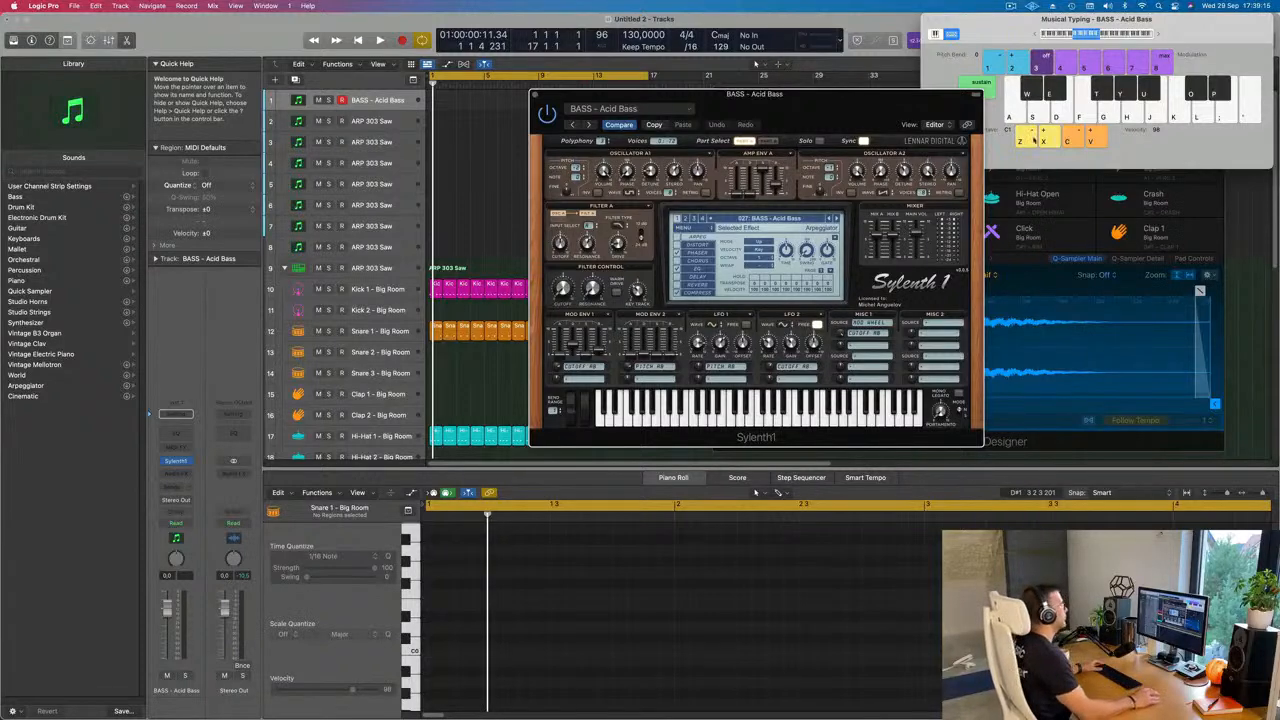
Step: Play the drum loop and audition the BASS - Acid Bass preset over it with repeated G notes
drag(807, 108, 832, 104)
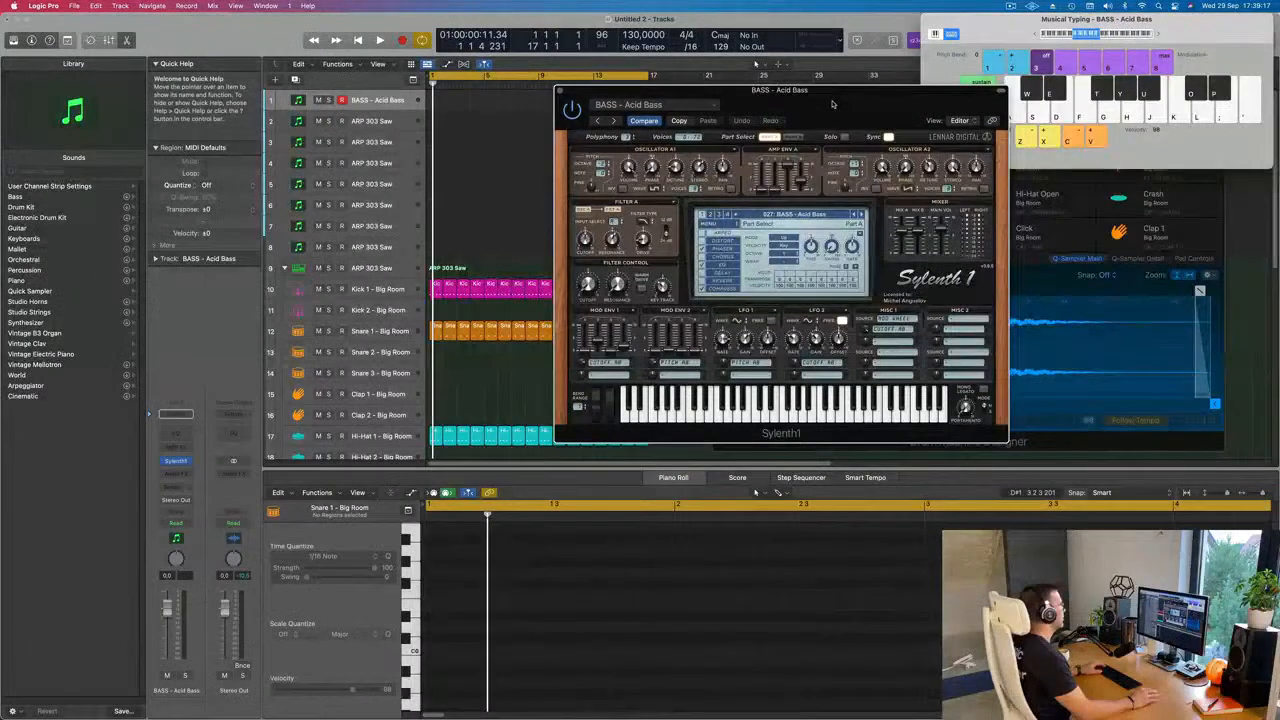
key(space)
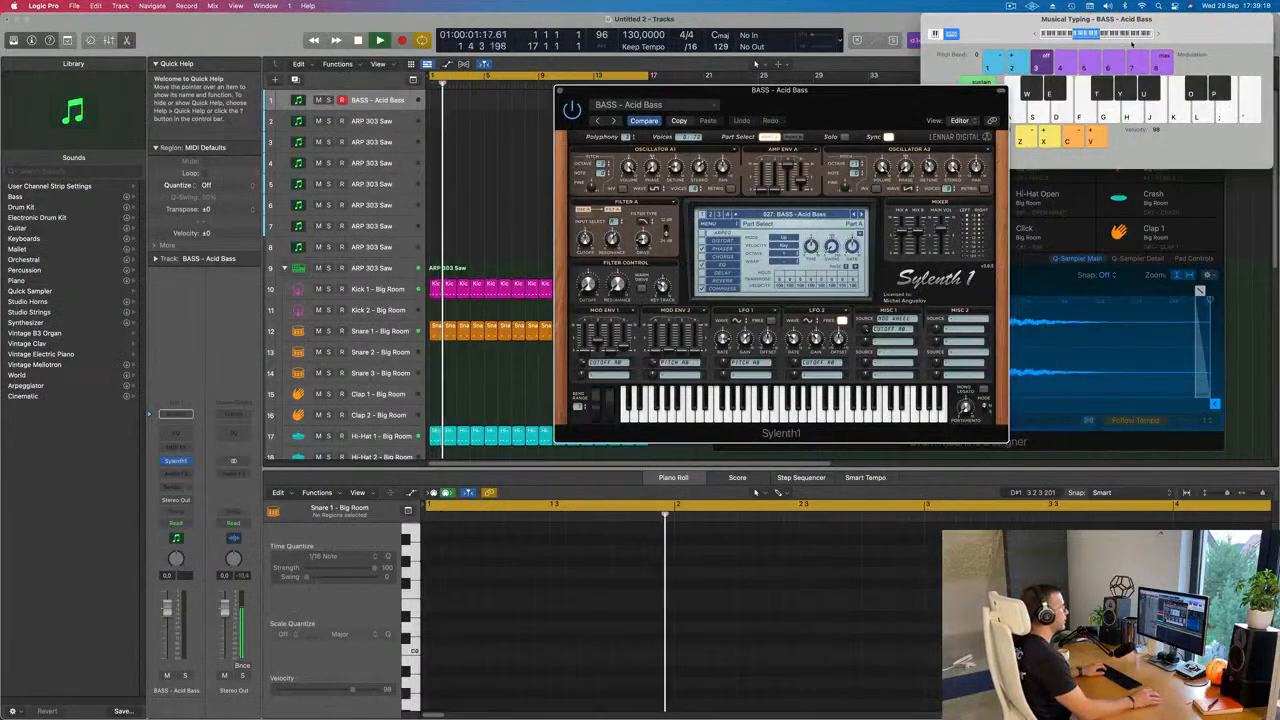
click(386, 102)
key(g)
key(g)
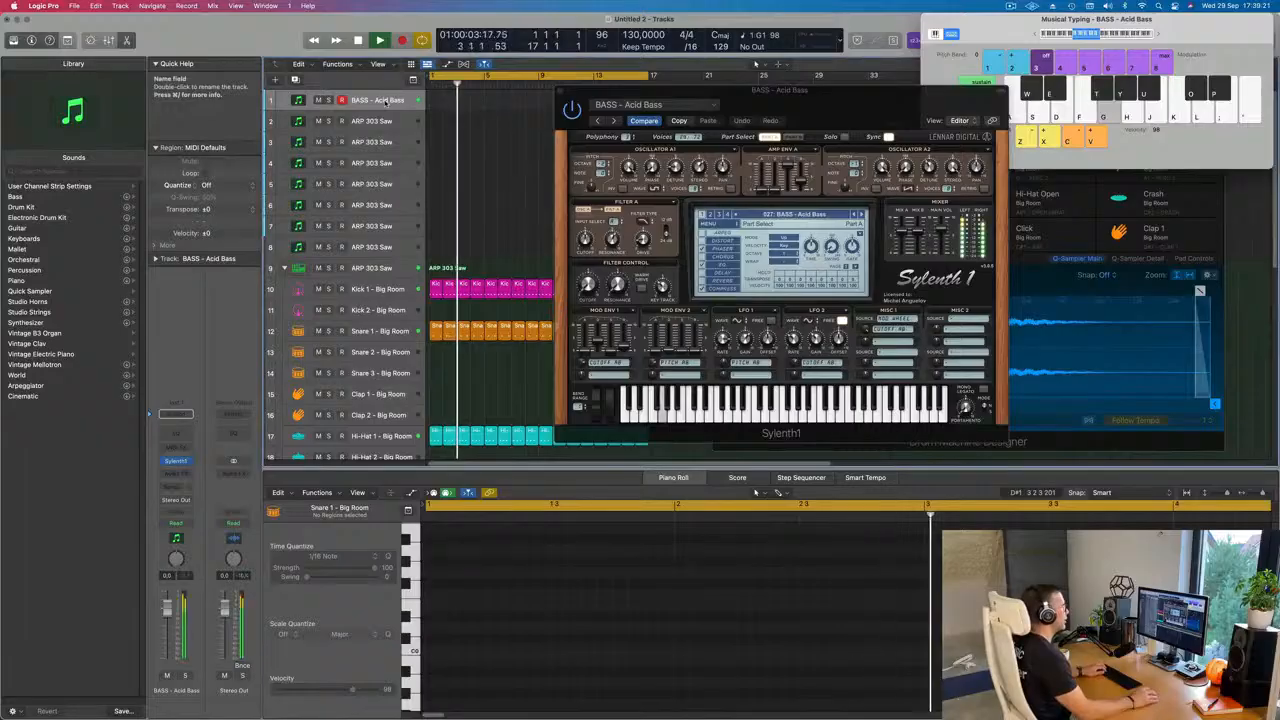
key(g)
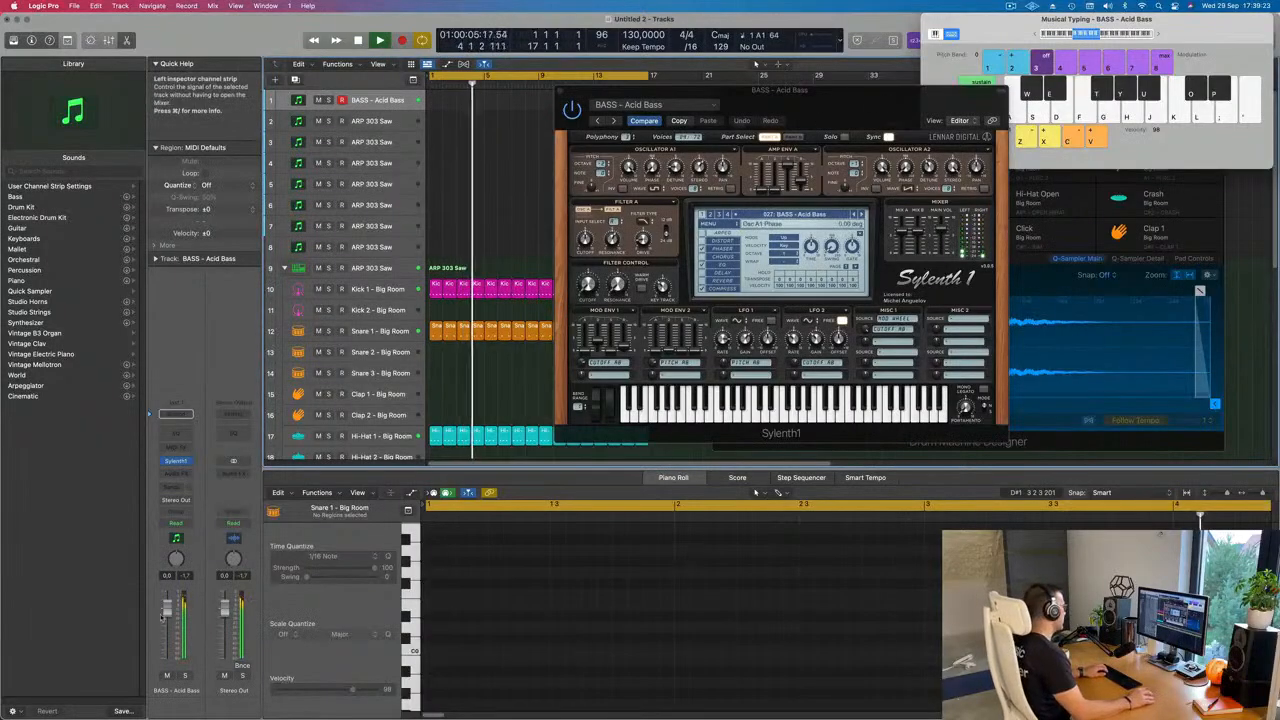
Step: Lower the volume of the Acid Bass track and keep playing notes to check the level against the drums
drag(167, 608, 167, 629)
key(h)
key(f)
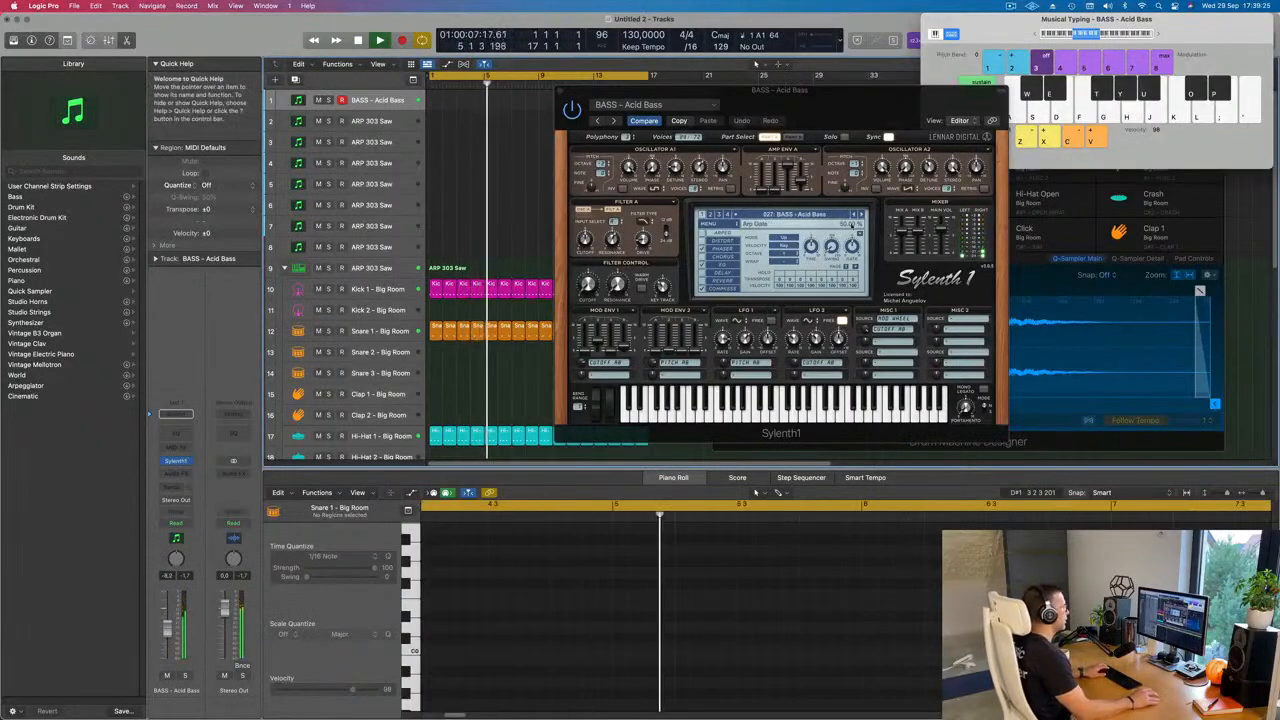
key(h)
Step: Load the BASS - Atlantis preset in Sylenth1 and shift the Musical Typing keyboard up to octave C2
click(858, 215)
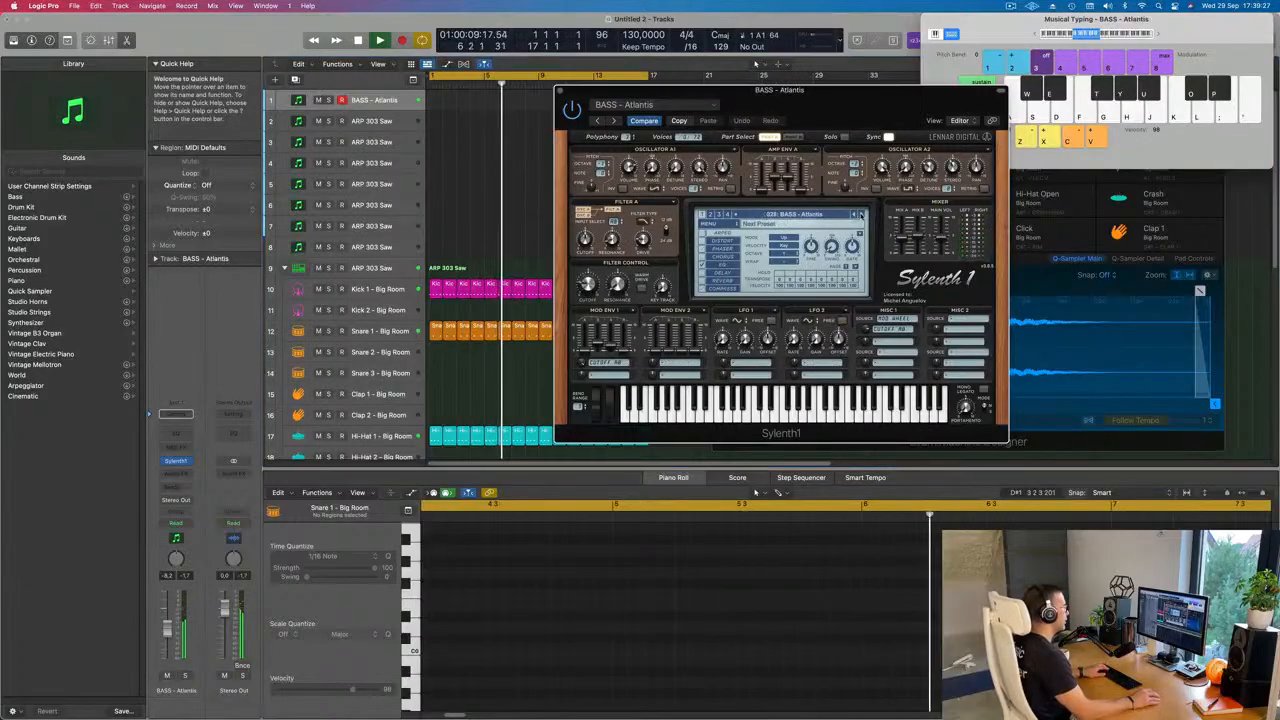
key(d)
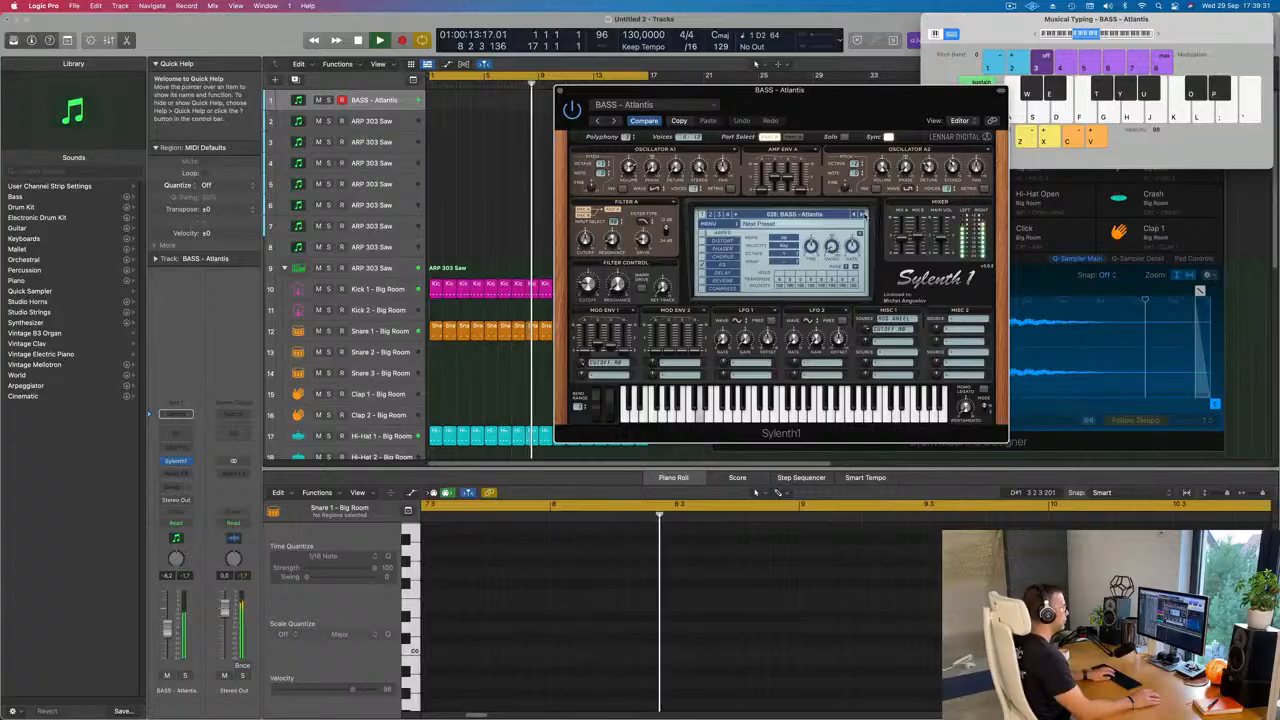
key(semicolon)
click(1158, 38)
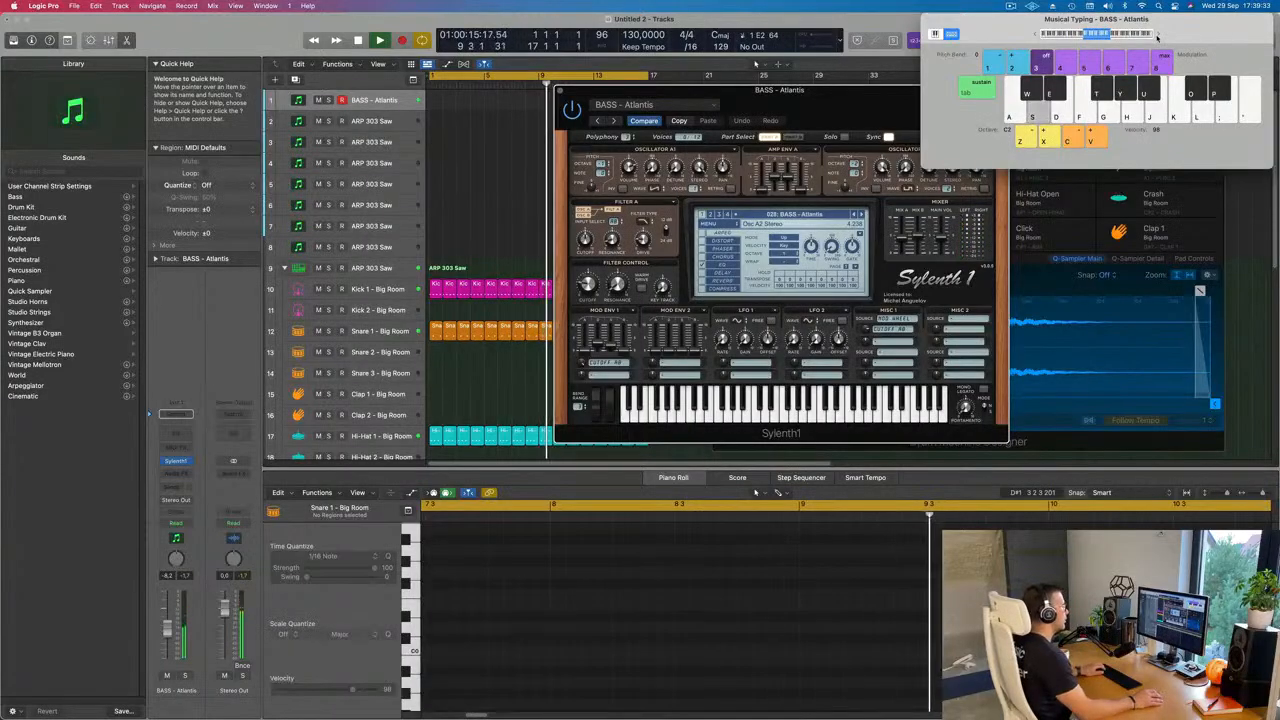
drag(865, 101, 758, 157)
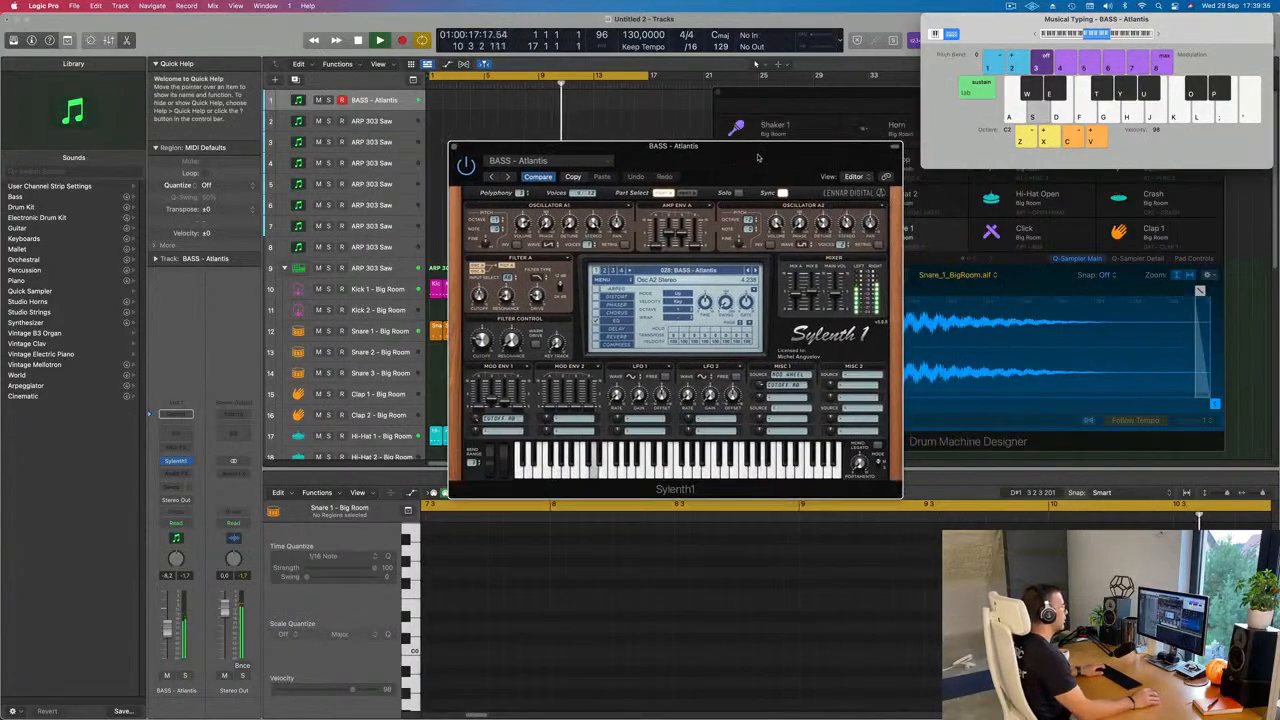
Step: Audition the BASS - Atlantis preset over the drum loop with E and F notes
key(d)
key(f)
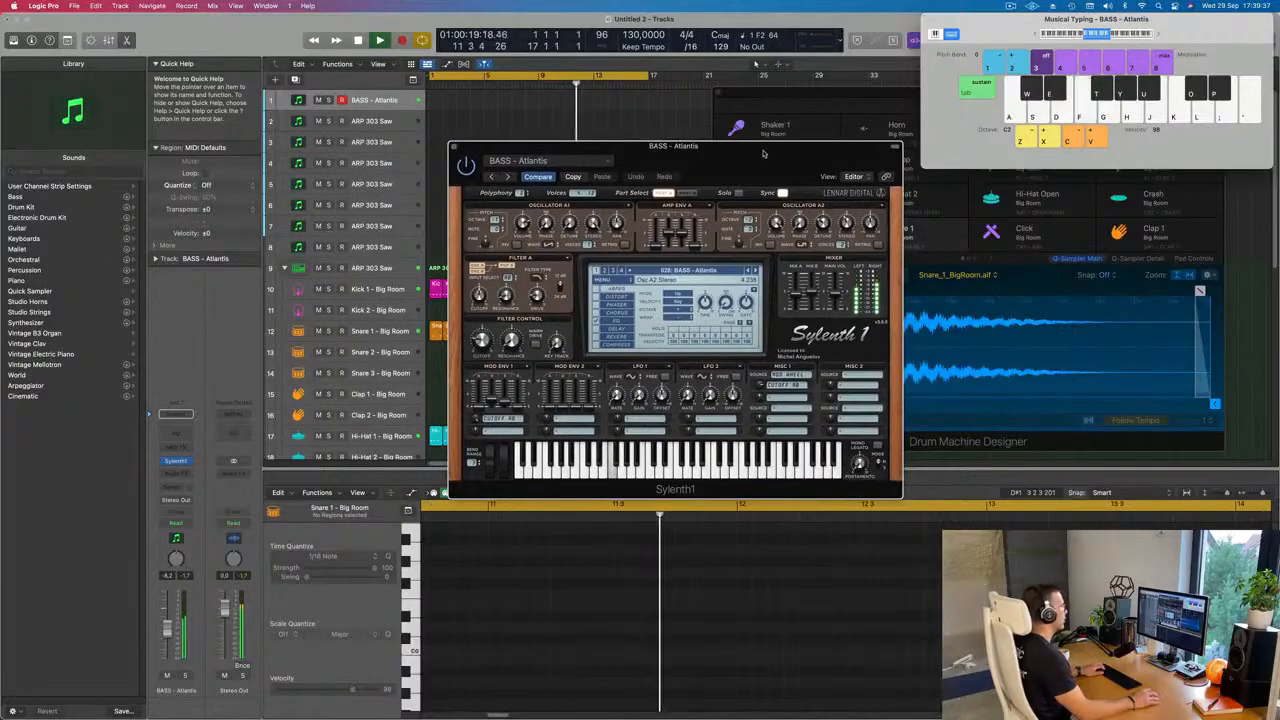
key(f)
key(d)
key(d)
key(d)
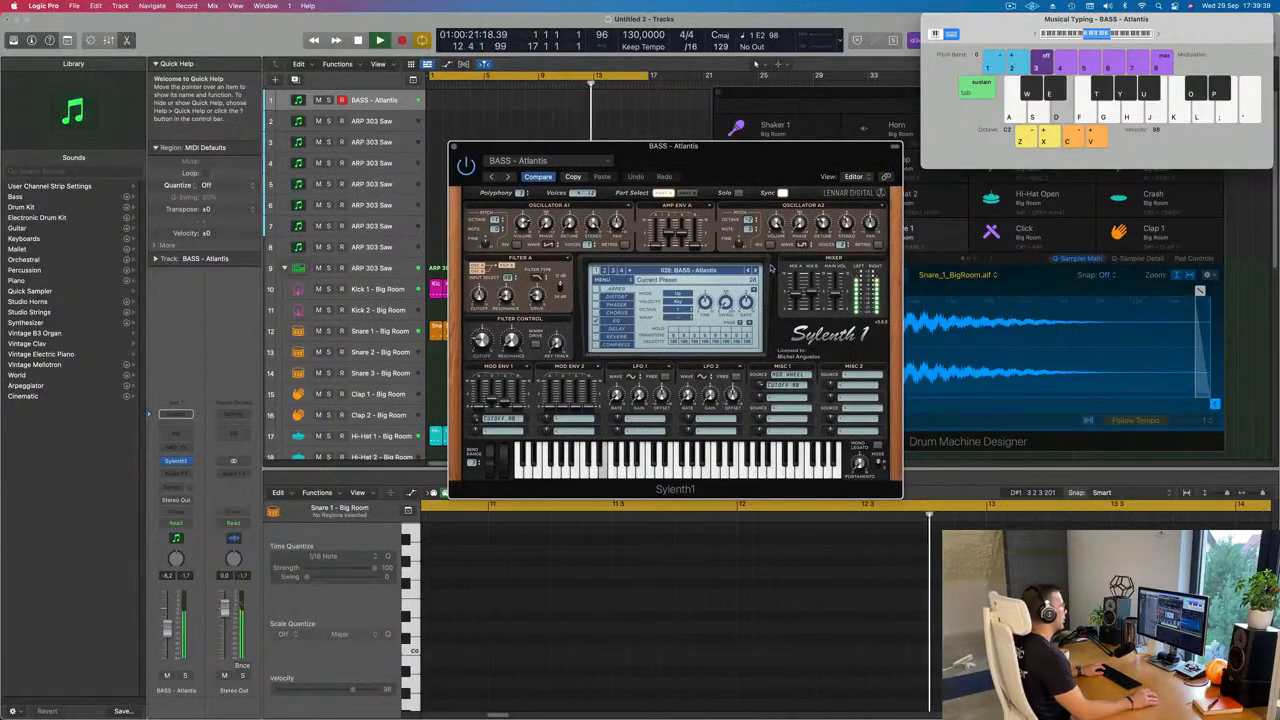
Step: Step through the following Sylenth1 bass presets, trying each sound with an E note, until BASS - D-Bass is loaded
click(756, 270)
click(756, 271)
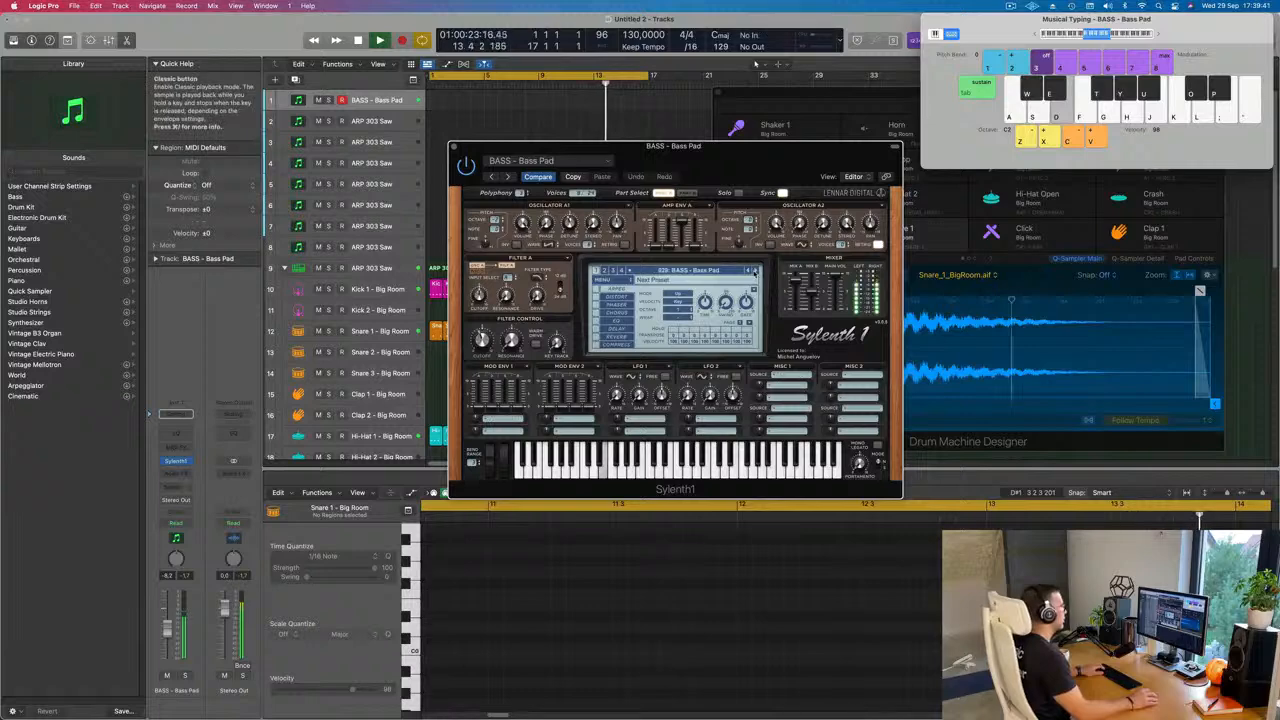
key(d)
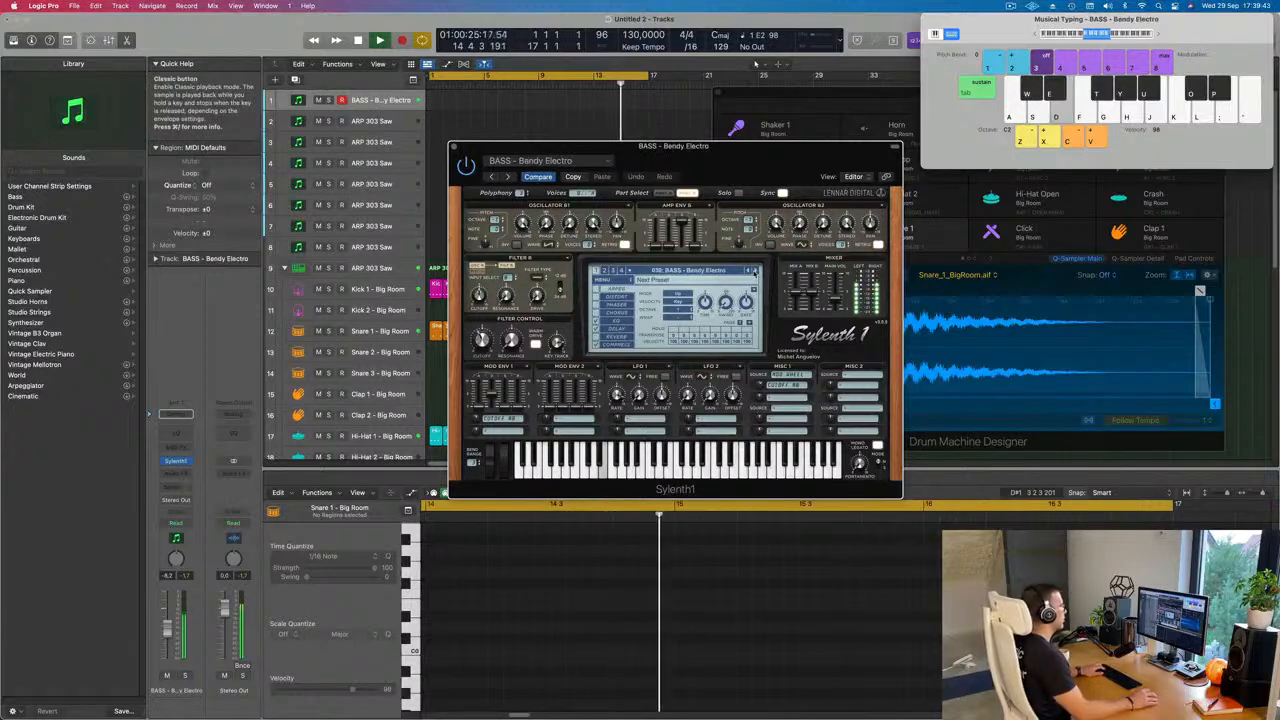
click(756, 271)
click(756, 271)
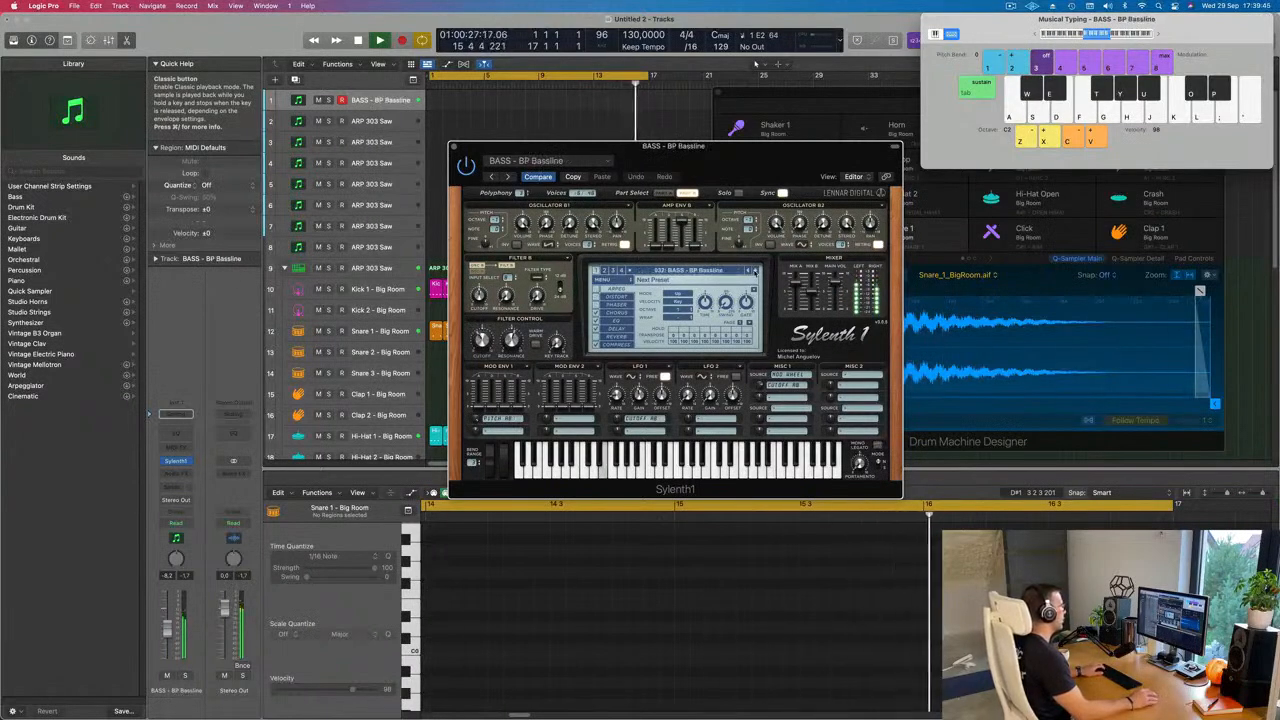
click(756, 271)
click(756, 271)
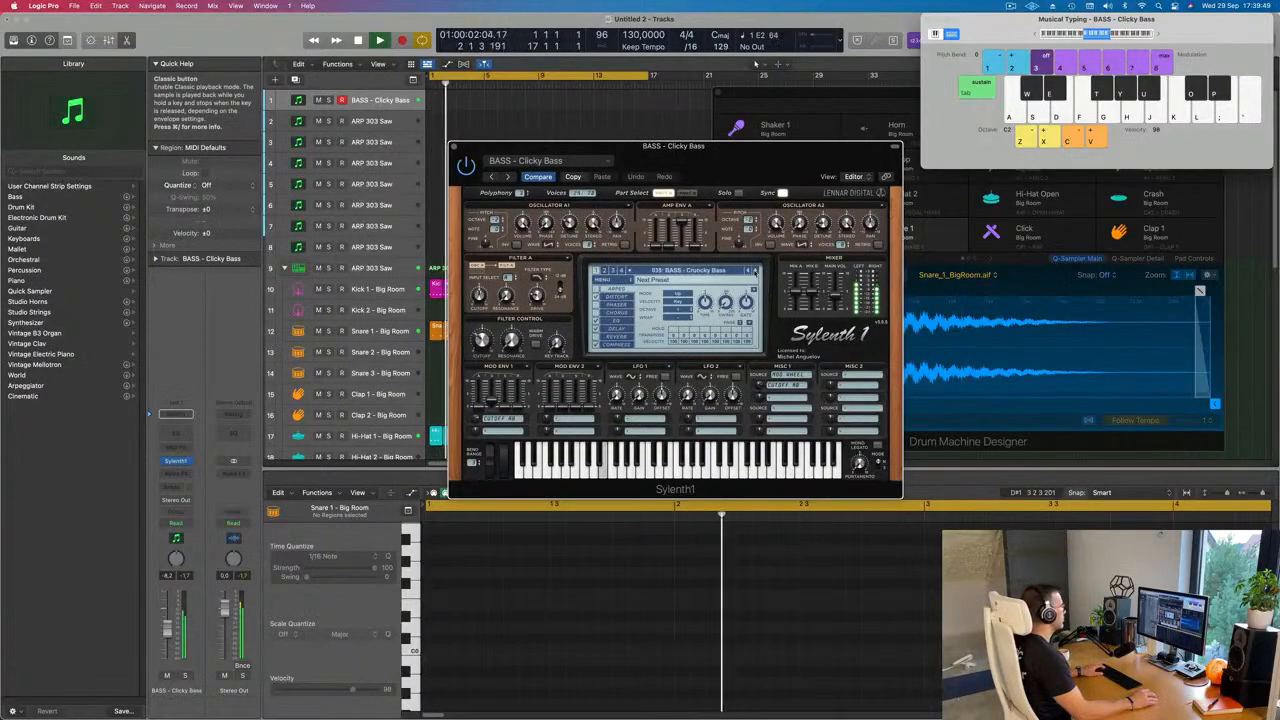
click(756, 271)
click(756, 271)
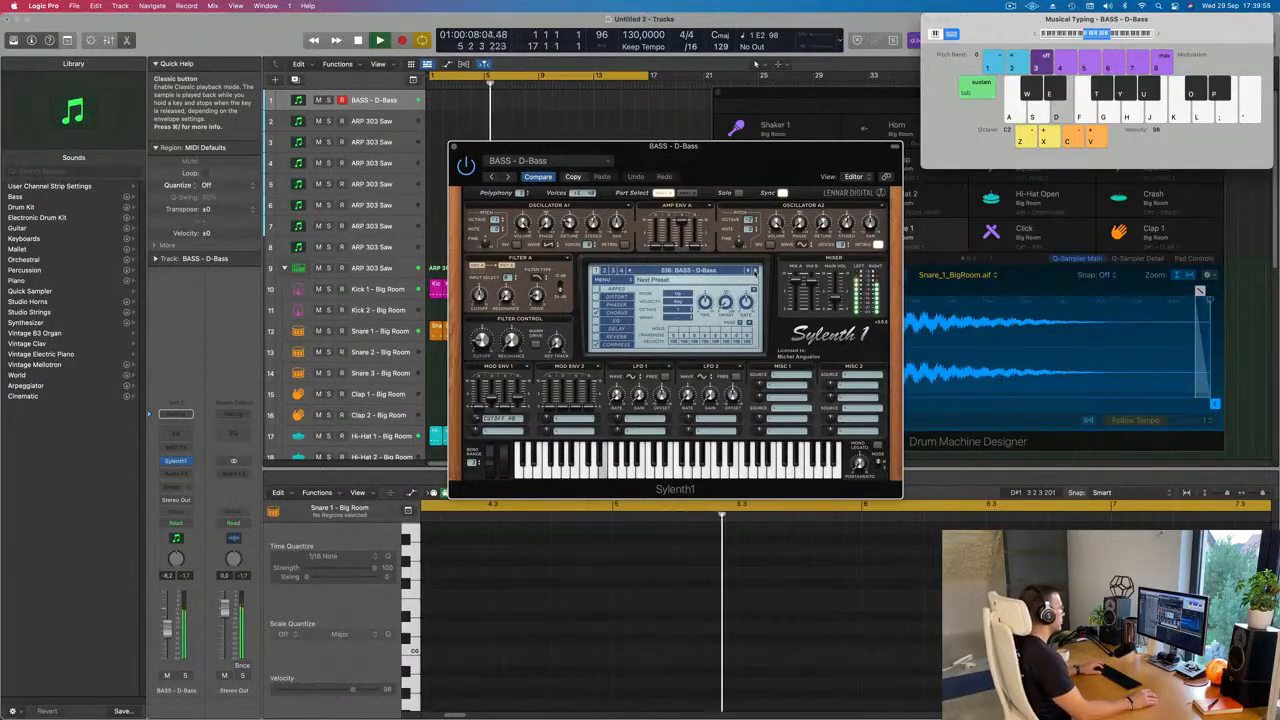
Step: Record a rhythm of repeated E2 notes on the D-Bass track and move the recorded region to bar 1
key(r)
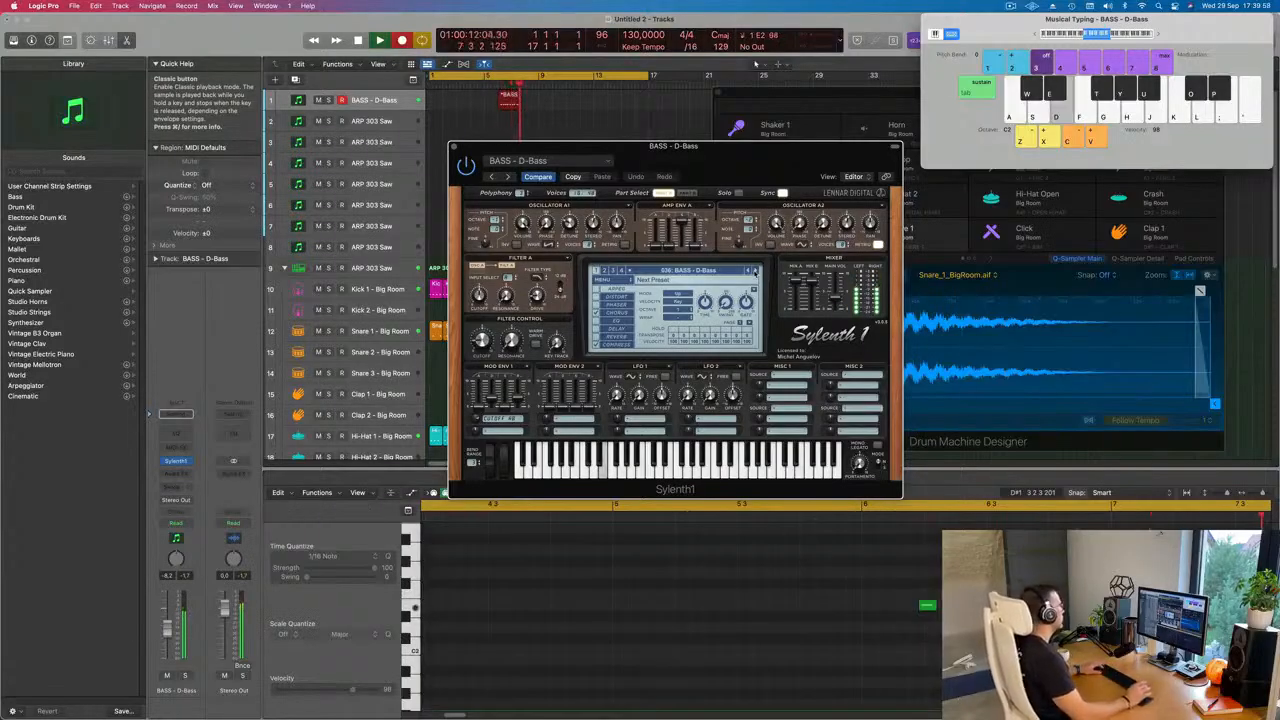
key(d)
key(d)
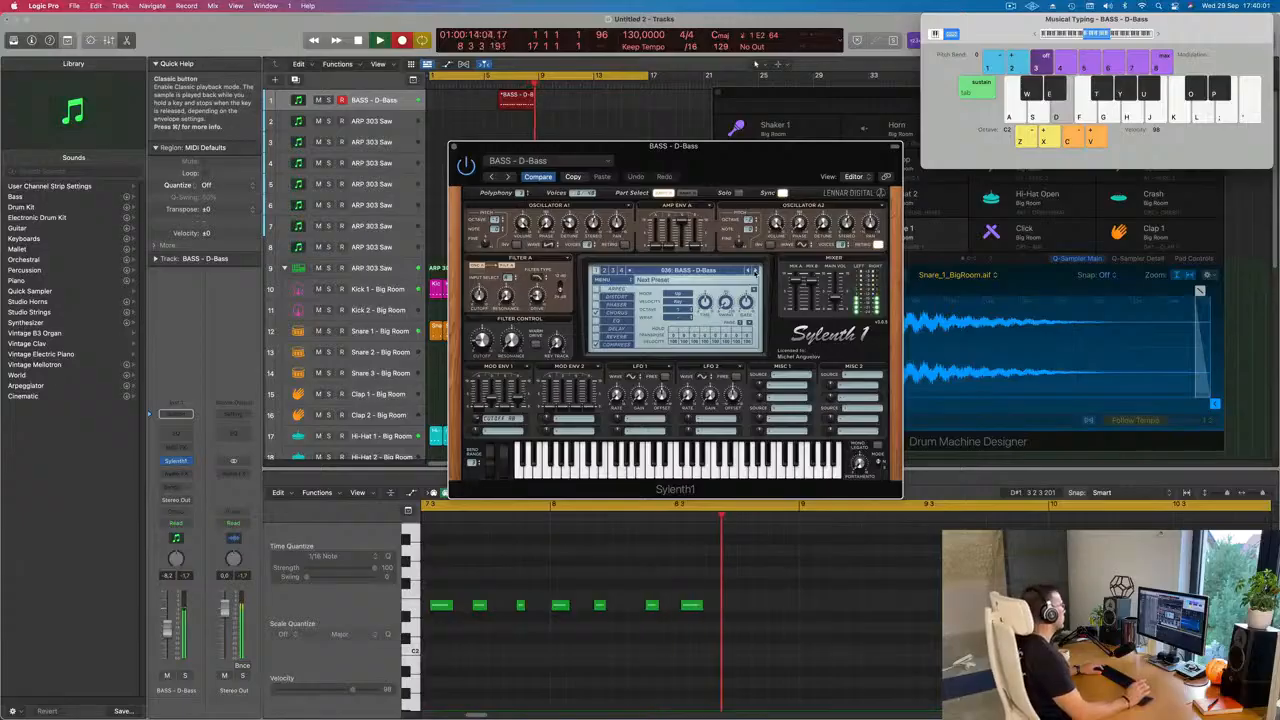
key(space)
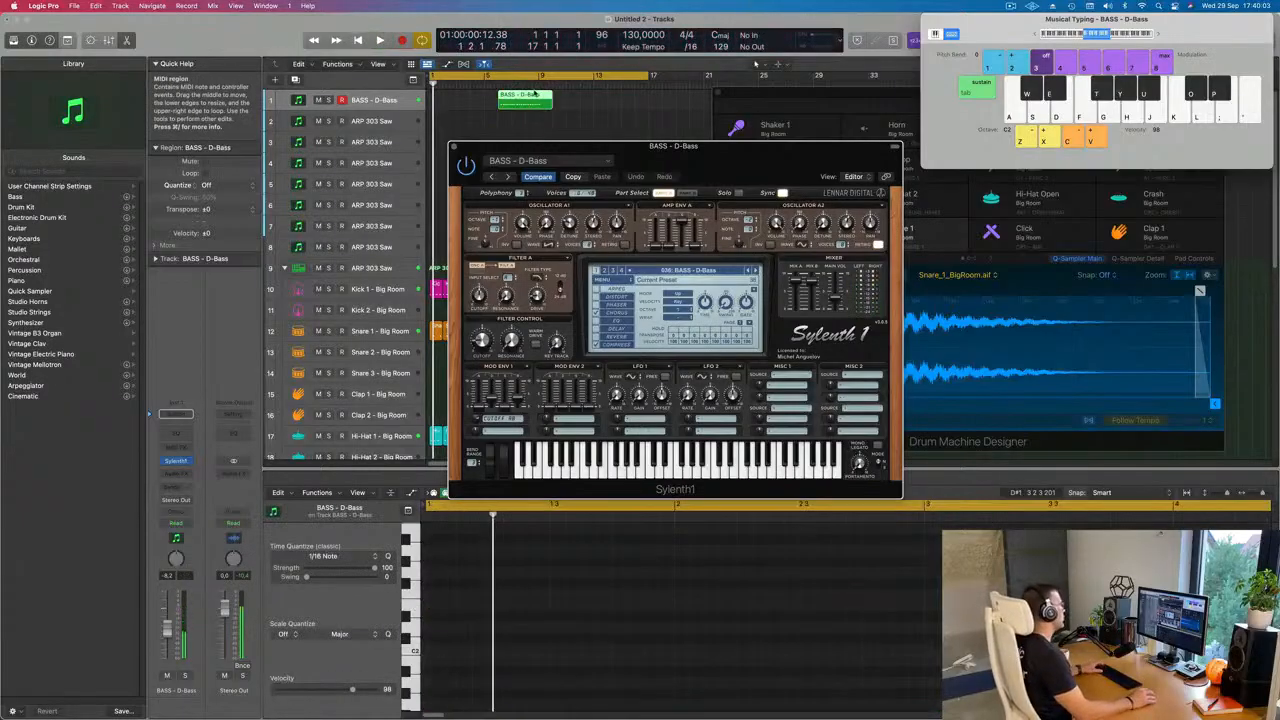
drag(523, 94, 455, 97)
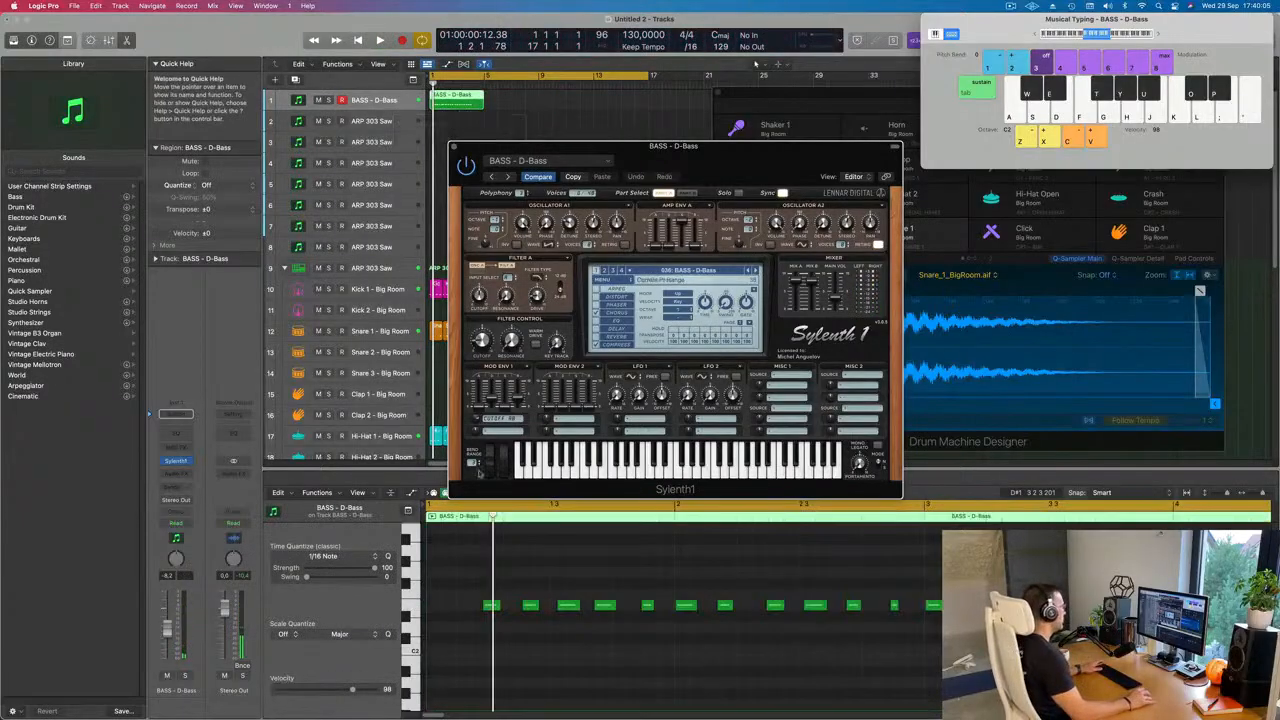
Step: Listen to the bass region, then select all its notes and quantize them to 1/16 notes
key(space)
scroll(574, 573, down, 2)
key(space)
click(647, 572)
key(super+a)
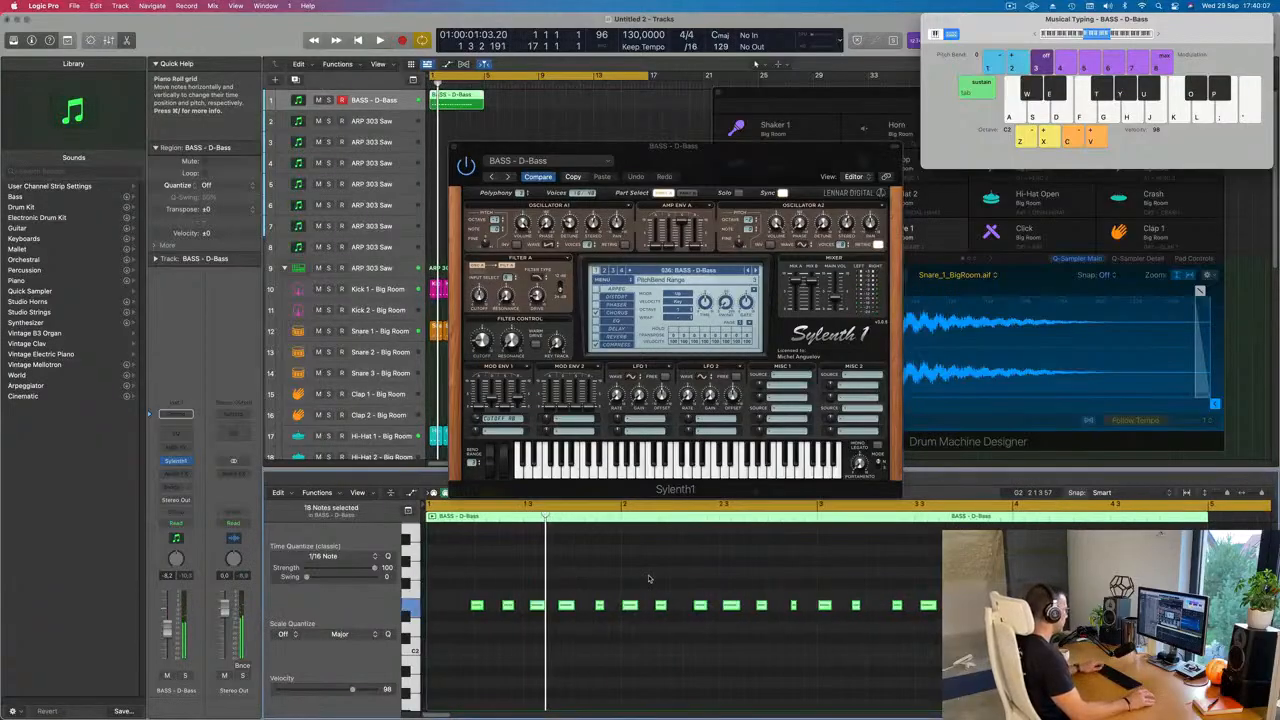
key(space)
scroll(509, 574, down, 1)
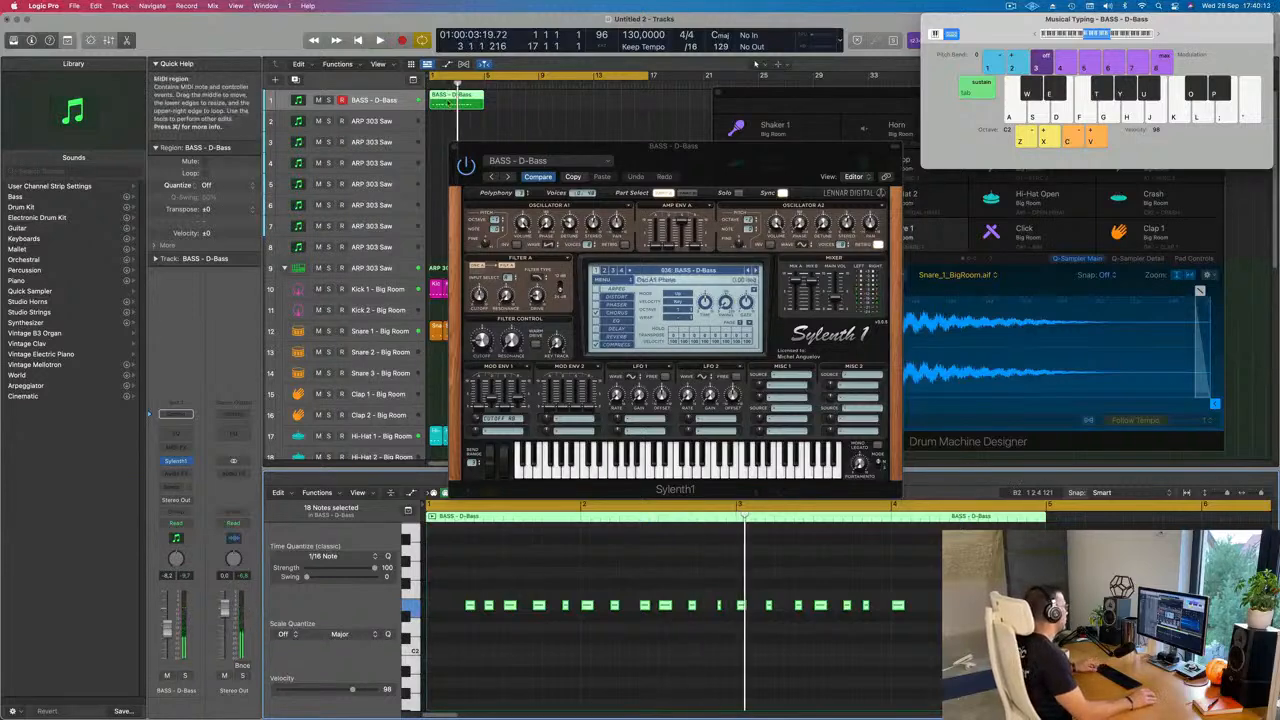
Step: Split the bass region at bar 2, delete its first bar, and move the remaining part to bar 1
scroll(449, 103, up, 2)
scroll(452, 100, up, 2)
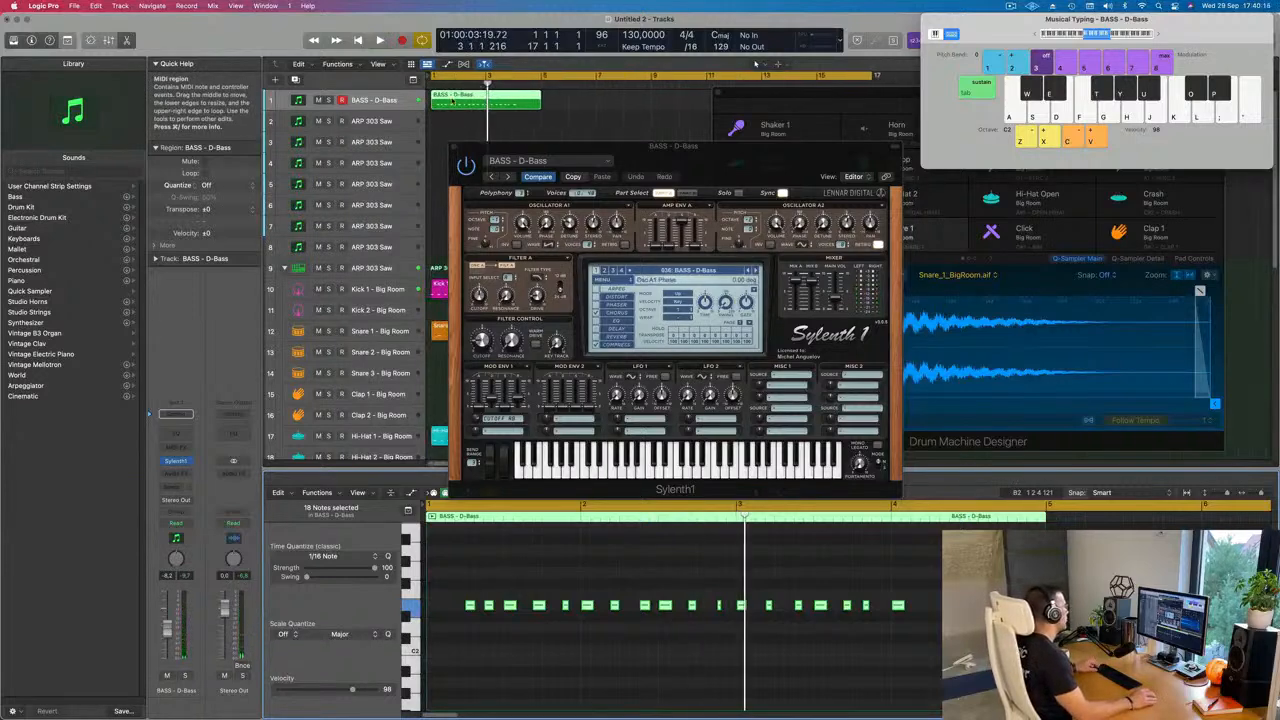
super+double_click(459, 98)
click(447, 99)
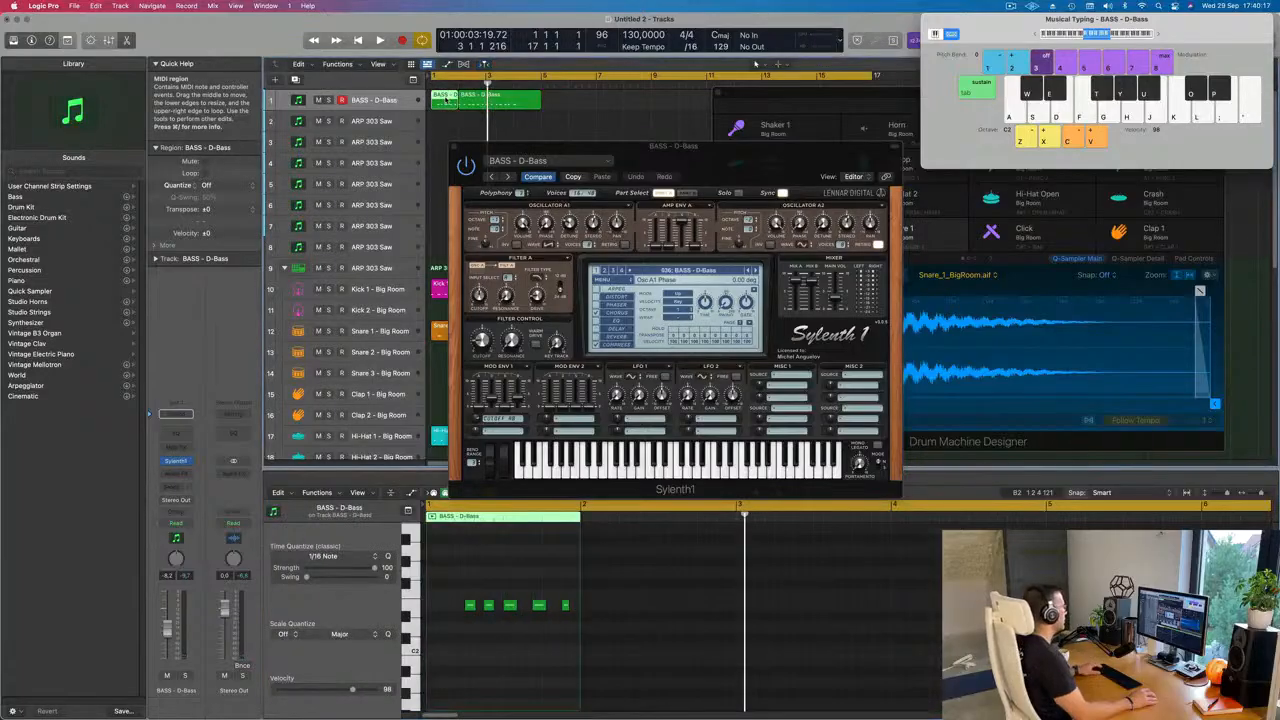
key(Delete)
drag(474, 99, 446, 100)
key(space)
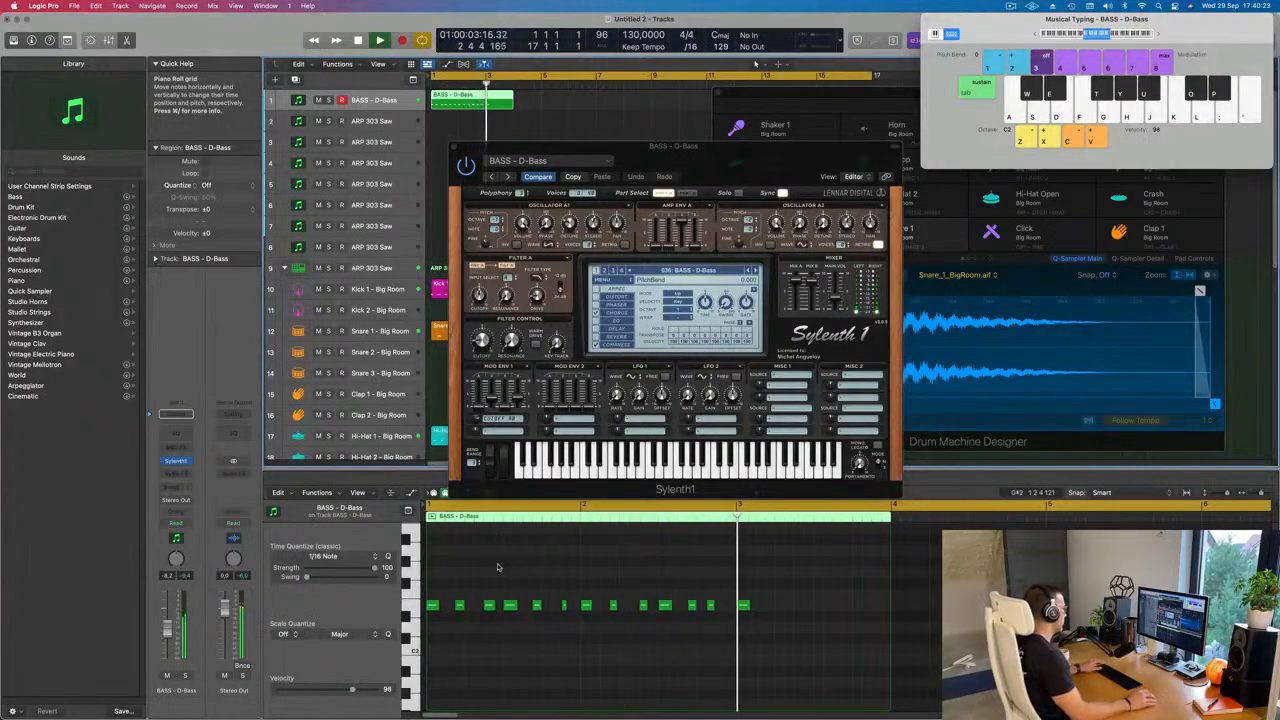
Step: Delete the seven bass notes from bar 2 onward and cut off the region's part after bar 3
key(space)
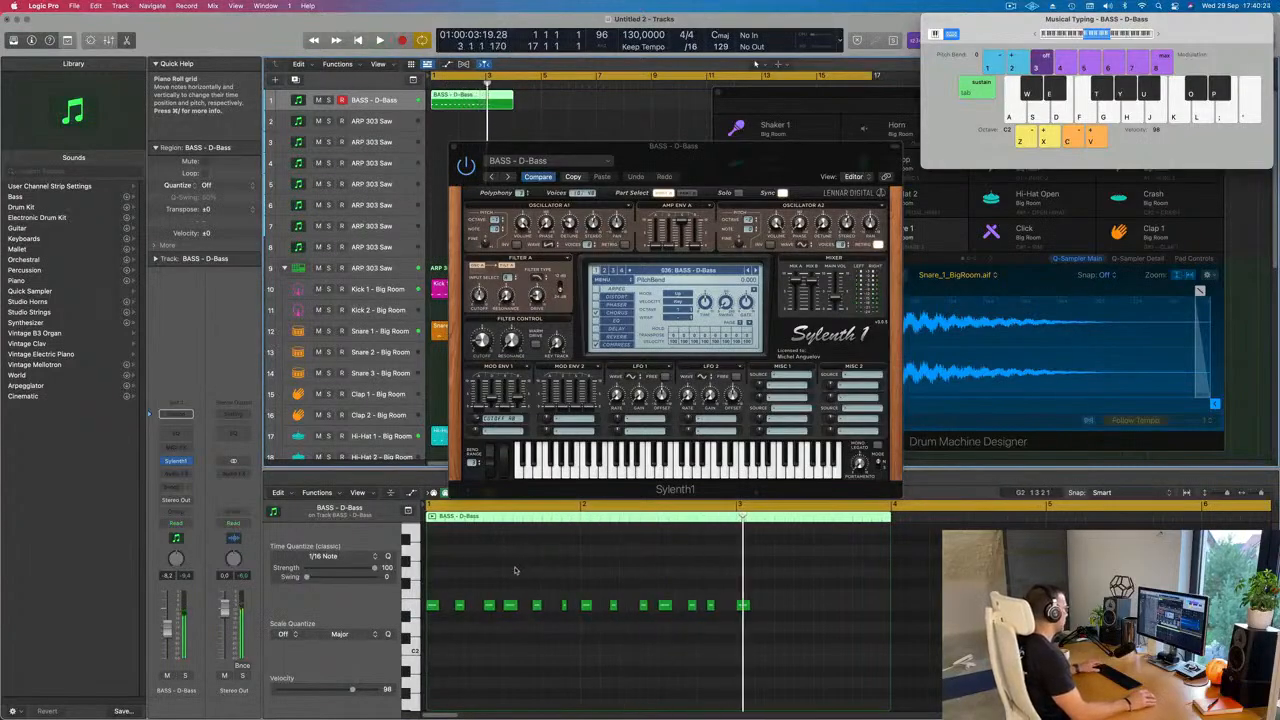
key(space)
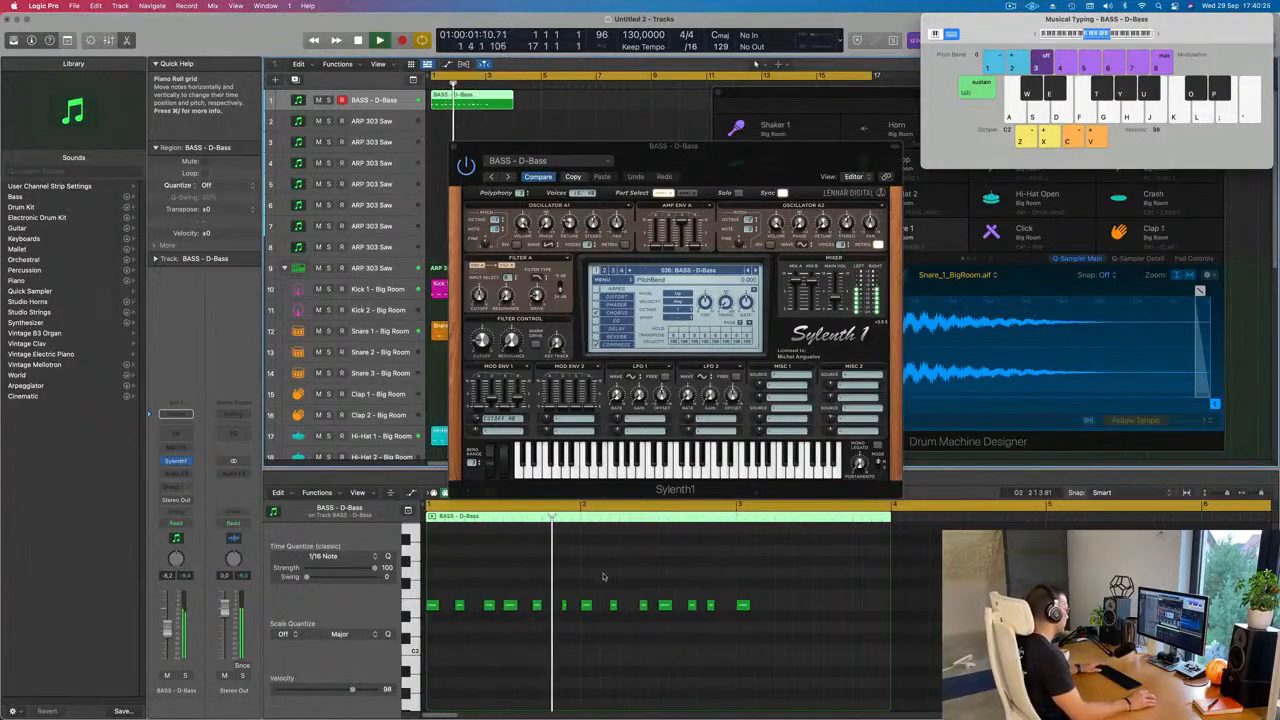
key(space)
drag(592, 591, 811, 621)
key(Delete)
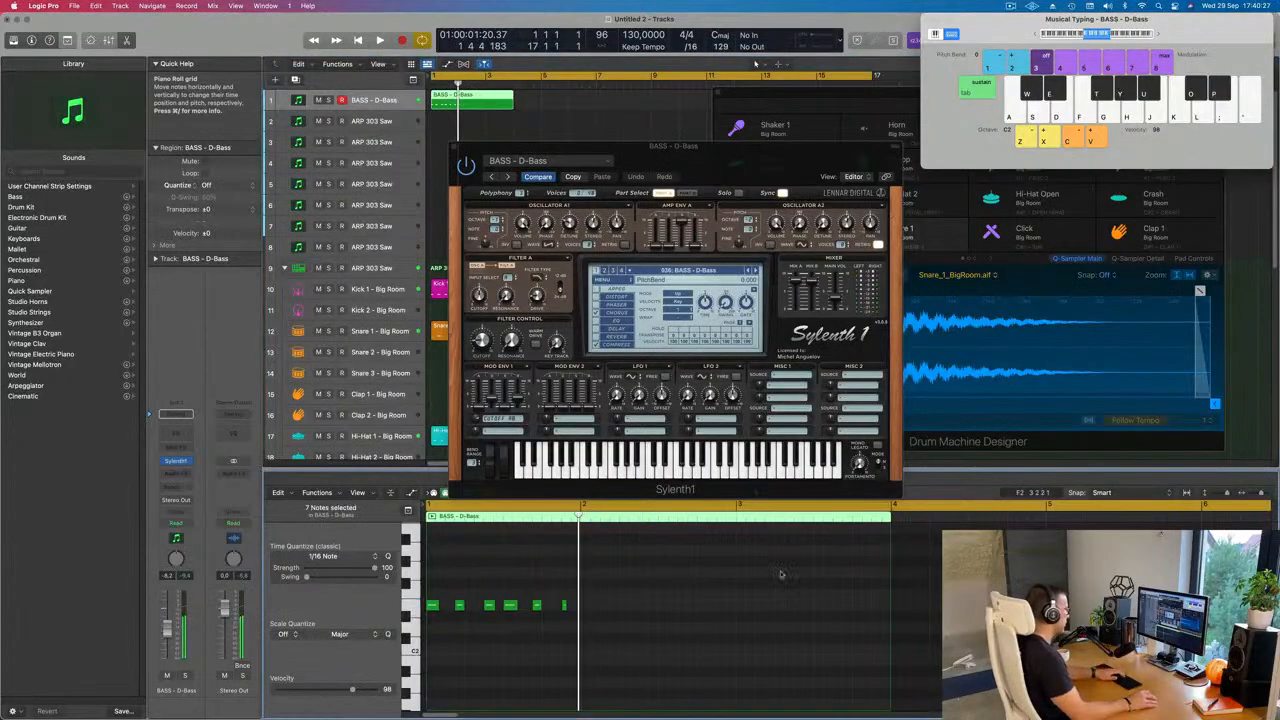
super+click(487, 99)
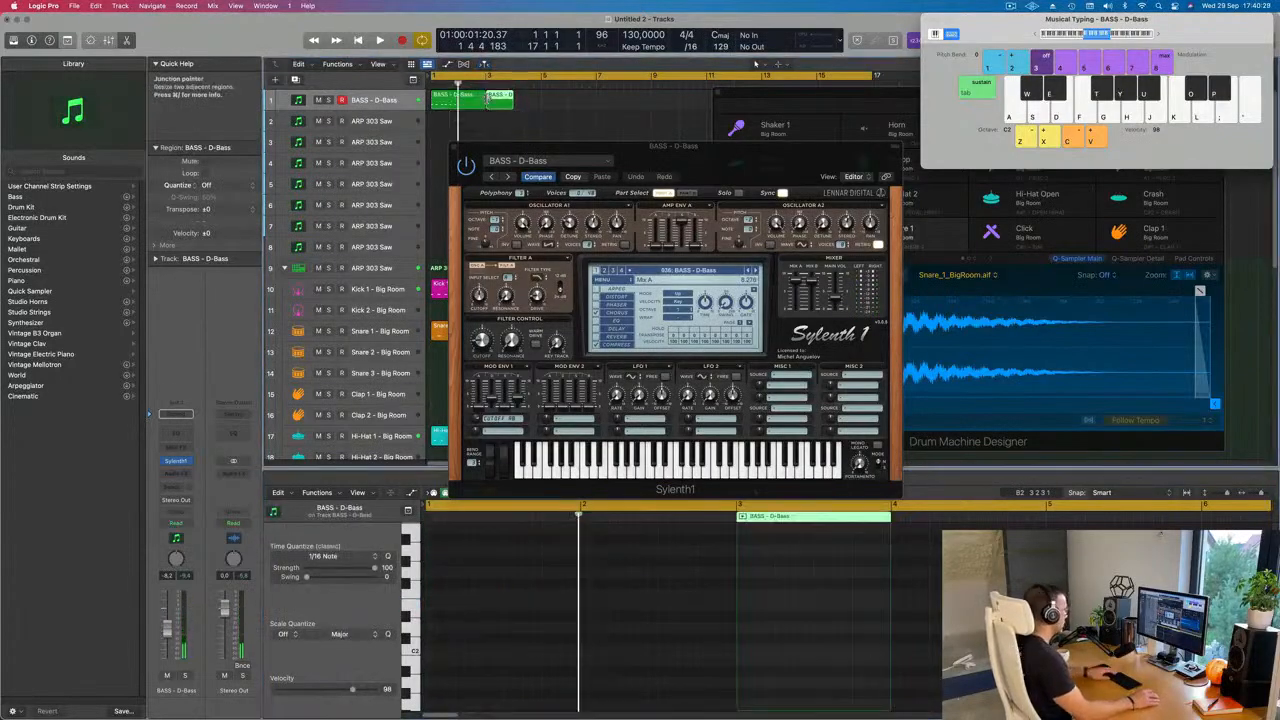
click(459, 104)
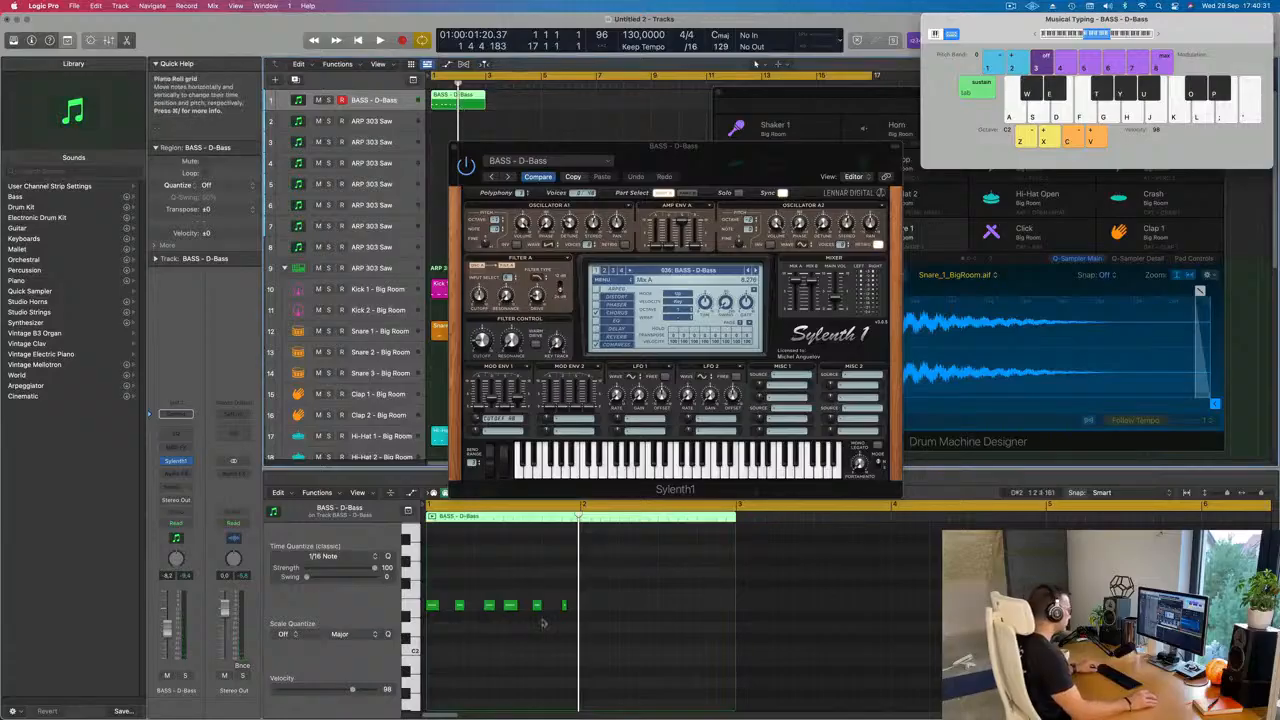
Step: Copy the six bass notes of bar 1 into bar 2 and play back the two-bar pattern
mouse_move(577, 629)
mouse_down()
mouse_move(432, 606)
mouse_move(587, 608)
mouse_up()
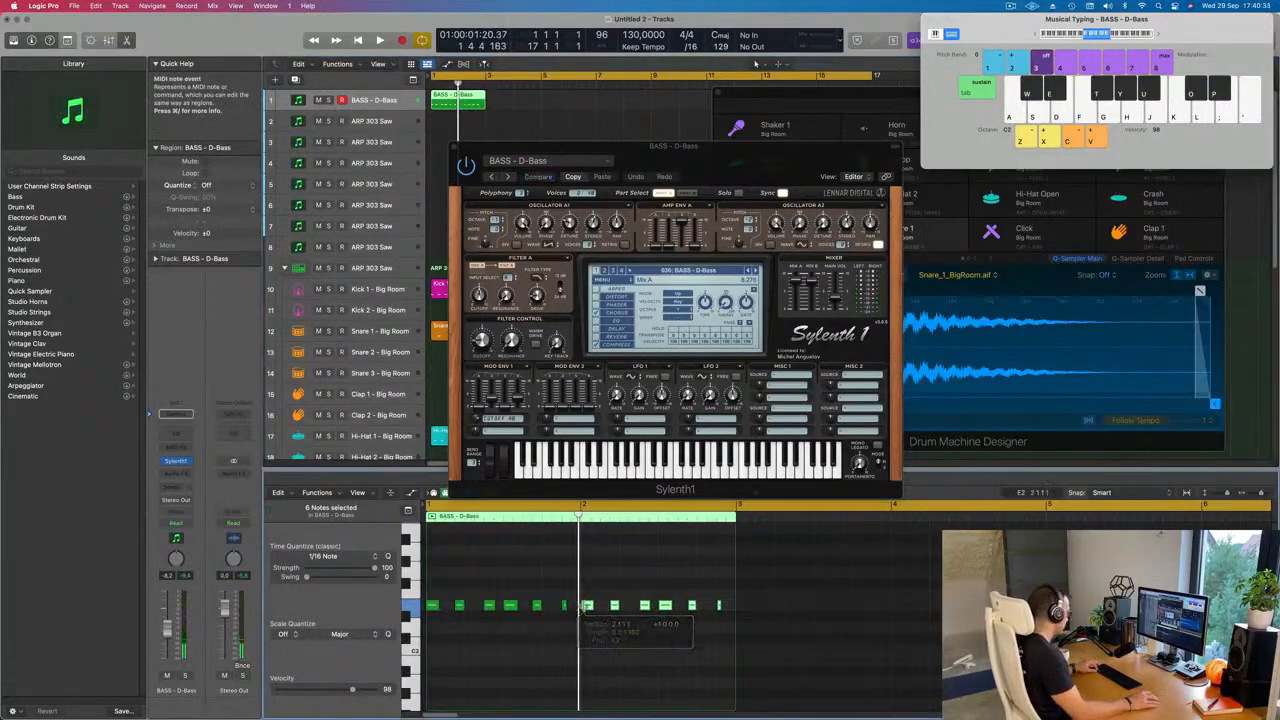
key(super+Right)
key(super+Right)
key(super+Right)
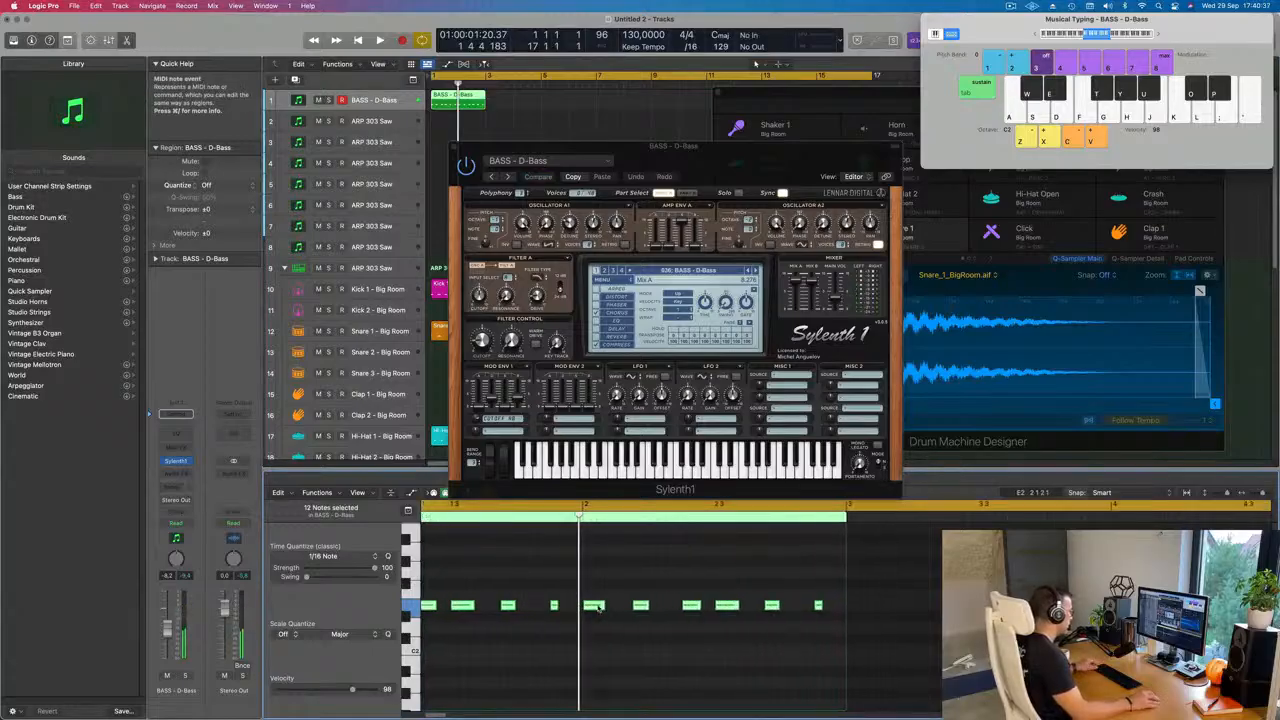
key(space)
key(super+Left)
key(super+Left)
key(super+Left)
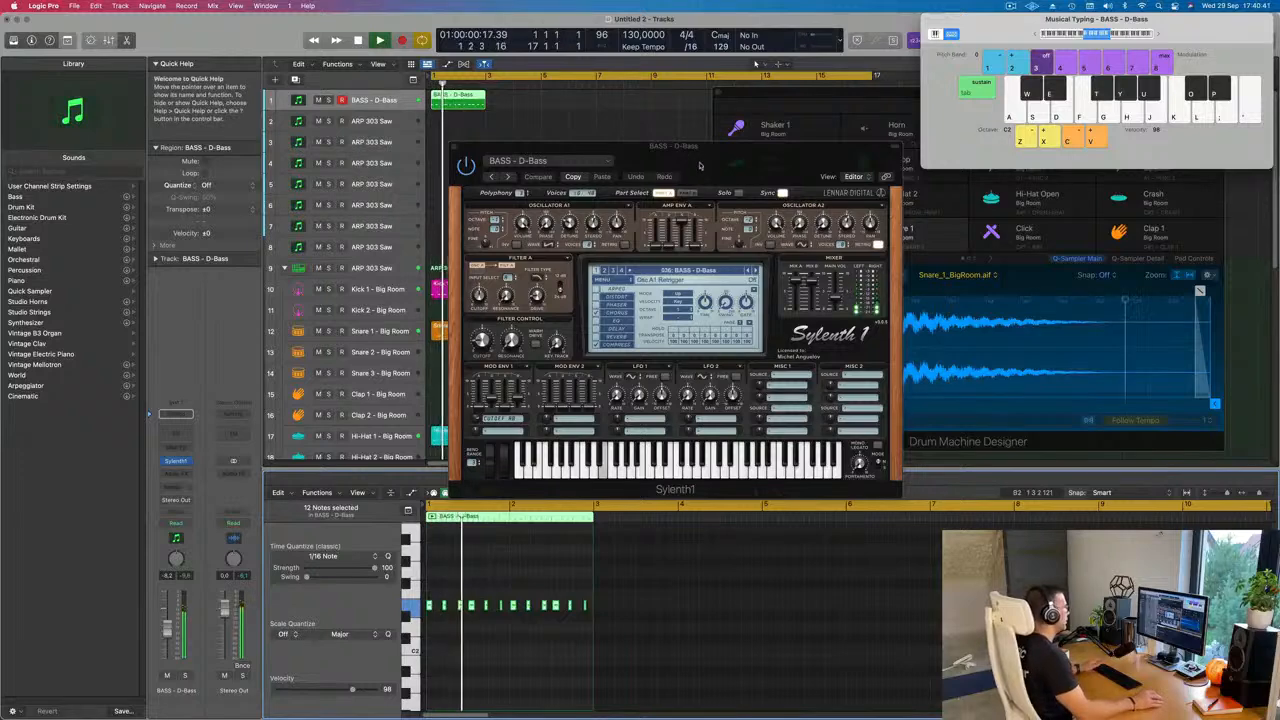
Step: Set the Filter Control cutoff of the D-Bass sound in Sylenth1 to about 1.5
drag(705, 156, 782, 156)
key(space)
drag(560, 343, 562, 340)
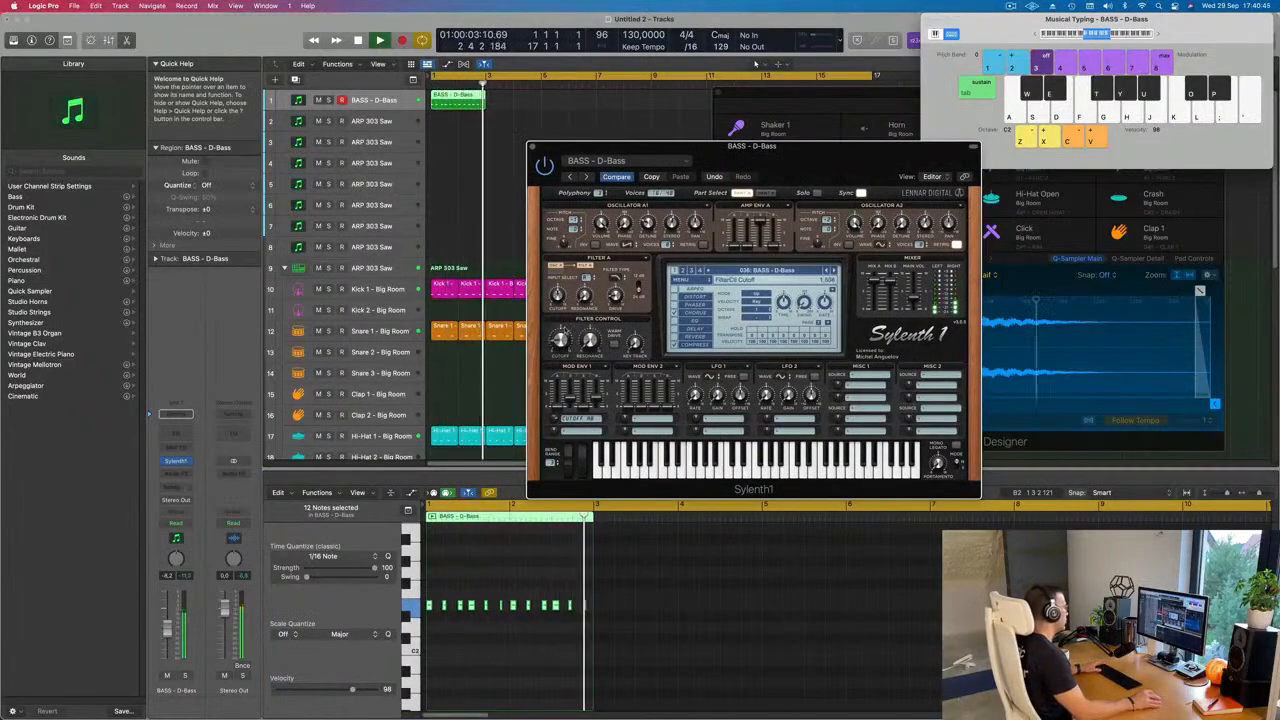
Step: Repeat the two-bar D-Bass region back to back until the bass line reaches bar 13
drag(523, 107, 420, 109)
key(super+r)
key(super+r)
key(super+r)
key(super+r)
key(super+r)
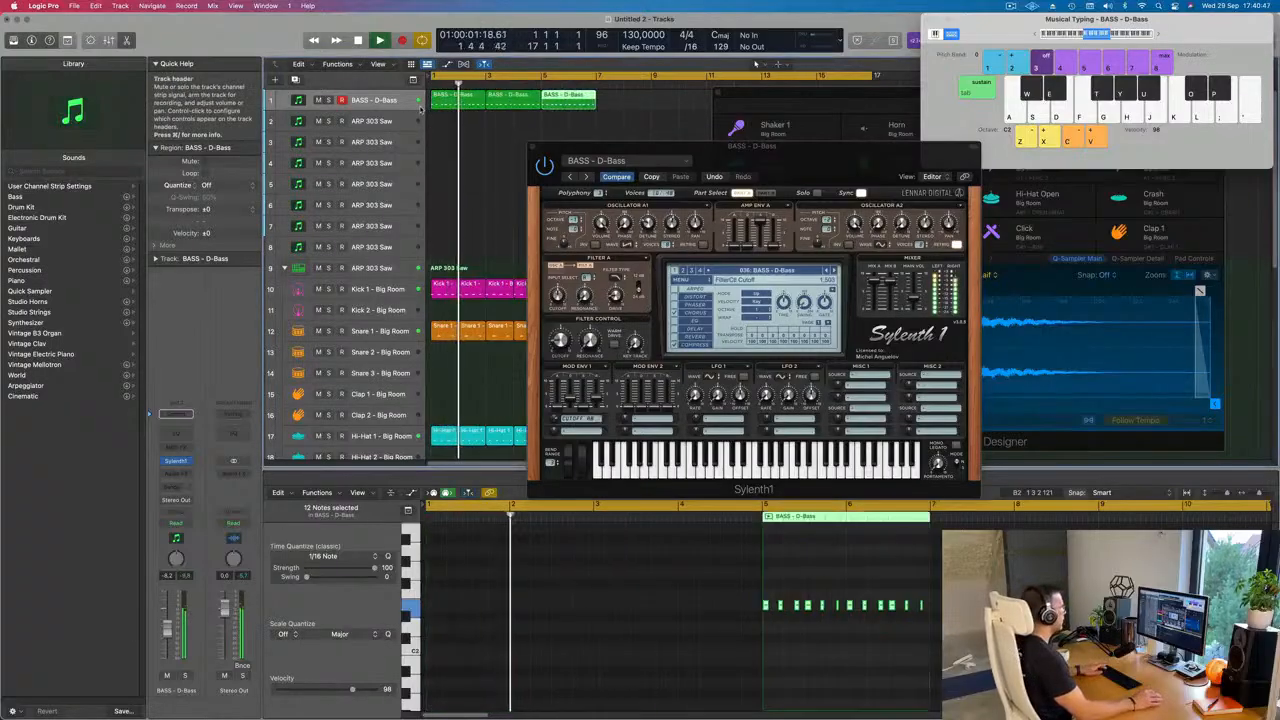
key(super+r)
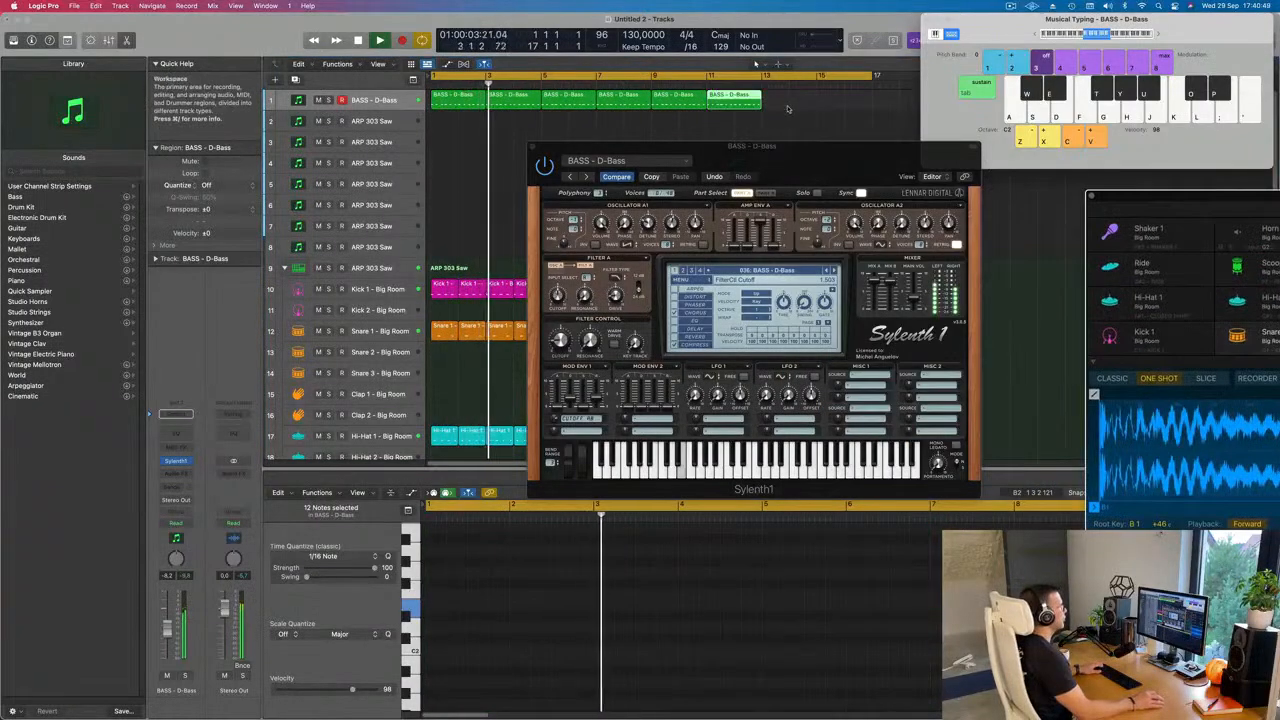
Step: Repeat the last two D-Bass regions so the bass line extends to bar 17
drag(687, 110, 672, 108)
key(super+r)
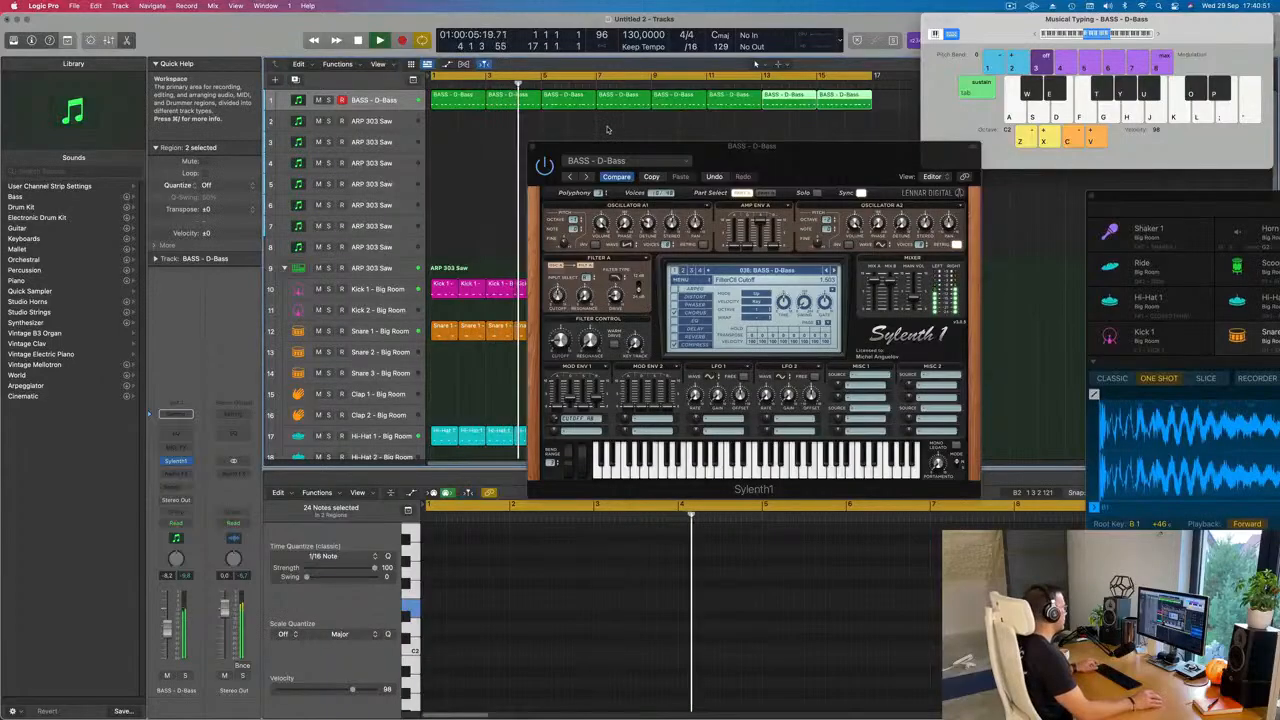
key(super+Left)
key(super+Left)
Step: Audition the Sylenth1 bass presets one after another during playback, from D-Bass forward to Feelin Good
drag(758, 166, 743, 168)
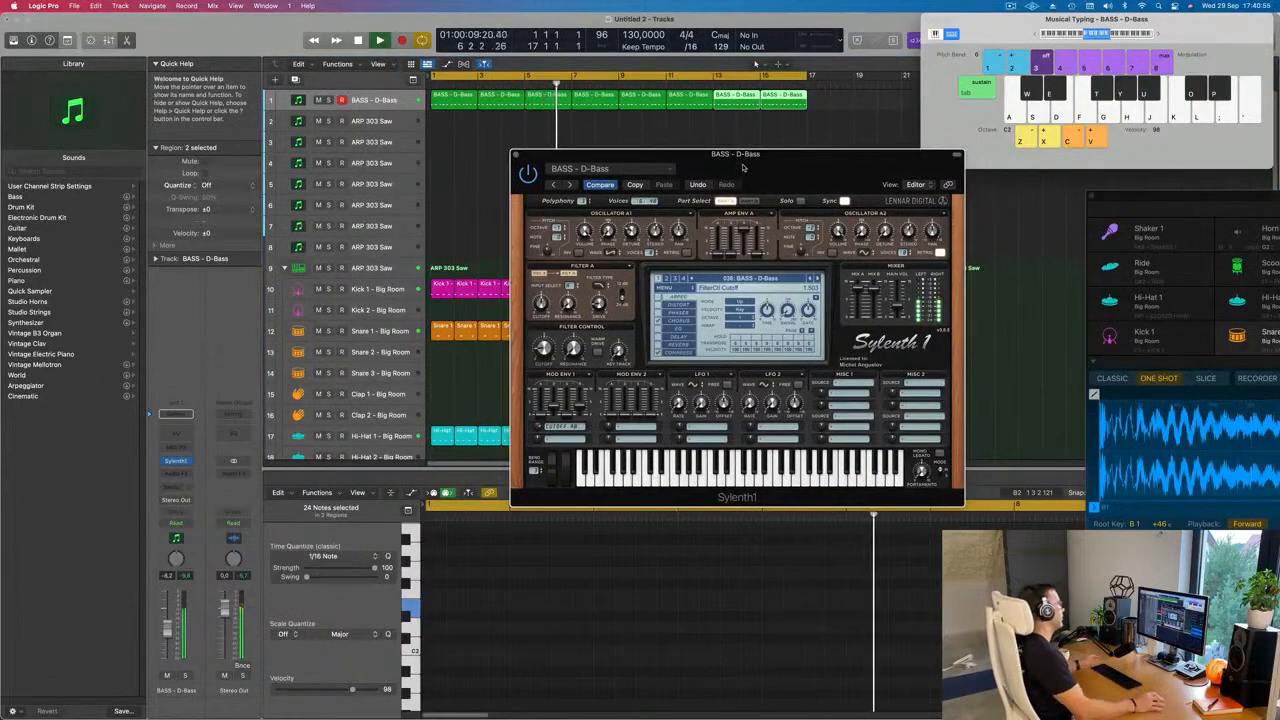
drag(743, 168, 628, 177)
click(728, 286)
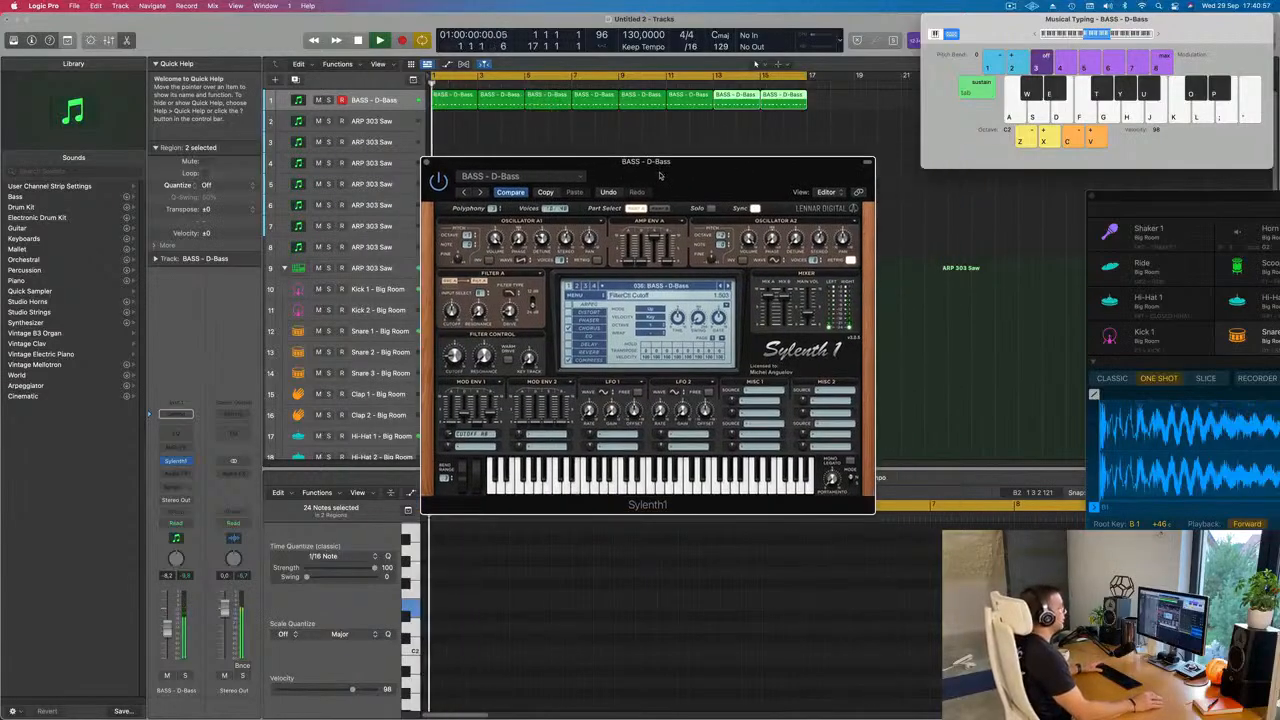
click(728, 286)
click(729, 287)
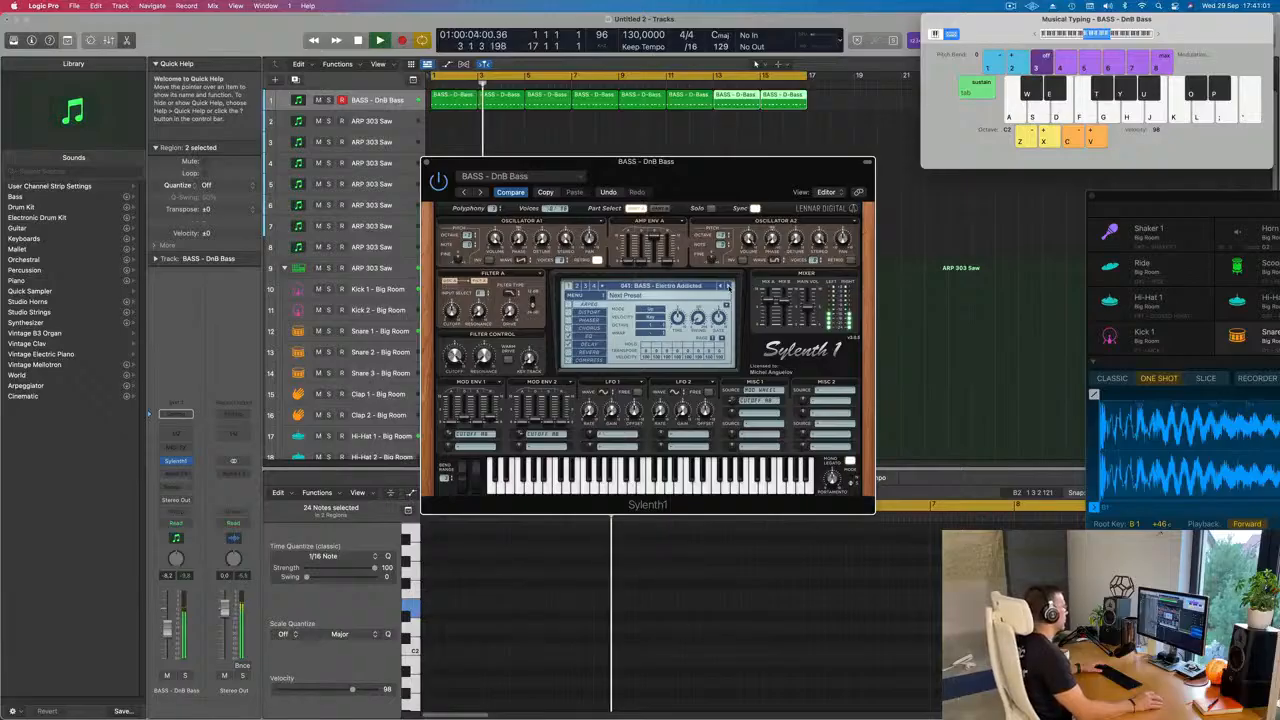
click(729, 287)
click(728, 286)
click(728, 286)
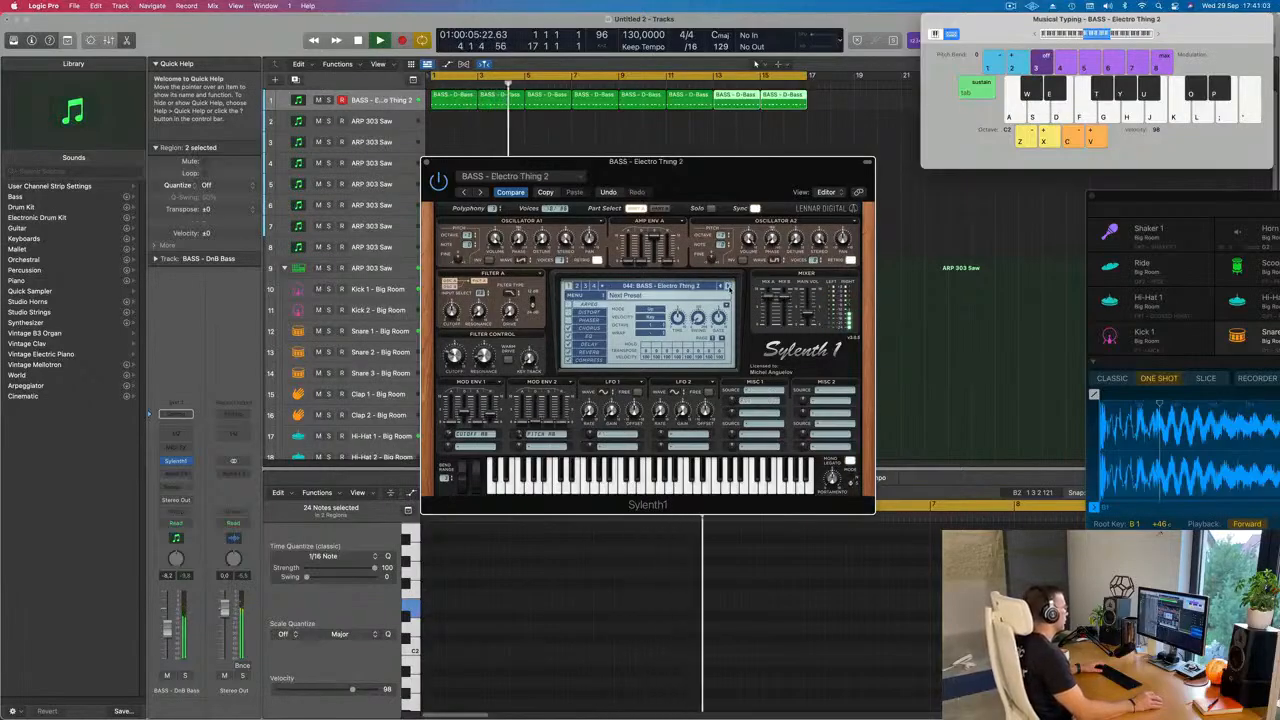
click(728, 286)
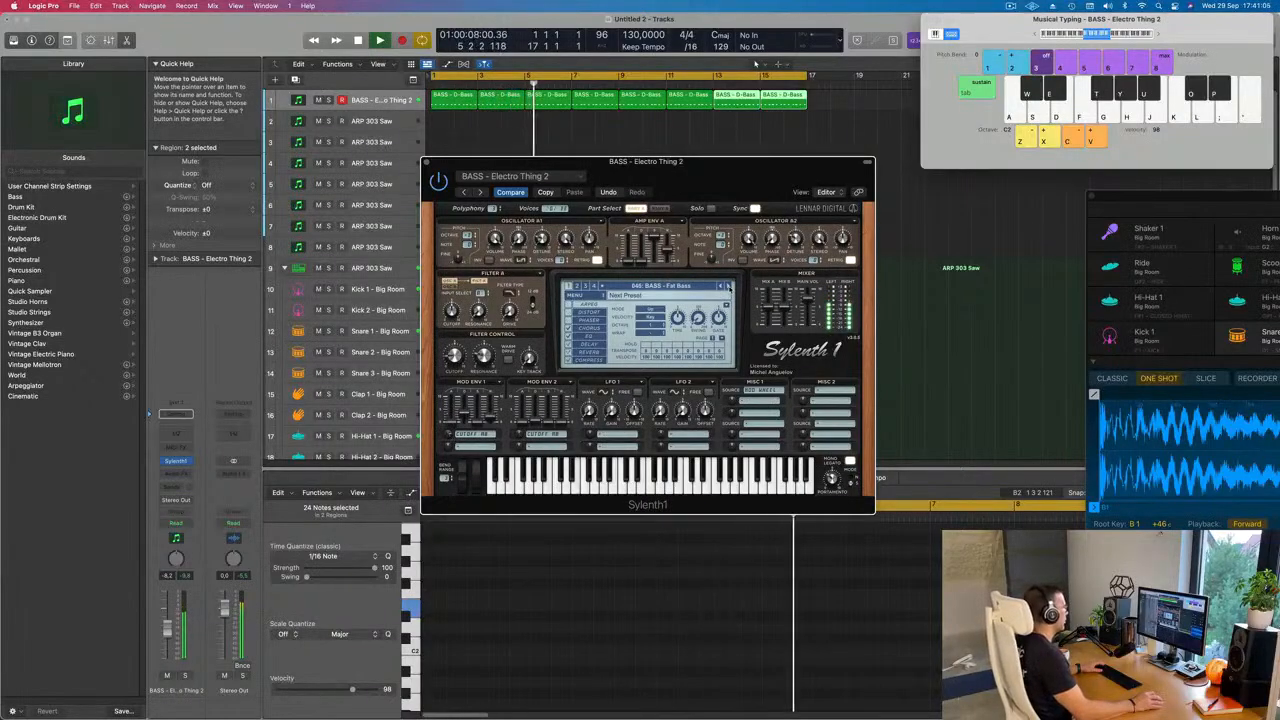
click(728, 286)
drag(720, 172, 784, 226)
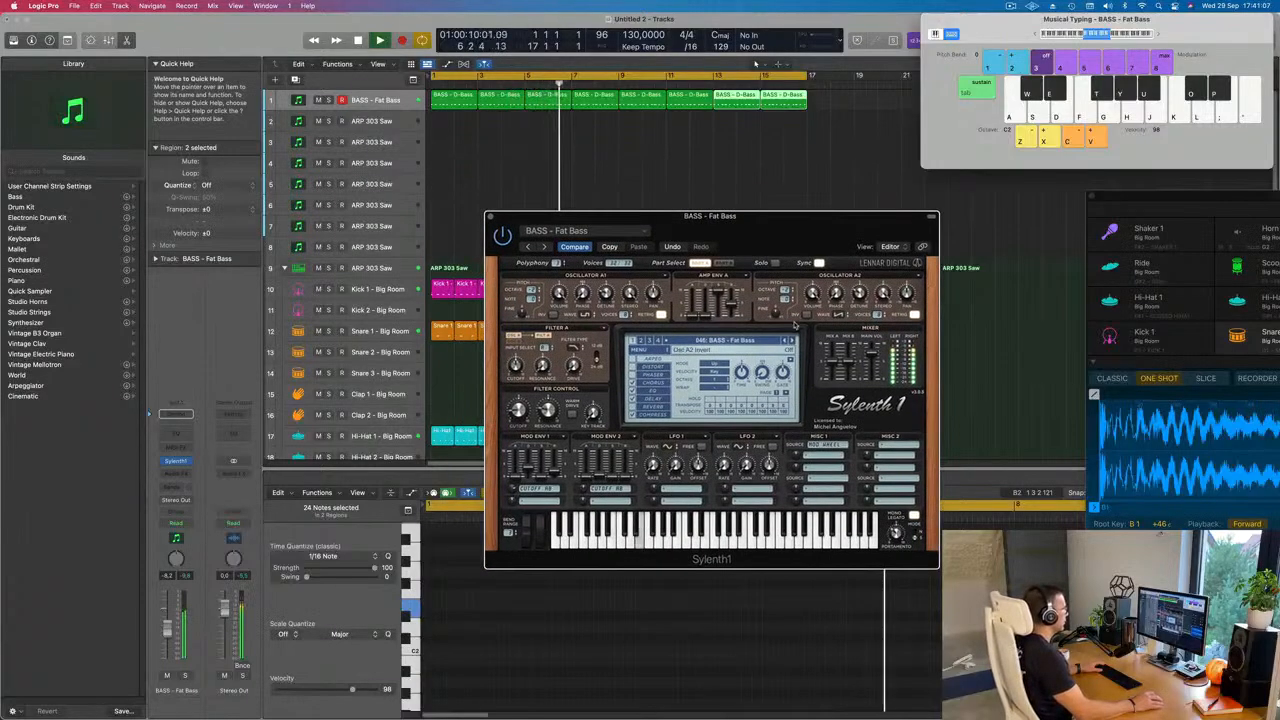
click(793, 341)
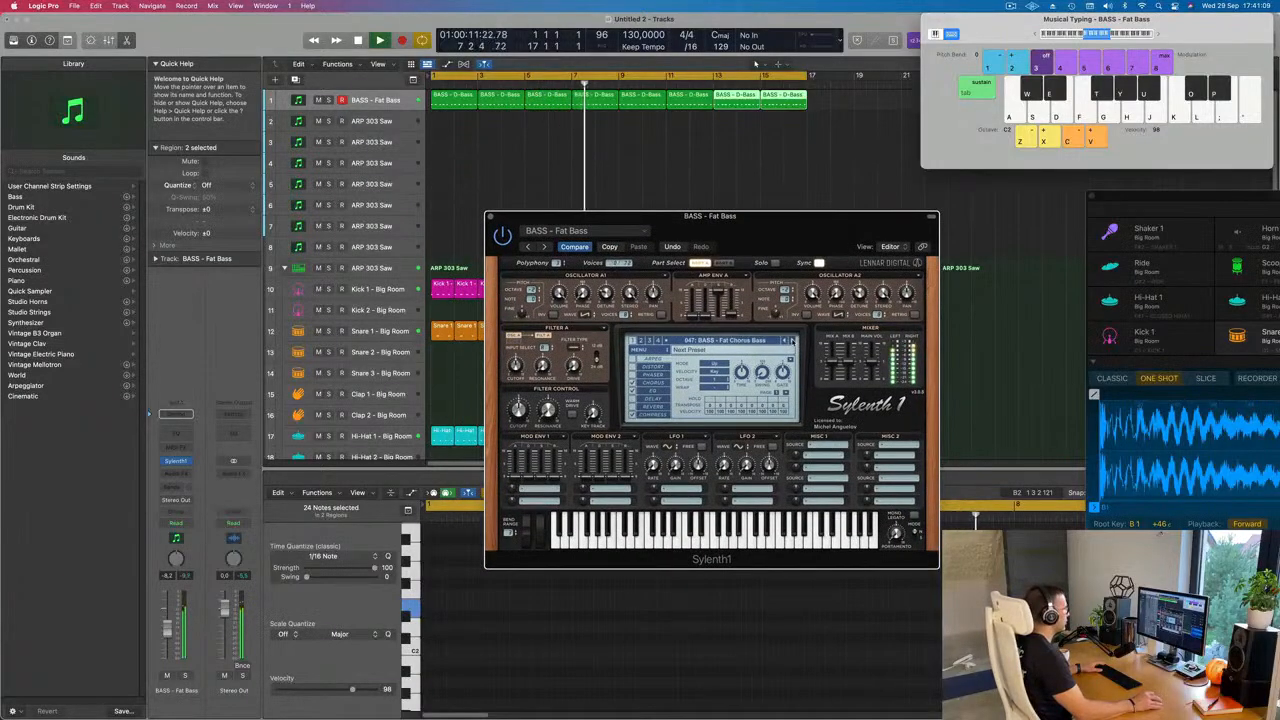
click(792, 341)
click(792, 341)
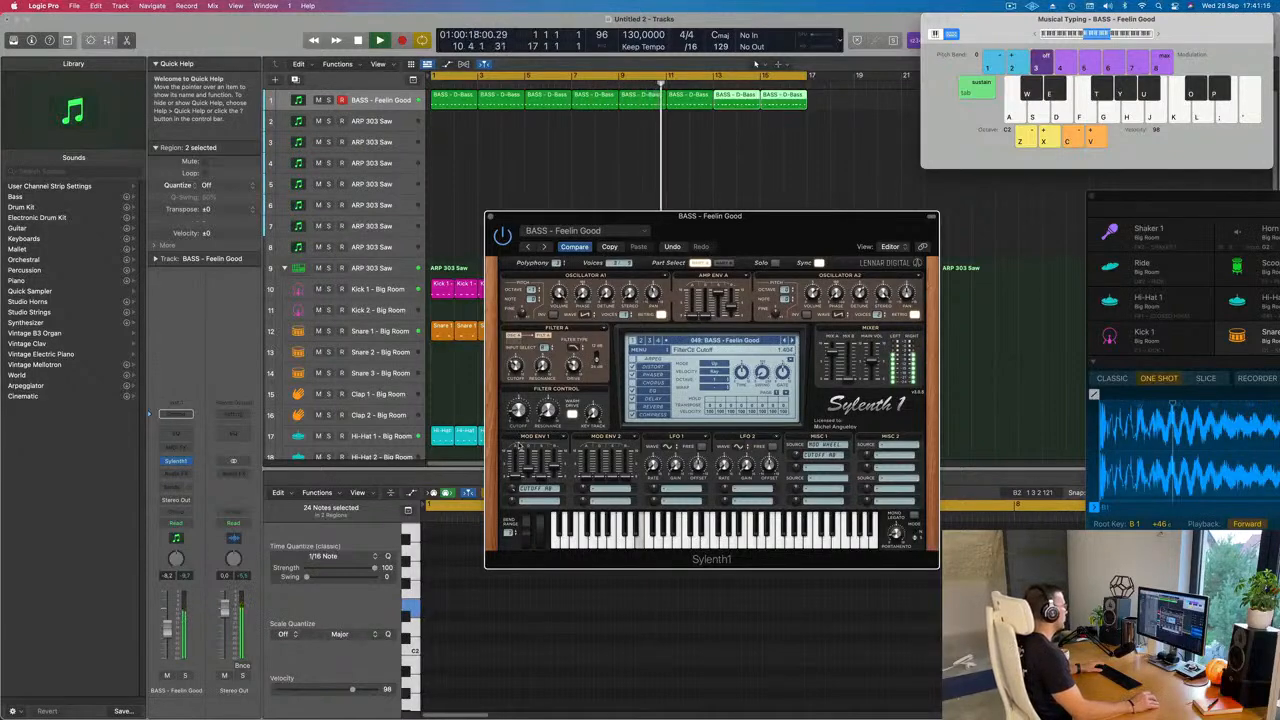
mouse_move(742, 227)
mouse_down()
mouse_move(706, 221)
mouse_move(743, 201)
mouse_move(723, 206)
mouse_move(728, 223)
mouse_up()
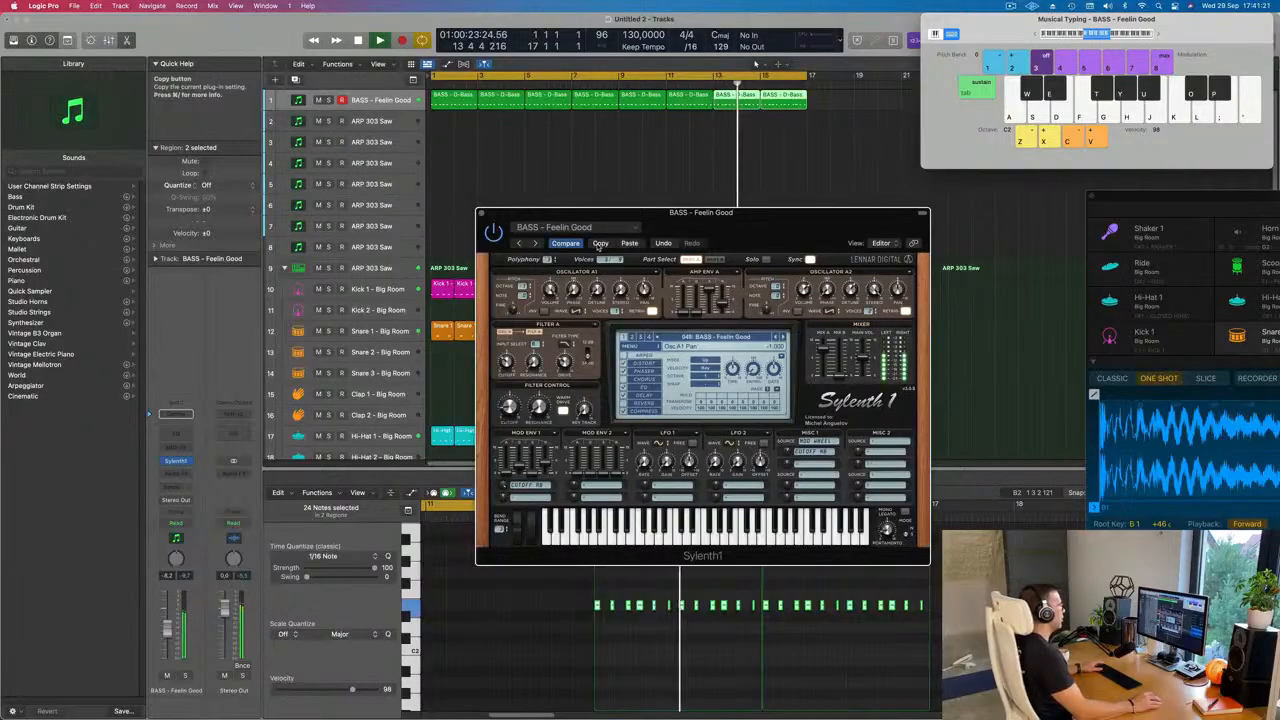
Step: Continue forward through the Sylenth1 bass presets during playback, from Felicity until BASS - Rush is loaded
click(783, 338)
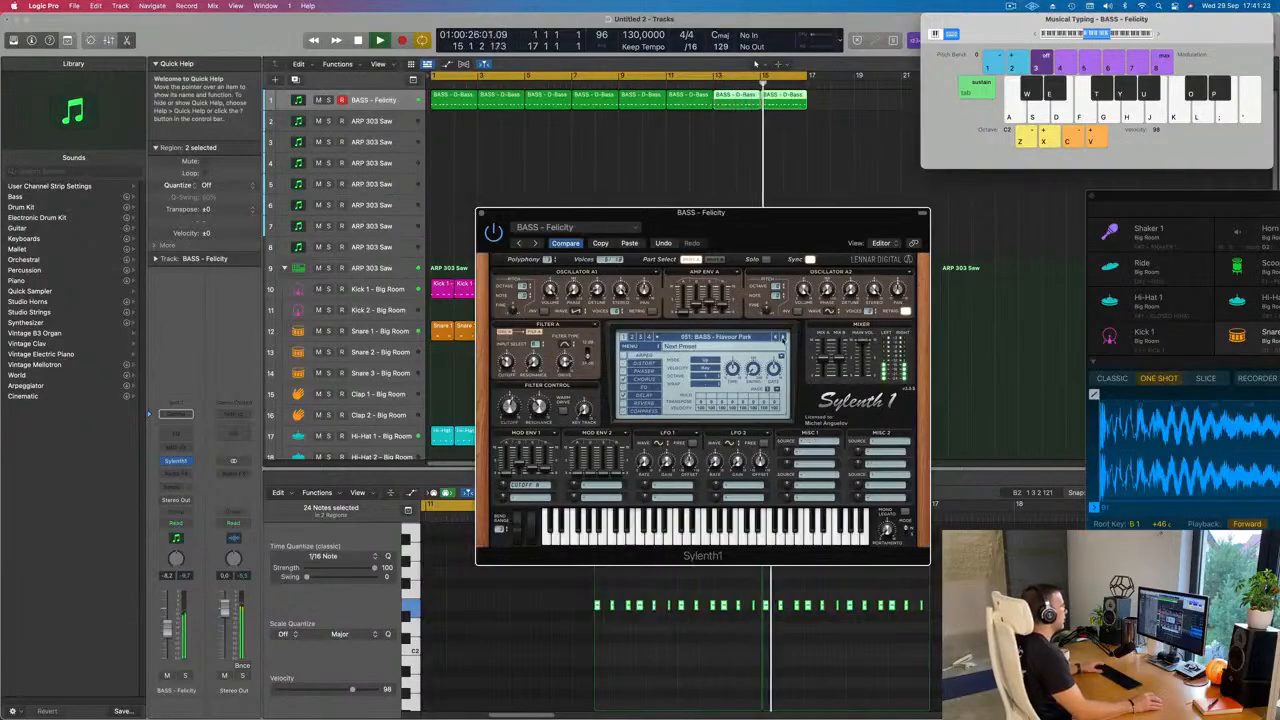
click(783, 338)
click(783, 338)
click(783, 338)
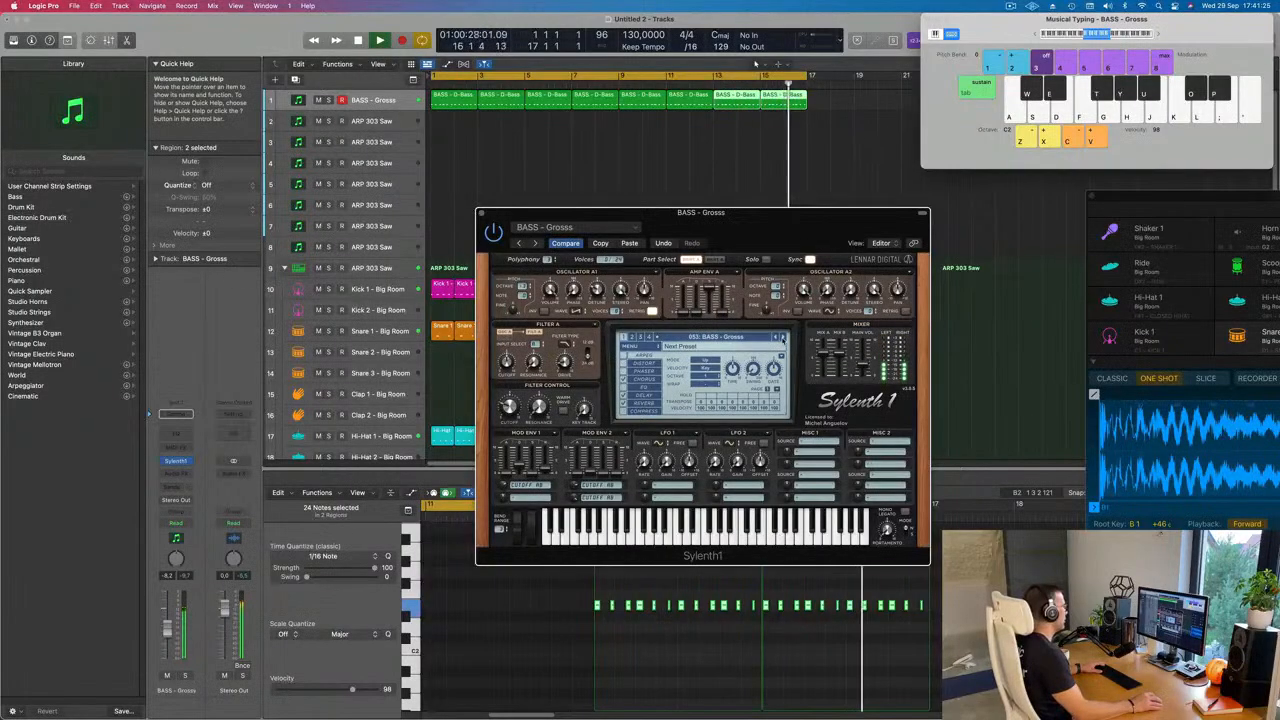
click(783, 338)
click(783, 338)
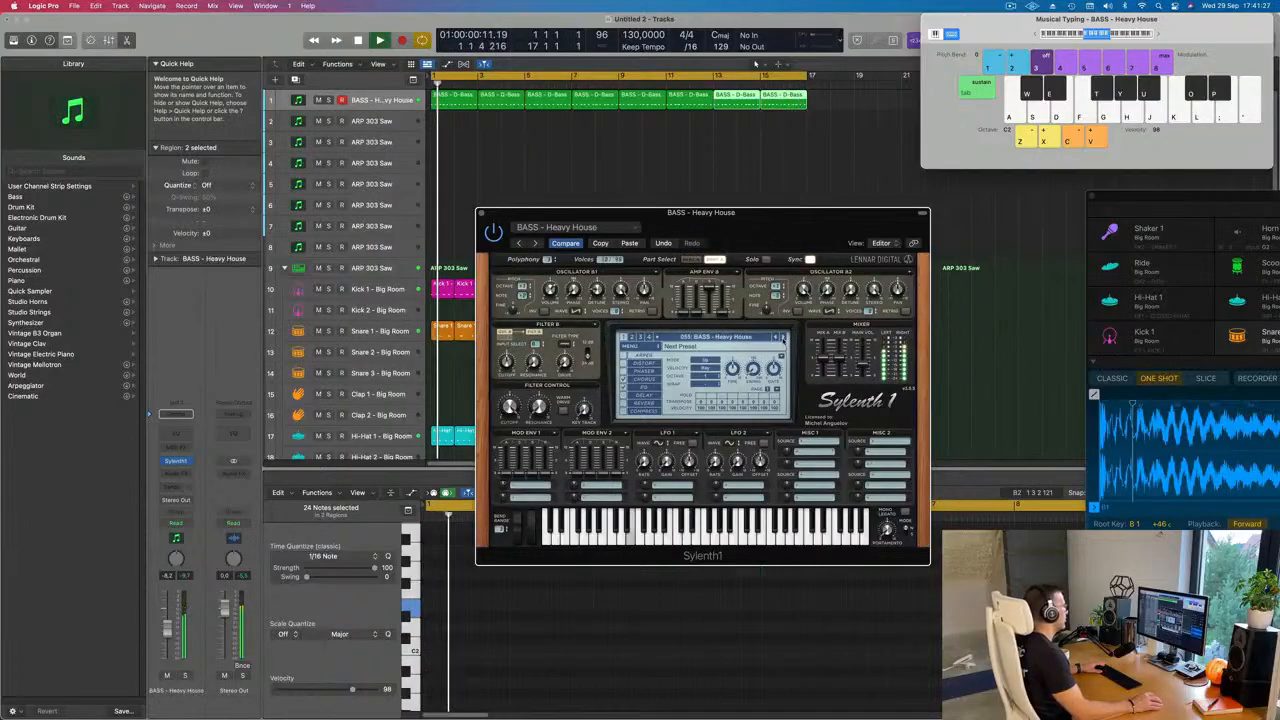
click(783, 338)
click(783, 338)
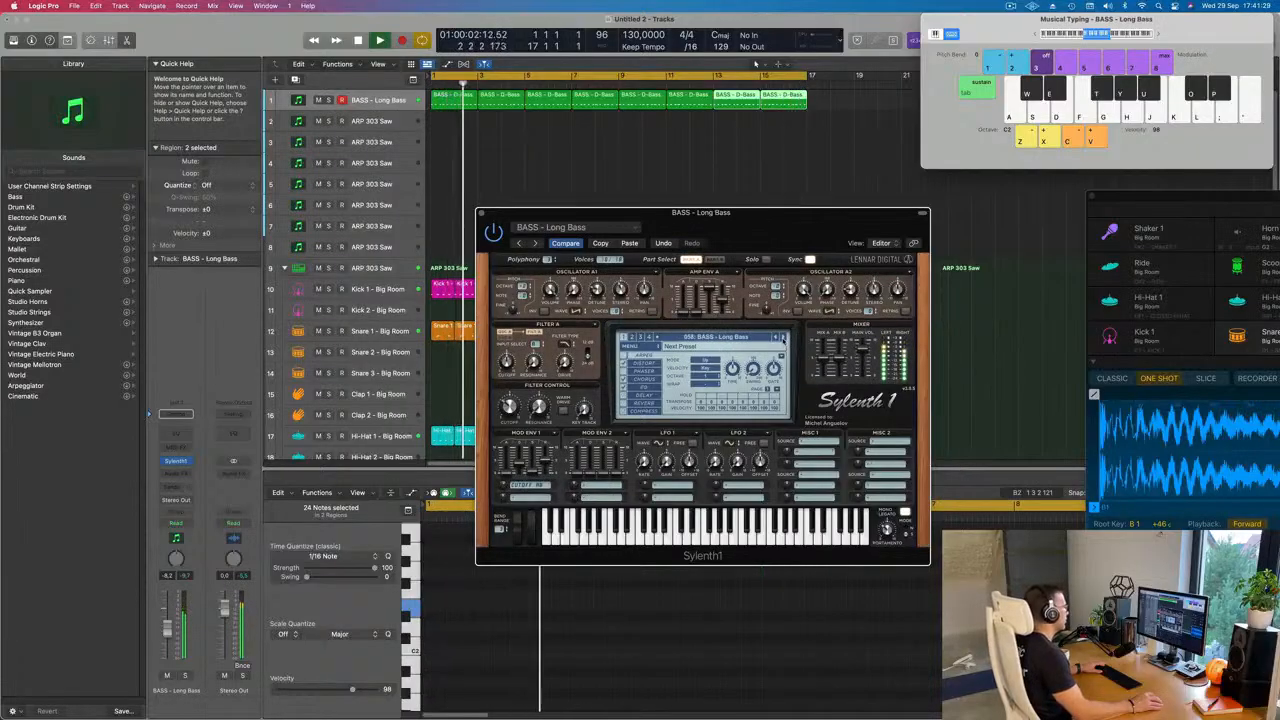
click(783, 338)
click(783, 338)
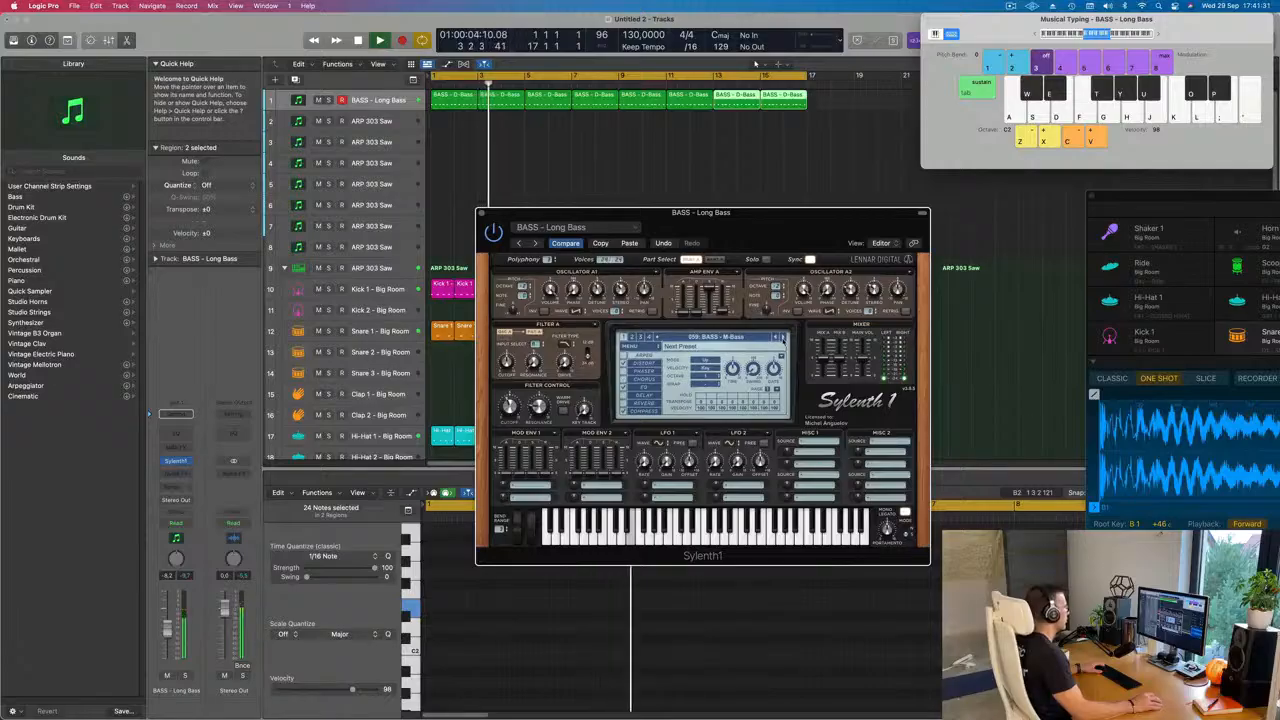
click(783, 338)
click(783, 338)
click(783, 338)
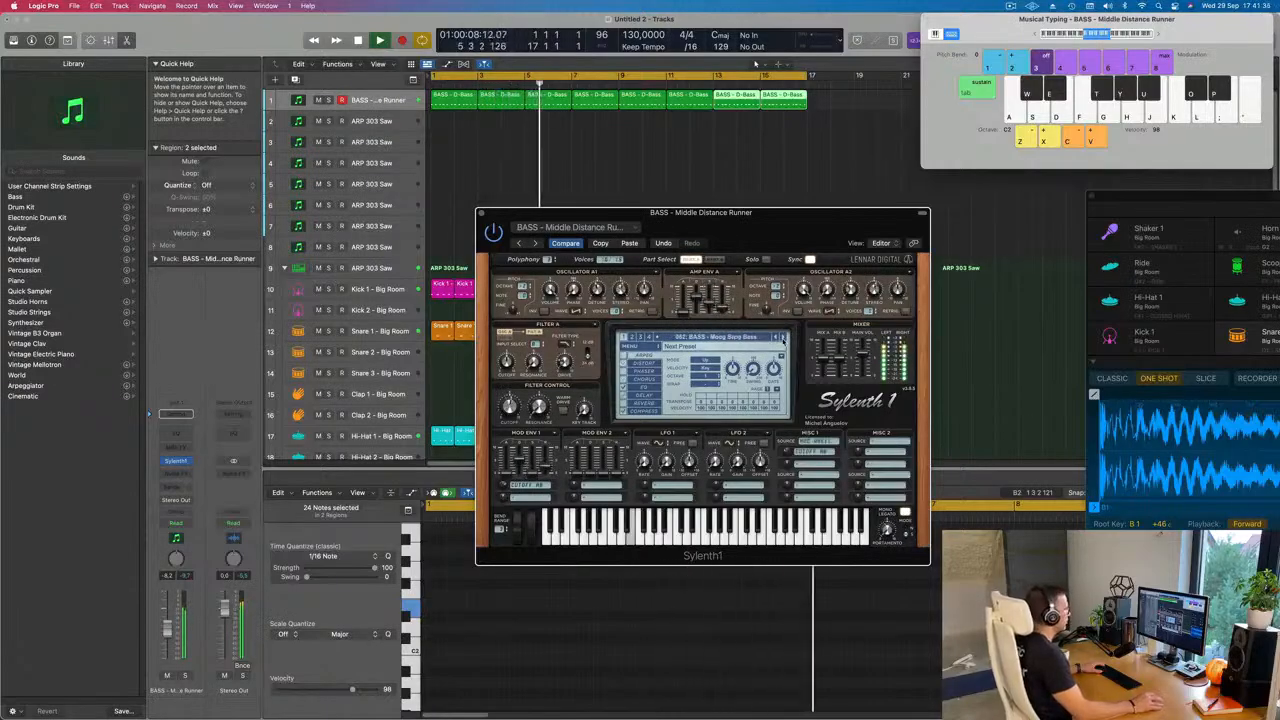
click(783, 338)
click(783, 338)
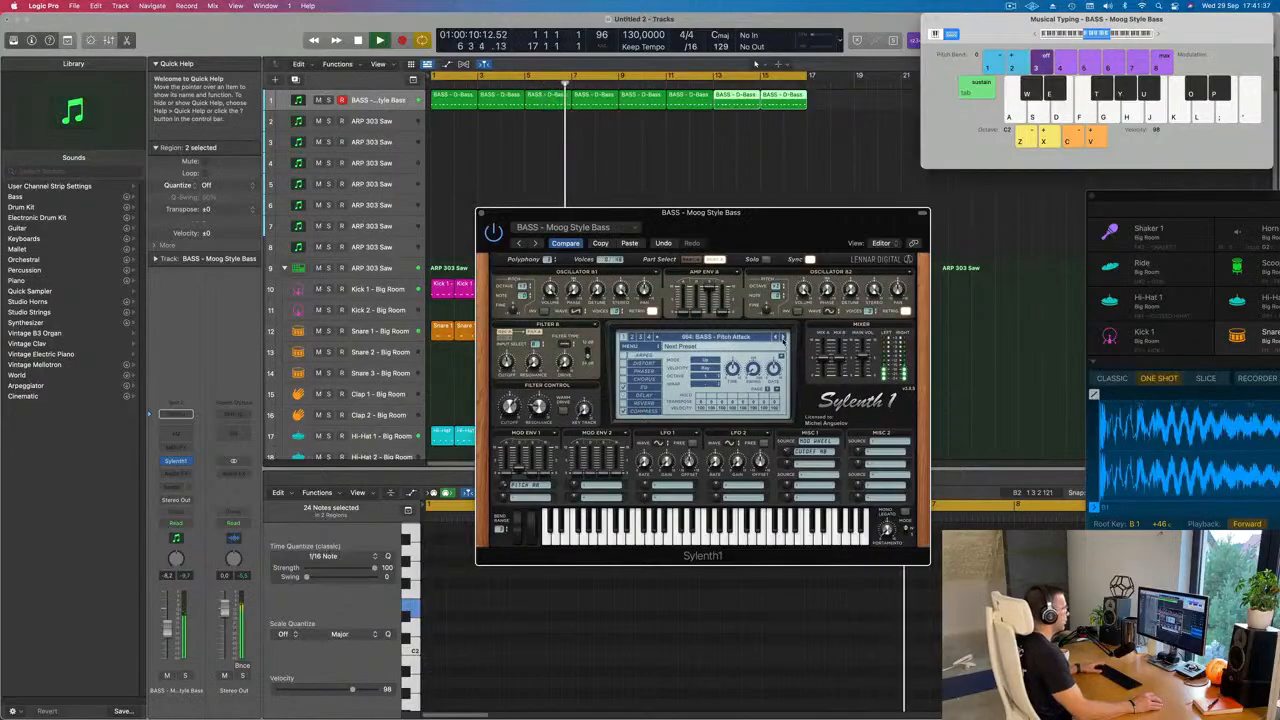
click(783, 338)
click(783, 338)
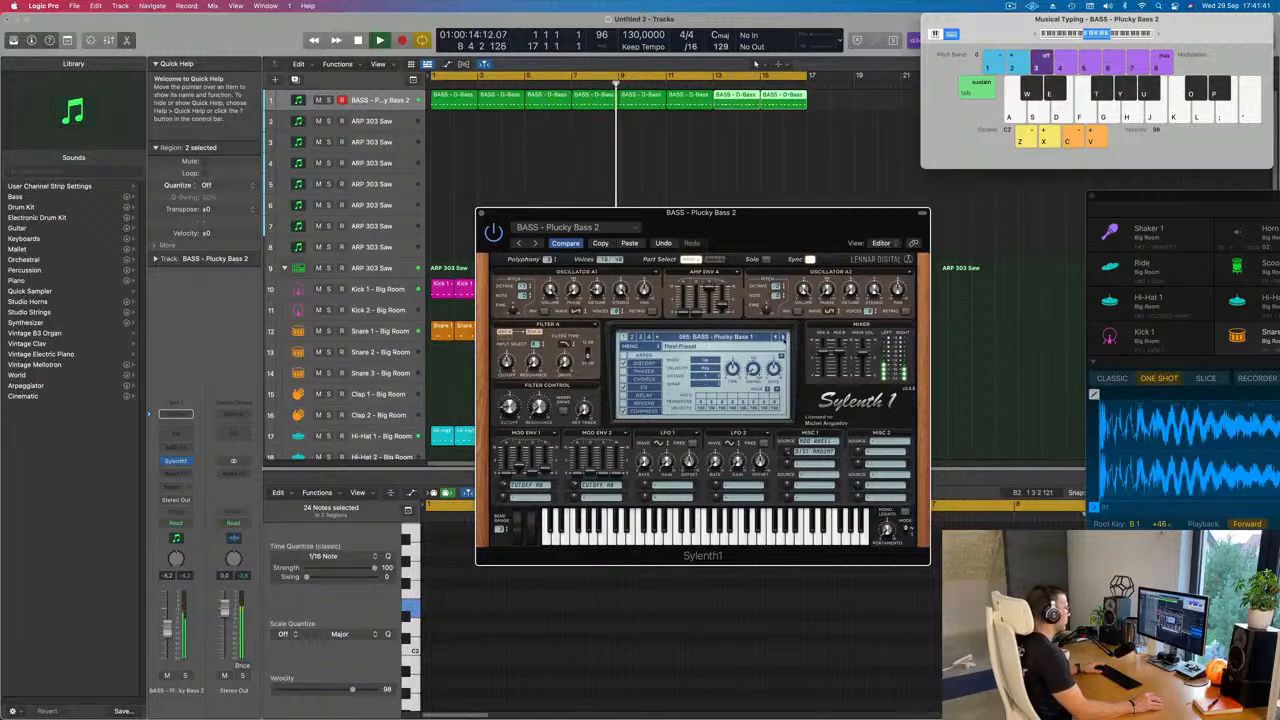
click(783, 338)
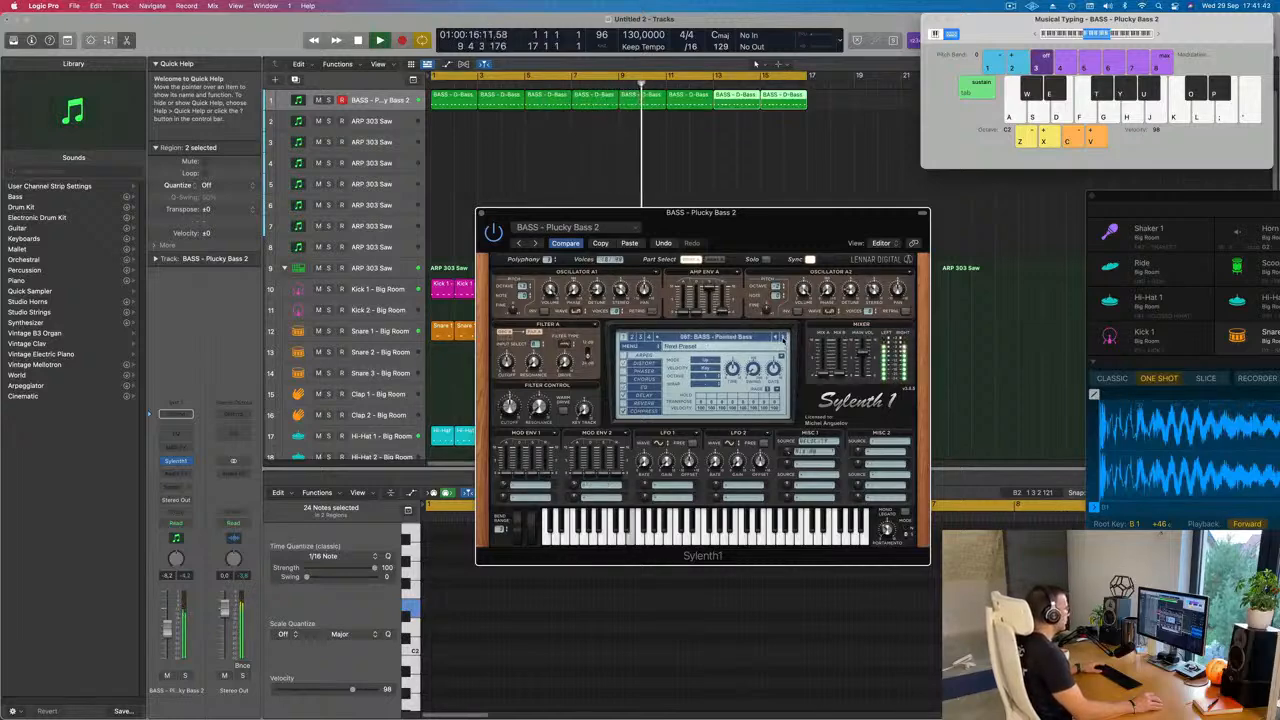
click(783, 338)
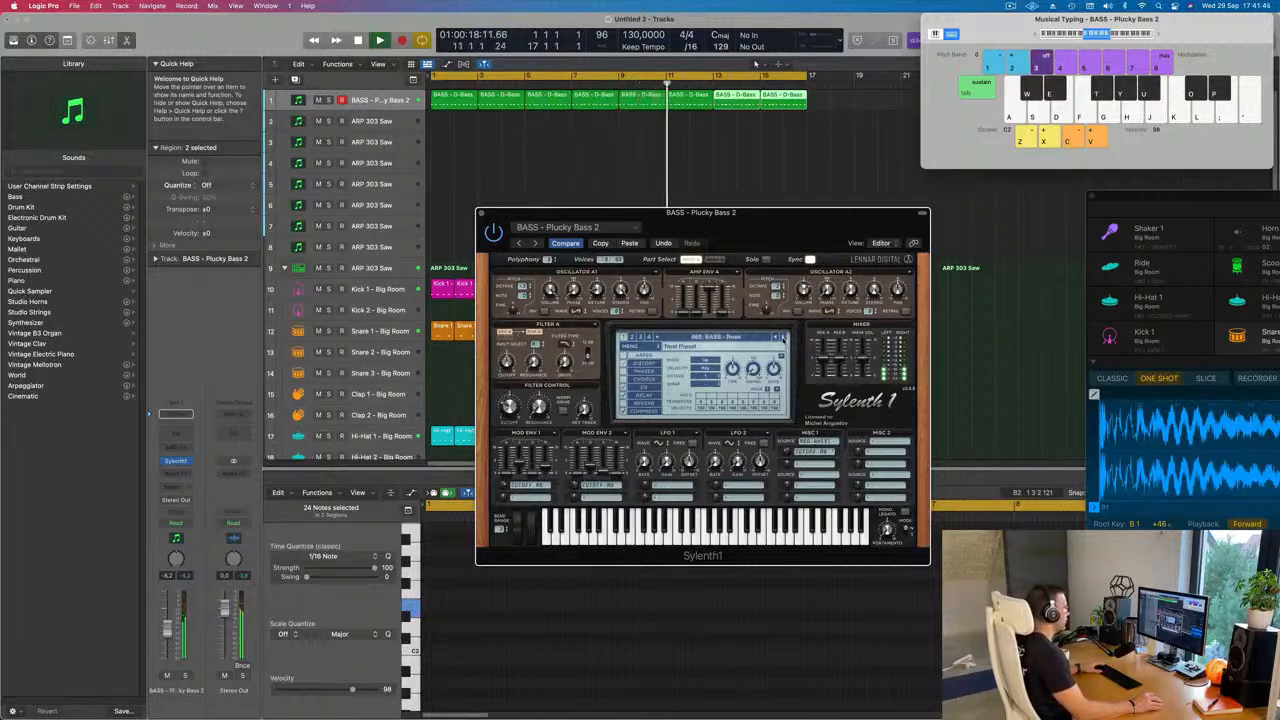
click(783, 338)
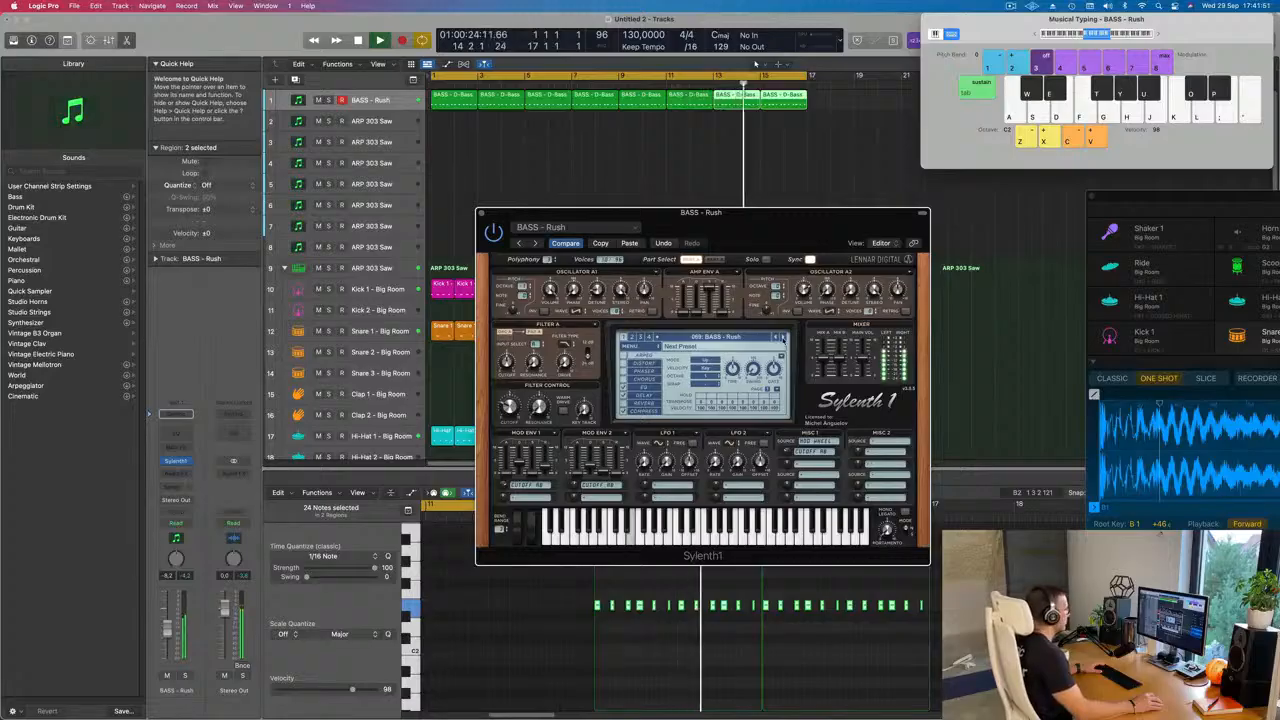
Step: Audition the bass presets that follow Rush, up to the Trance Bassline sounds
click(783, 338)
click(783, 338)
click(783, 338)
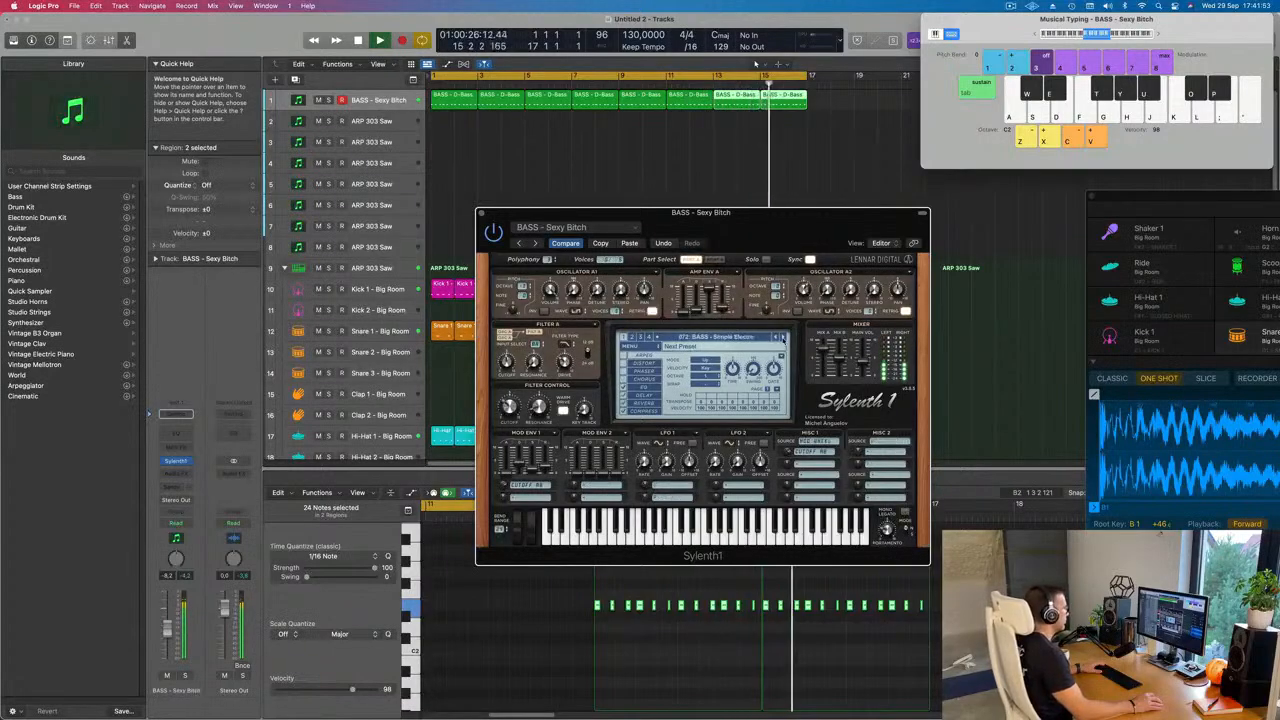
click(783, 338)
click(782, 338)
click(782, 338)
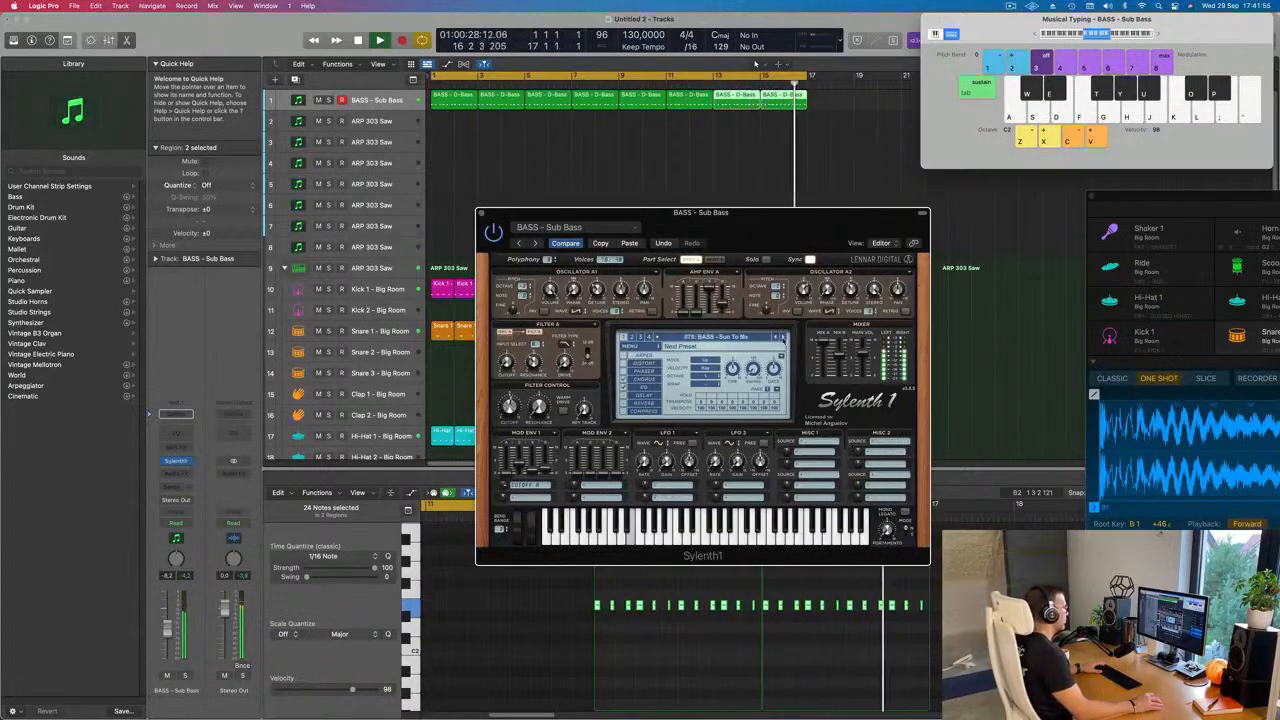
click(782, 338)
click(782, 338)
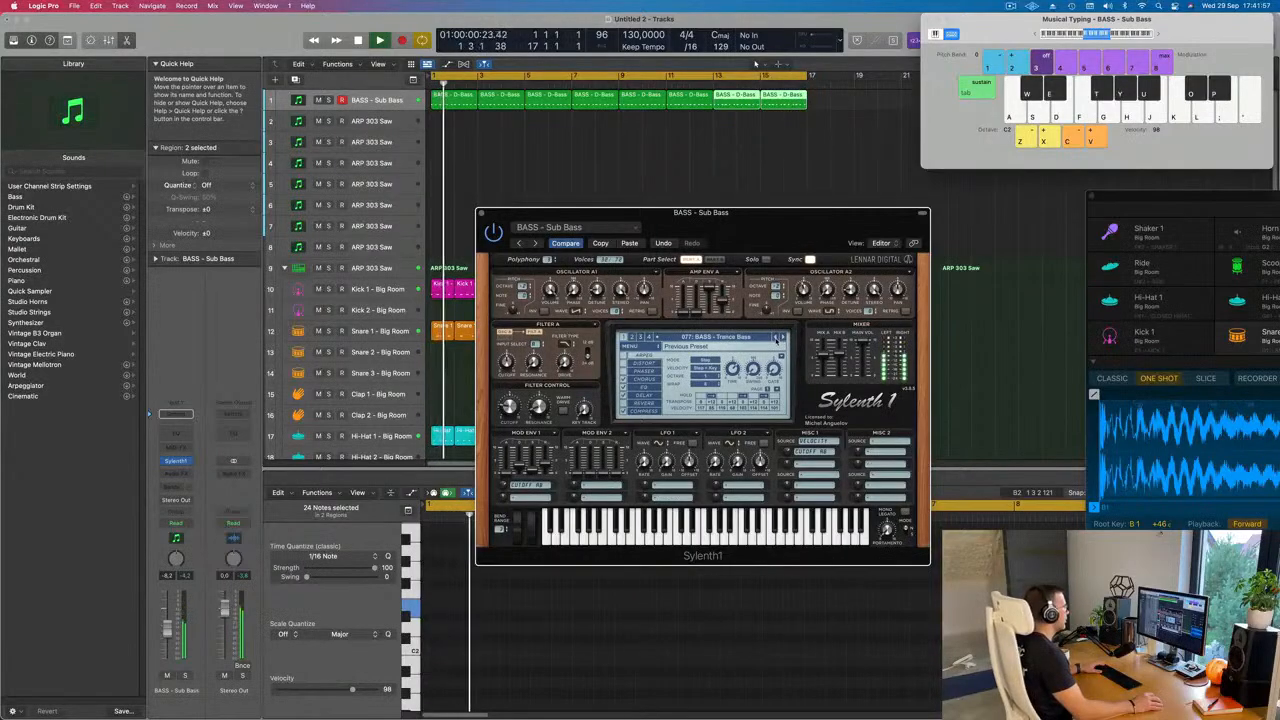
click(783, 338)
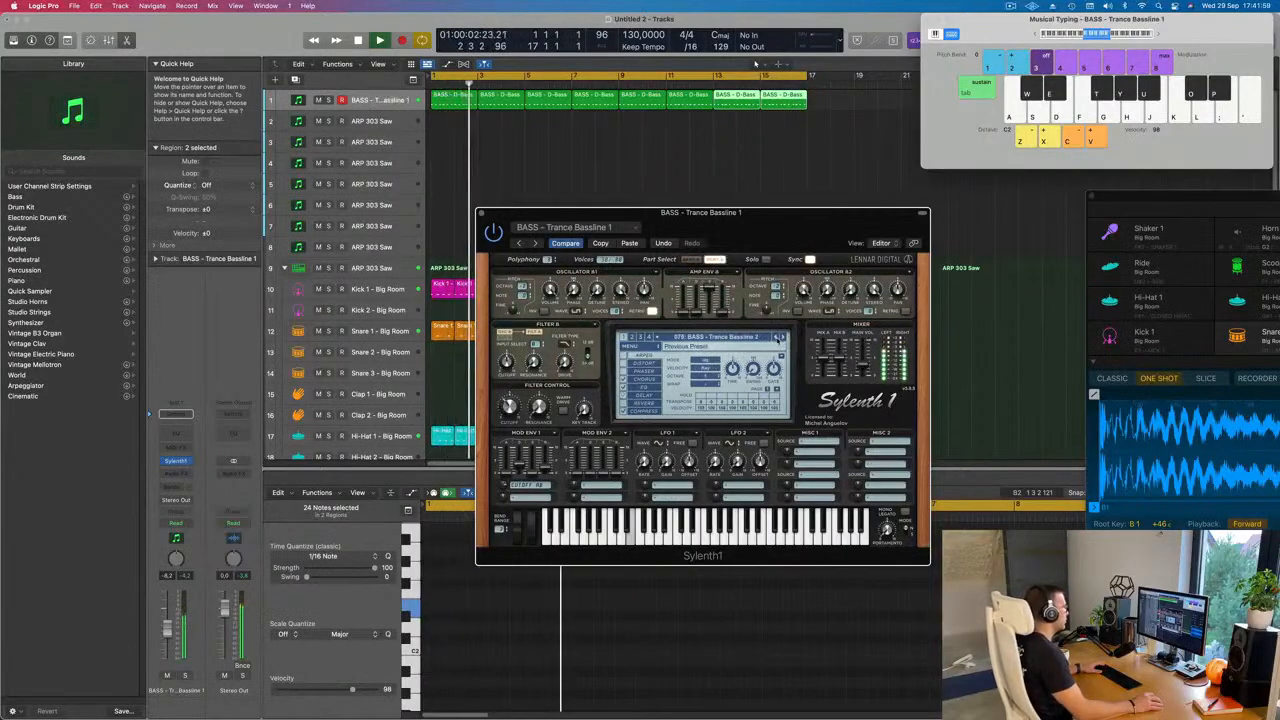
Step: Go back through the presets to BASS - Rush and slightly adjust the bass track's volume
click(776, 338)
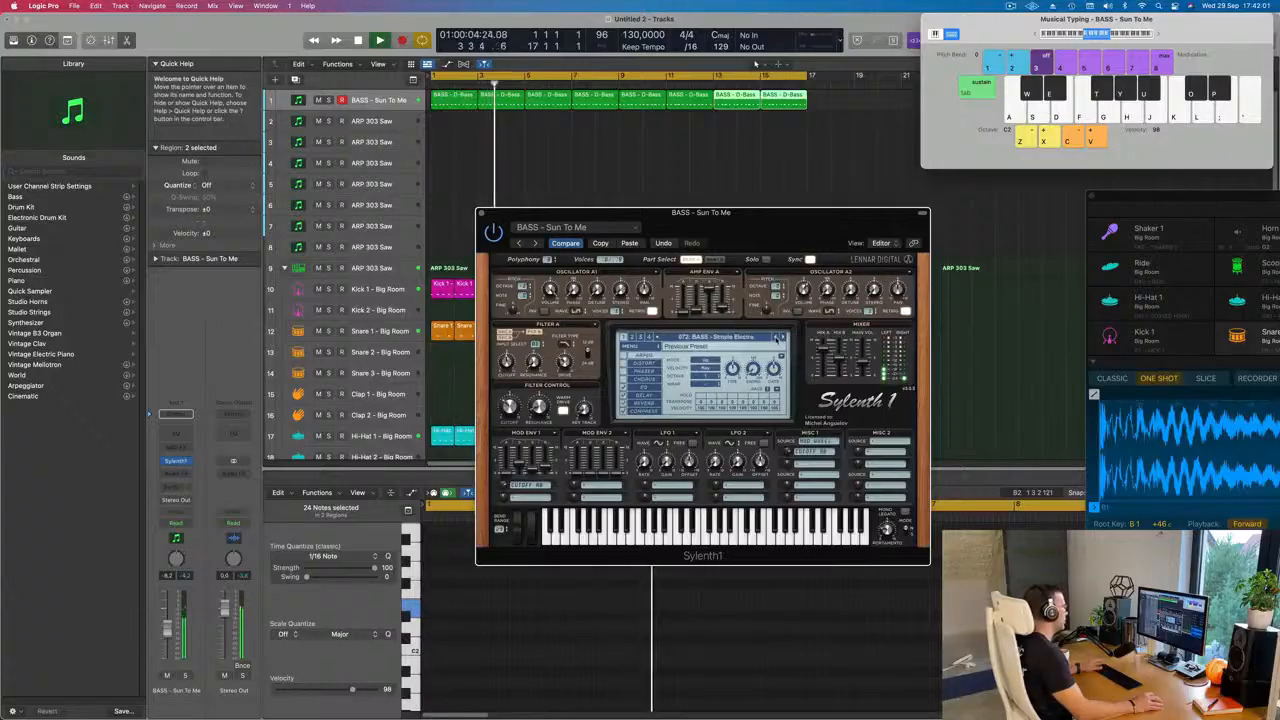
click(776, 338)
click(776, 338)
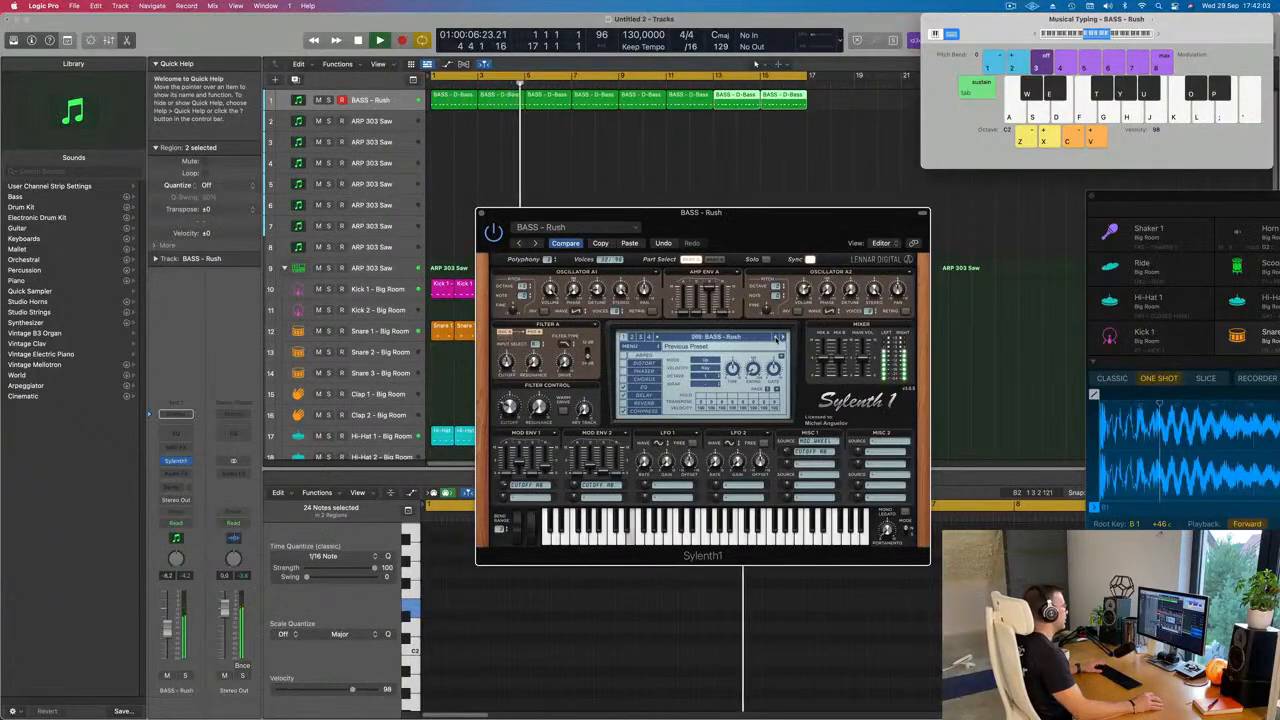
drag(786, 233, 794, 222)
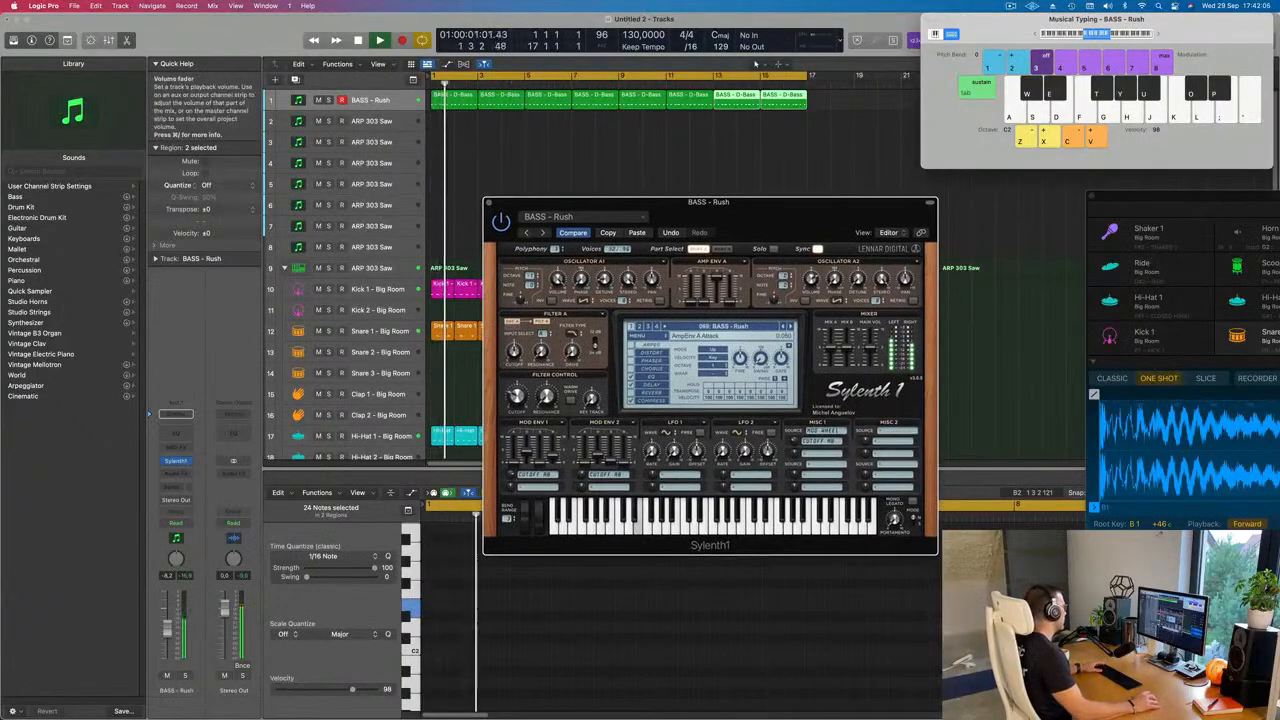
drag(168, 628, 168, 626)
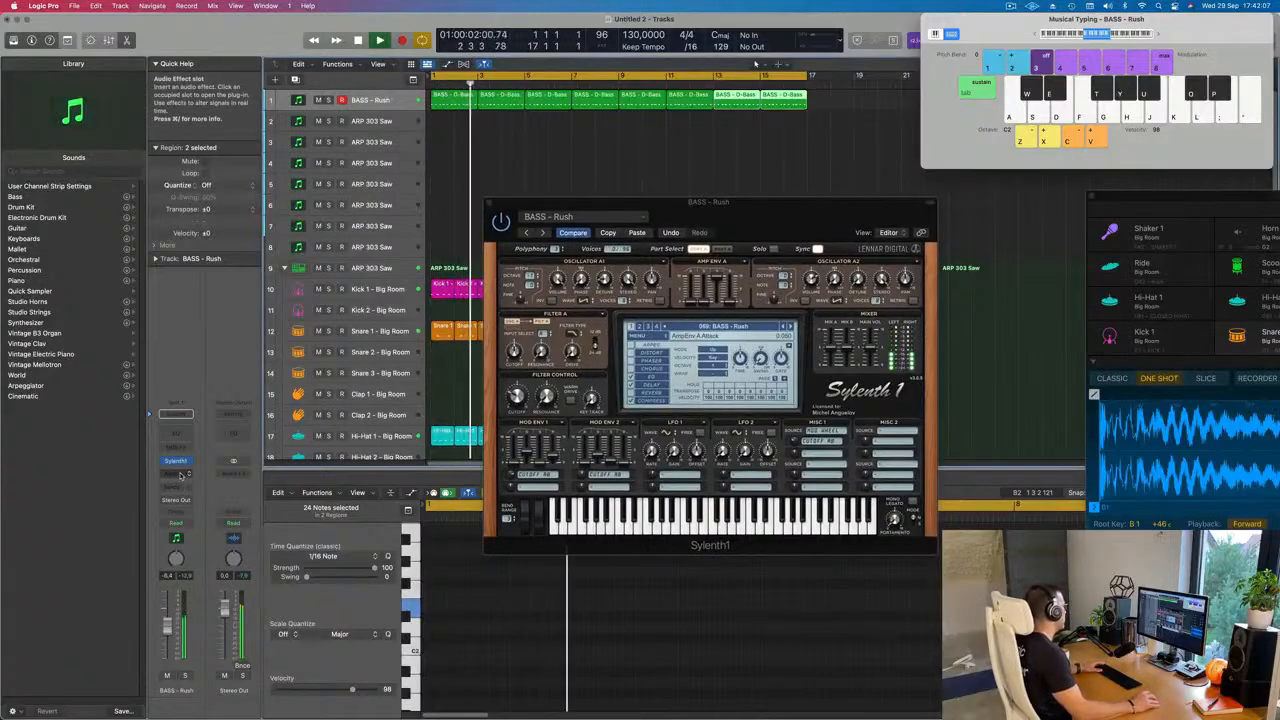
Step: Insert a stereo Compressor after Sylenth1 on the bass track
click(181, 475)
mouse_move(200, 523)
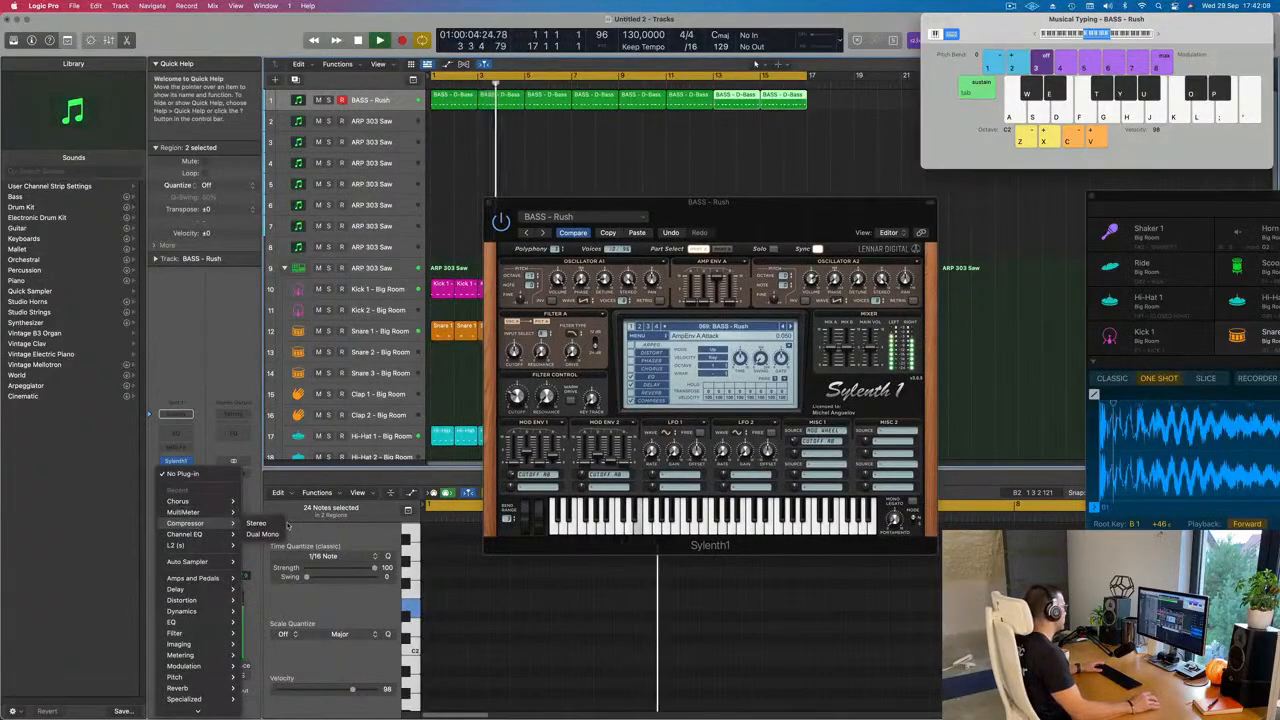
click(270, 523)
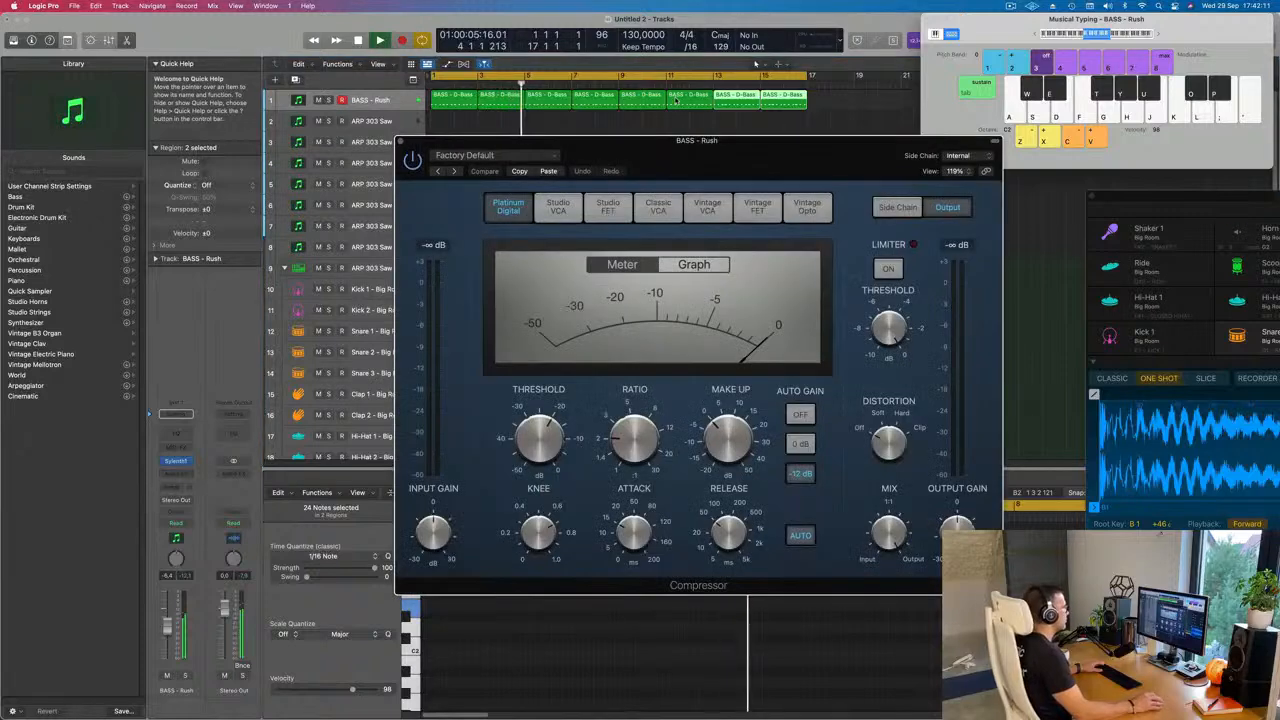
Step: Set the Compressor's side chain to Kick 1 - Big Room (Inst 9), shorten its attack and close the Compressor window
click(907, 148)
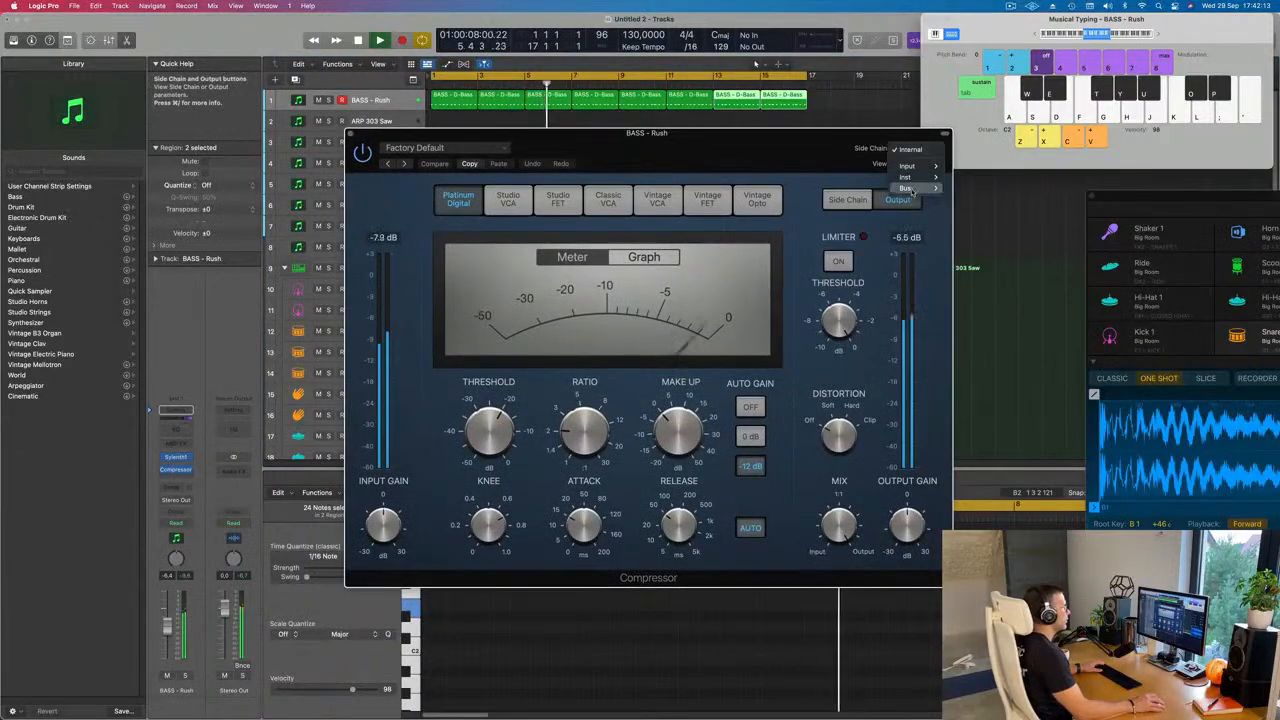
mouse_move(905, 177)
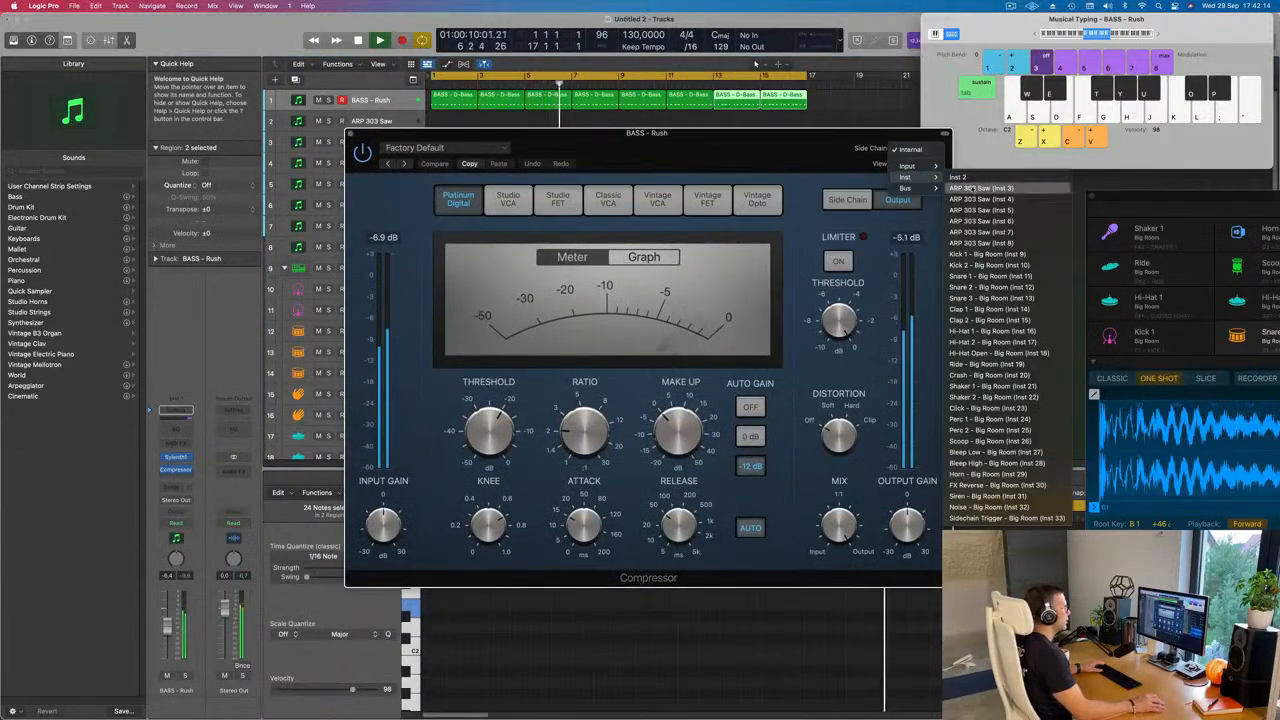
click(985, 254)
drag(584, 522, 584, 535)
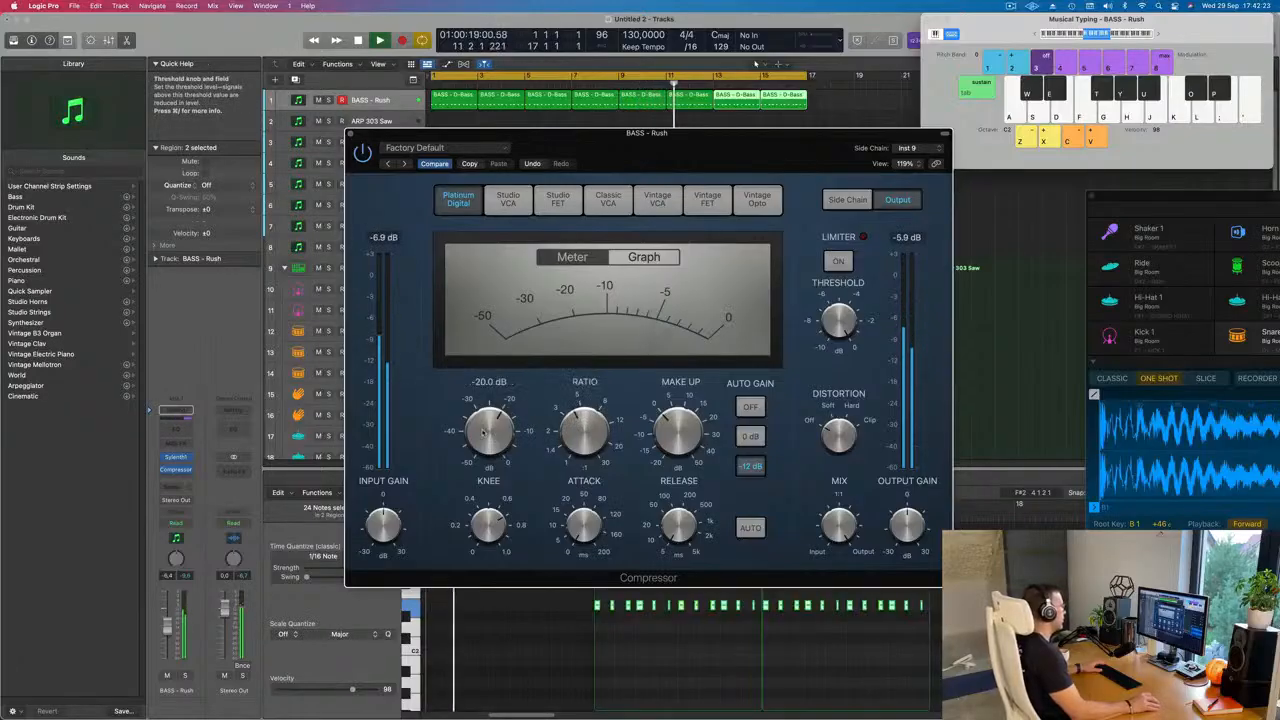
click(350, 133)
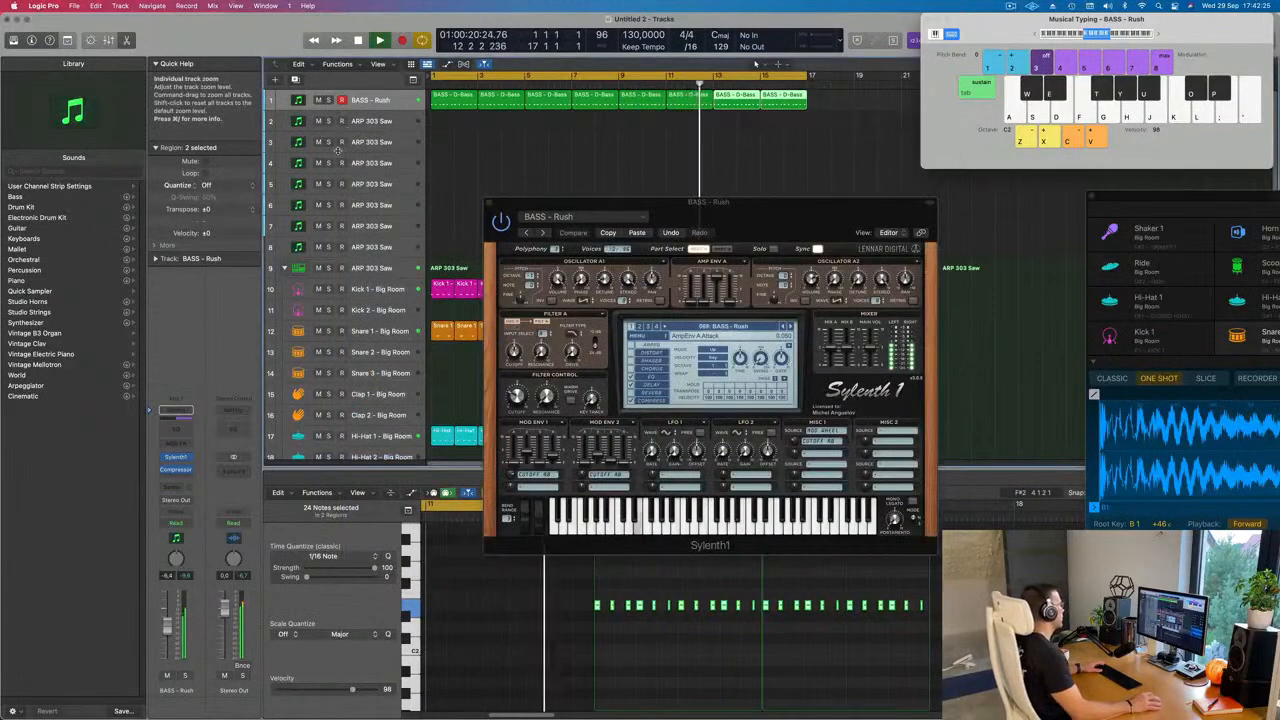
Step: Move the Sylenth1 window aside and duplicate the BASS - Rush track with its settings
drag(795, 217, 852, 253)
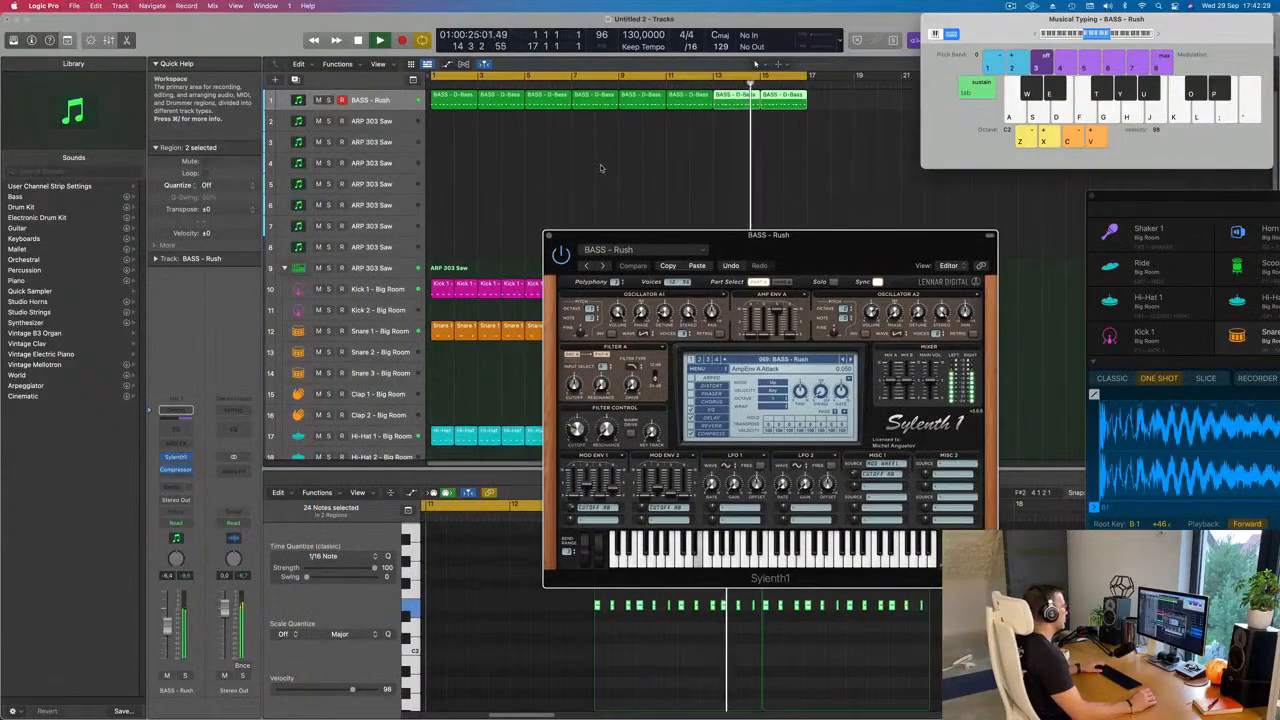
click(298, 103)
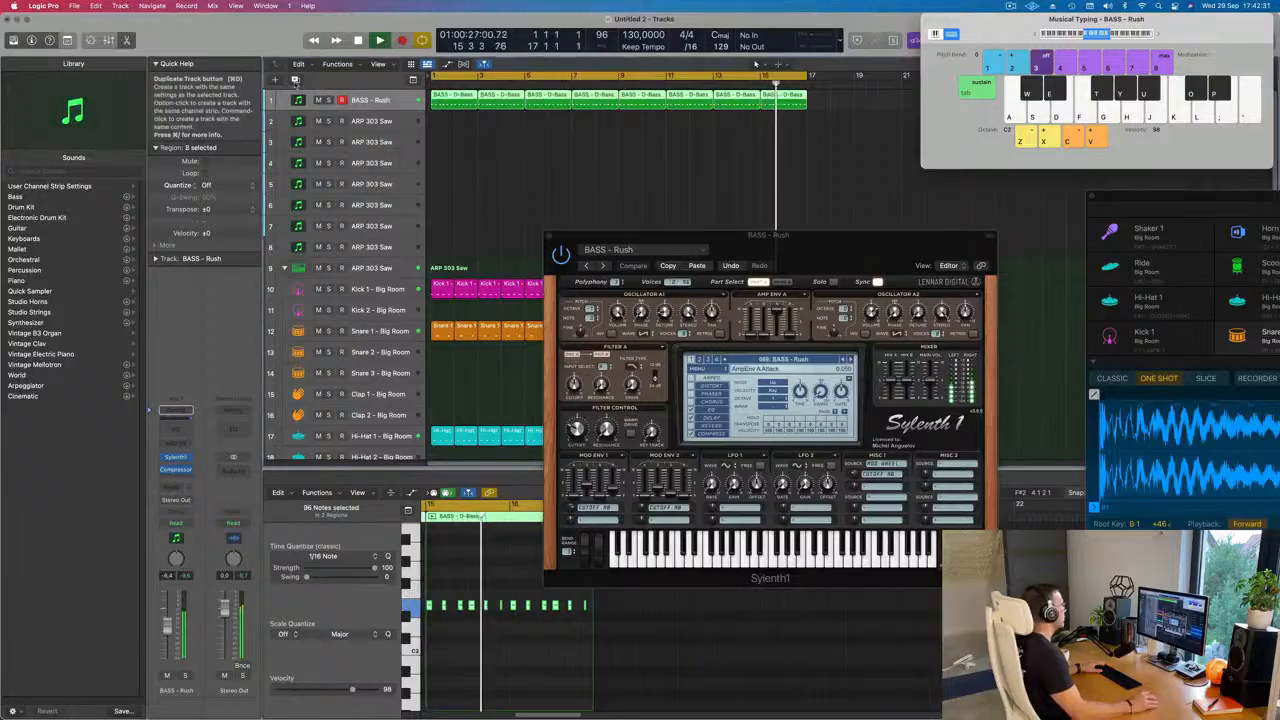
key(super+d)
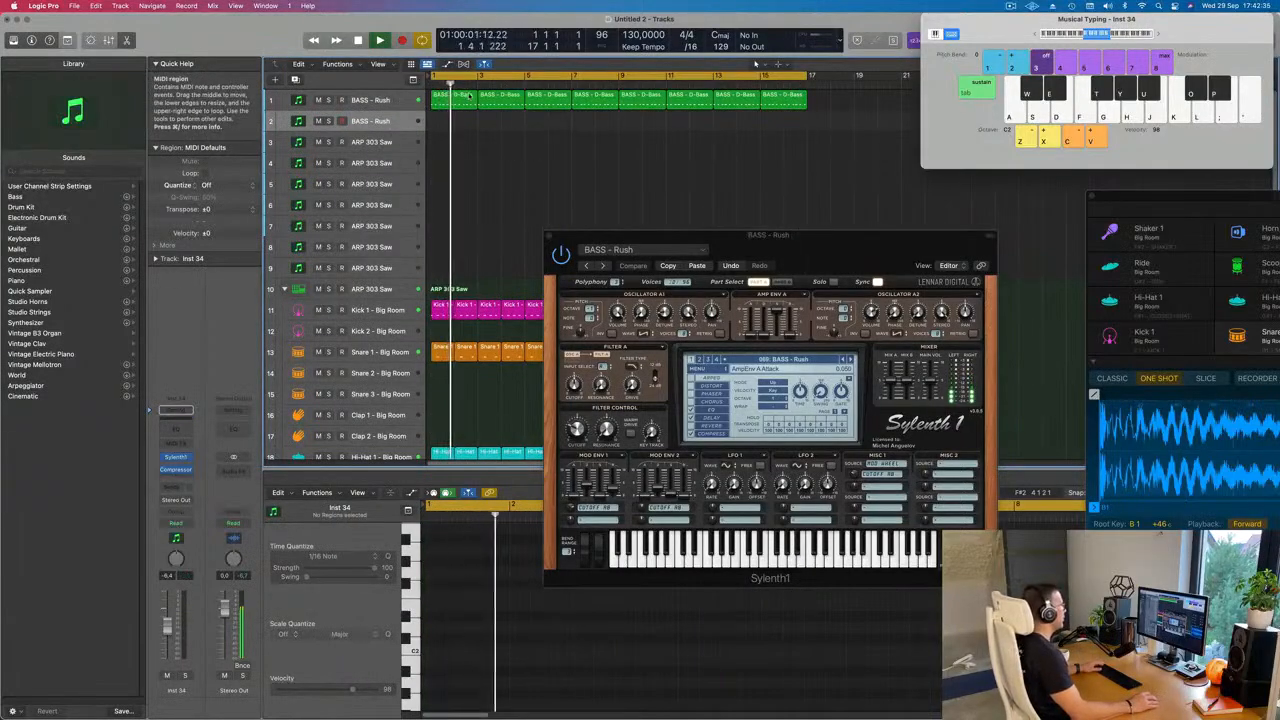
Step: Place all eight bass regions on the duplicate track, leaving only the first region on the original bass track
click(394, 101)
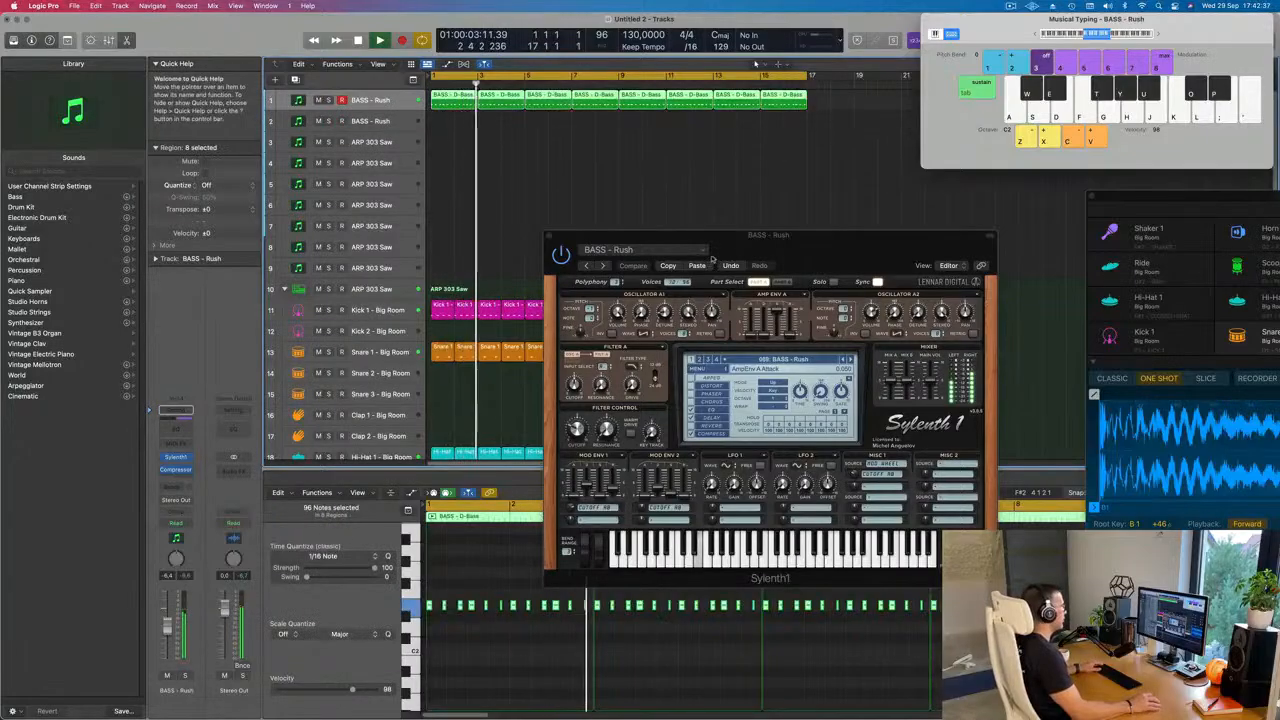
mouse_move(433, 94)
mouse_down()
mouse_move(452, 112)
mouse_move(455, 97)
mouse_up()
click(455, 117)
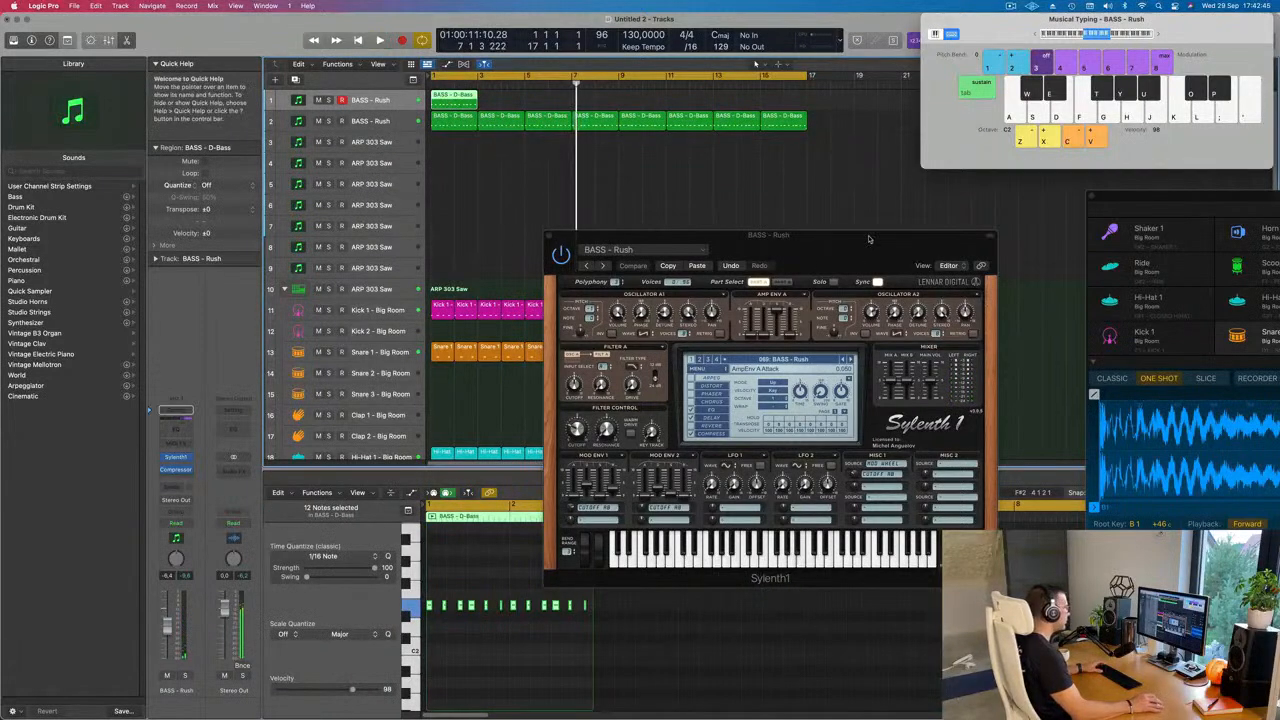
Step: Load the BASS - Feelin Good preset on the first bass track and audition it without the duplicate bass
click(697, 266)
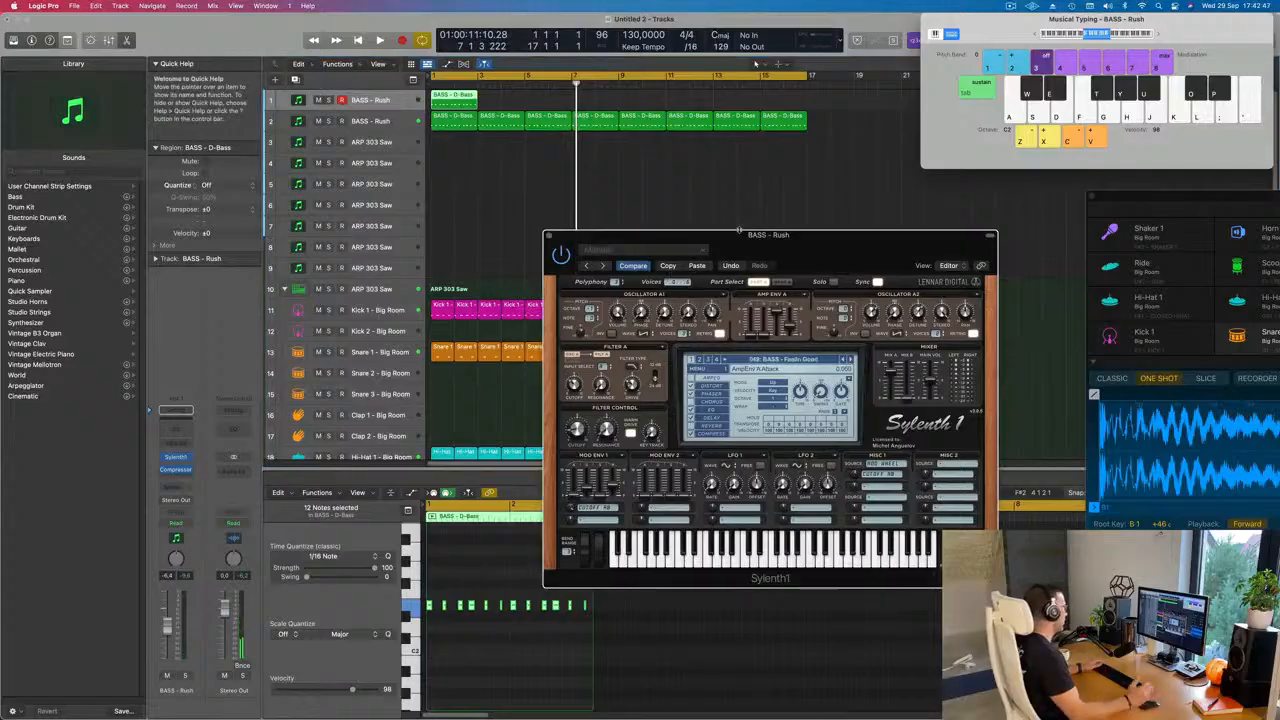
key(space)
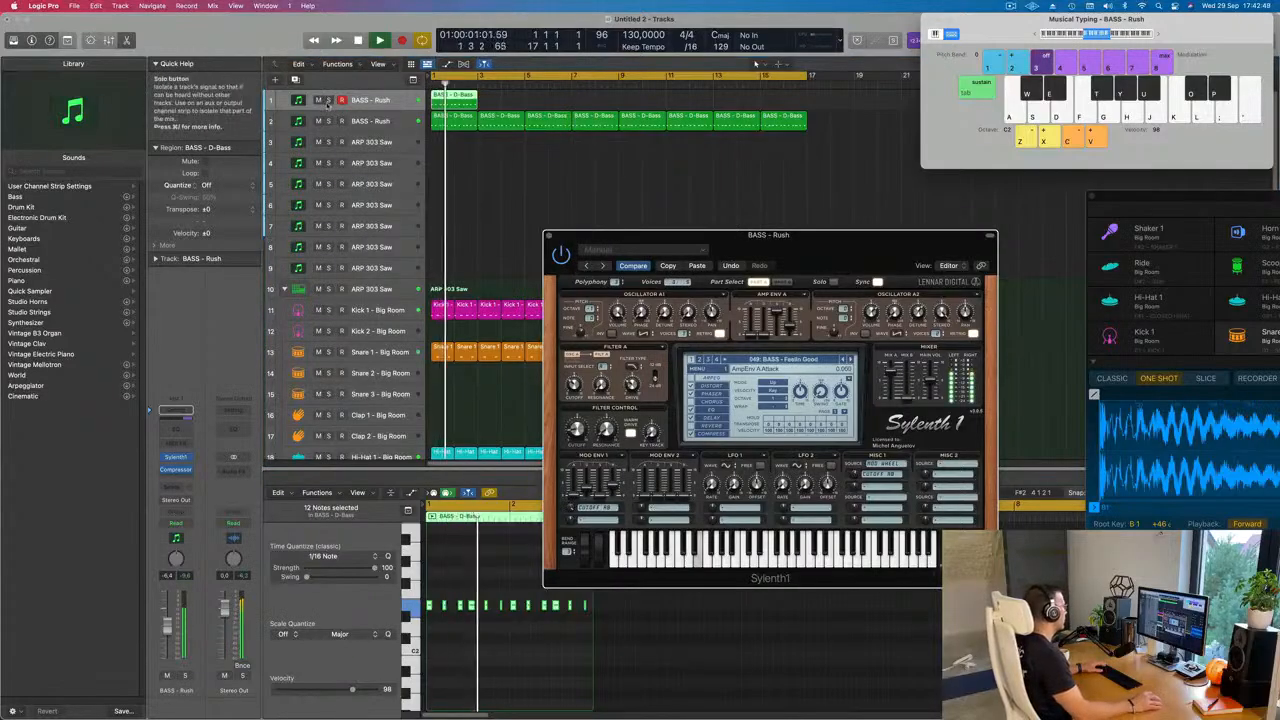
click(328, 102)
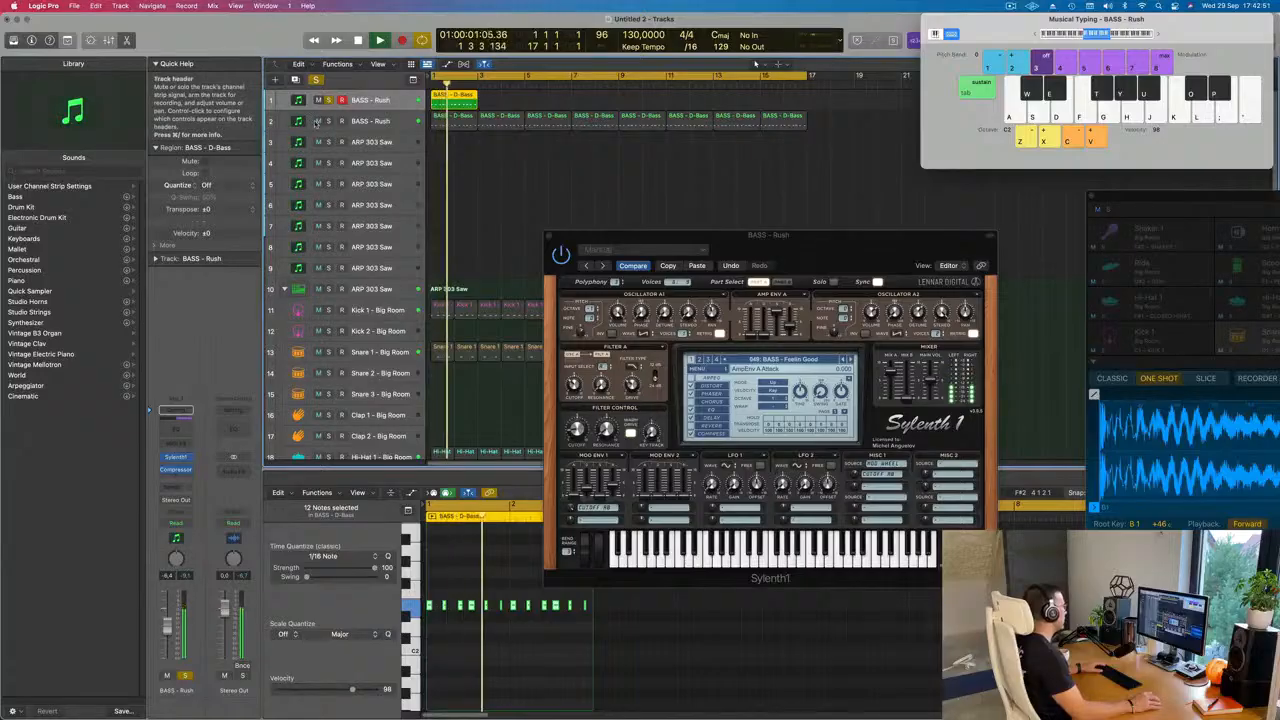
click(319, 122)
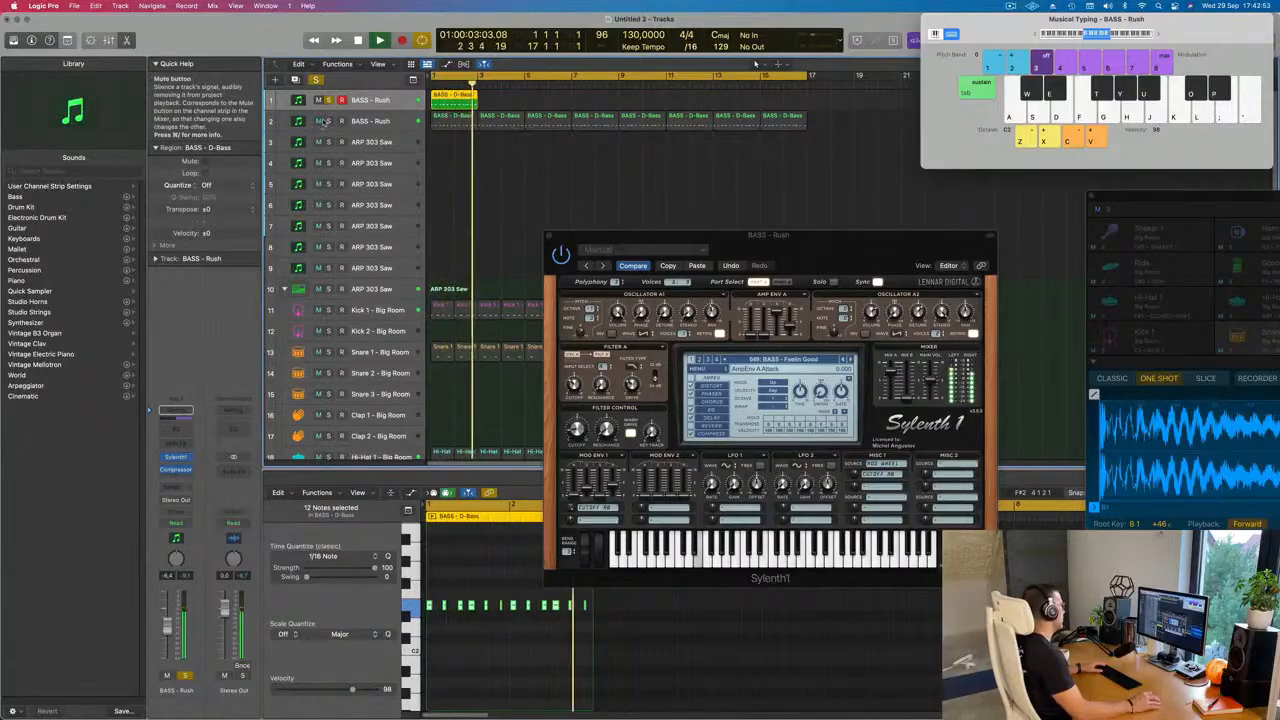
click(328, 101)
click(319, 121)
key(Return)
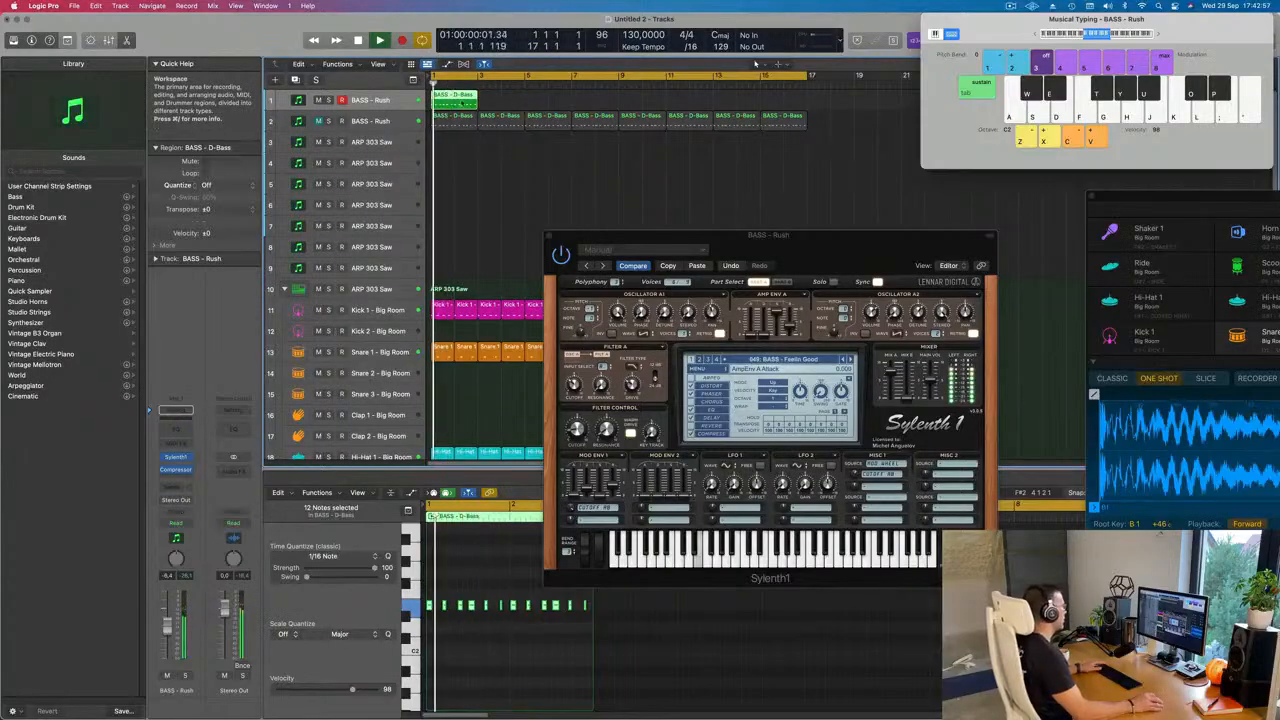
Step: Repeat the first bass track's region up to bar 17 and unmute the duplicate bass track
key(super+r)
key(super+r)
key(super+r)
key(super+r)
key(super+r)
key(super+r)
key(super+r)
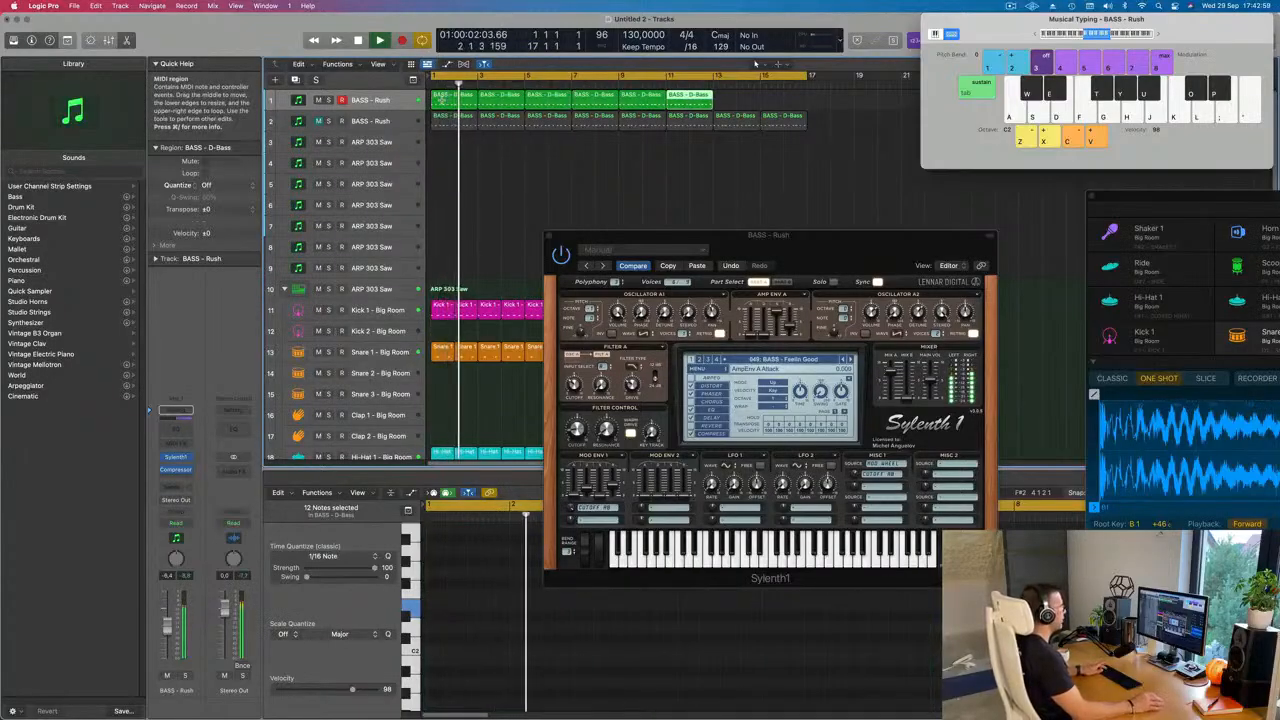
click(317, 121)
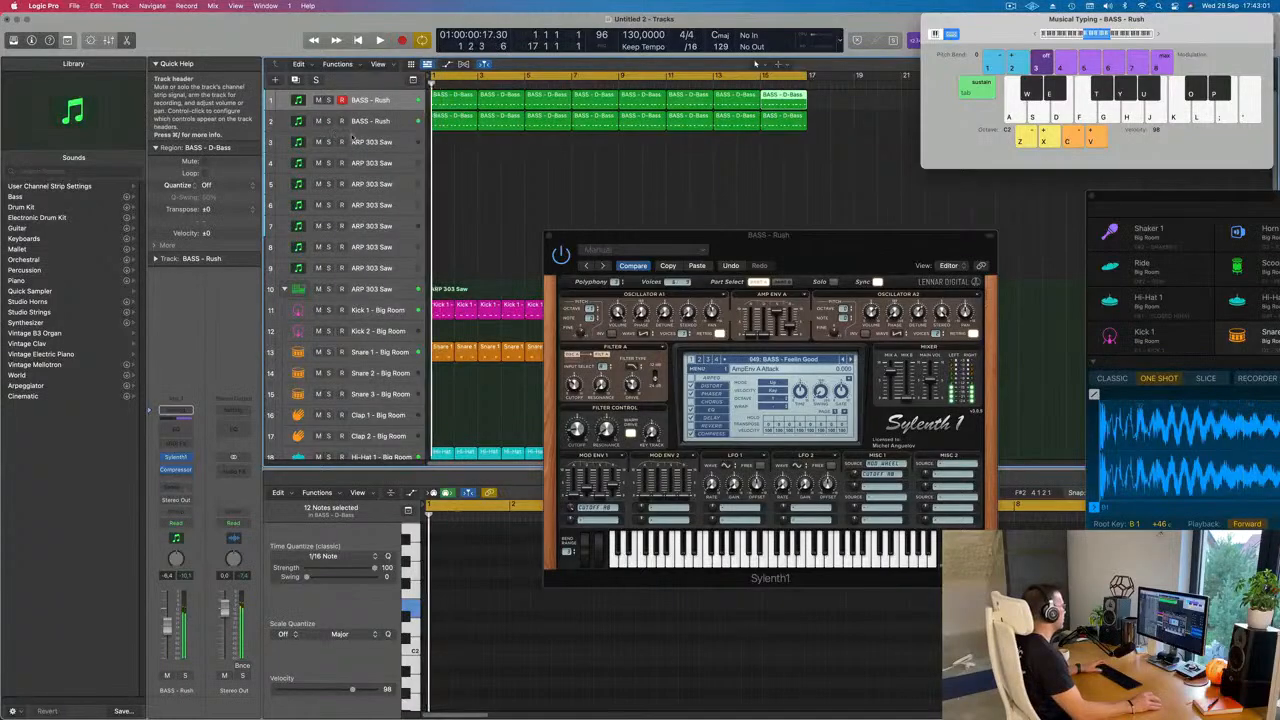
Step: Mute the first bass track, select the duplicate and play it from the start
key(super+Left)
key(super+Left)
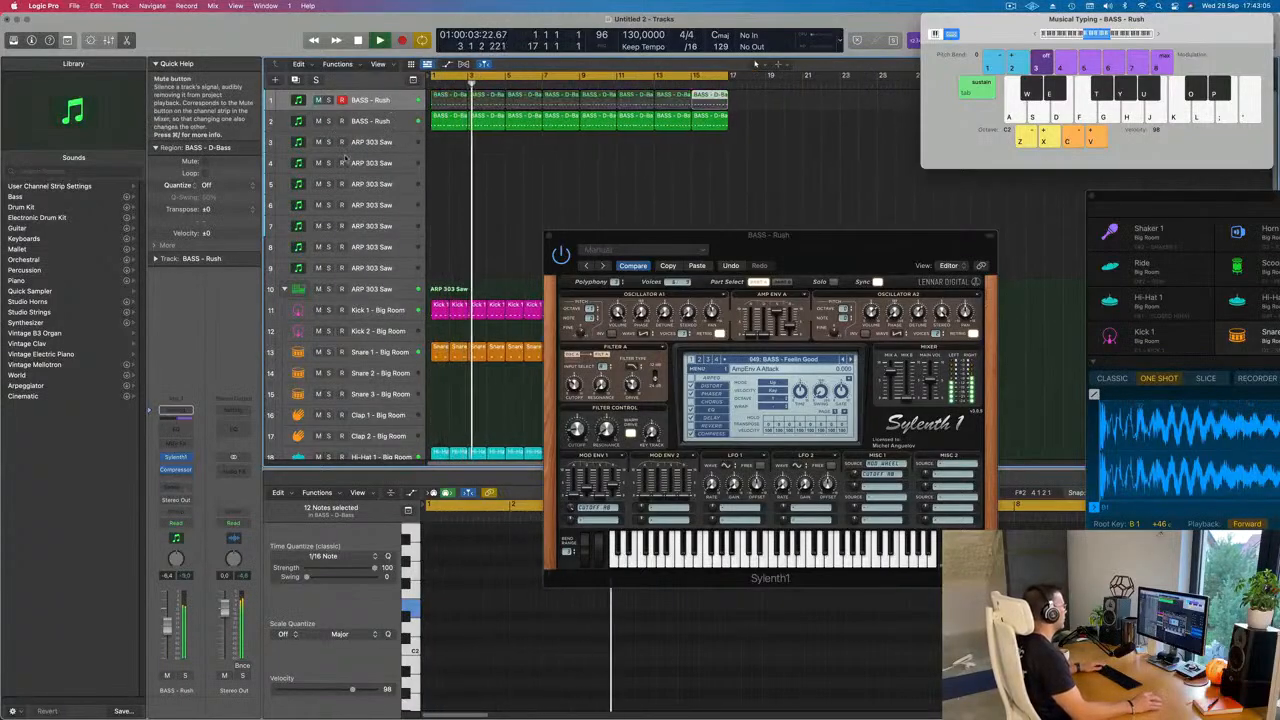
click(397, 122)
key(Return)
drag(663, 240, 683, 217)
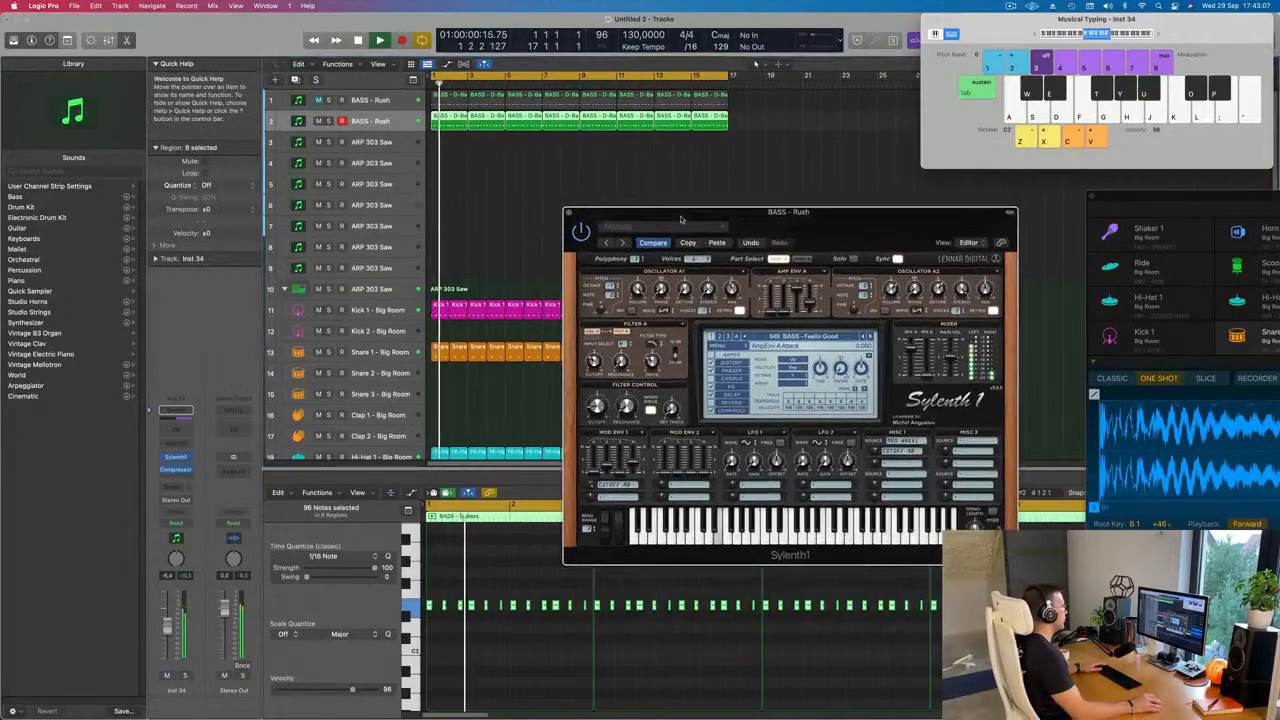
key(Return)
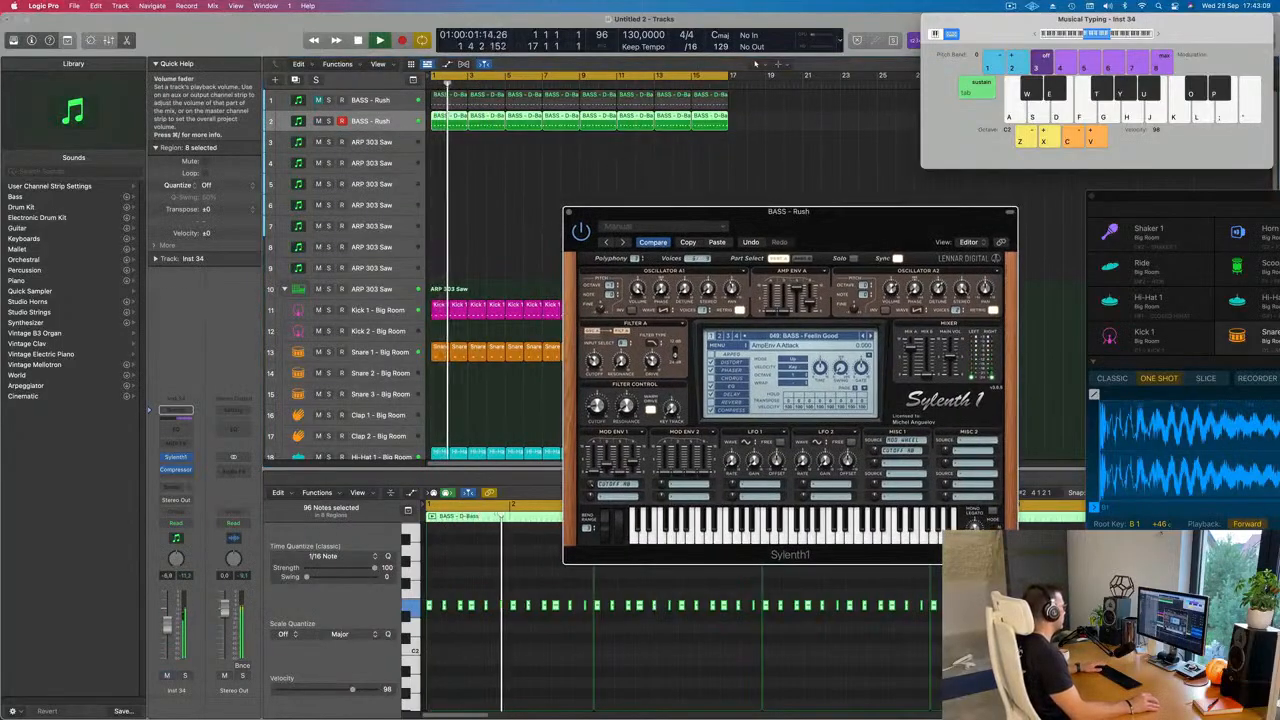
Step: Adjust the Mod Env 1 decay of the Feelin Good bass and the filter cutoff of the Rush bass, closing both Sylenth1 windows
key(space)
drag(599, 410, 599, 429)
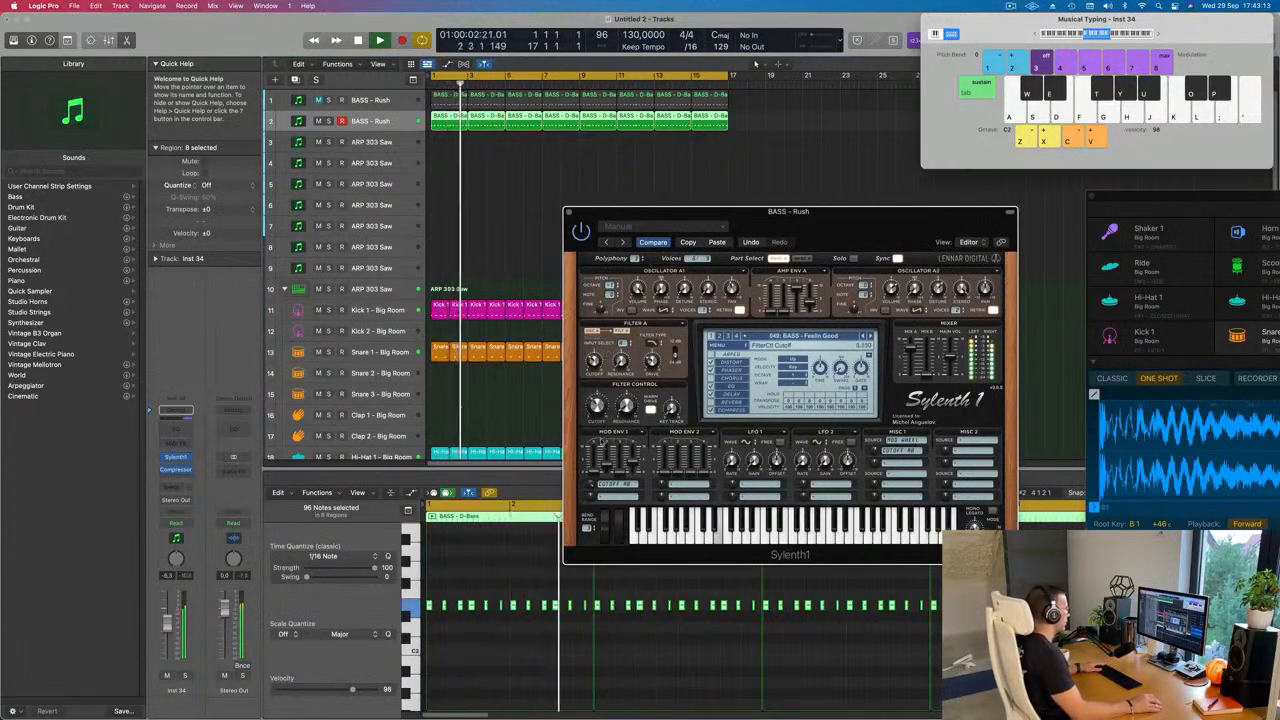
click(176, 458)
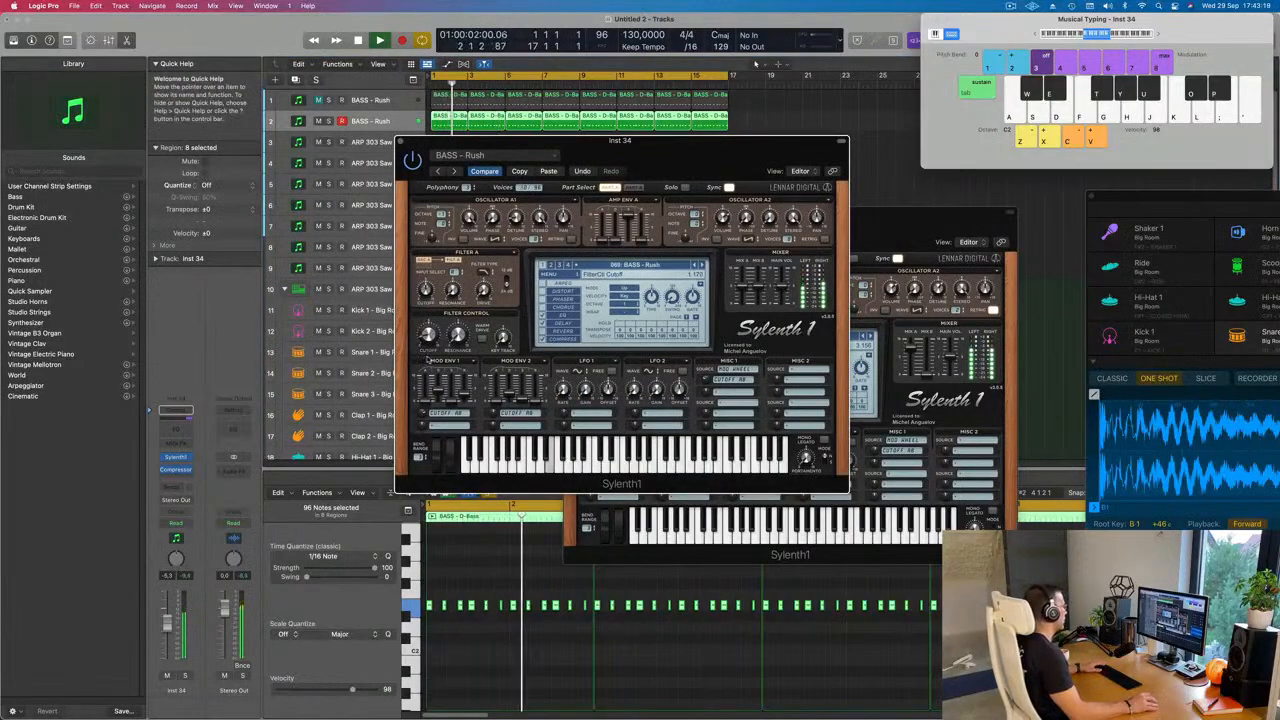
drag(502, 147, 687, 208)
click(588, 204)
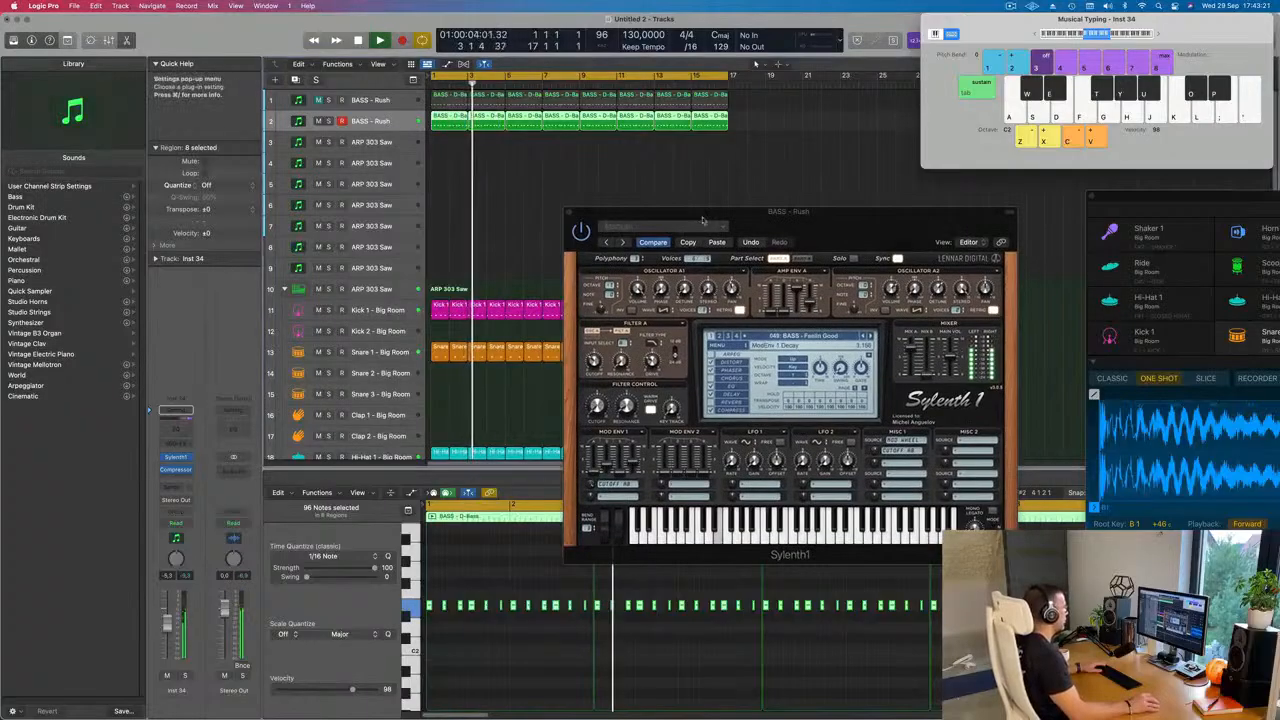
click(541, 216)
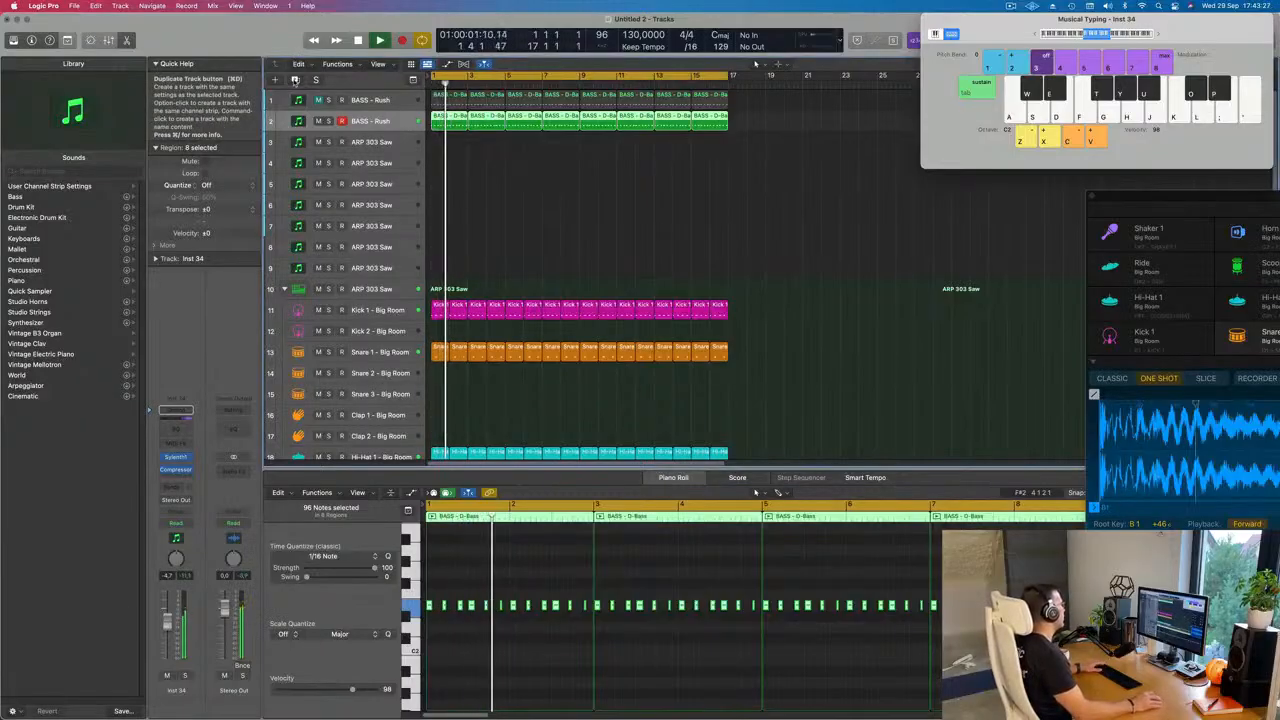
Step: Duplicate the second bass track and add a Bus 5 send to the new track
click(295, 79)
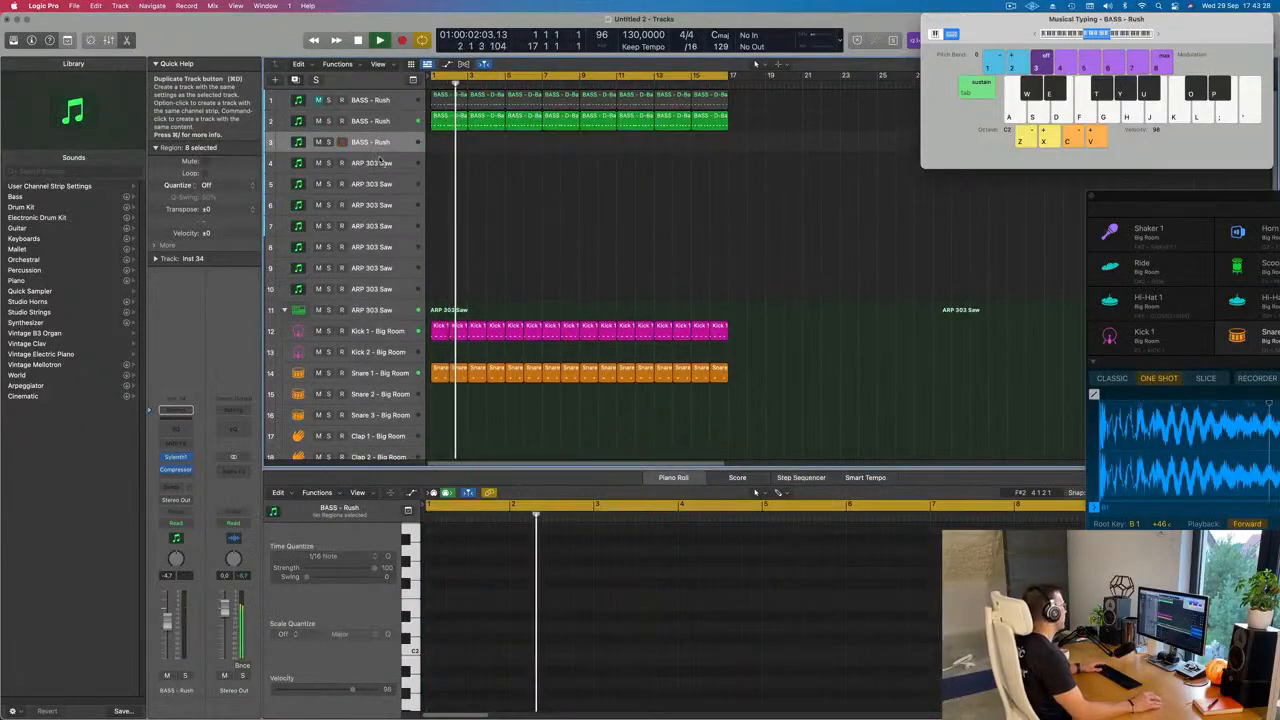
click(178, 487)
mouse_move(180, 503)
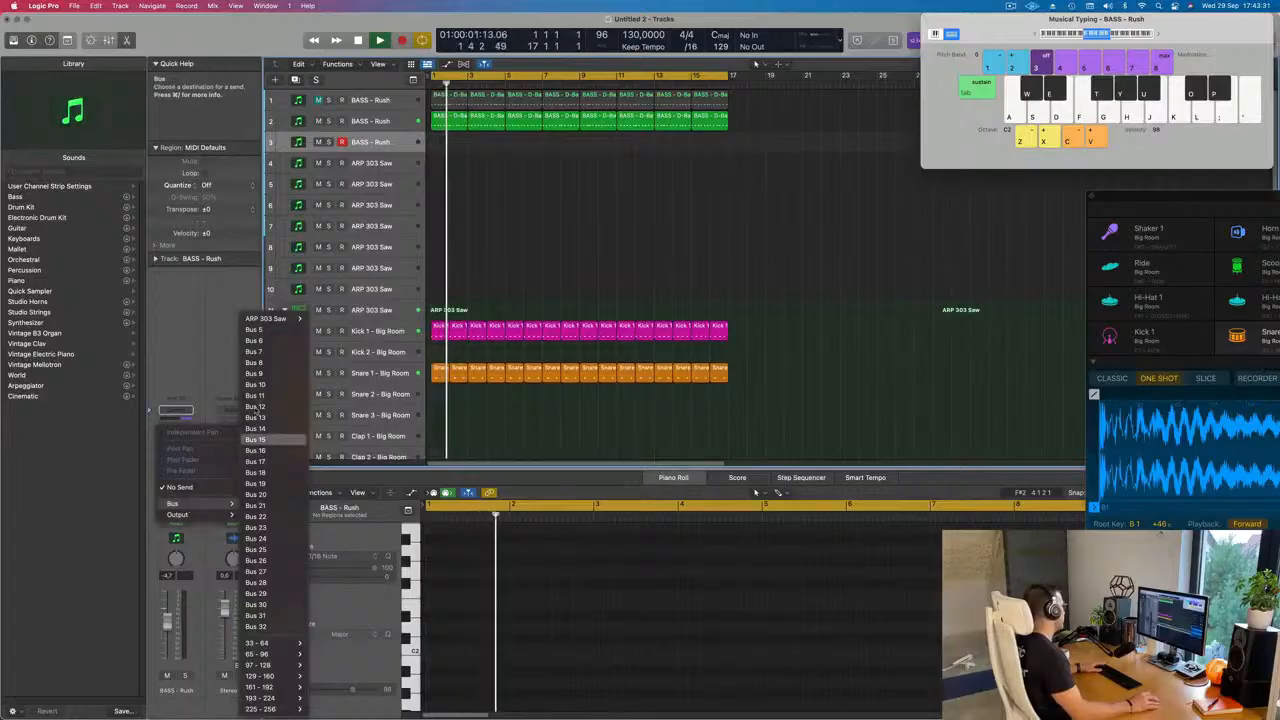
click(254, 329)
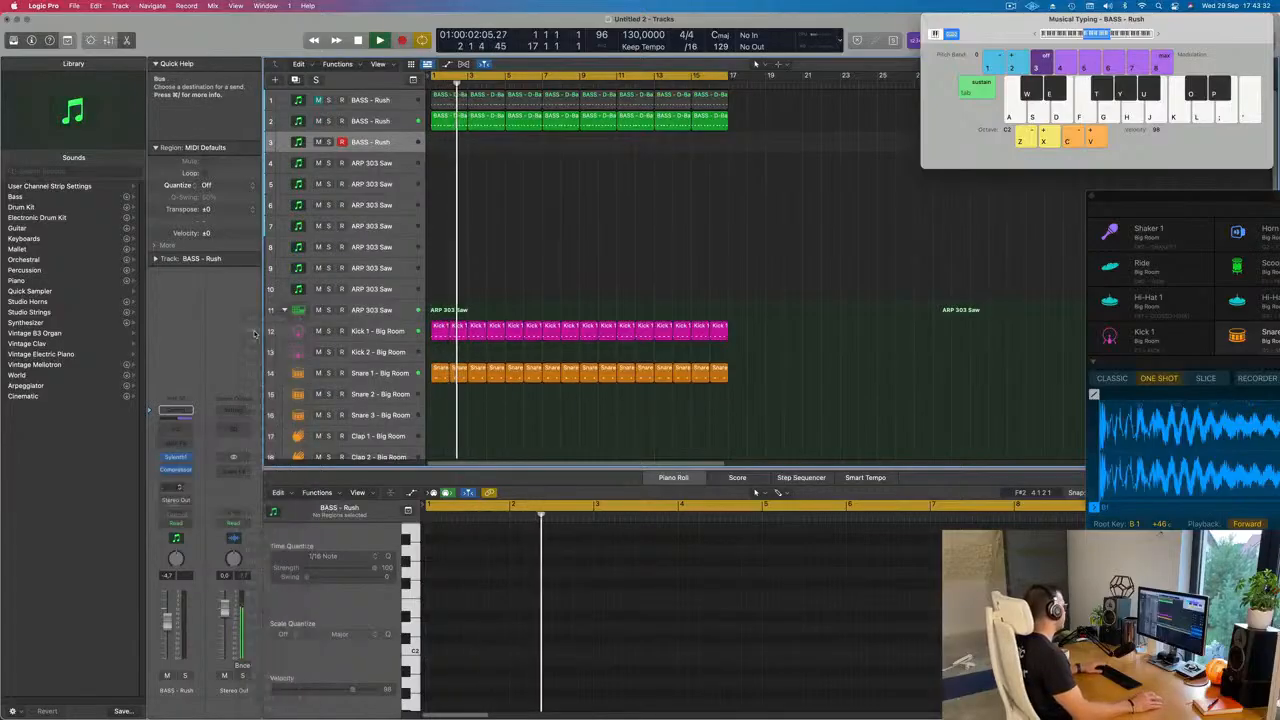
Step: Insert a stereo SilverVerb on Aux 5, load its grandiose setting and close the reverb window
click(237, 468)
mouse_move(261, 623)
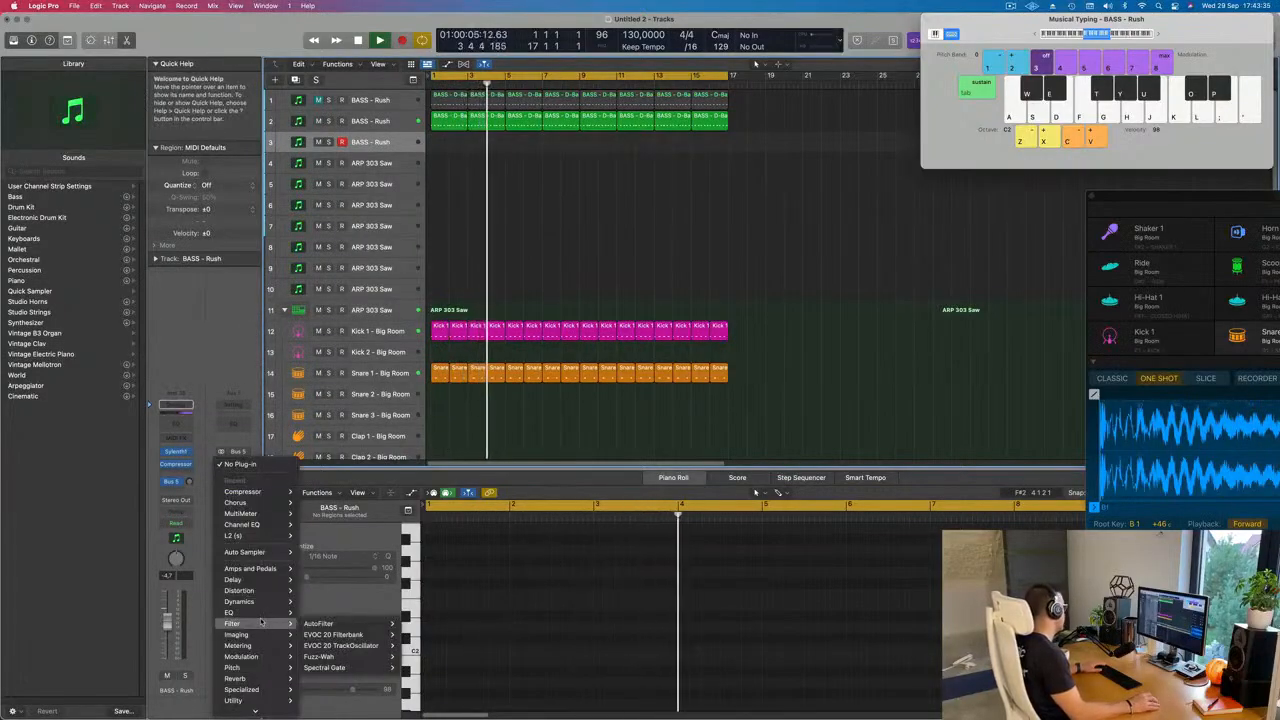
mouse_move(240, 678)
mouse_move(330, 698)
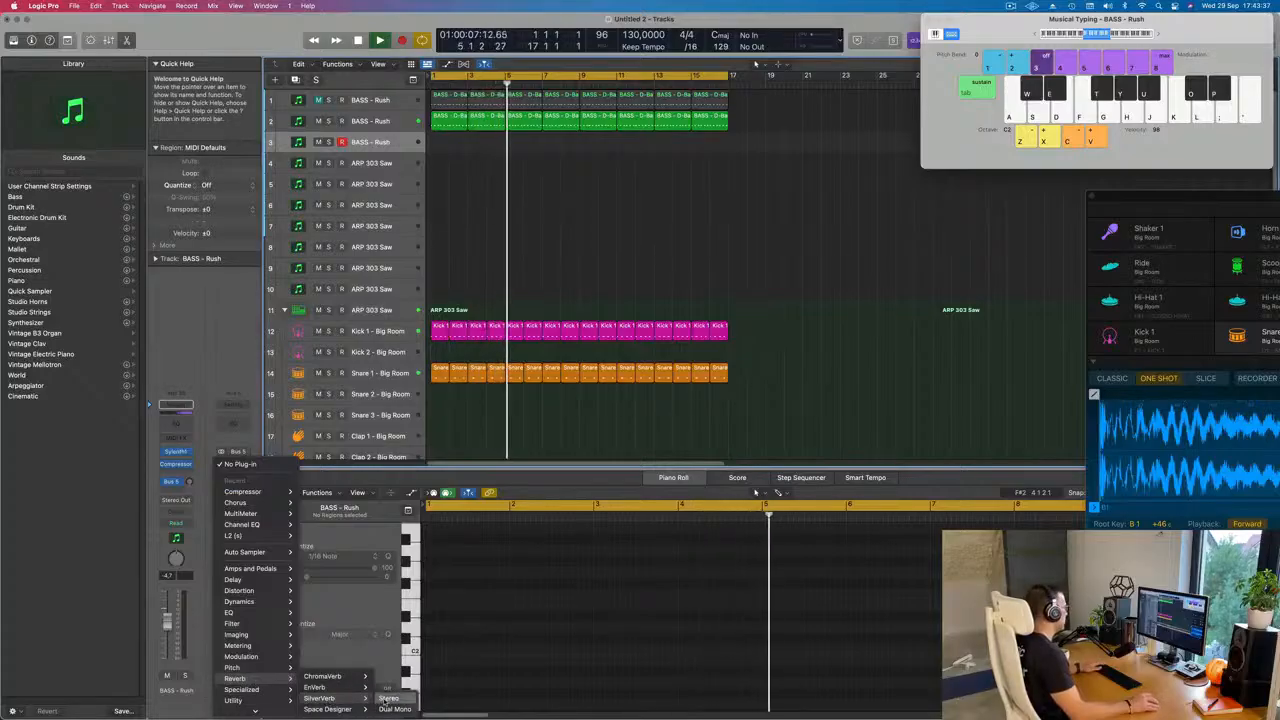
click(387, 698)
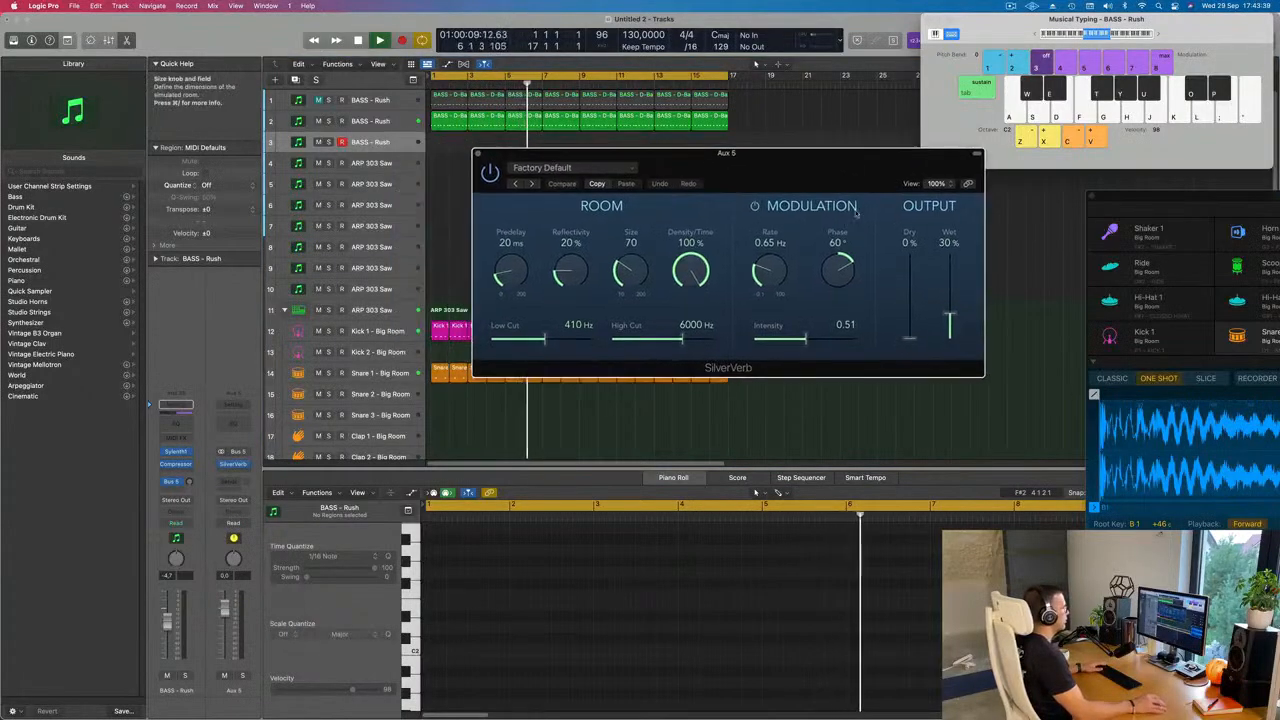
click(575, 167)
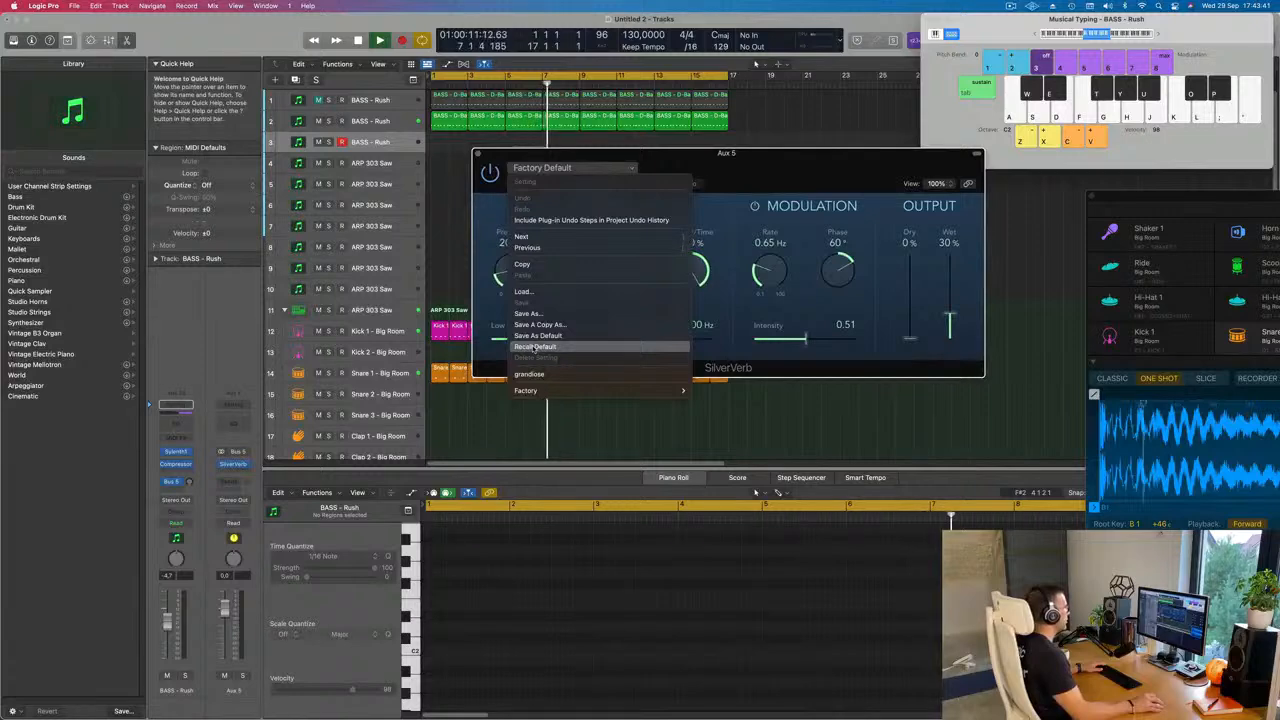
click(663, 372)
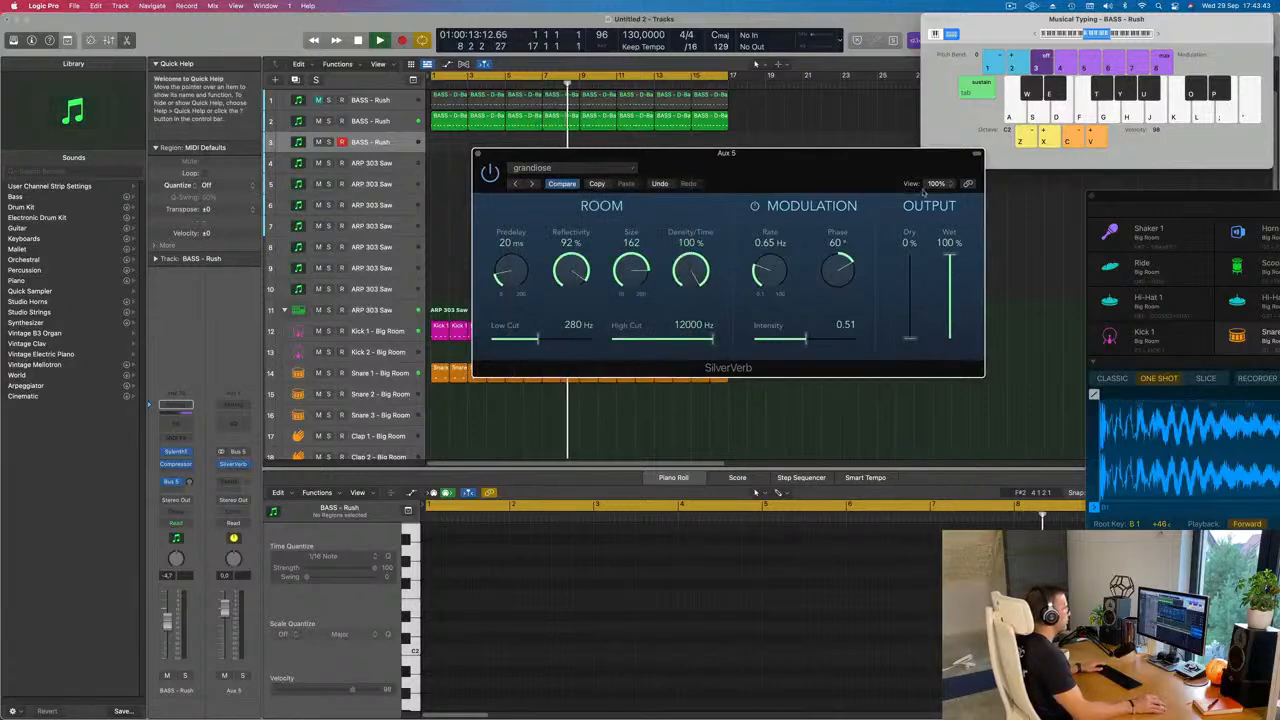
click(478, 153)
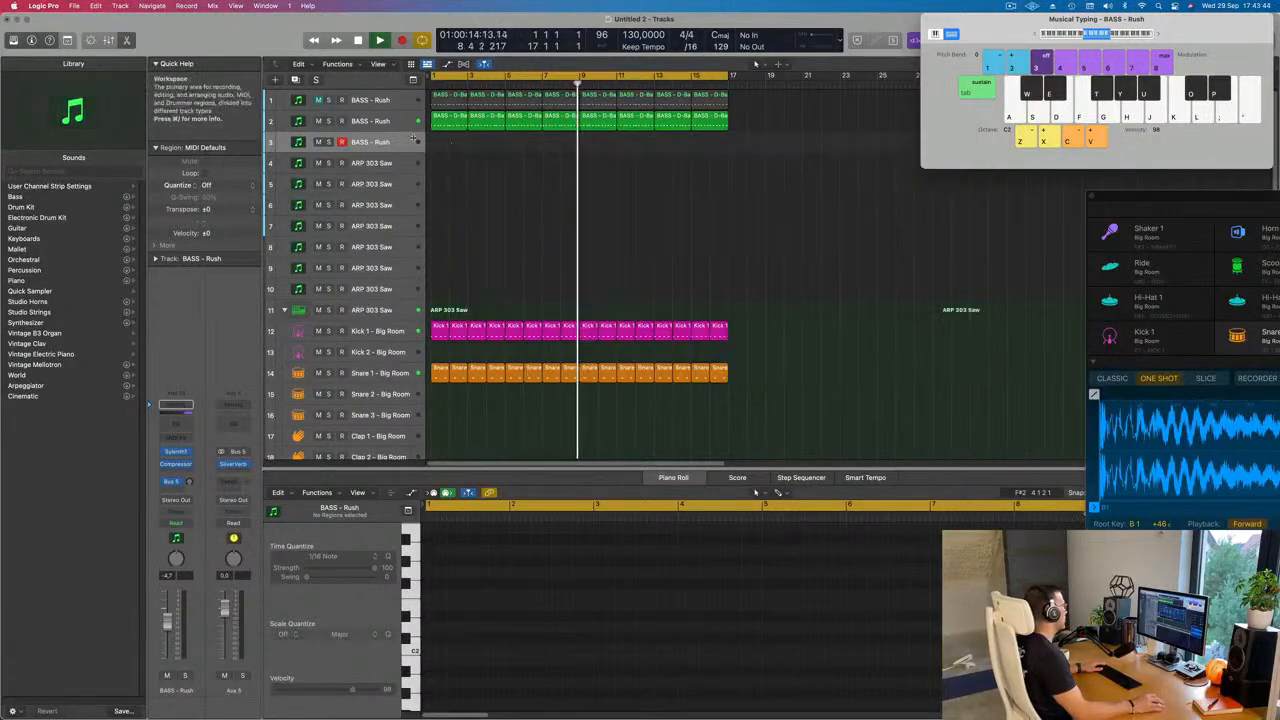
Step: Switch the new track's Sylenth1 to the second preset bank and load PAD - Air Pad
click(176, 453)
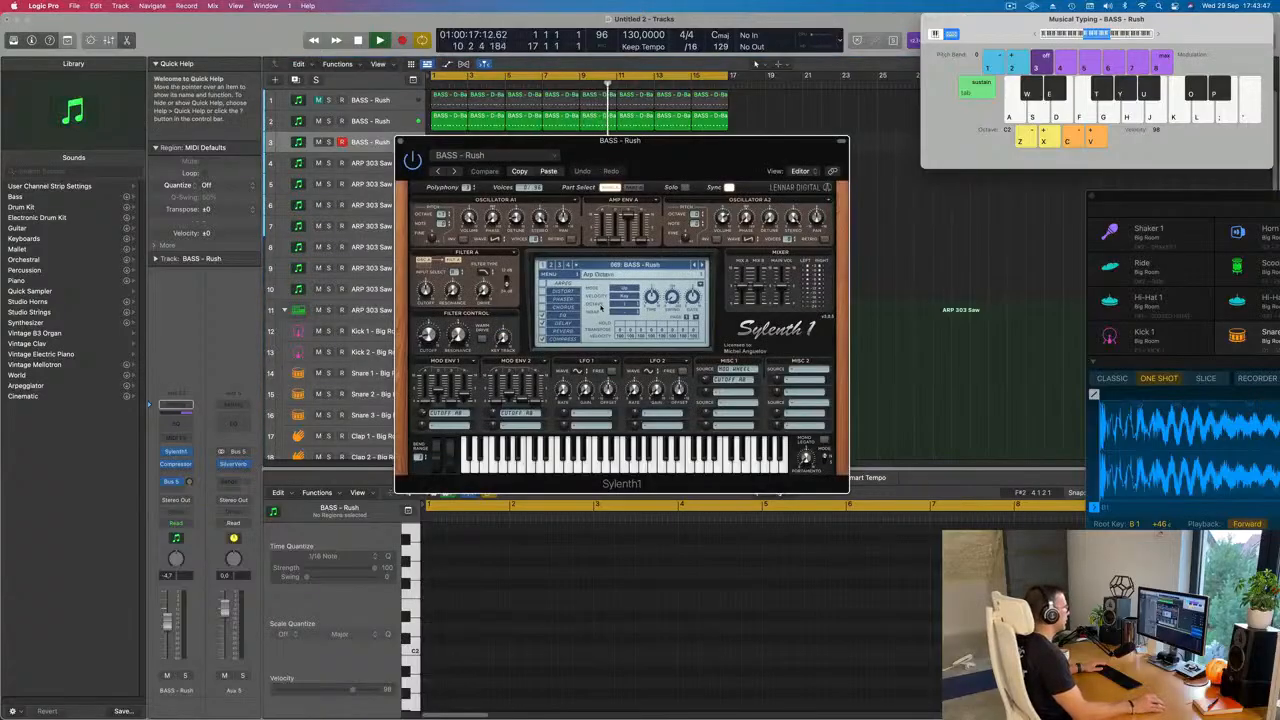
click(673, 268)
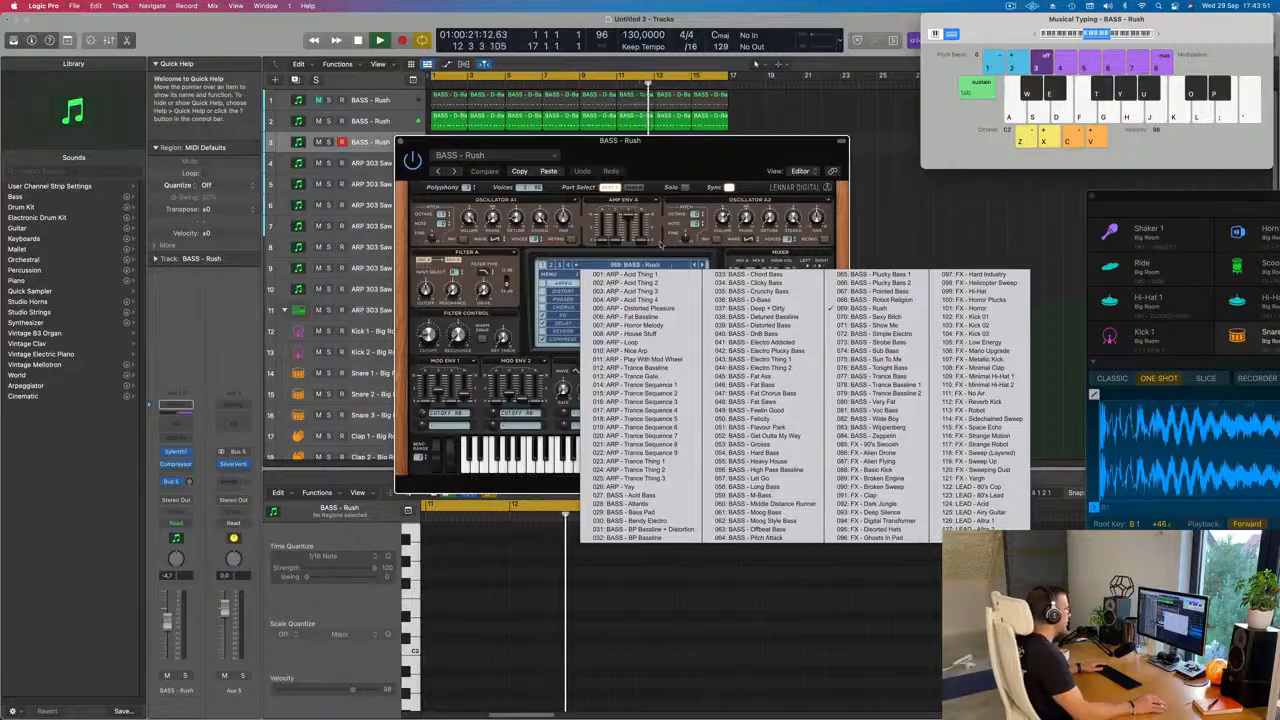
click(551, 267)
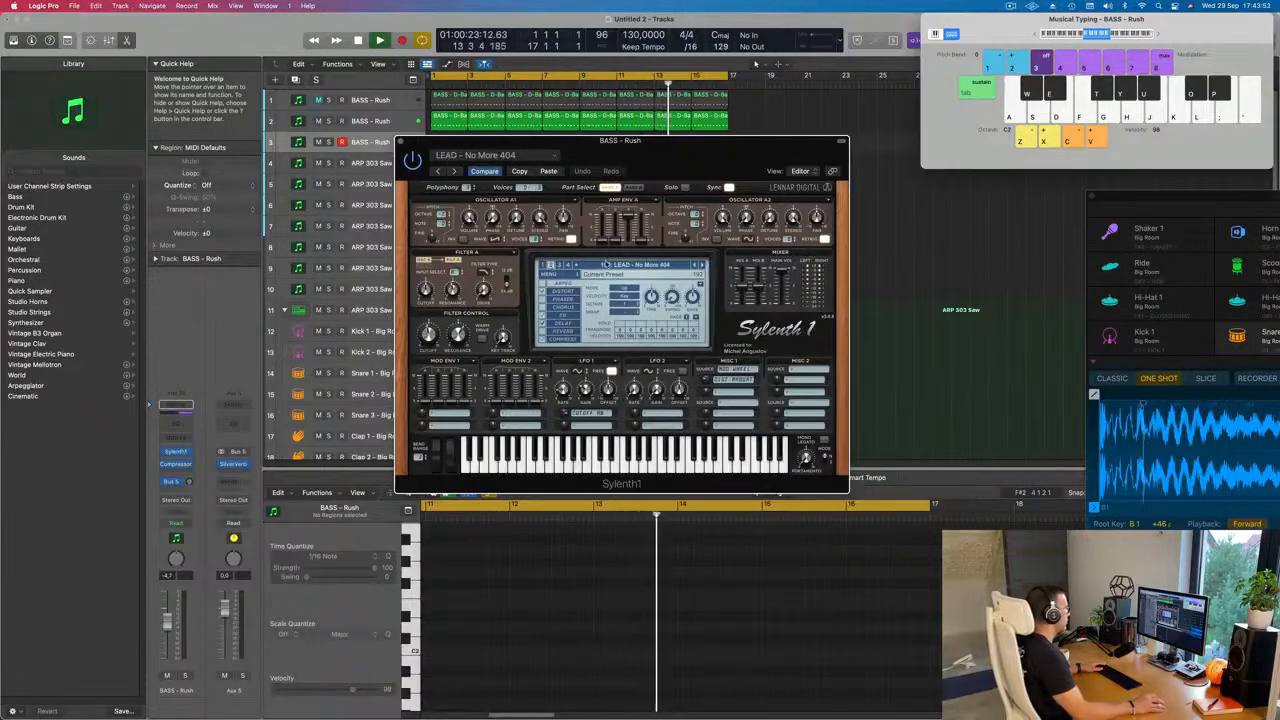
click(605, 265)
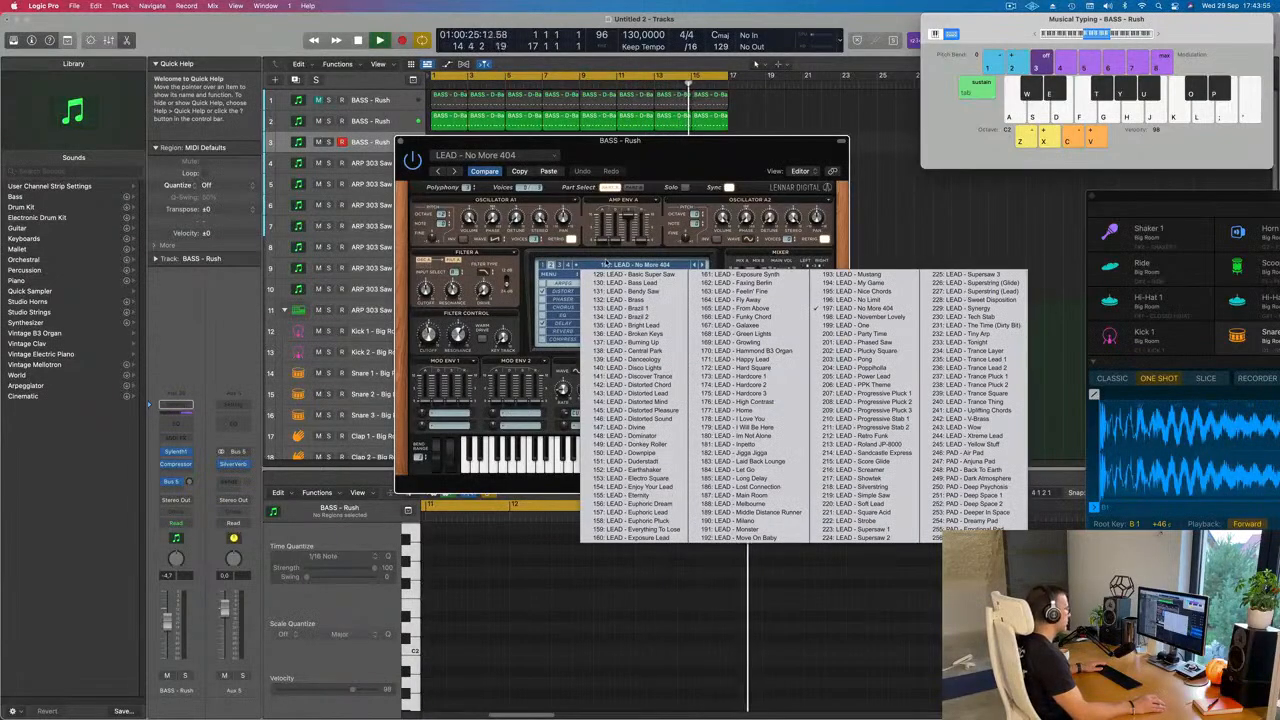
click(960, 451)
drag(702, 166, 901, 257)
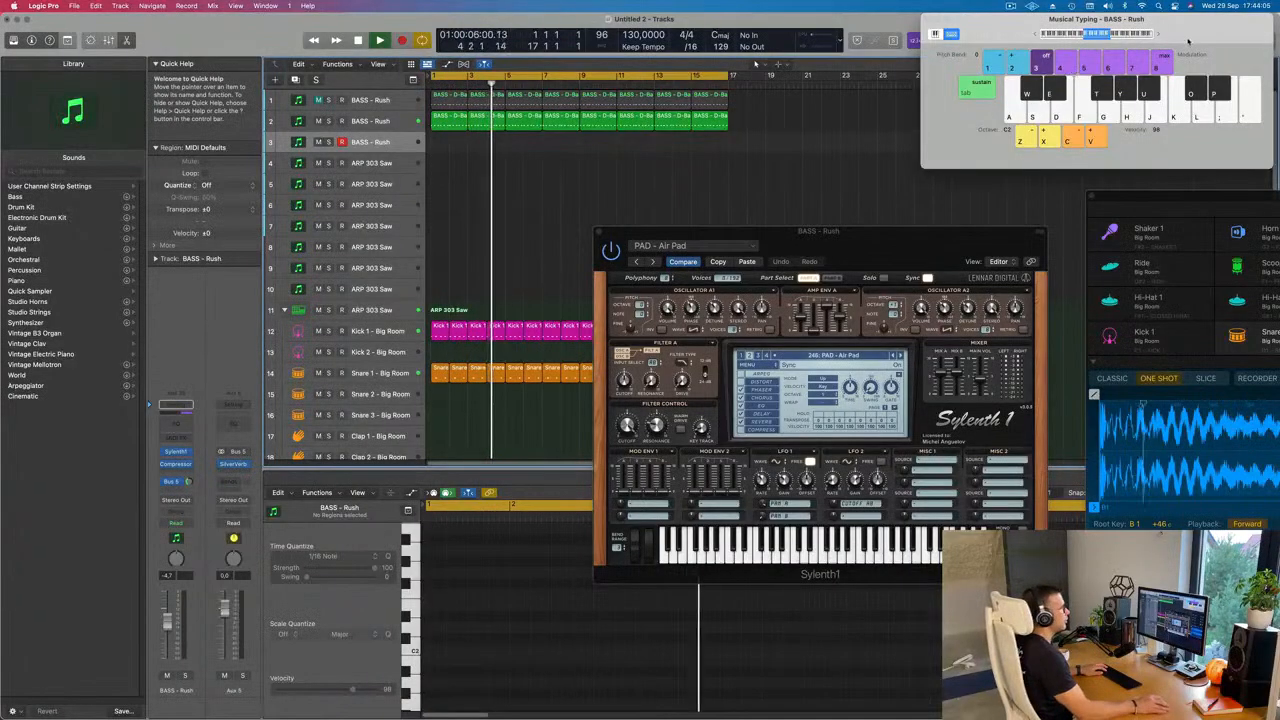
Step: Move the Musical Typing window clear and play a note to audition the Air Pad sound
drag(1157, 37, 1101, 67)
click(1101, 67)
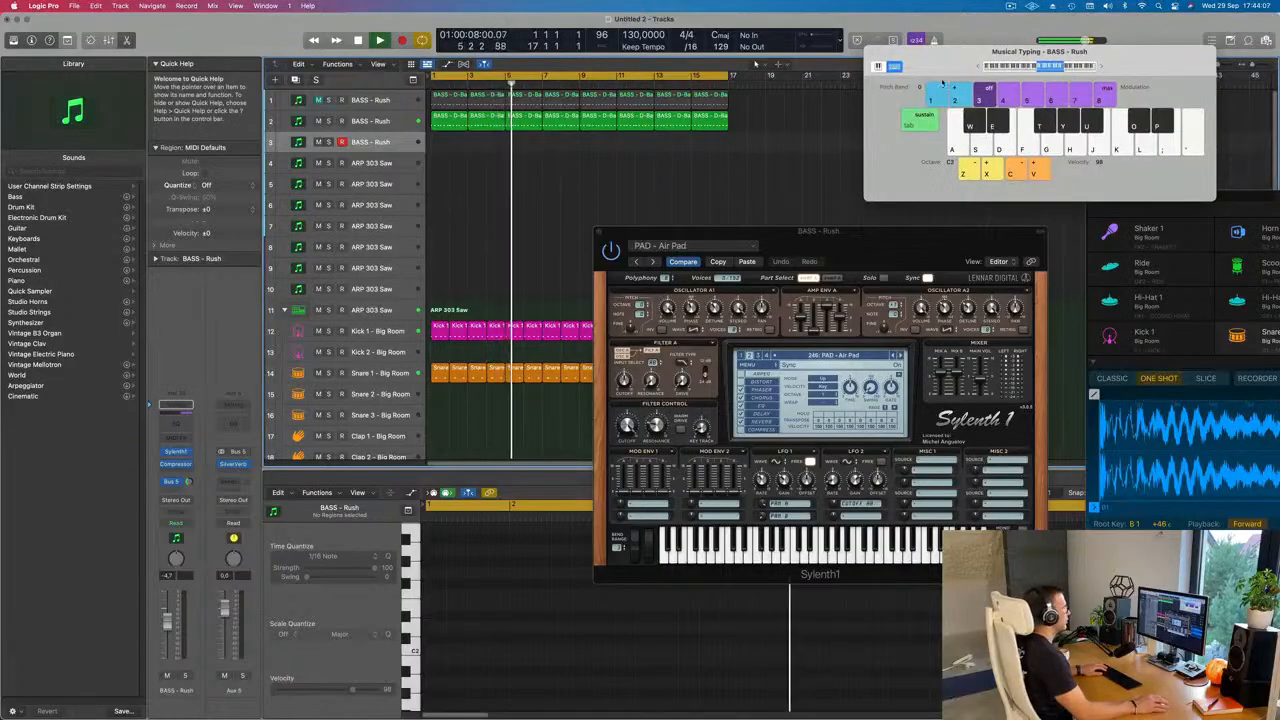
key(d)
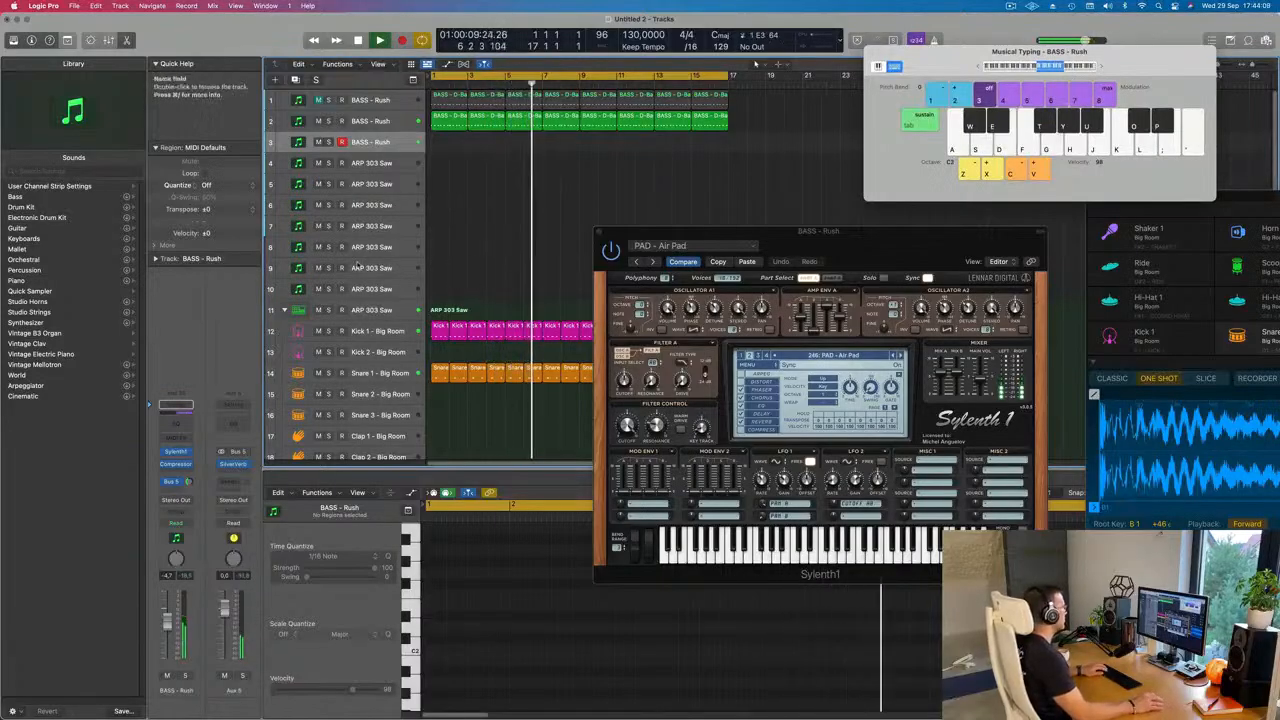
Step: Play notes to audition the Air Pad over the loop and set its track volume to about -11.6 dB
key(f)
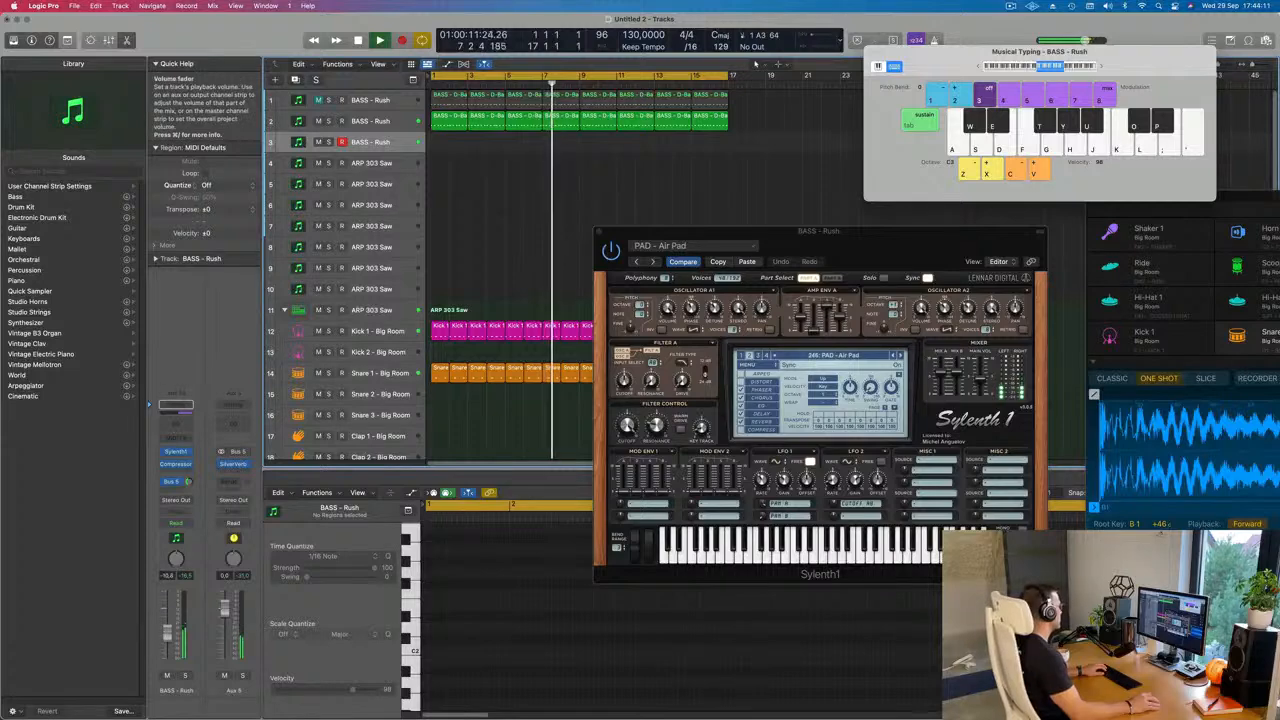
key(e)
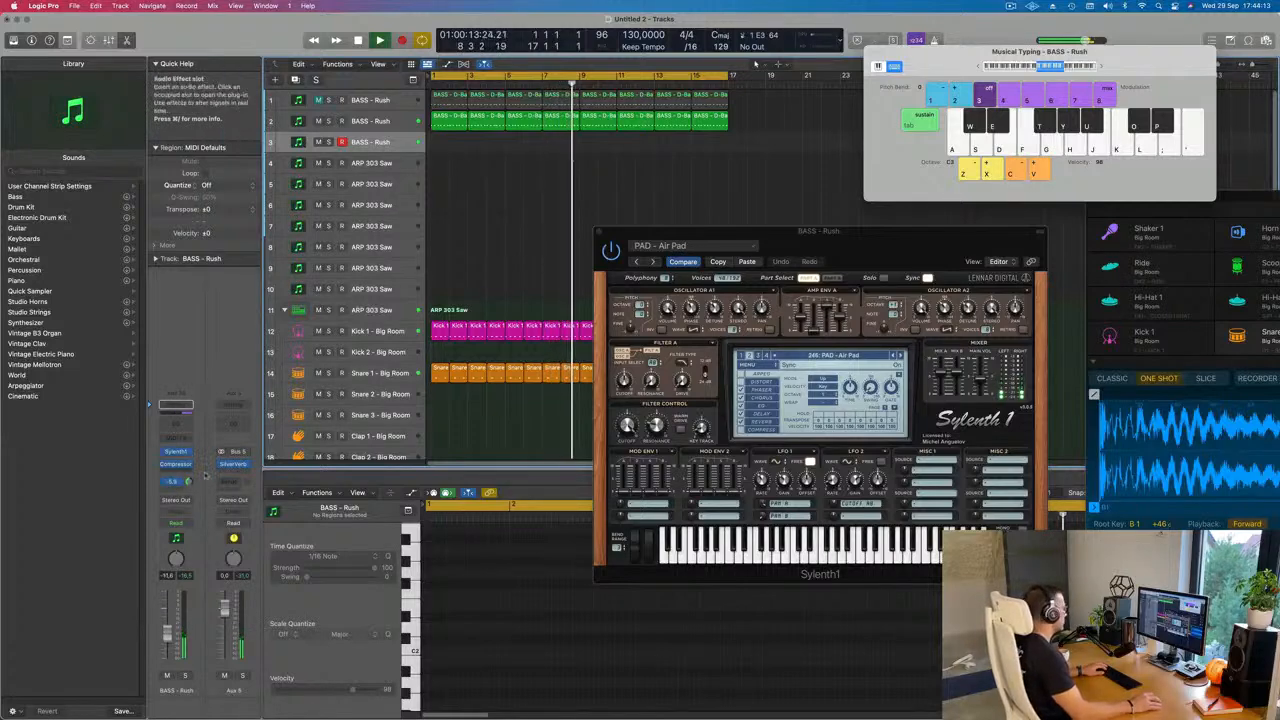
key(d)
key(g)
key(j)
key(f)
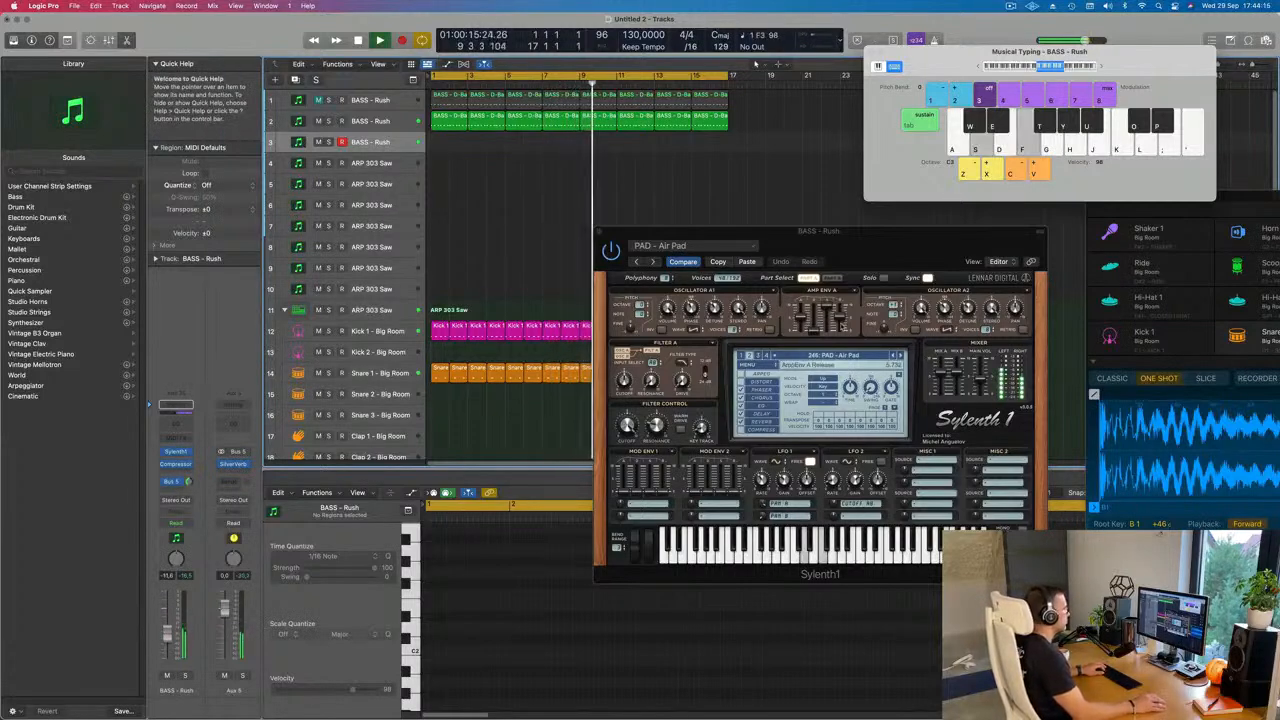
Step: Reposition the Sylenth1 window and play more notes over the loop while adjusting the Air Pad's filter cutoff
drag(914, 243, 843, 241)
key(f)
key(f)
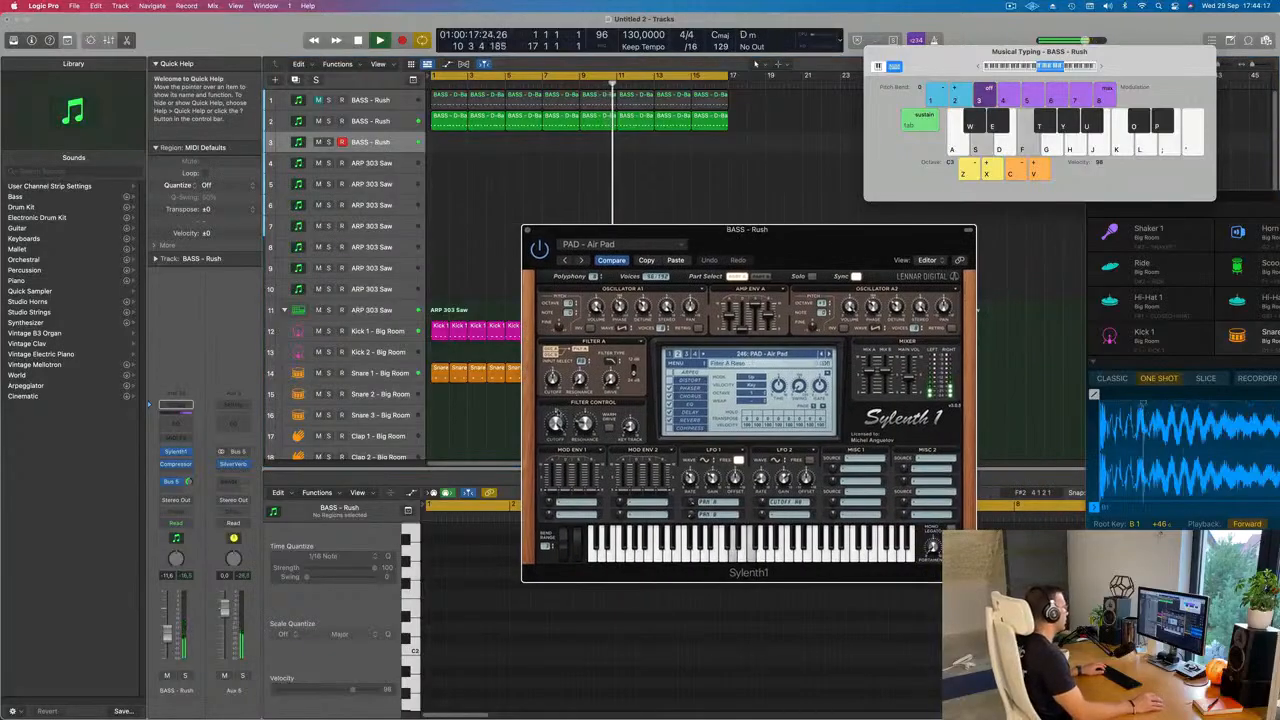
key(f)
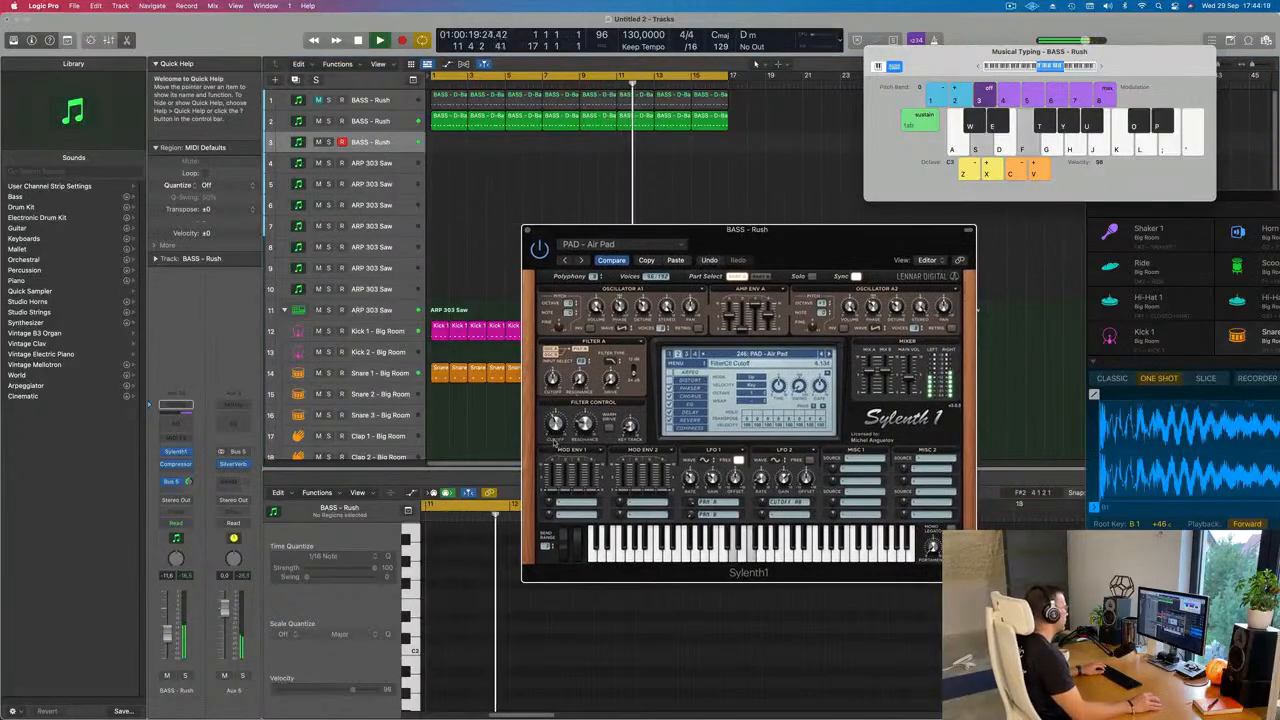
key(d)
key(g)
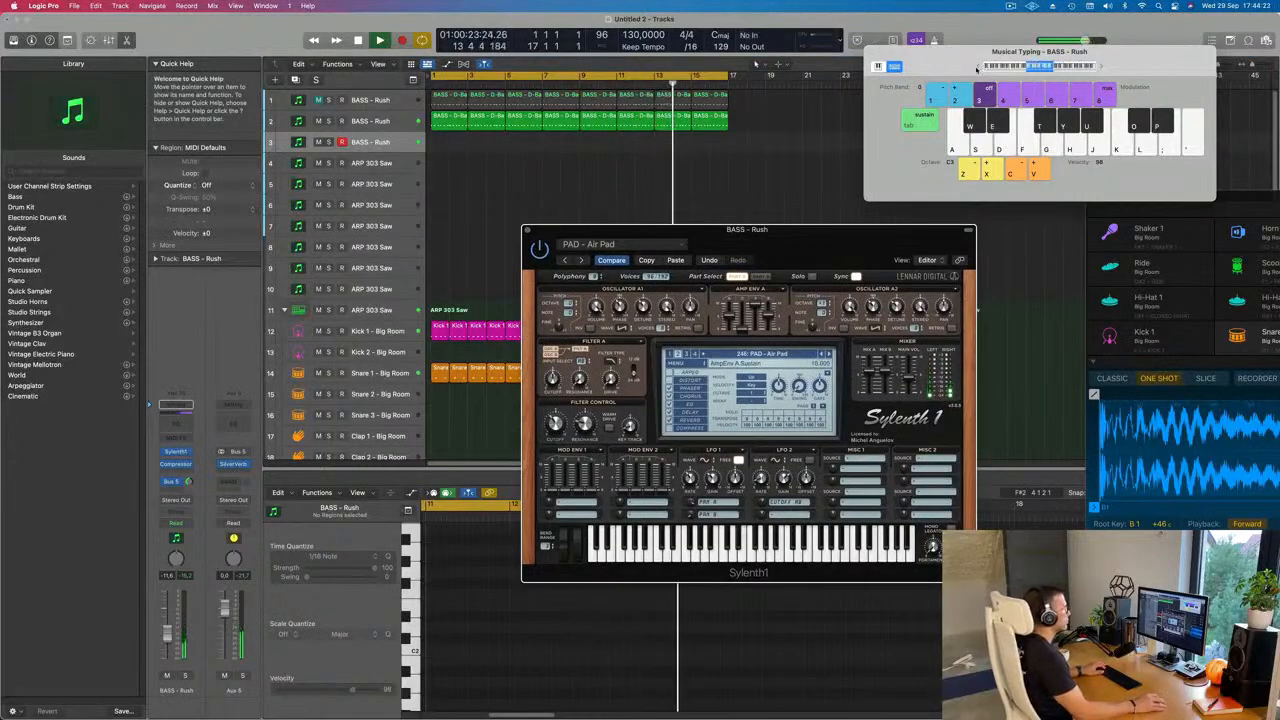
drag(810, 229, 797, 143)
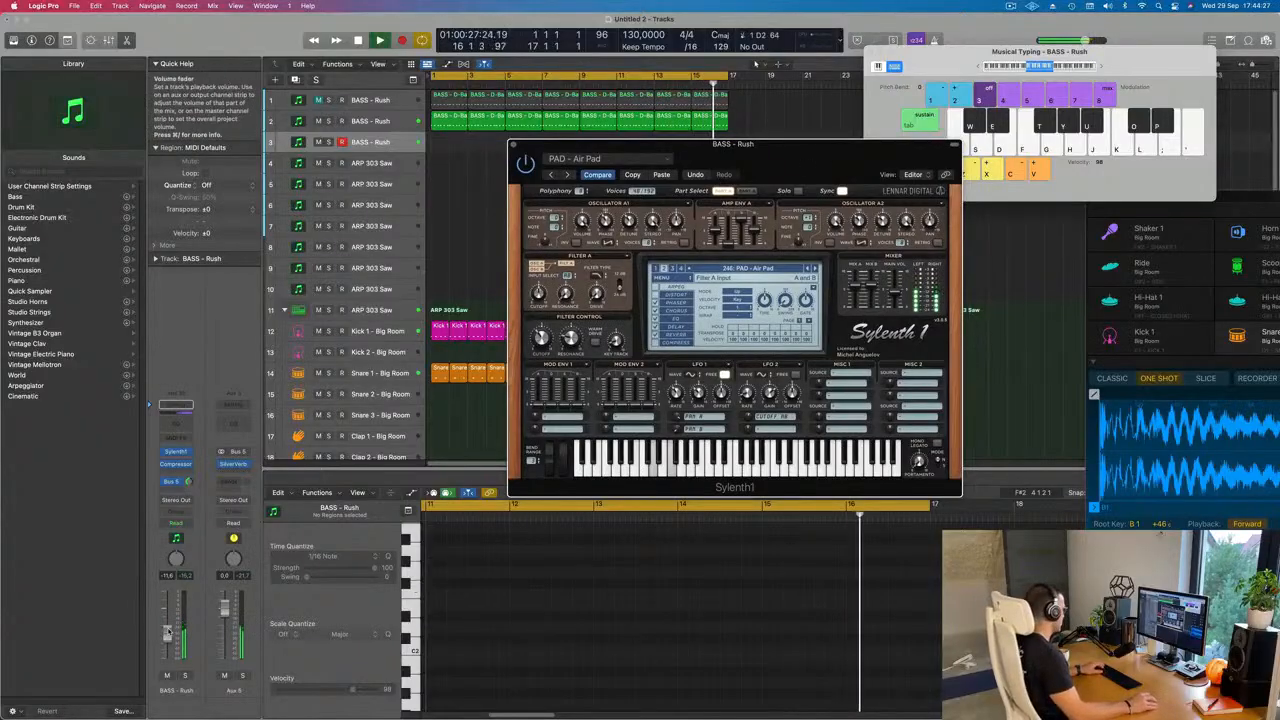
key(d)
key(a)
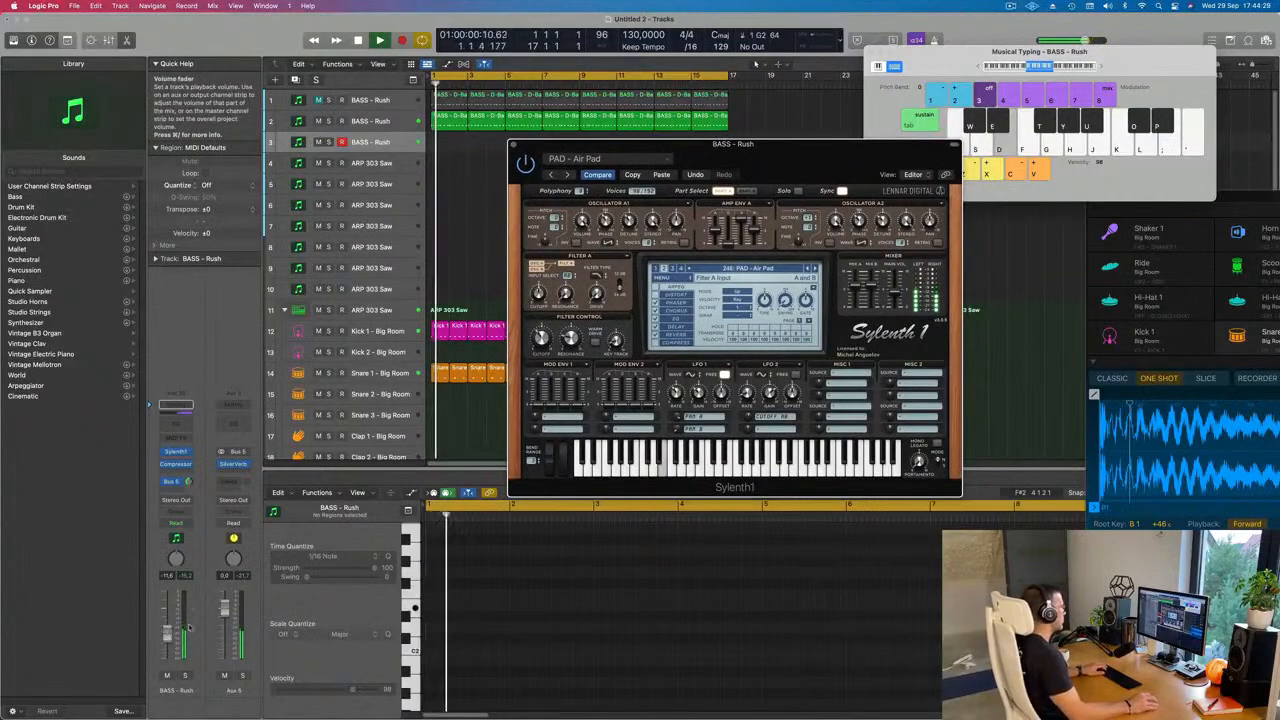
Step: Step through the Sylenth1 pad presets to PAD - Deeper In Space and lower the track volume to about -22.5 dB
click(815, 269)
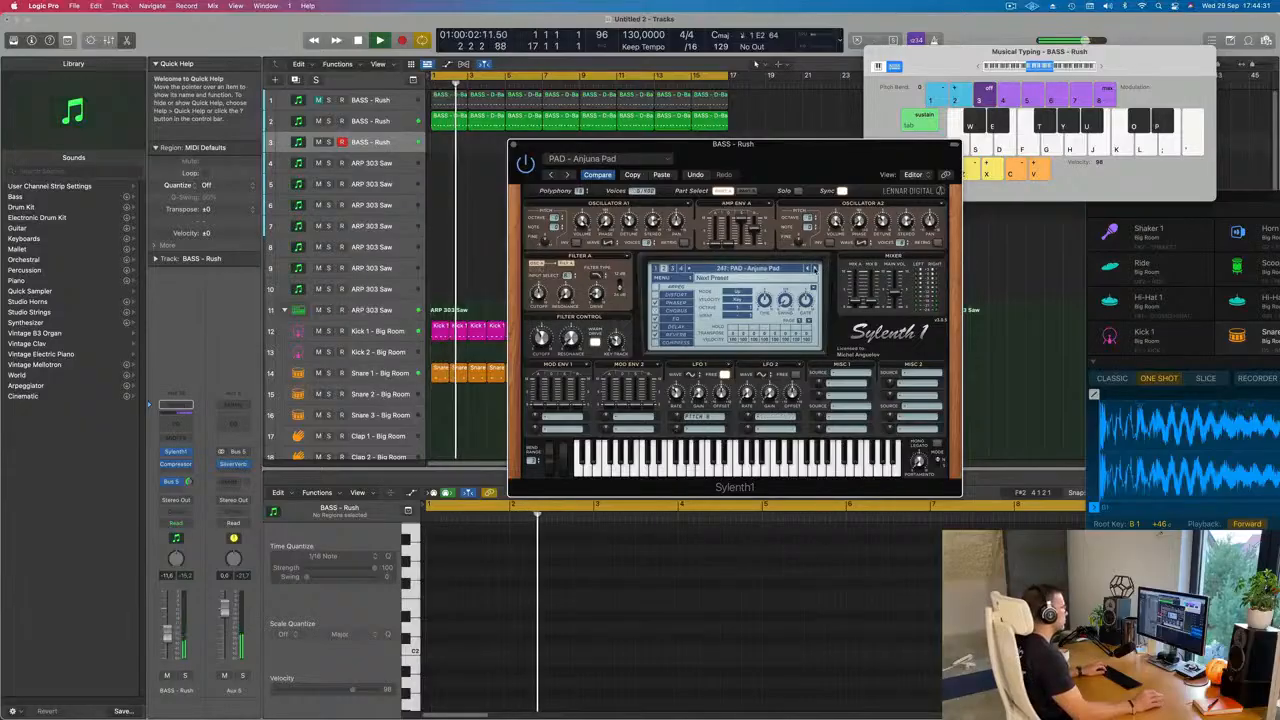
click(815, 269)
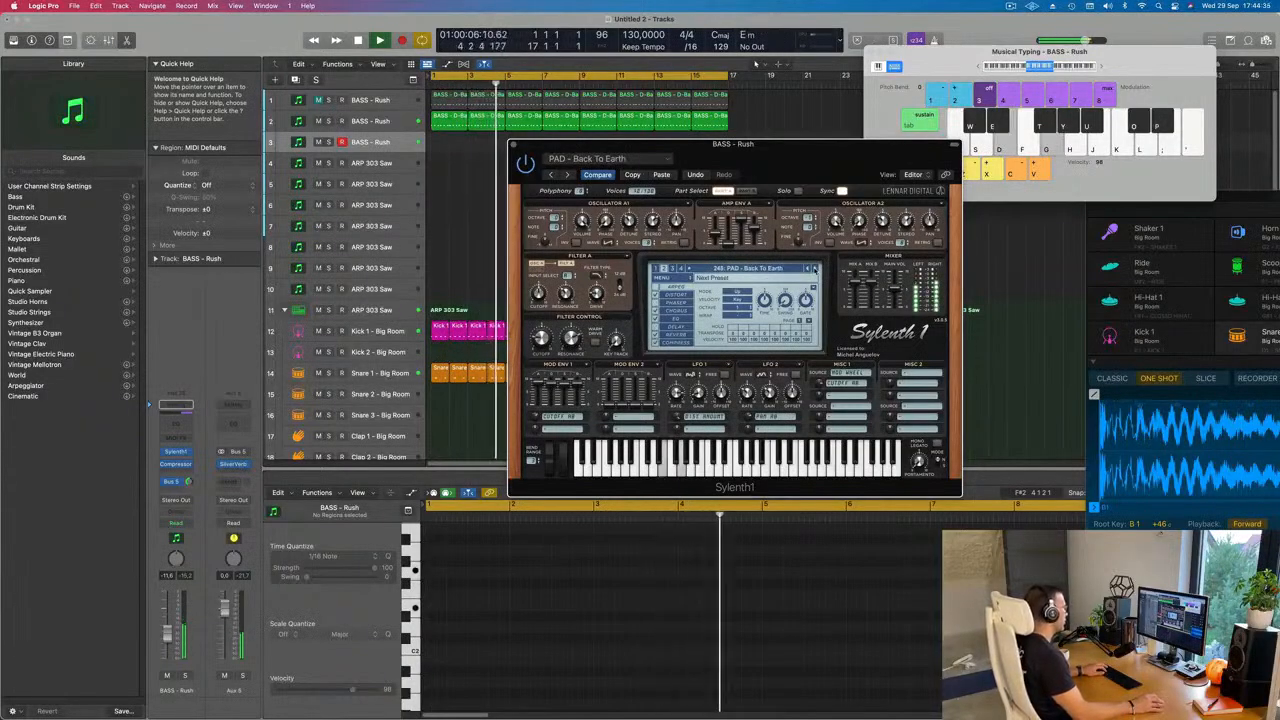
click(815, 269)
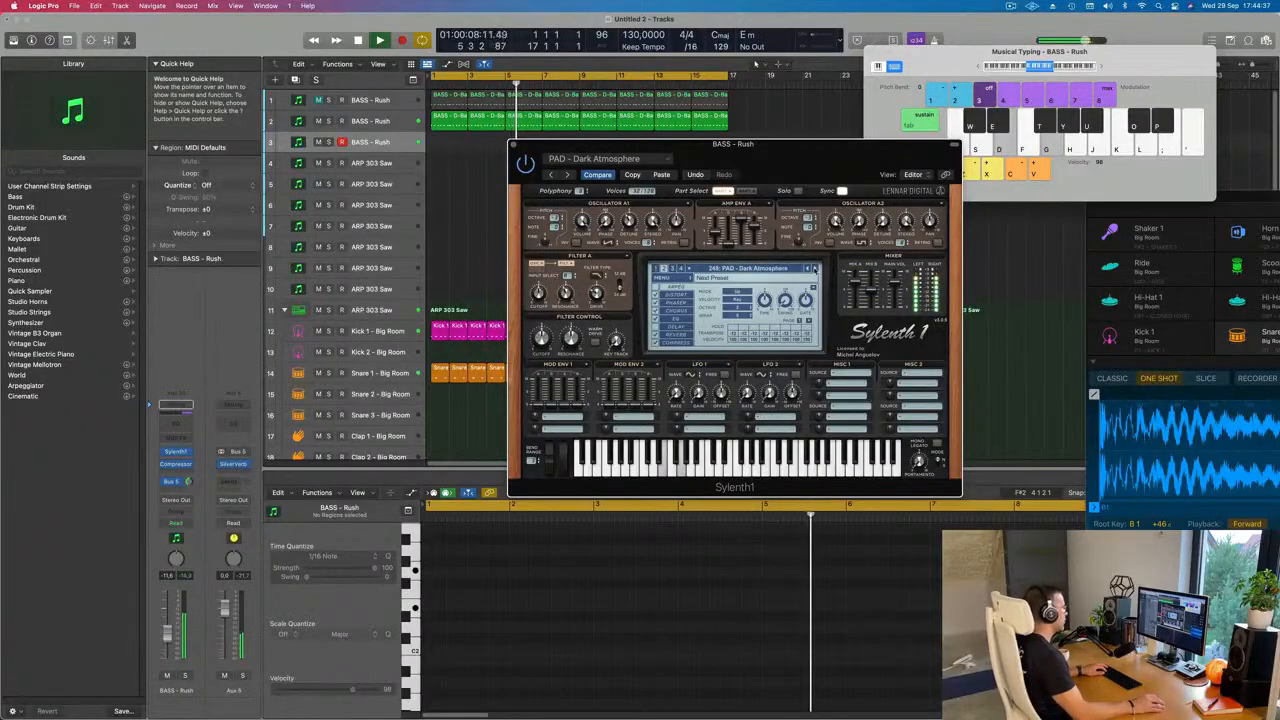
click(815, 269)
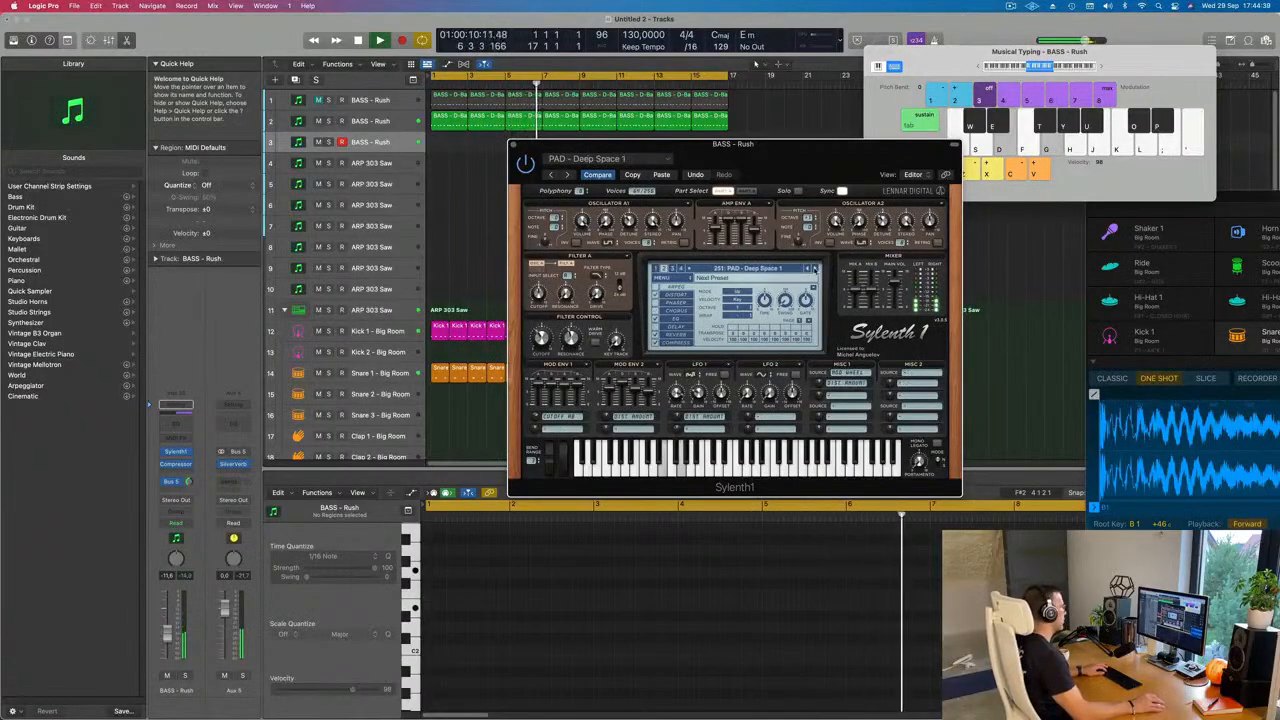
click(815, 269)
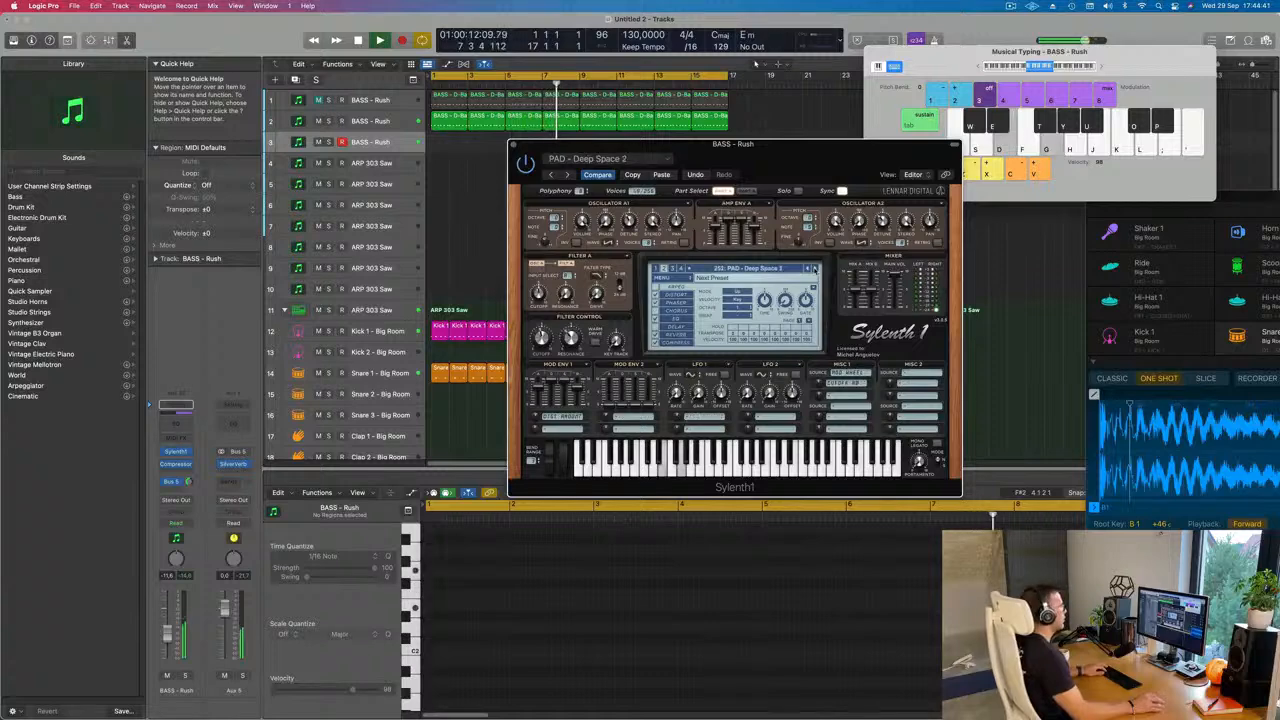
click(815, 269)
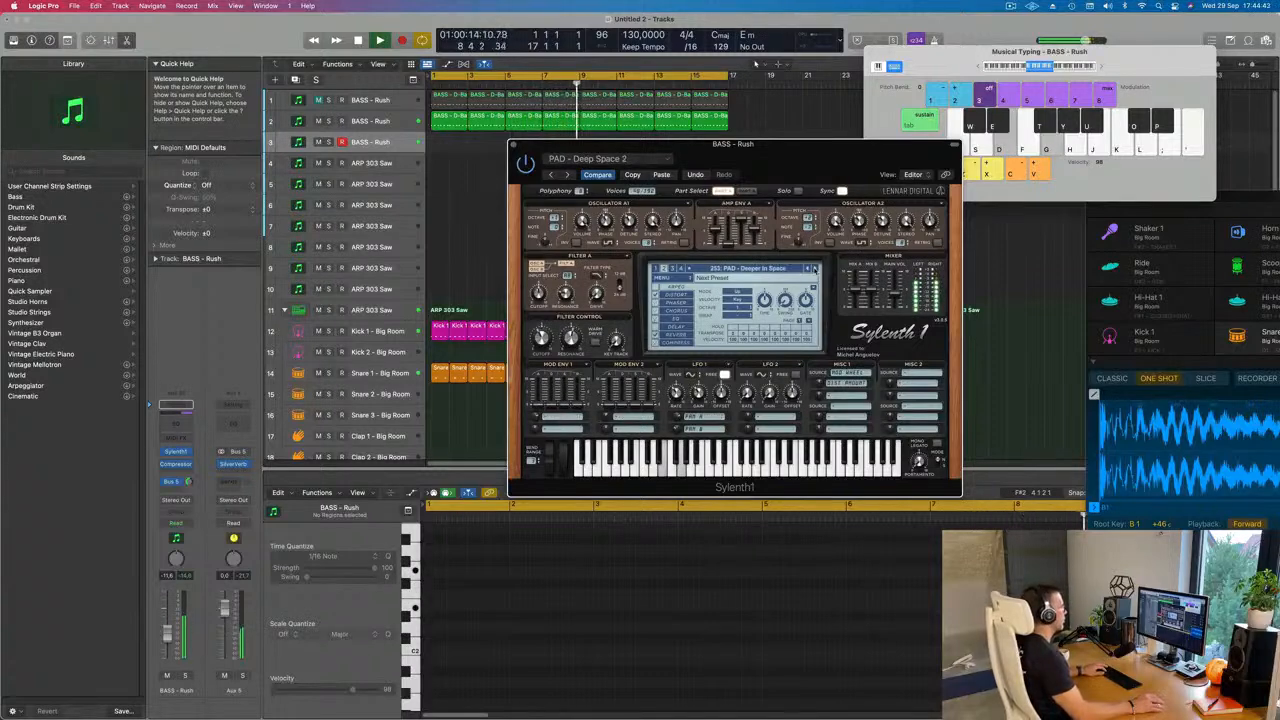
click(167, 657)
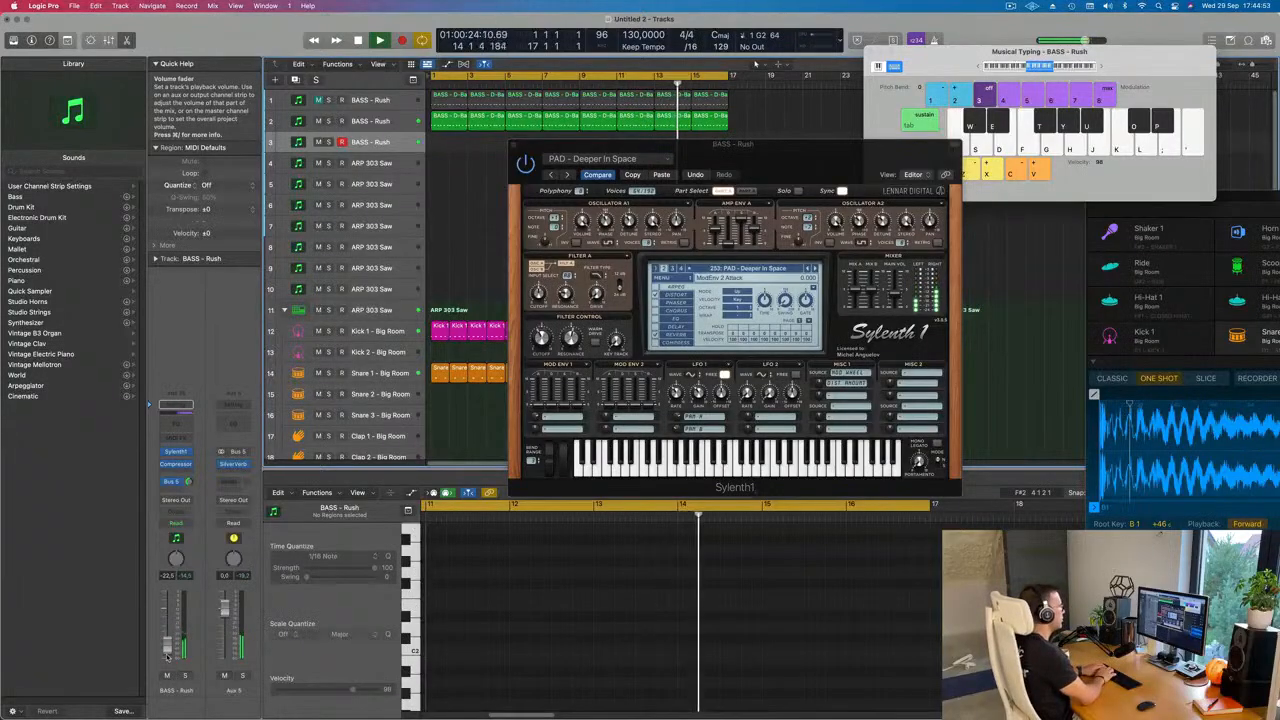
Step: Record two sustained two-note pad chords on the third track, starting at bars 1 and 3
key(r)
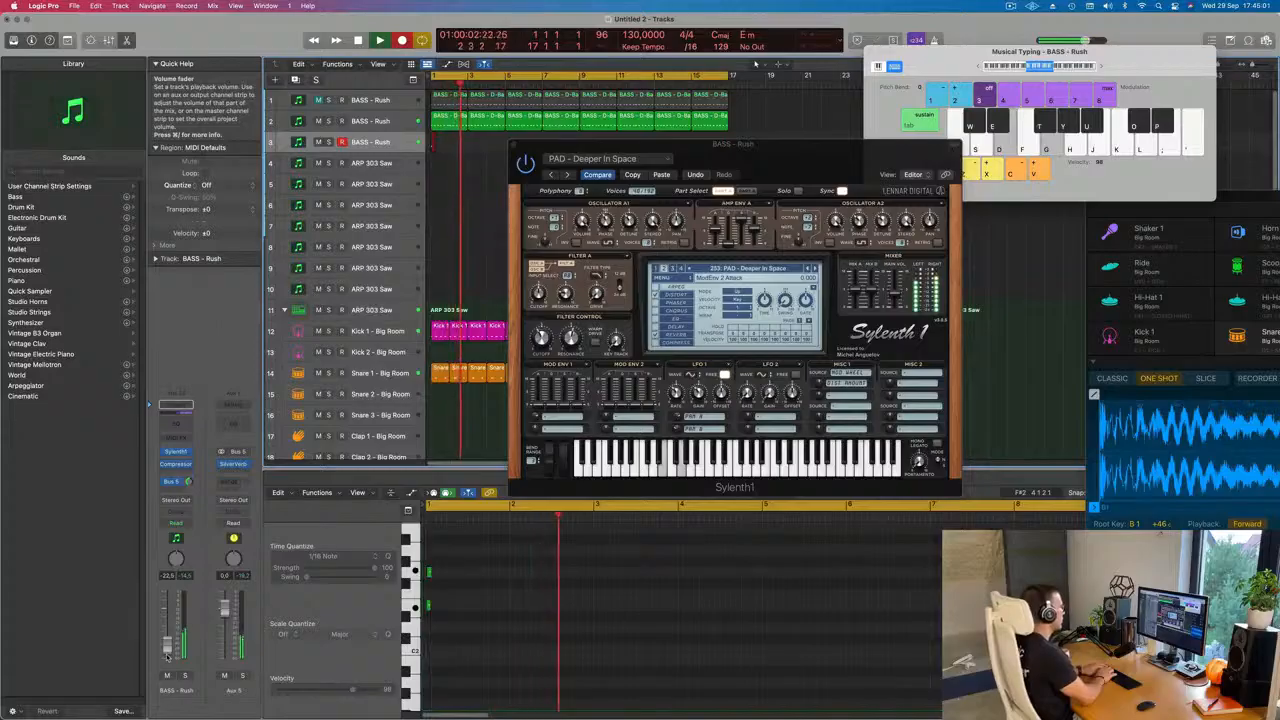
key(g)
key(j)
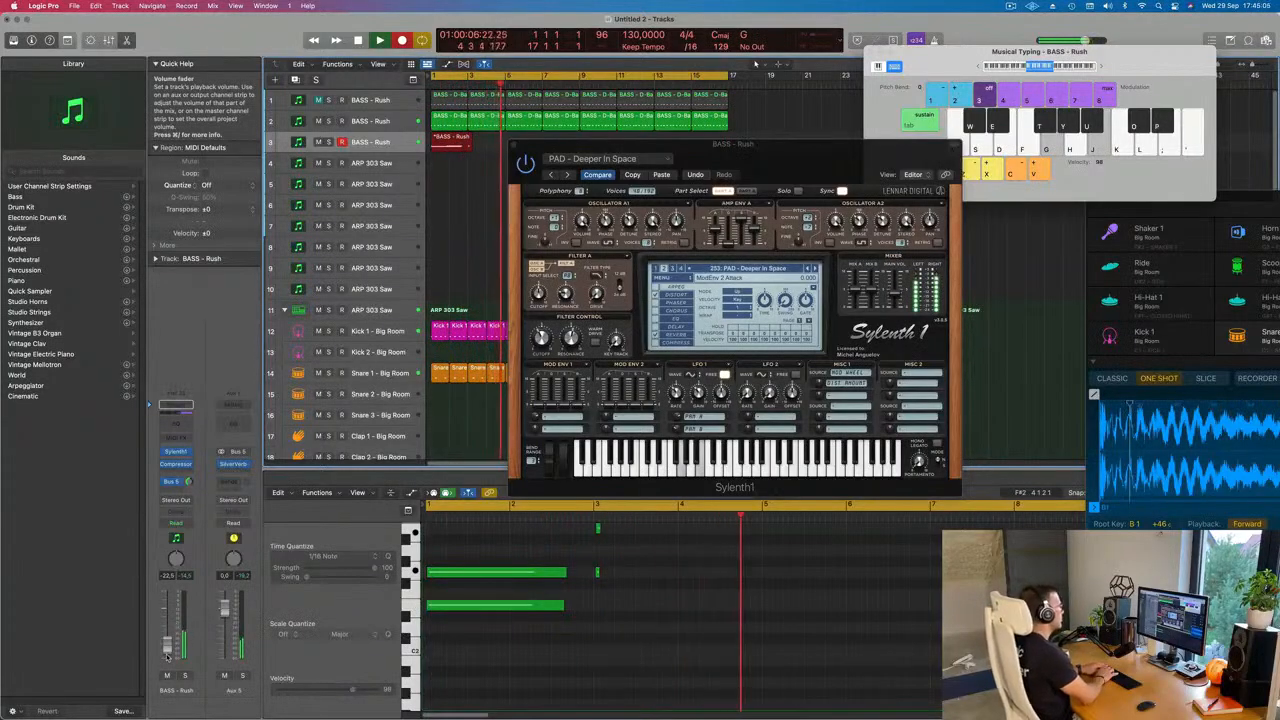
key(space)
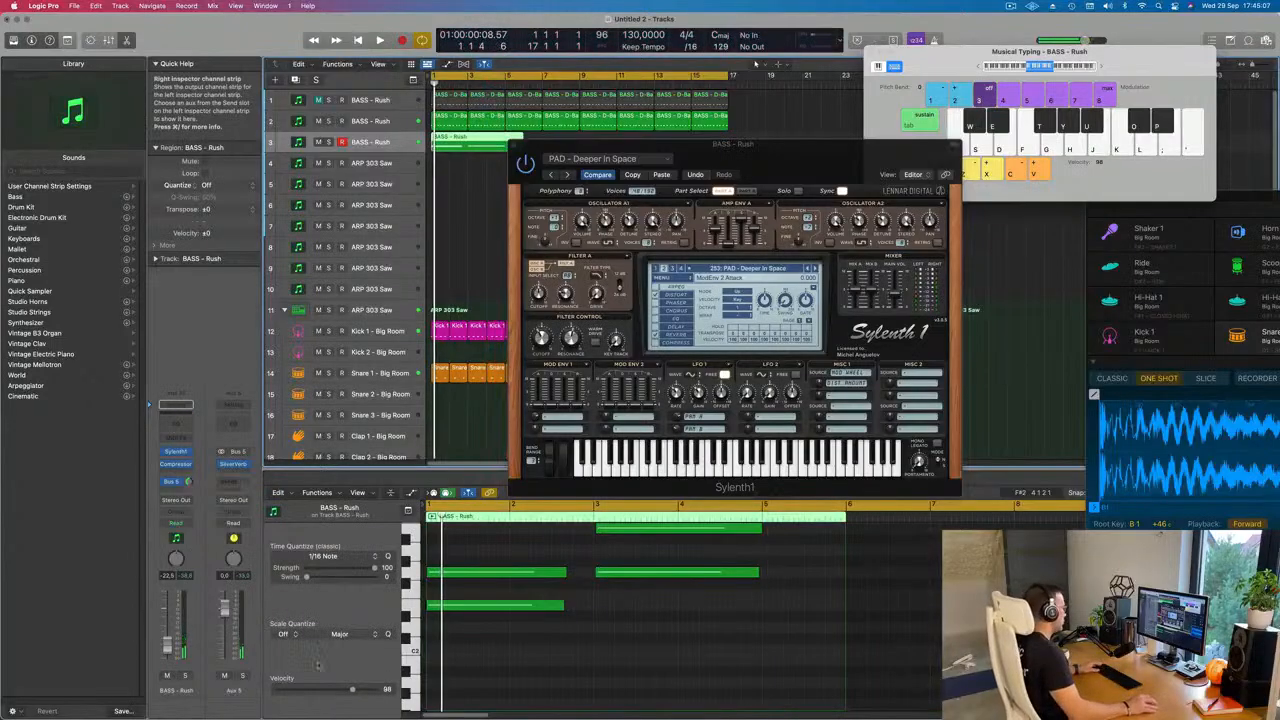
Step: Extend the first chord's notes in the piano roll to the start of bar 3 and play the region back
click(730, 662)
scroll(631, 687, up, 2)
drag(580, 590, 591, 641)
key(space)
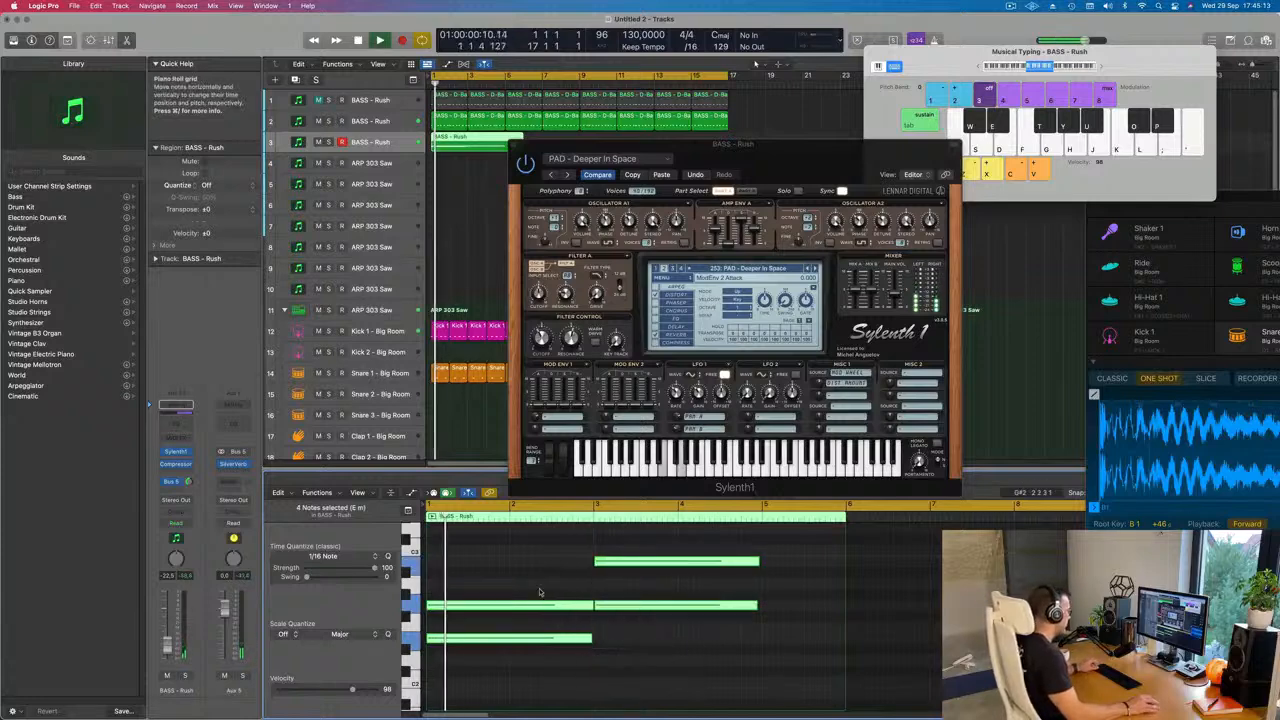
key(super+Left)
key(super+Left)
click(577, 643)
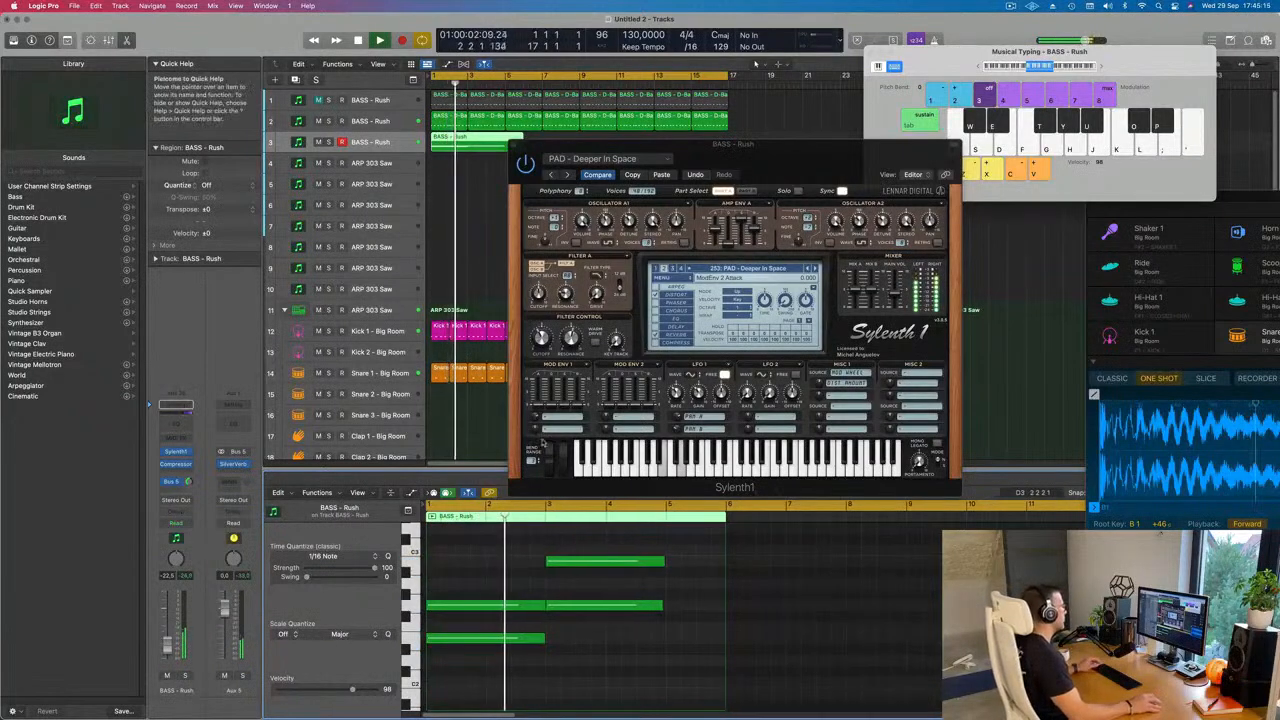
Step: Split the pad region at bar 5 and delete the leftover piece after it
drag(804, 167, 792, 241)
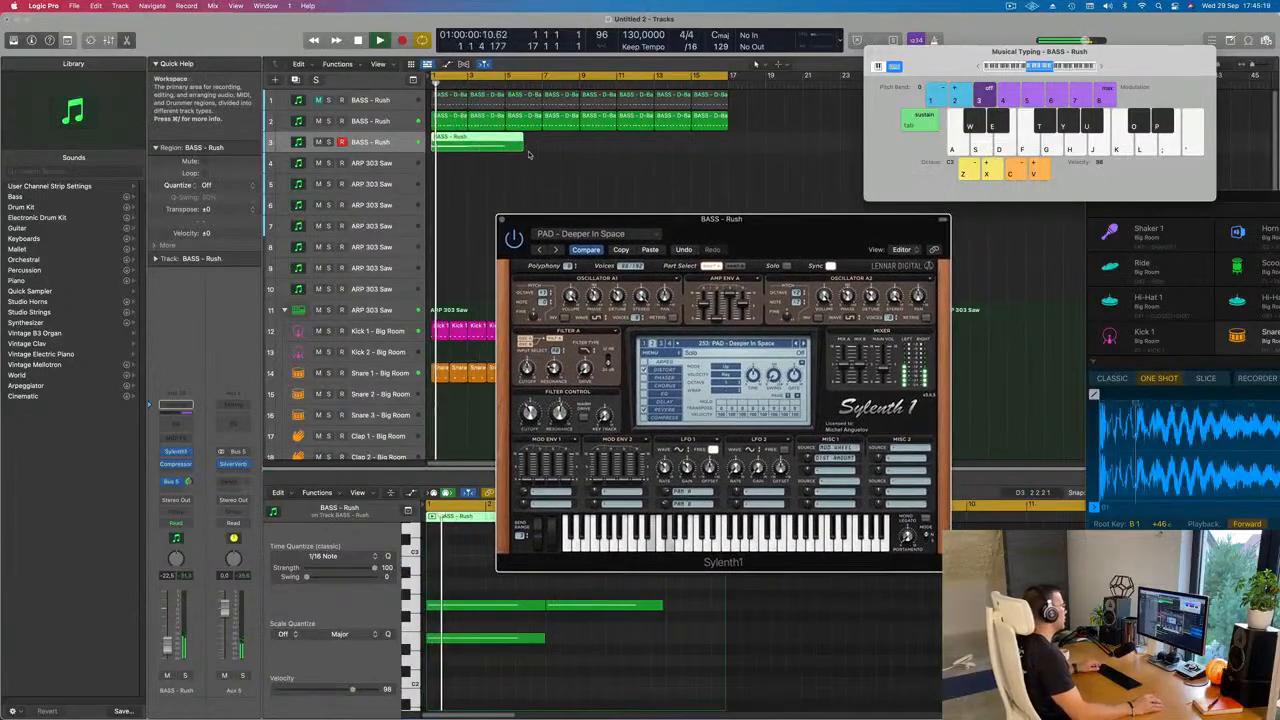
drag(523, 146, 504, 145)
click(515, 146)
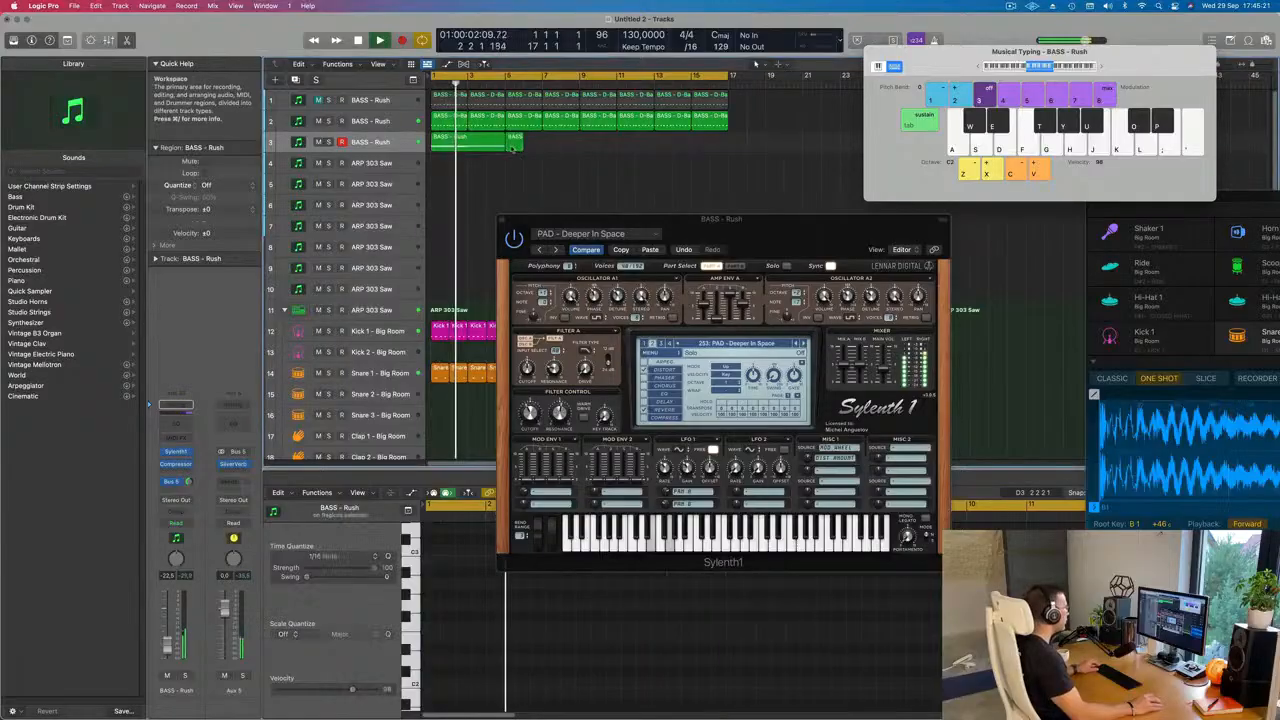
key(Delete)
Step: Repeat the four-bar pad region three times to fill the loop up to bar 17
click(483, 146)
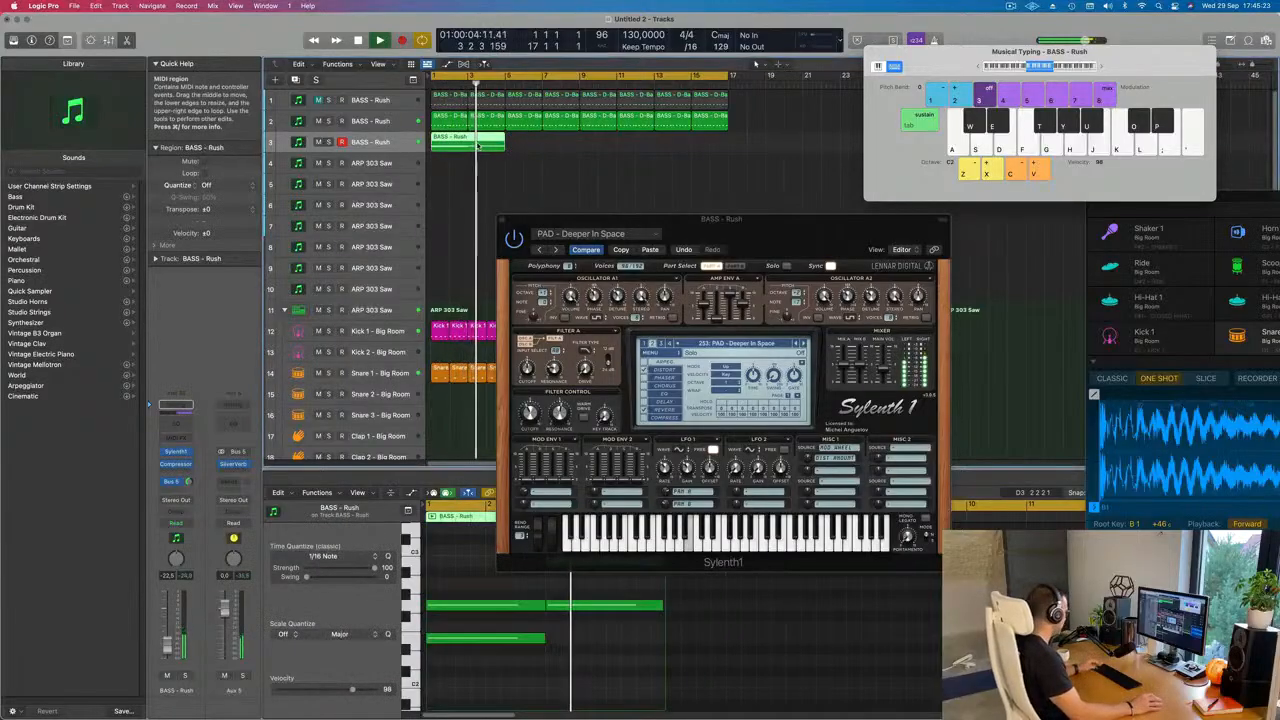
key(super+r)
key(super+r)
key(super+r)
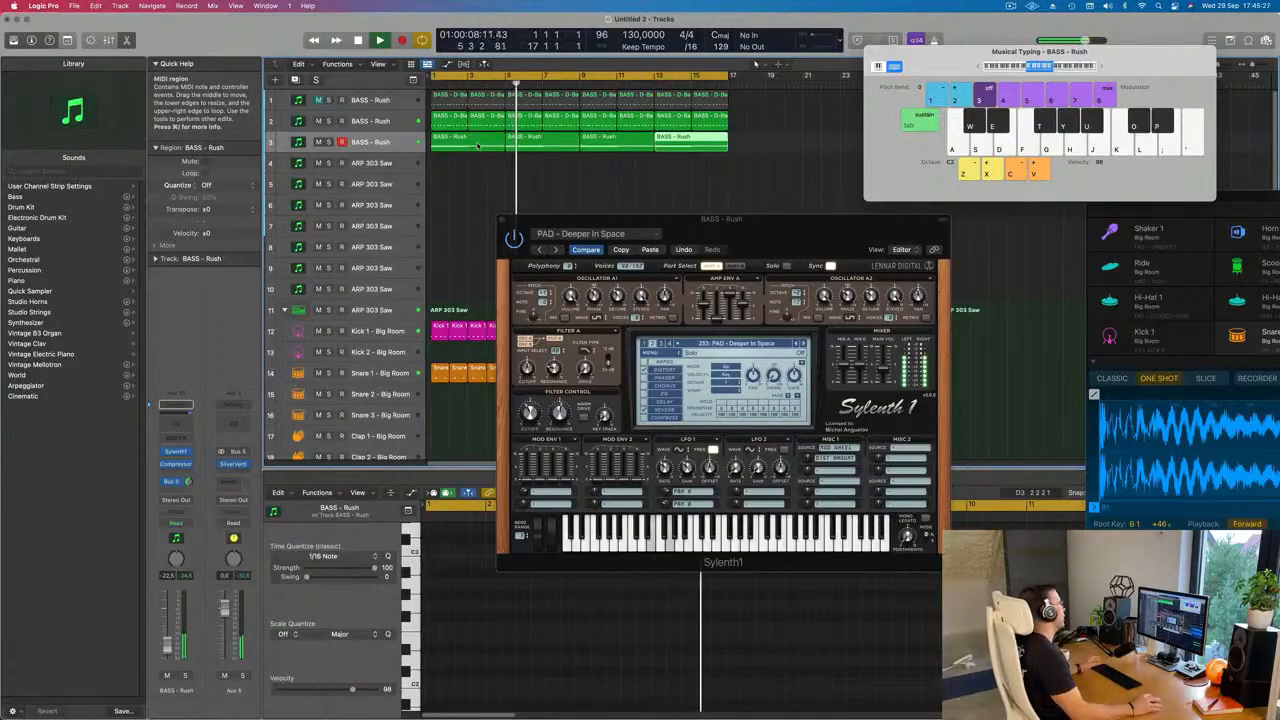
drag(747, 224, 753, 225)
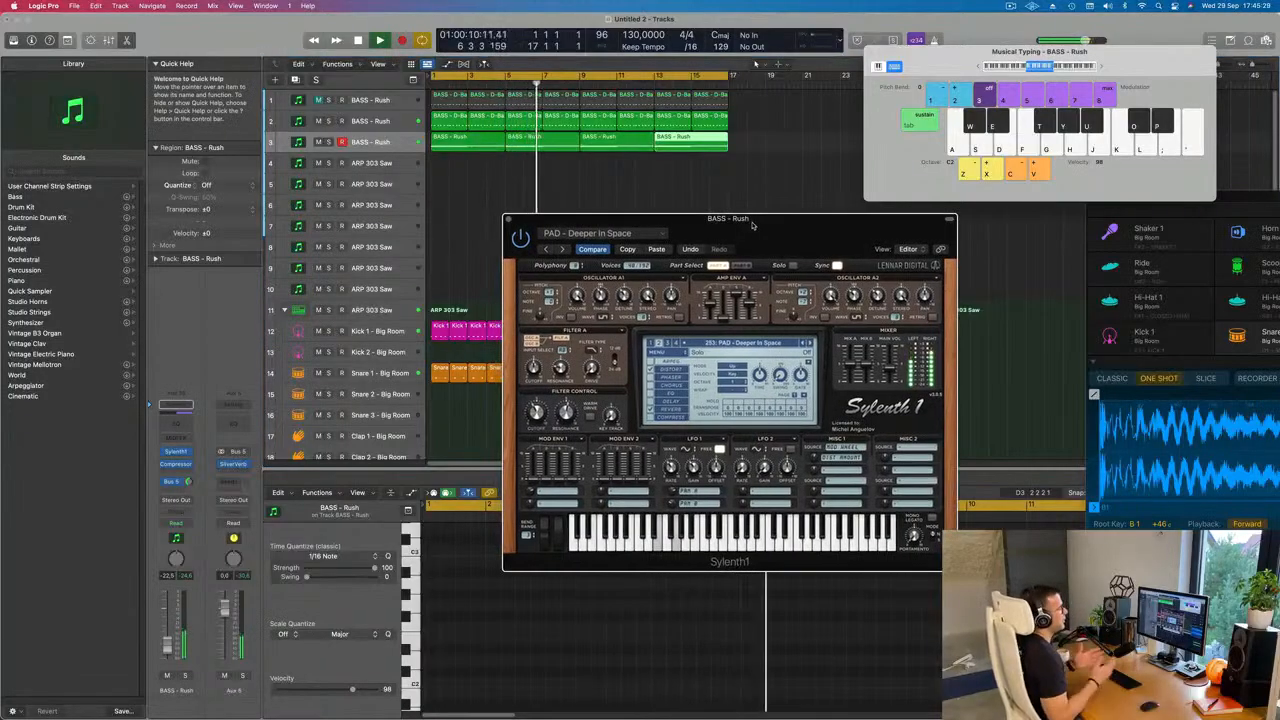
drag(752, 225, 746, 225)
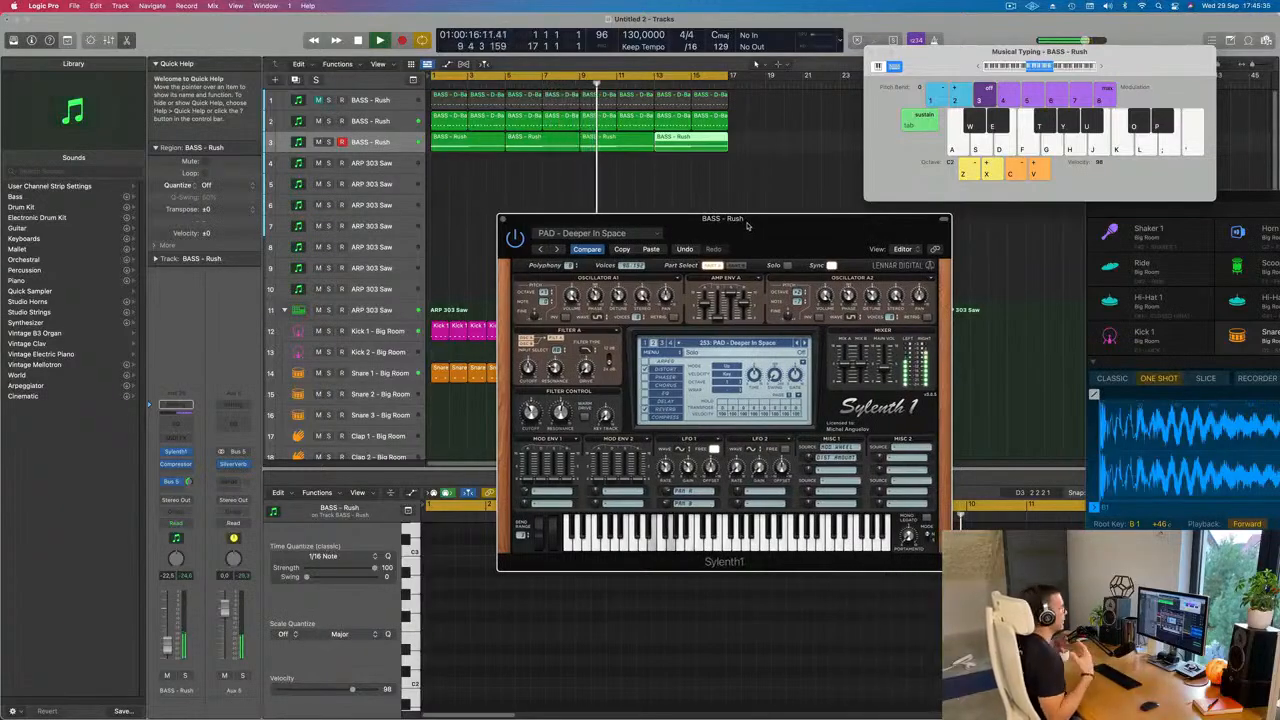
drag(746, 225, 832, 205)
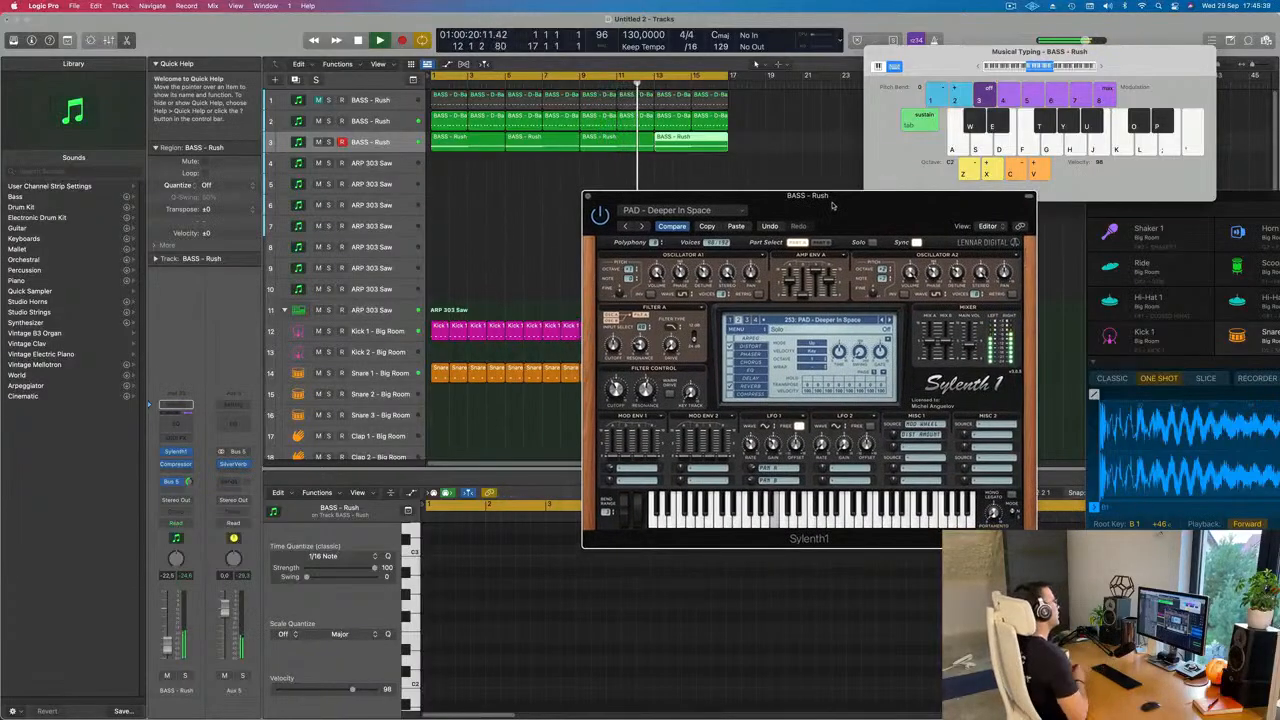
Step: Step through further Sylenth1 pad presets during playback, choose PAD - Rain after checking the preset list, and adjust its filter cutoff
key(space)
drag(832, 205, 703, 194)
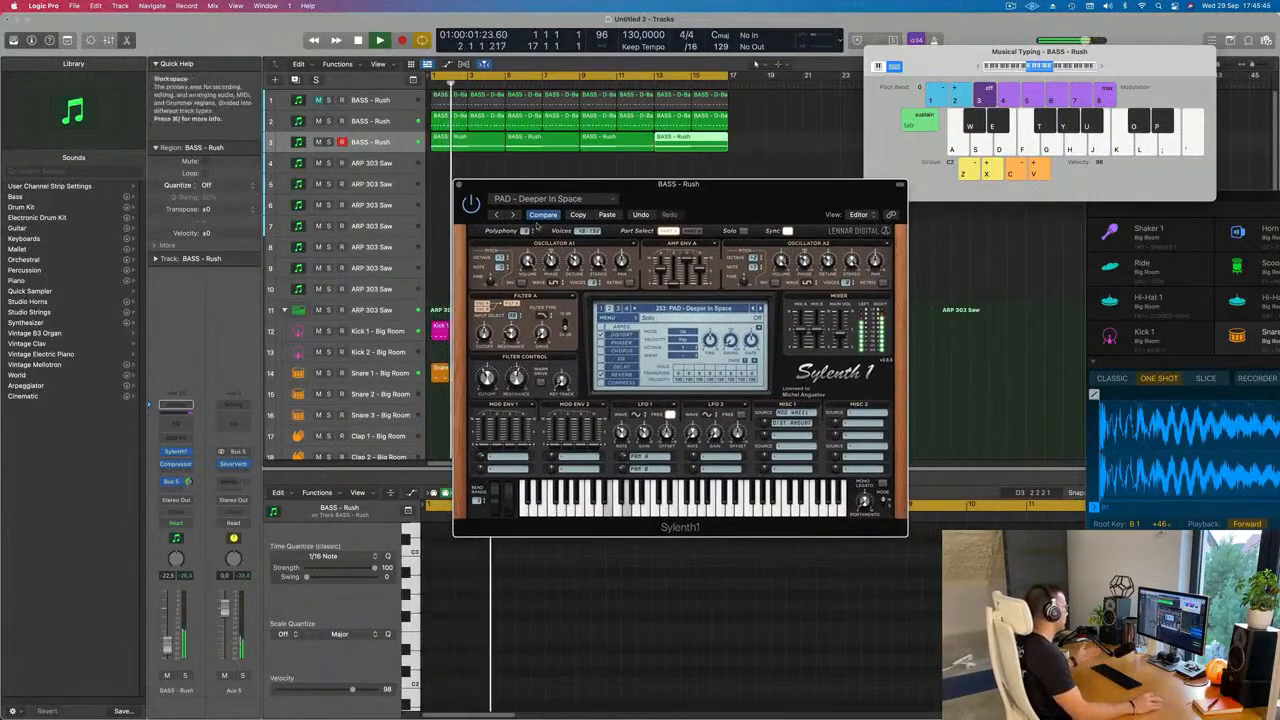
click(758, 309)
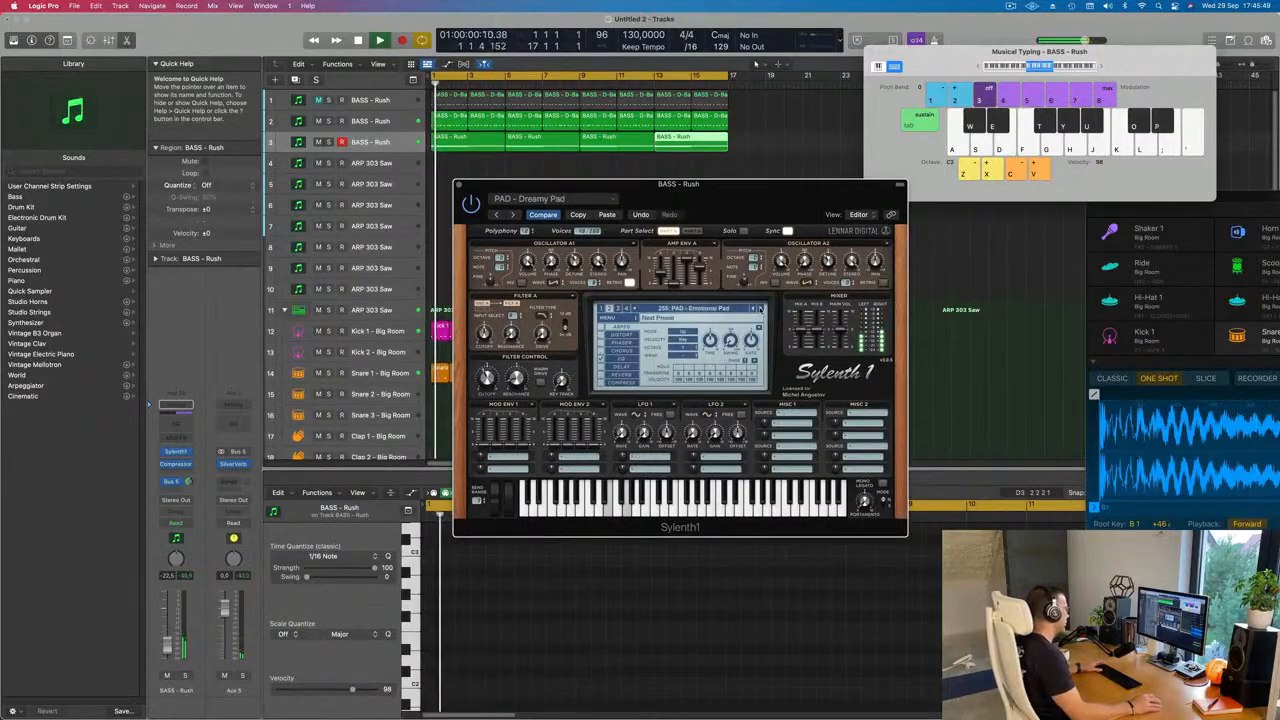
click(758, 309)
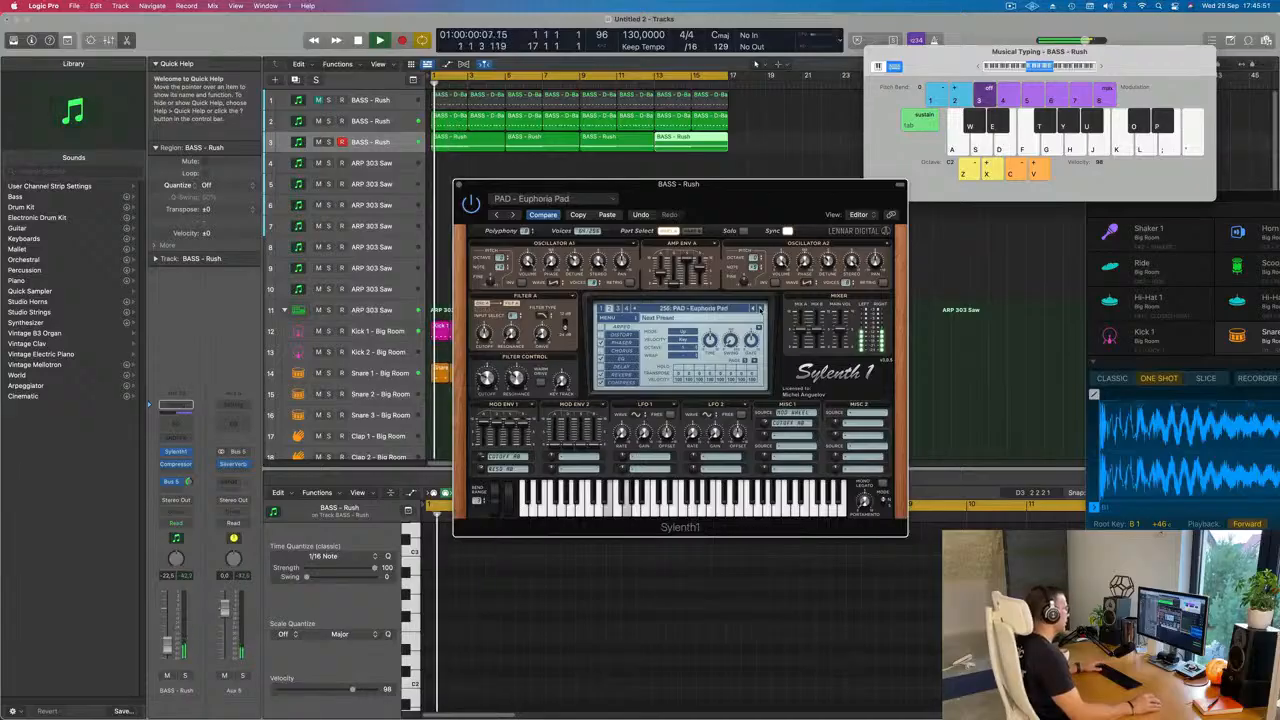
click(758, 309)
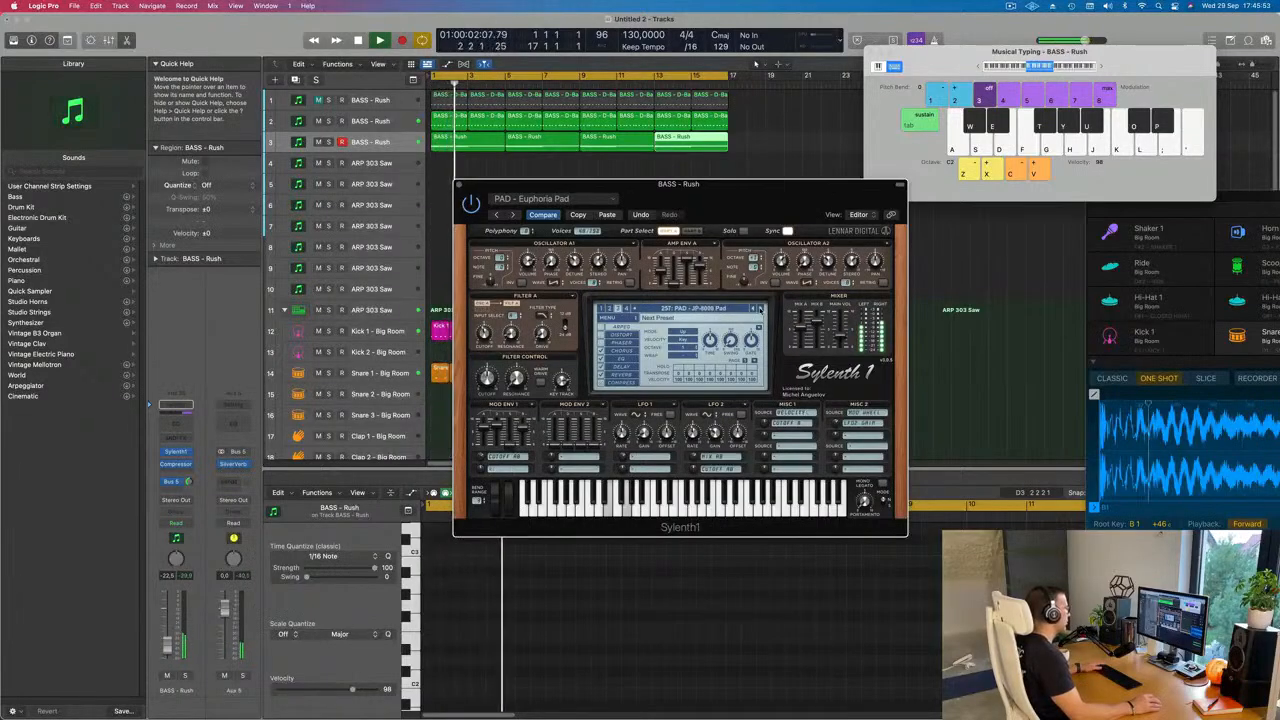
click(758, 309)
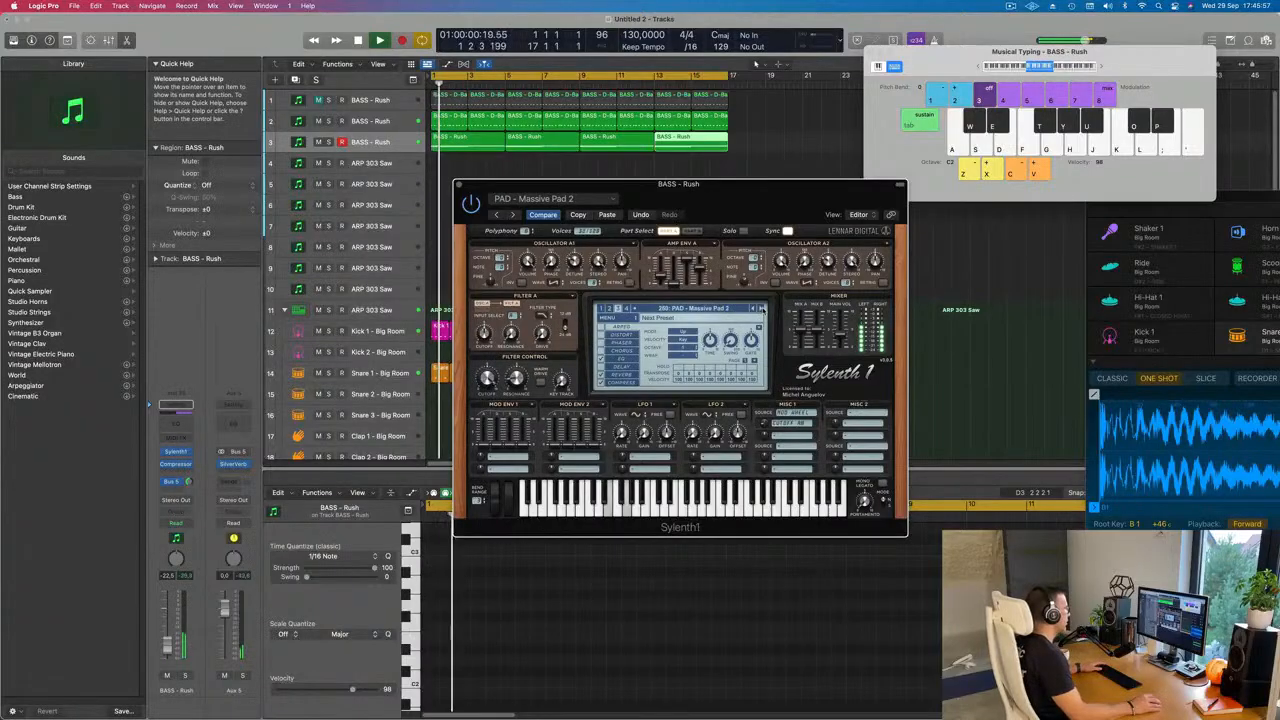
click(758, 309)
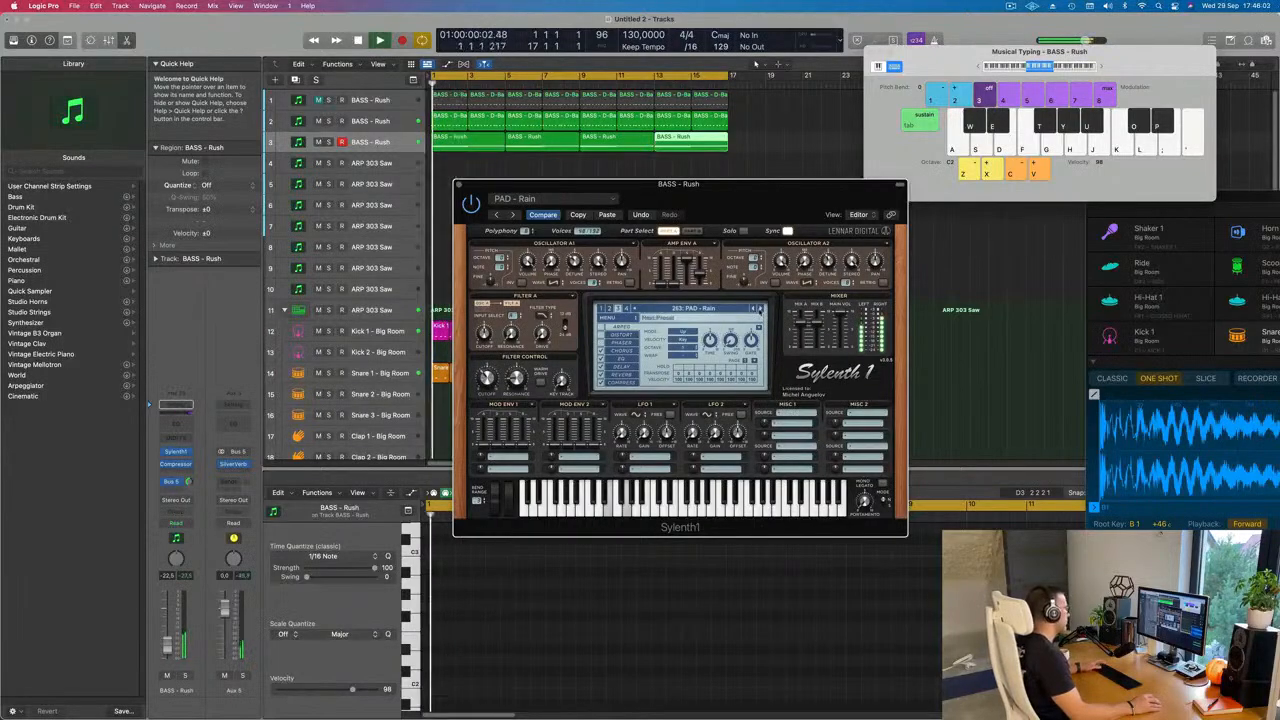
click(729, 310)
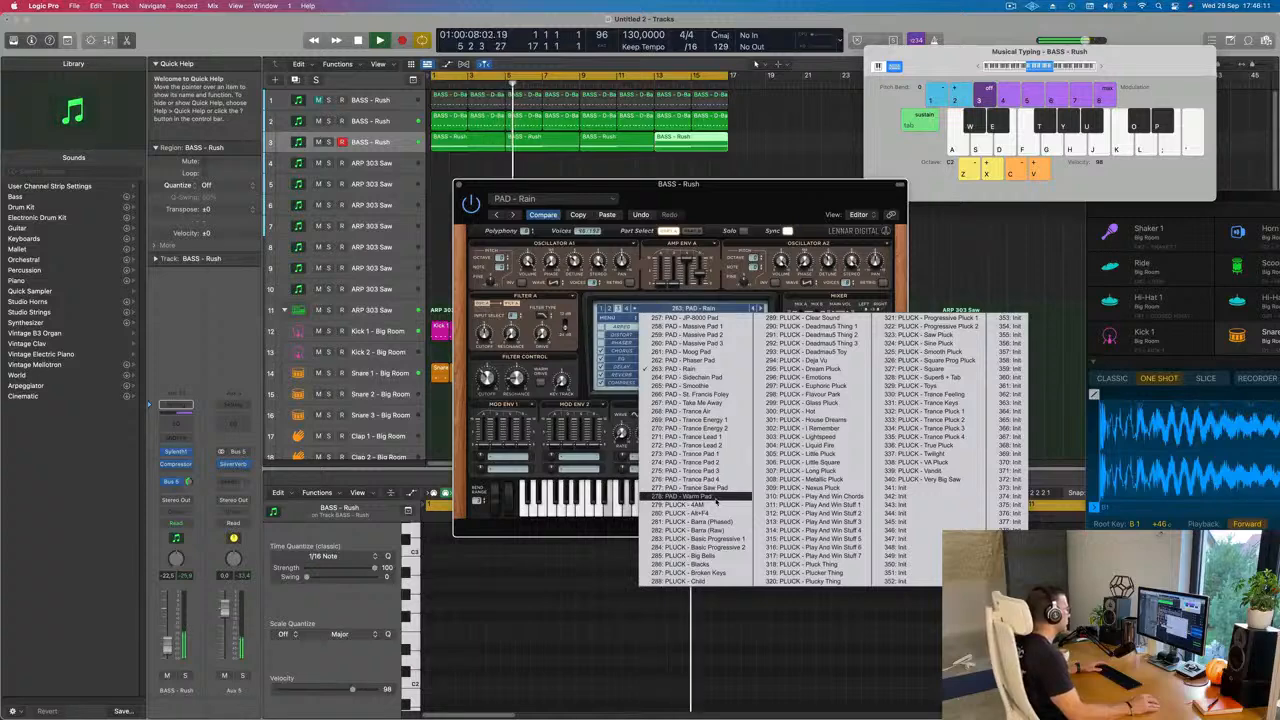
click(700, 196)
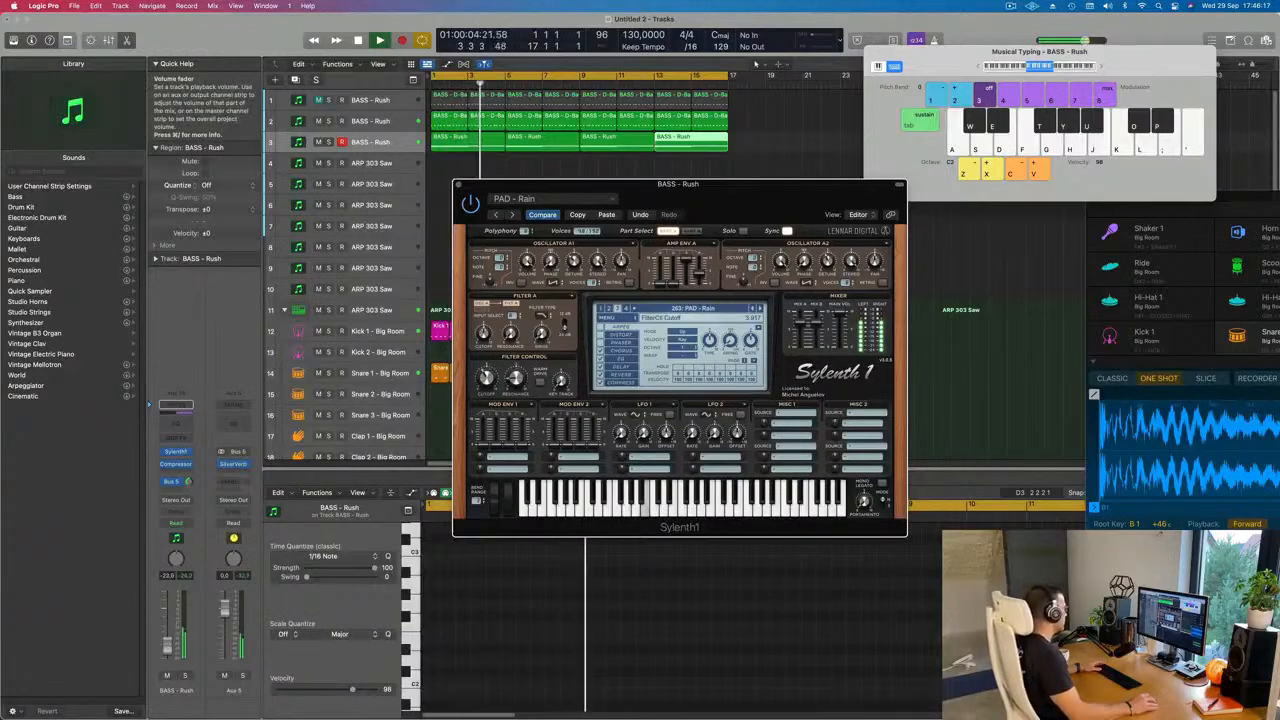
Step: Add a Channel EQ to the pad track with a 12 dB/Oct low cut at 146 Hz, and close the pad's plug-in windows
drag(168, 620, 168, 622)
click(176, 404)
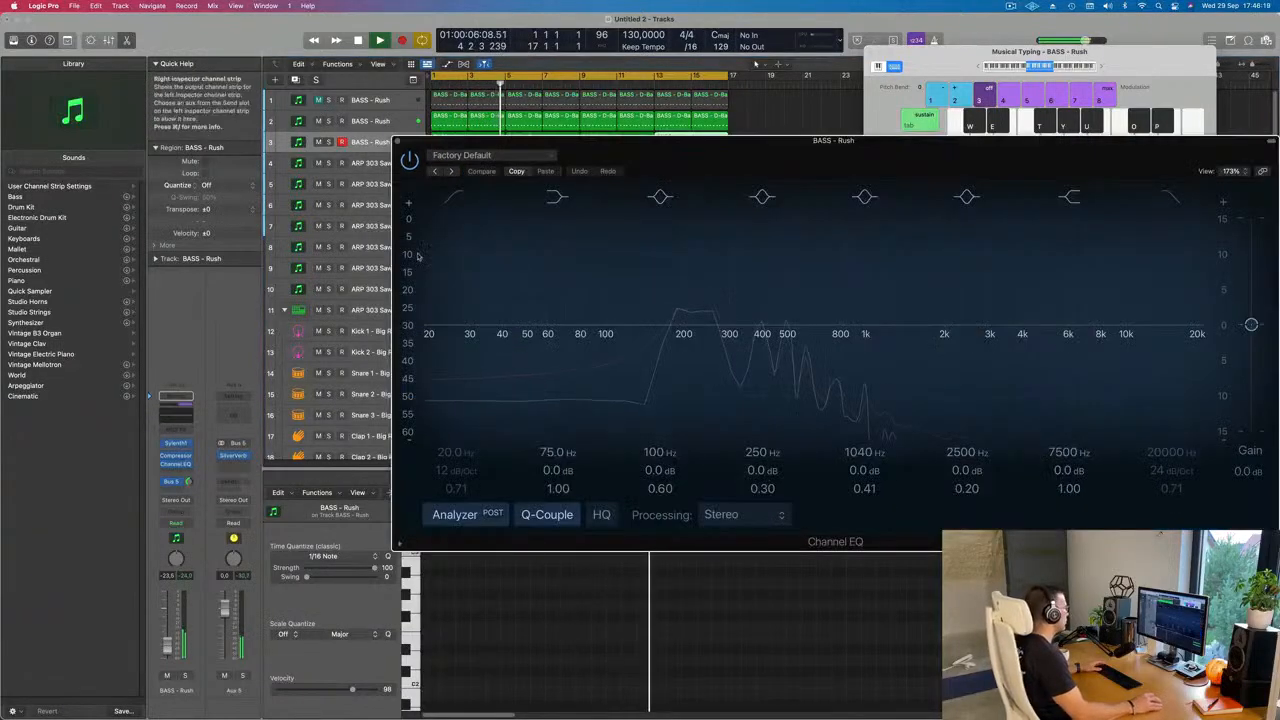
click(451, 203)
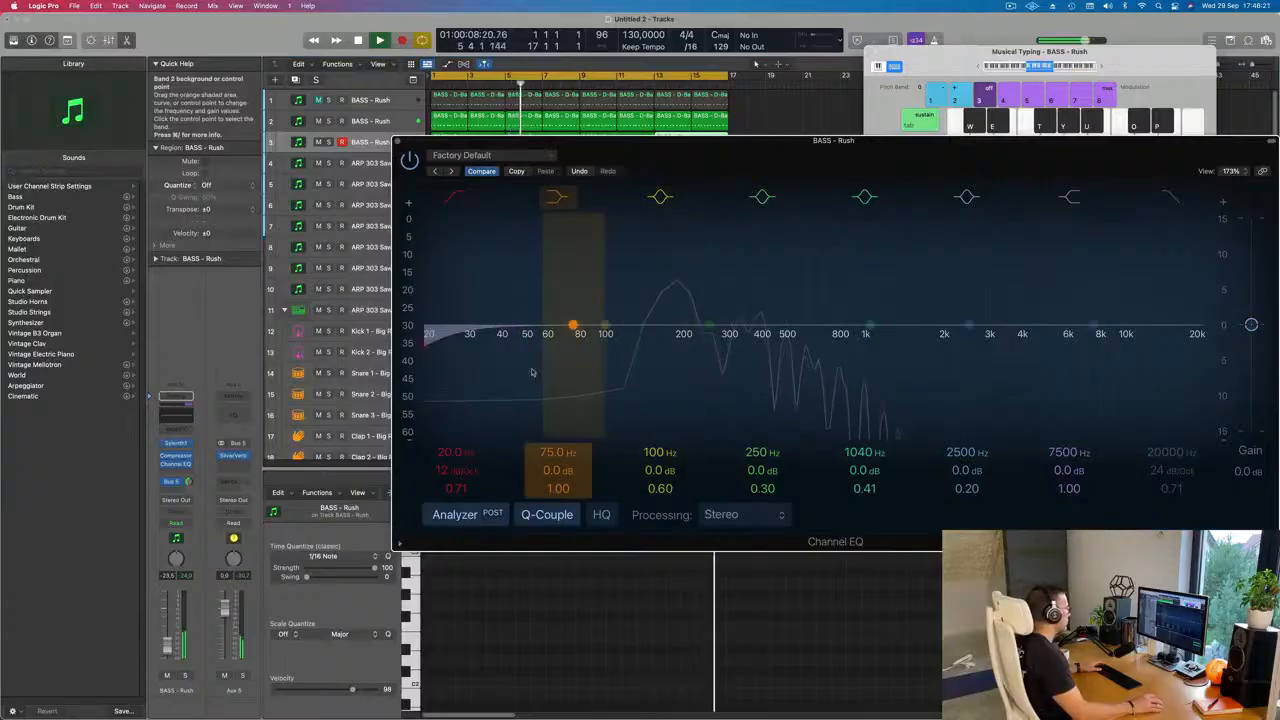
drag(453, 452, 648, 342)
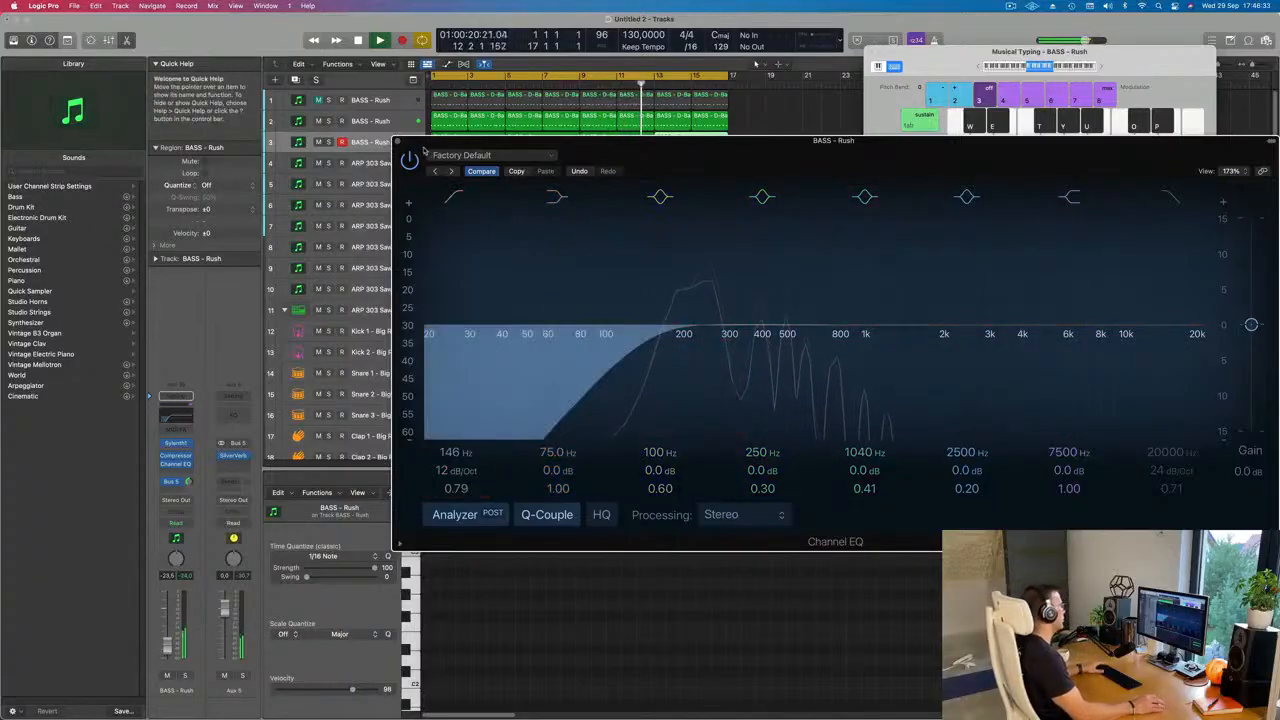
click(398, 143)
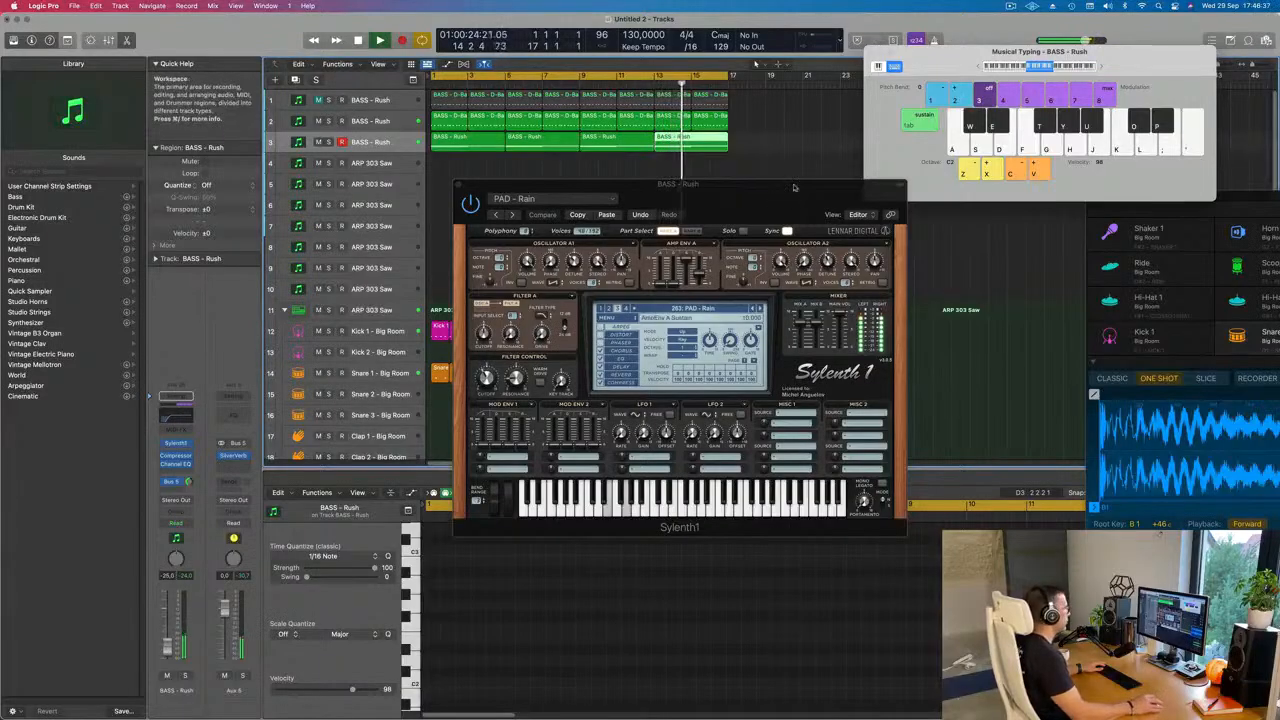
drag(746, 201, 795, 236)
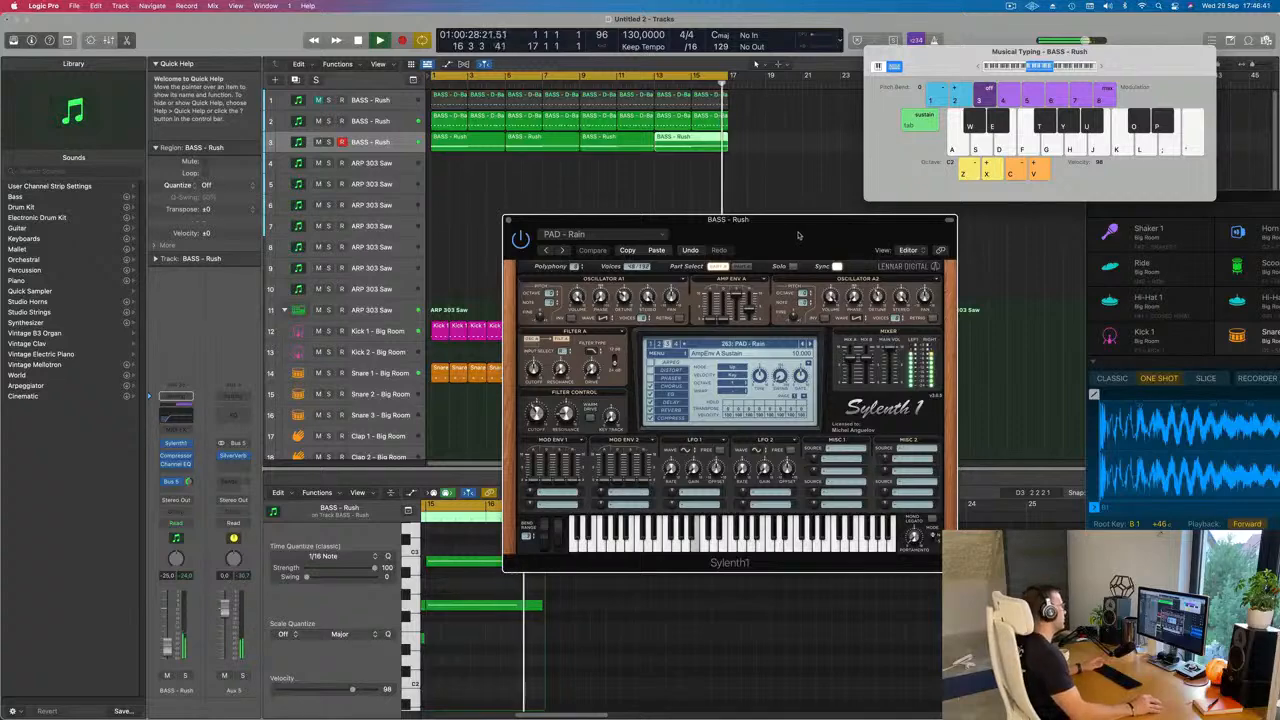
drag(798, 236, 872, 230)
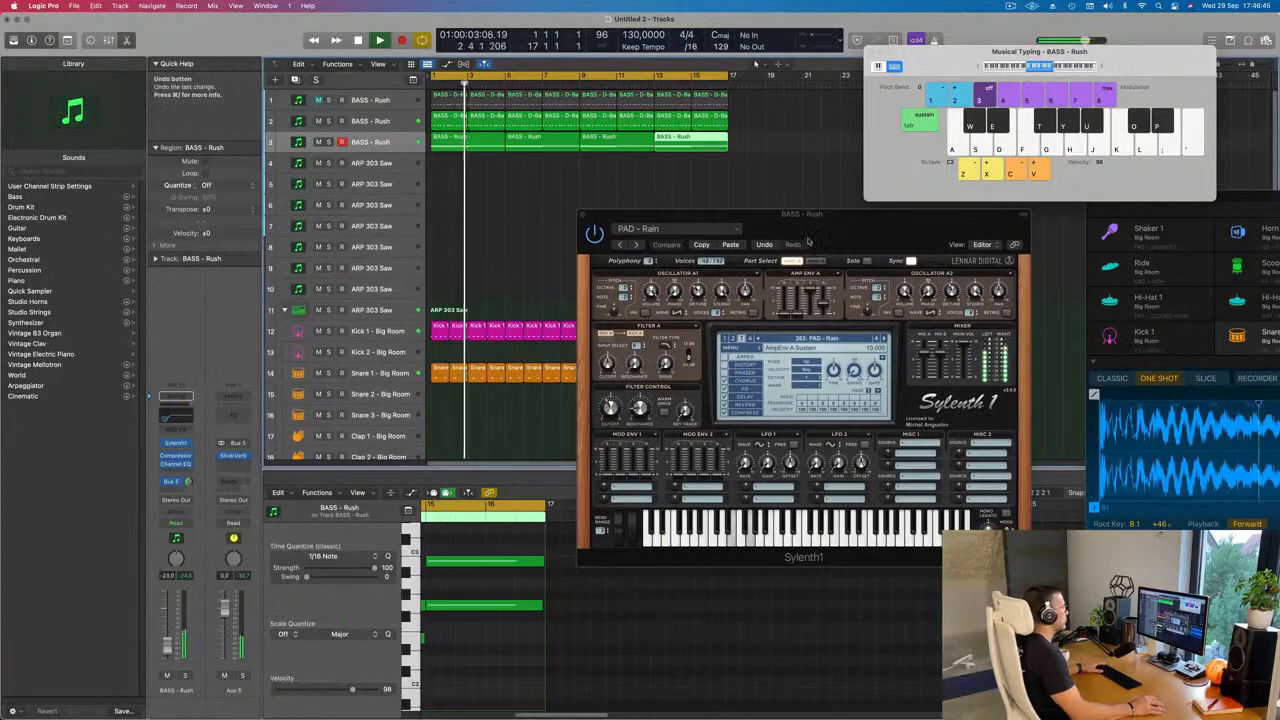
drag(582, 217, 491, 265)
click(491, 264)
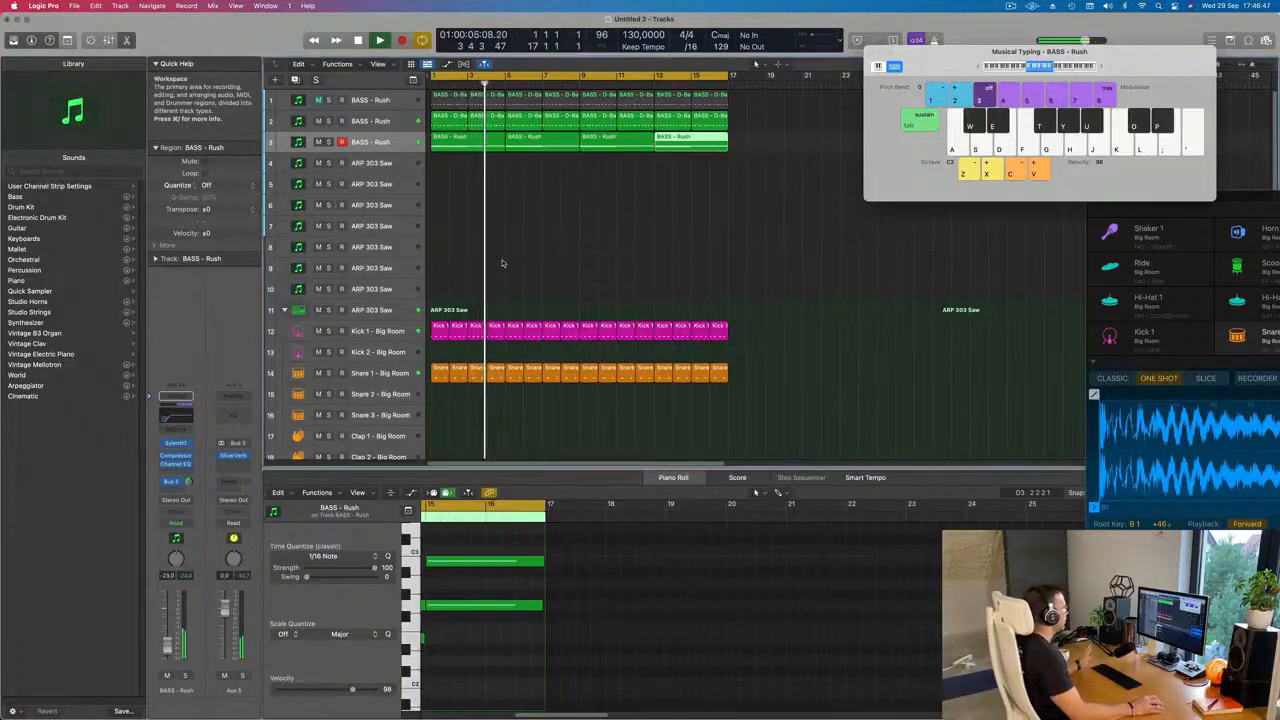
Step: Open the Sylenth1 instrument on the ARP 303 Saw track directly below the pad track
click(383, 164)
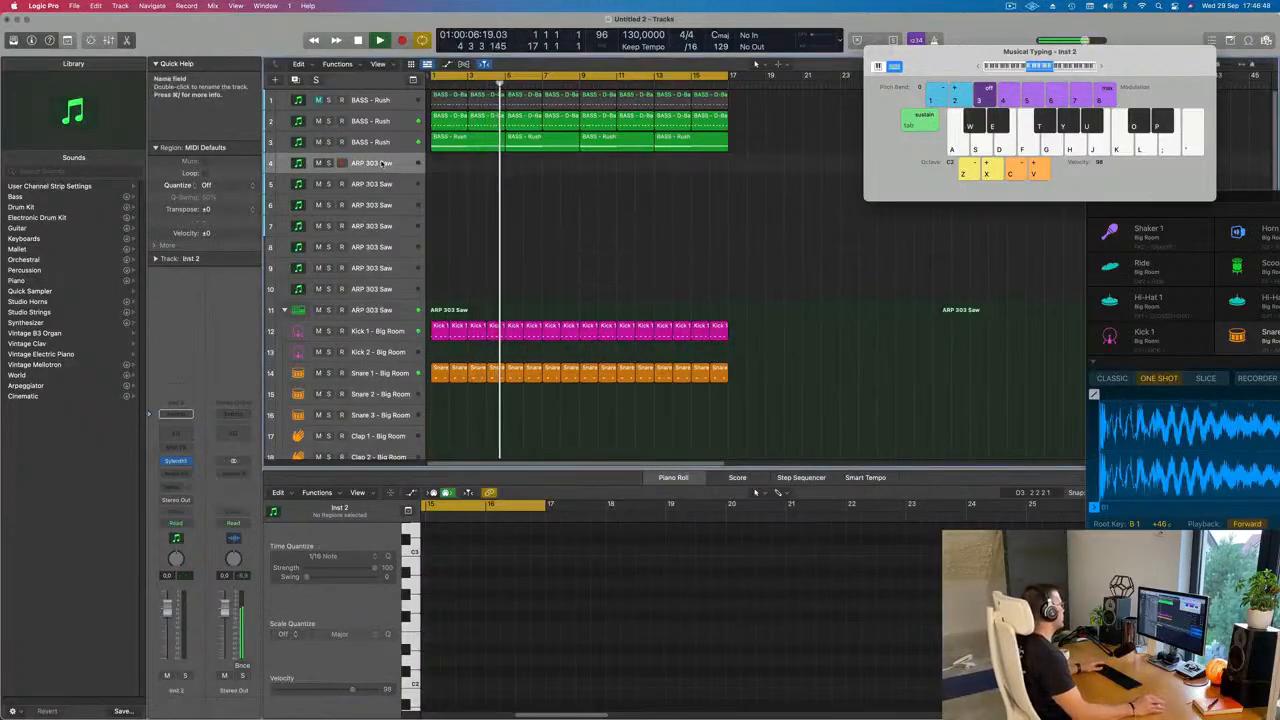
click(175, 461)
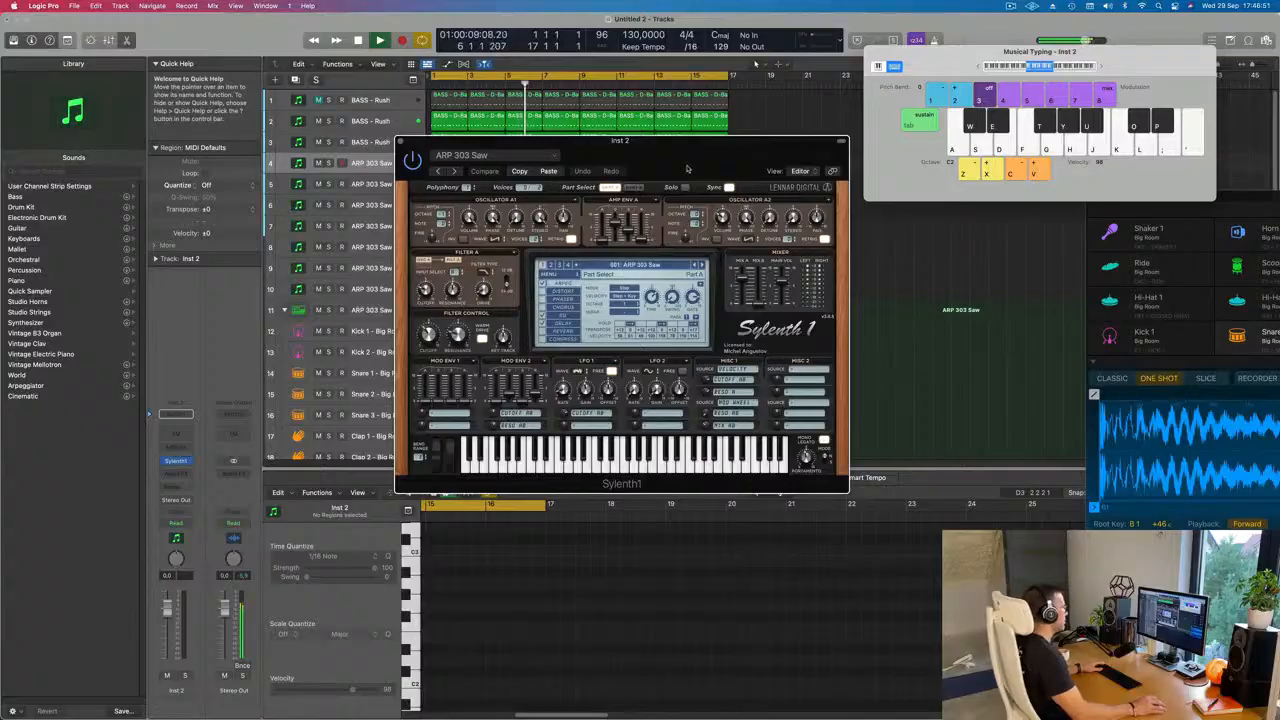
drag(687, 169, 864, 221)
Step: Duplicate the pad track with its instrument and effects, and enlarge the new track's height
click(393, 143)
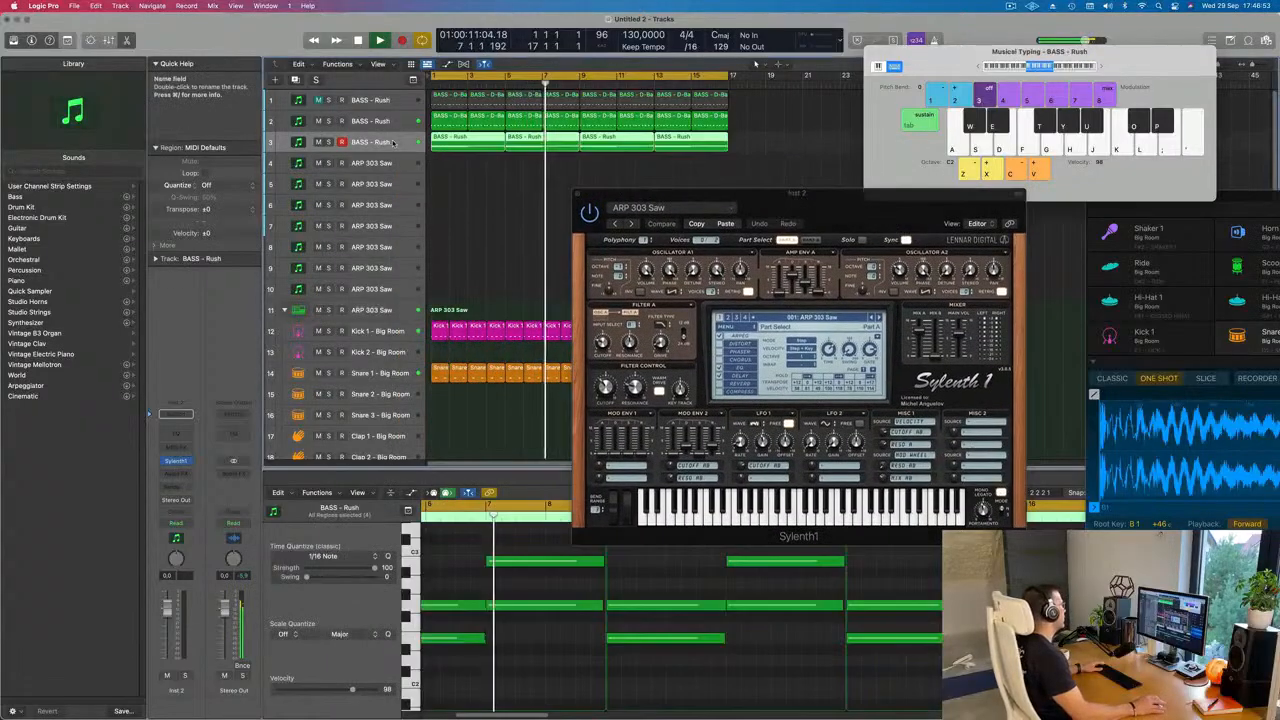
key(super+d)
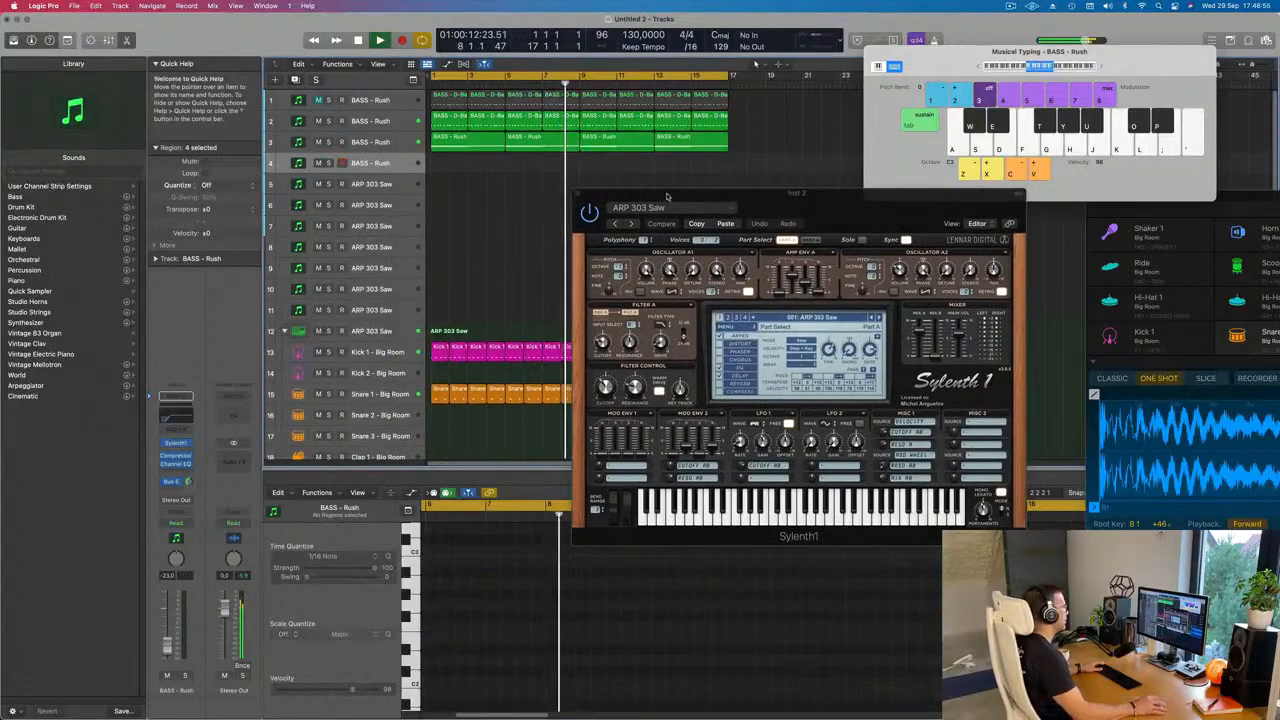
drag(386, 174, 386, 234)
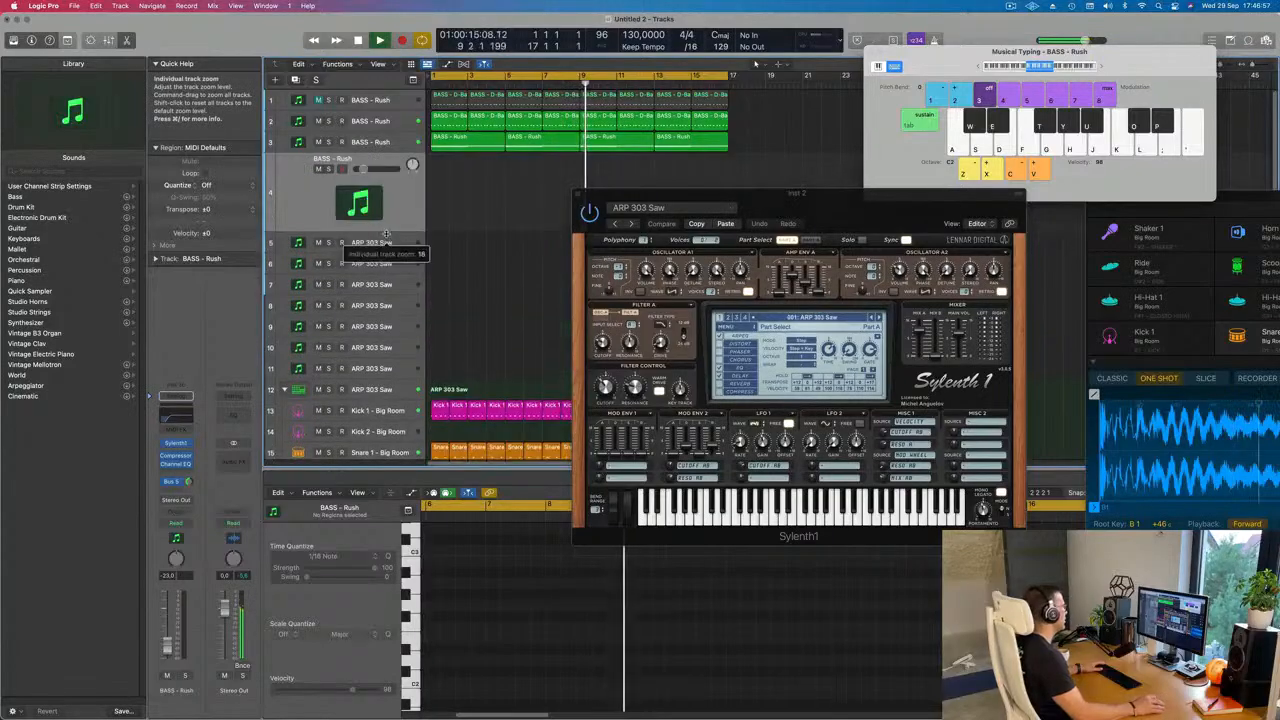
Step: Open Sylenth1 on the duplicated track, load the PLUCK - 4AM preset, and move the plug-in window clear of the track list
click(176, 443)
drag(693, 168, 751, 248)
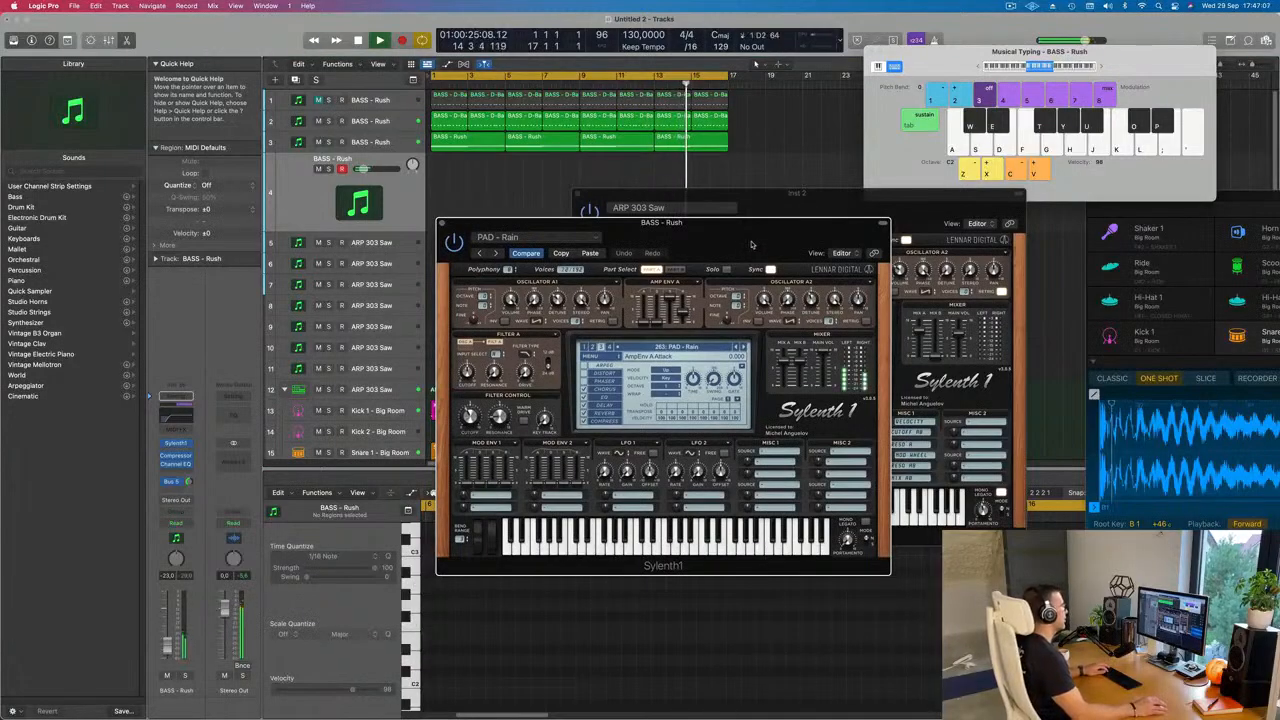
drag(751, 248, 701, 225)
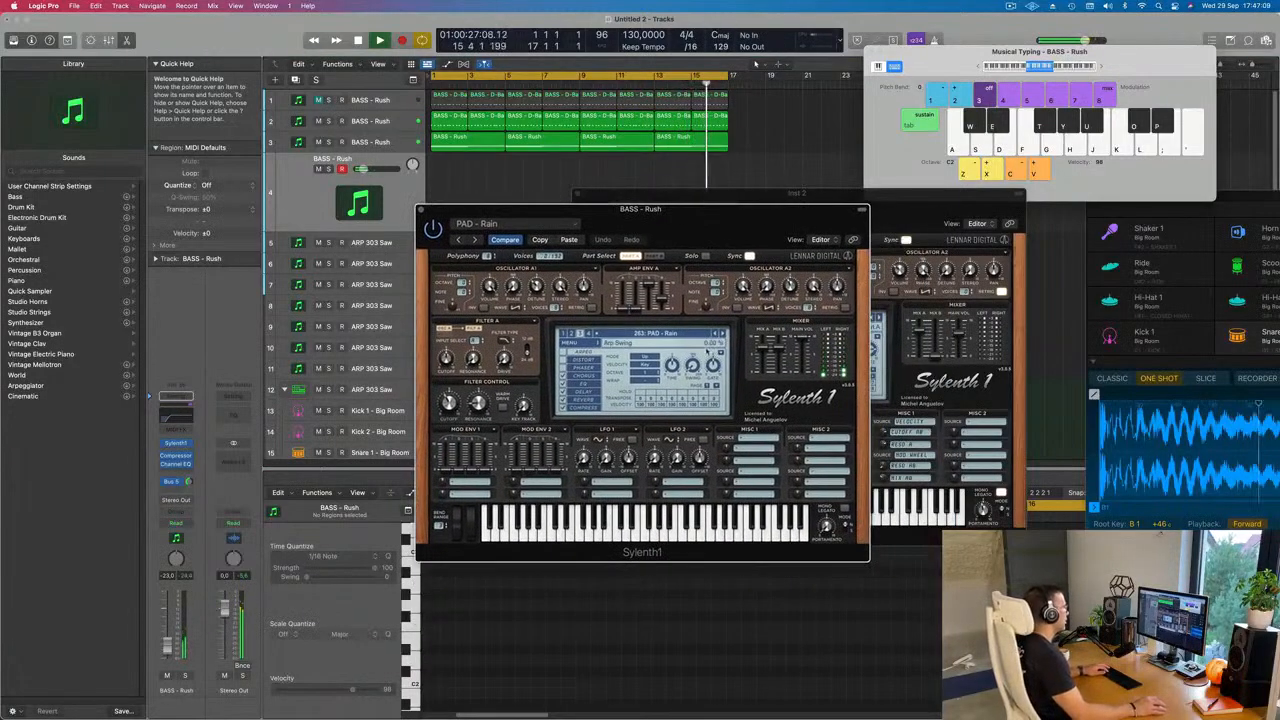
click(686, 334)
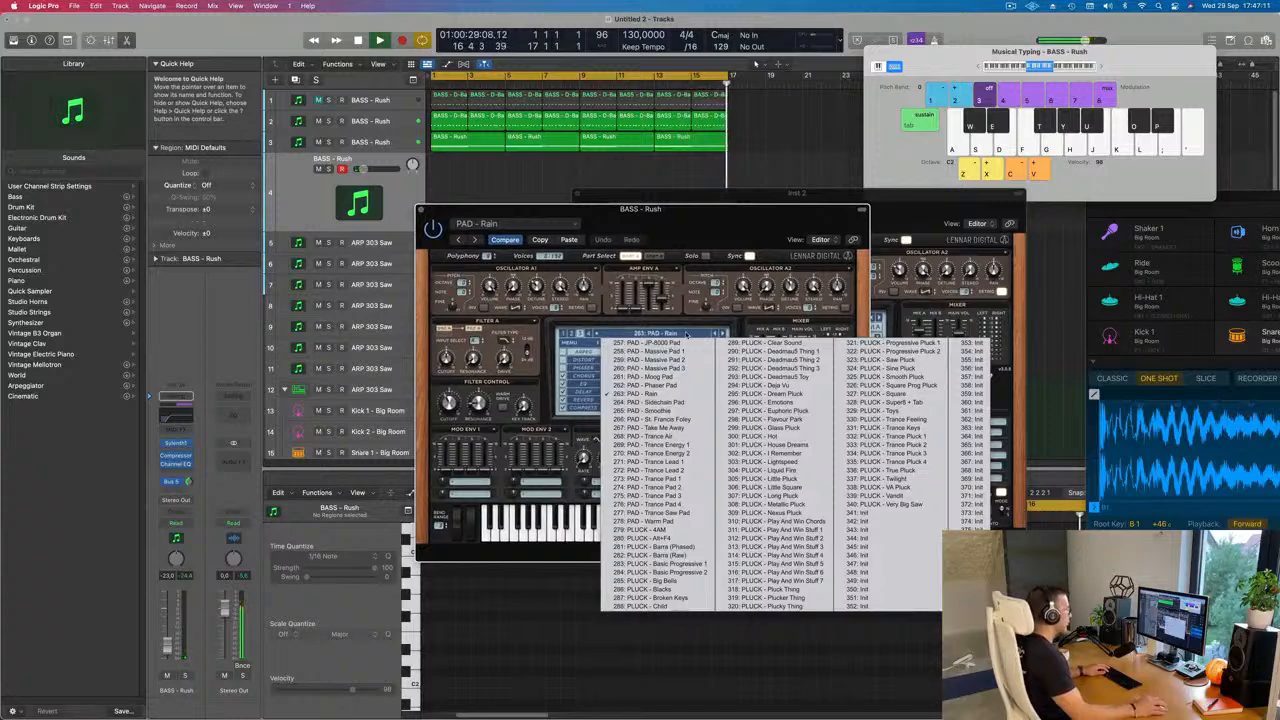
click(650, 530)
drag(700, 210, 730, 211)
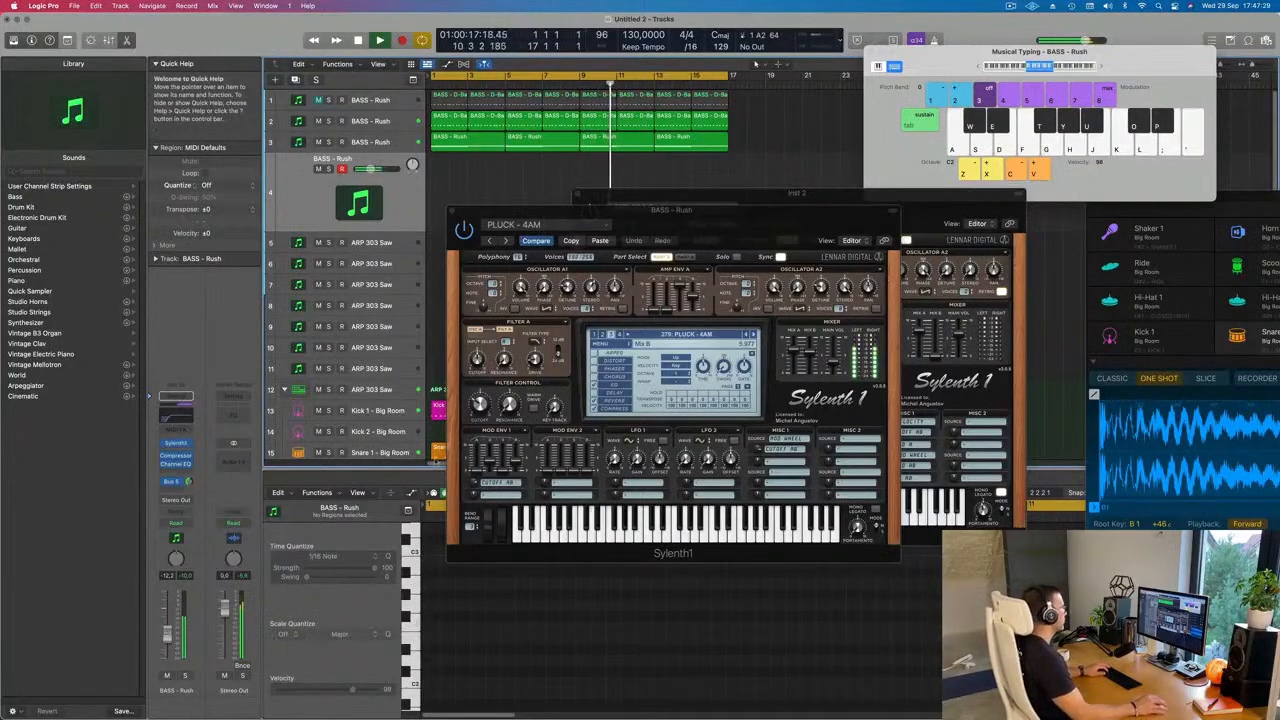
drag(726, 225, 871, 280)
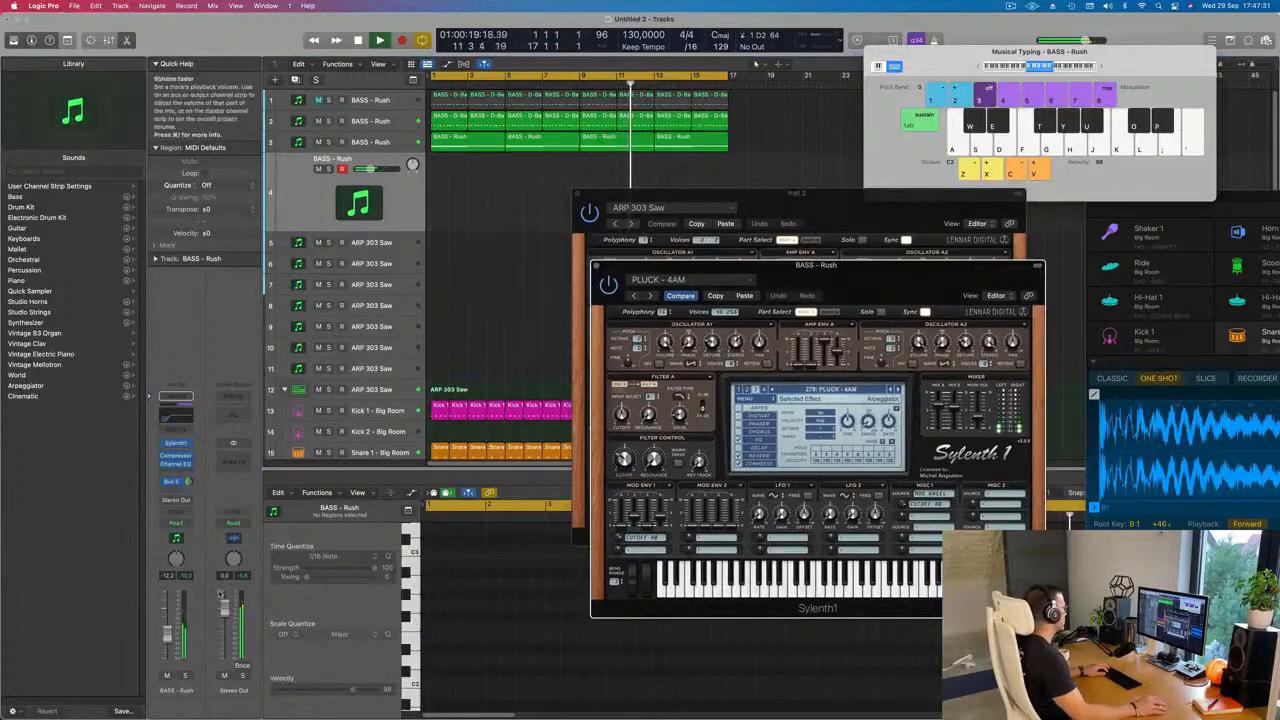
Step: Adjust the pluck track's Bus 5 reverb send and raise its volume to -4.6 dB
click(190, 481)
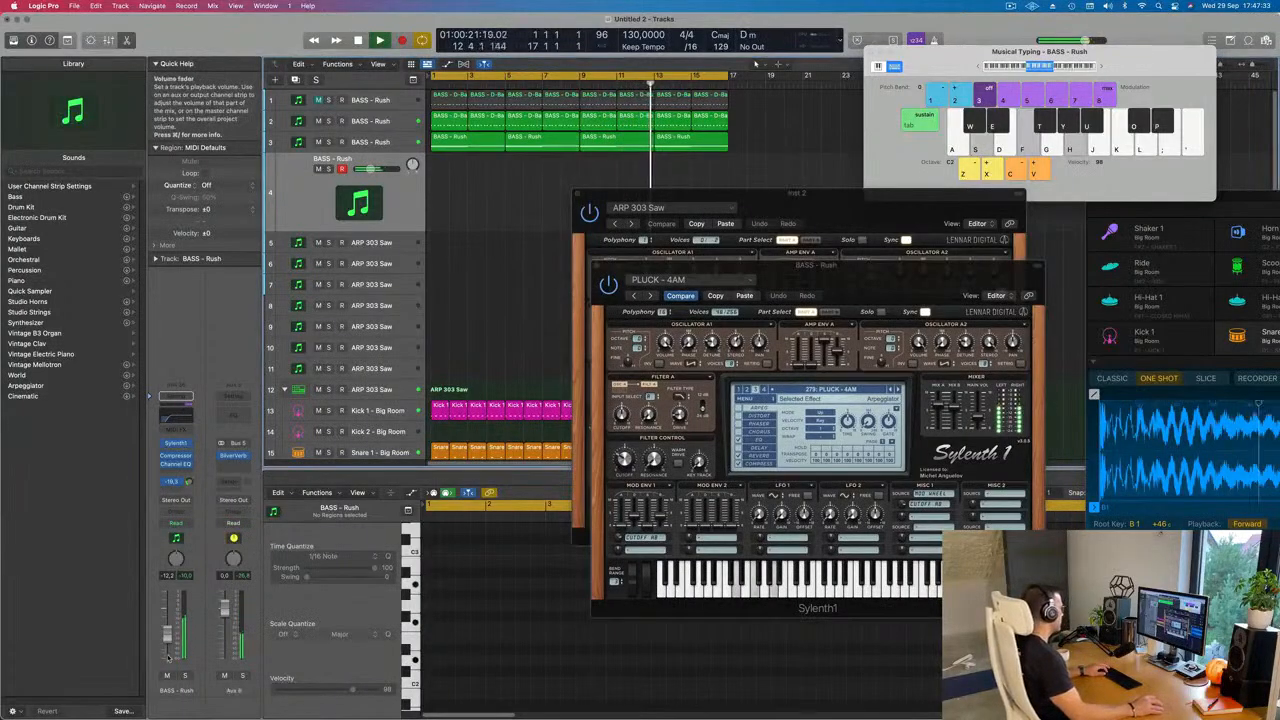
drag(167, 640, 167, 632)
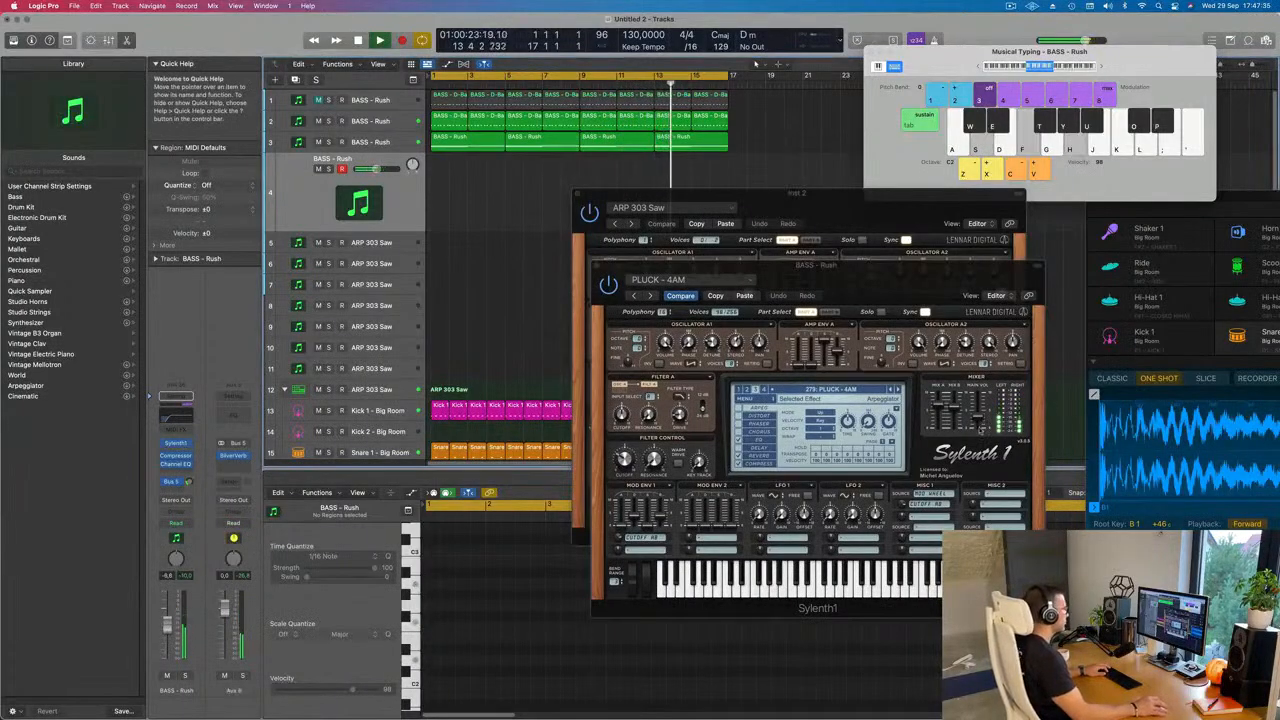
Step: Step forward to the PLUCK - Barra (Raw) preset during playback and lower the pluck track's volume to -14.0 dB
click(897, 390)
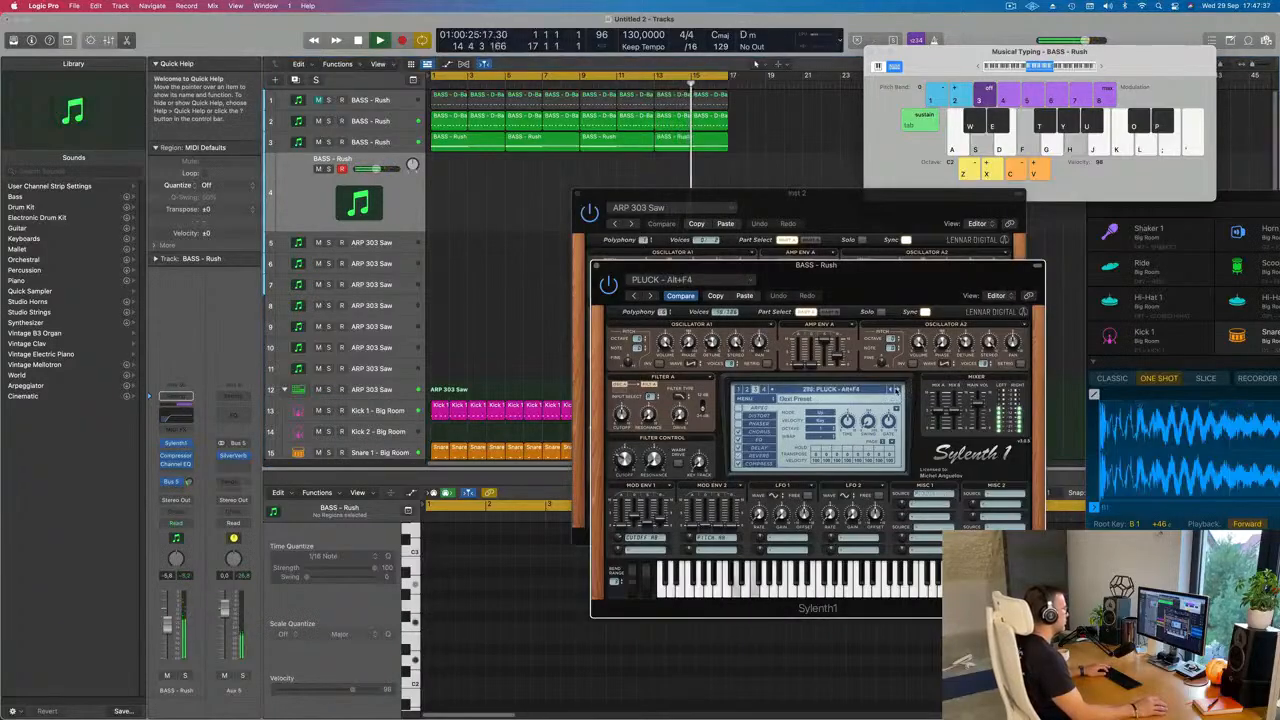
click(898, 390)
click(897, 390)
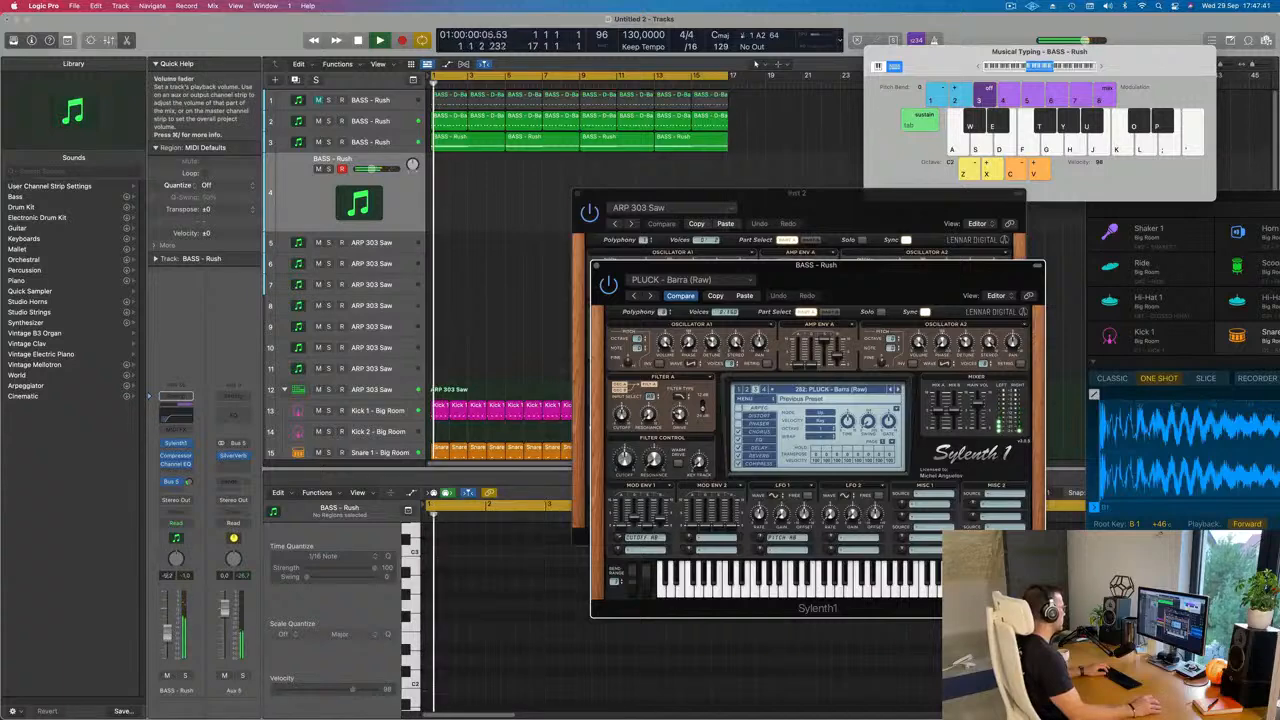
drag(168, 625, 168, 637)
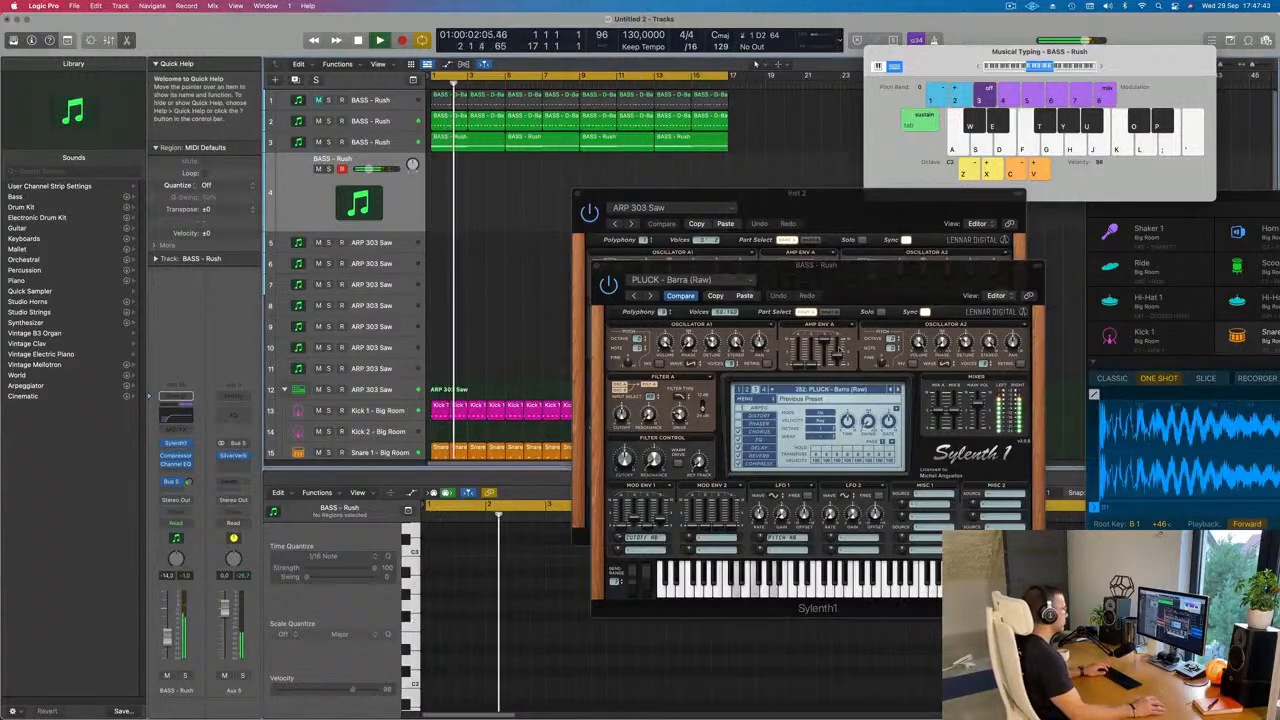
Step: Audition the following pluck presets in Sylenth1 one after another during playback, from PLUCK - Barra (Raw) through to PLUCK - Little Pluck
click(897, 390)
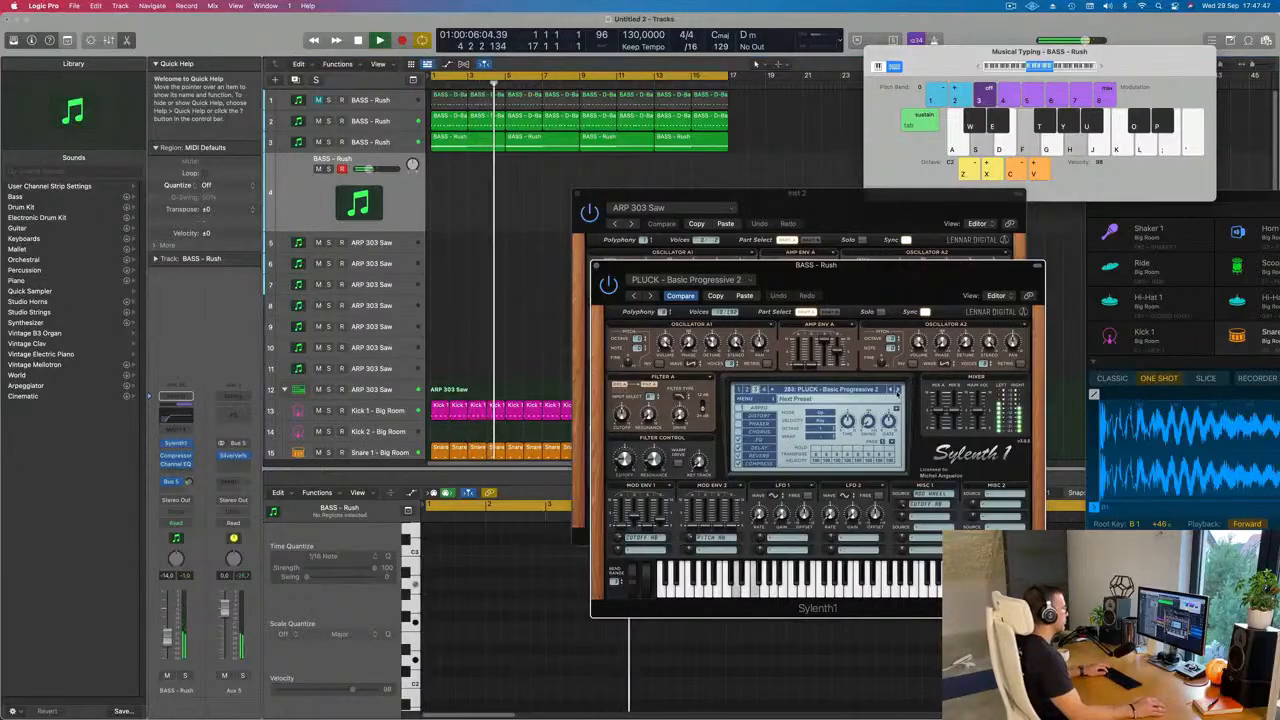
click(897, 390)
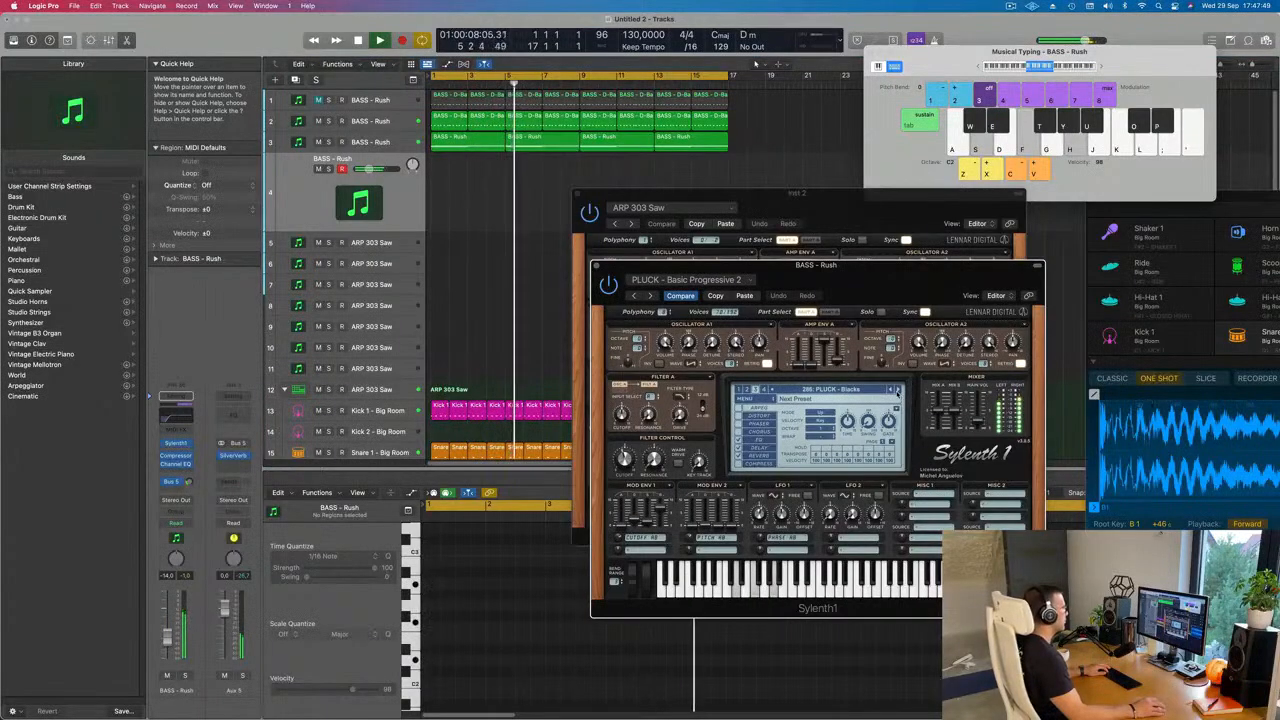
click(897, 390)
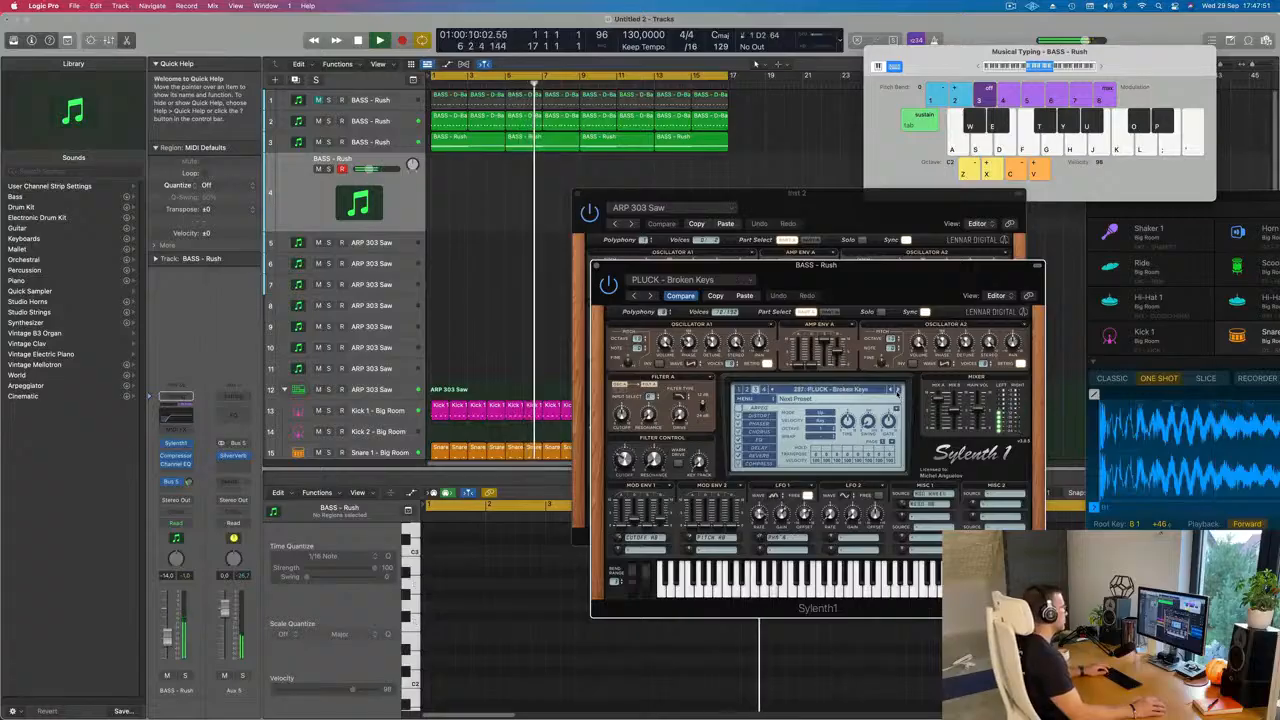
click(897, 390)
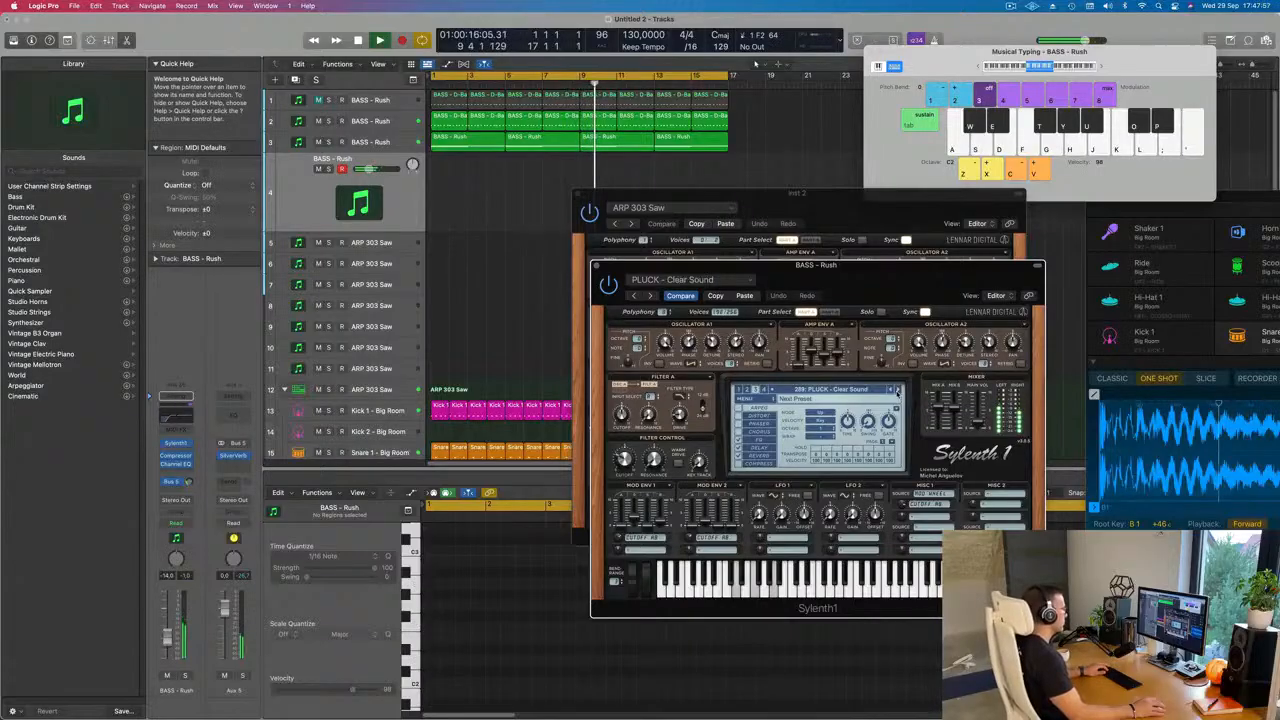
click(897, 390)
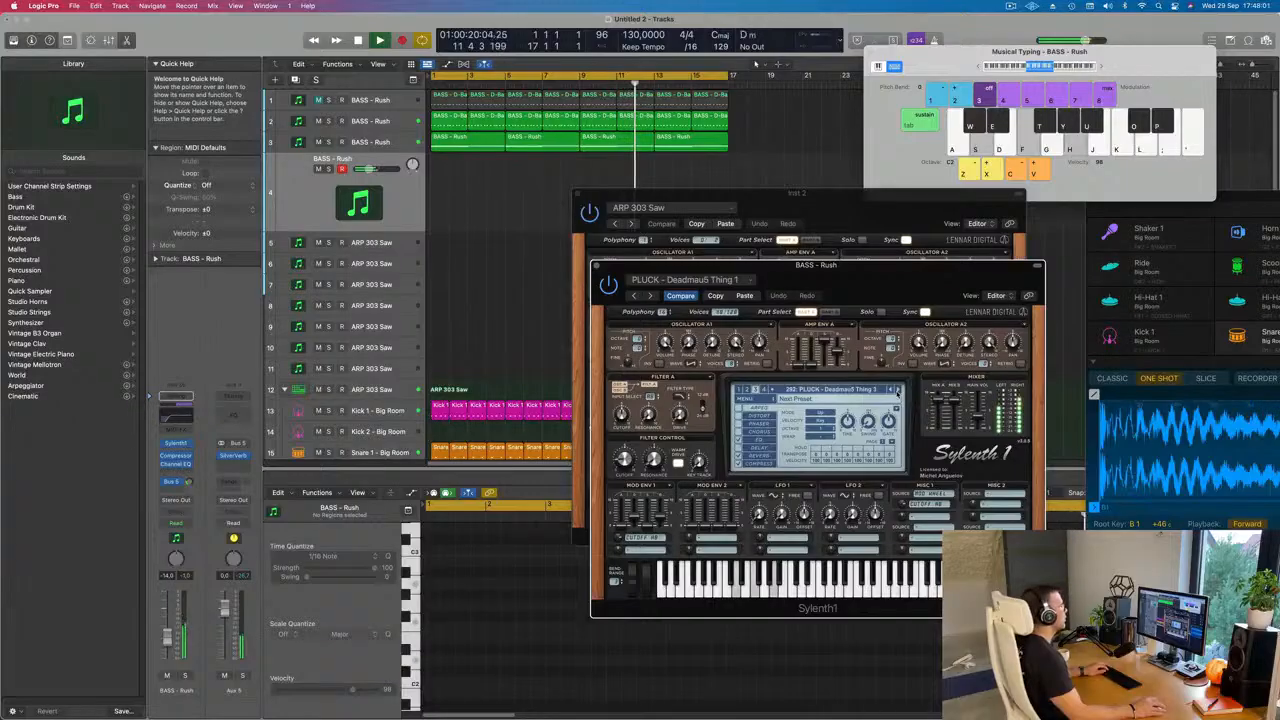
click(897, 390)
click(897, 390)
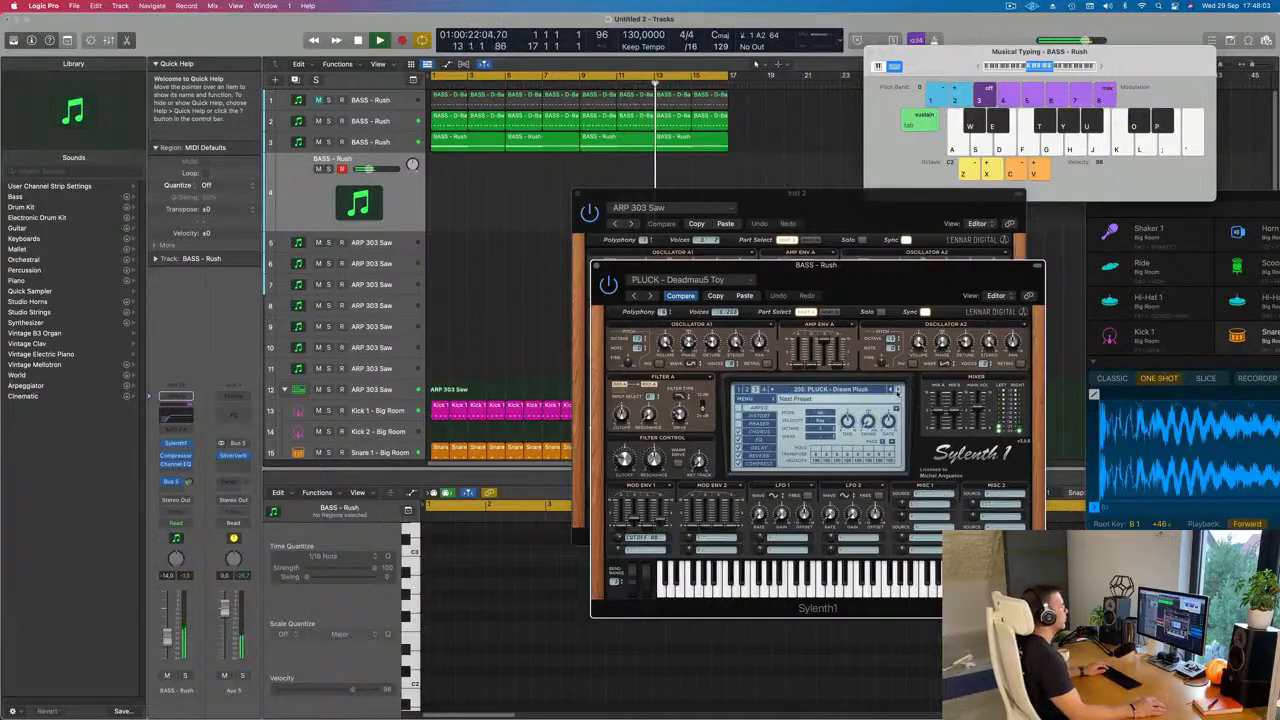
click(897, 390)
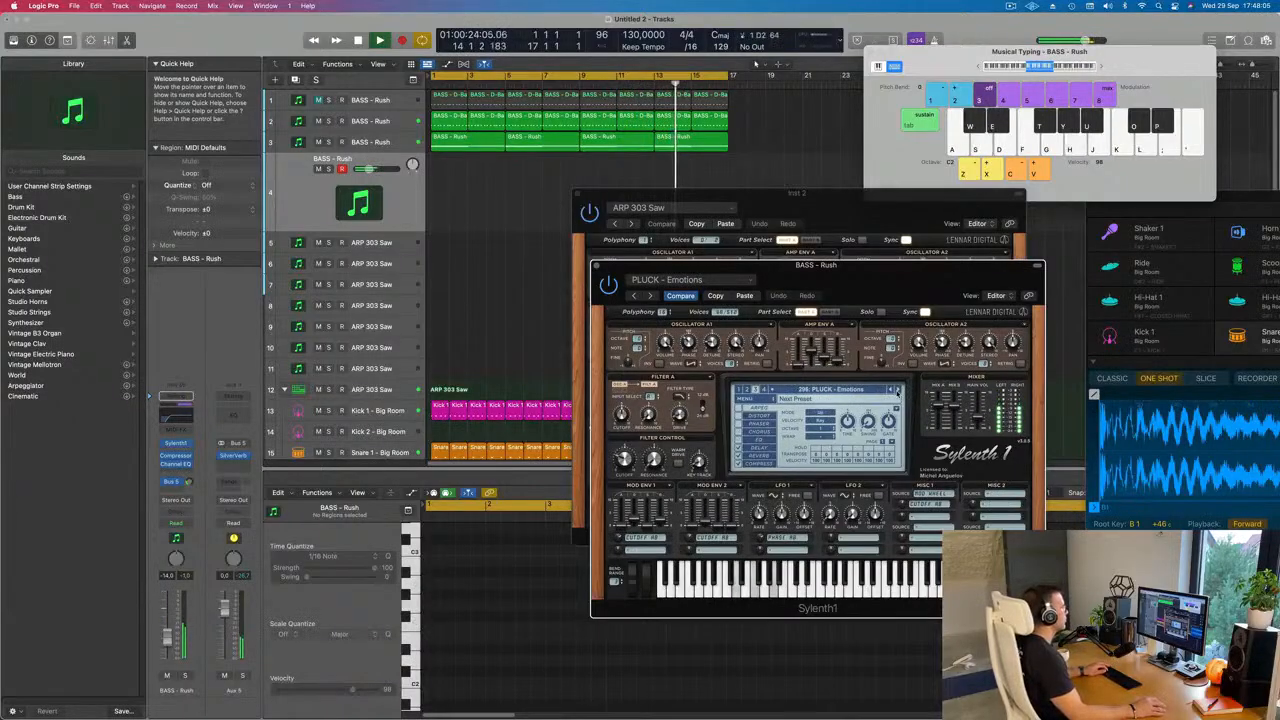
click(897, 390)
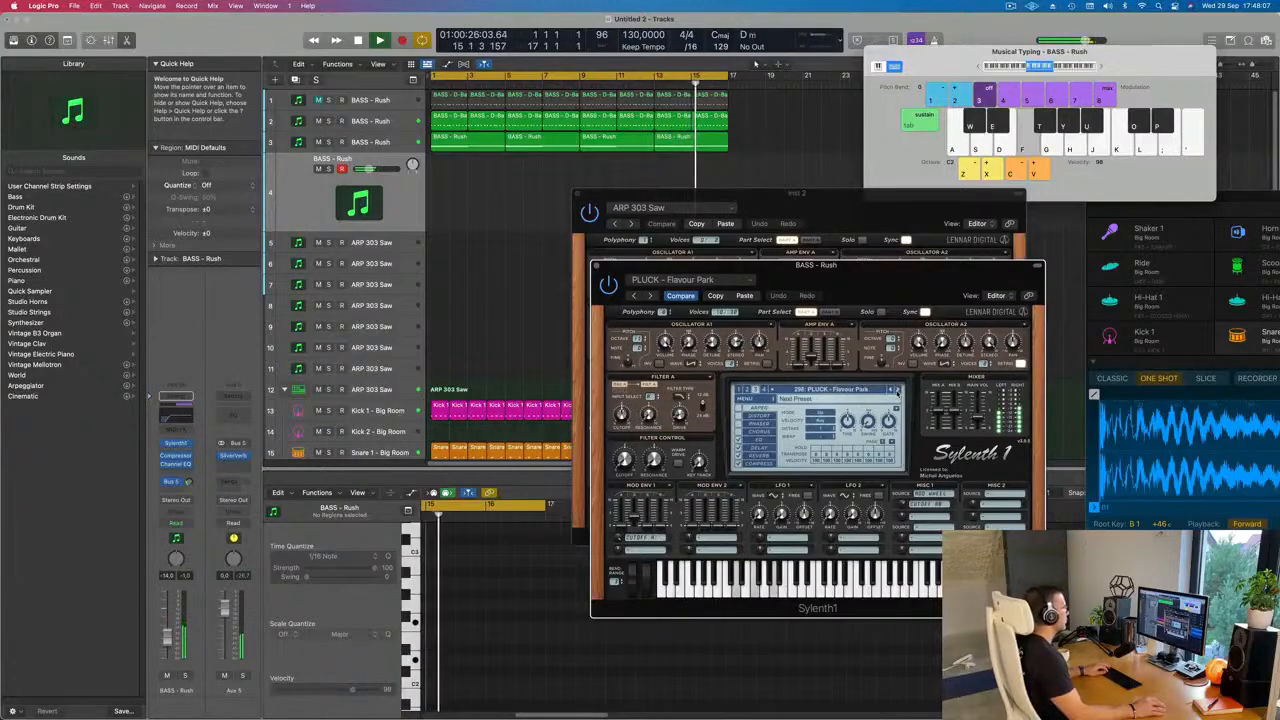
click(897, 391)
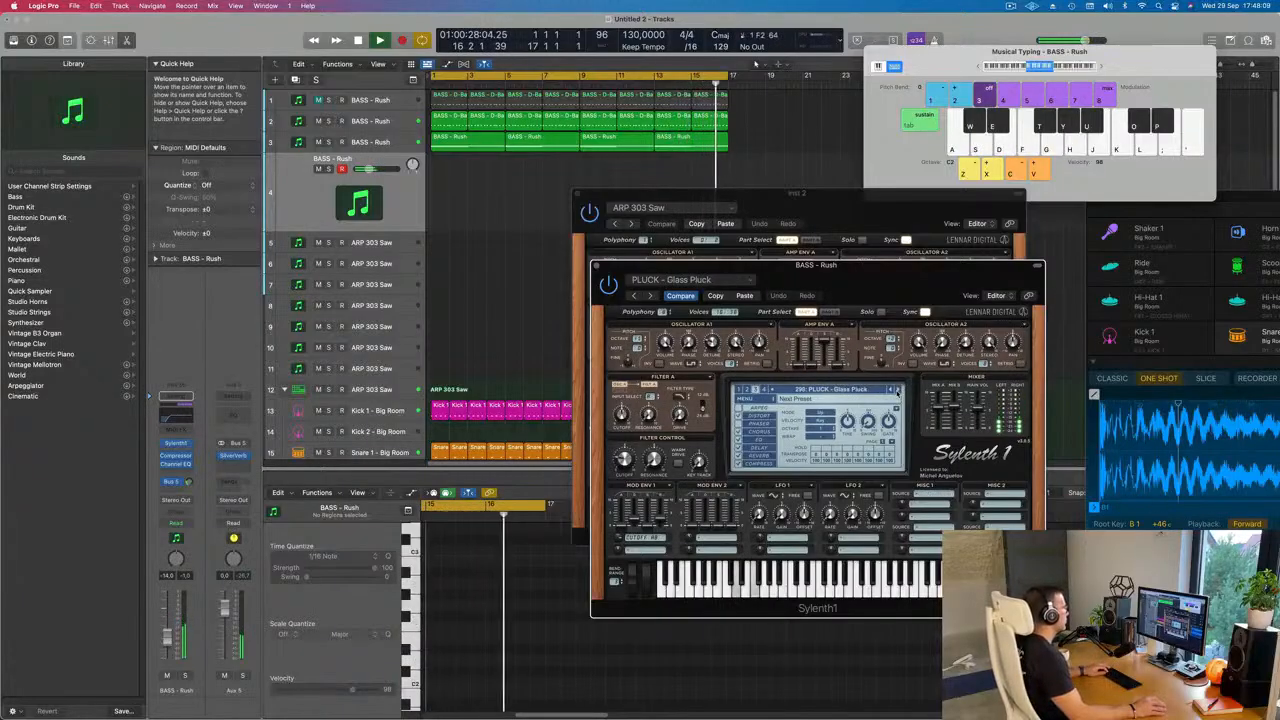
click(897, 391)
click(897, 391)
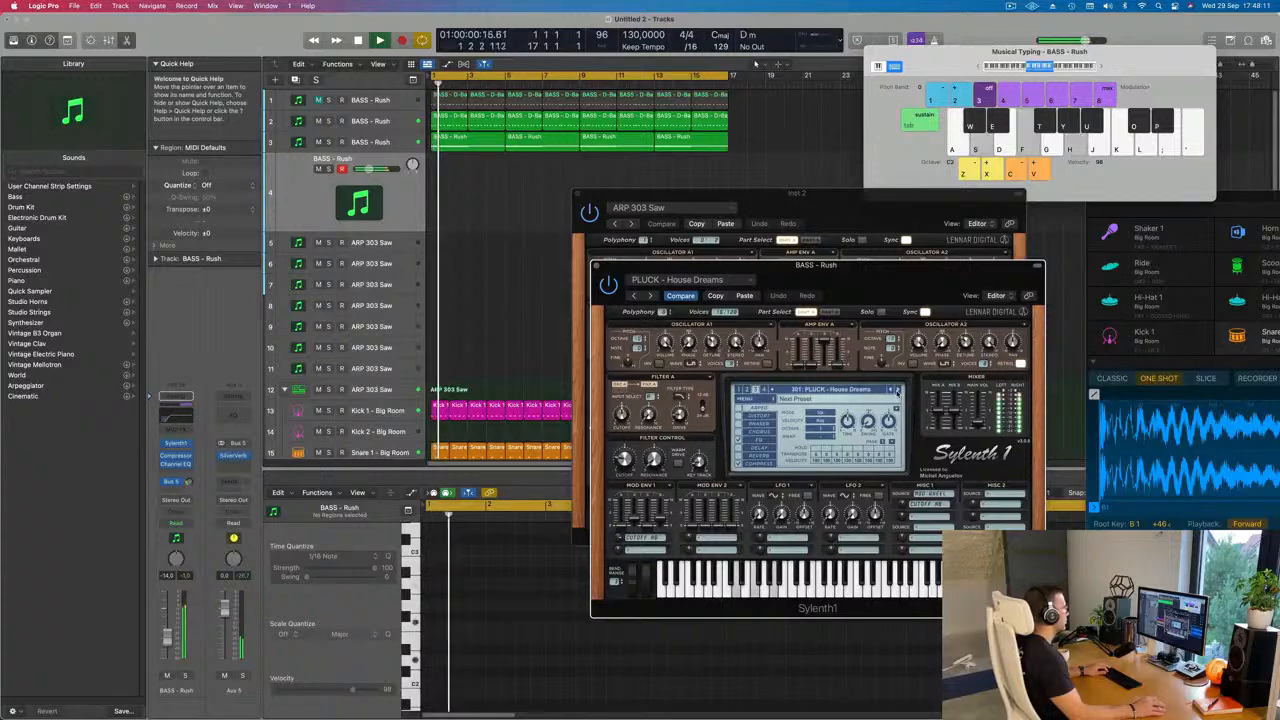
click(897, 391)
click(897, 391)
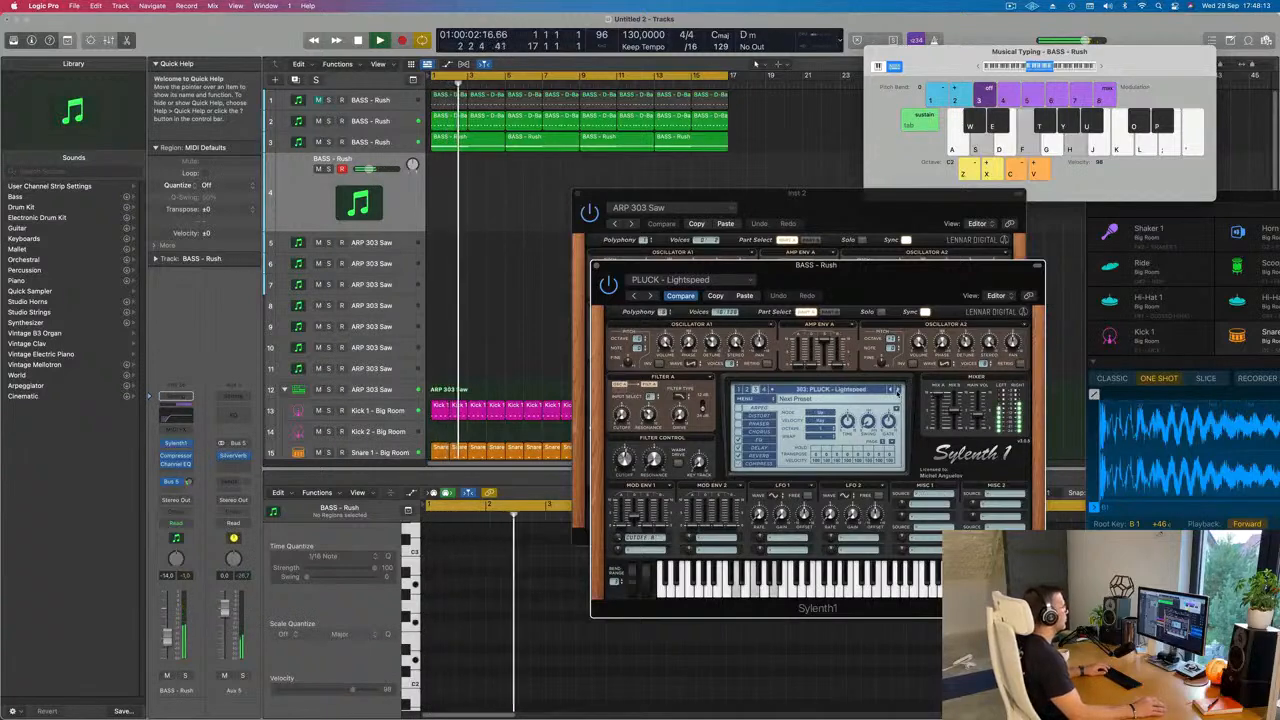
click(897, 391)
click(897, 391)
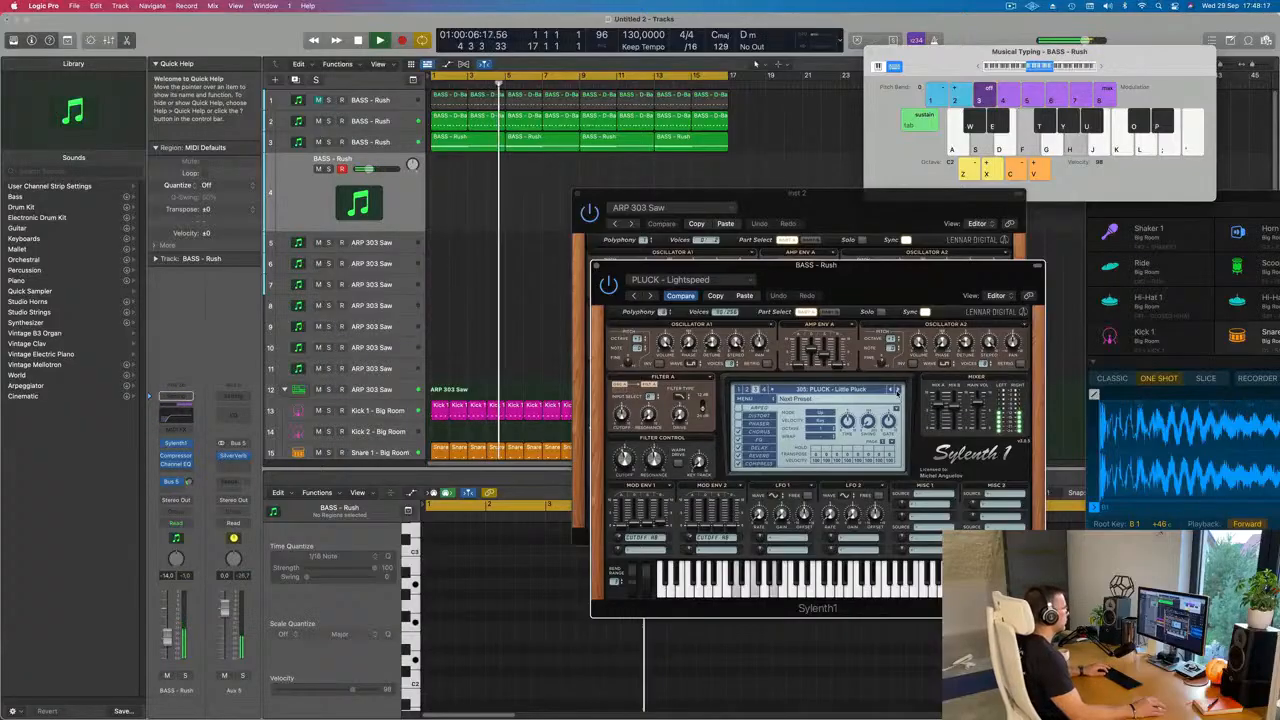
Step: Switch Sylenth1 to its second preset bank to load LEAD - Home, and look through the list of lead presets
click(836, 392)
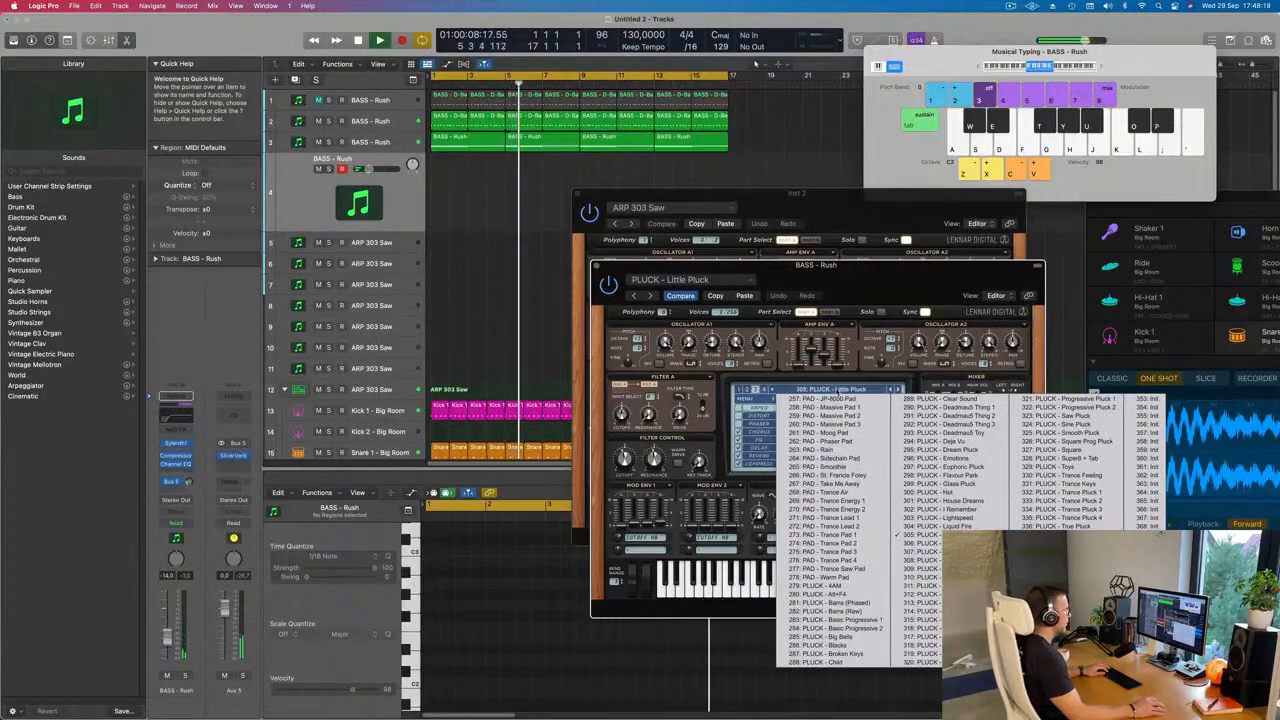
click(747, 391)
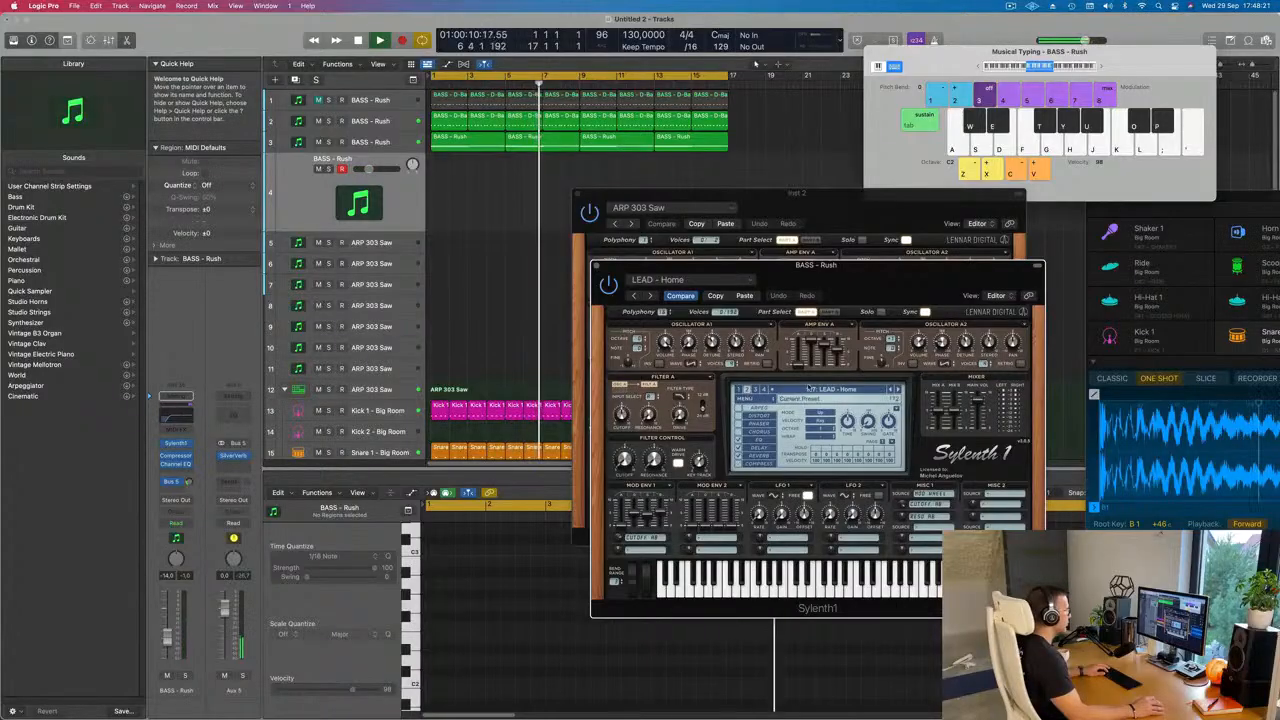
click(810, 391)
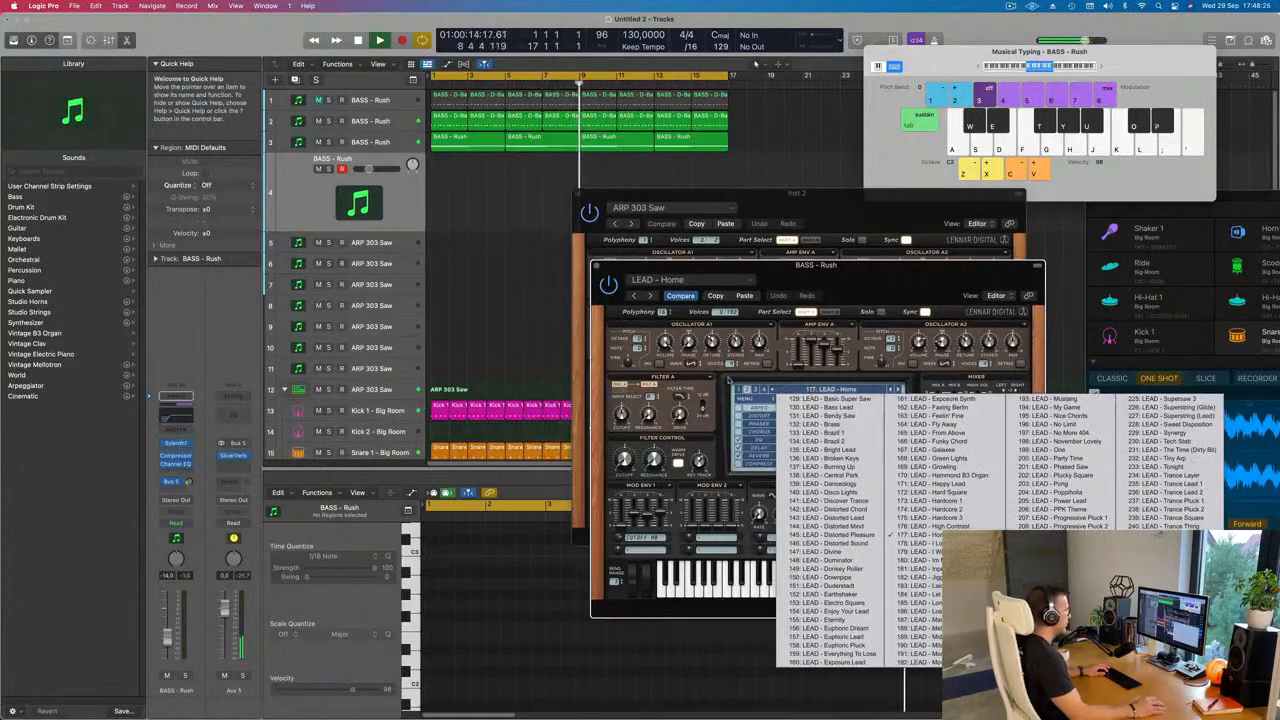
click(728, 380)
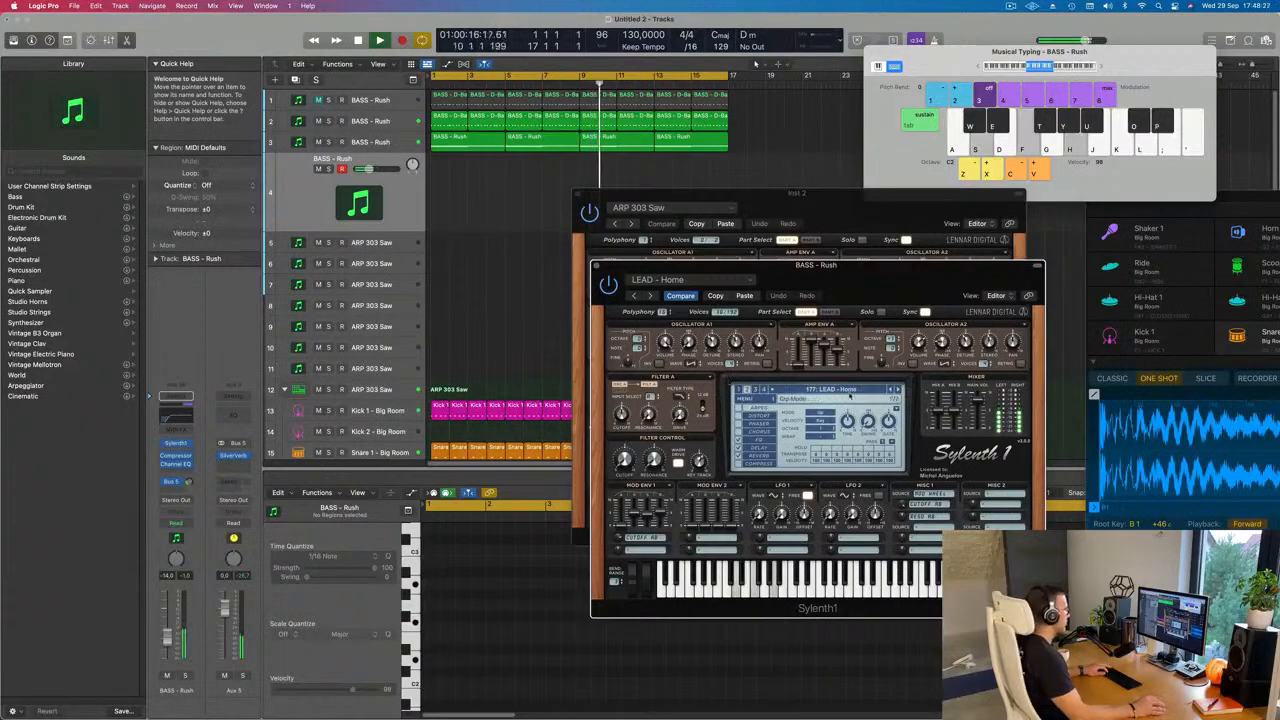
Step: Adjust the filter control cutoff of the LEAD - Home sound and set the track's volume to -11.0 dB
click(167, 638)
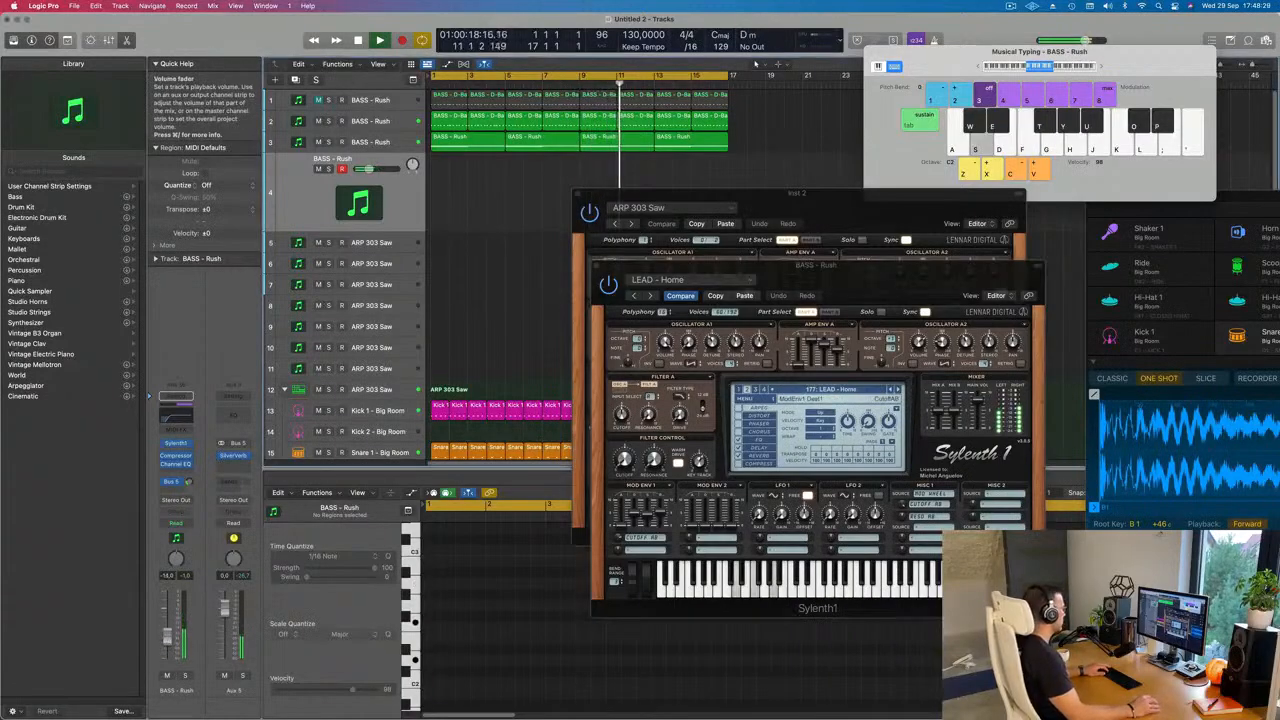
drag(167, 638, 167, 628)
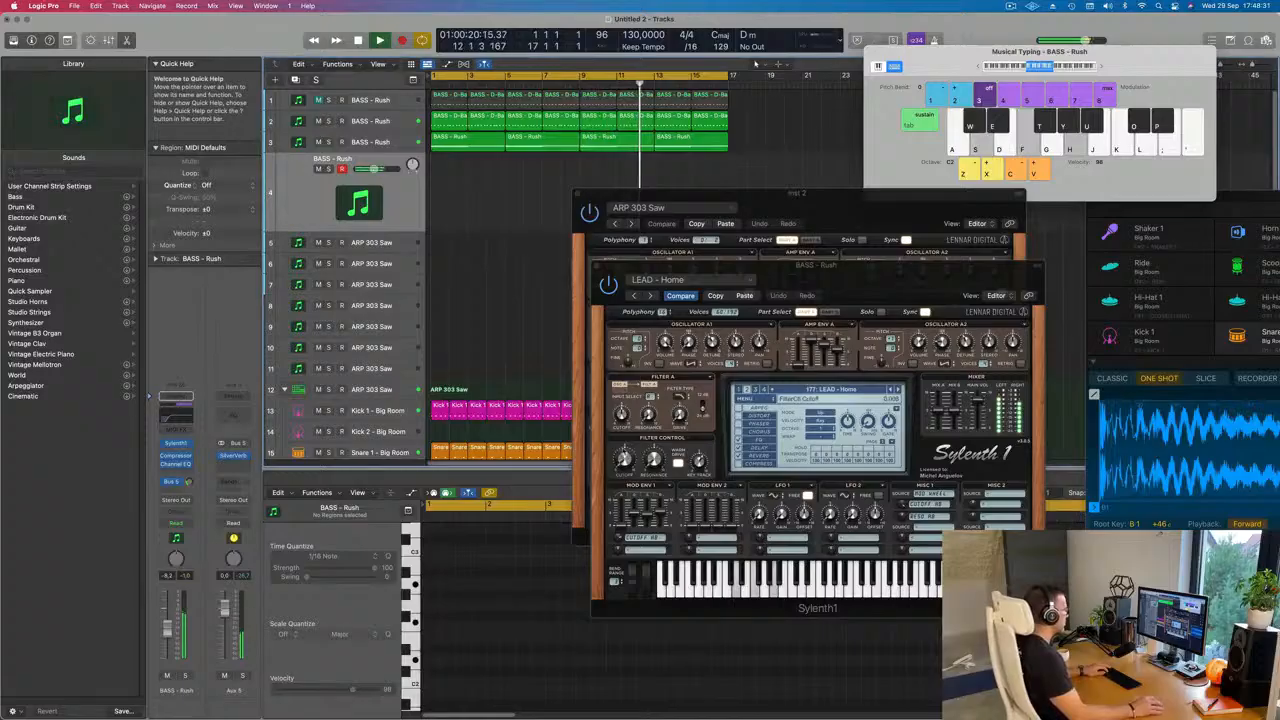
drag(625, 463, 625, 460)
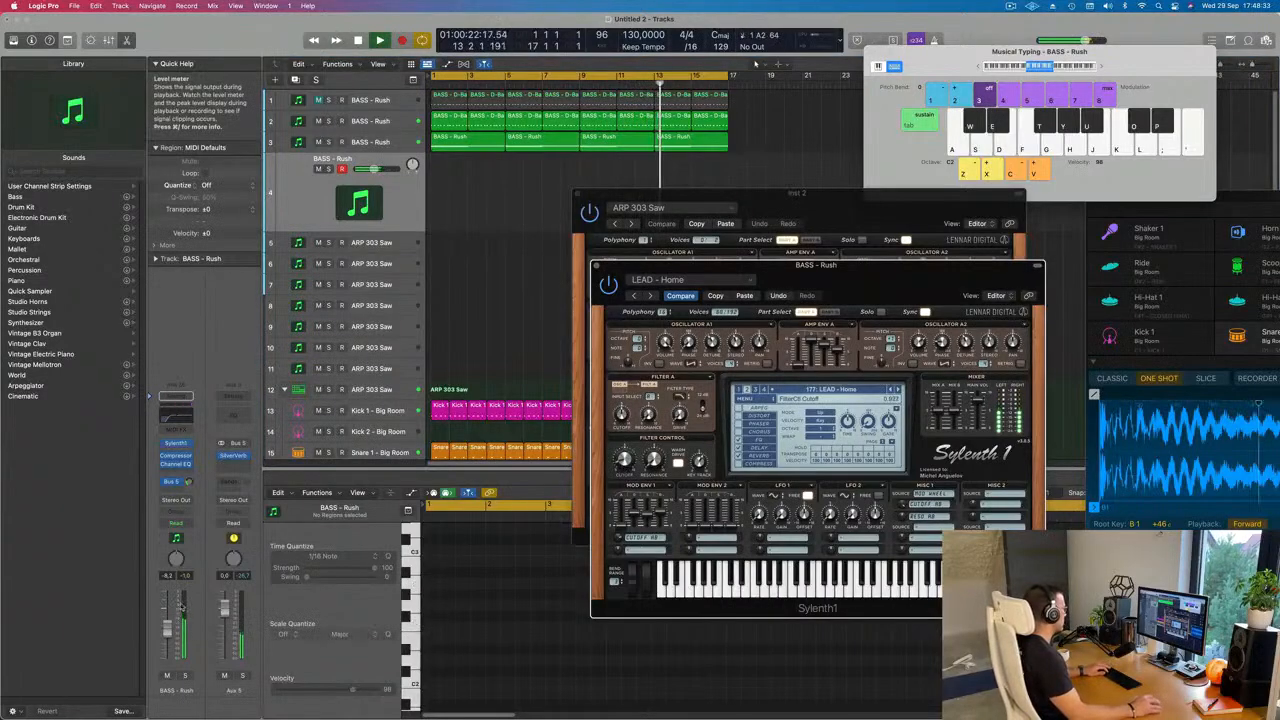
drag(167, 628, 167, 632)
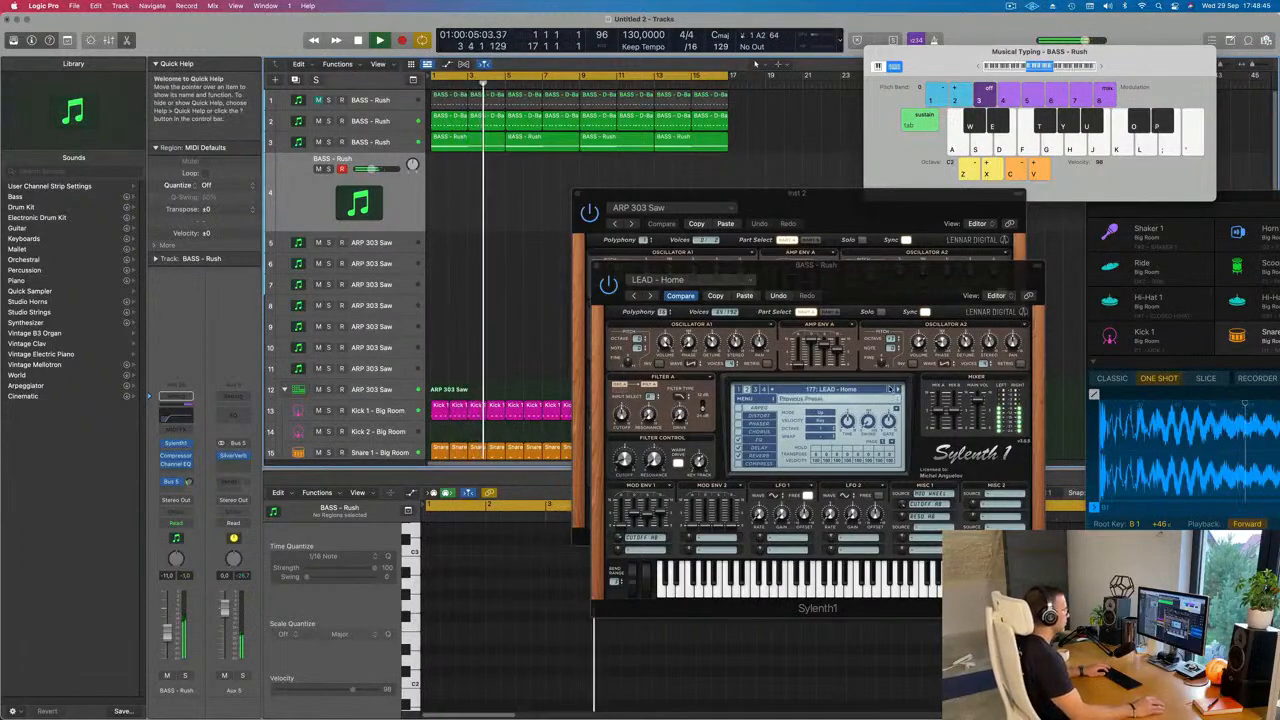
Step: Load LEAD - Basic Super Saw from the lead presets and step forward from it to LEAD - Brass
click(892, 389)
click(848, 390)
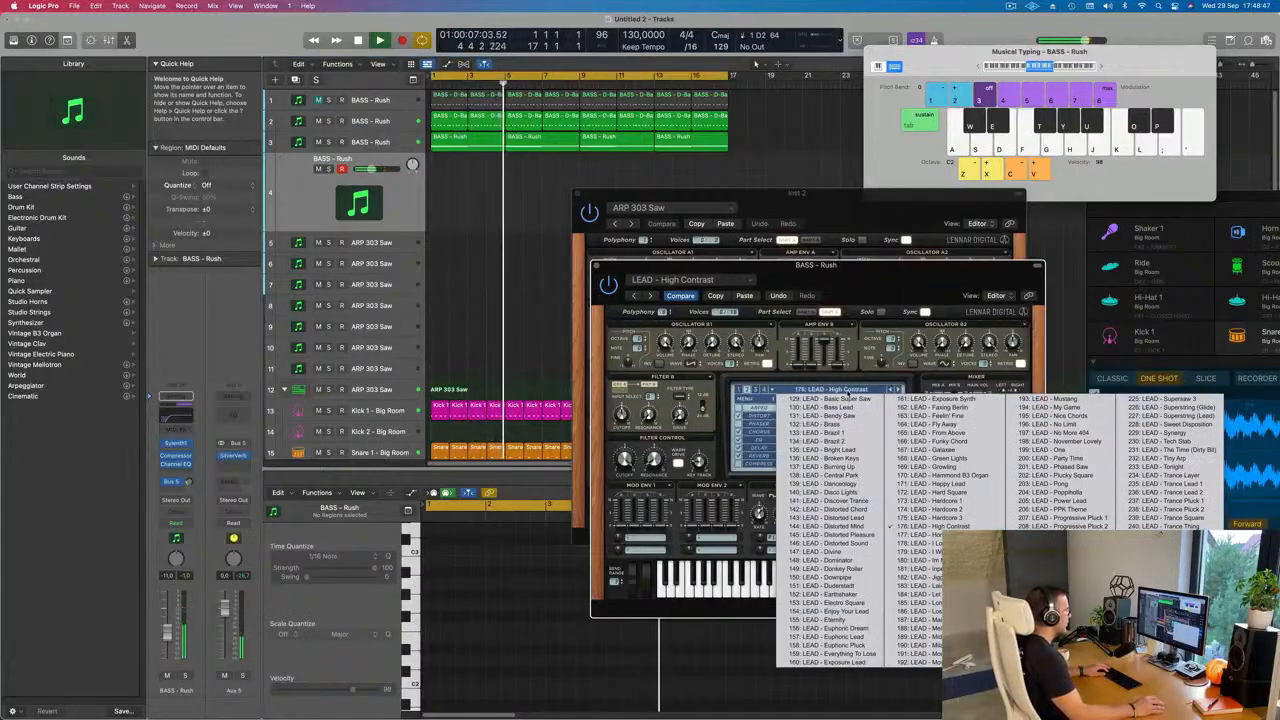
click(845, 399)
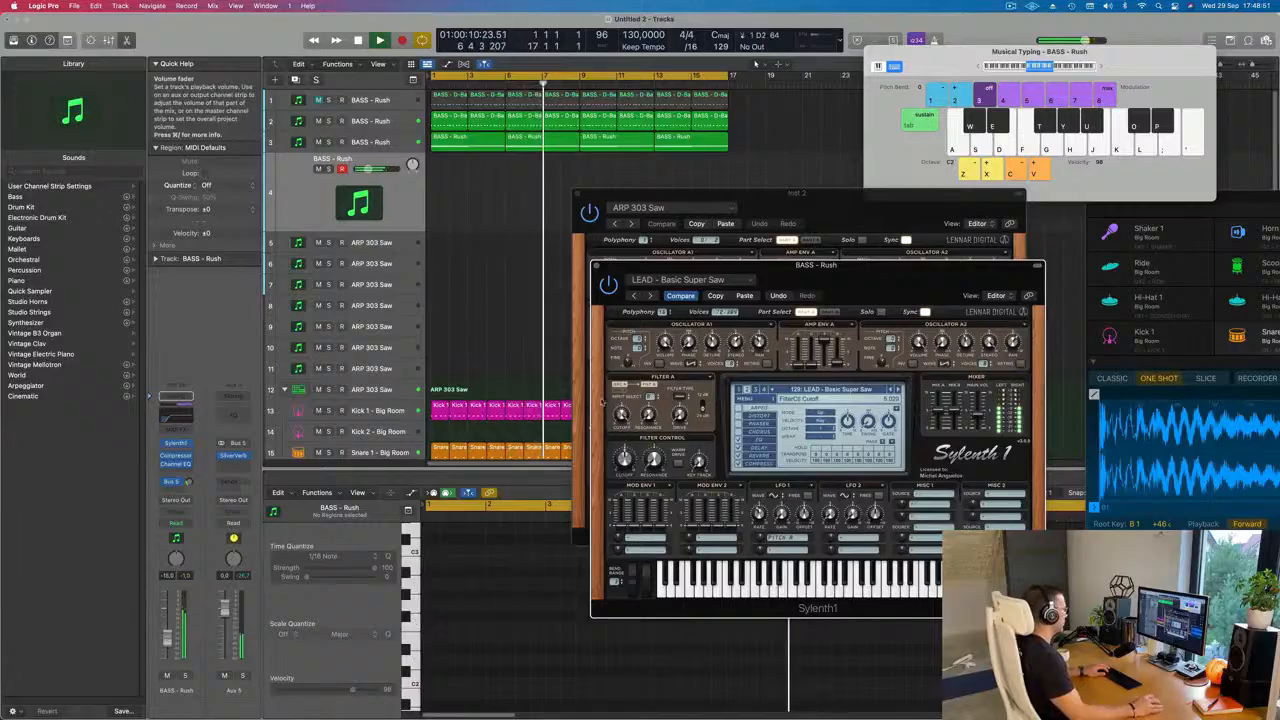
click(898, 390)
click(898, 390)
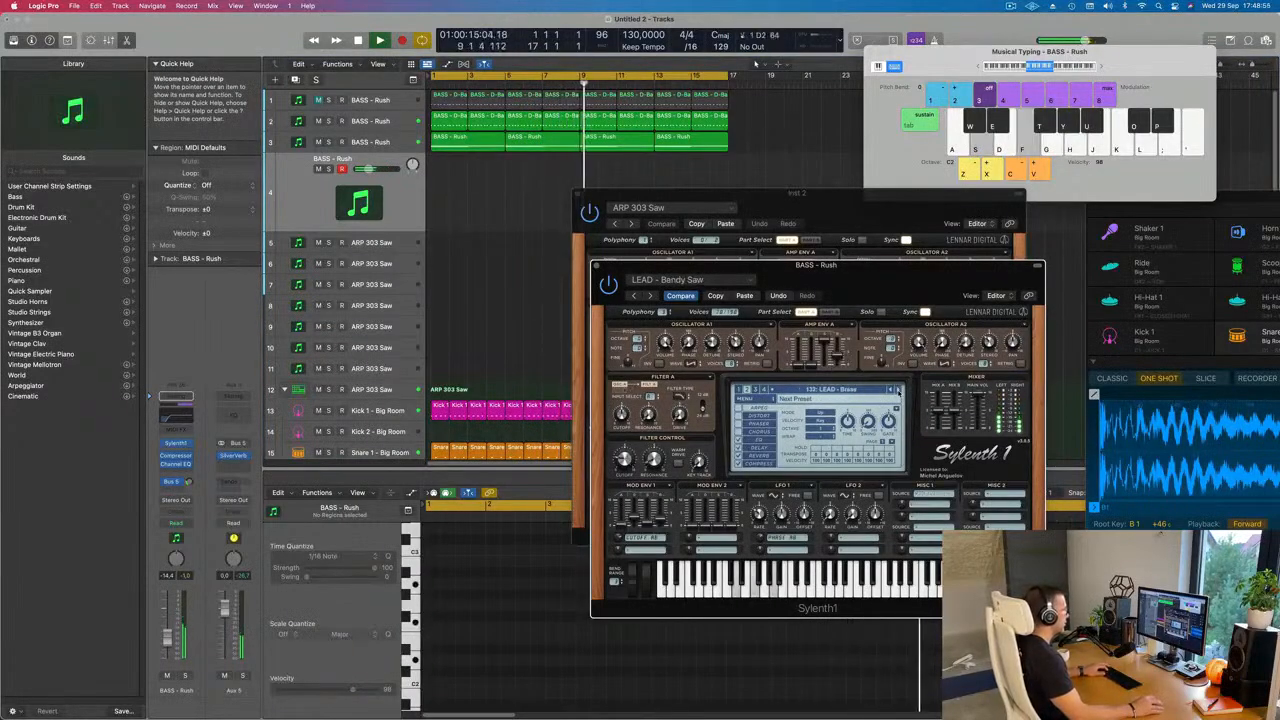
Step: Raise the brass lead track's volume and set Sylenth1's filter control cutoff to 2.312
drag(167, 643, 166, 636)
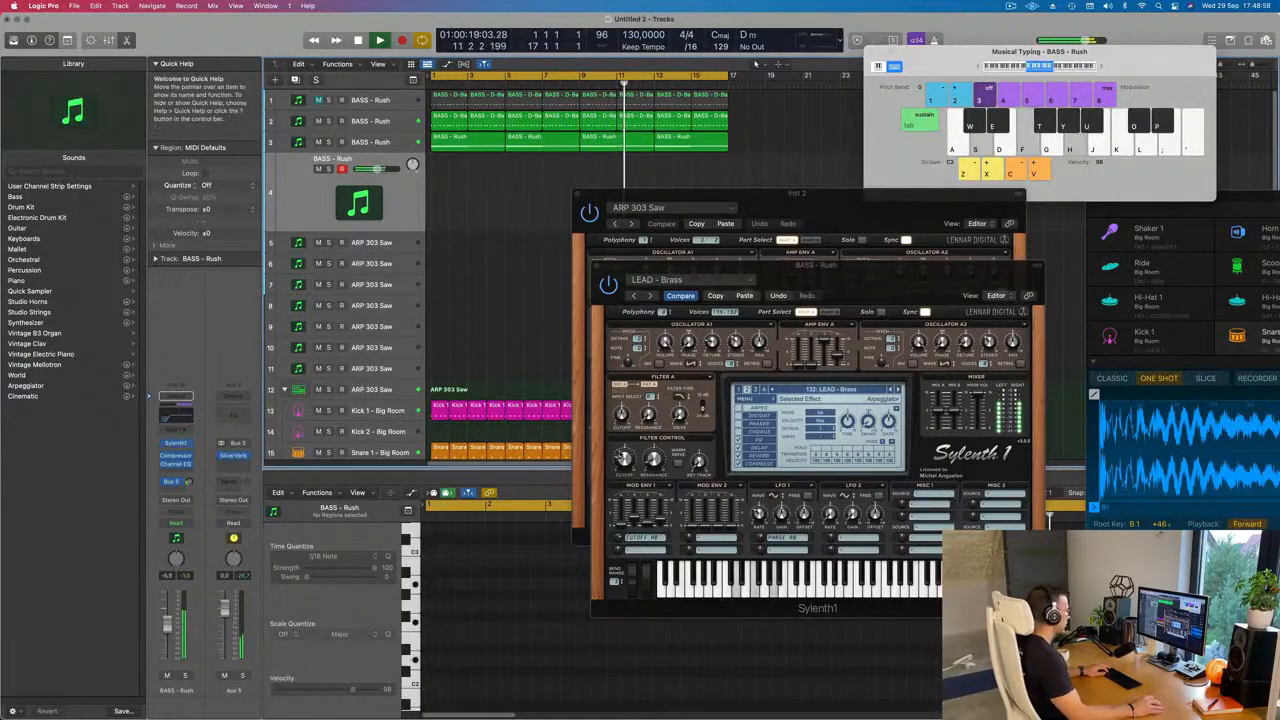
click(625, 459)
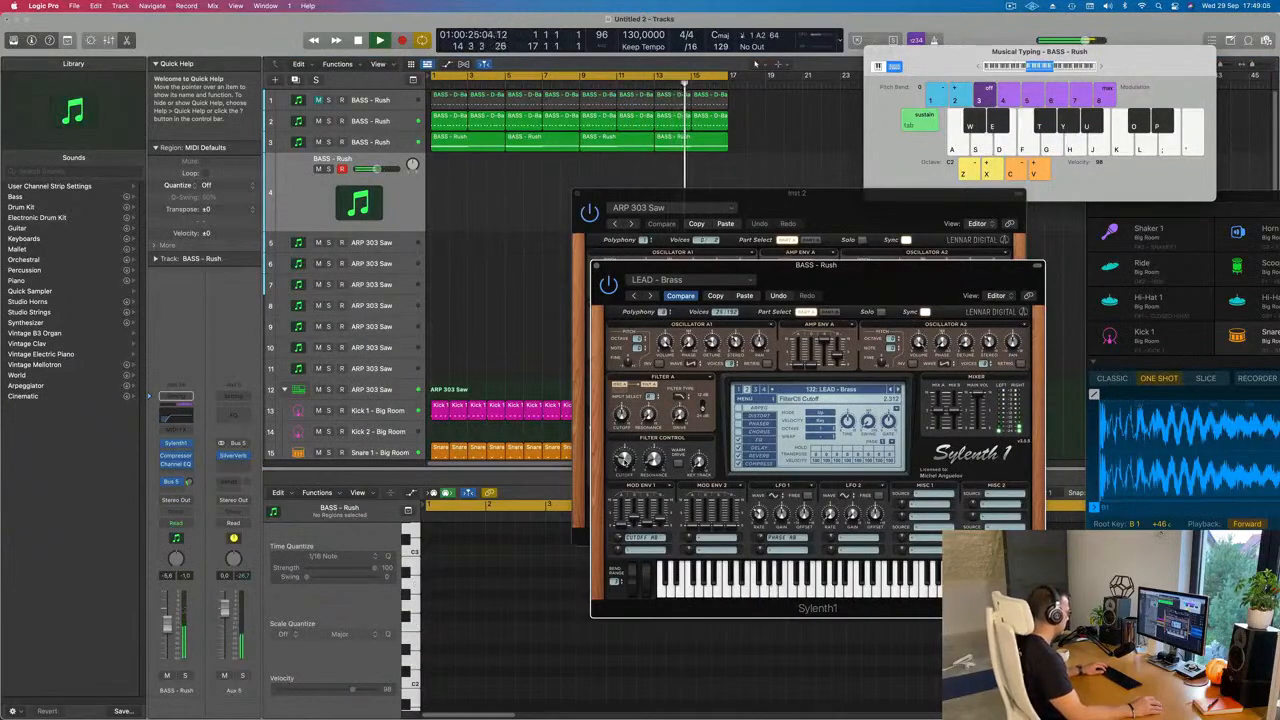
Step: Rehearse three-note chords such as C major, D minor and F major on the brass lead while the loop plays
key(a)
key(d)
key(g)
key(s)
key(f)
key(h)
key(s)
key(f)
key(h)
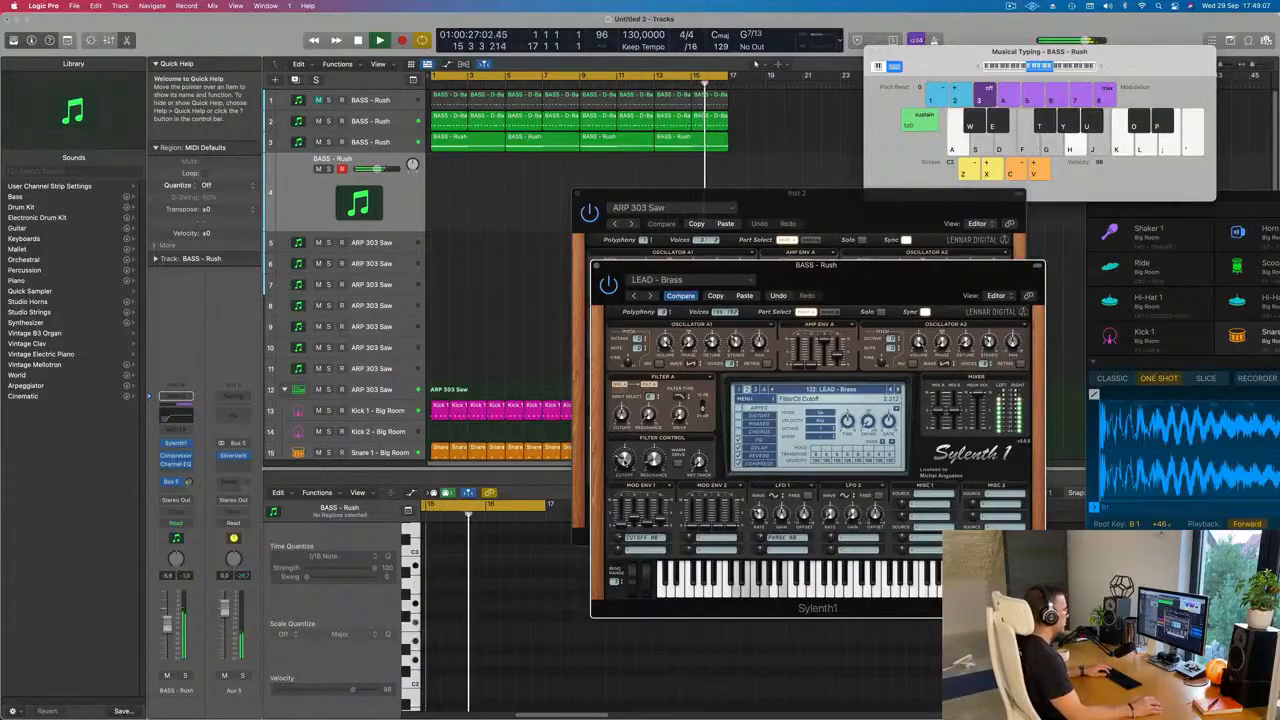
key(f)
key(h)
key(k)
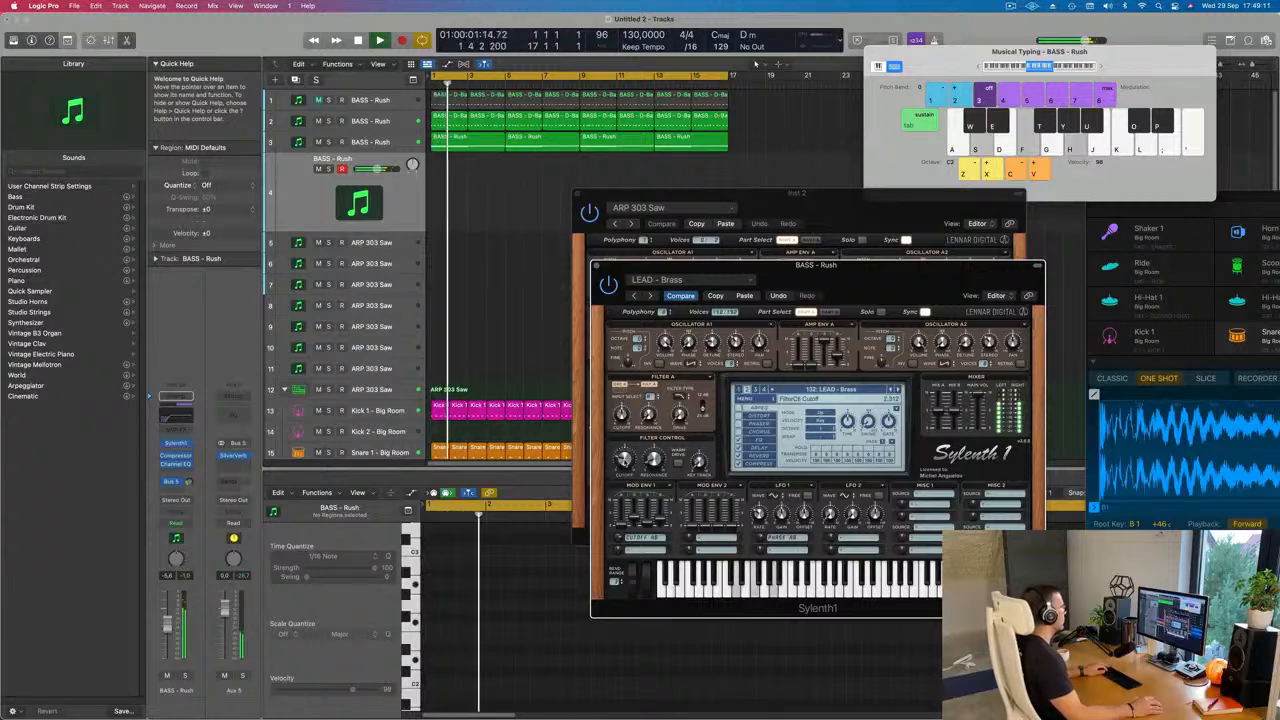
key(a)
key(d)
key(g)
key(s)
key(h)
key(f)
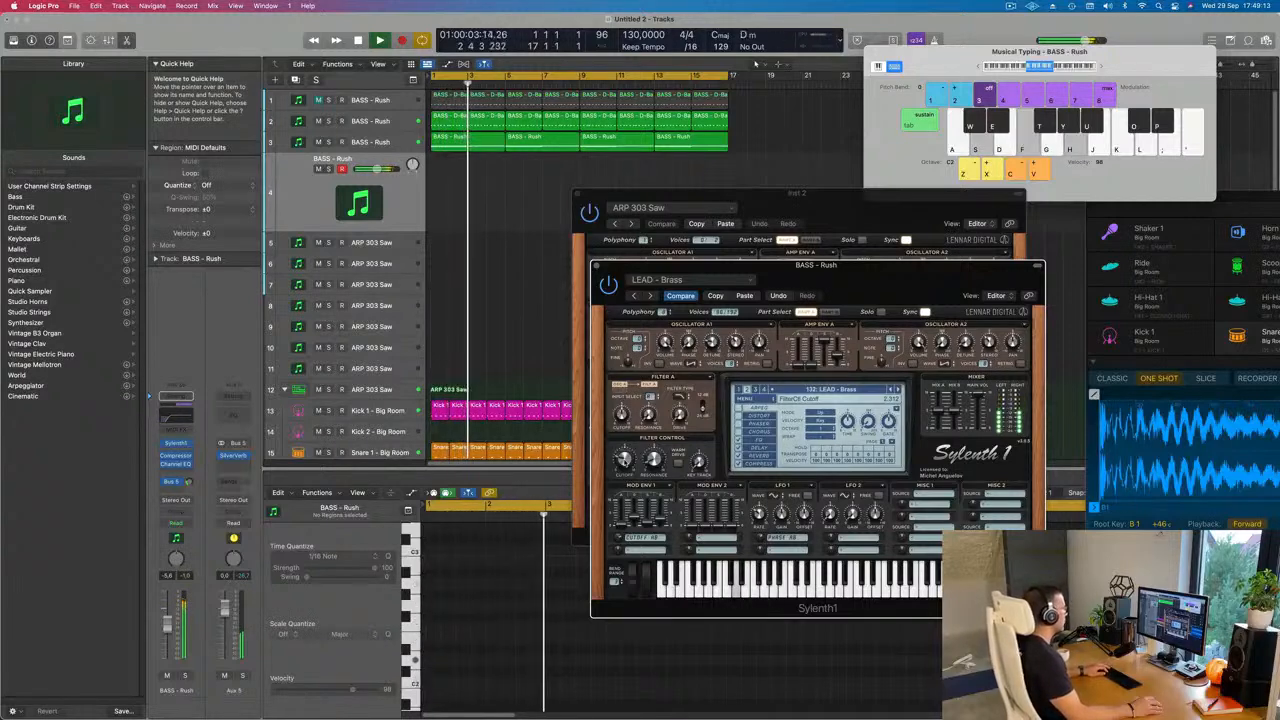
key(h)
key(f)
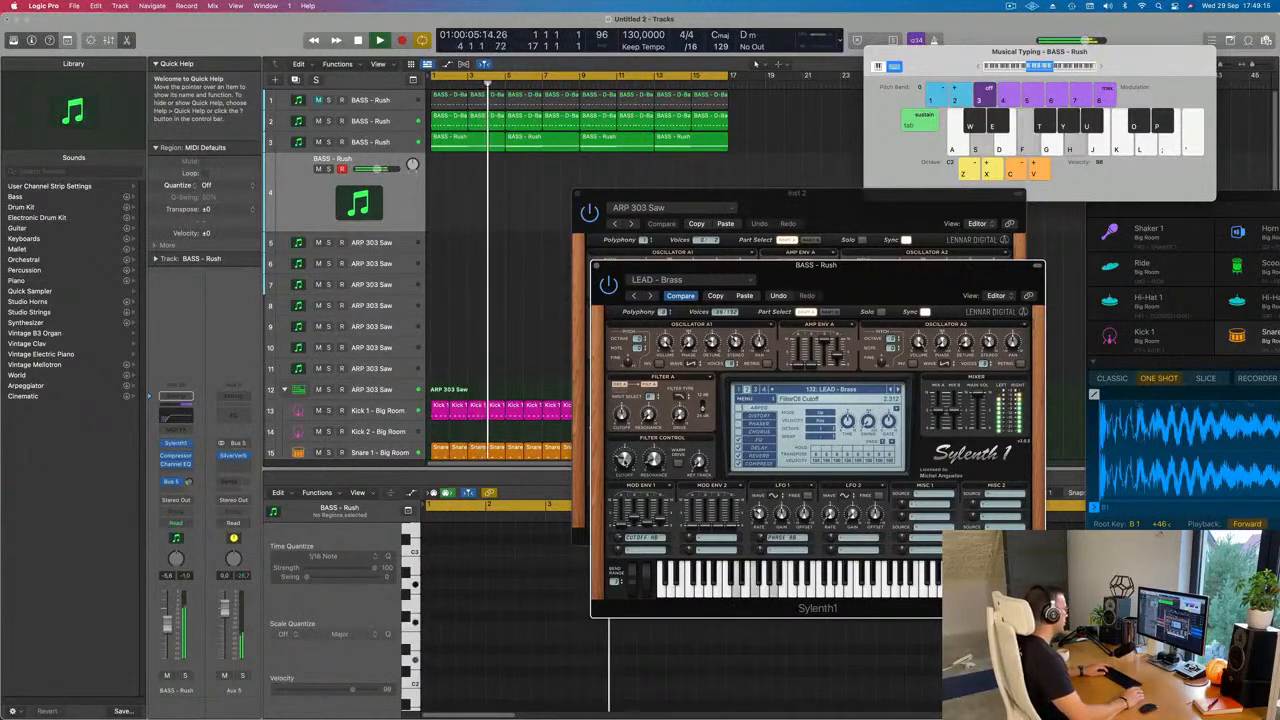
Step: Record D minor, F major and E minor chord stabs on the brass lead track from bar 9, and stop during bar 11
key(r)
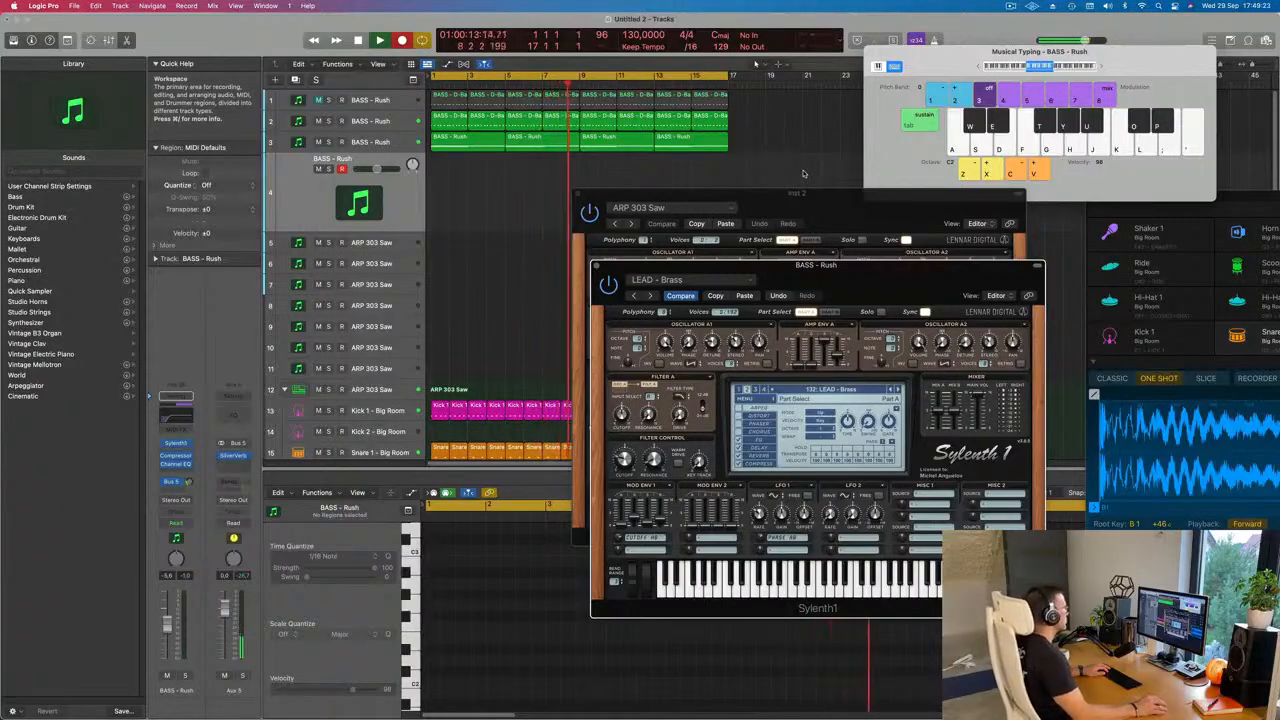
key(s)
key(f)
key(h)
key(s)
key(f)
key(h)
key(s)
key(f)
key(h)
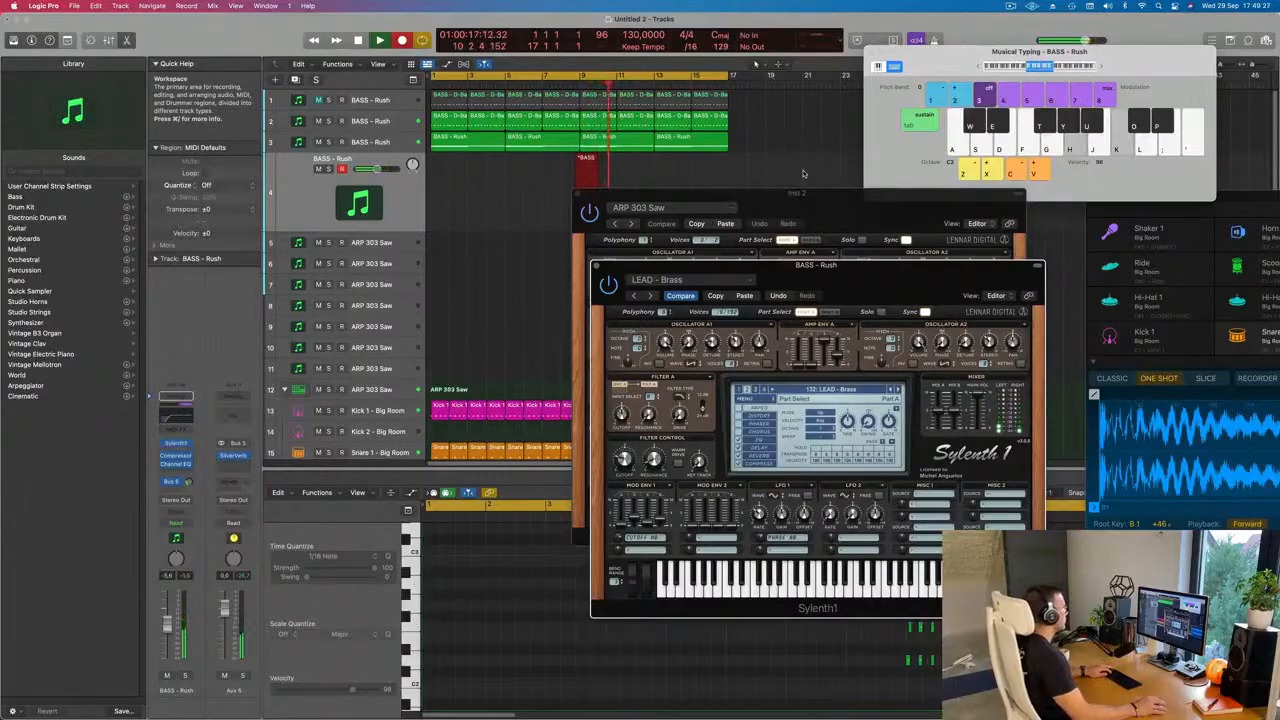
key(f)
key(h)
key(k)
key(f)
key(g)
key(j)
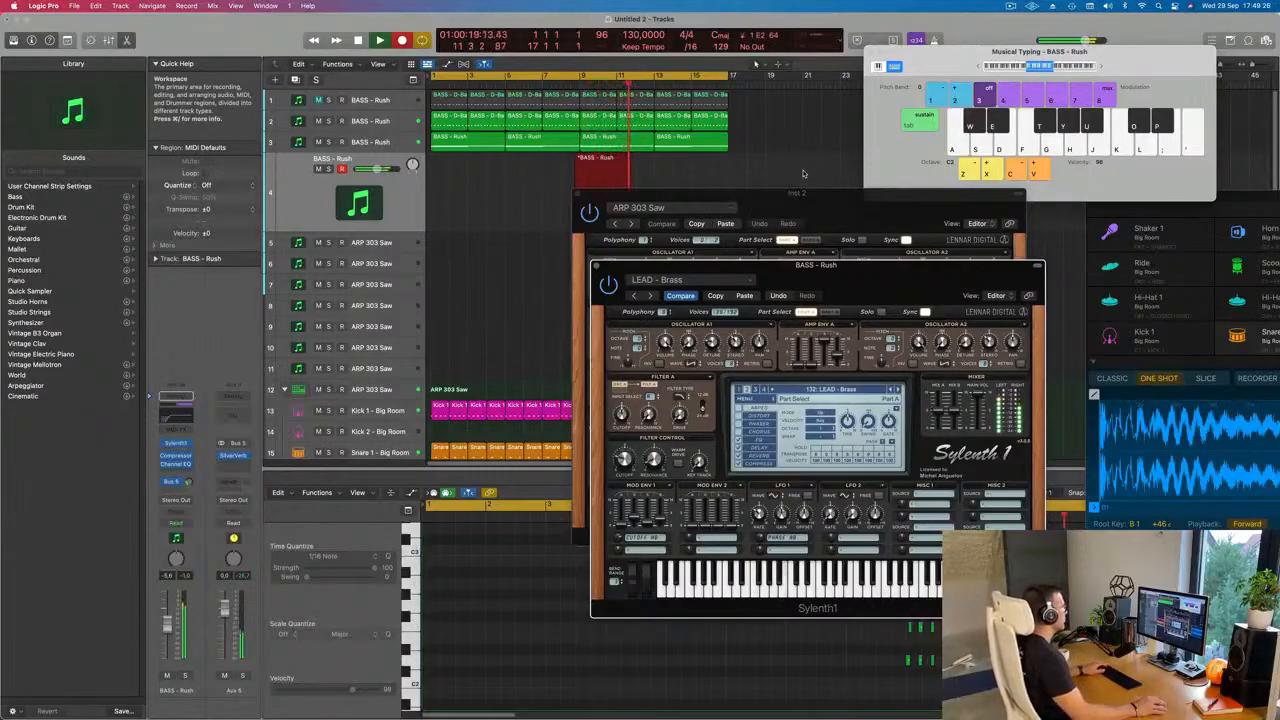
key(space)
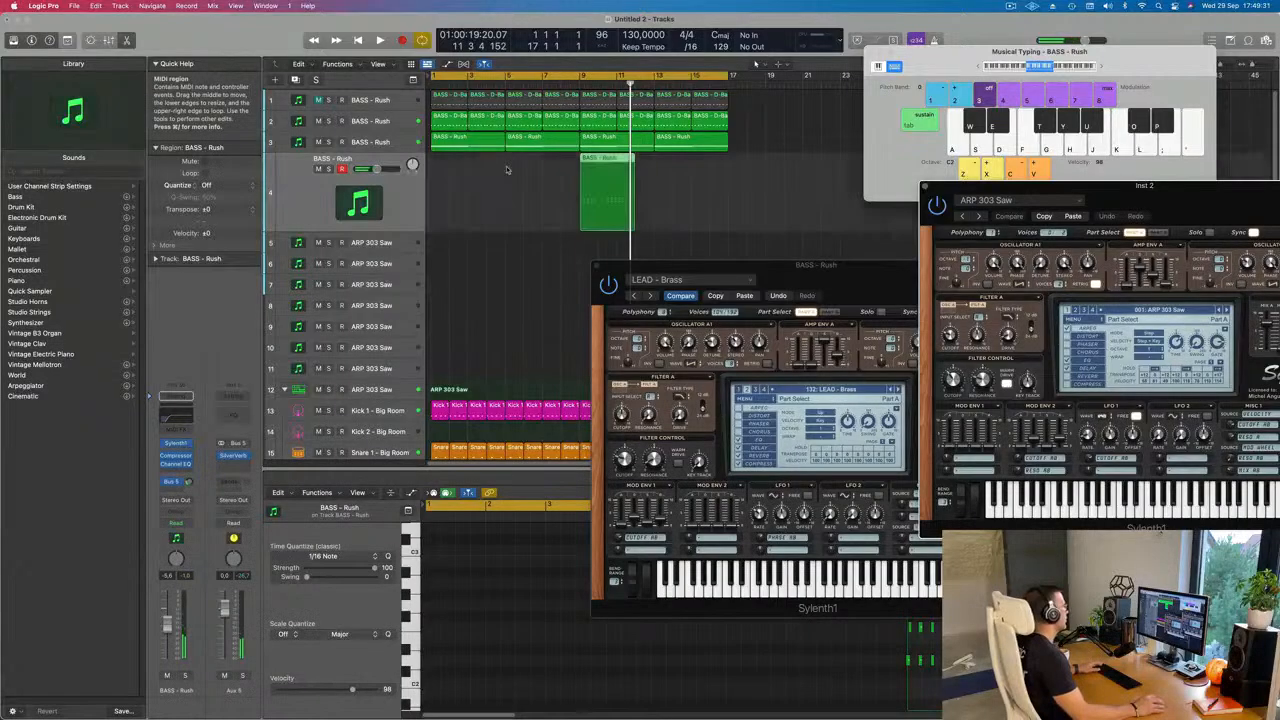
Step: Move the recorded chord region to bar 1, select all its notes in the Piano Roll, and play it back
drag(607, 157, 447, 174)
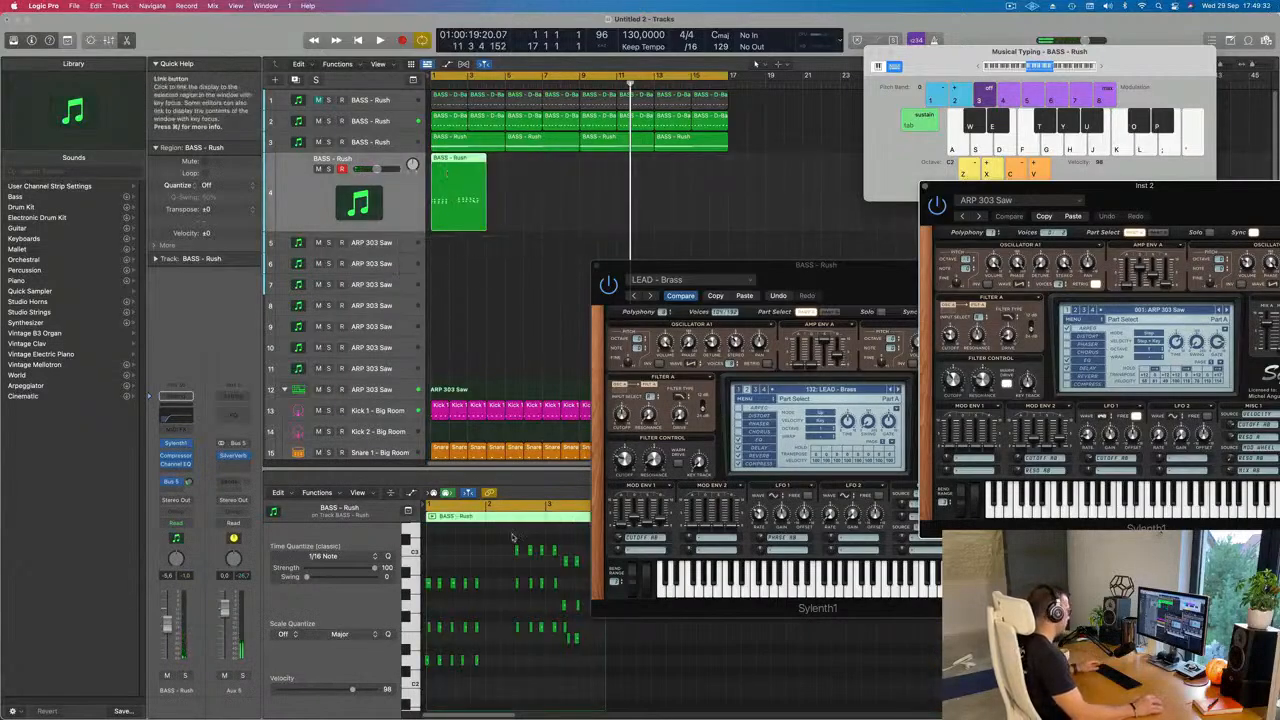
click(493, 580)
key(super+a)
key(space)
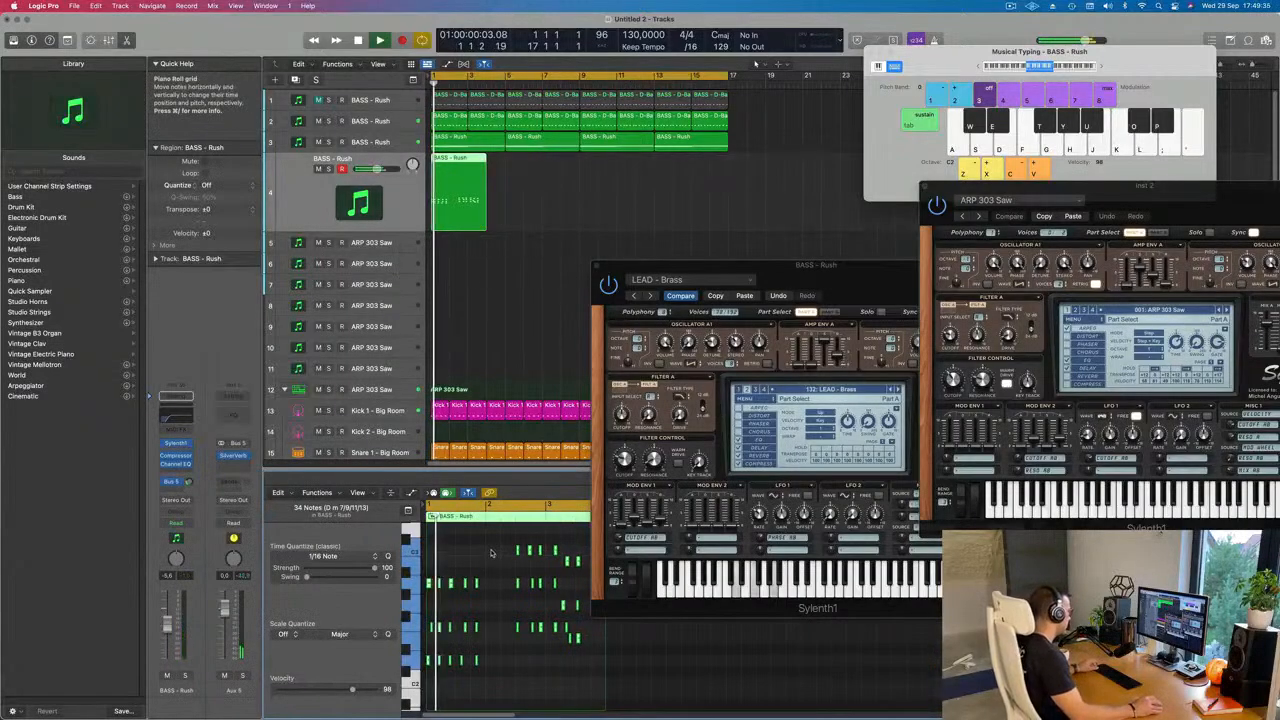
Step: Align the F2 and D2 notes of bar 1's fourth D minor stab with its top note and restart playback
scroll(492, 552, up, 3)
scroll(490, 600, up, 4)
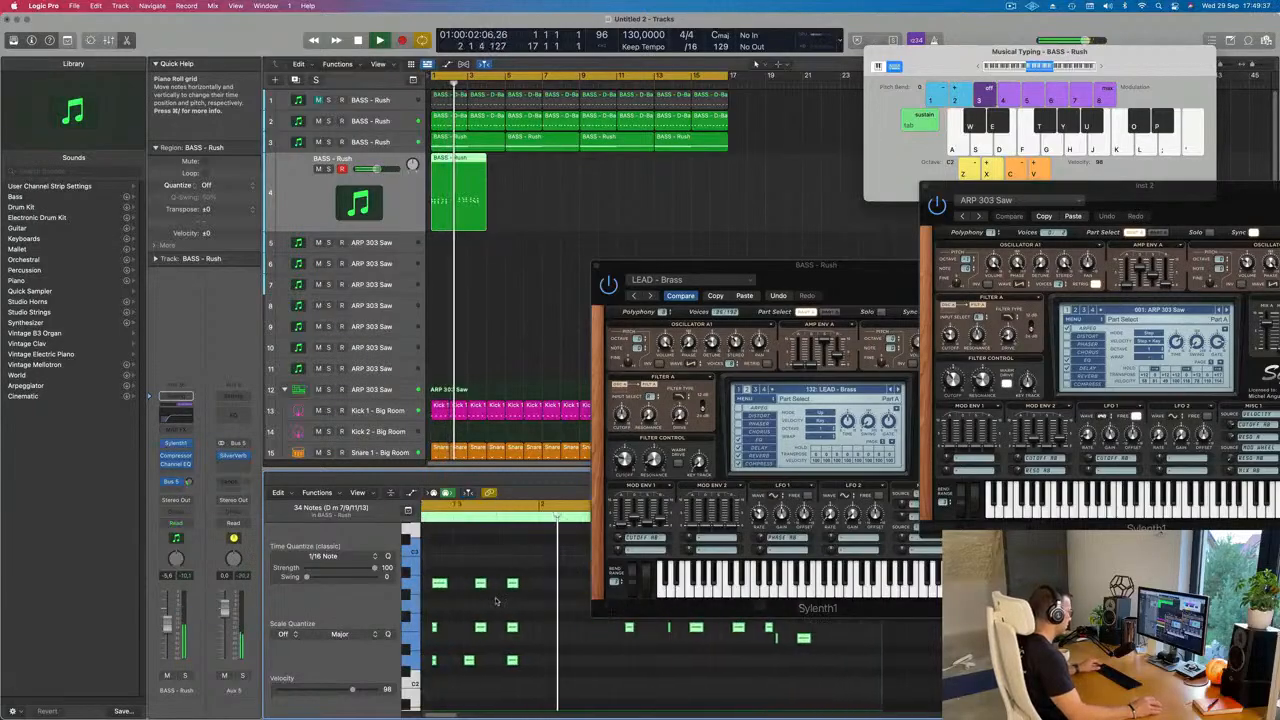
key(space)
drag(443, 609, 436, 641)
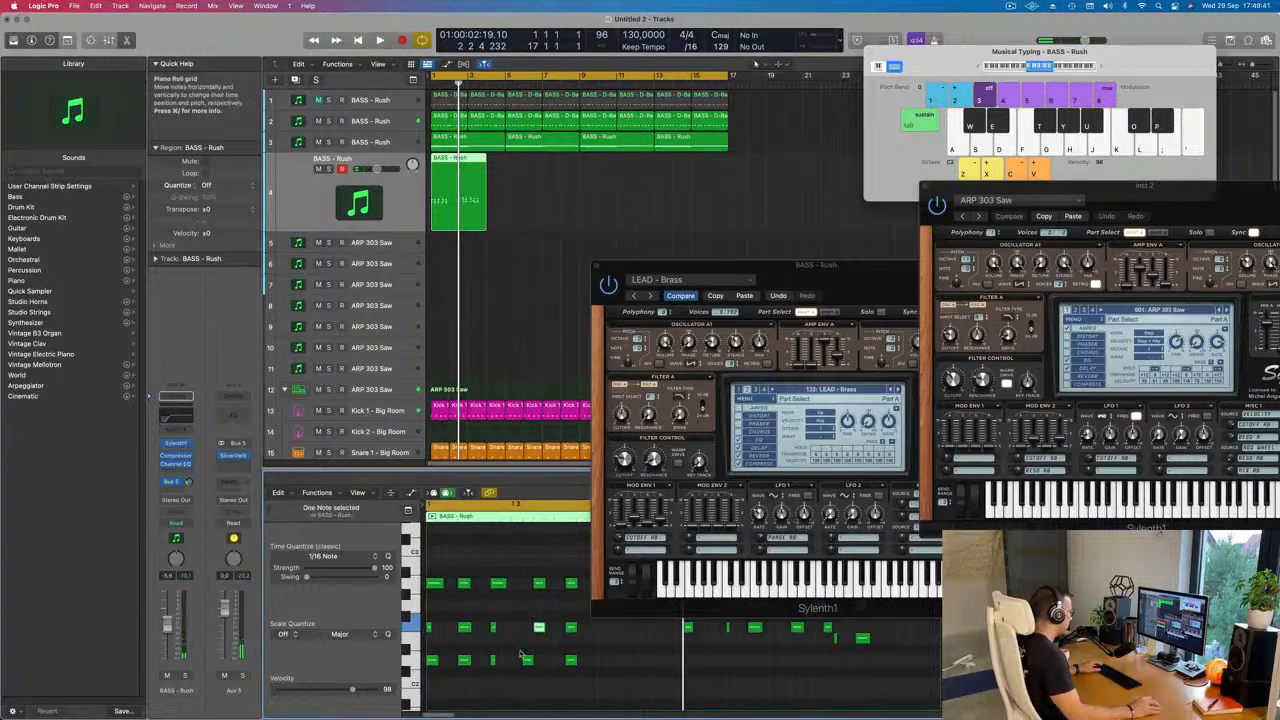
drag(530, 666, 541, 666)
key(space)
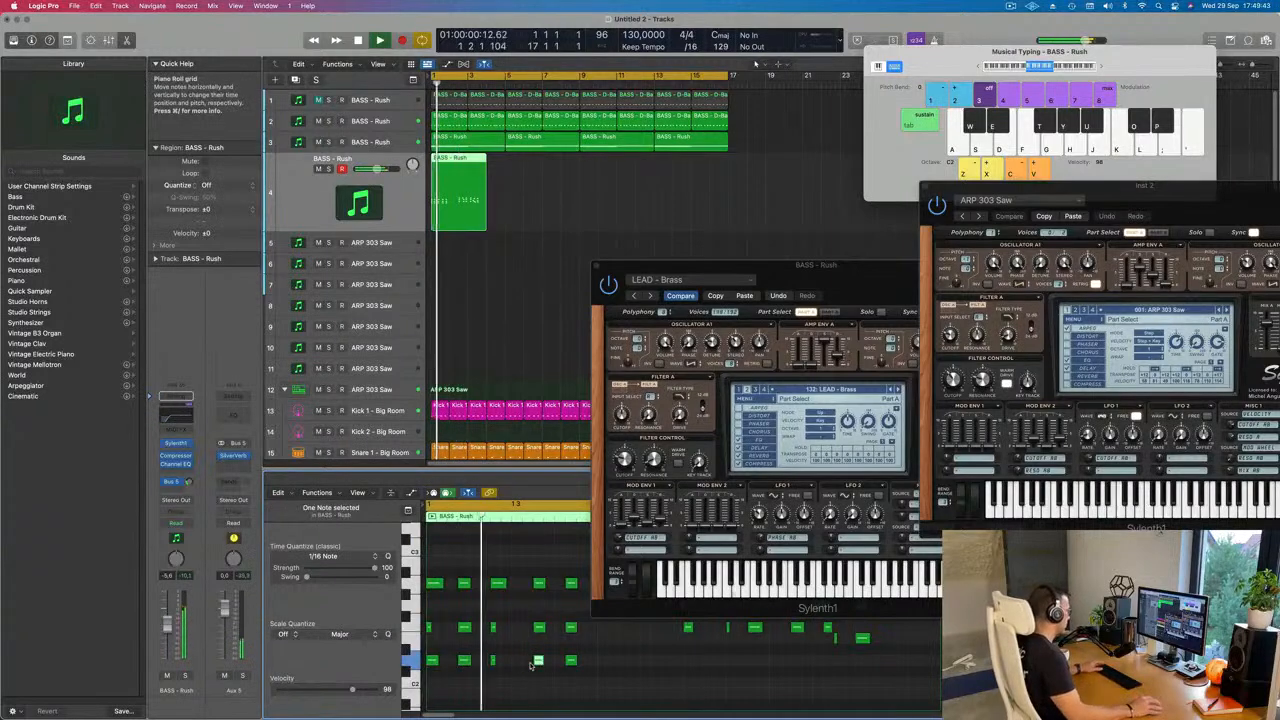
Step: Move the LEAD - Brass window clear of the Piano Roll and shift the first three F major stabs to the start of bar 2
drag(740, 265, 1060, 237)
scroll(686, 597, down, 1)
scroll(686, 597, down, 2)
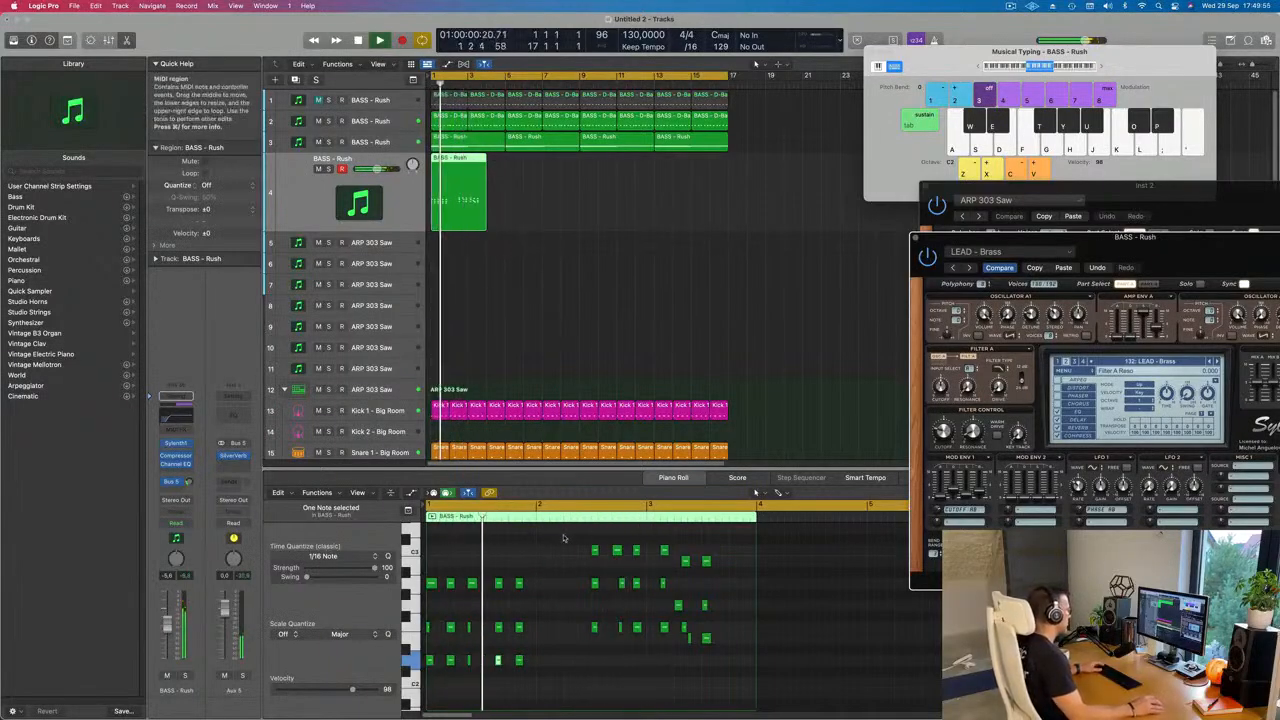
drag(580, 543, 655, 646)
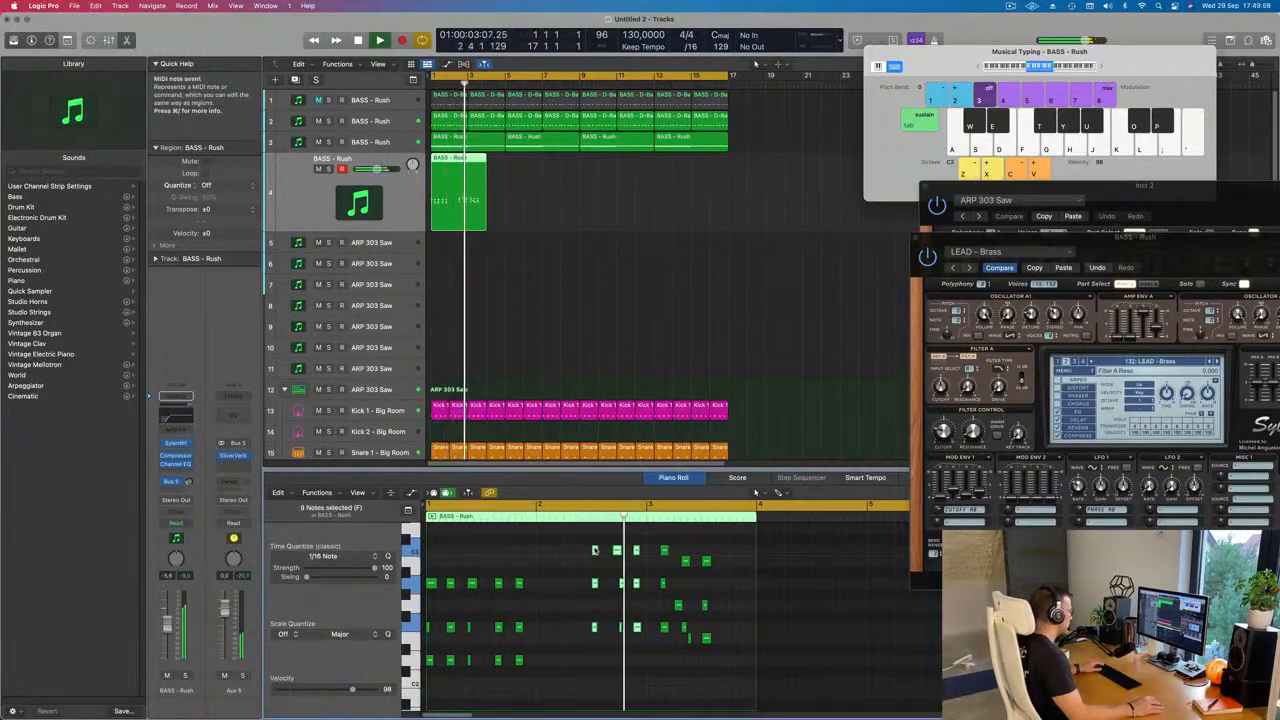
drag(603, 567, 549, 598)
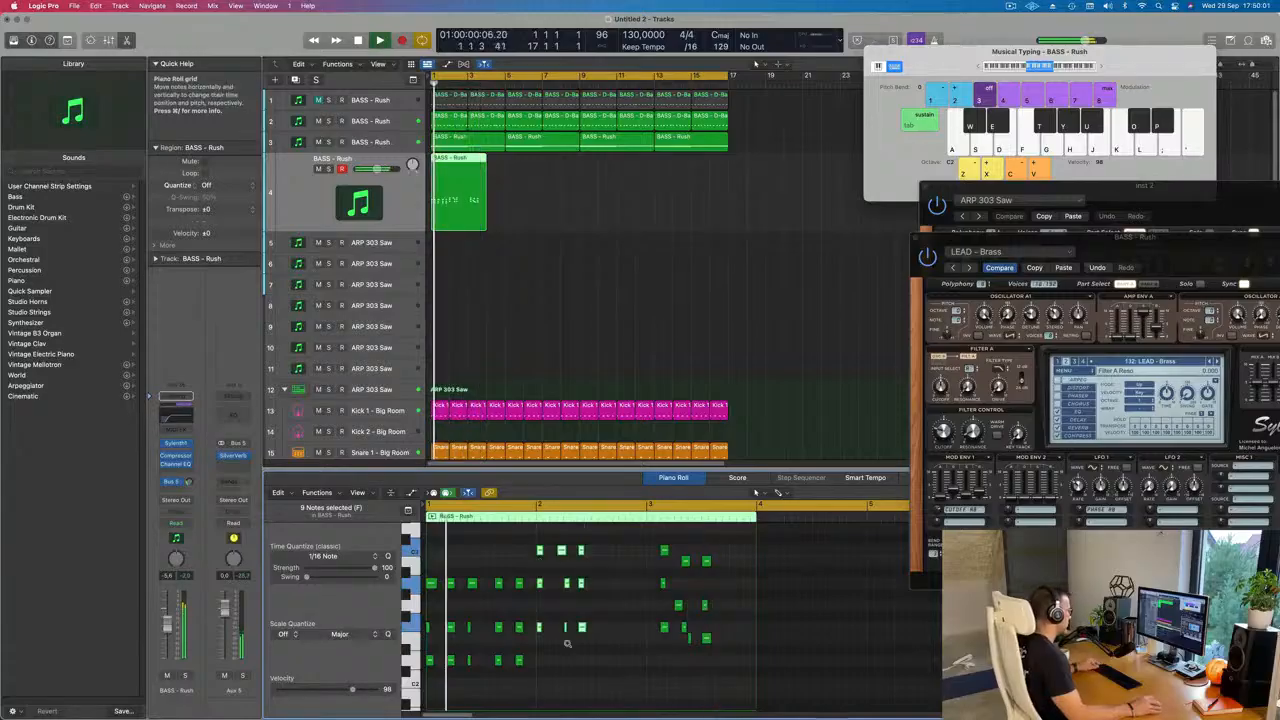
Step: Delete the nine notes of the three F major stabs at the start of bar 2
key(super+Right)
key(super+Right)
scroll(646, 586, right, 1)
drag(659, 545, 547, 656)
key(Delete)
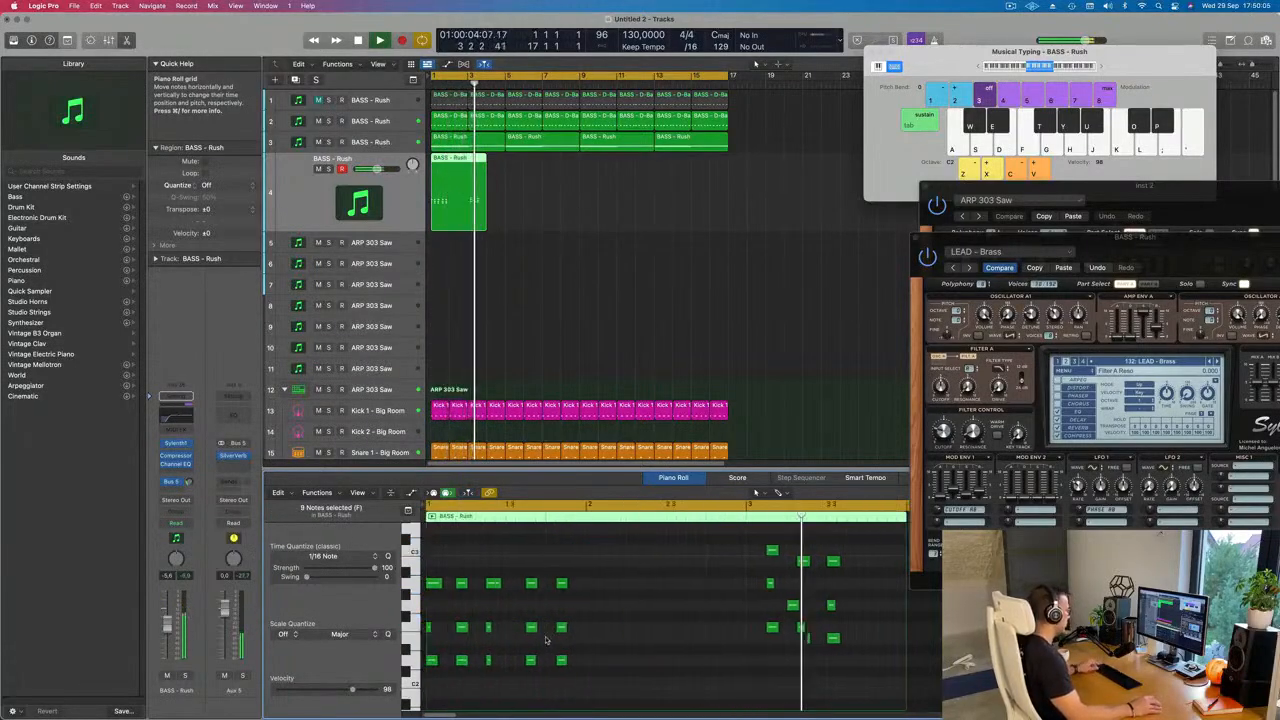
Step: Copy bar 1's D minor stabs to bar 2 three semitones higher, and raise the copies' middle notes one semitone to form F major
drag(598, 556, 428, 695)
key(space)
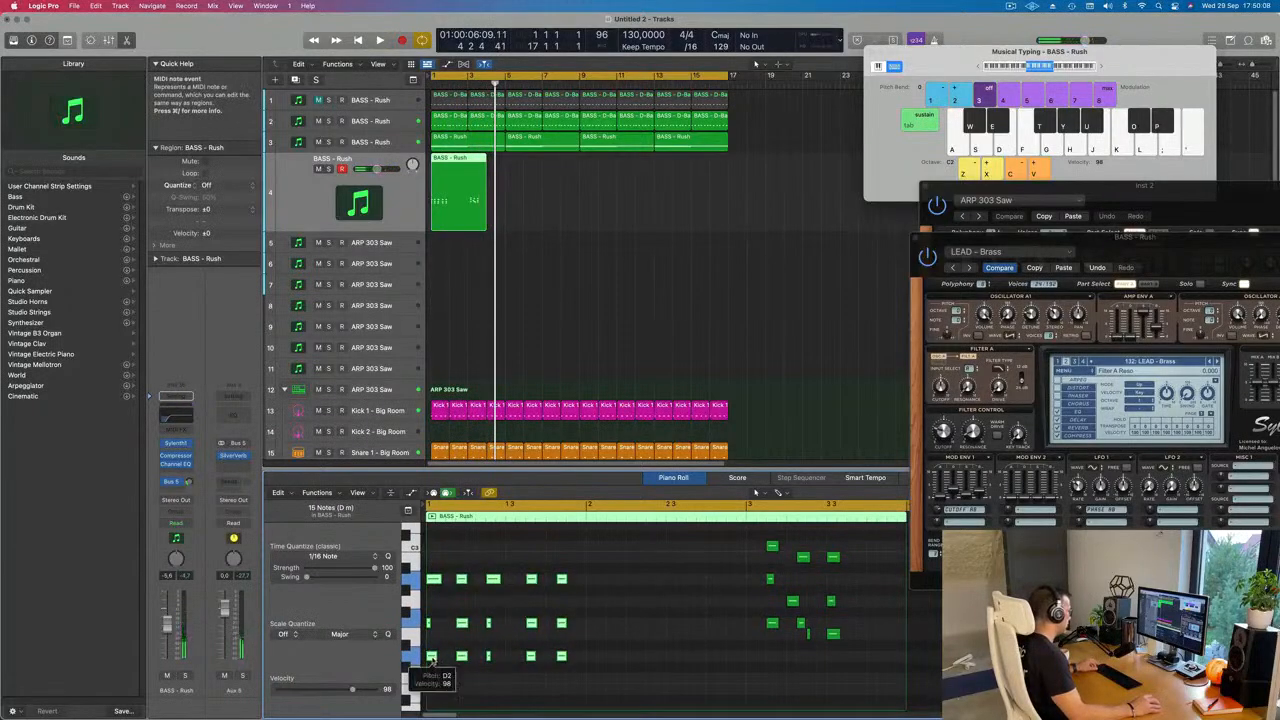
drag(431, 660, 600, 631)
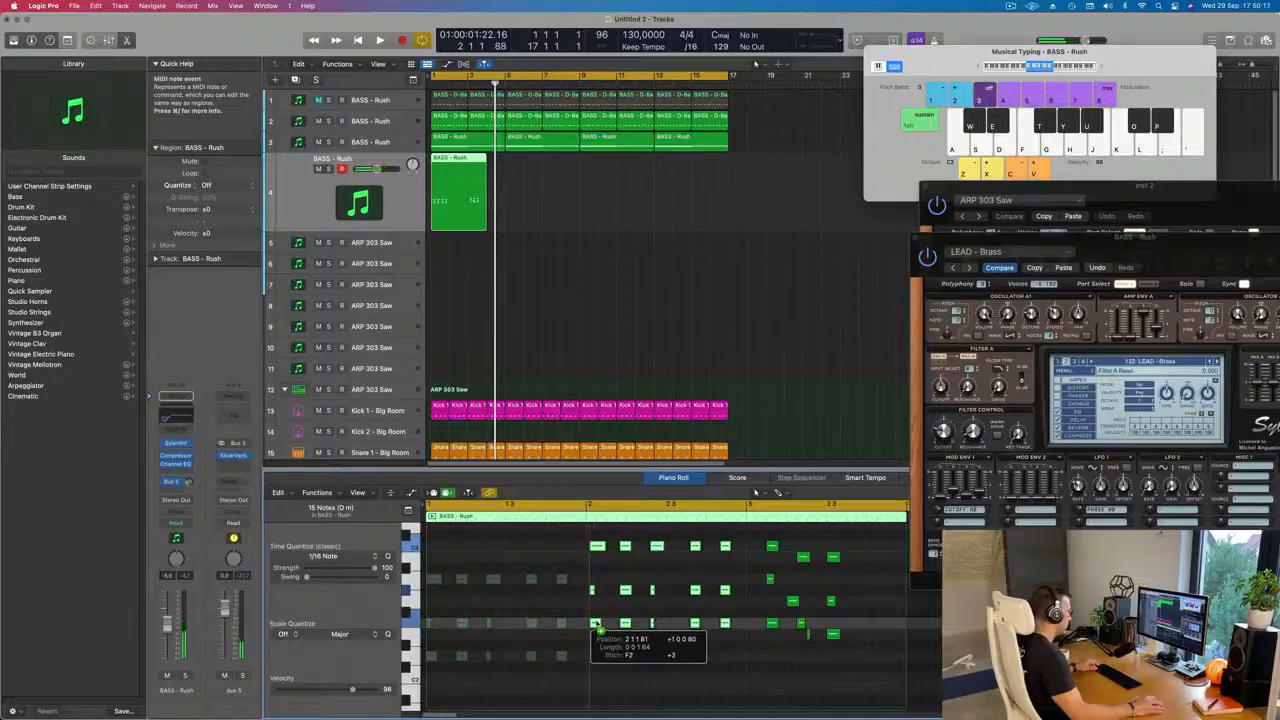
drag(594, 594, 731, 598)
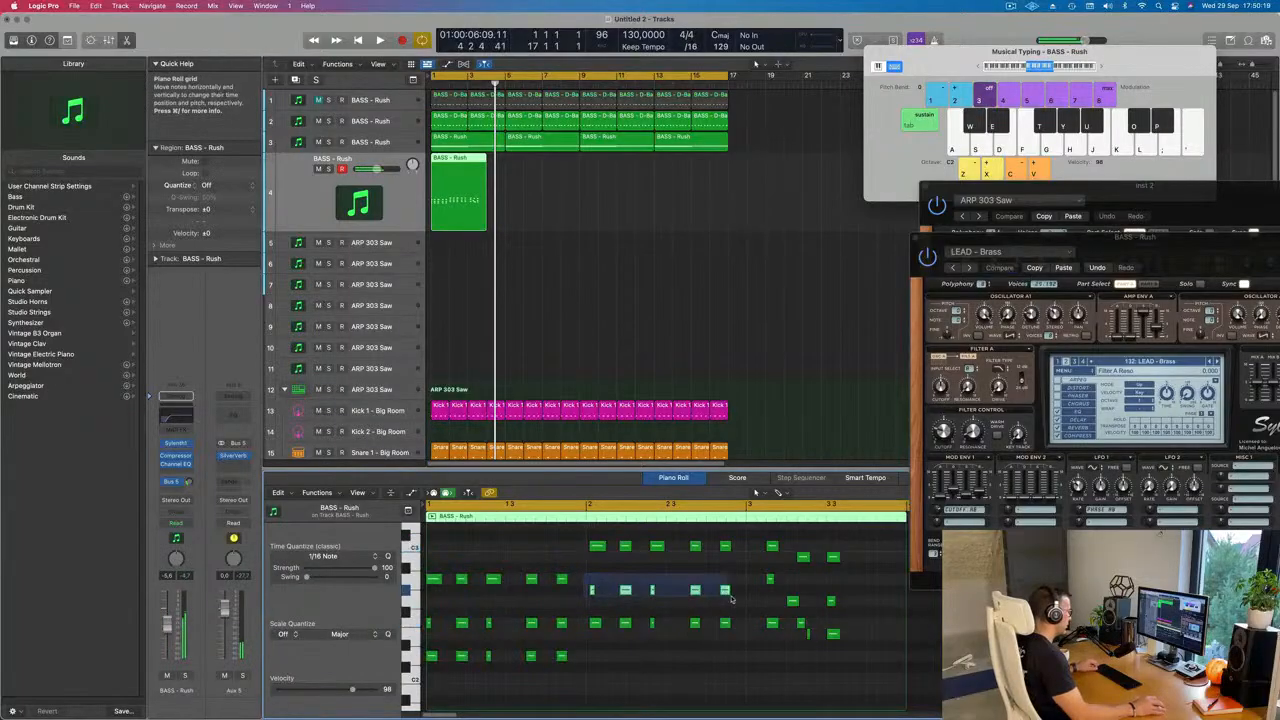
drag(592, 592, 715, 638)
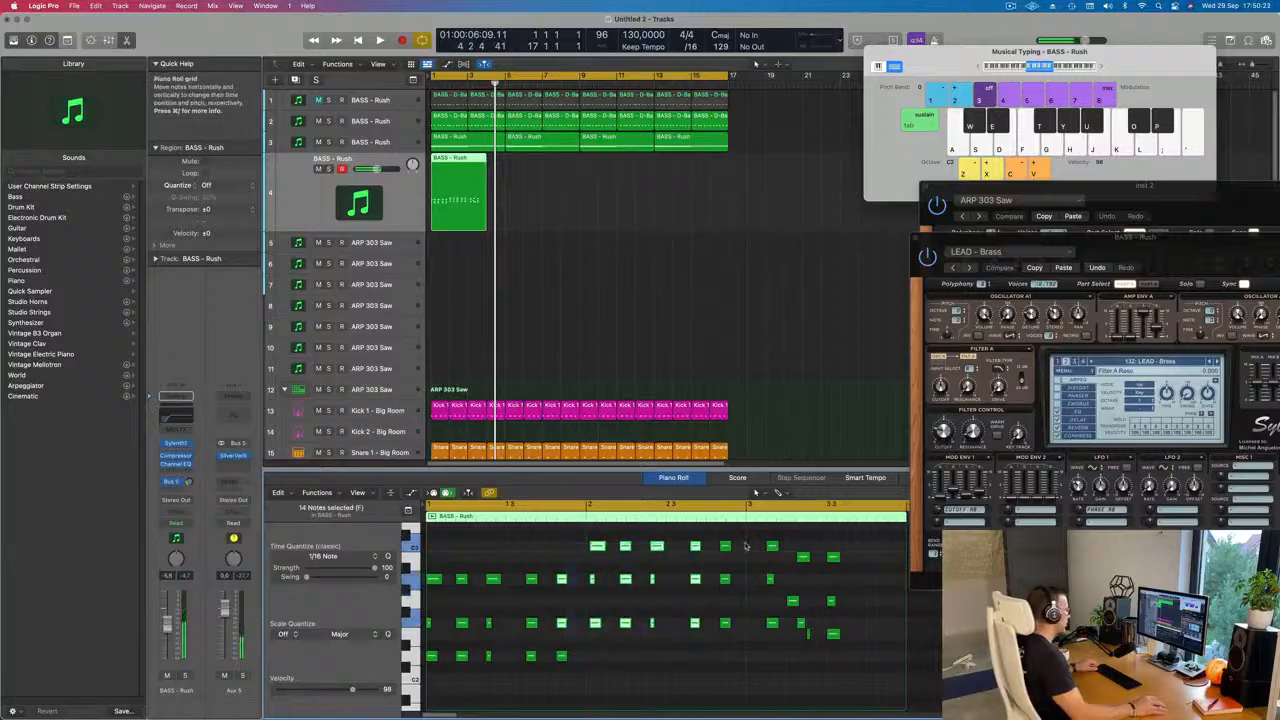
Step: Select all the chord notes, quantize them to 1/16 notes, and play the region back
drag(745, 542, 594, 650)
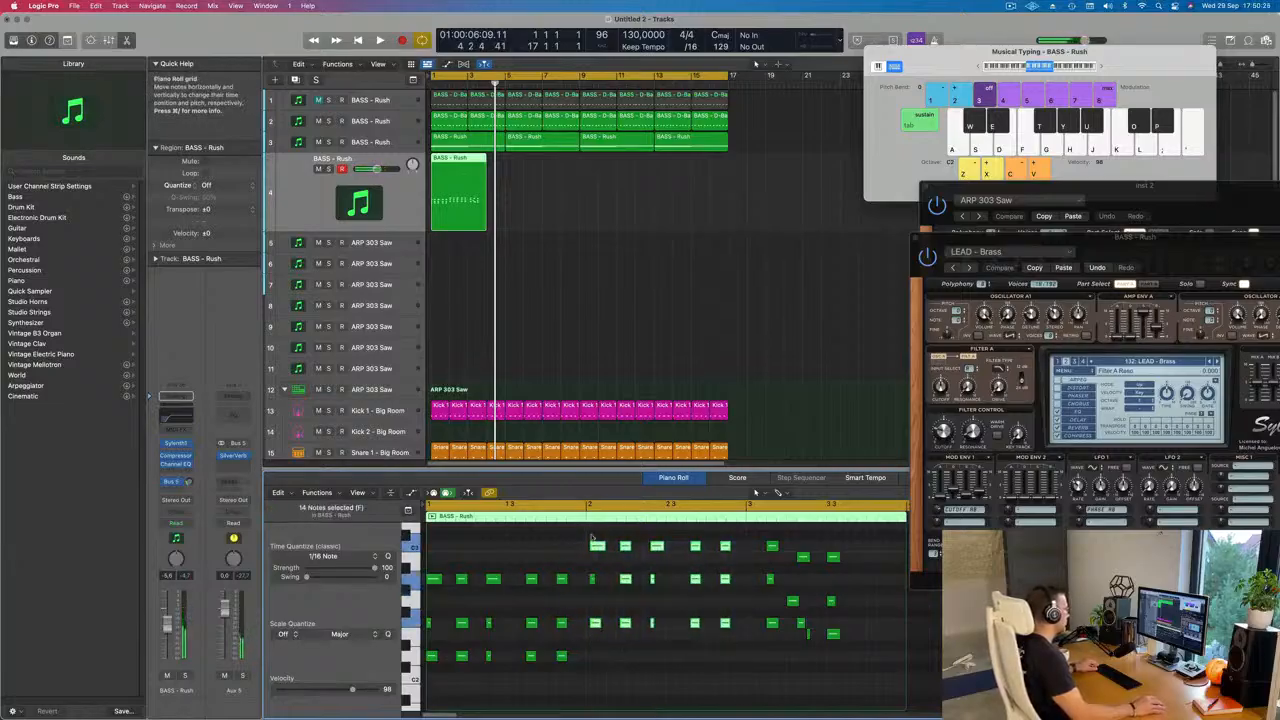
drag(736, 539, 594, 623)
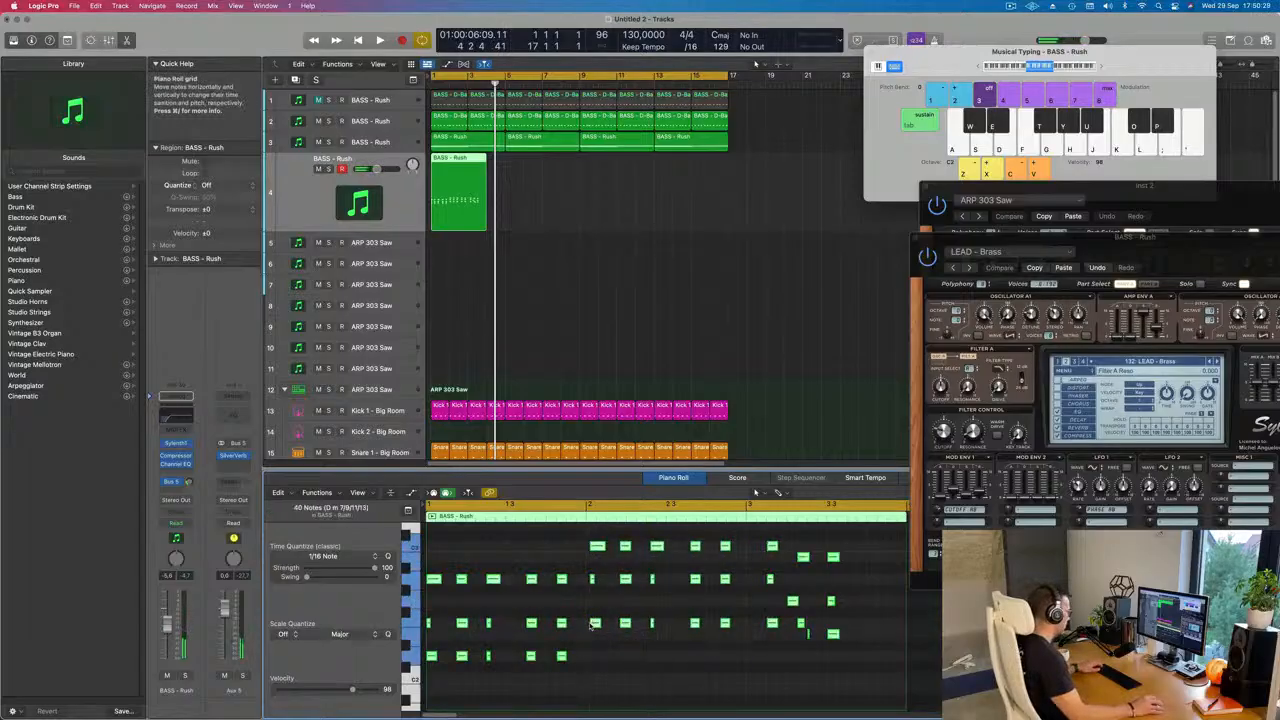
key(space)
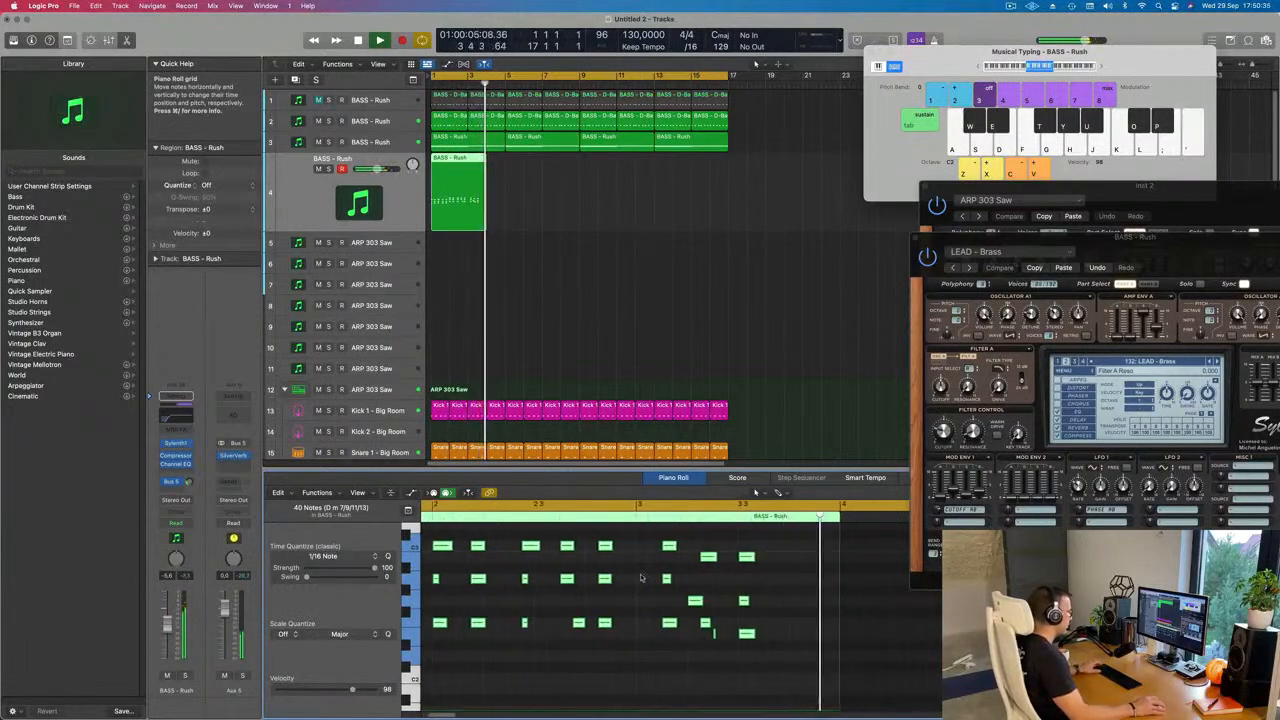
key(space)
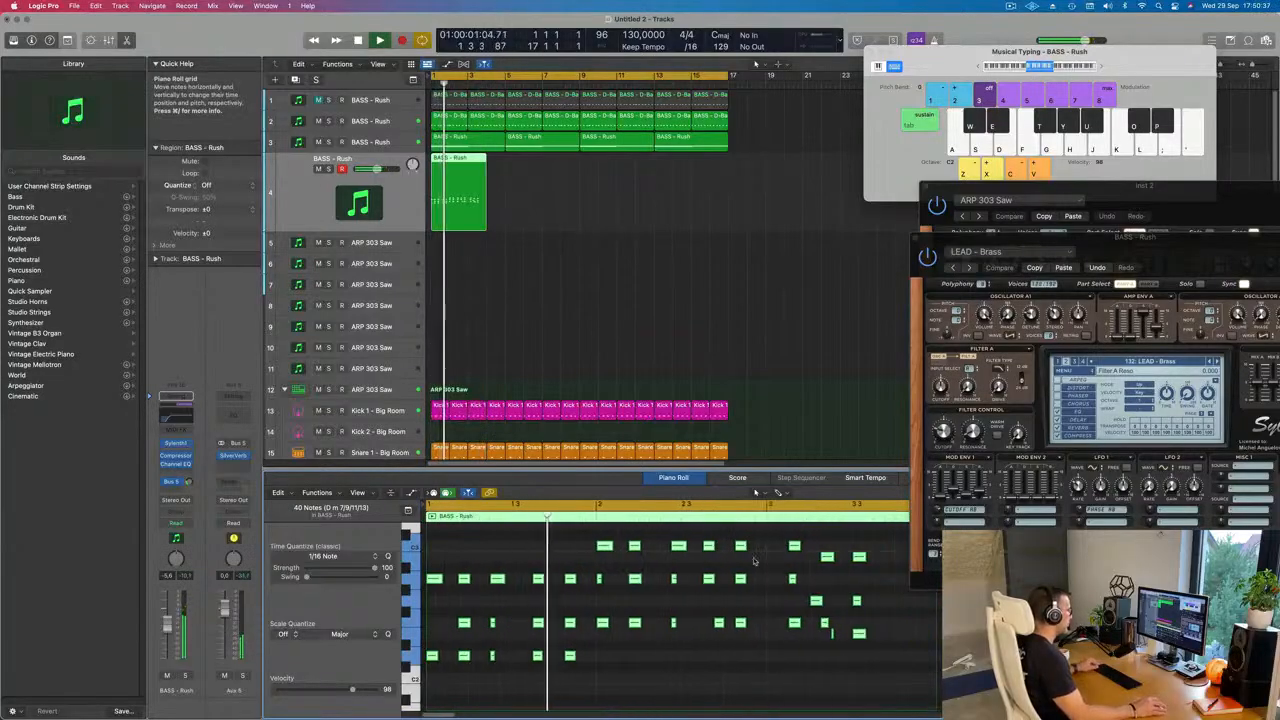
key(space)
Step: Clean up bar 3 by deleting the leftover F major stab and stray F2 note and aligning the first E minor stab's notes
drag(777, 538, 807, 651)
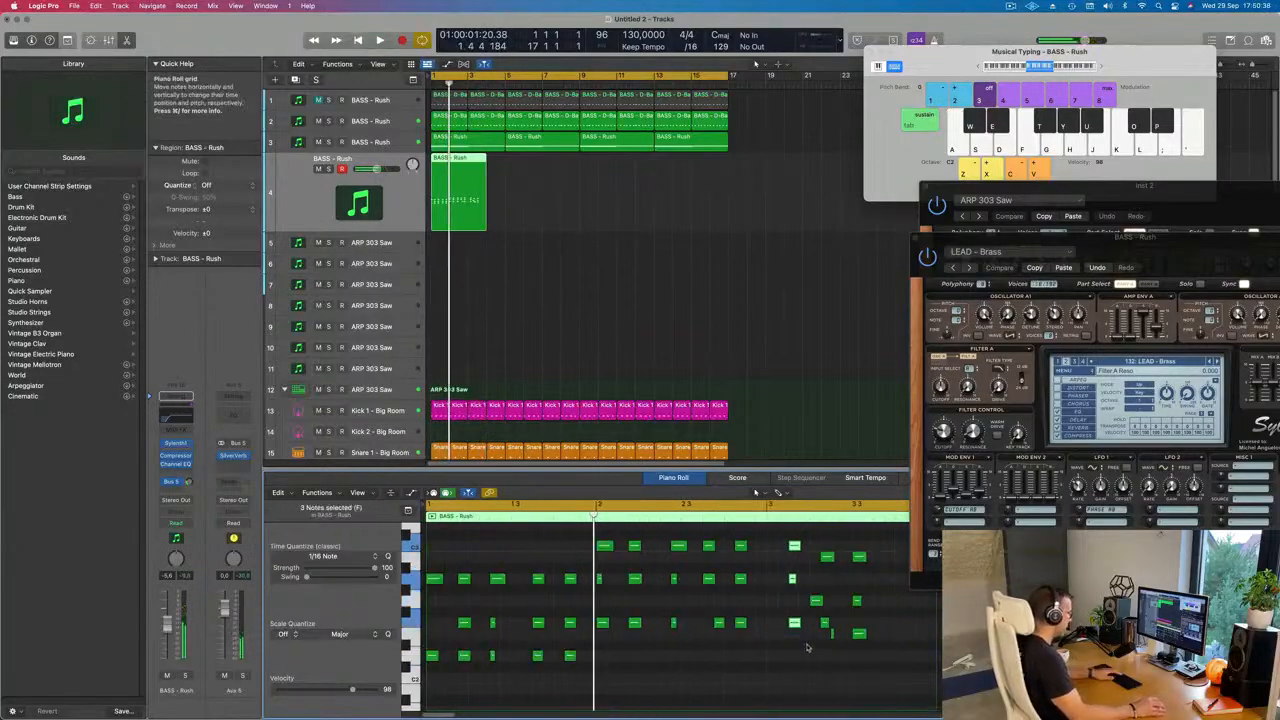
drag(828, 560, 817, 559)
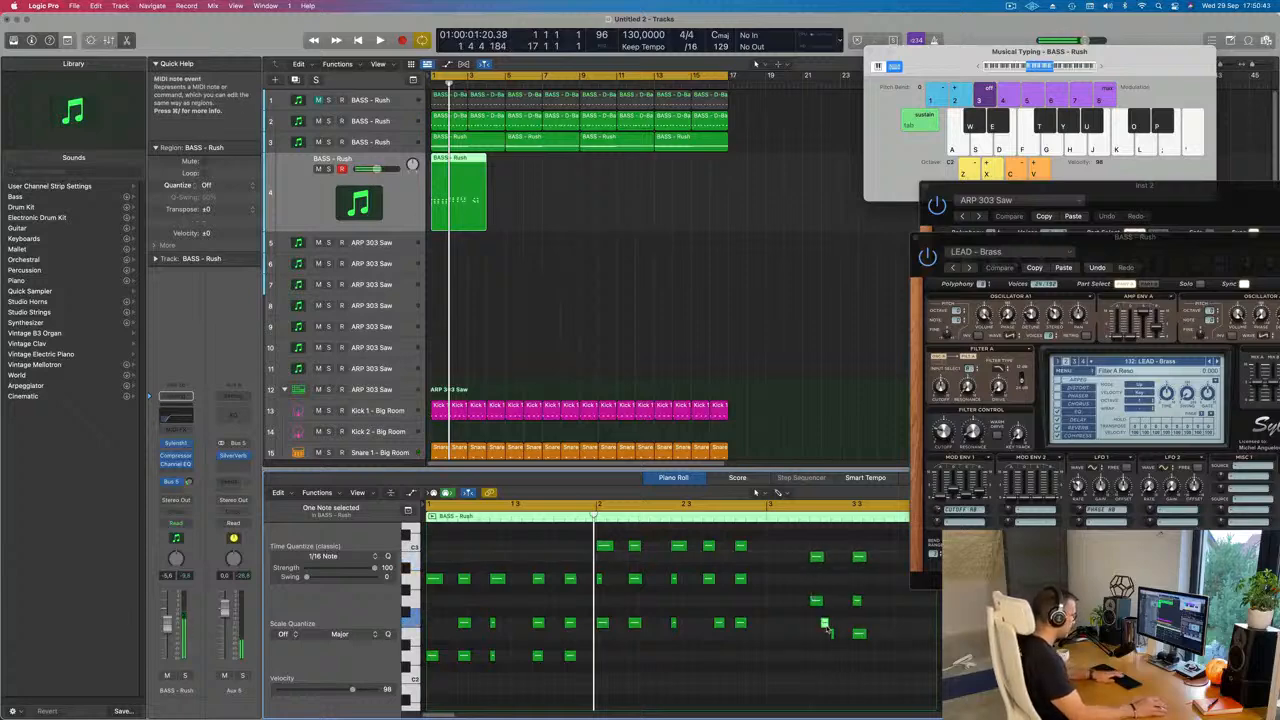
click(814, 636)
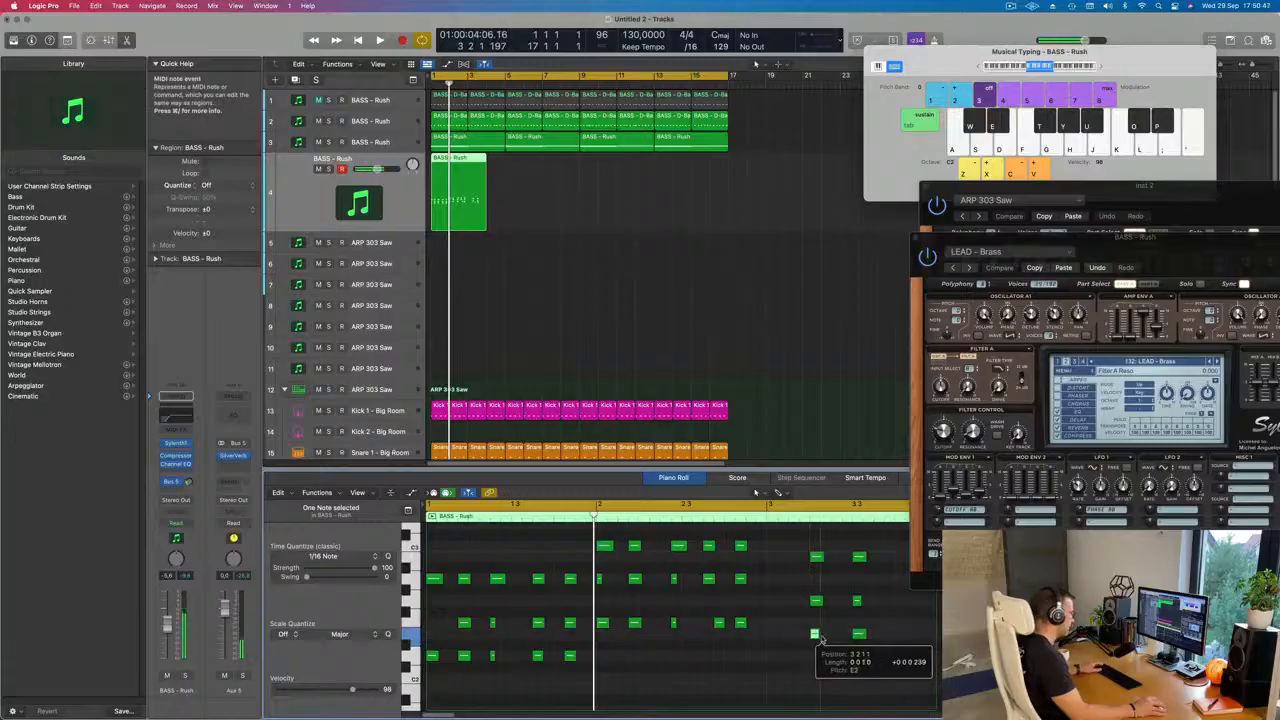
Step: Move both E minor stabs to the start of bar 3 and play the chord region back
drag(800, 551, 866, 654)
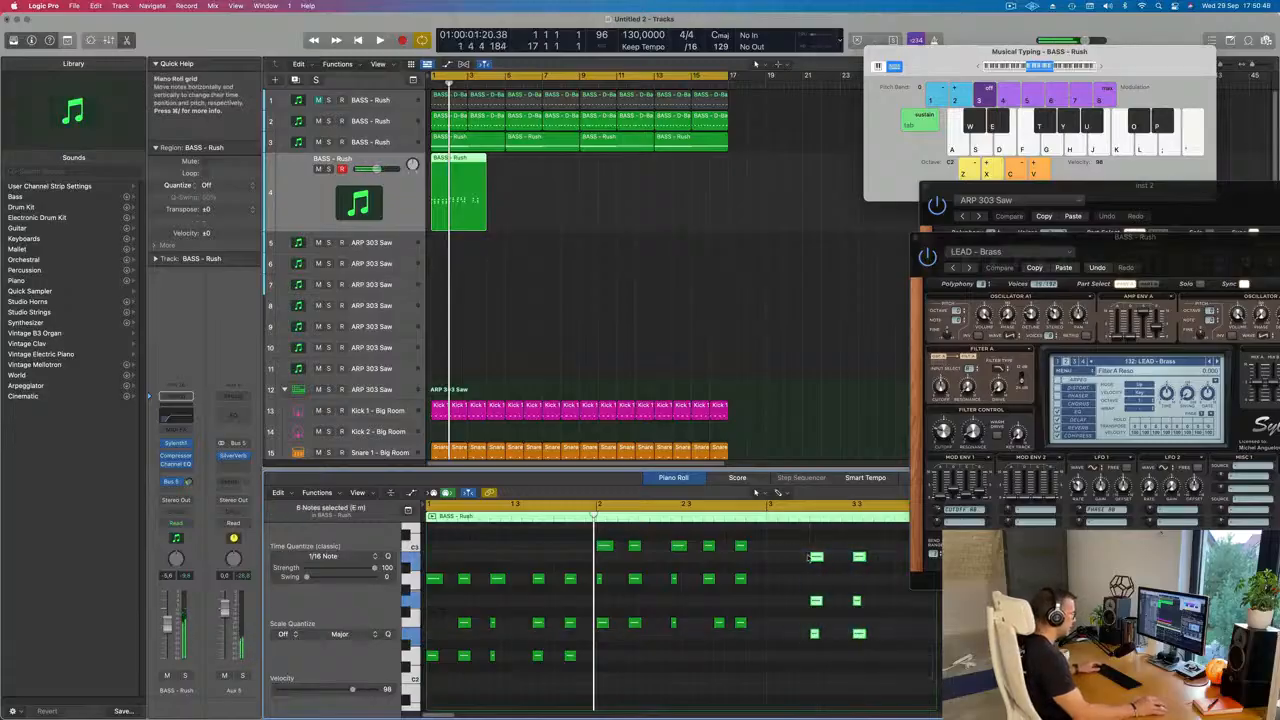
drag(817, 559, 775, 559)
key(space)
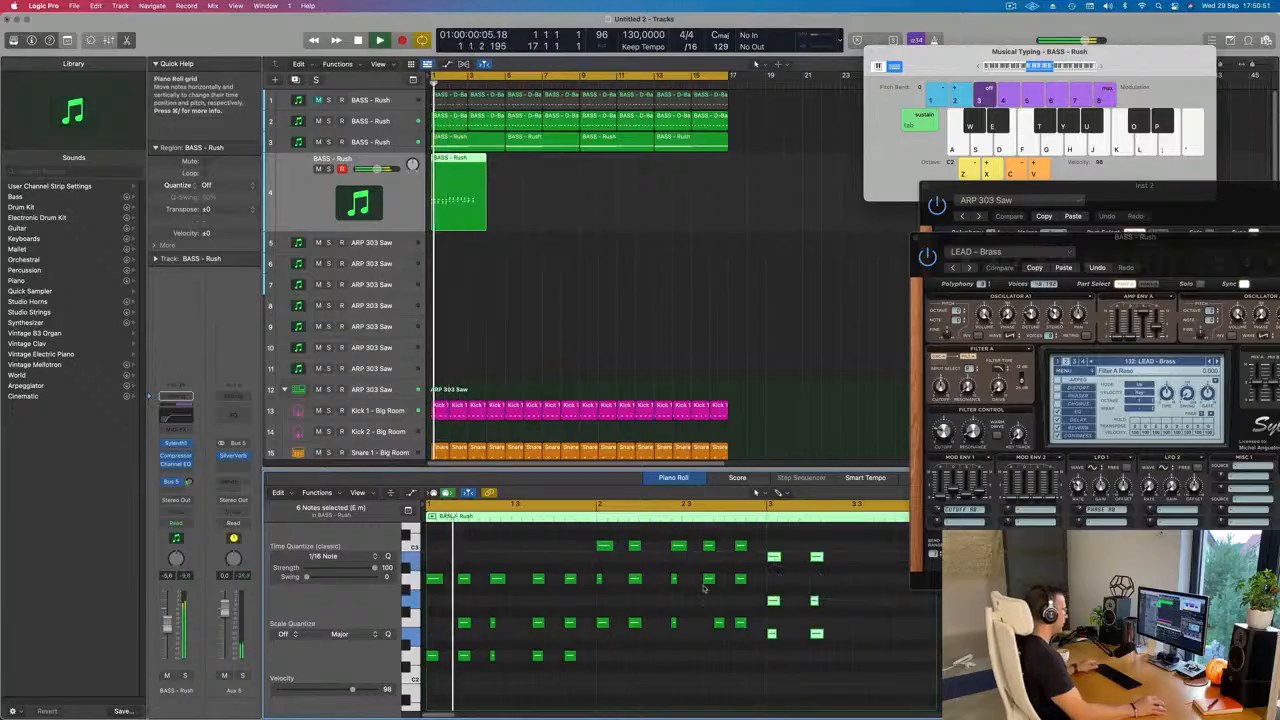
key(super+Left)
key(super+Left)
scroll(606, 587, down, 4)
scroll(593, 586, up, 3)
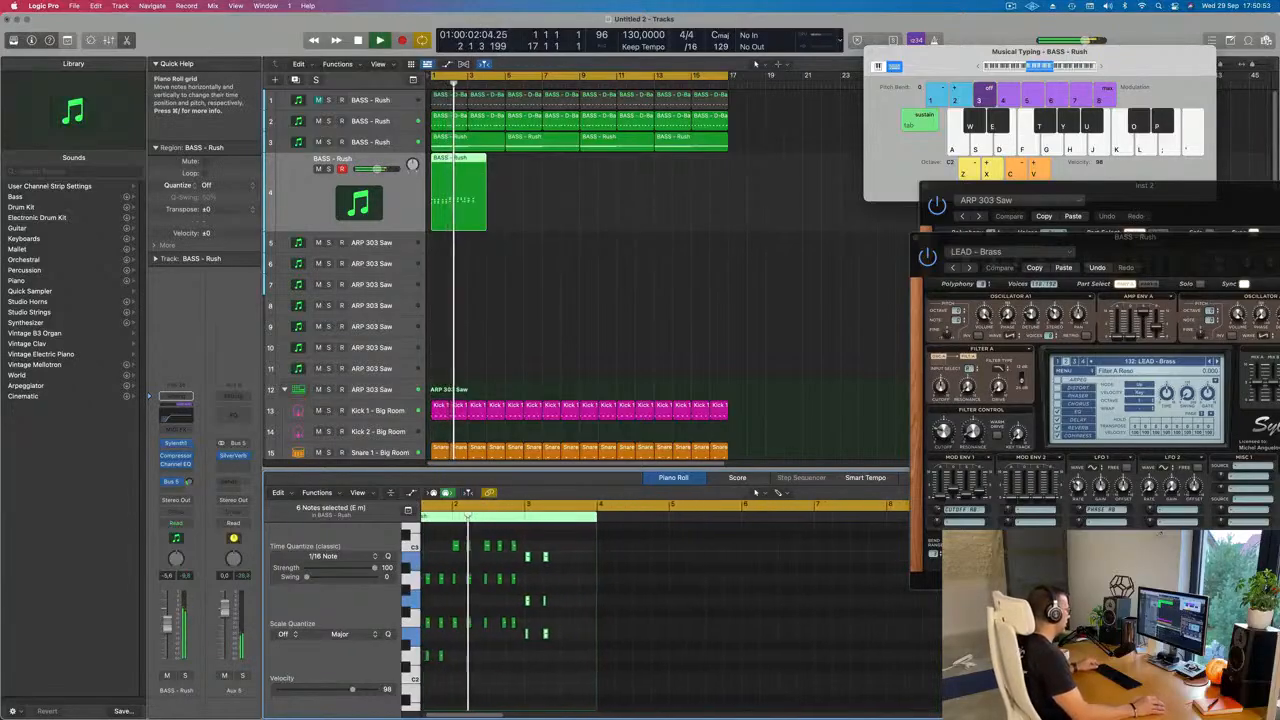
scroll(566, 589, left, 3)
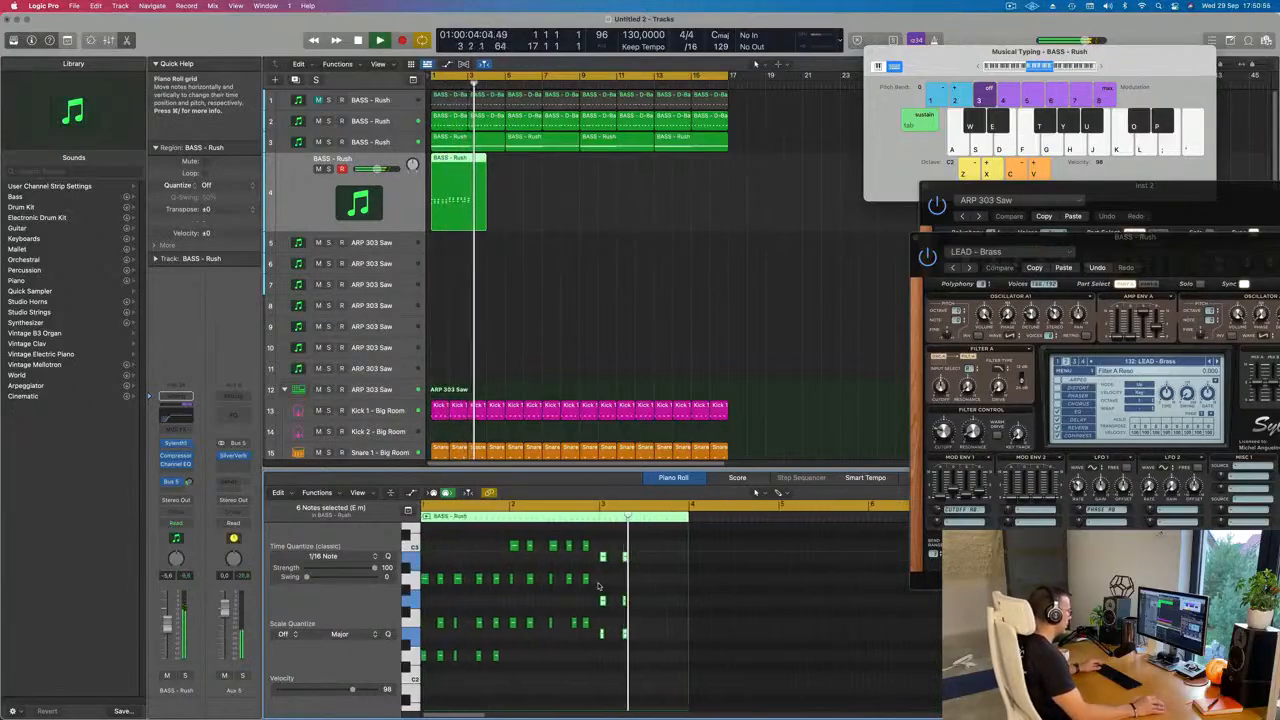
key(space)
key(space)
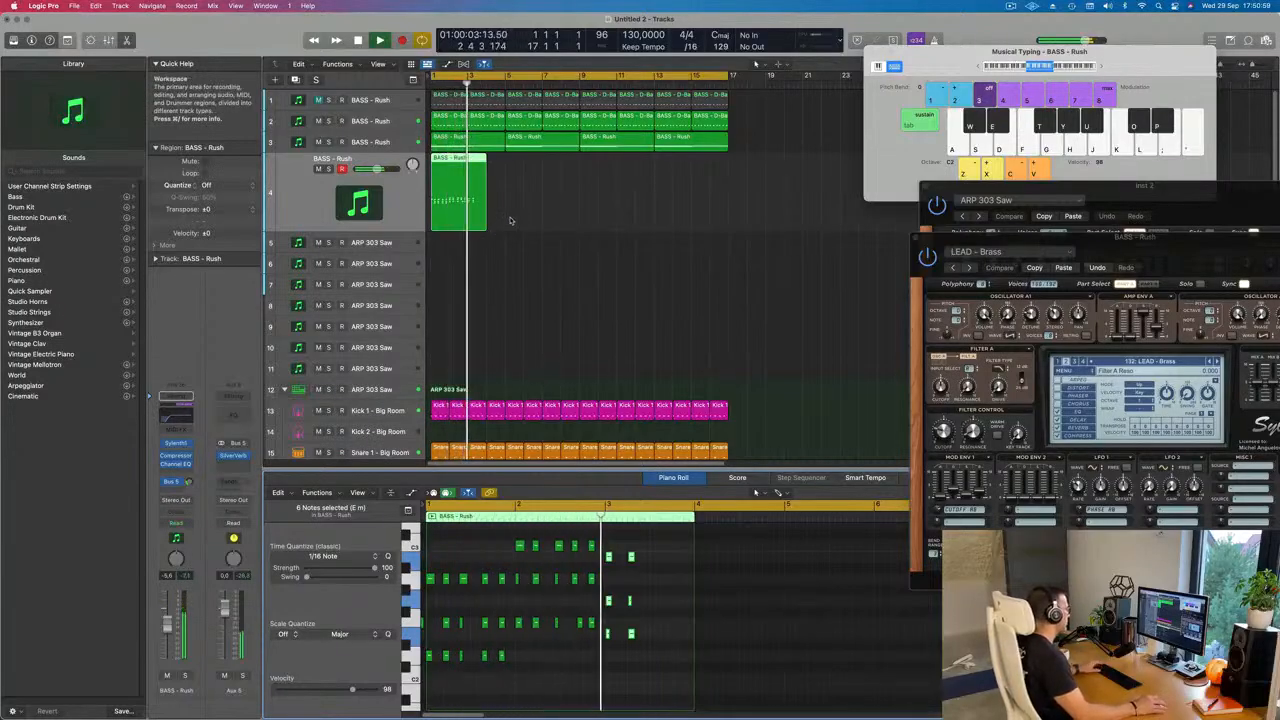
Step: Align the F2 note of bar 2's fourth F major stab with the rest of its chord and listen to the result
click(527, 624)
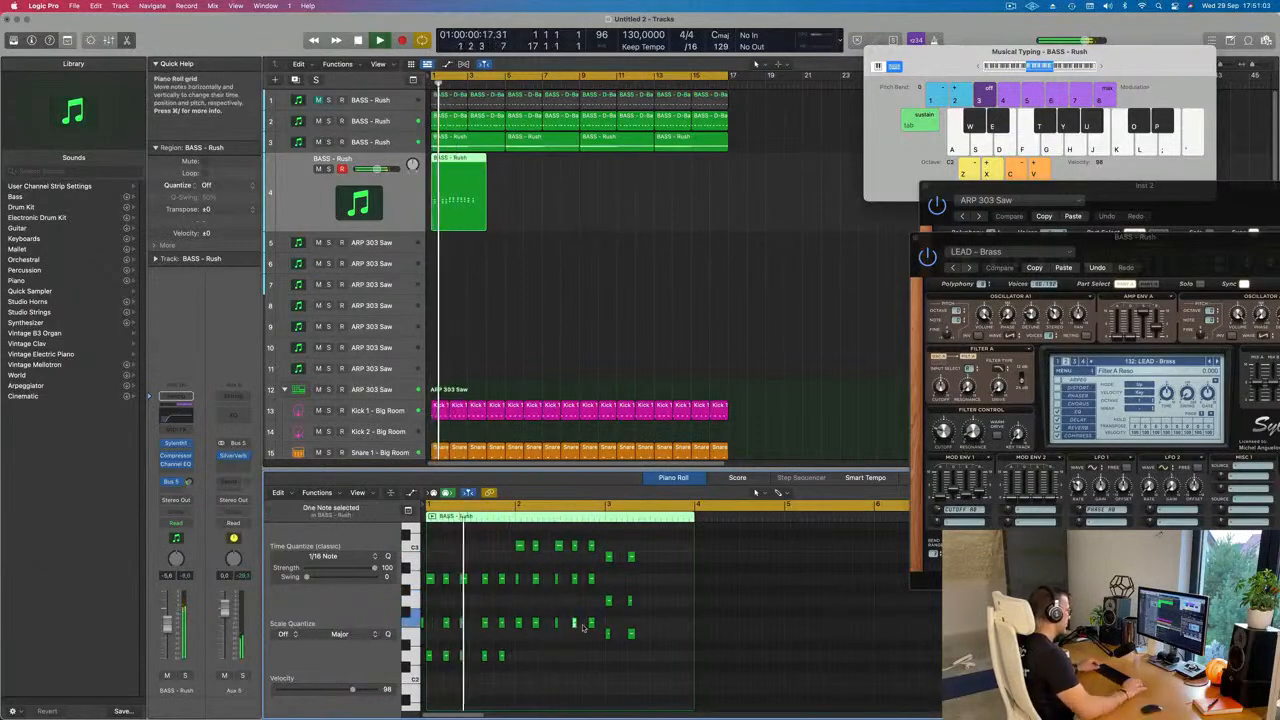
scroll(584, 628, down, 2)
scroll(584, 628, up, 2)
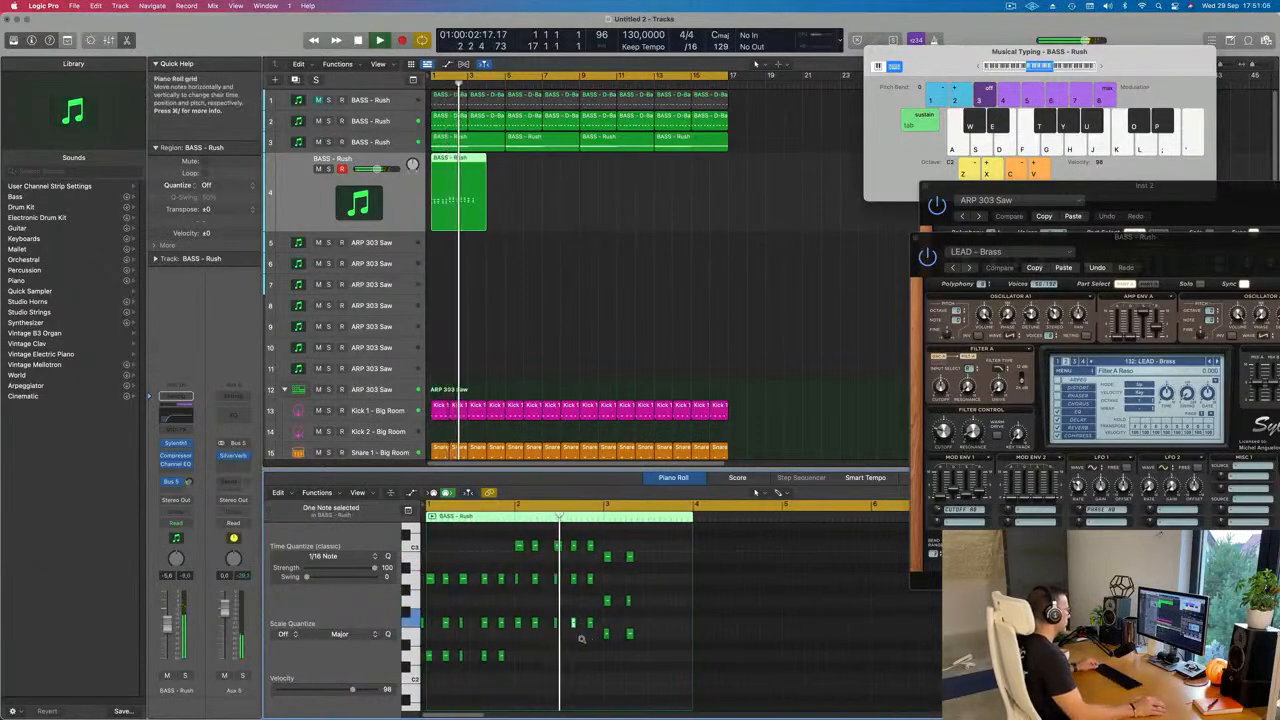
scroll(581, 638, down, 3)
scroll(581, 643, up, 1)
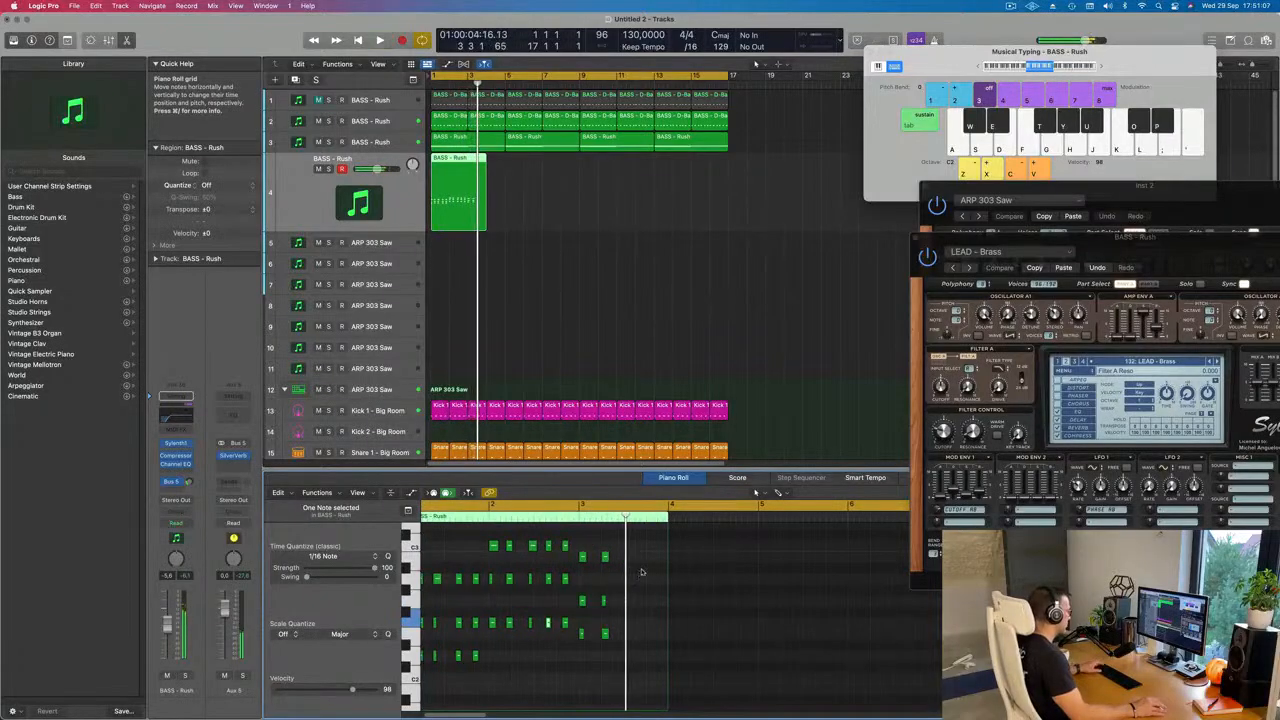
key(space)
Step: Shift bar 3's second E minor stab slightly earlier and place a full F2 note in the first D minor stab
drag(652, 547, 629, 657)
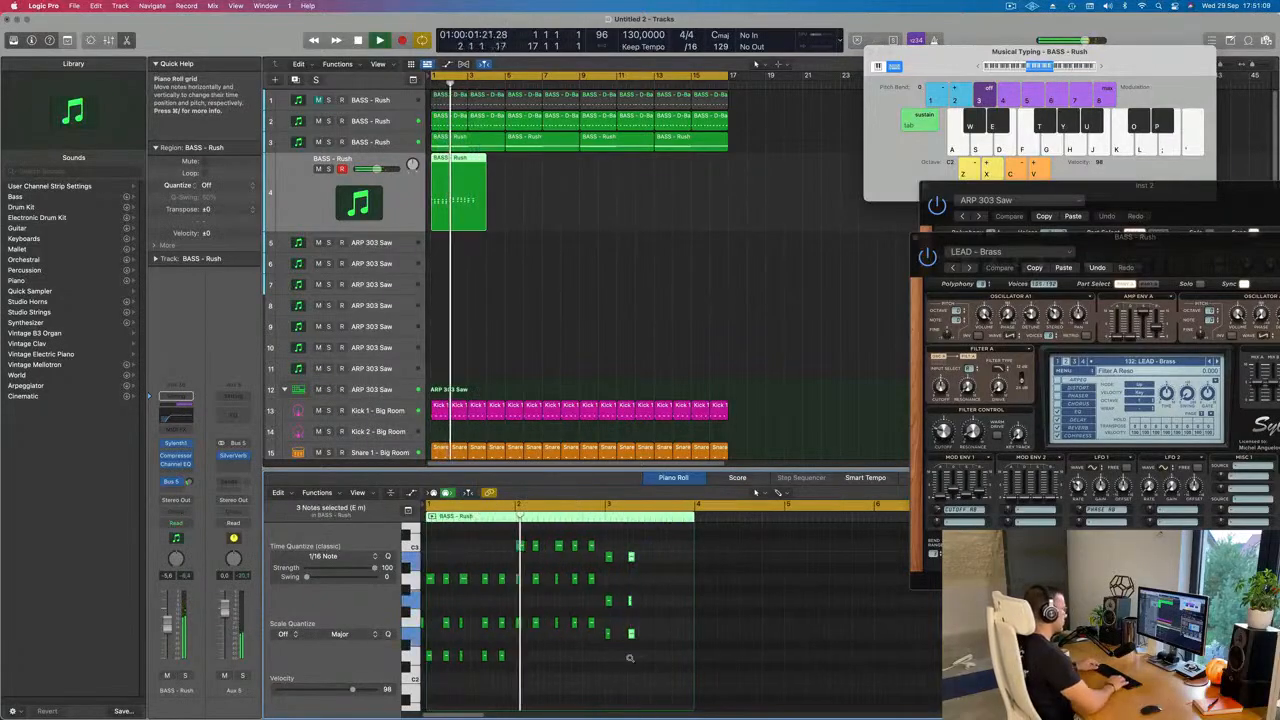
scroll(446, 604, up, 5)
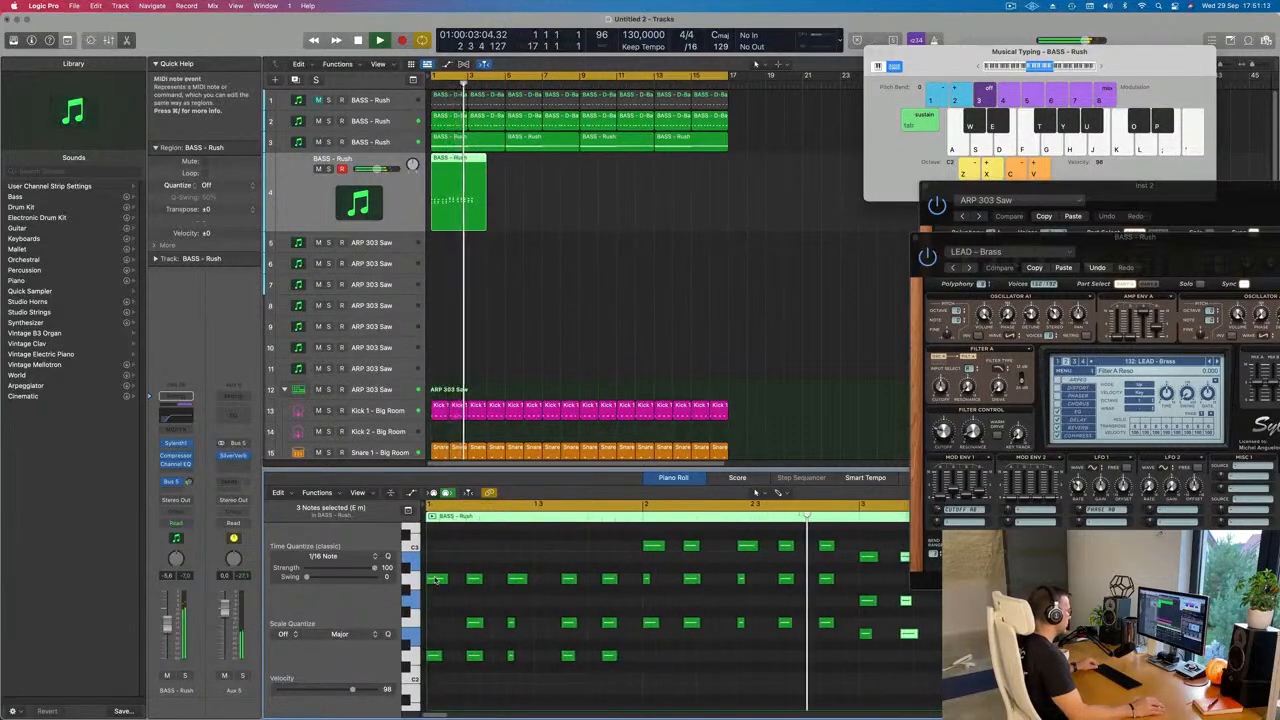
drag(435, 579, 440, 626)
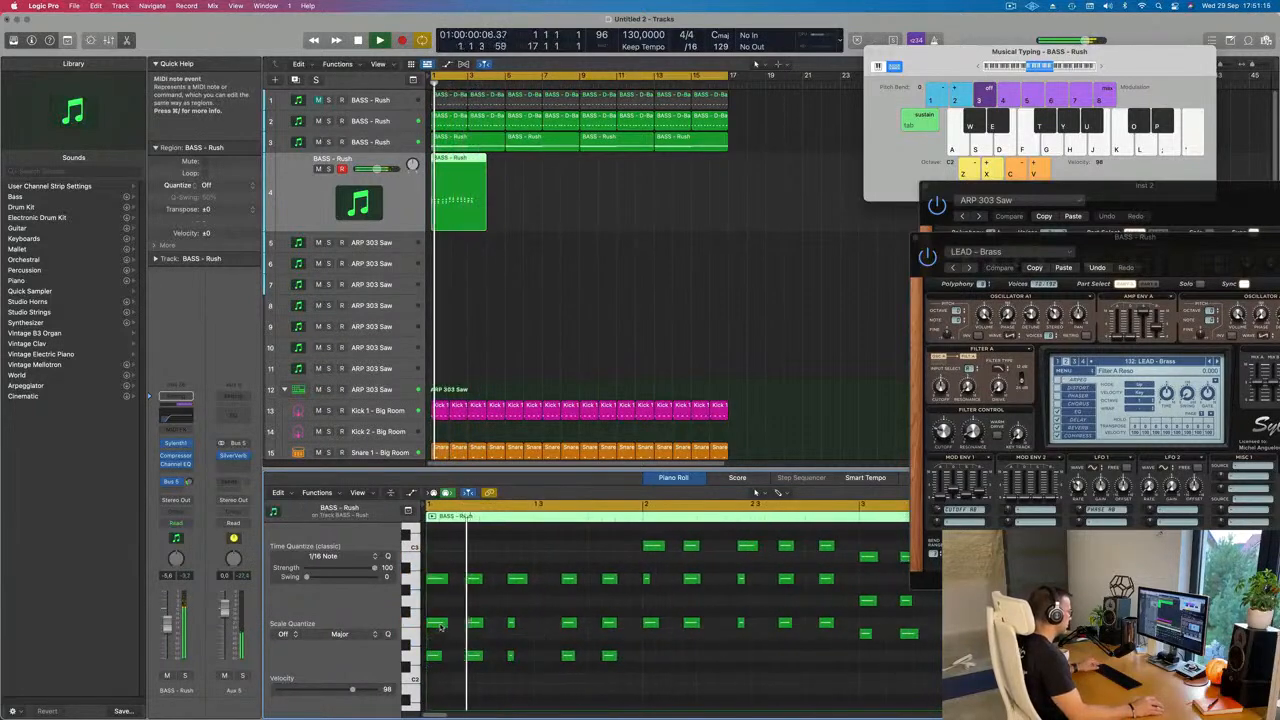
scroll(563, 635, down, 3)
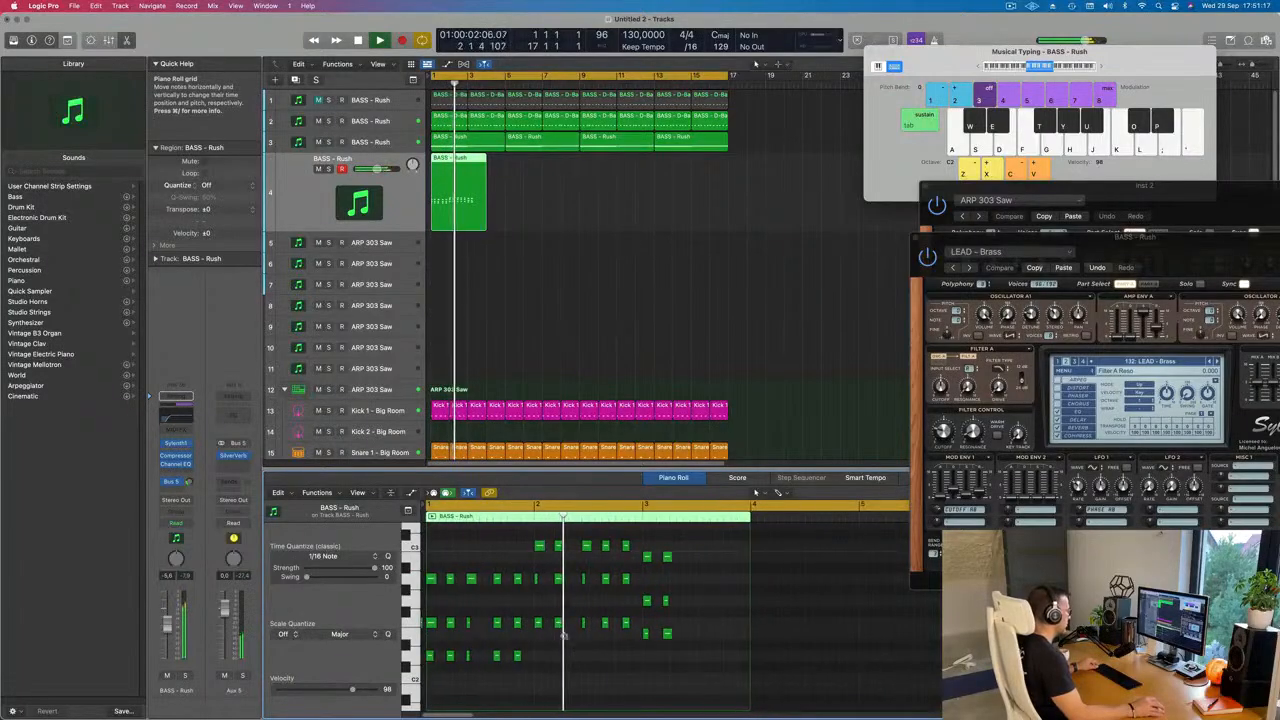
scroll(563, 635, down, 2)
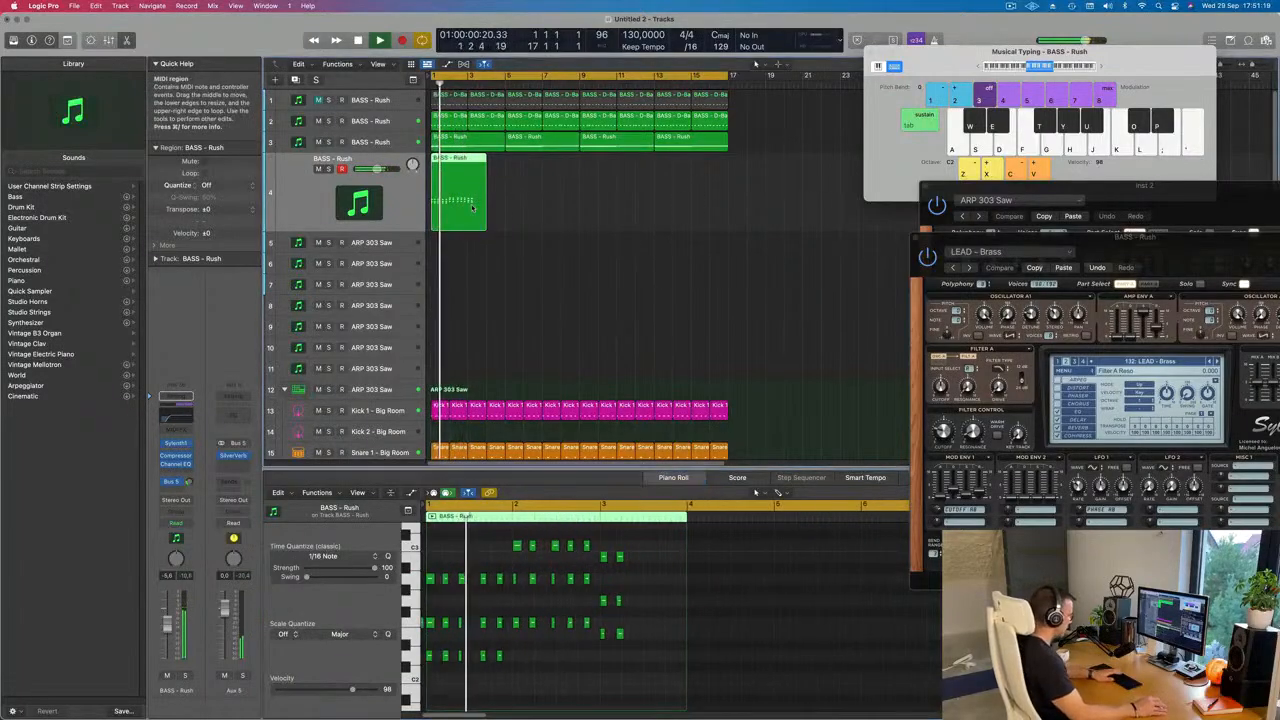
Step: Delete the chord region from the brass lead track and adjust the track's Bus 5 send level
key(Delete)
drag(1134, 248, 859, 118)
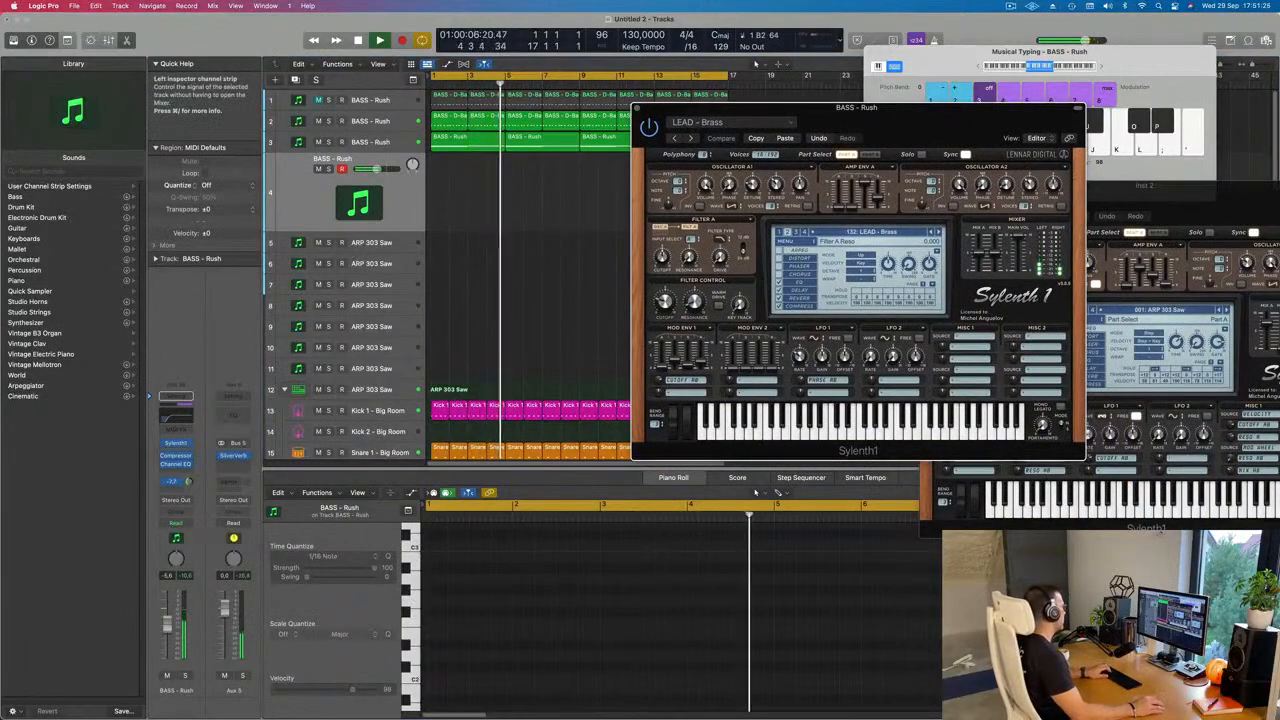
drag(188, 482, 189, 489)
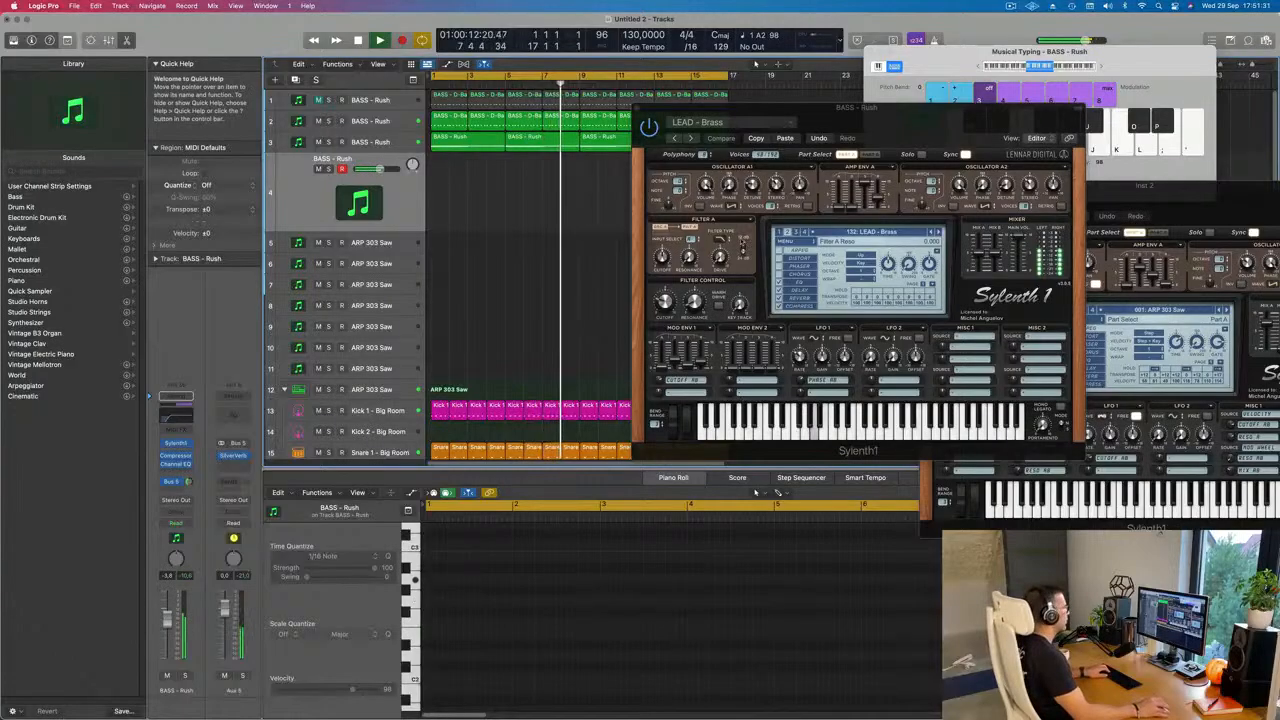
Step: Load the LEAD - Brazil 1 preset on the lead track and reposition the synth window
click(940, 233)
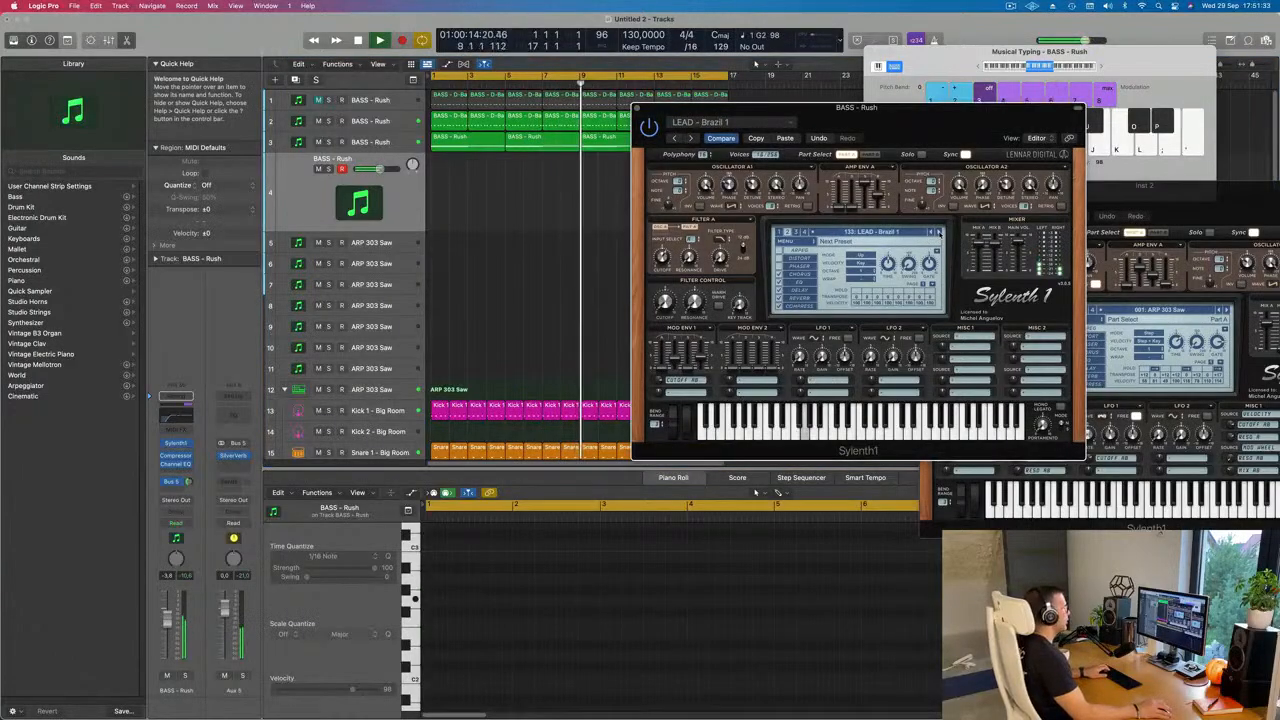
click(891, 234)
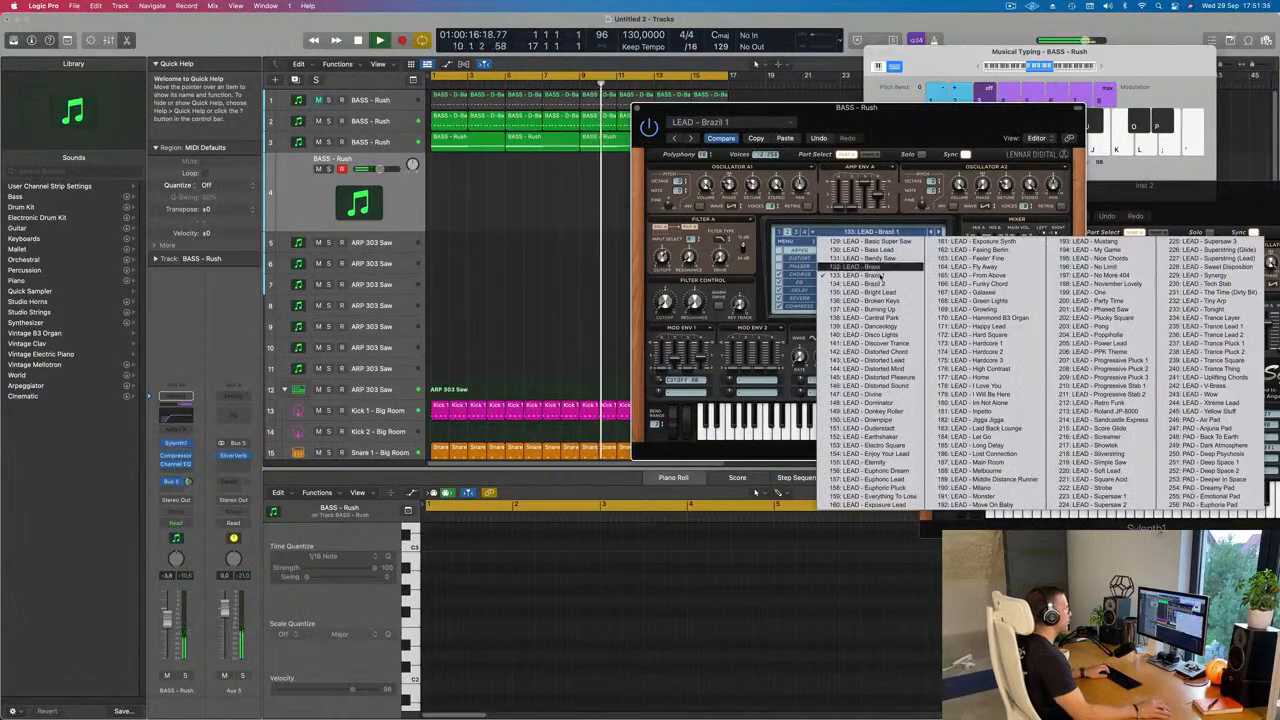
click(835, 275)
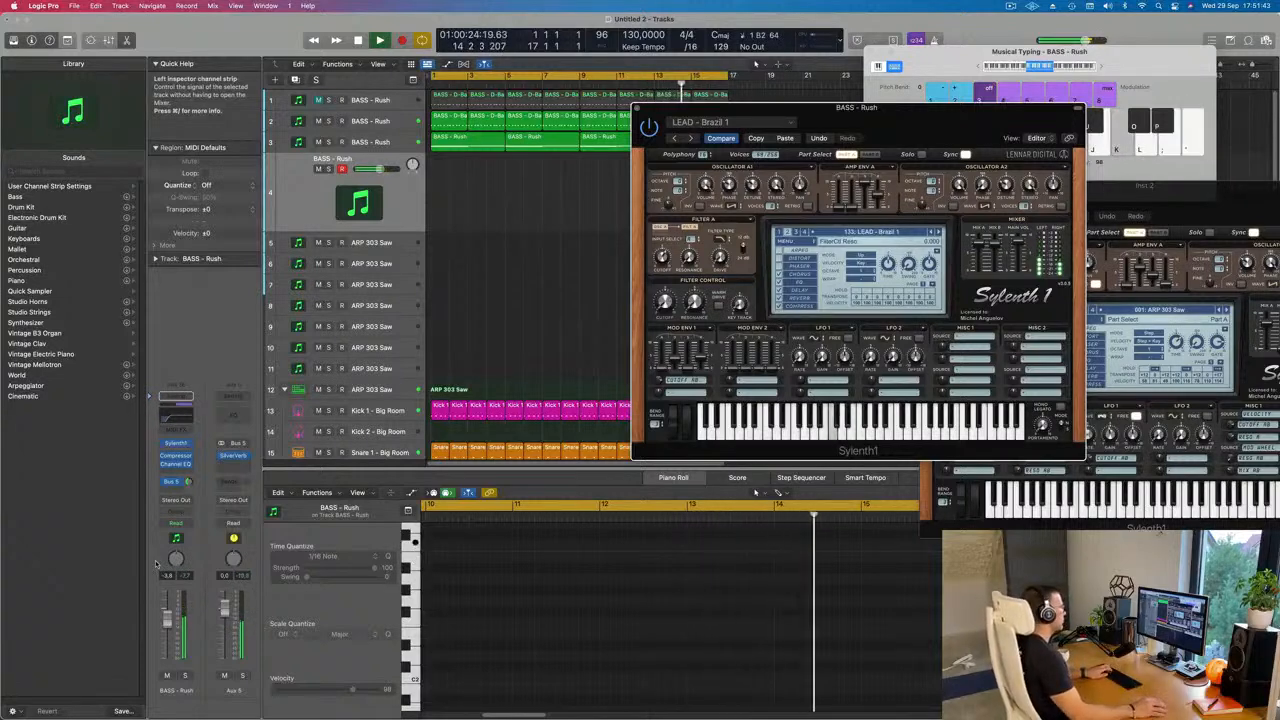
drag(910, 142, 960, 170)
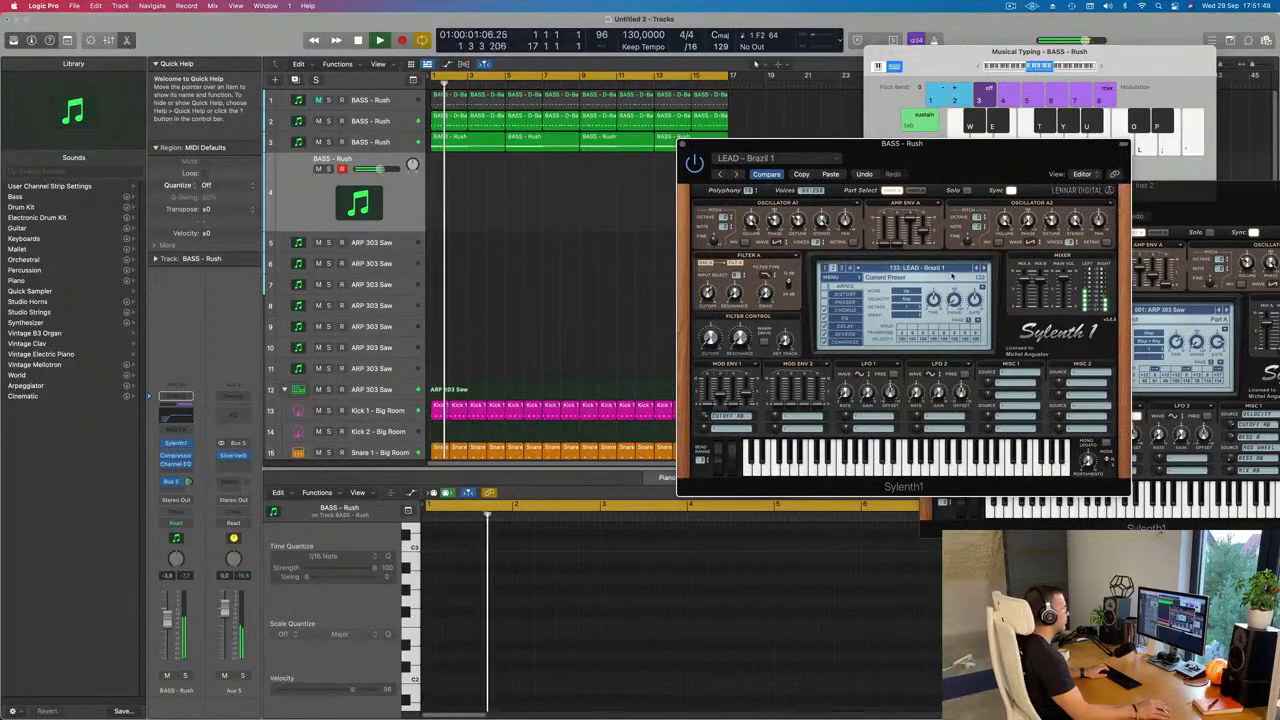
Step: Audition the lead presets one after another from Brazil 2 through Divine over the playing loop
click(984, 269)
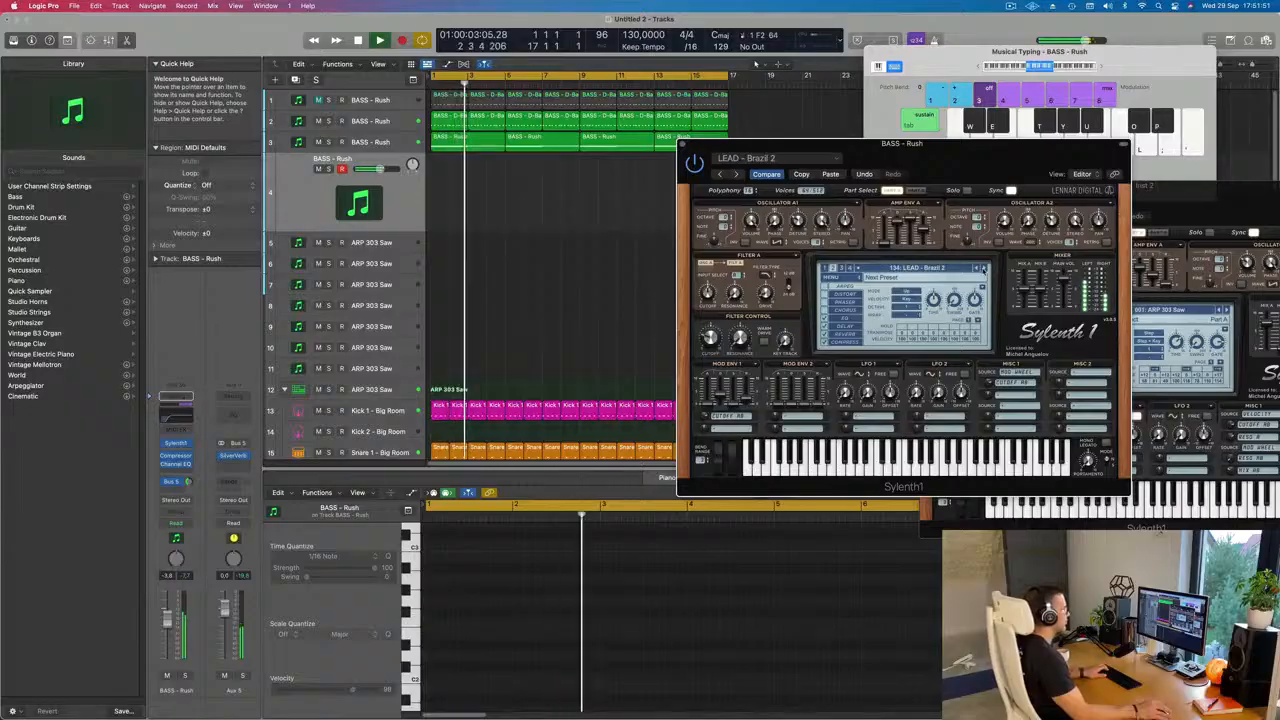
click(984, 269)
click(984, 269)
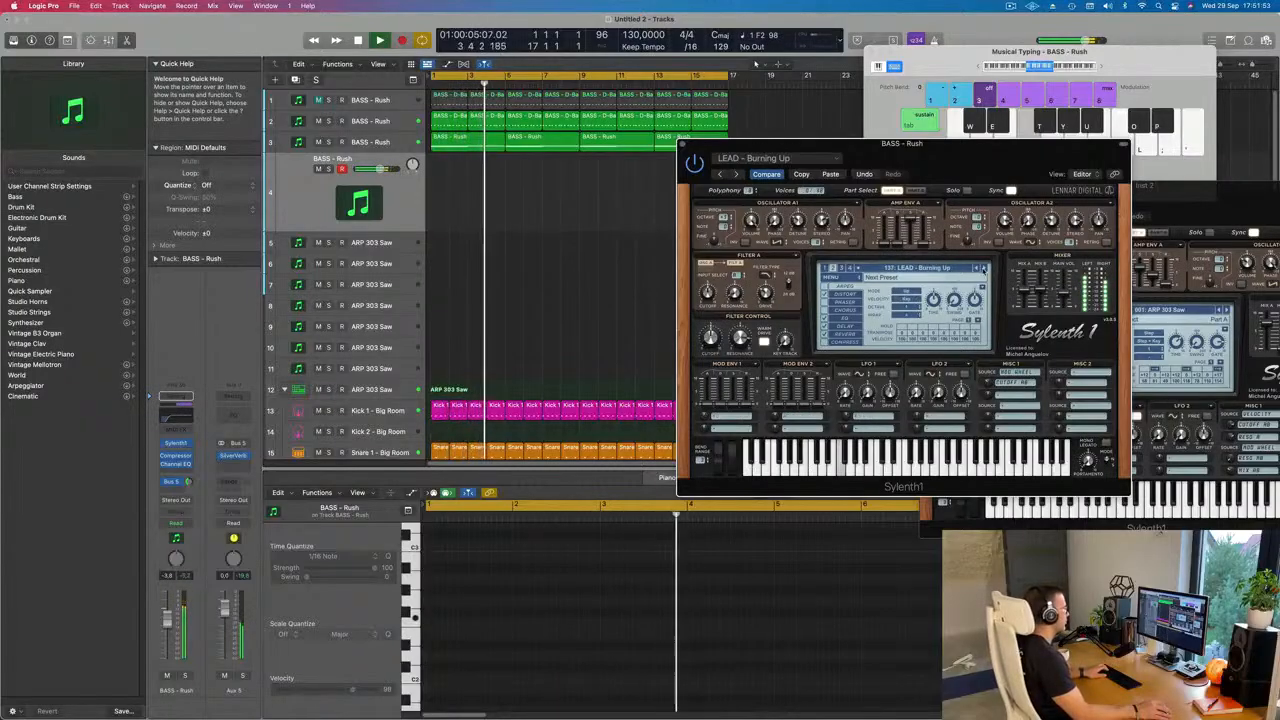
click(984, 269)
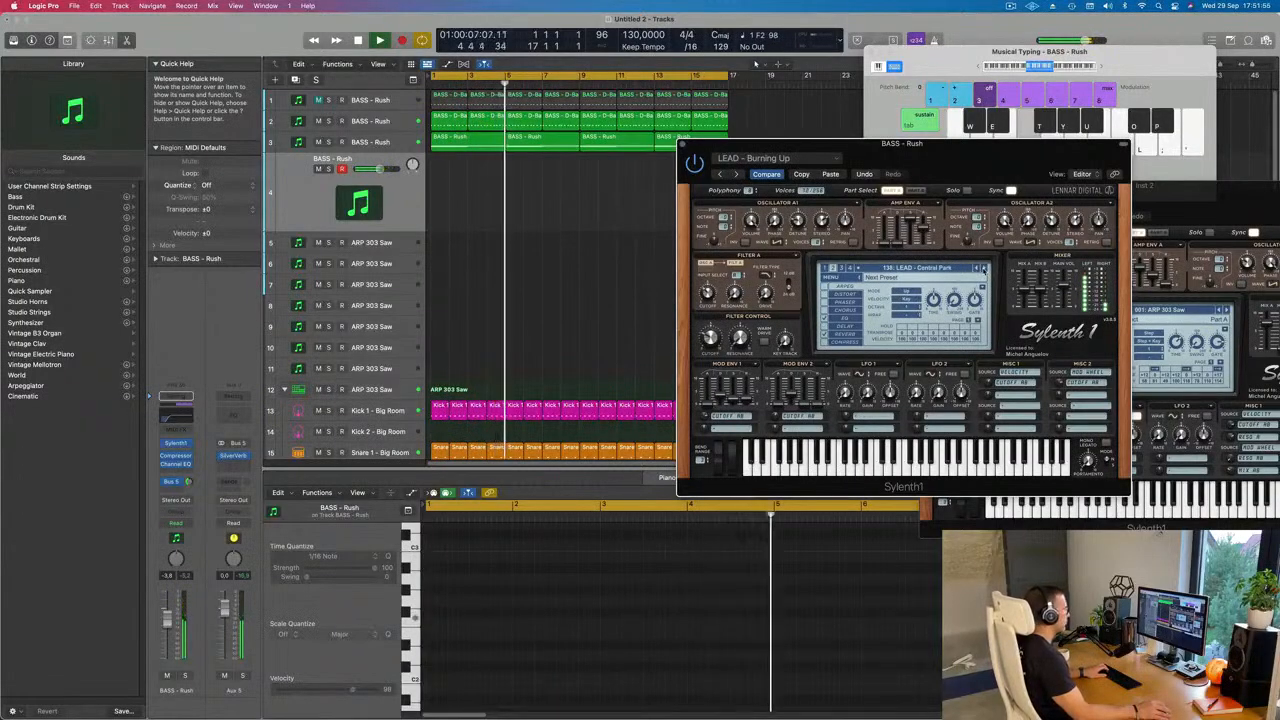
click(984, 269)
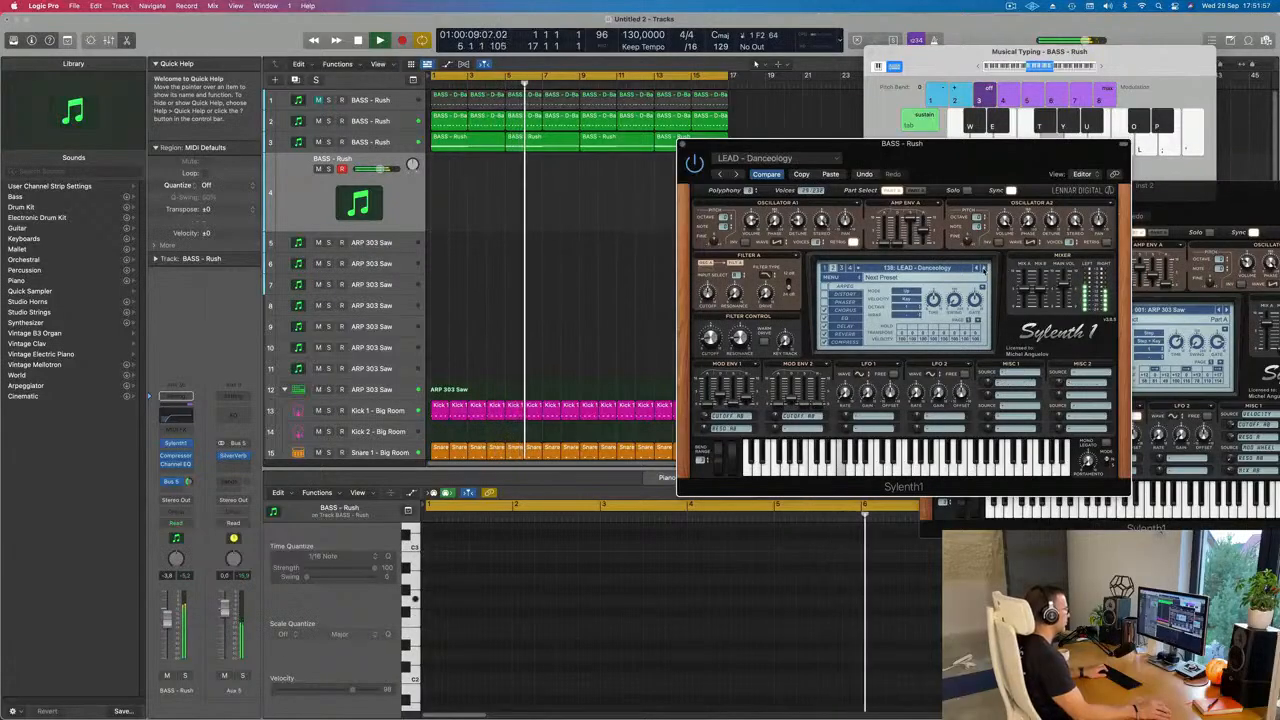
click(984, 269)
click(984, 269)
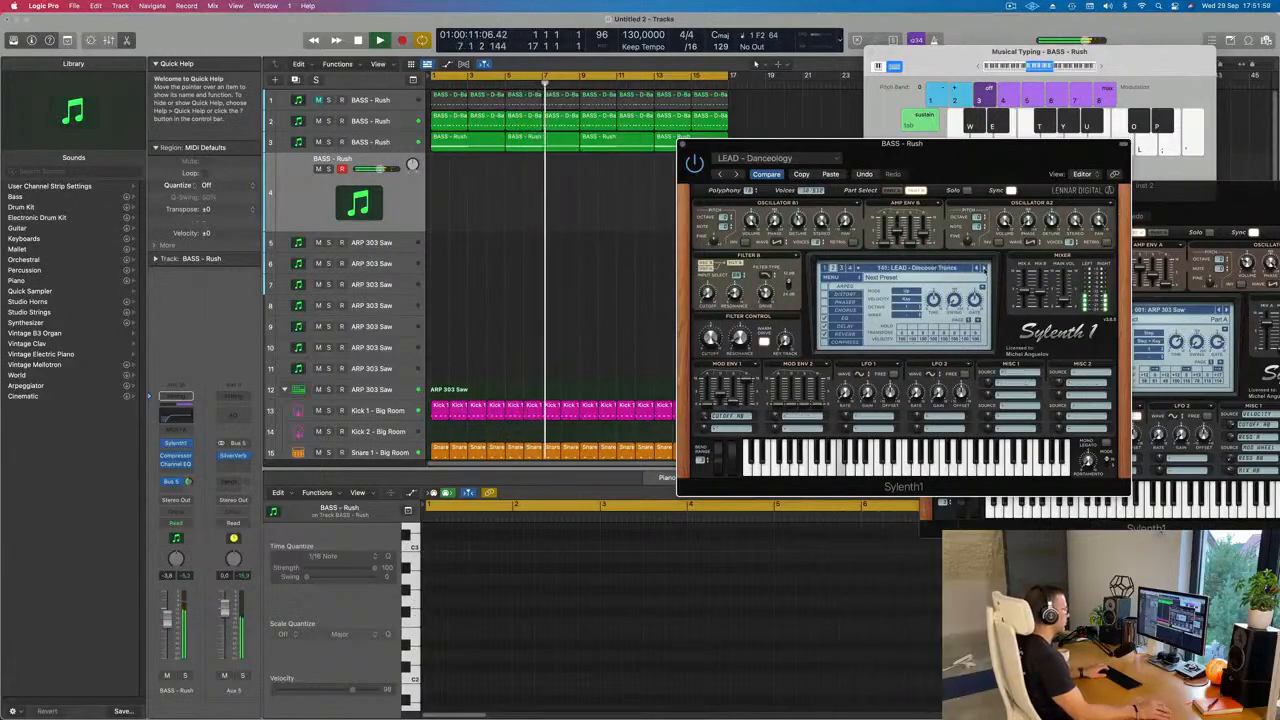
click(984, 269)
click(984, 269)
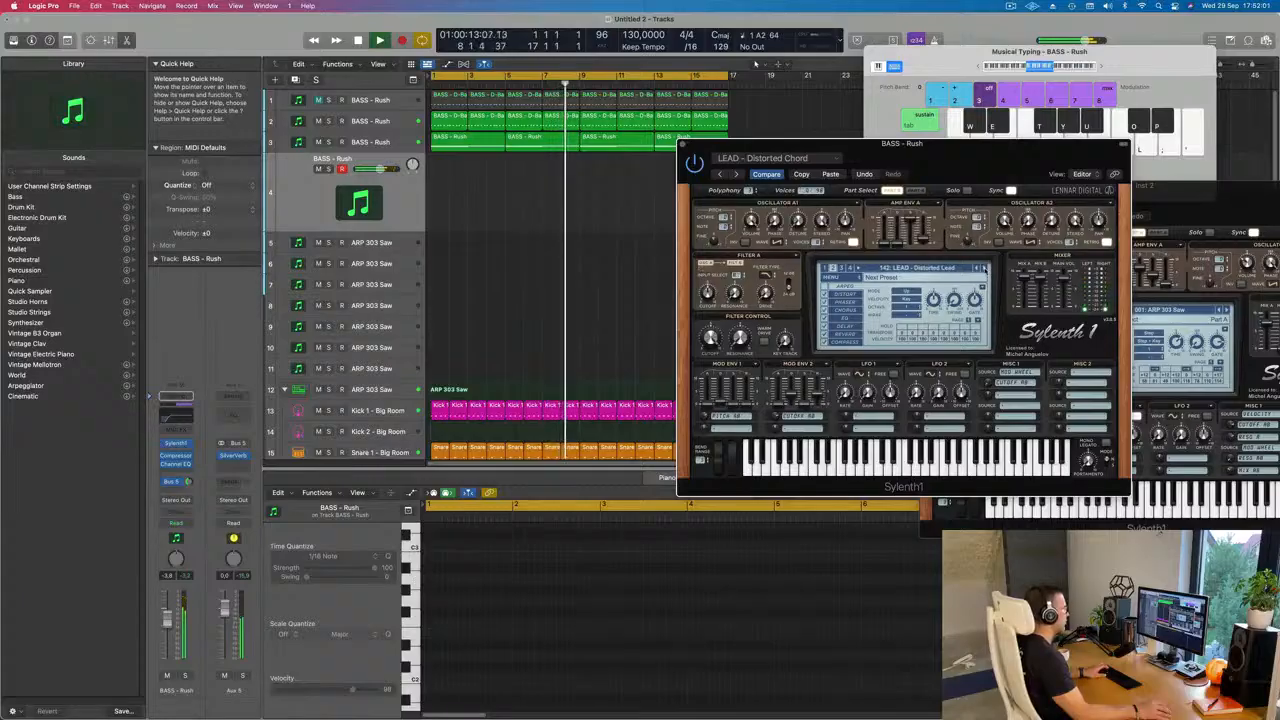
click(984, 269)
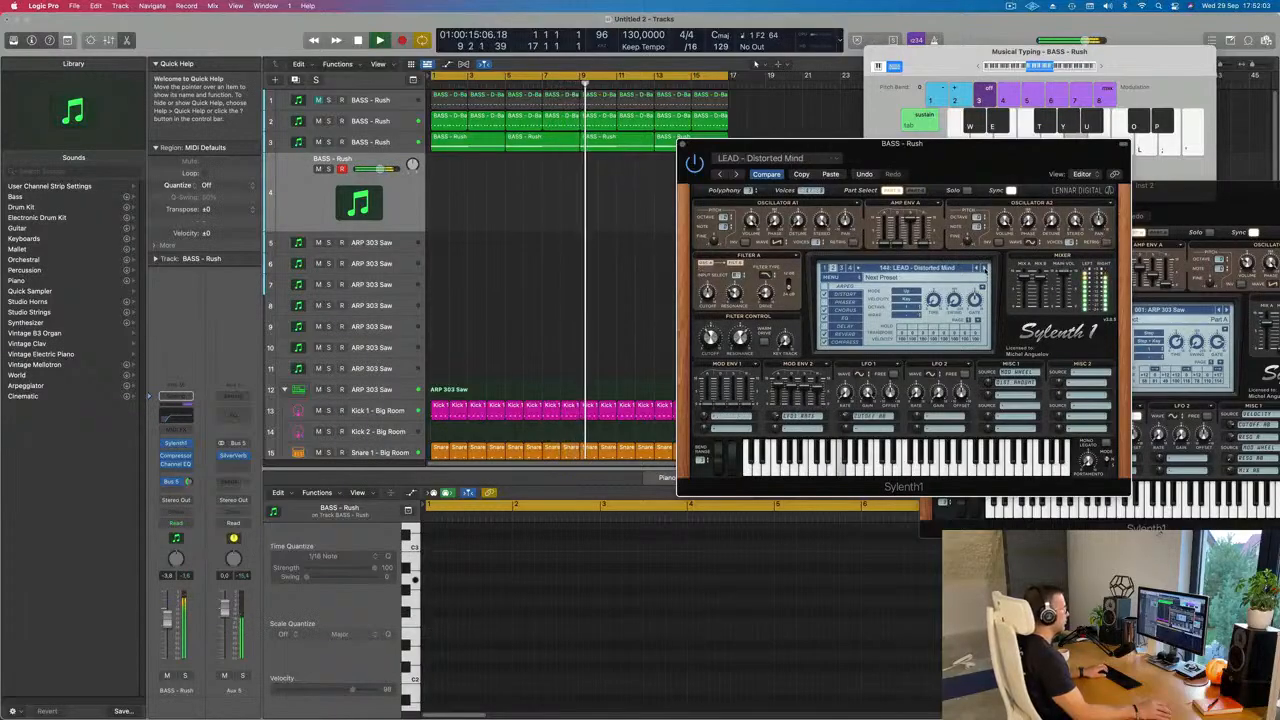
click(984, 269)
click(984, 269)
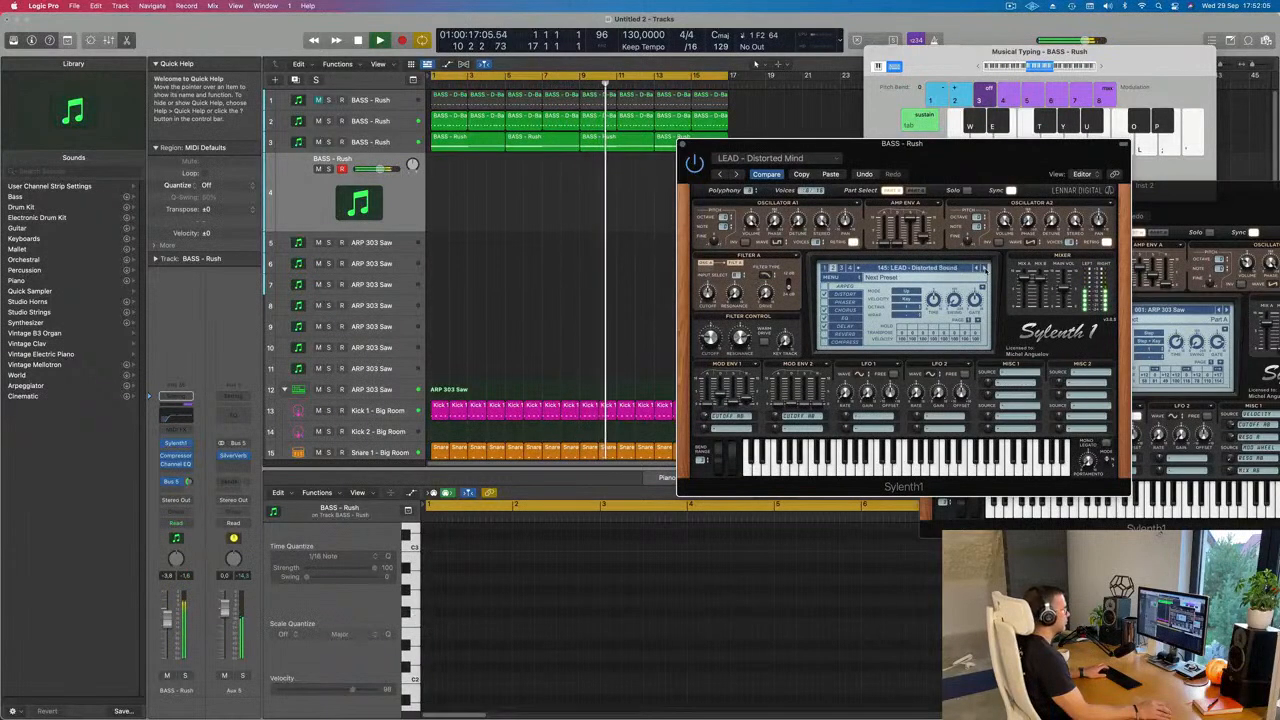
click(984, 269)
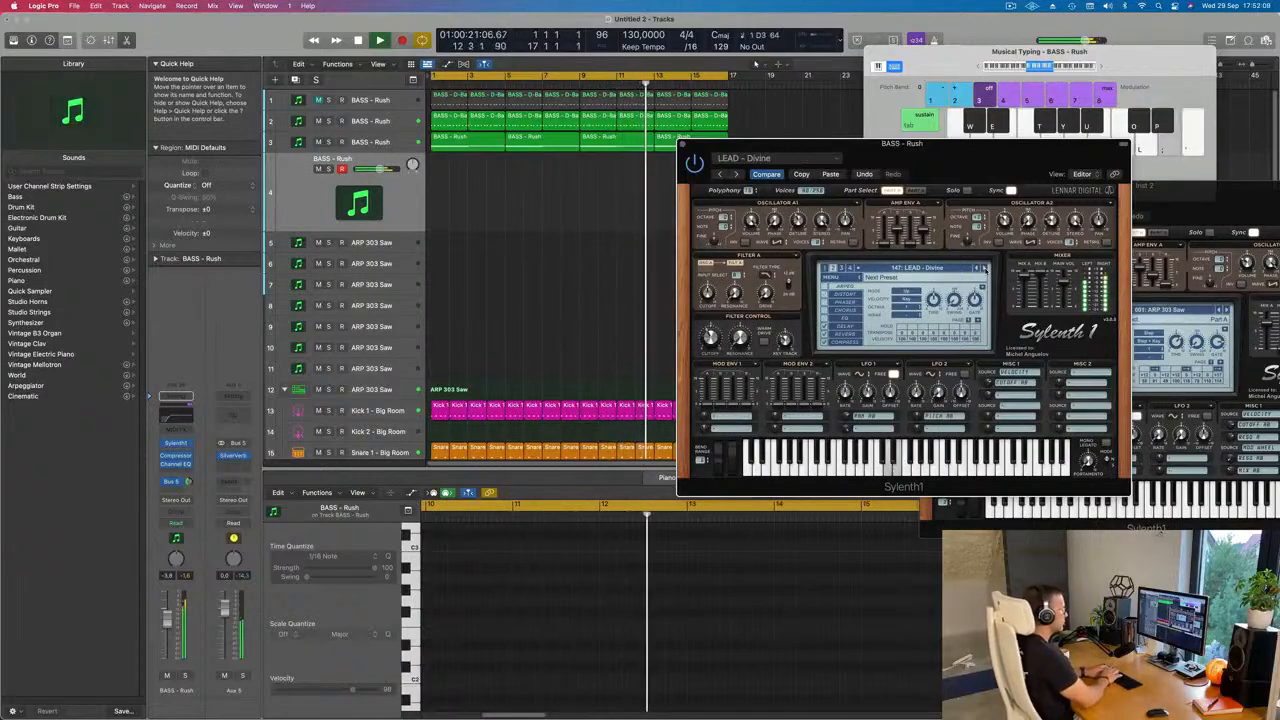
Step: Return to the LEAD - Distorted Mind preset and lower the lead track's volume to -10.0 dB while testing notes
click(978, 270)
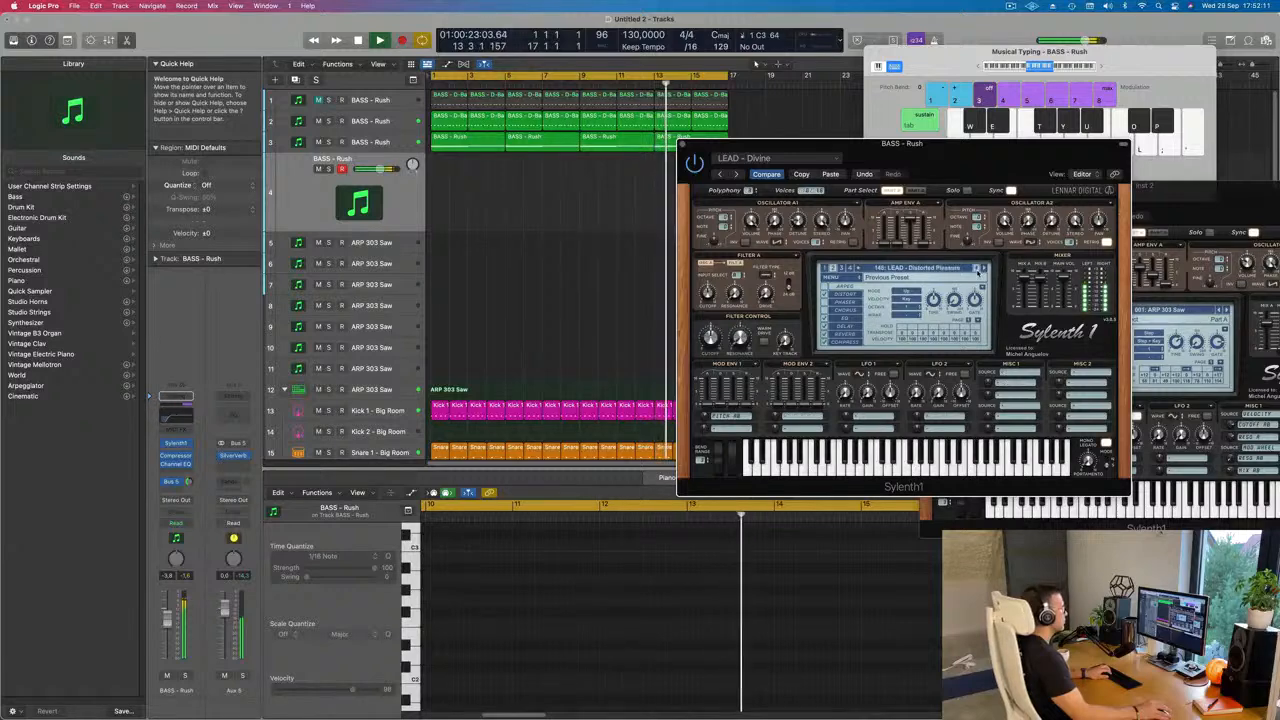
click(978, 270)
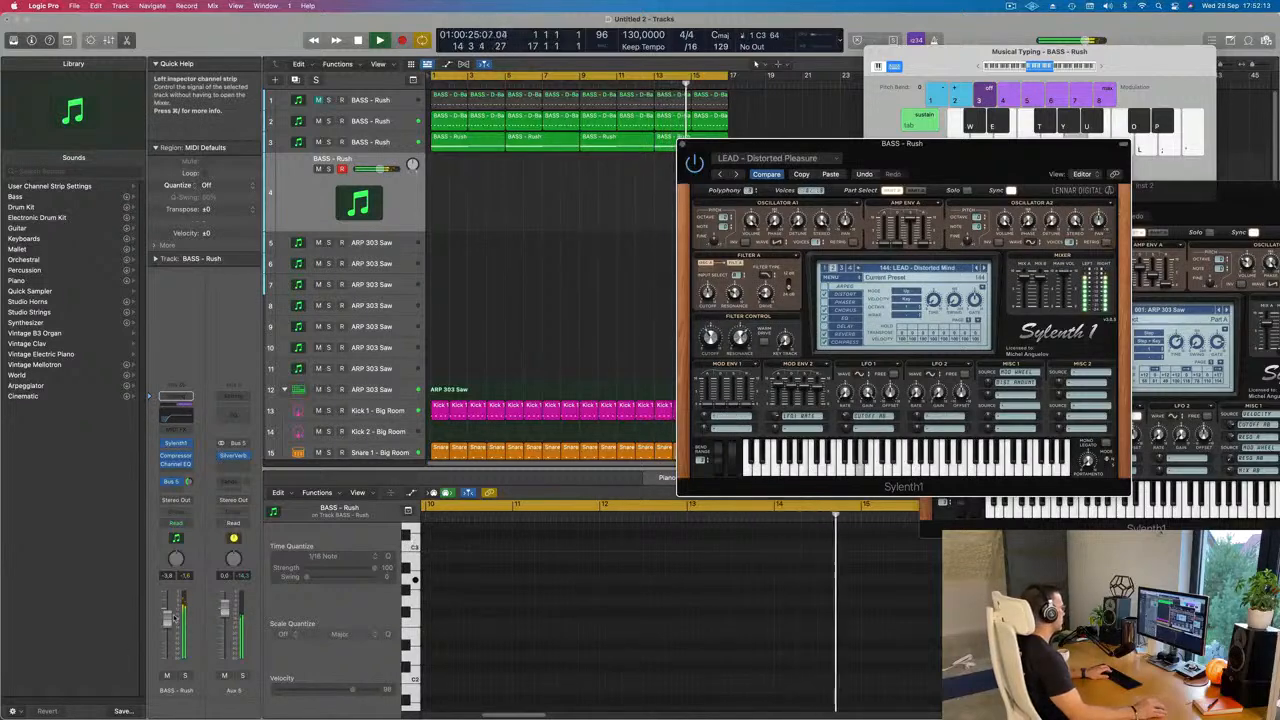
drag(168, 627, 168, 639)
key(j)
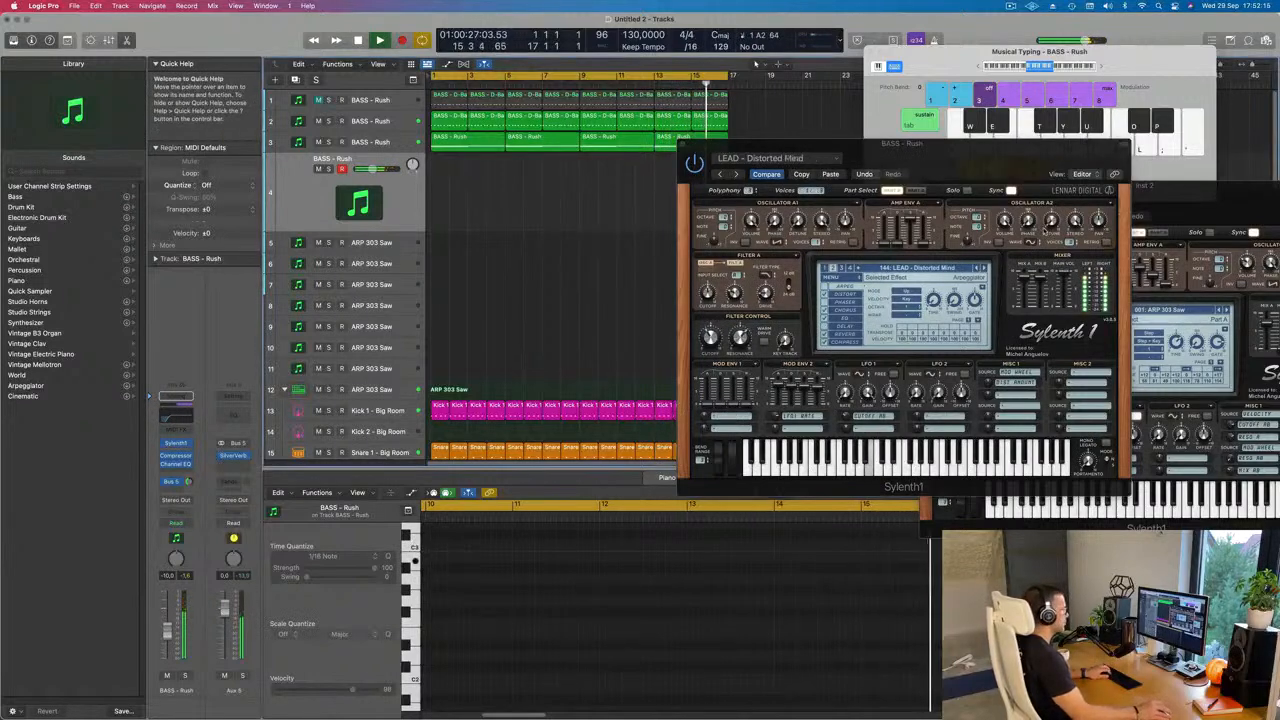
Step: Audition the presets from Distorted Sound through Downpipe by playing single notes over the loop
click(984, 269)
key(h)
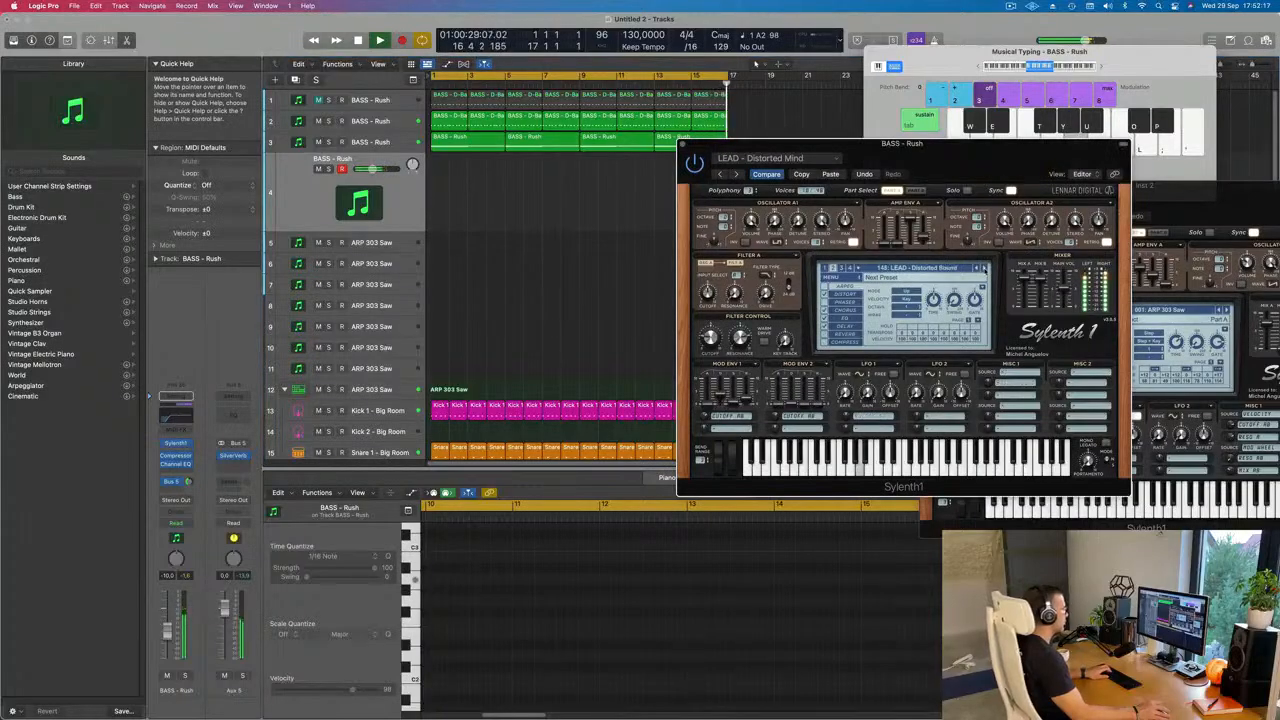
click(984, 269)
key(j)
click(984, 269)
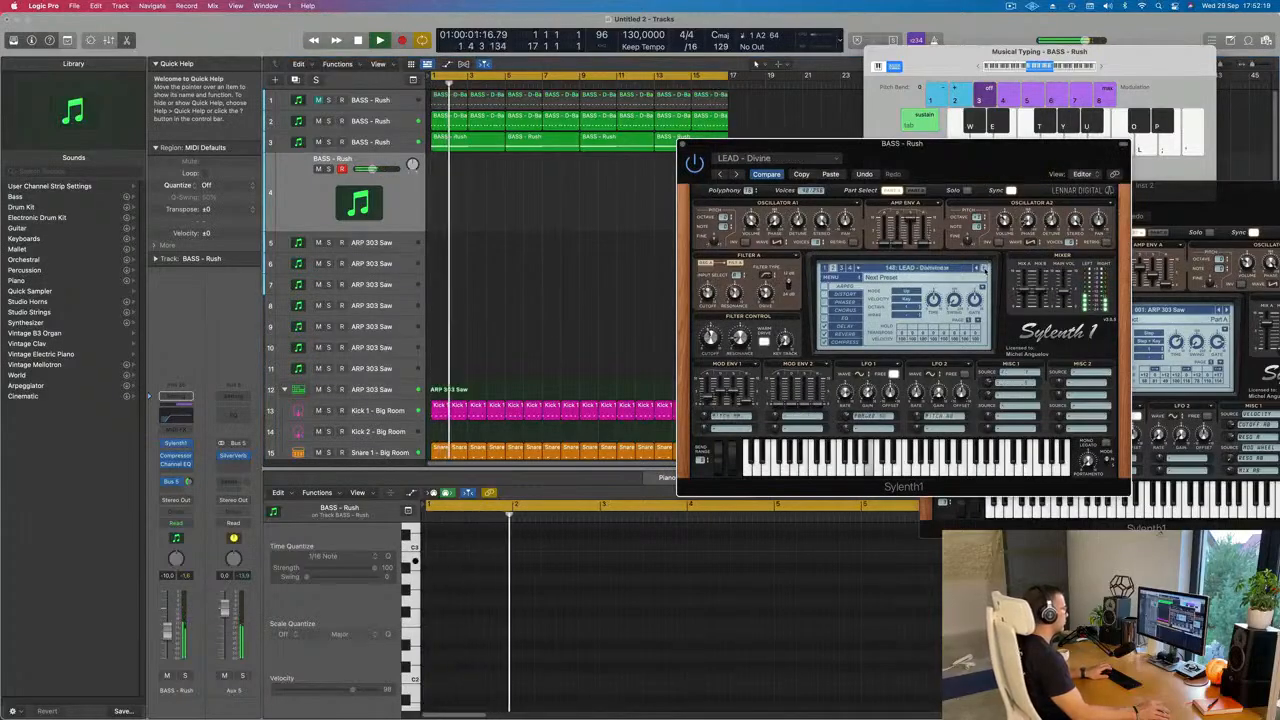
click(984, 269)
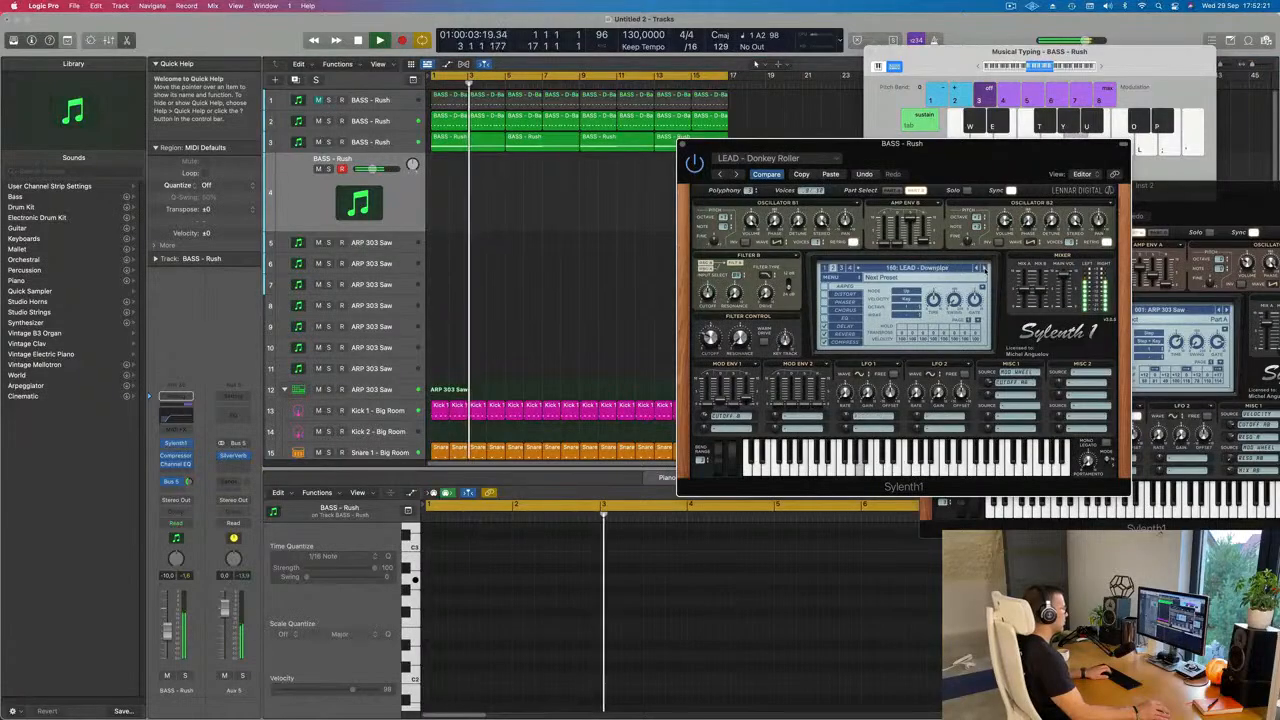
key(j)
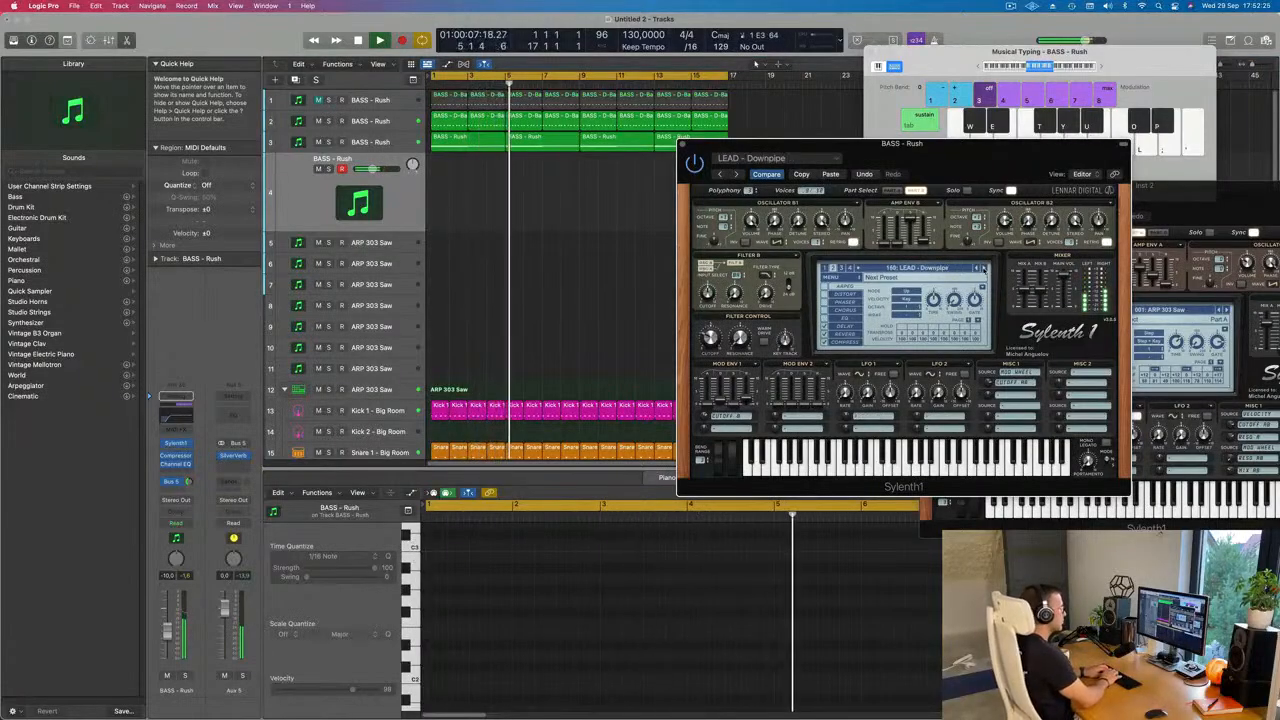
key(apostrophe)
key(f)
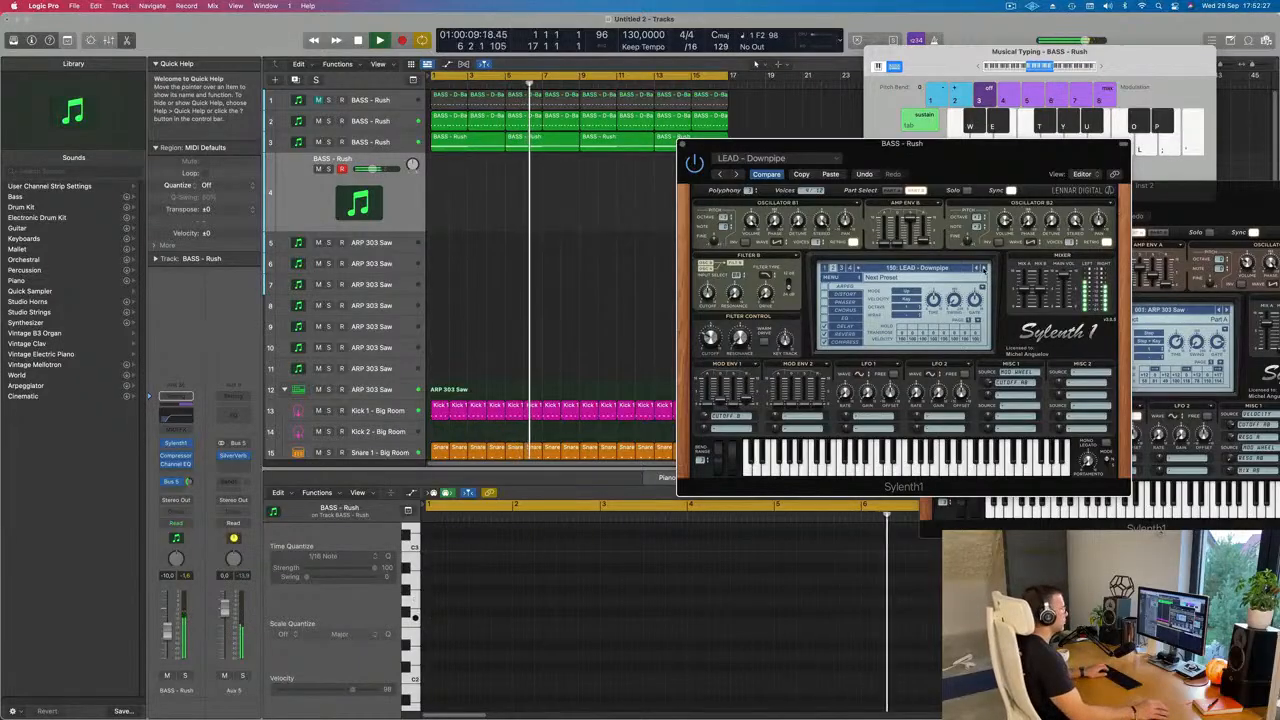
Step: Advance through the presets from Duderstadt to LEAD - Euphoric Dream, playing test notes over the loop
click(984, 268)
key(h)
key(f)
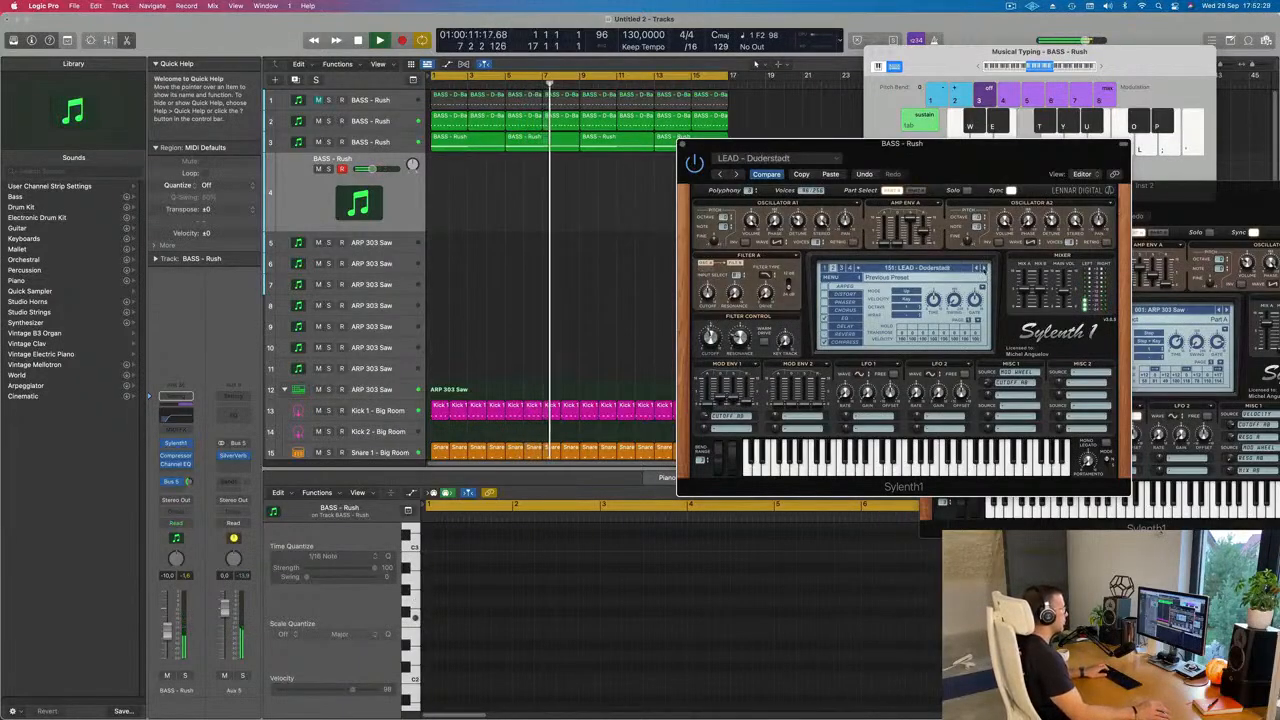
click(984, 268)
click(984, 268)
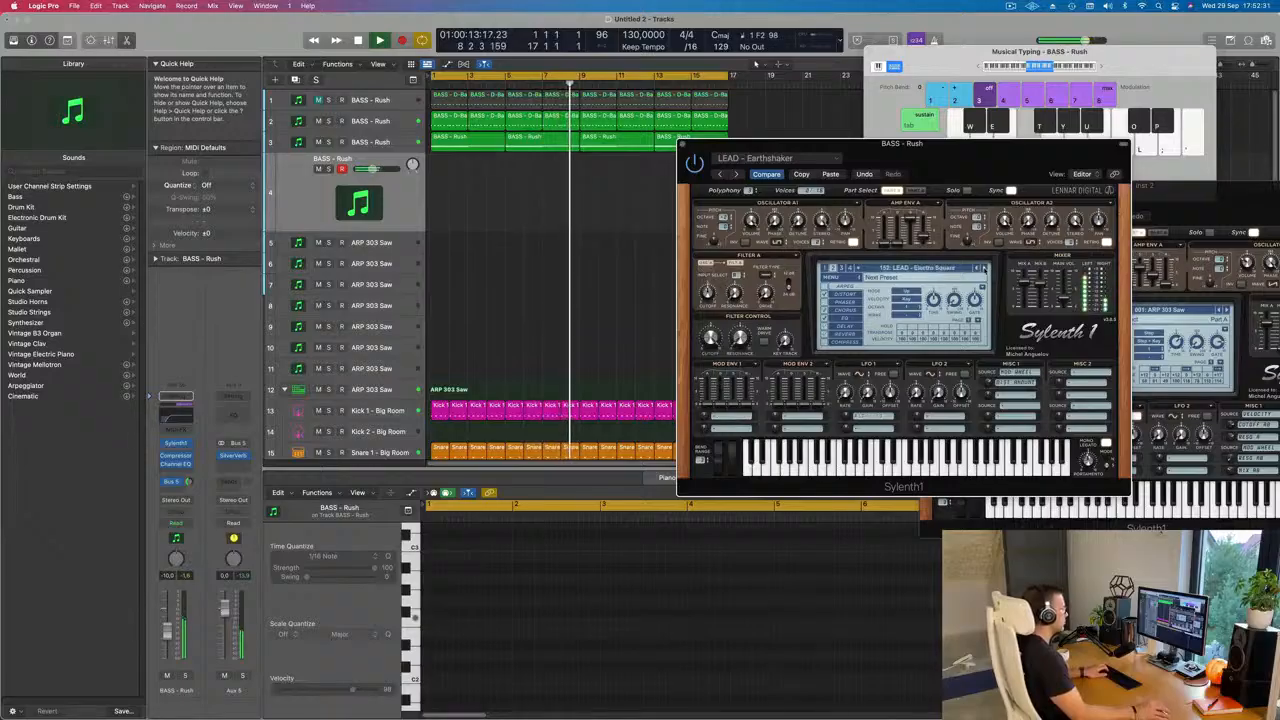
key(f)
click(984, 268)
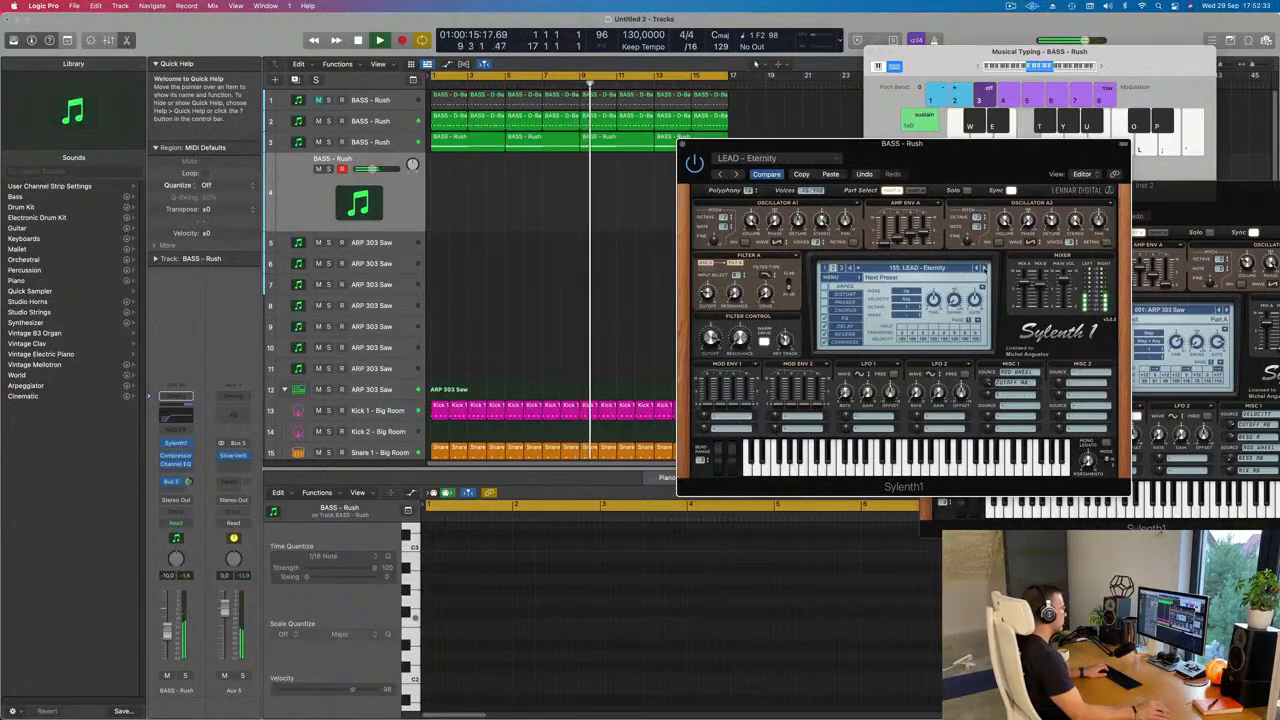
click(984, 268)
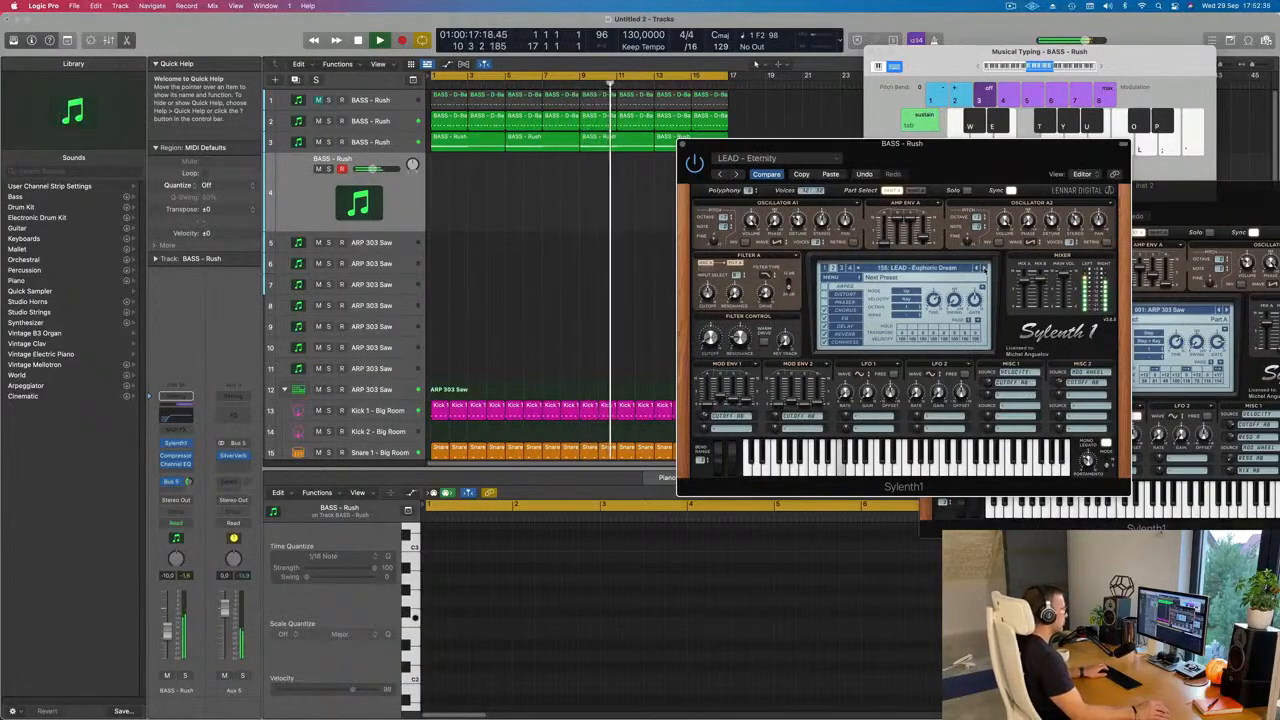
key(k)
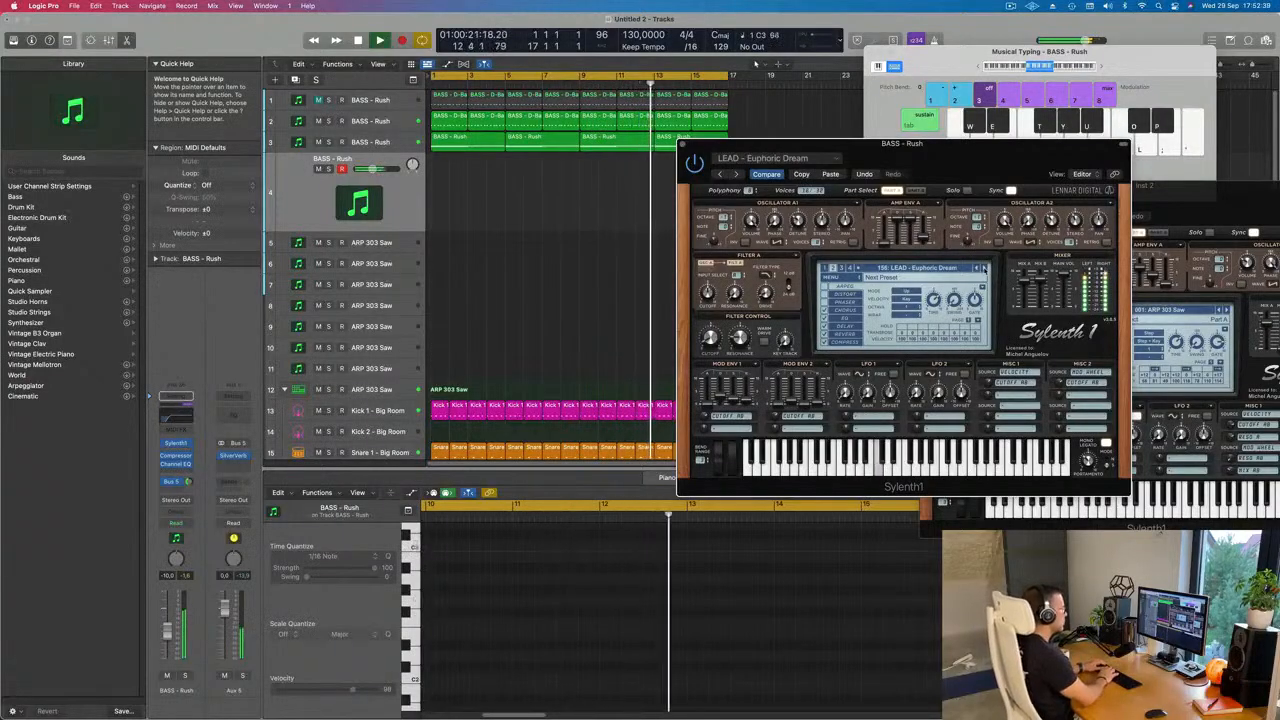
key(g)
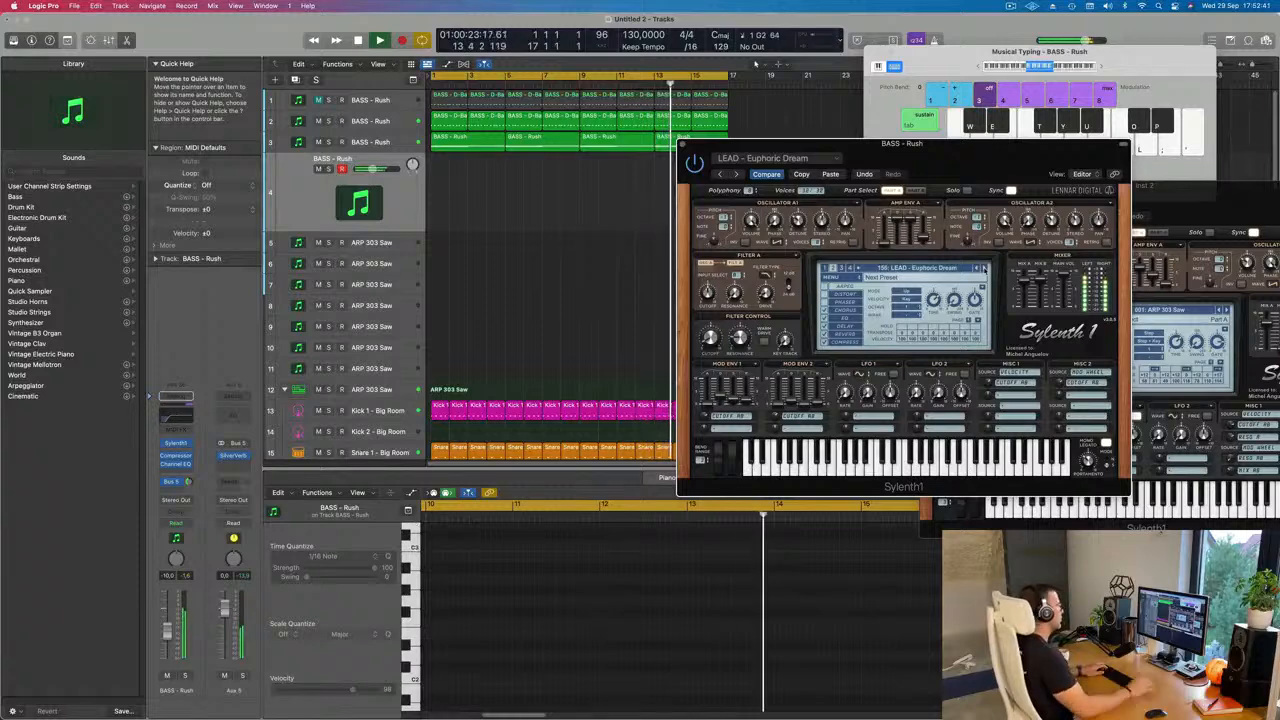
Step: Copy the first D-Bass region from the second bass track to the start of the lead track
click(443, 120)
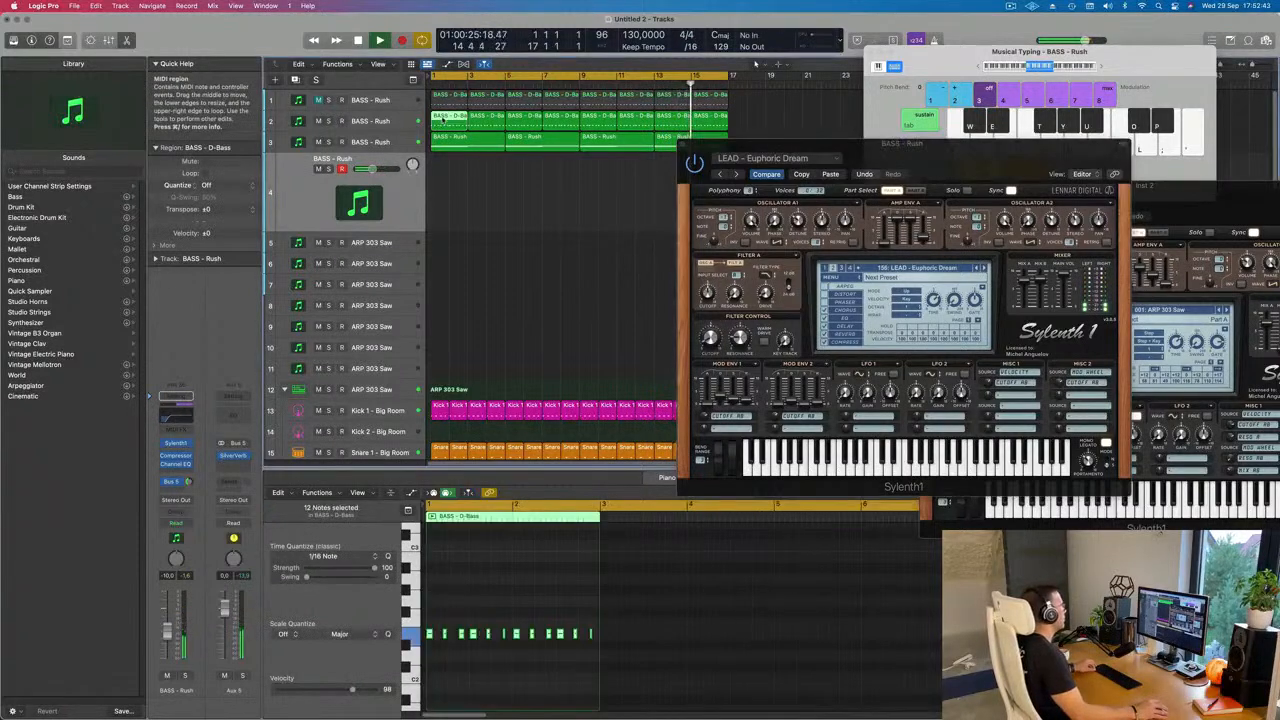
drag(443, 120, 440, 184)
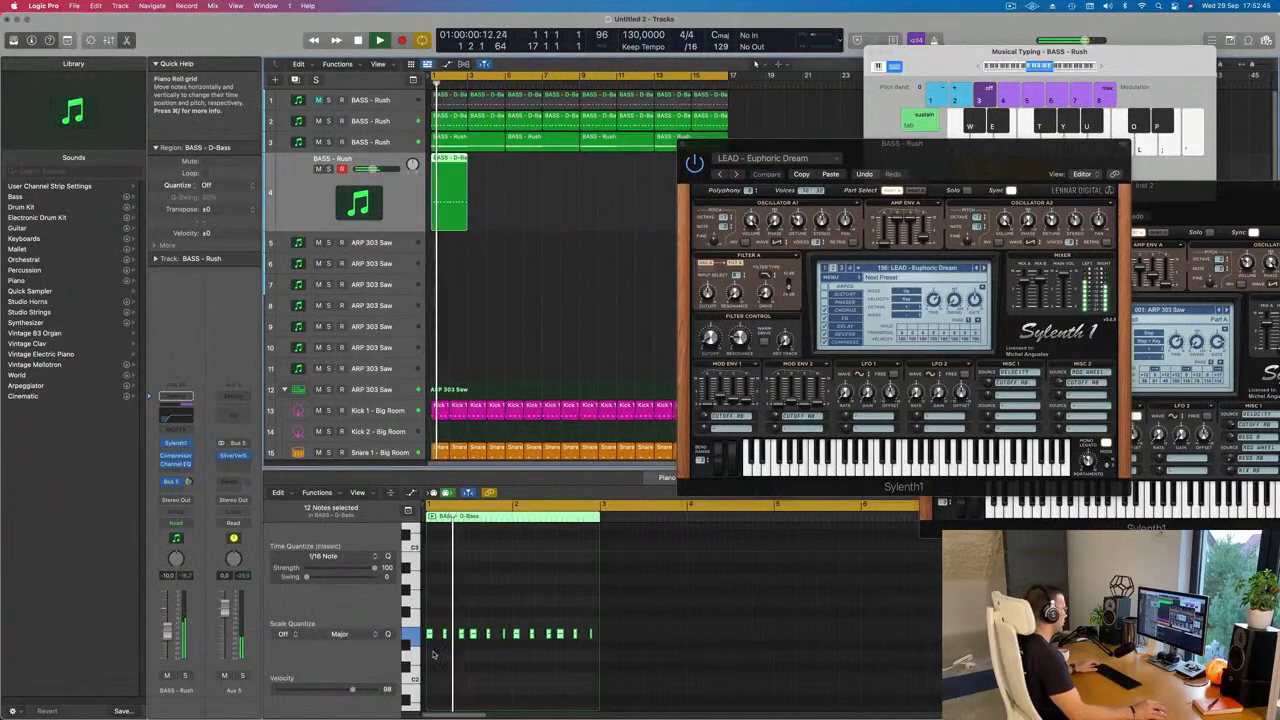
Step: Try the copied region's notes an octave higher, restore their original octave, and replay the loop
key(Delete)
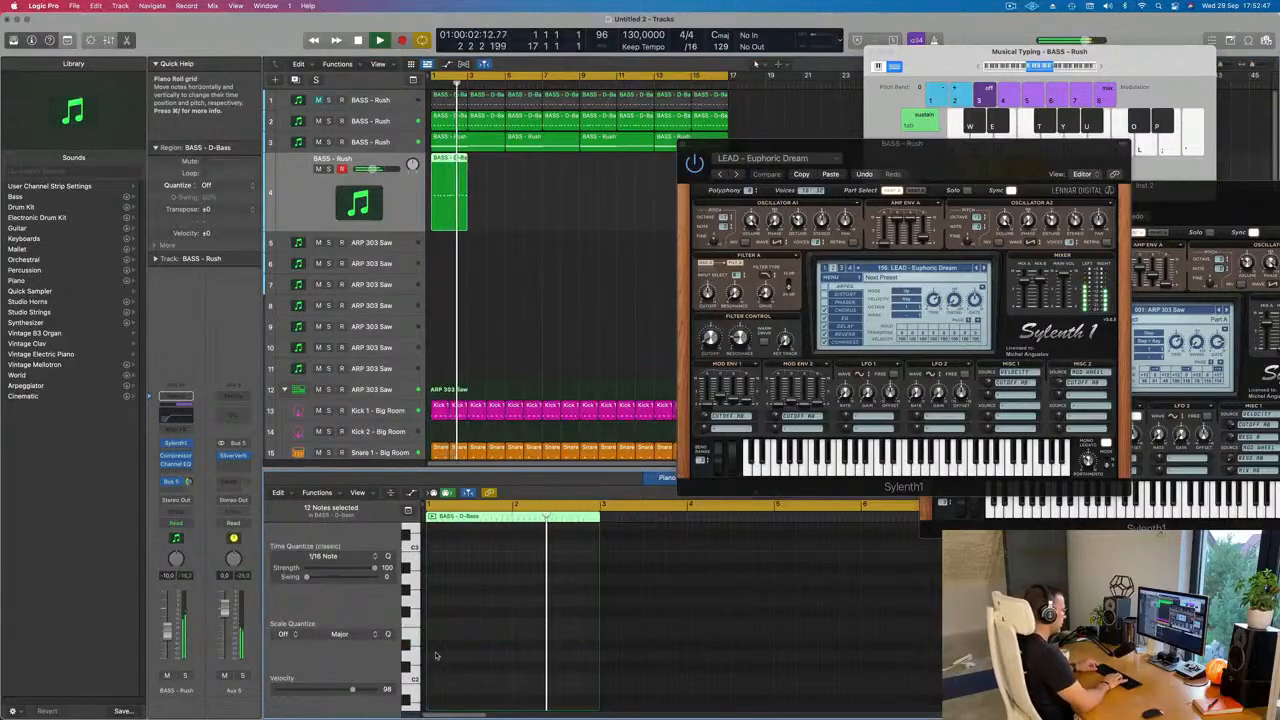
key(super+z)
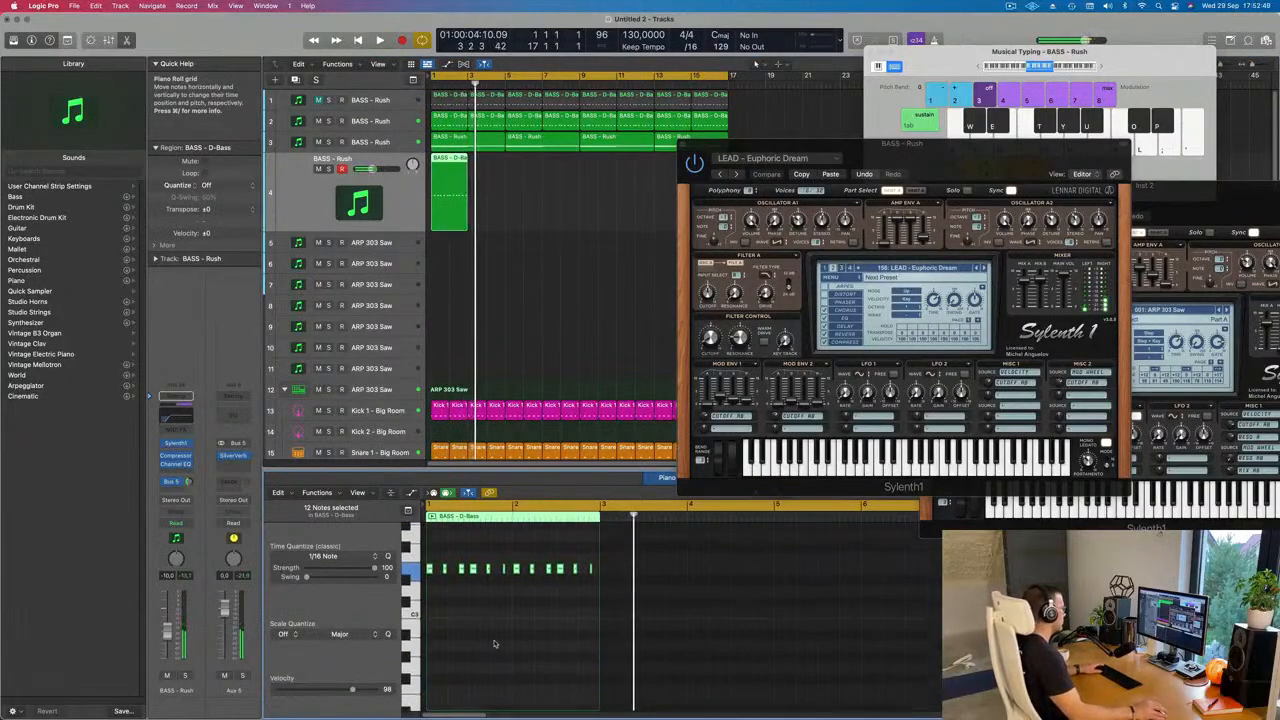
key(space)
scroll(494, 644, up, 2)
scroll(494, 644, left, 1)
key(alt+shift+Down)
key(space)
key(space)
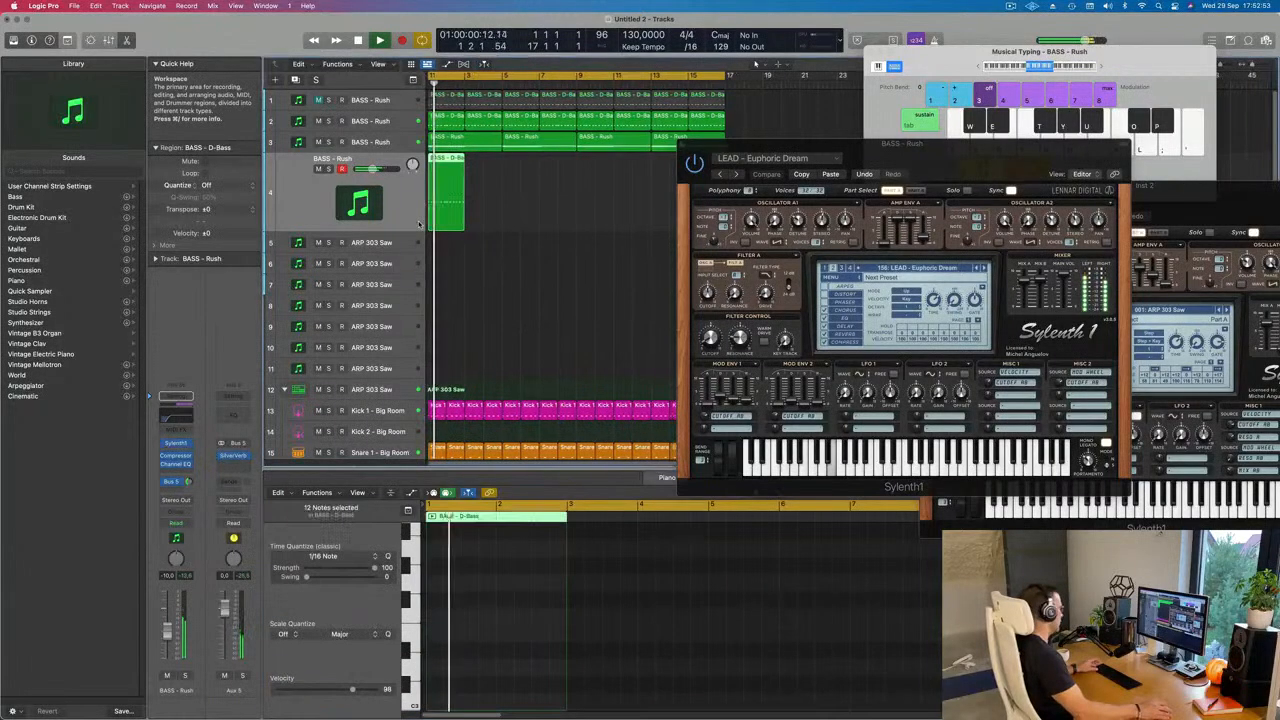
Step: Fill the lead track with back-to-back repeats of the copied D-Bass region
key(super+r)
key(super+r)
key(super+r)
key(super+r)
key(super+r)
key(super+r)
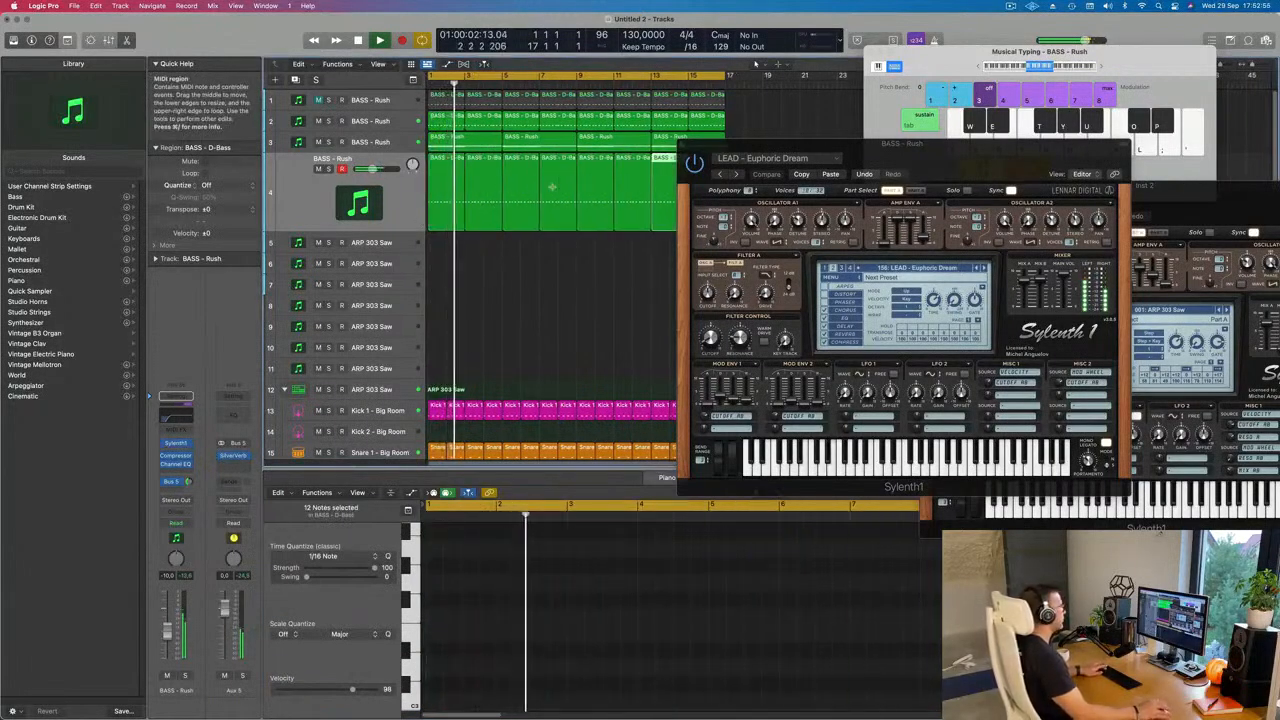
Step: Uncover the synth's preset display and load the LEAD - Euphoric Lead preset for the repeated pattern
drag(892, 150, 772, 161)
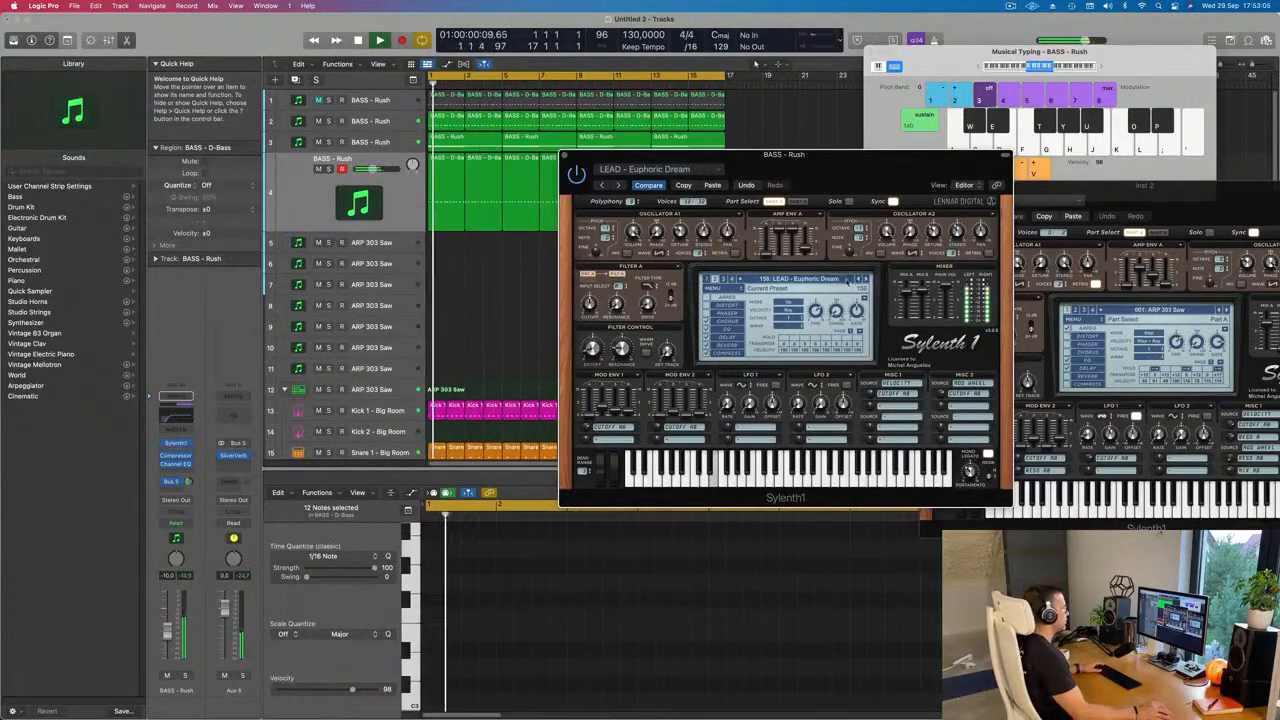
click(866, 281)
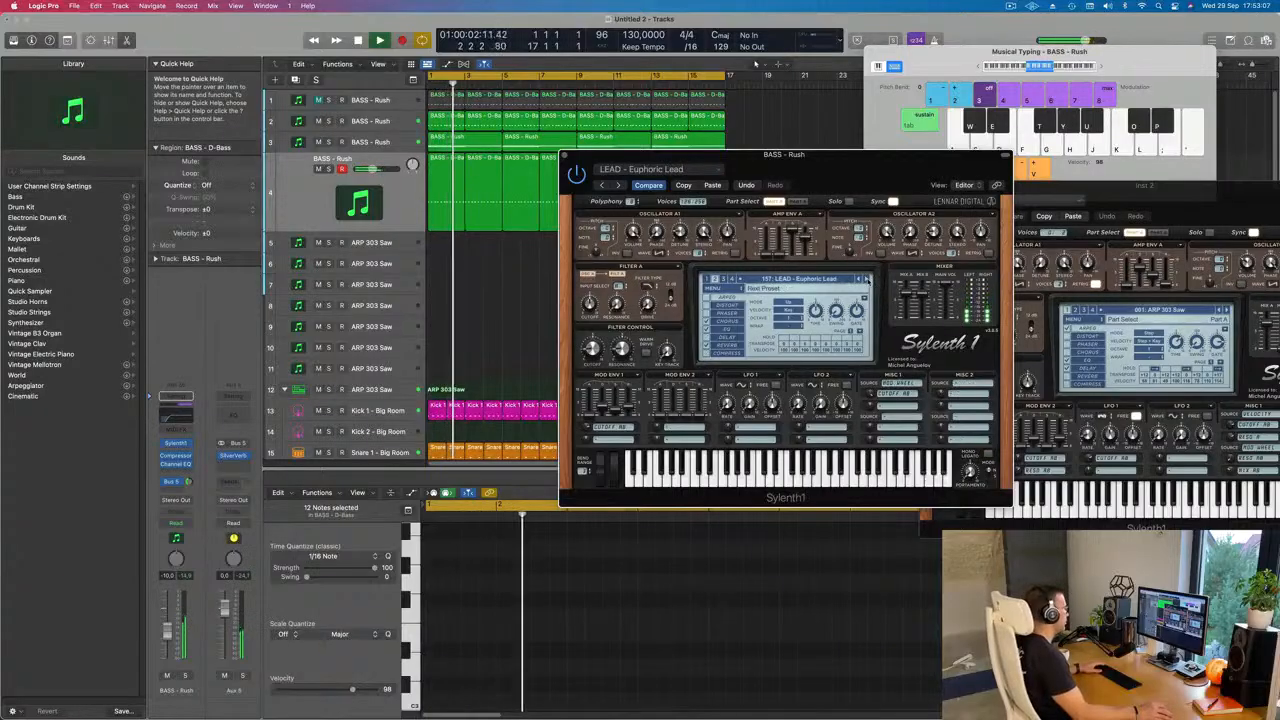
Step: Replay the loop, set the Euphoric Lead track's level to -7.2 dB, and close its synth window
key(Return)
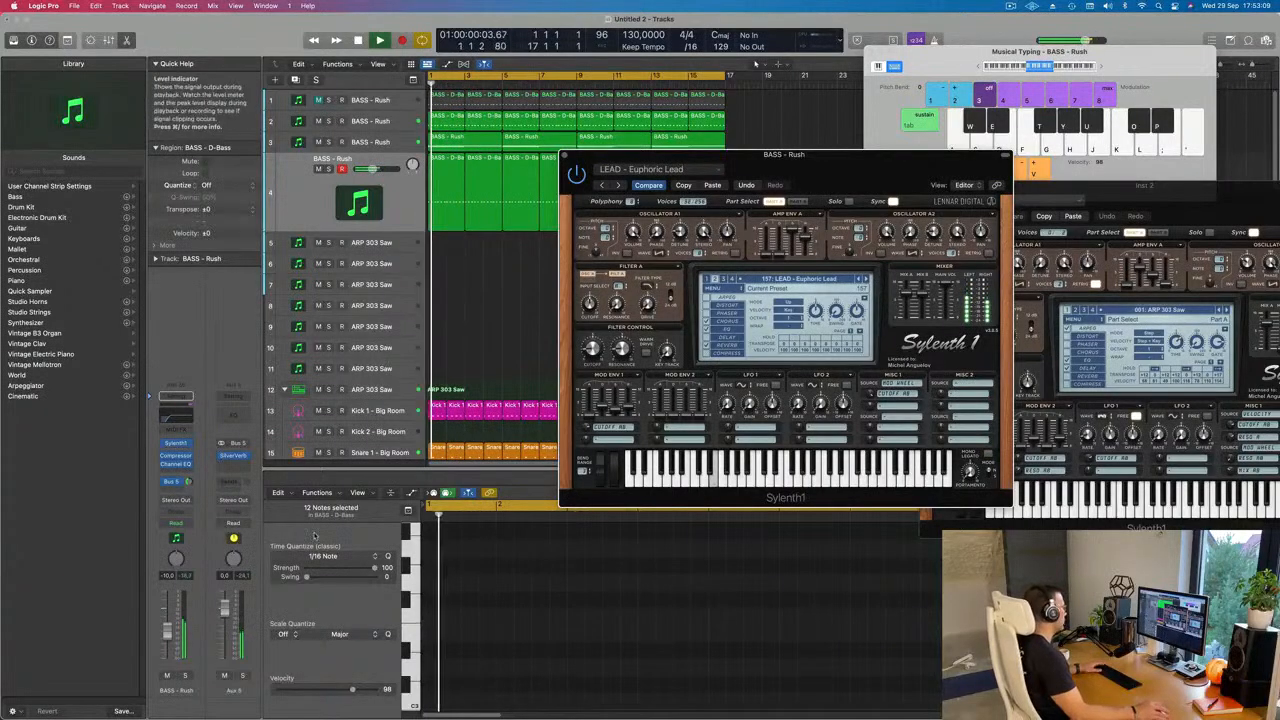
drag(168, 631, 168, 627)
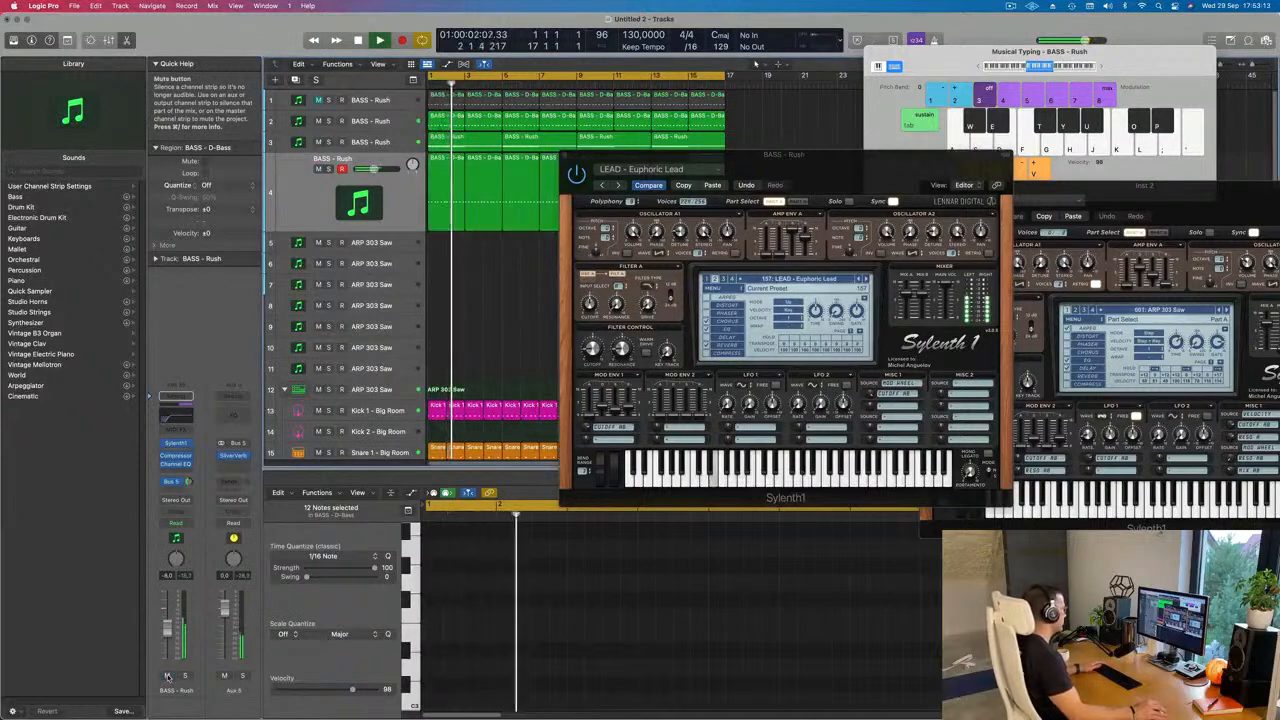
key(Return)
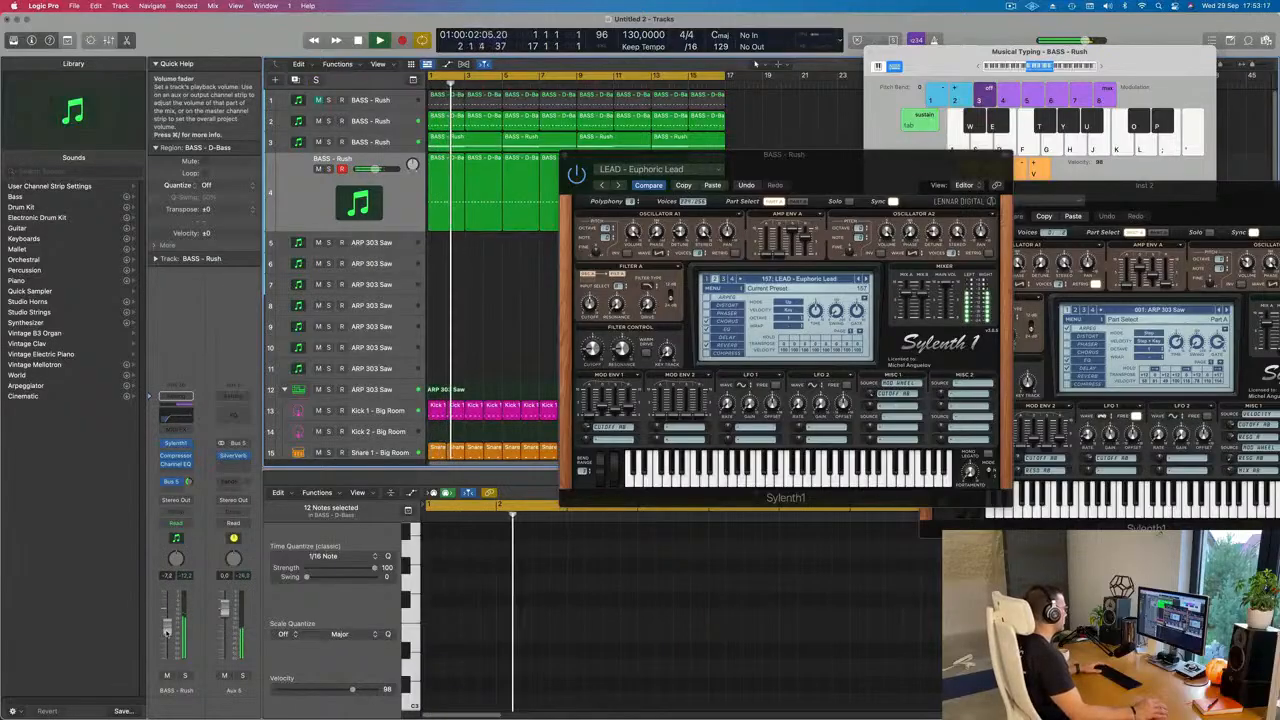
mouse_move(569, 162)
mouse_down()
mouse_move(668, 152)
mouse_move(576, 156)
mouse_up()
click(571, 148)
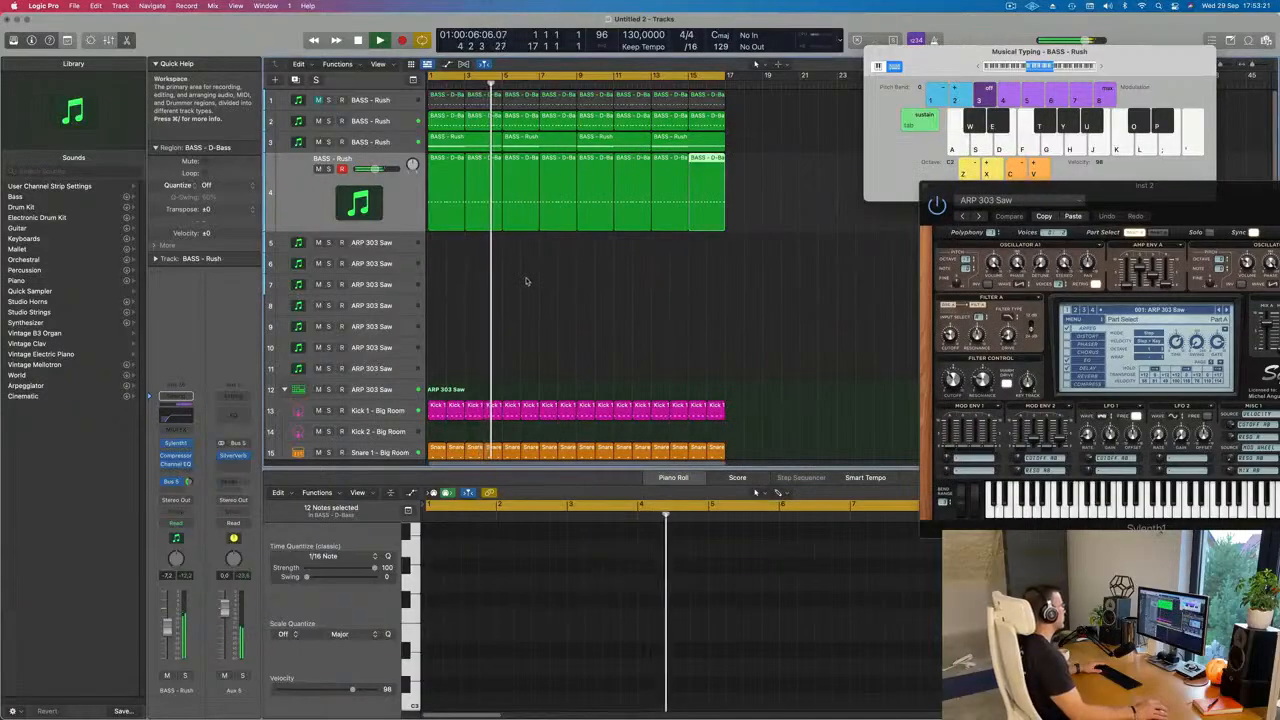
Step: Duplicate the Euphoric Lead track as a new empty track with the same channel settings
click(524, 283)
key(super+Left)
click(398, 196)
key(Return)
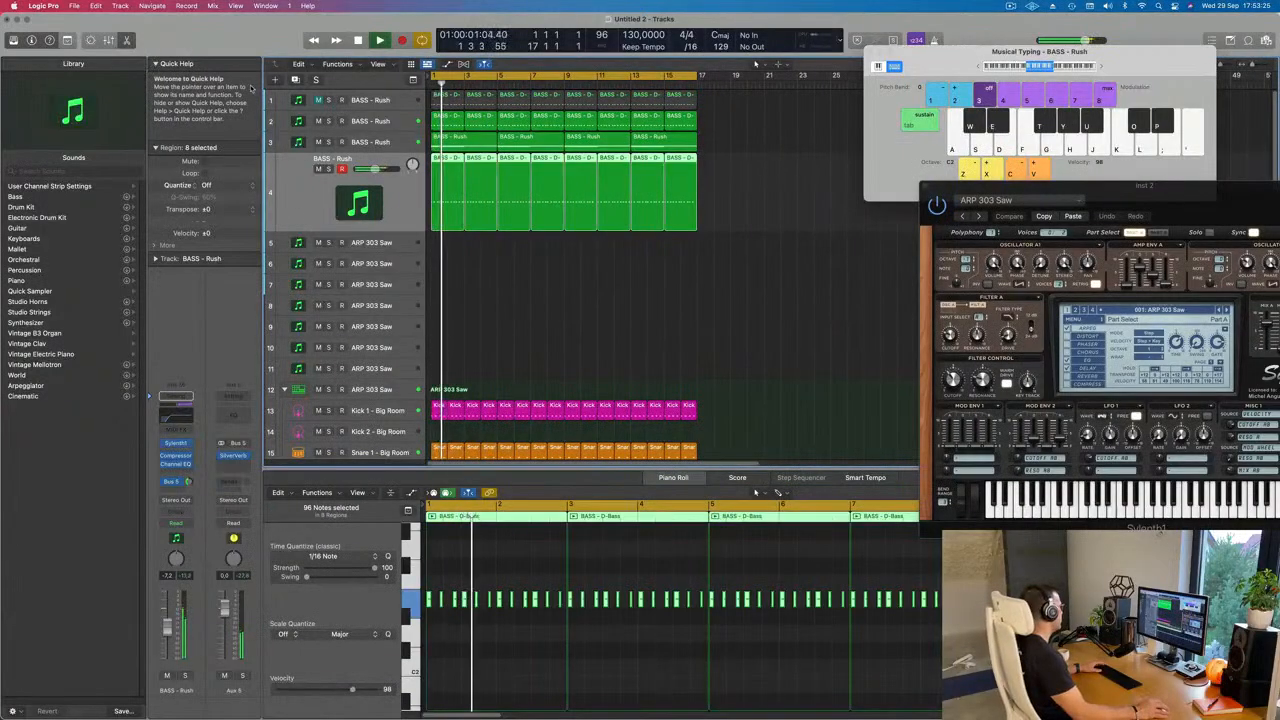
key(super+d)
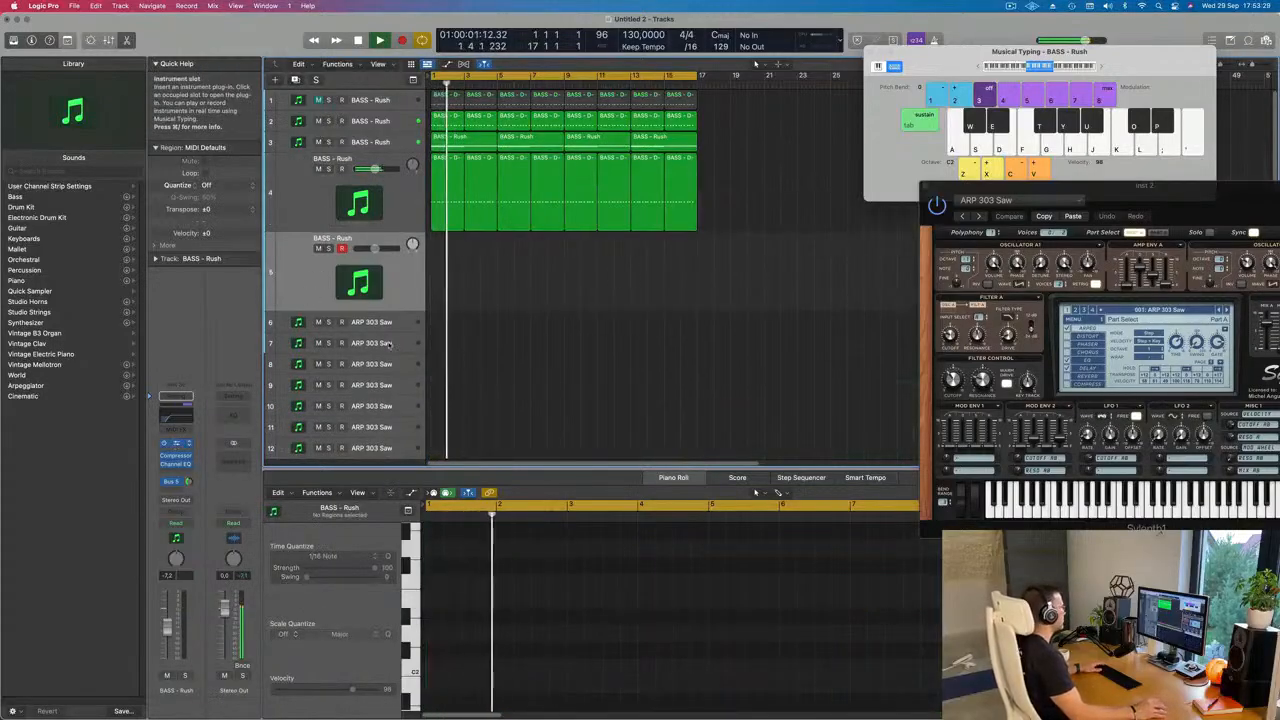
Step: Open Sylenth1 on the duplicated track and load the LEAD - Yellow Stuff preset
click(176, 444)
click(694, 267)
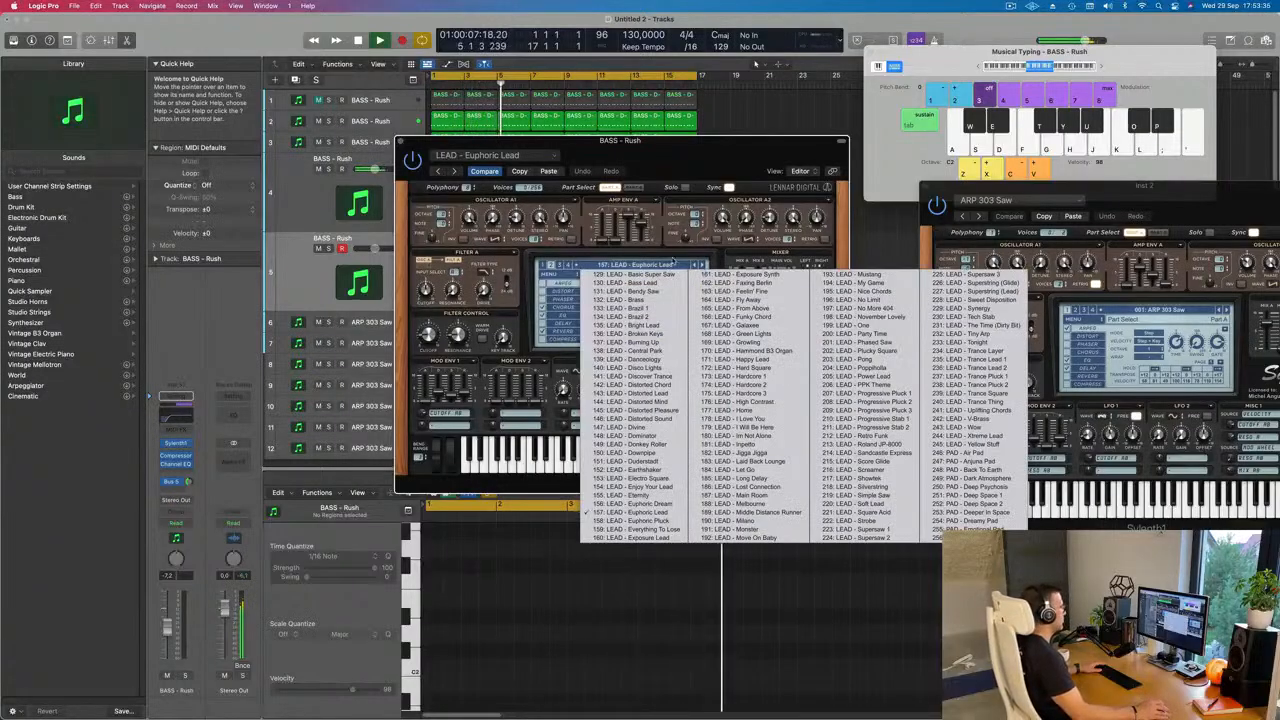
click(720, 184)
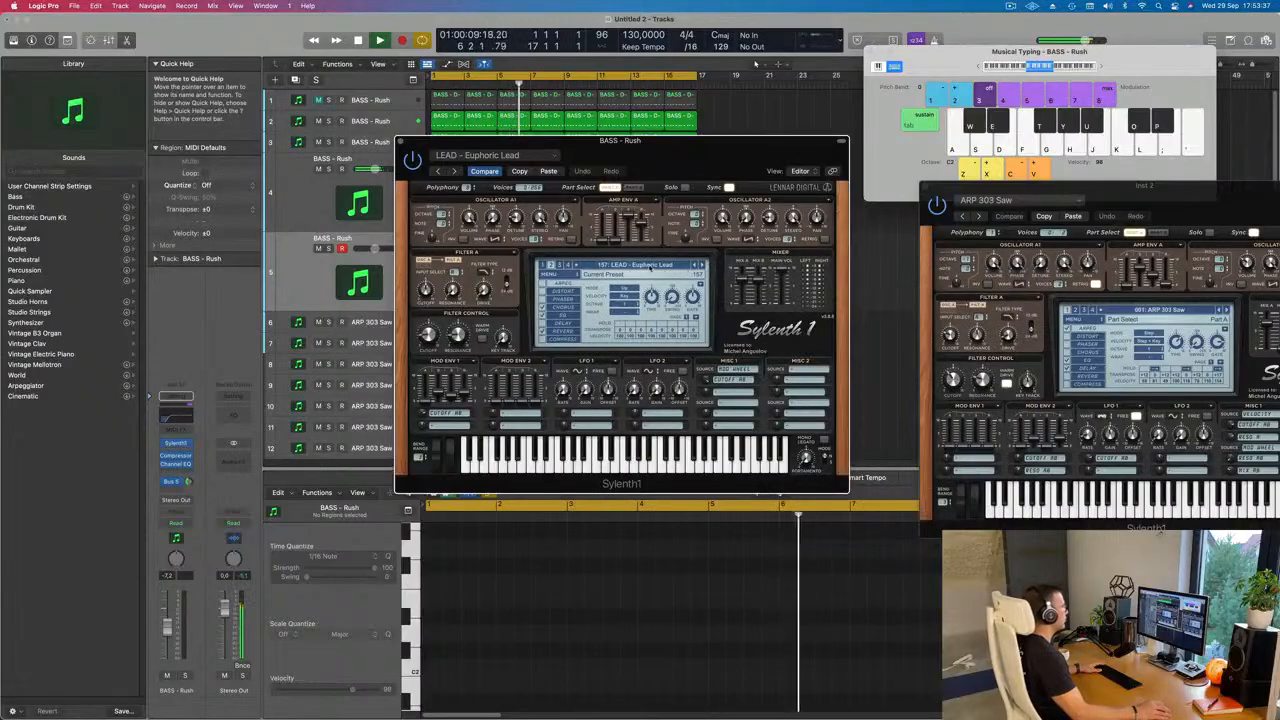
click(650, 266)
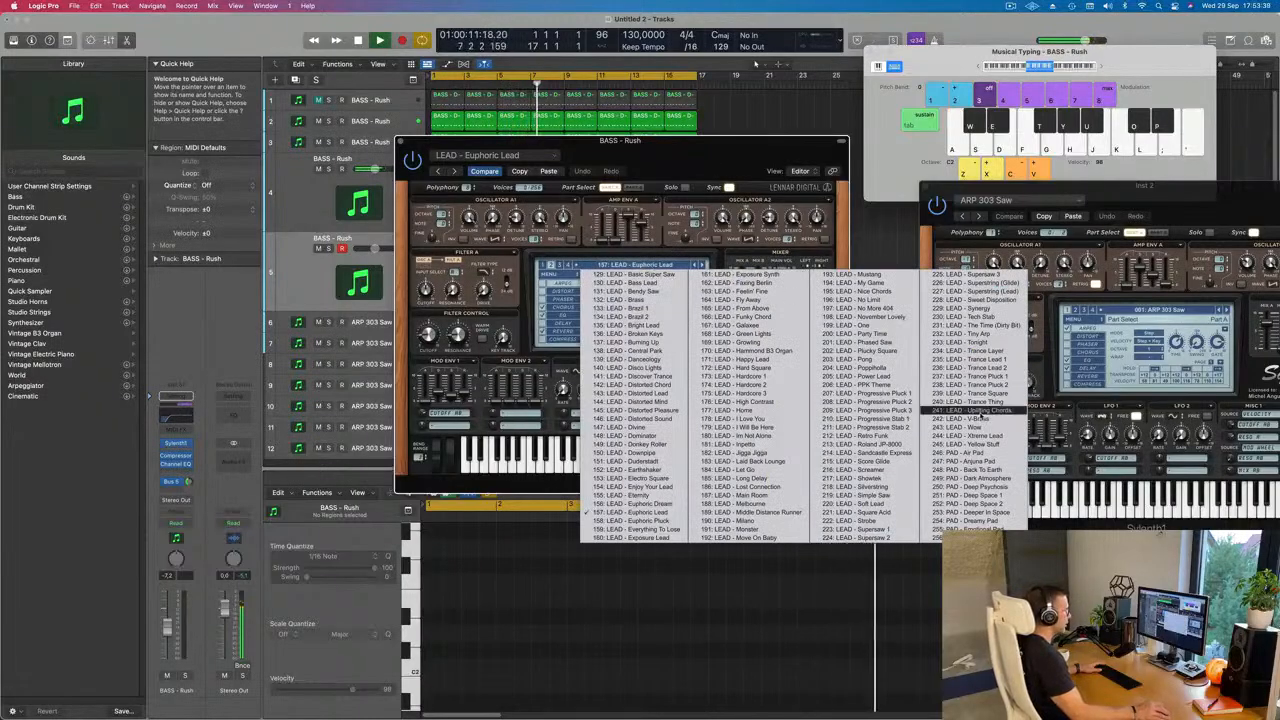
click(979, 447)
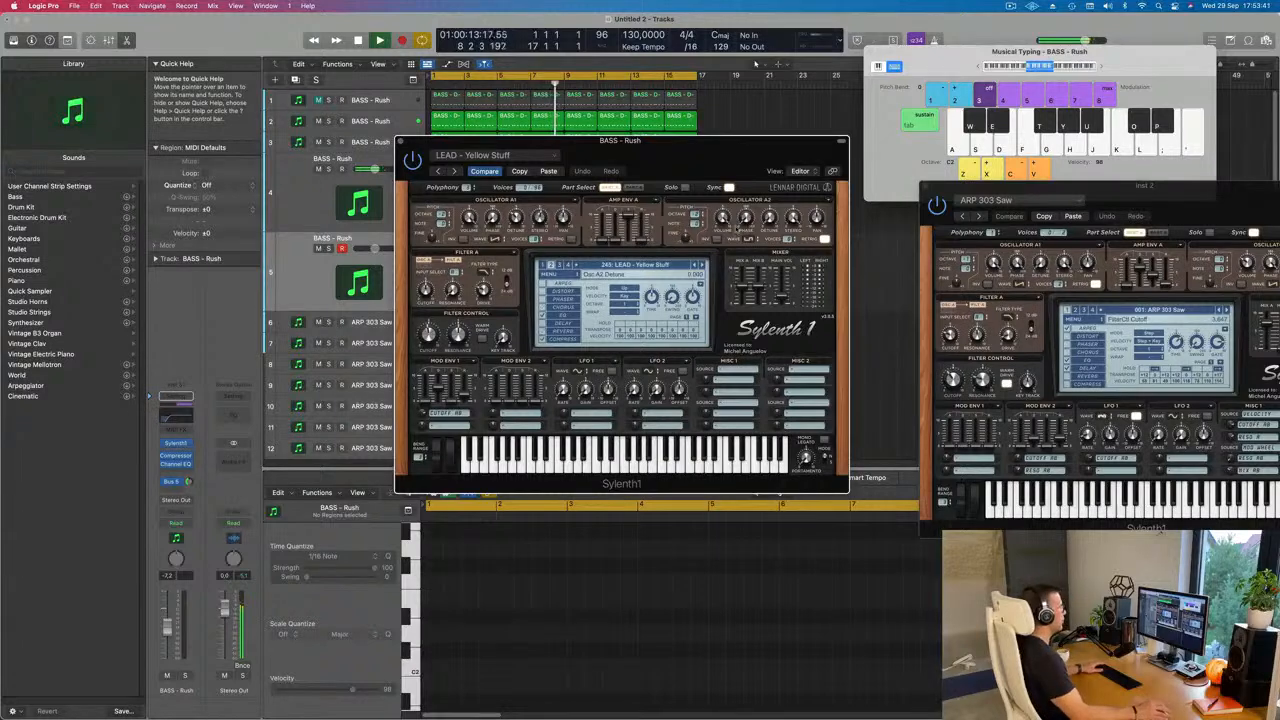
drag(700, 140, 758, 146)
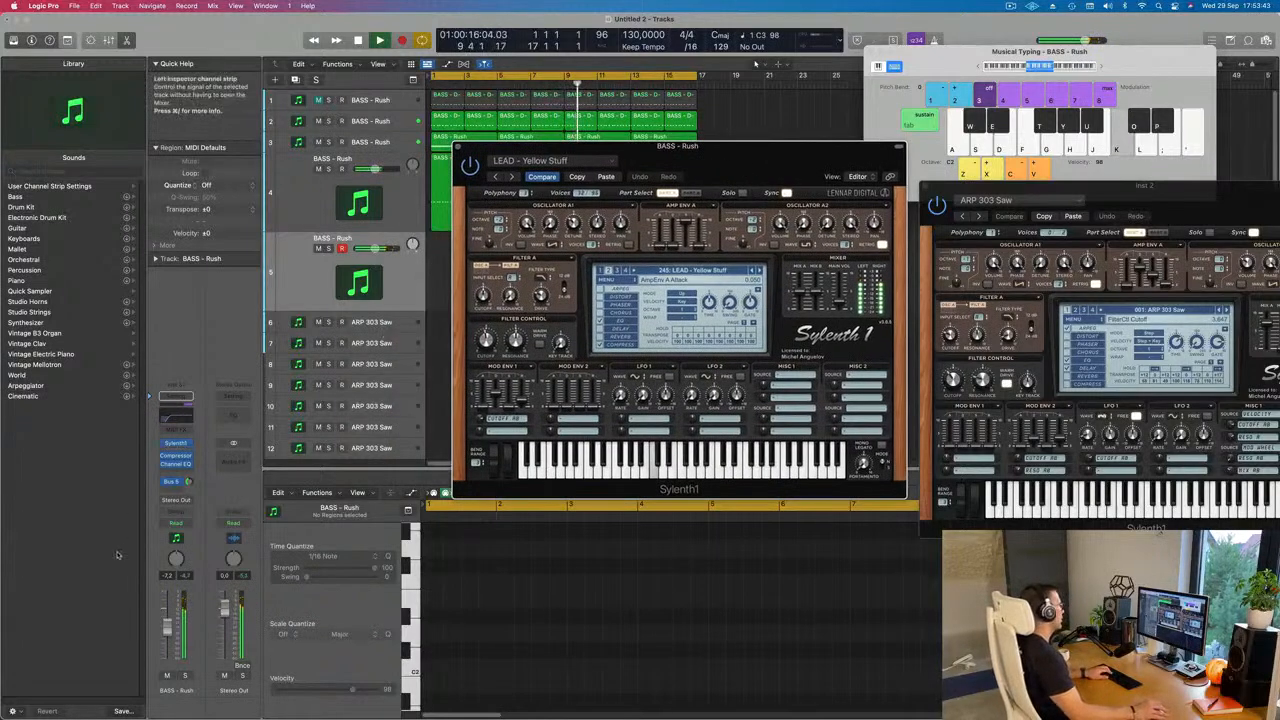
Step: Step the new track's synth back to the LEAD - Wow preset, playing notes to audition each sound
click(188, 483)
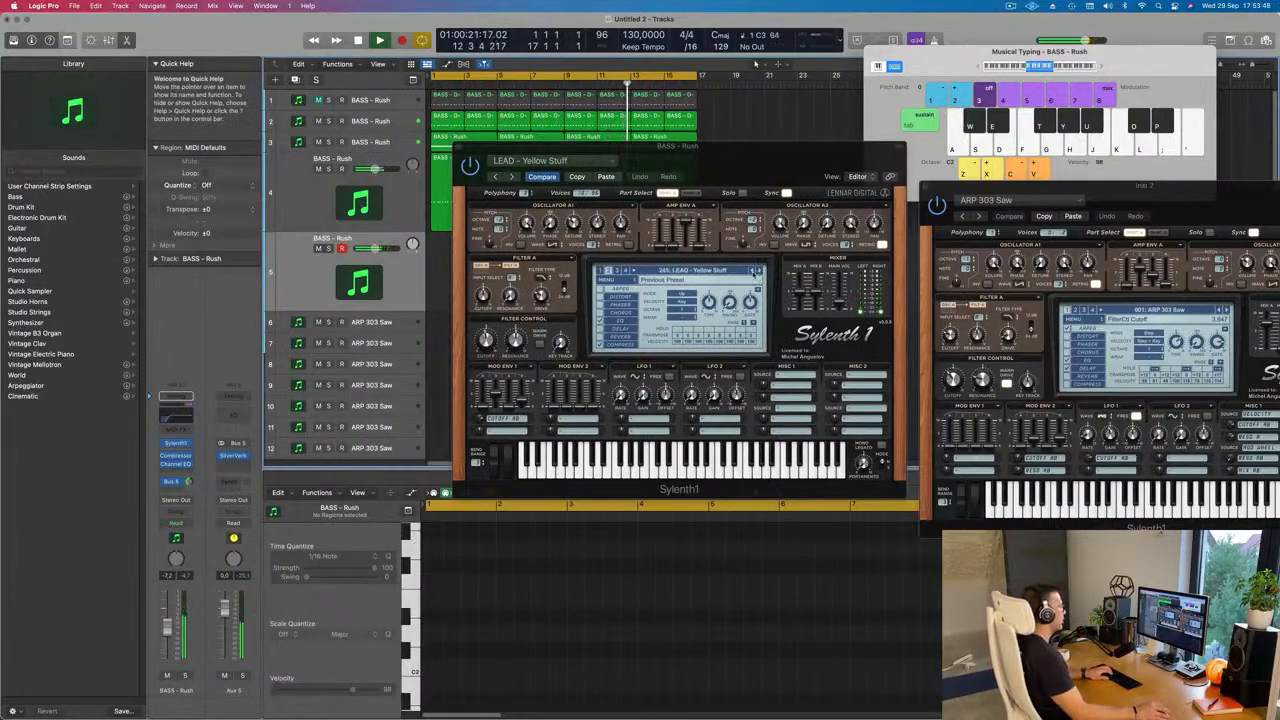
click(753, 271)
key(j)
click(753, 271)
key(j)
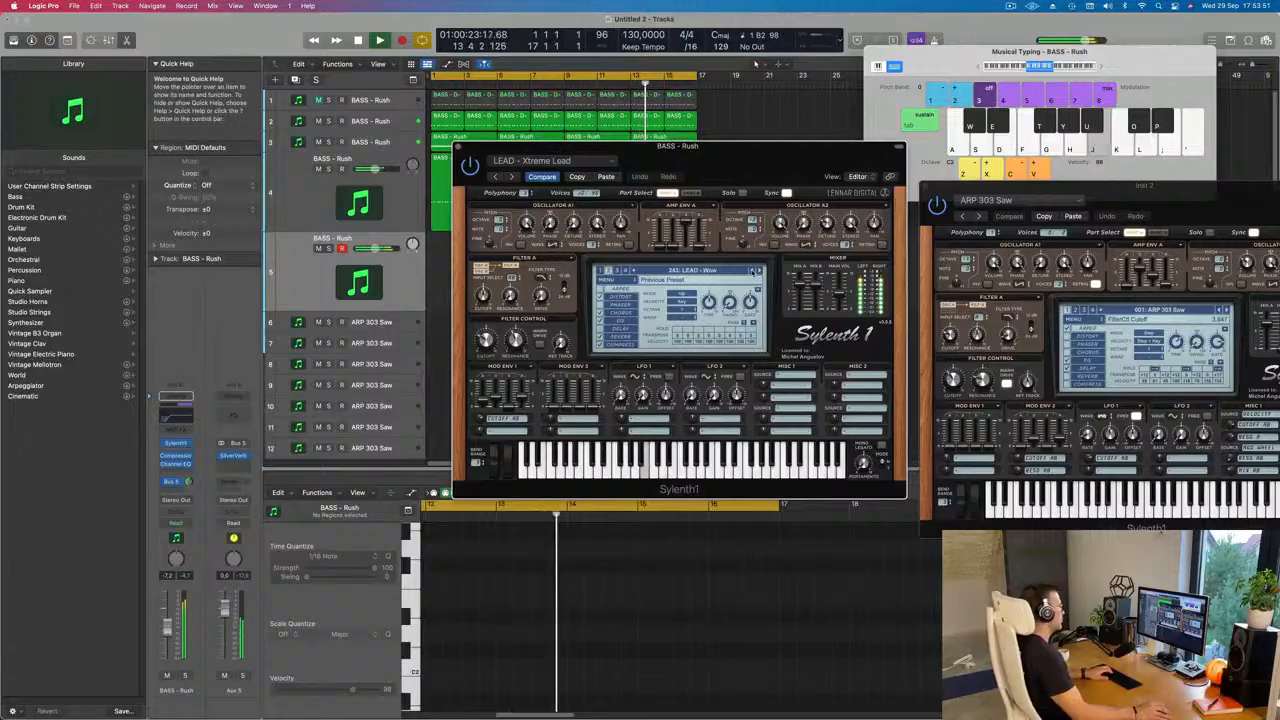
Step: Lower the new track's level to -14.4 dB and adjust its Bus 5 send while auditioning LEAD - Wow
drag(167, 634, 167, 638)
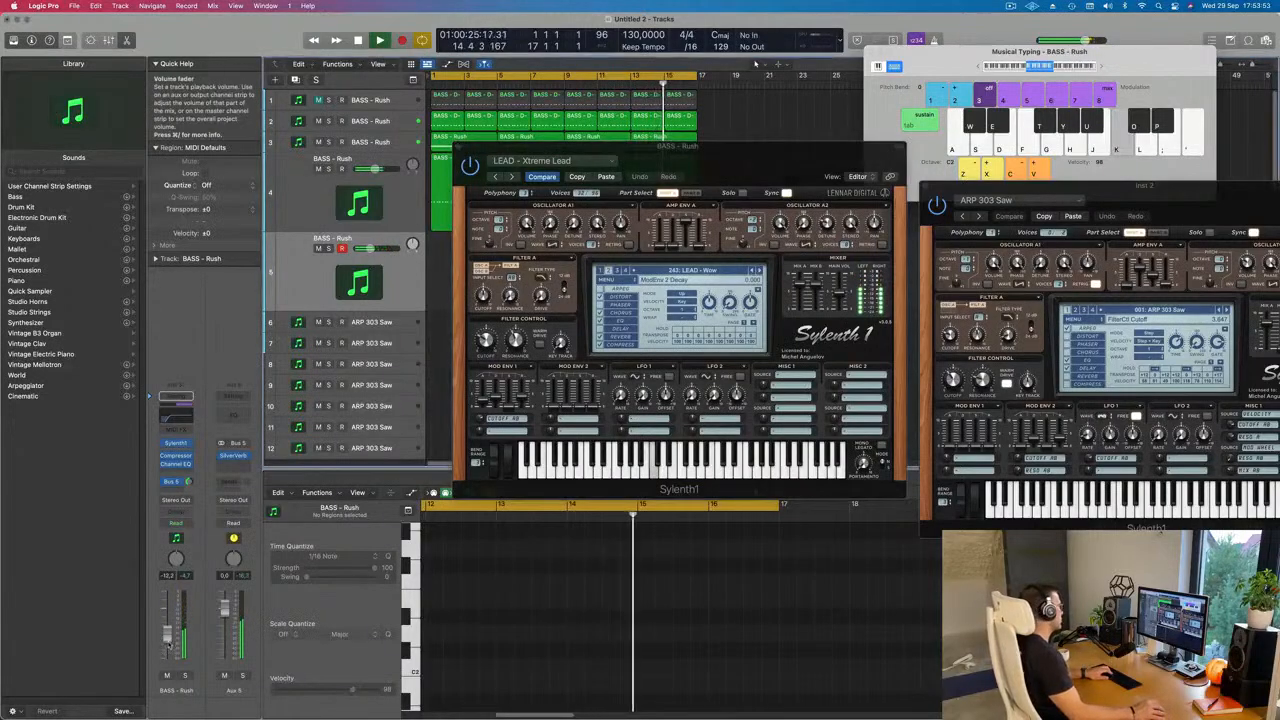
key(k)
drag(188, 482, 188, 477)
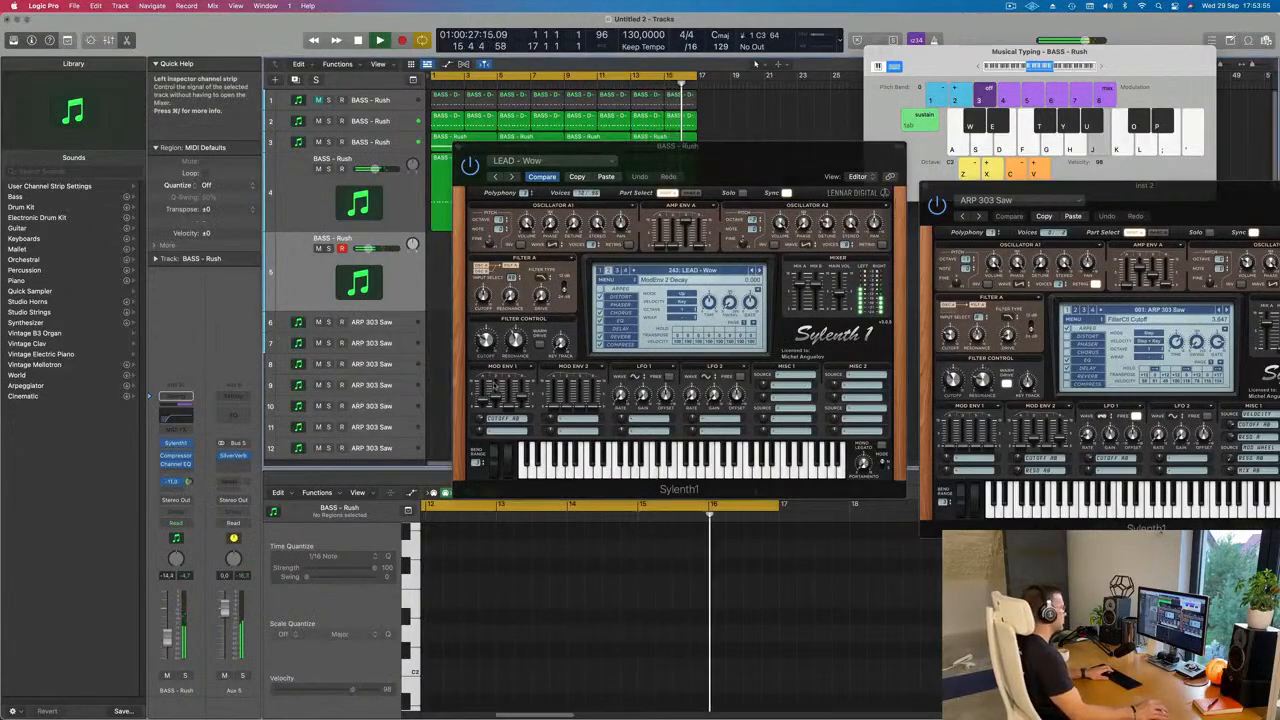
Step: Step the synth back to the LEAD - Trance Thing preset and raise the track's level while playing notes
click(753, 271)
click(753, 271)
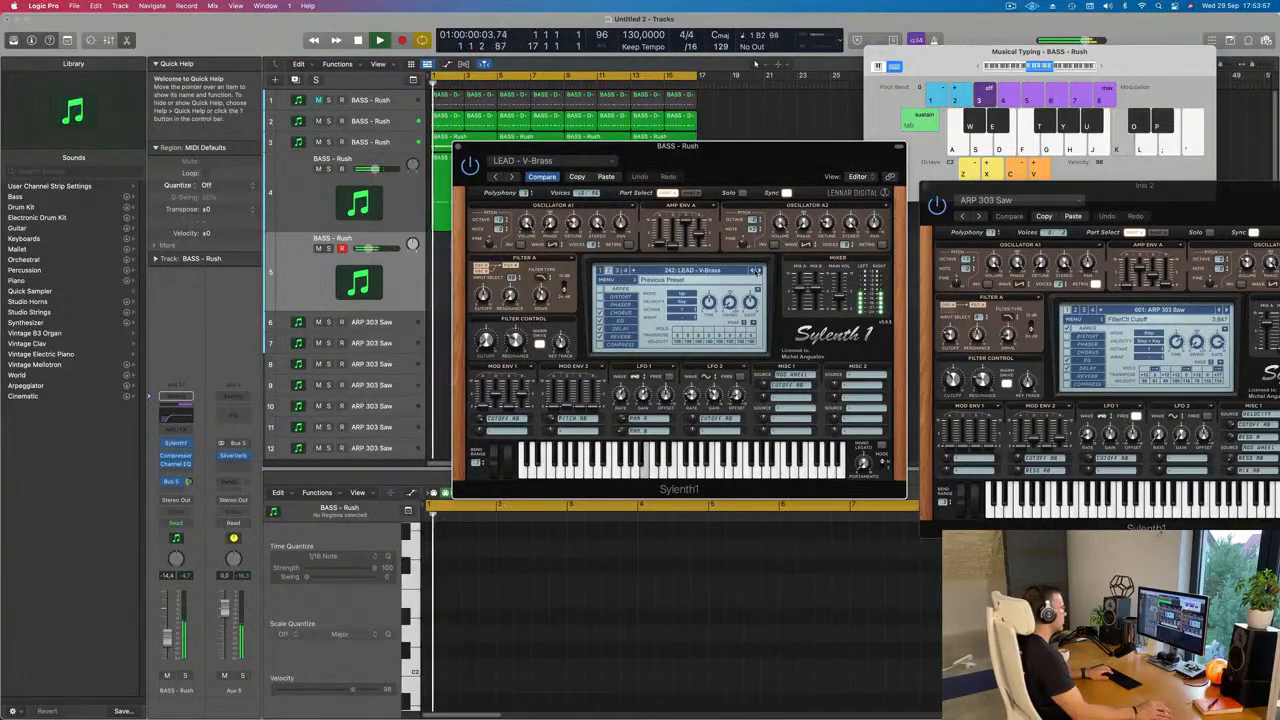
click(753, 271)
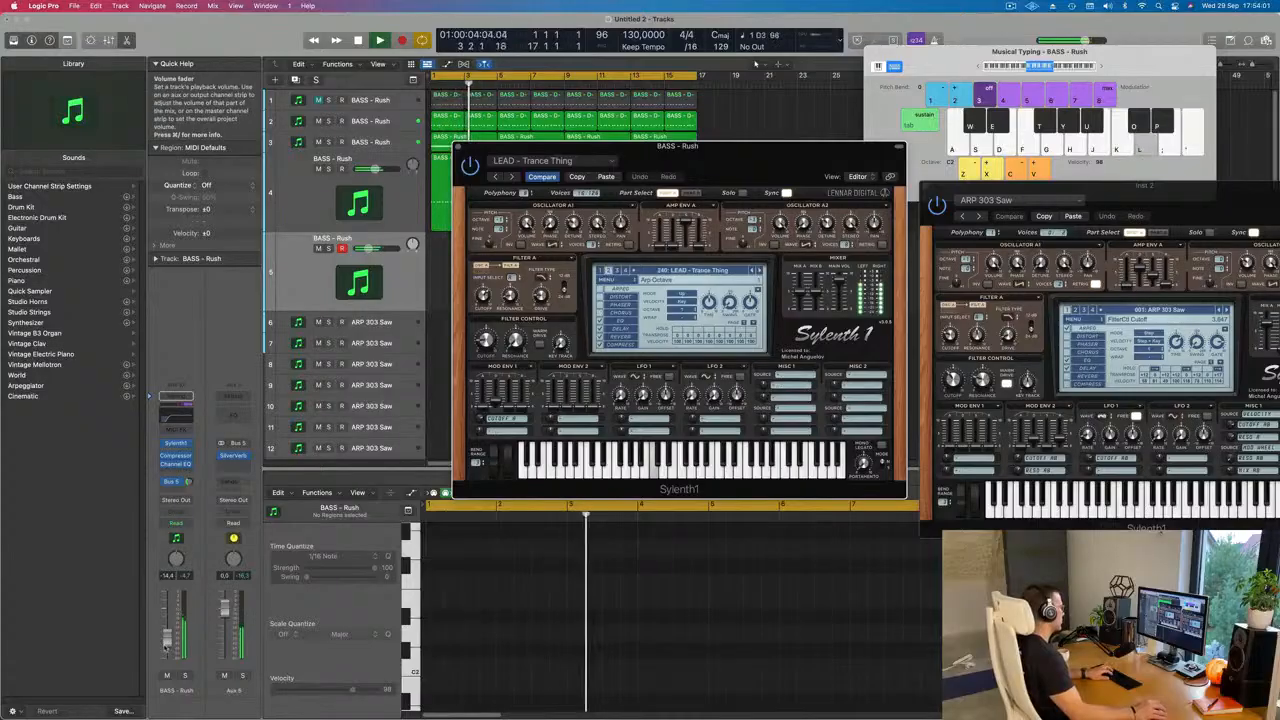
drag(168, 626, 168, 620)
key(l)
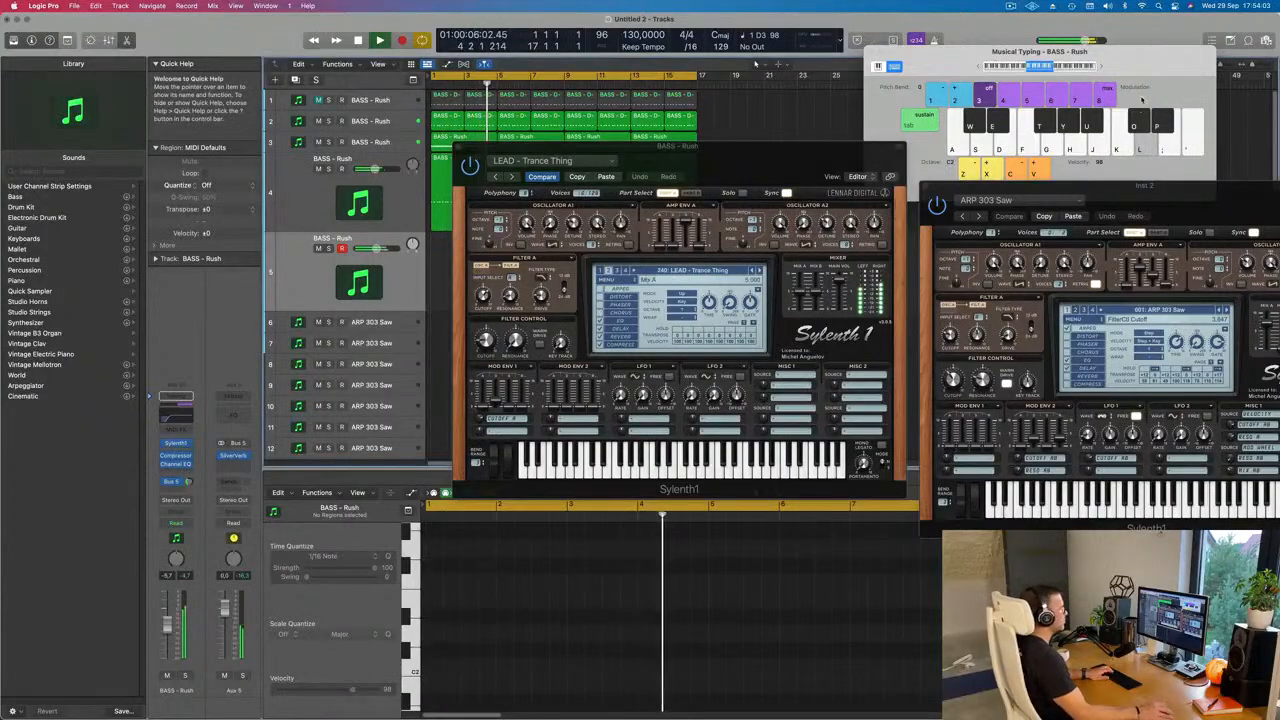
Step: Shift Musical Typing up one octave and audition LEAD - Trance Square with the track's level at -15.4 dB
click(1104, 68)
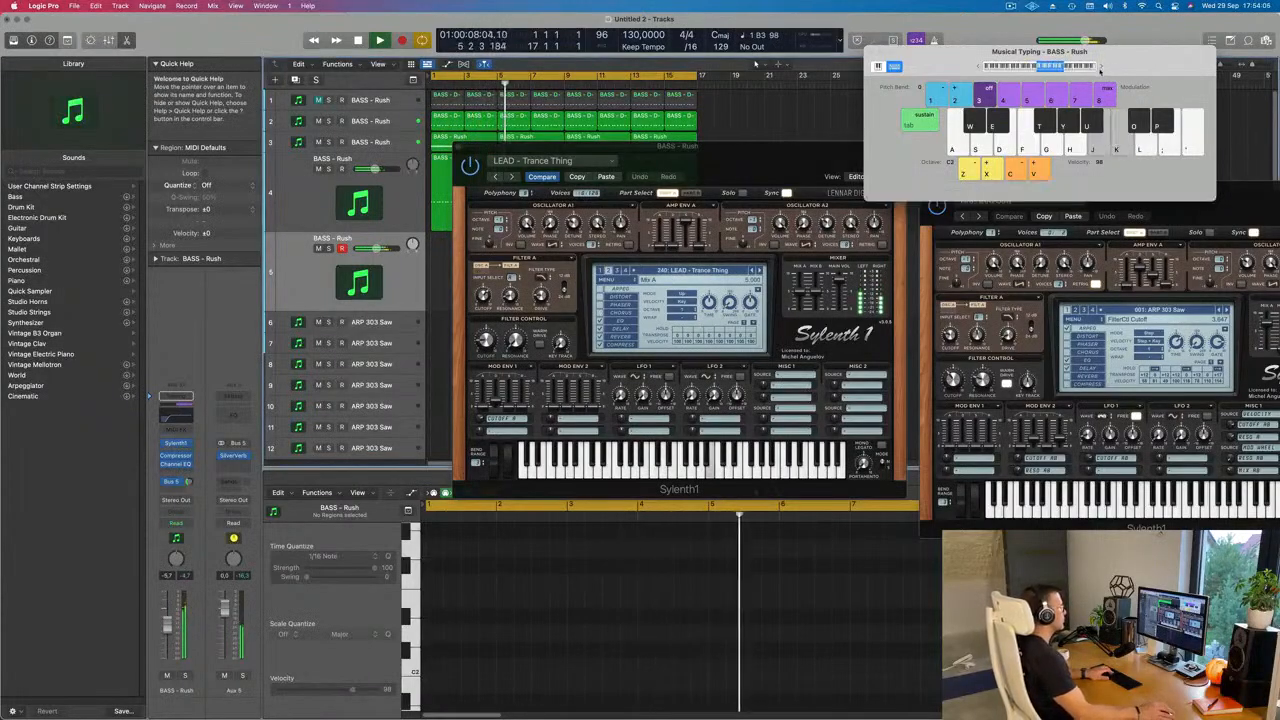
click(752, 270)
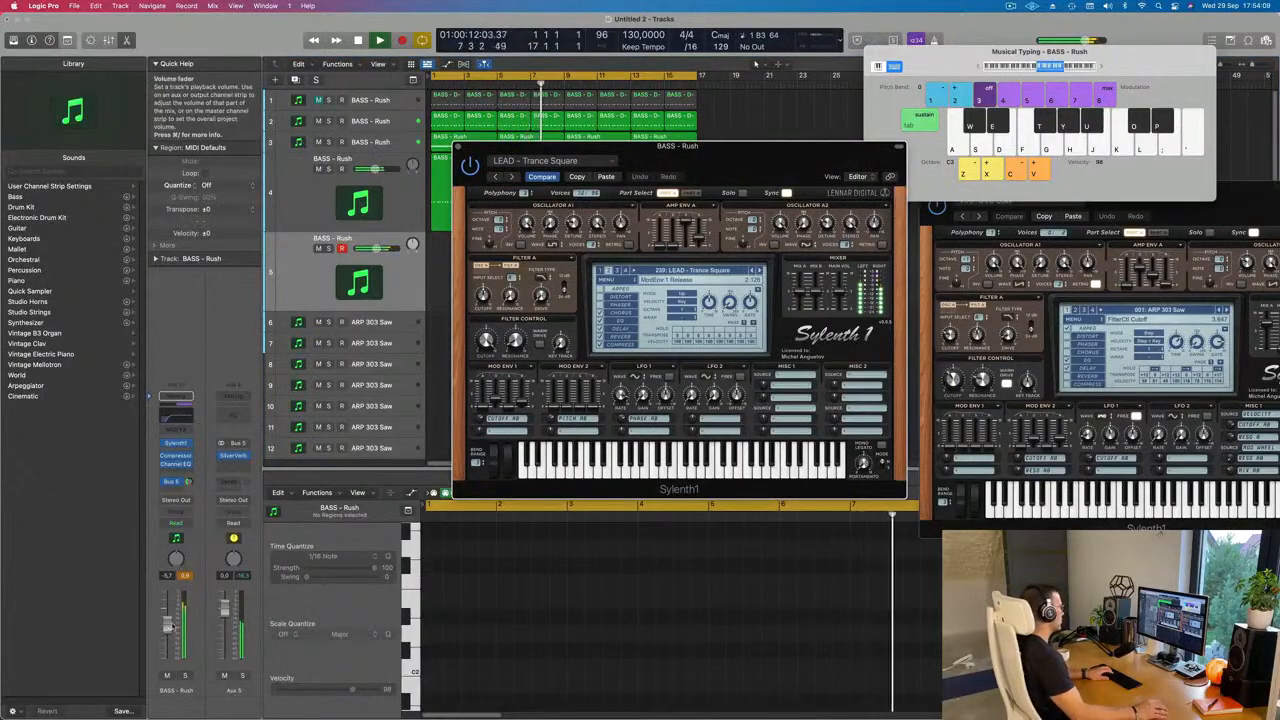
drag(168, 641, 168, 644)
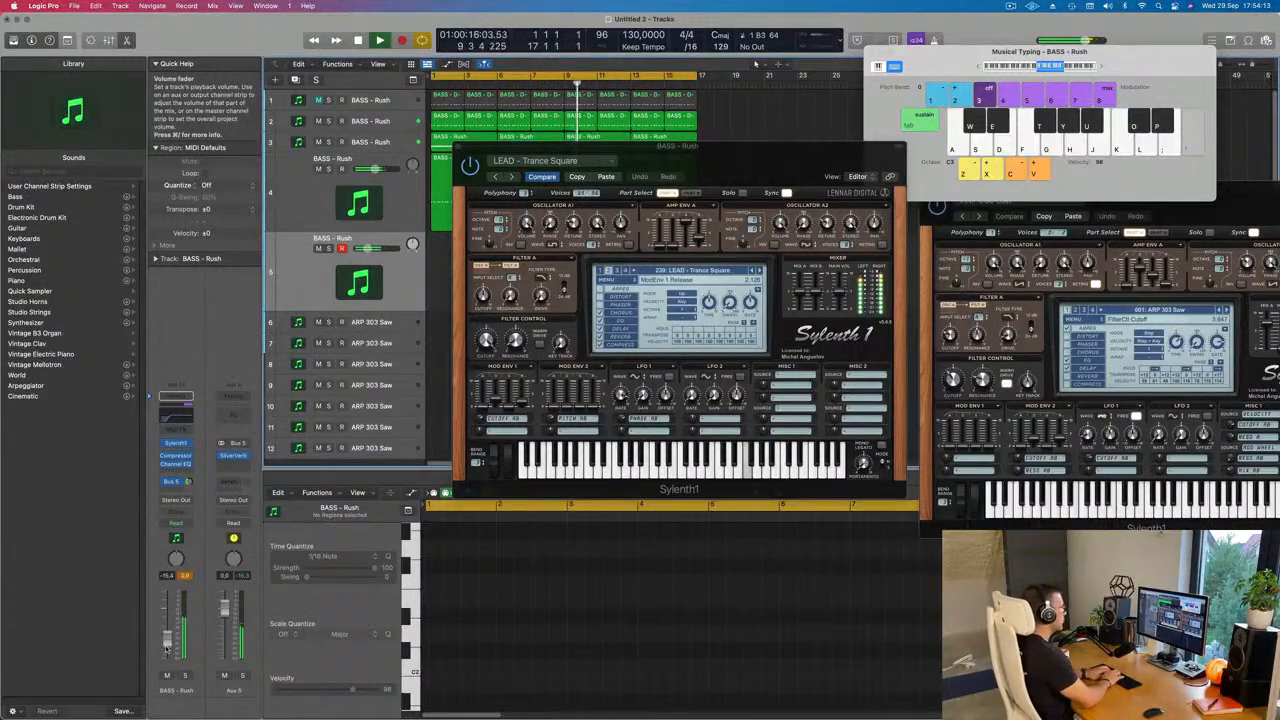
key(apostrophe)
key(k)
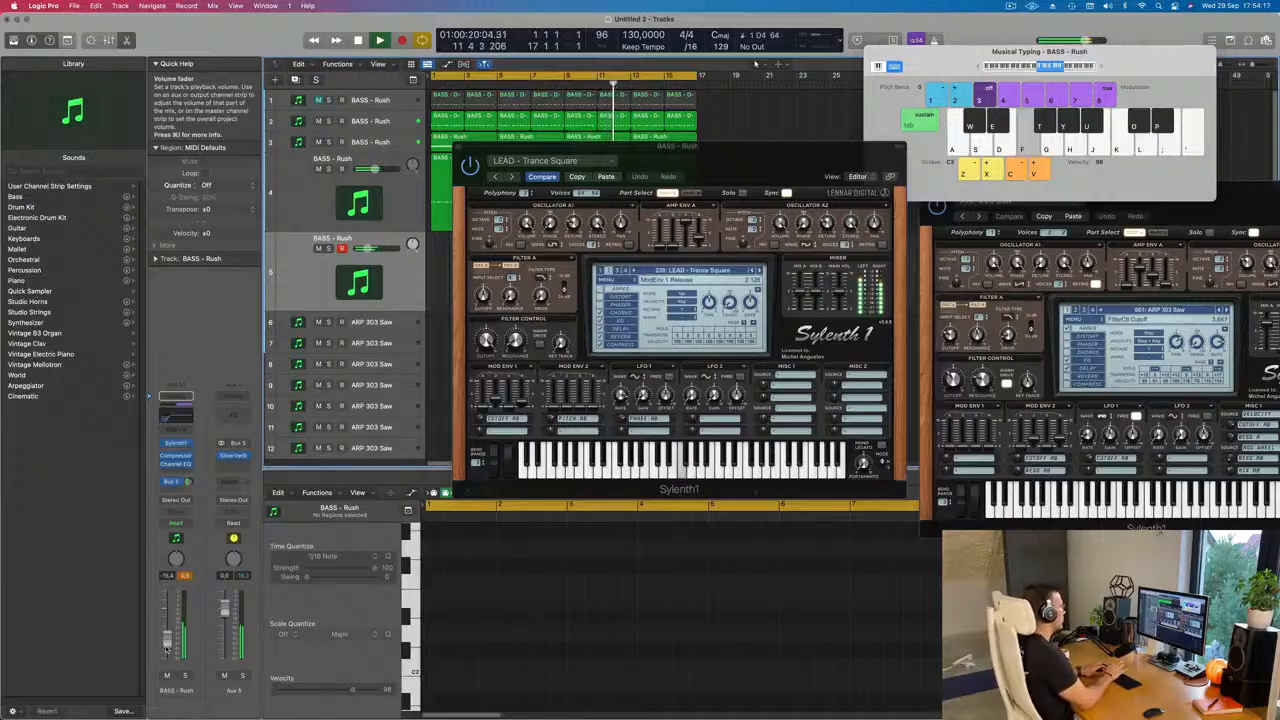
key(g)
key(d)
Step: Lower the Trance Square filter cutoff to about 4.7 and set the track's level to about -8.4 dB while playing notes
drag(486, 343, 487, 400)
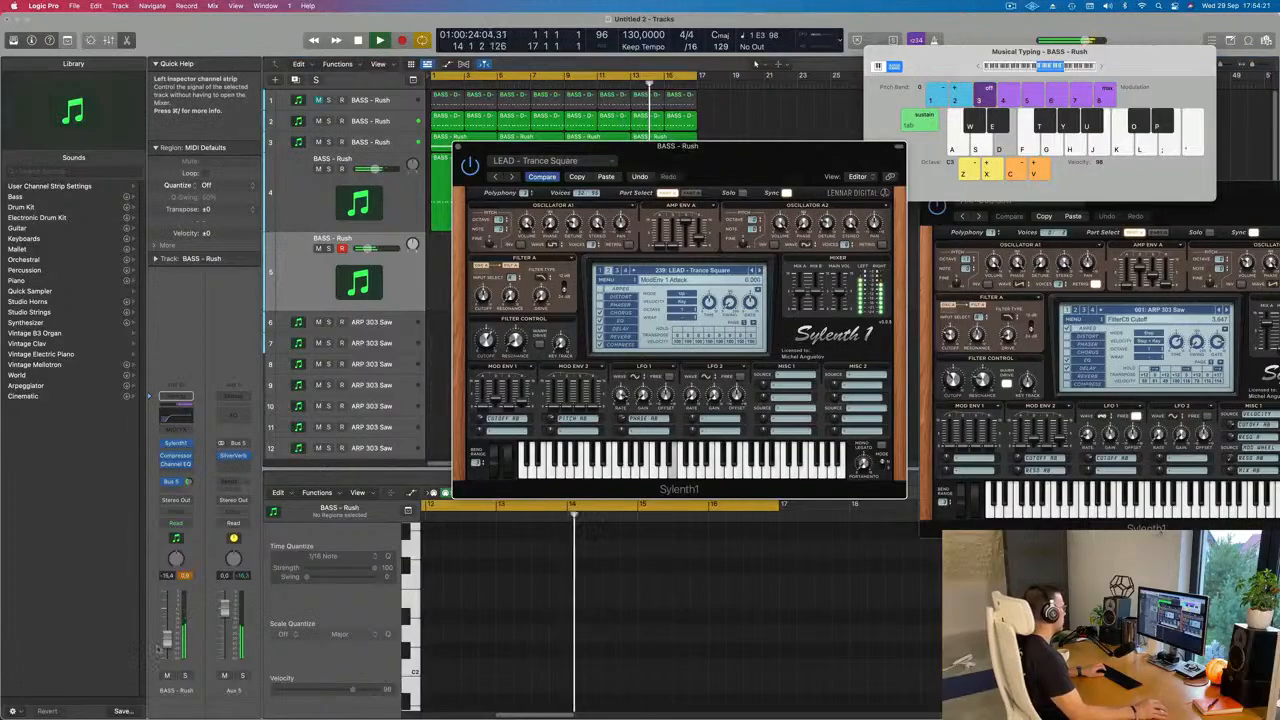
key(g)
drag(168, 639, 170, 635)
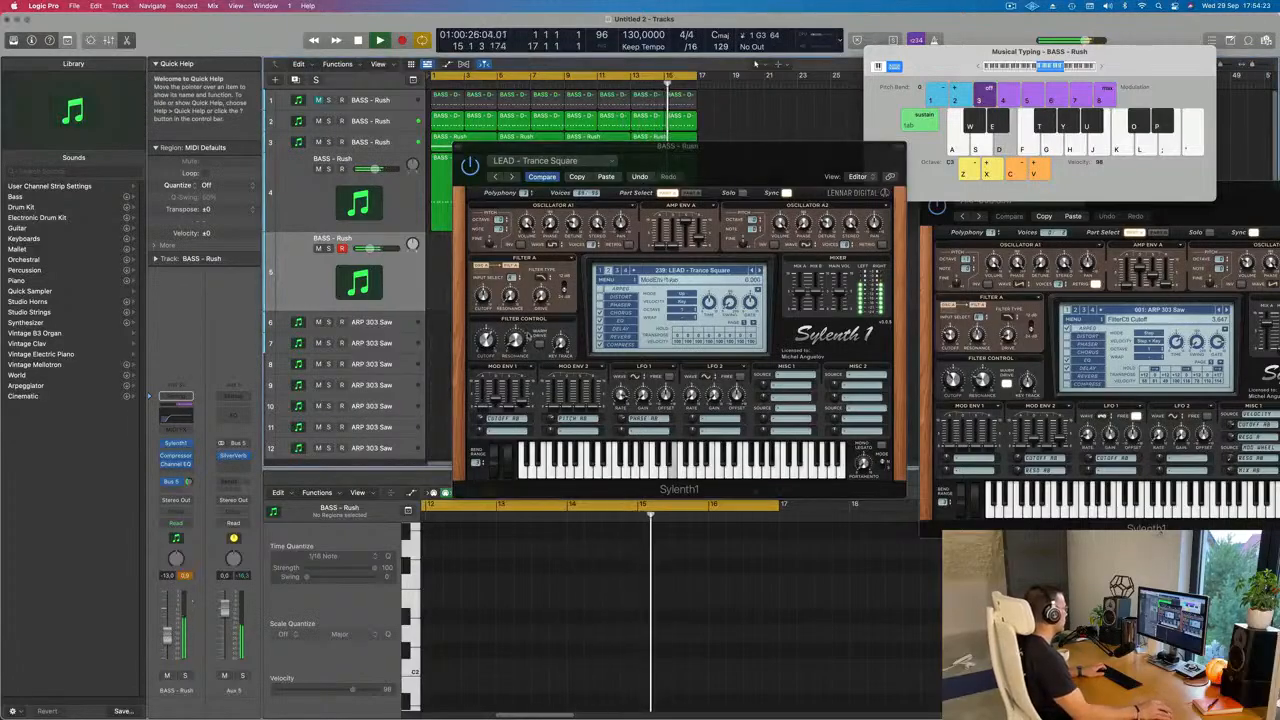
drag(485, 346, 484, 353)
key(f)
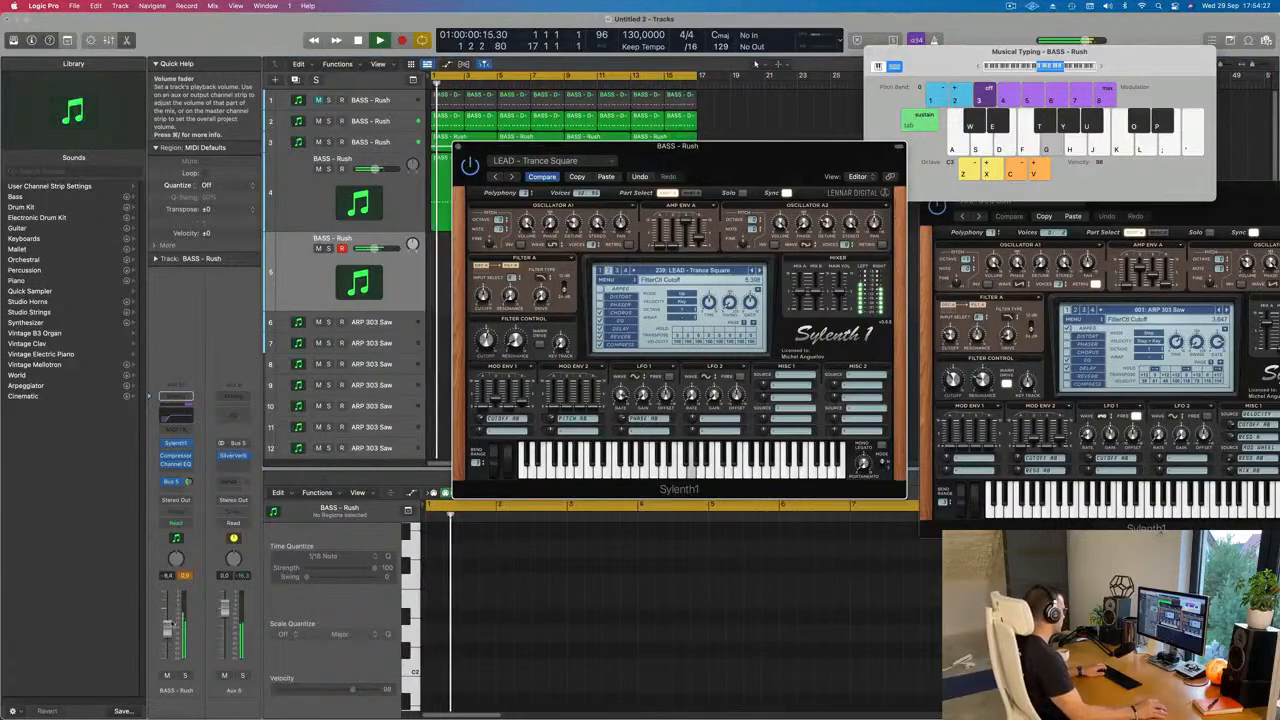
key(d)
click(508, 328)
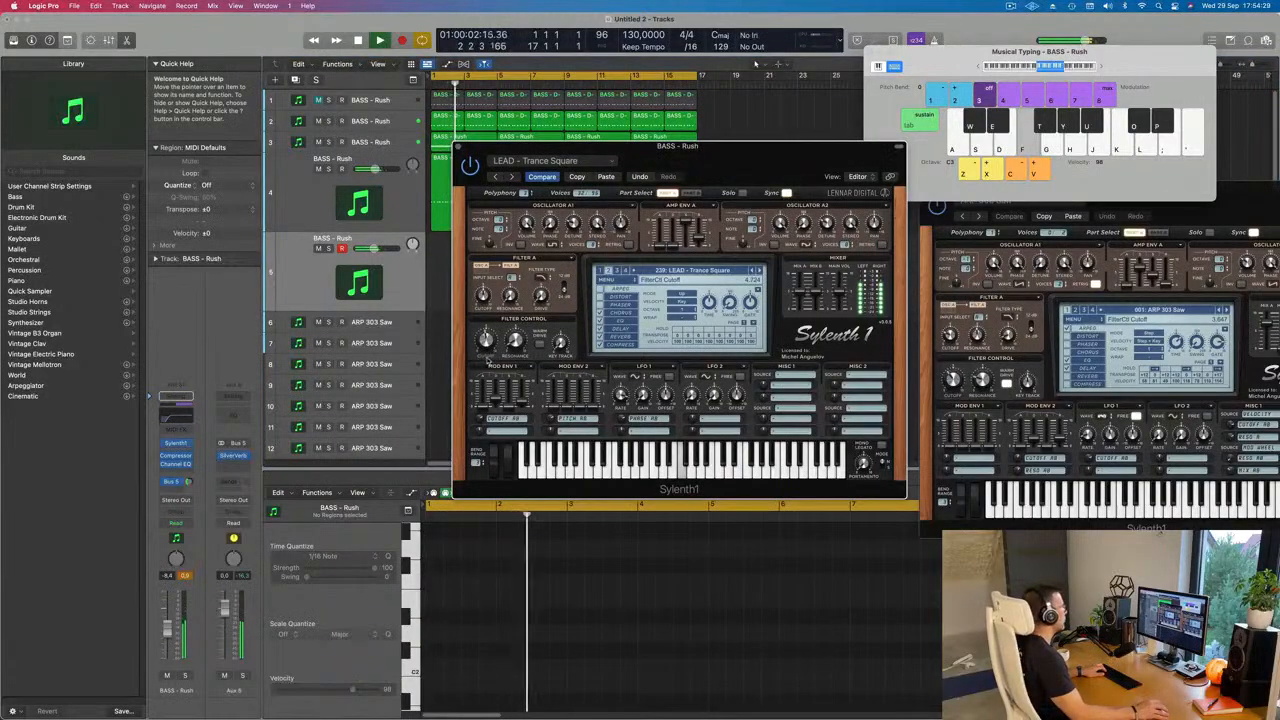
Step: Audition the presets from LEAD - Trance Pluck 2 back to LEAD - Trance Layer with short played notes
key(d)
key(d)
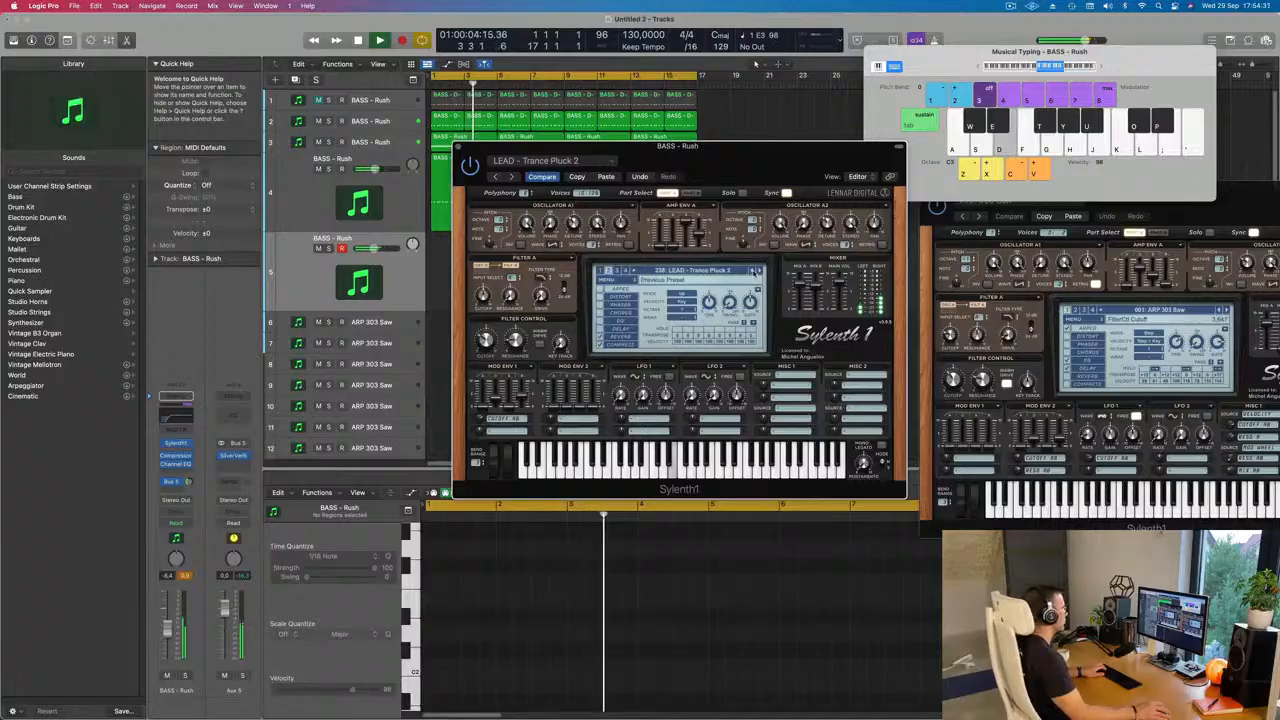
key(f)
key(g)
click(753, 271)
key(d)
click(753, 271)
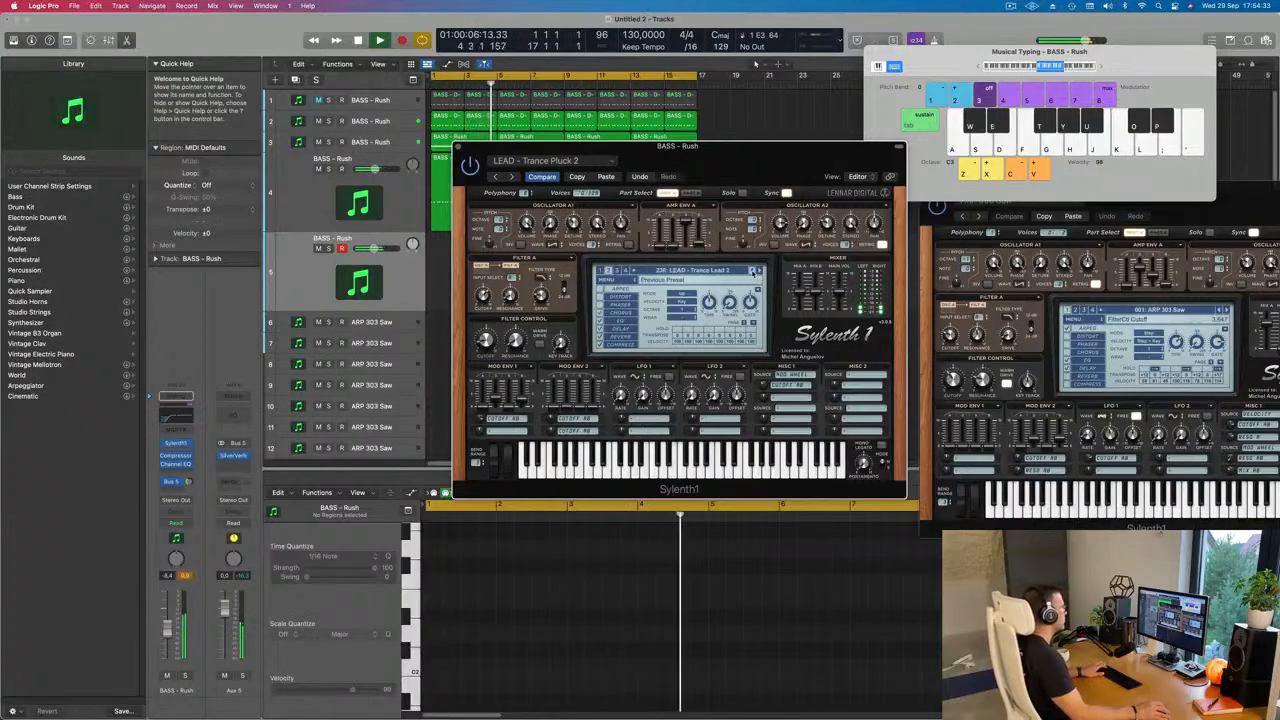
click(753, 271)
key(g)
click(753, 271)
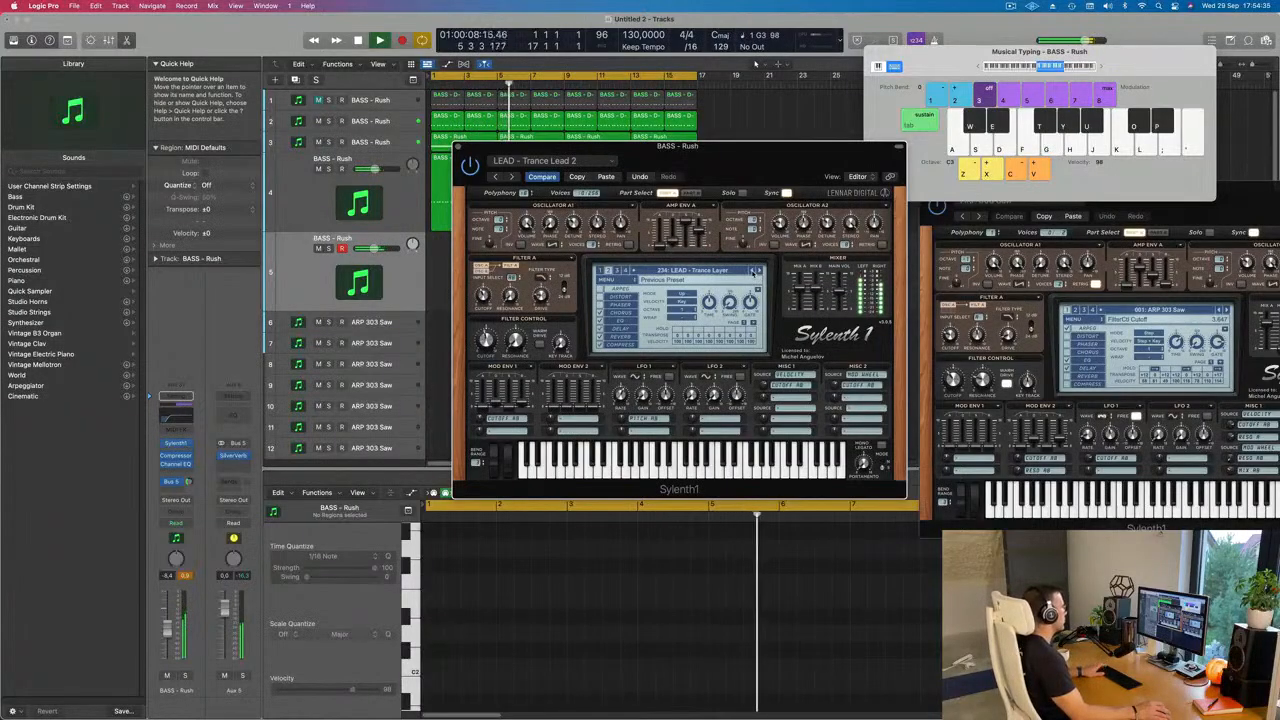
key(d)
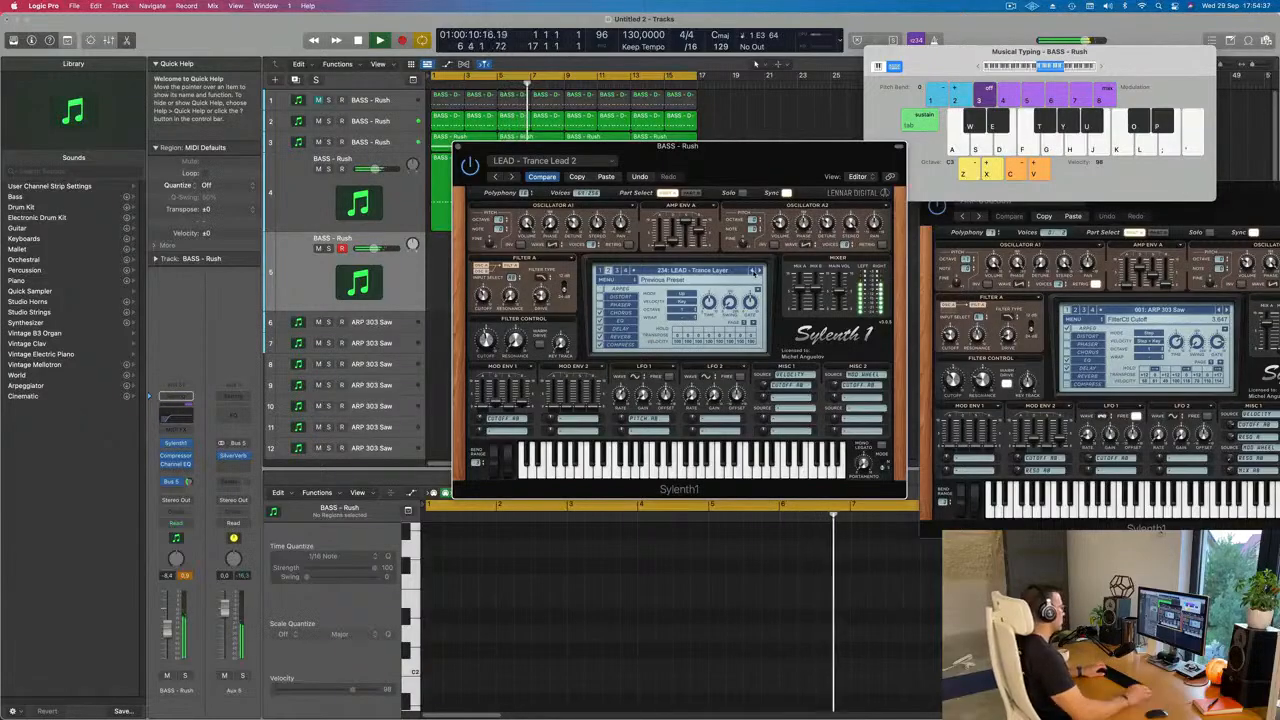
key(g)
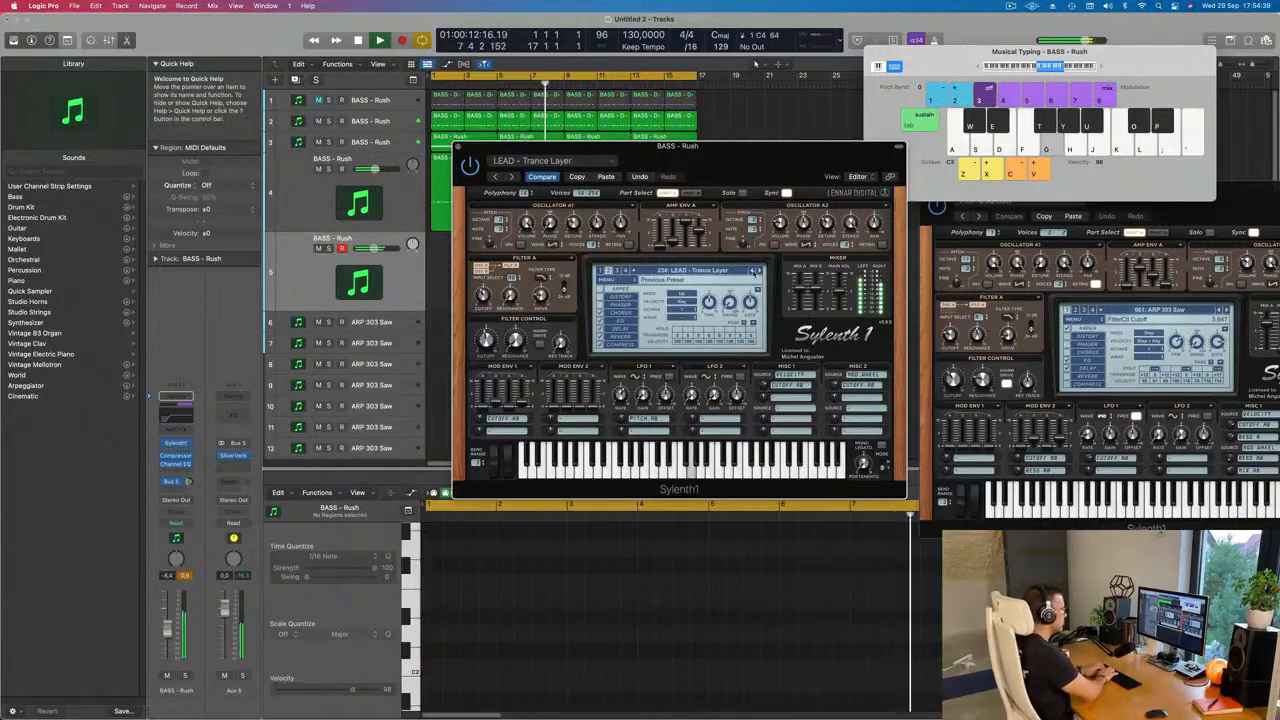
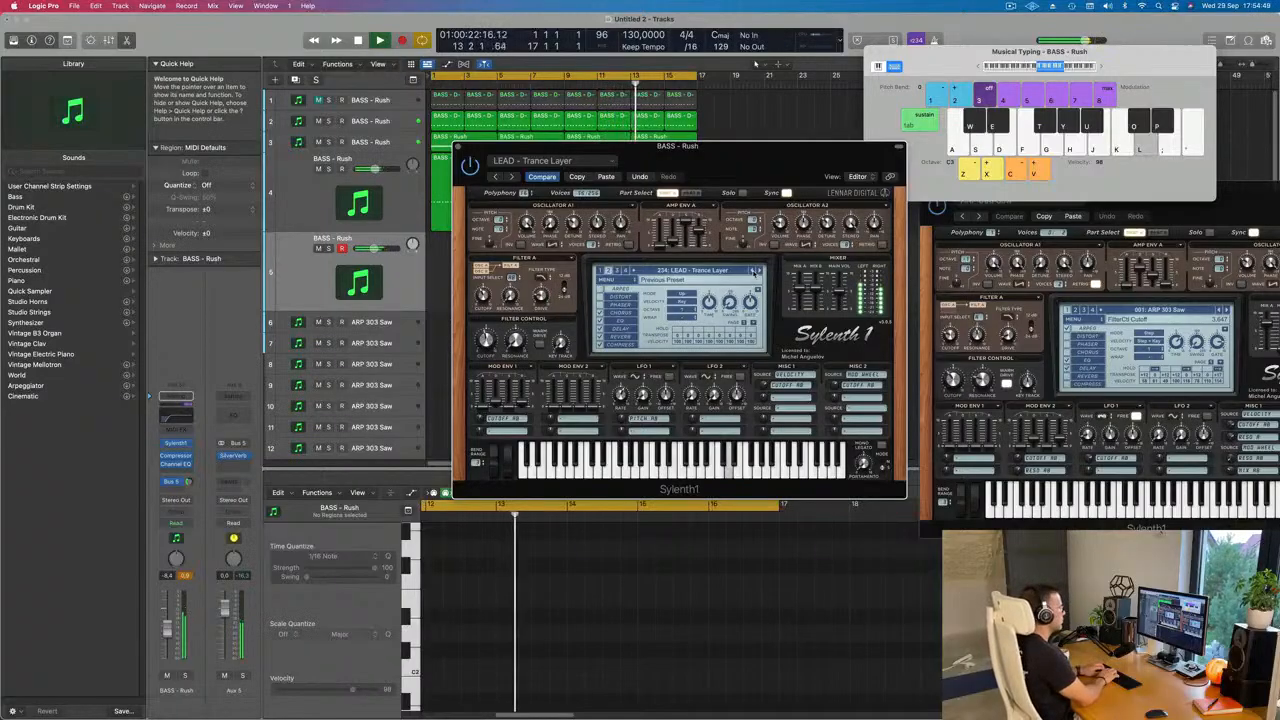
Step: Audition the LEAD - Trance Layer preset by rehearsing repeated-note phrases over the looped playback
key(g)
key(l)
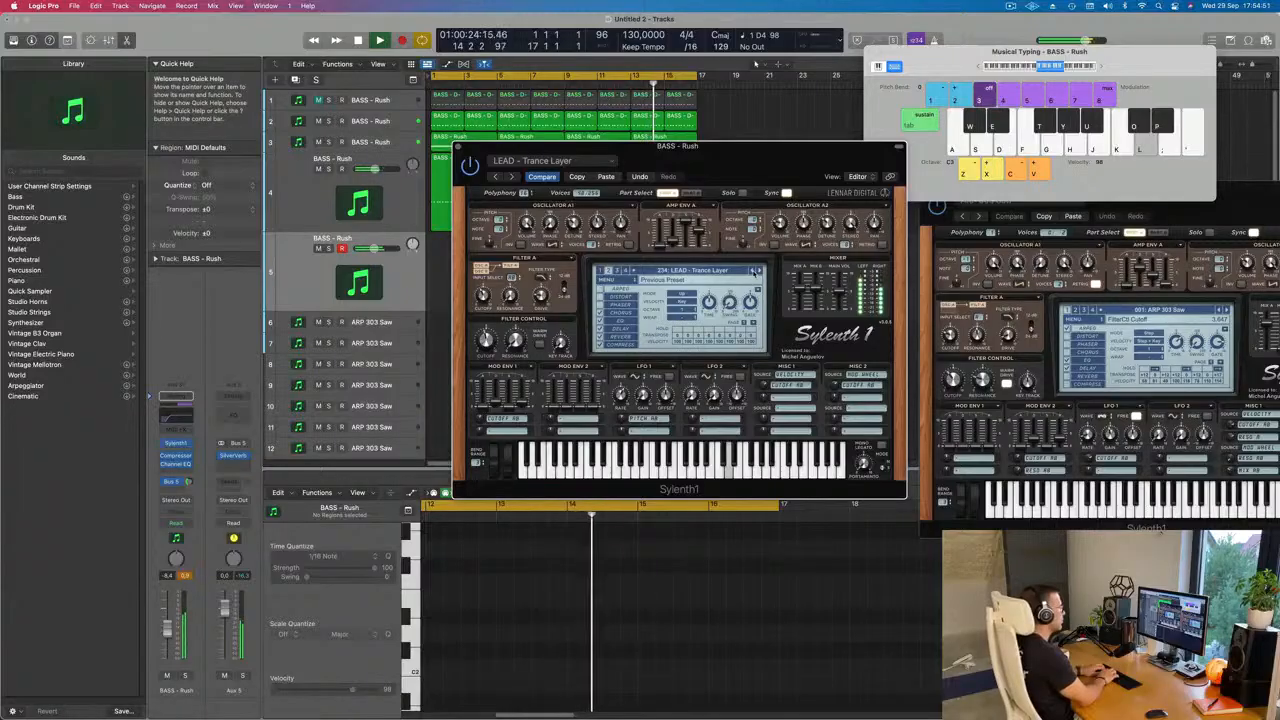
key(l)
key(l)
key(k)
key(l)
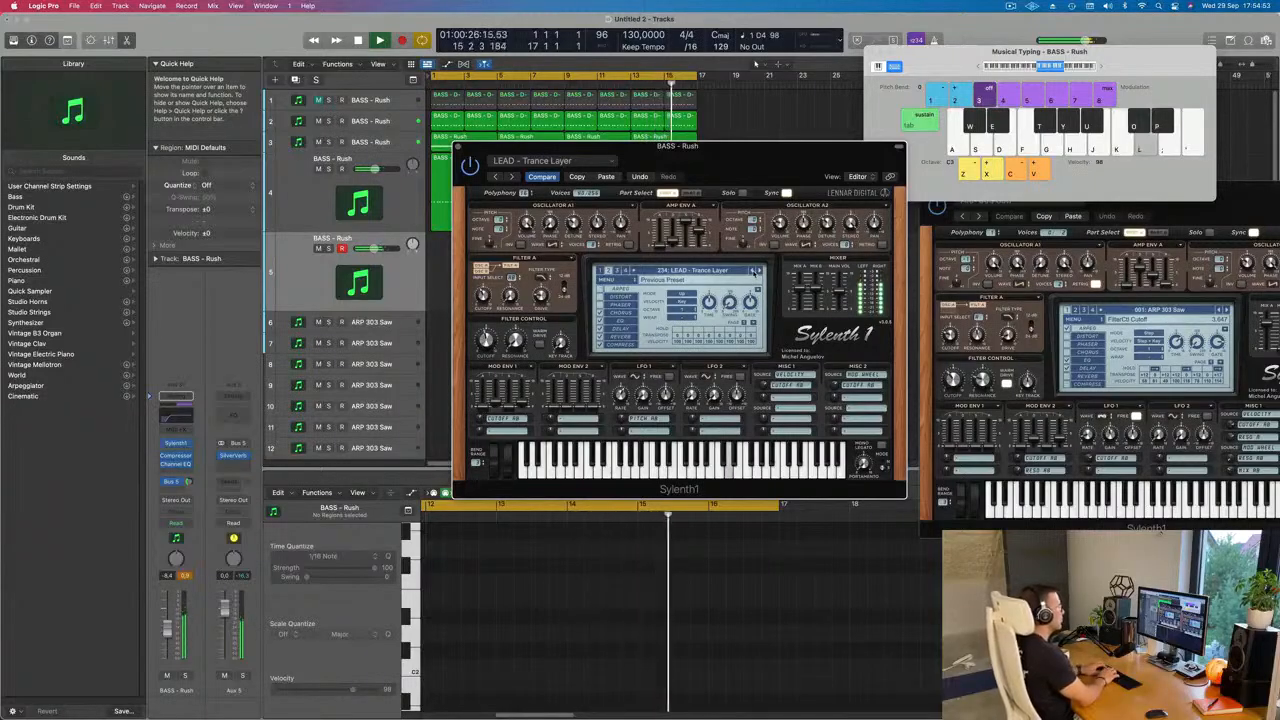
key(l)
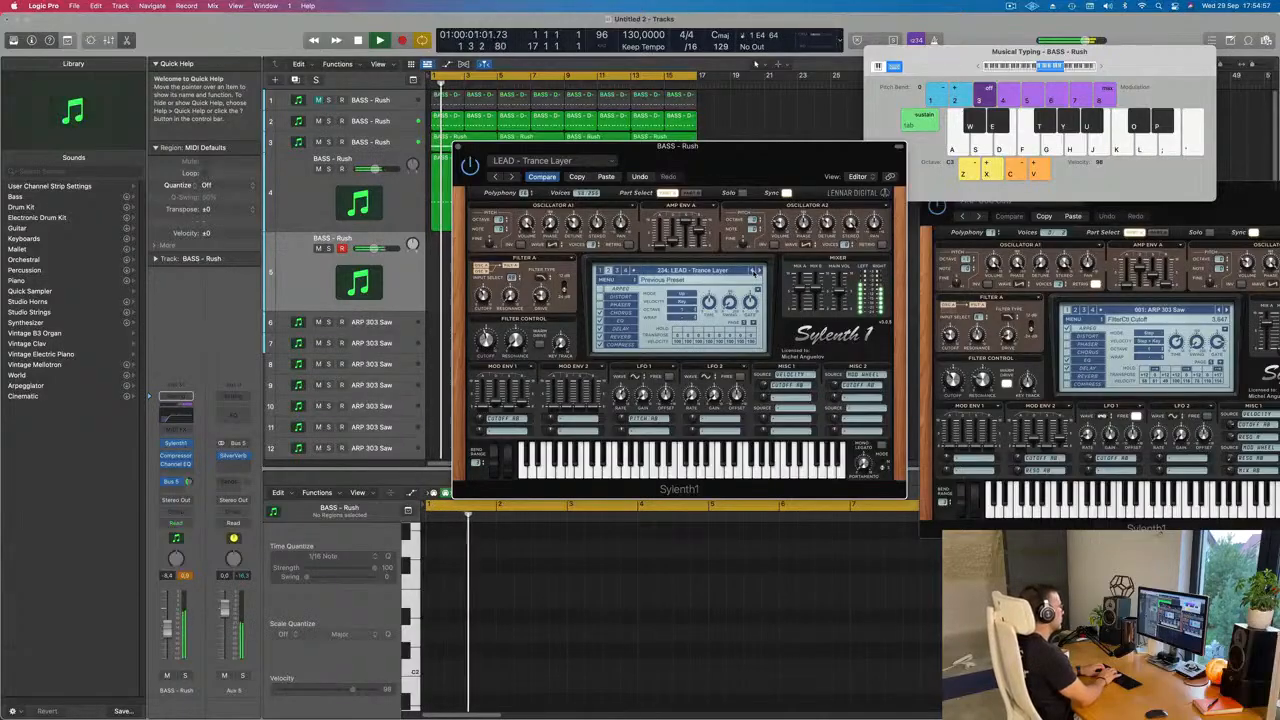
key(d)
key(d)
key(d)
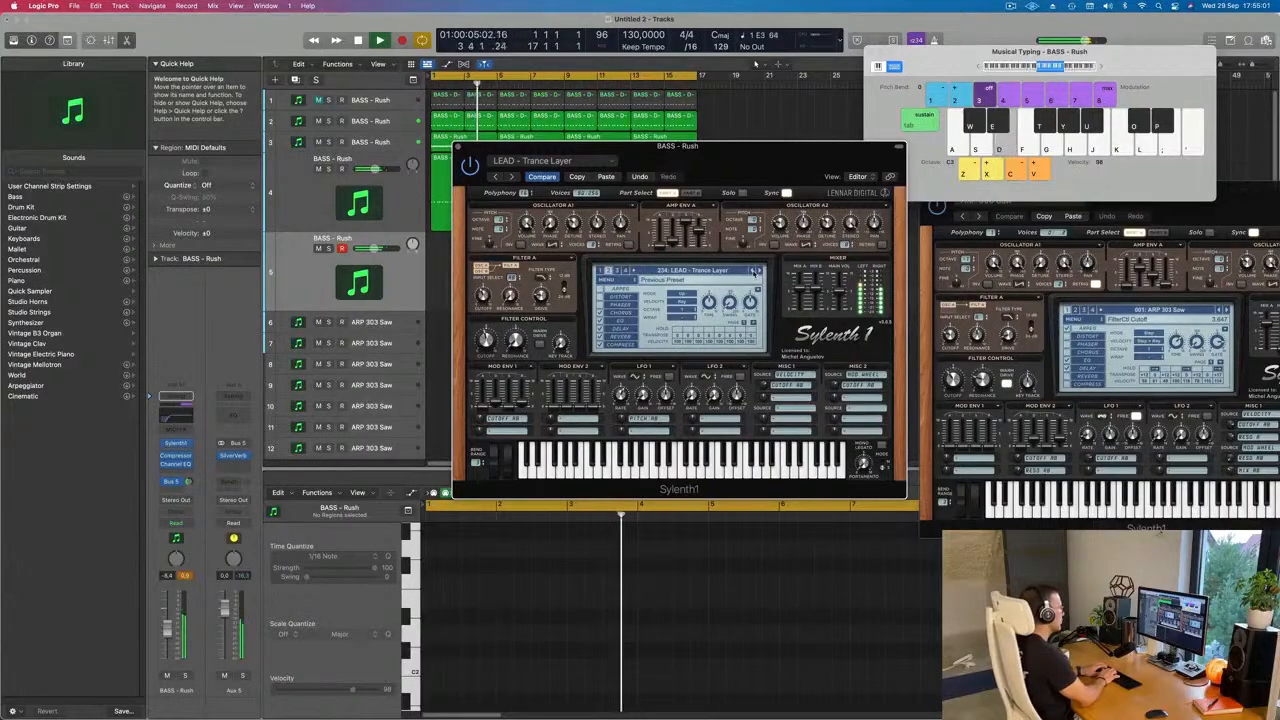
Step: Record a repeated-note lead phrase on track 5 from bar 5 to about bar 9 and stop playback
key(d)
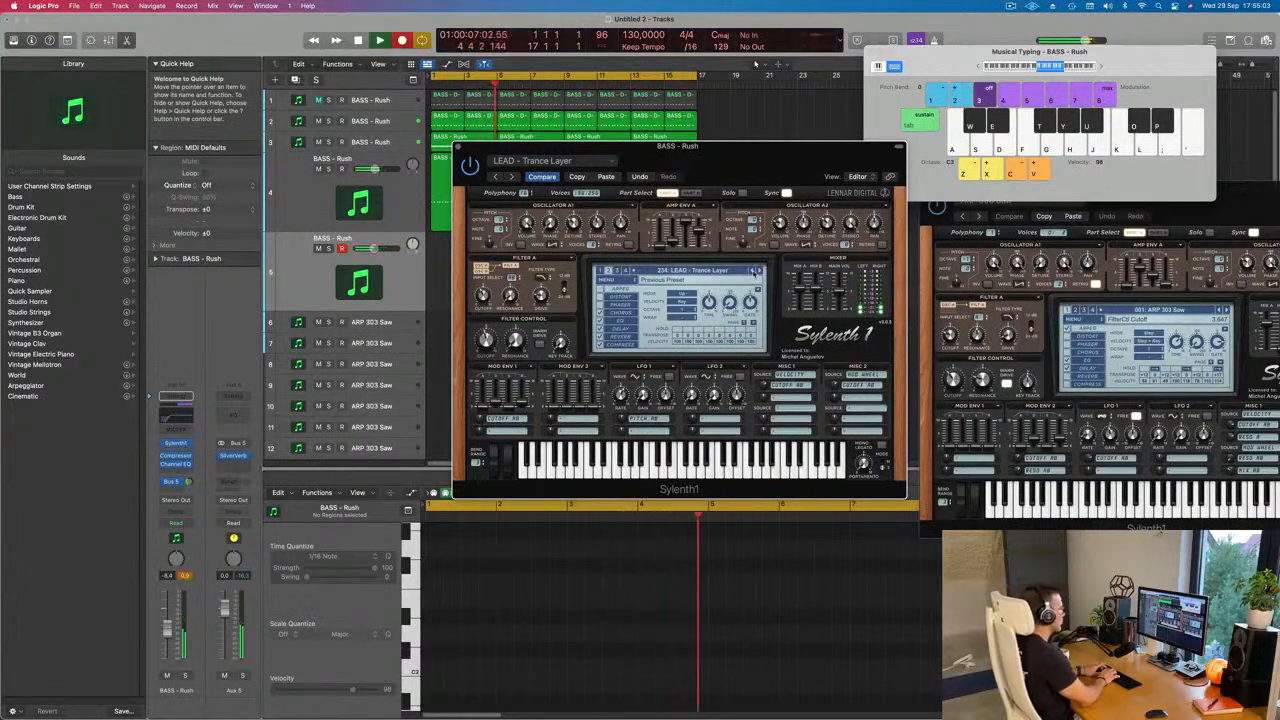
key(d)
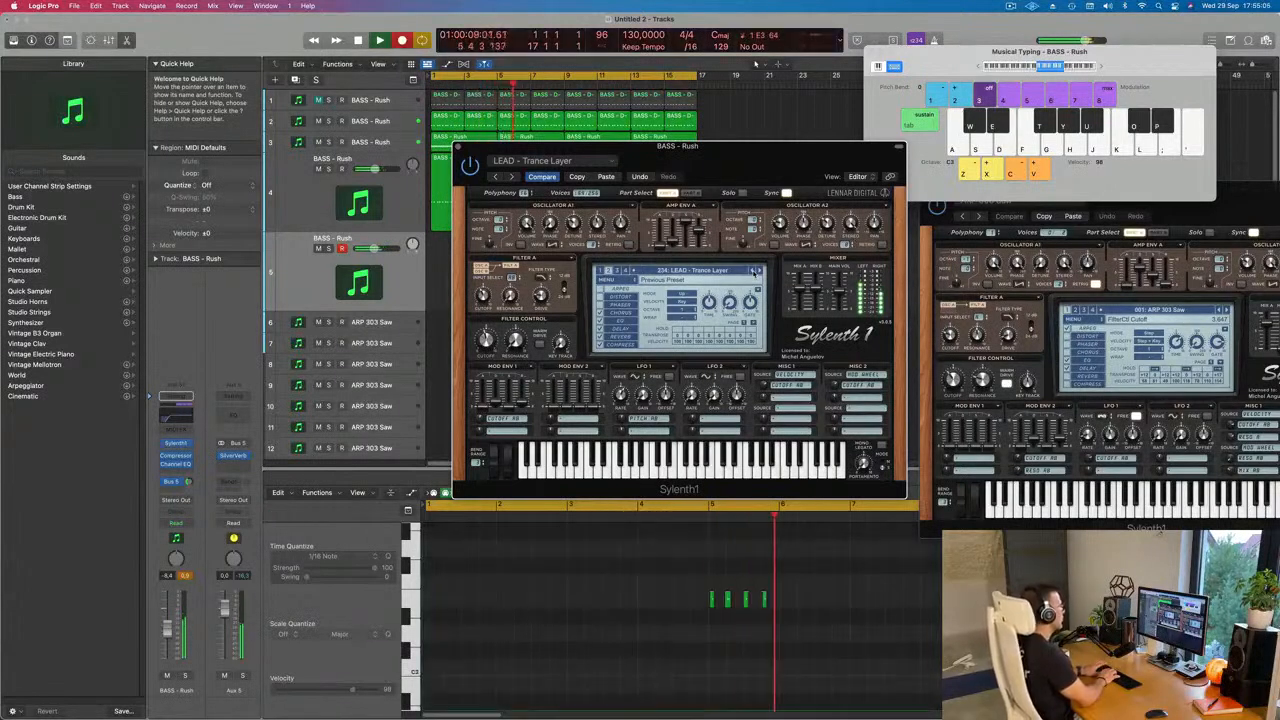
key(d)
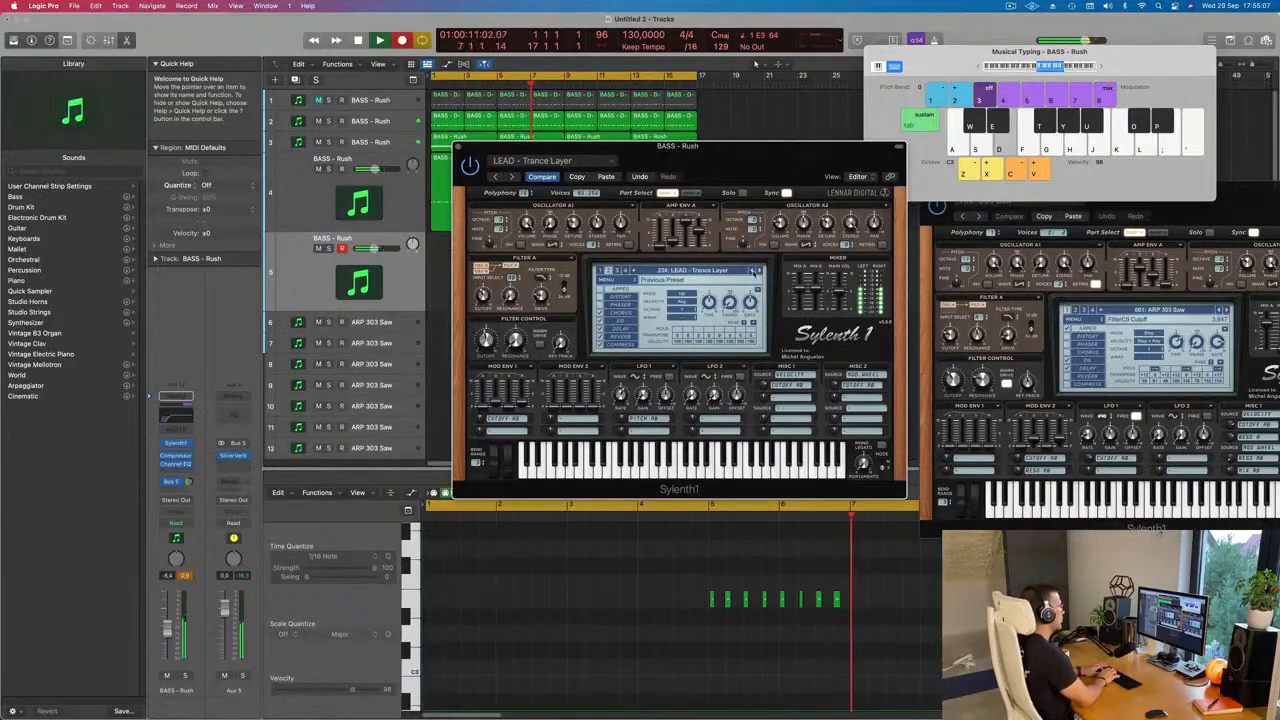
key(d)
key(d)
key(d)
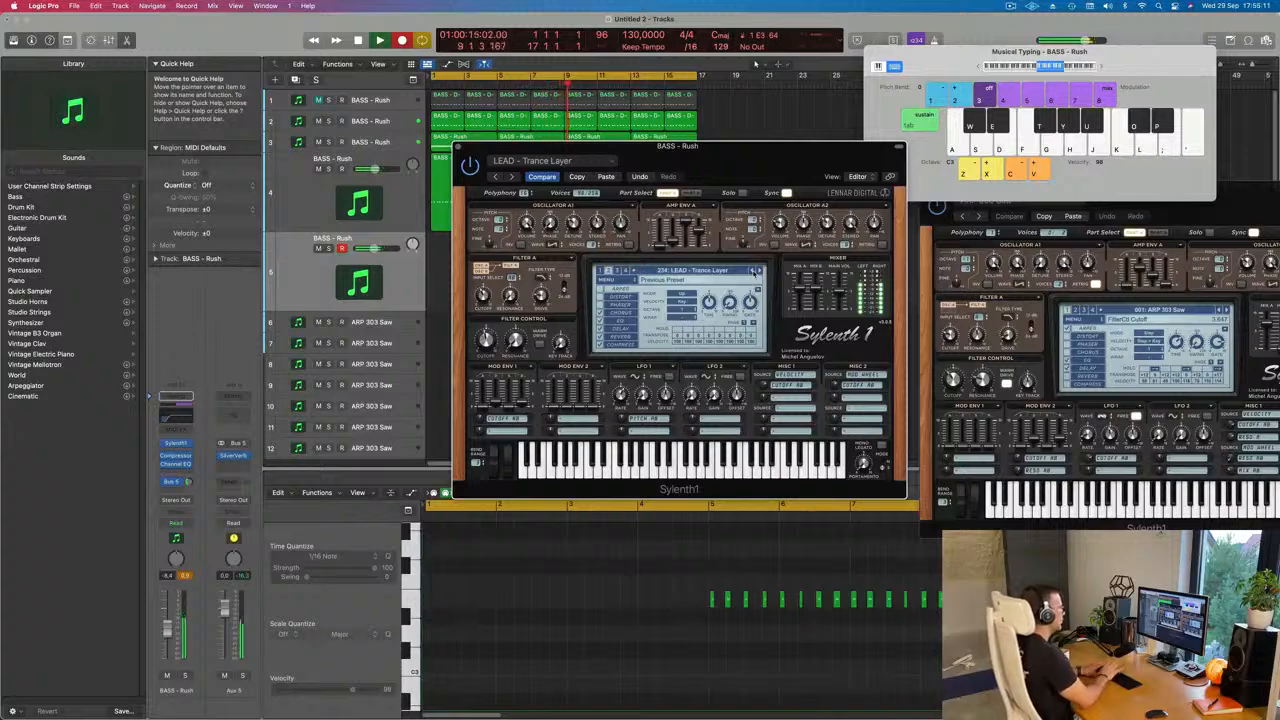
key(space)
Step: Move the synth window off the arrangement and shift the newly recorded track 5 region to start at bar 1
drag(688, 152, 1068, 150)
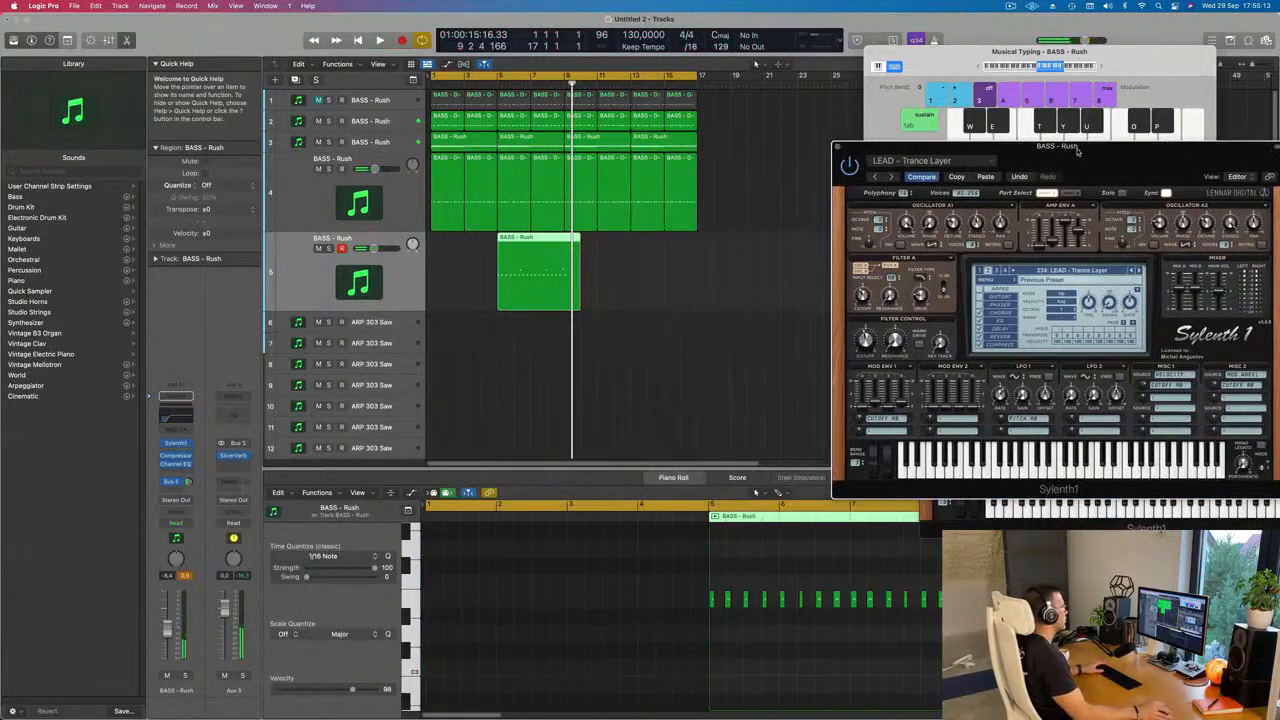
drag(548, 241, 467, 267)
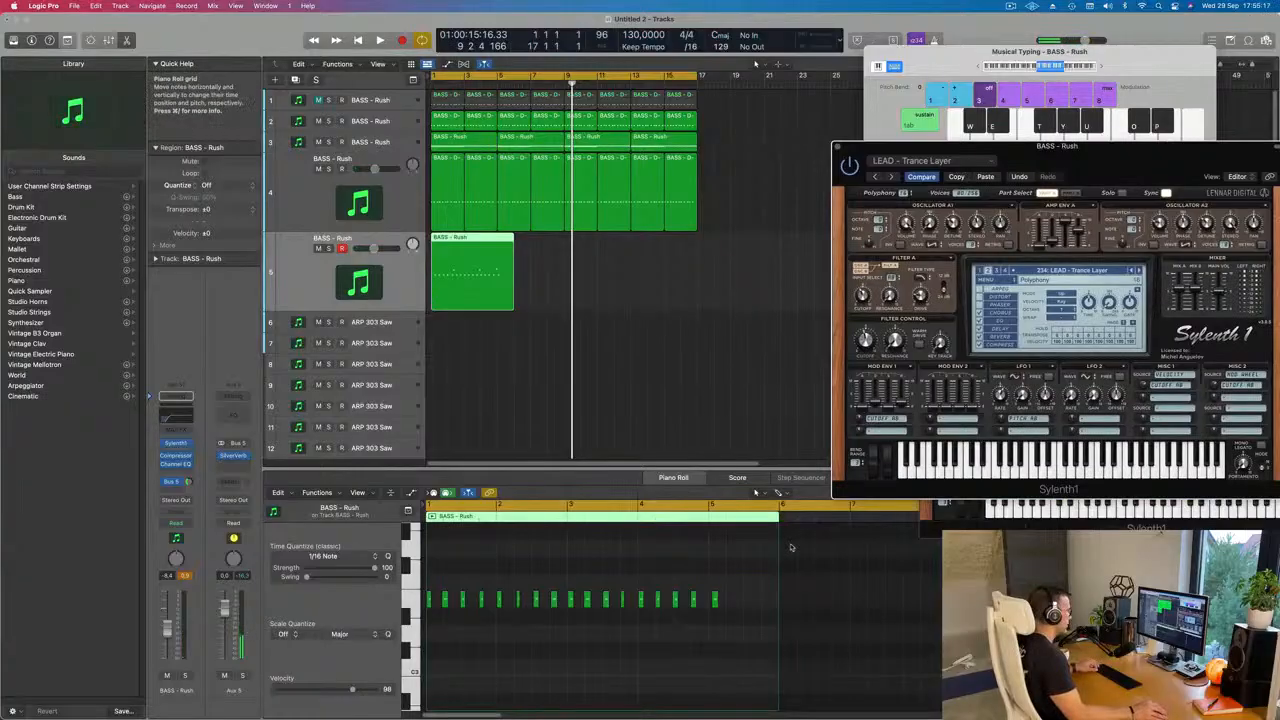
scroll(785, 540, up, 2)
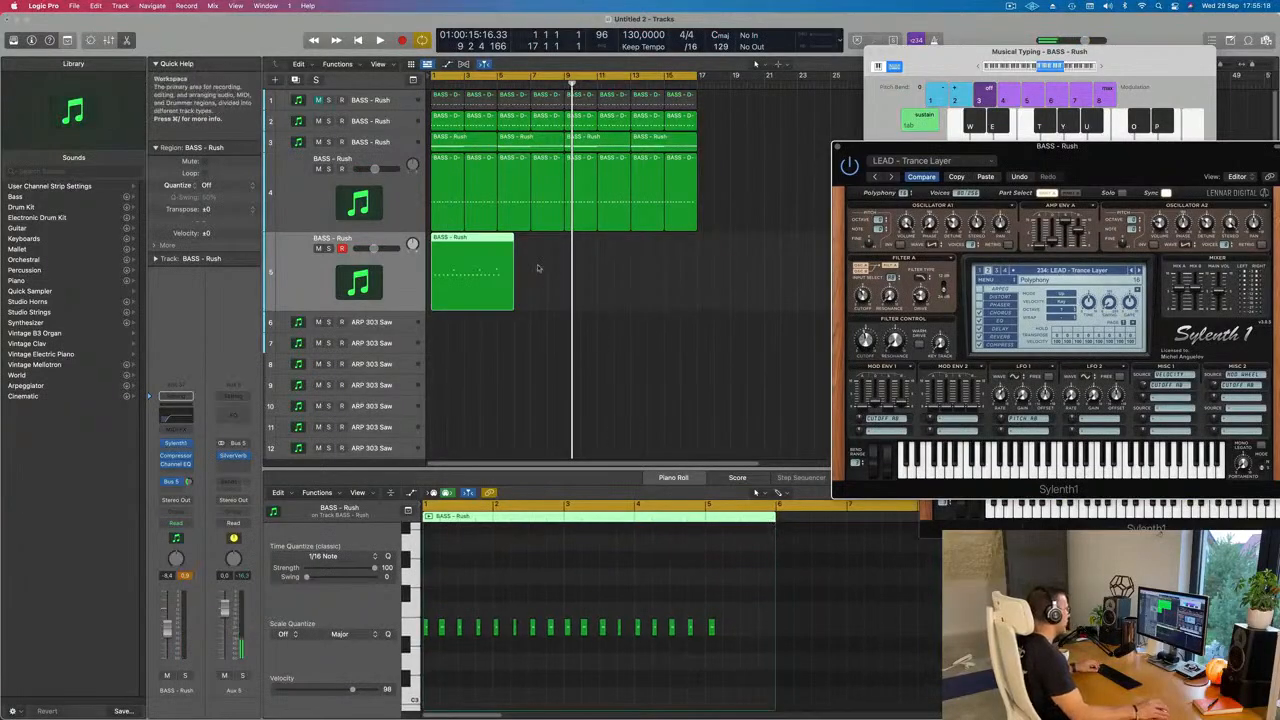
Step: Split the track 5 region at bar 5 and delete the leftover piece after the split
super+click(506, 243)
super+double_click(499, 242)
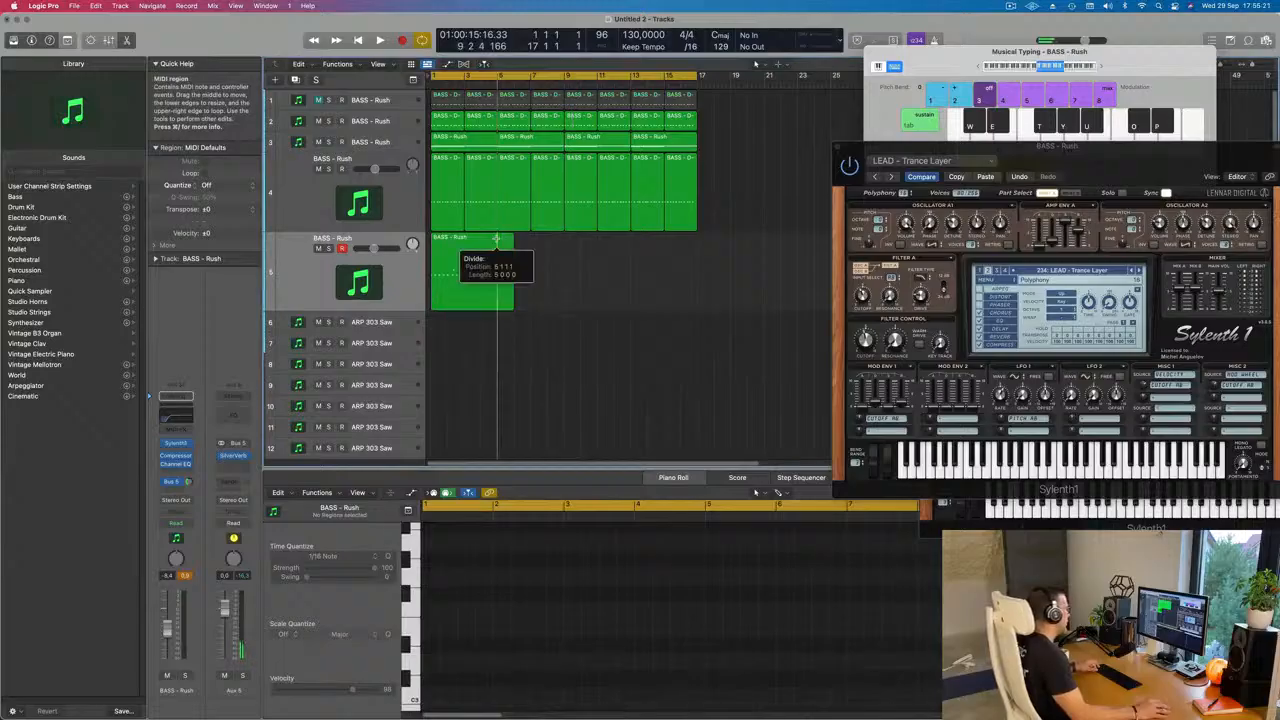
drag(539, 270, 506, 314)
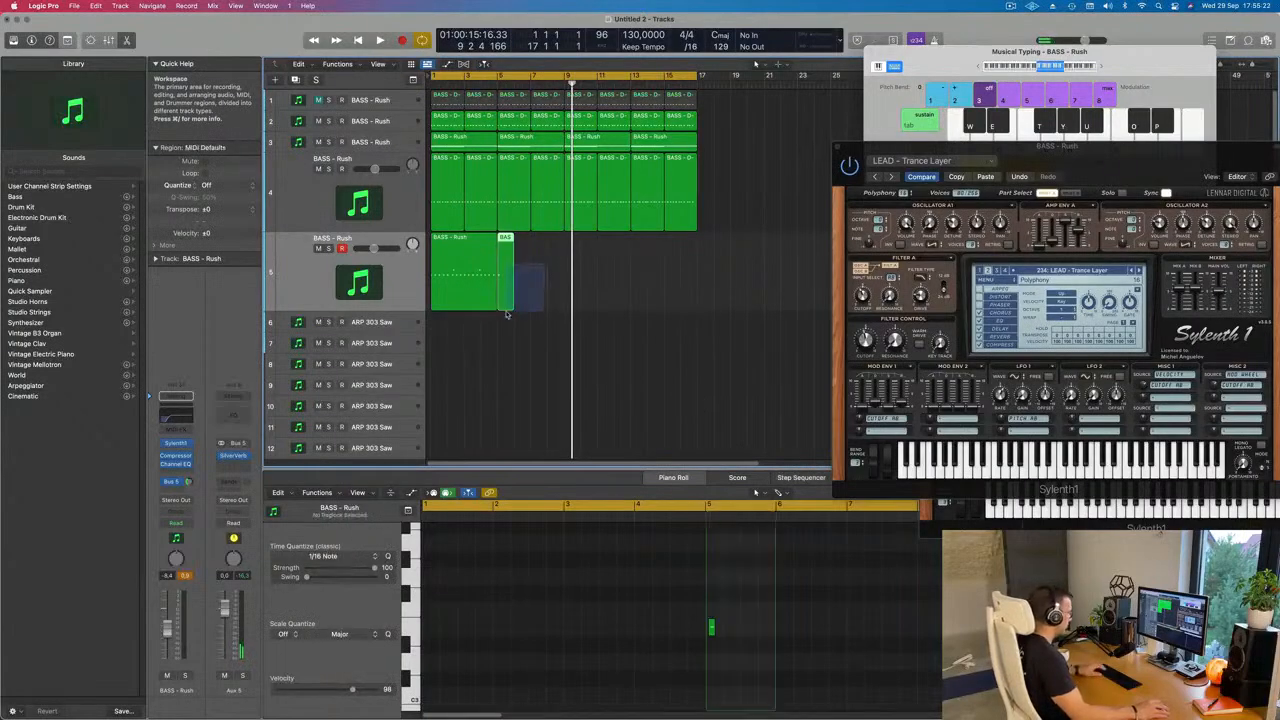
key(Delete)
Step: Play the trimmed lead region from the start and examine its low and high notes in the Piano Roll
click(474, 288)
click(537, 714)
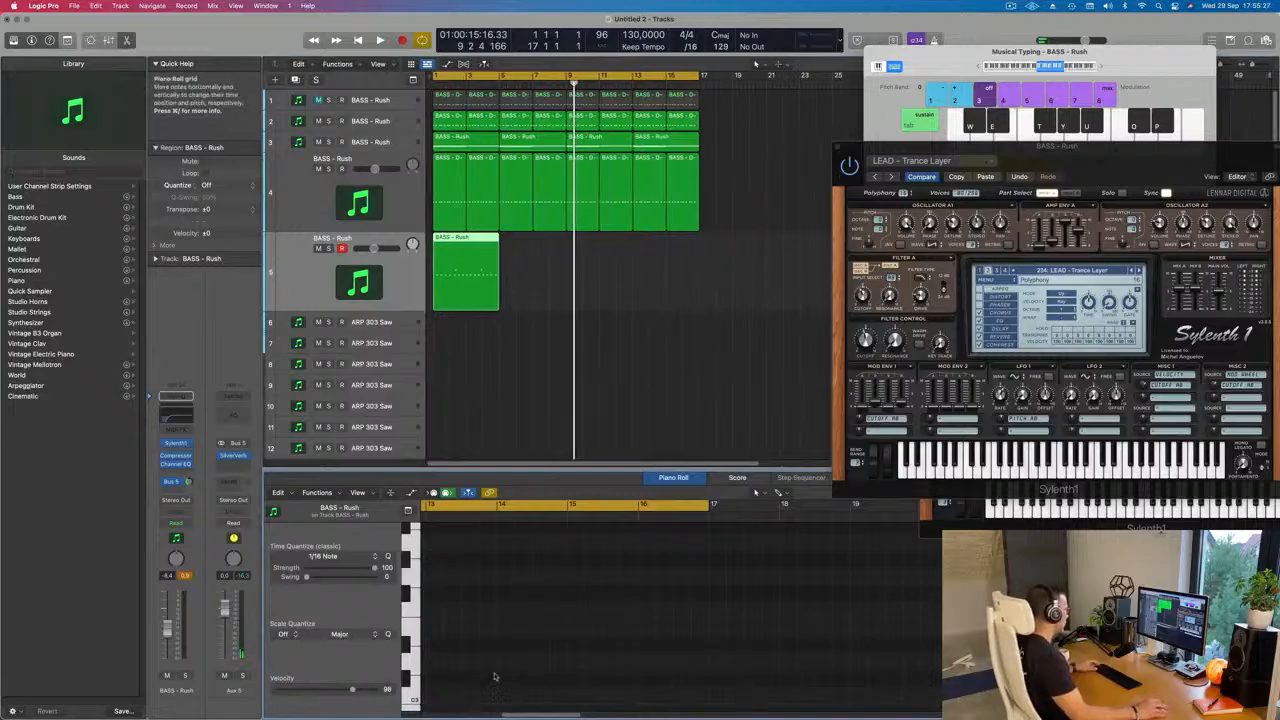
scroll(517, 652, left, 5)
scroll(517, 652, left, 4)
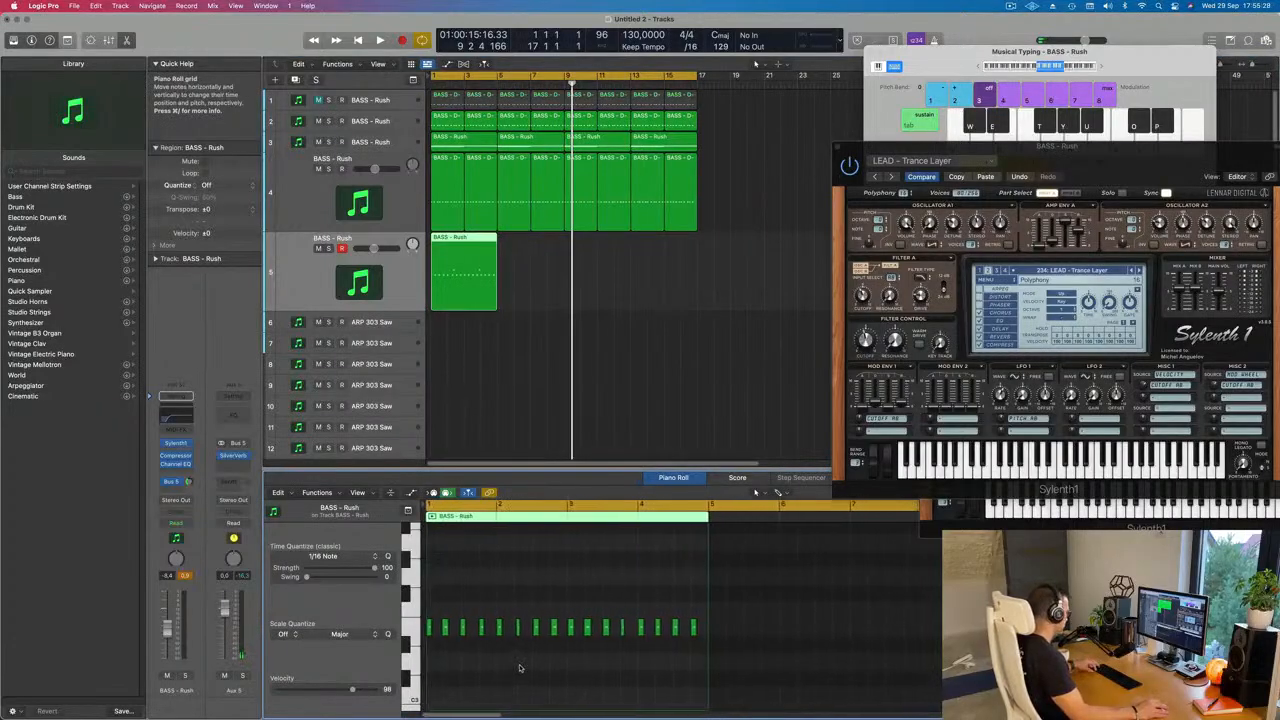
key(Return)
key(space)
scroll(521, 675, up, 3)
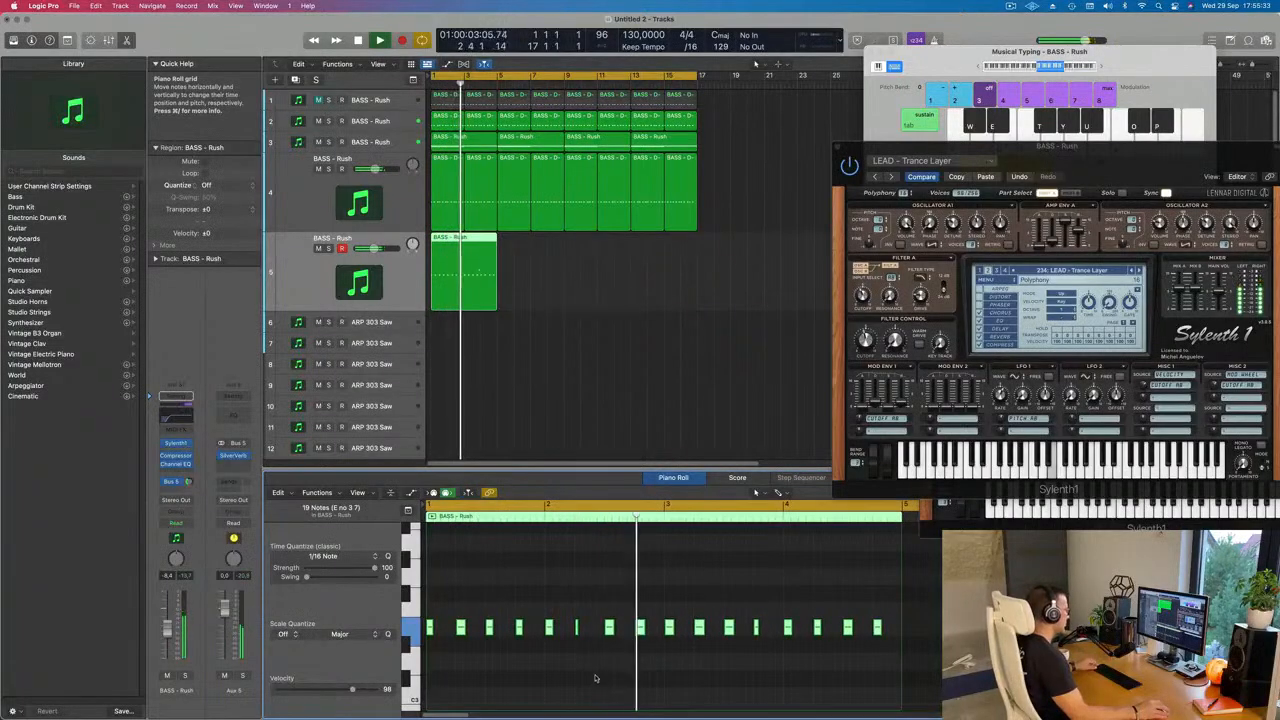
scroll(628, 675, down, 1)
scroll(630, 675, up, 5)
scroll(630, 675, down, 1)
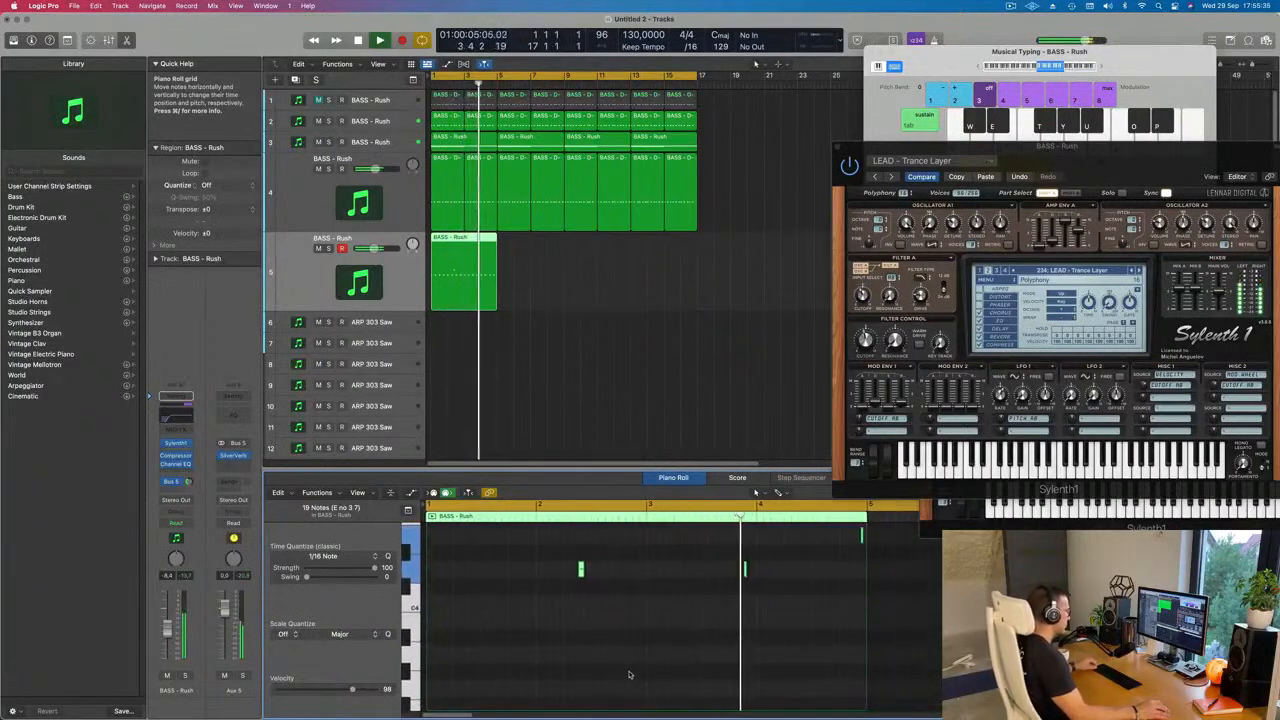
scroll(700, 670, up, 2)
scroll(763, 667, up, 2)
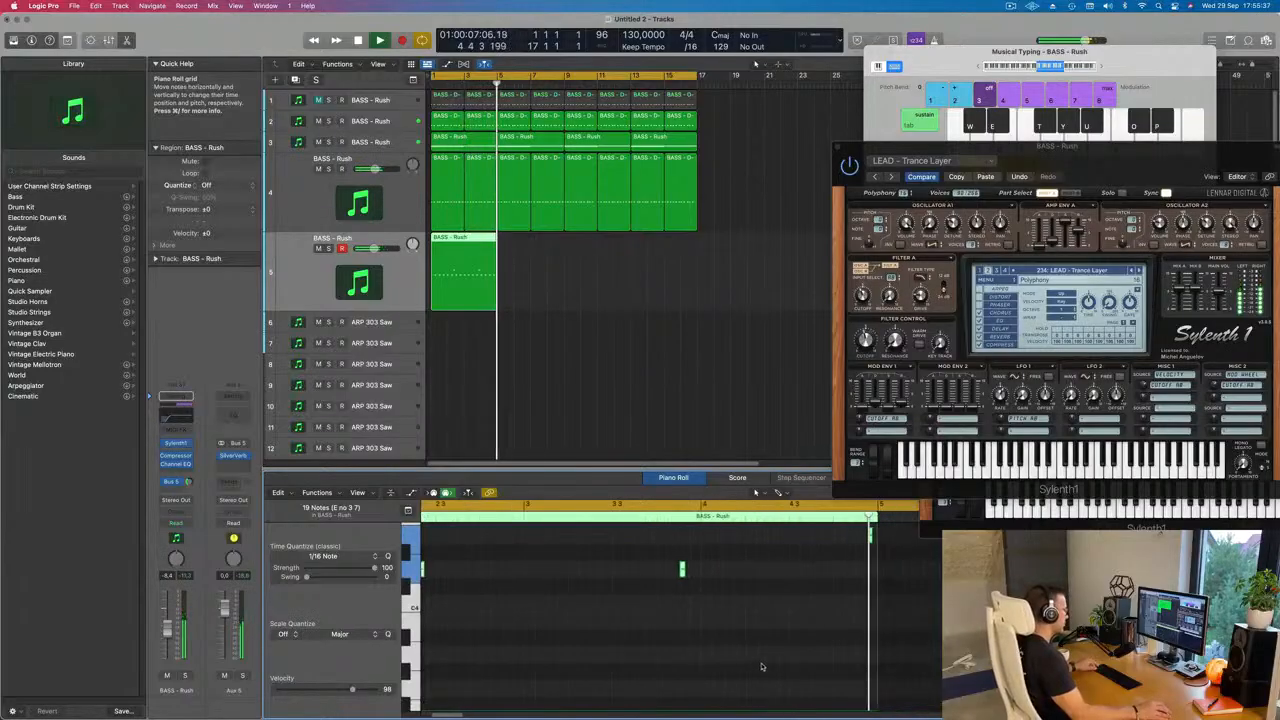
scroll(765, 665, down, 1)
scroll(780, 640, left, 2)
scroll(788, 630, up, 2)
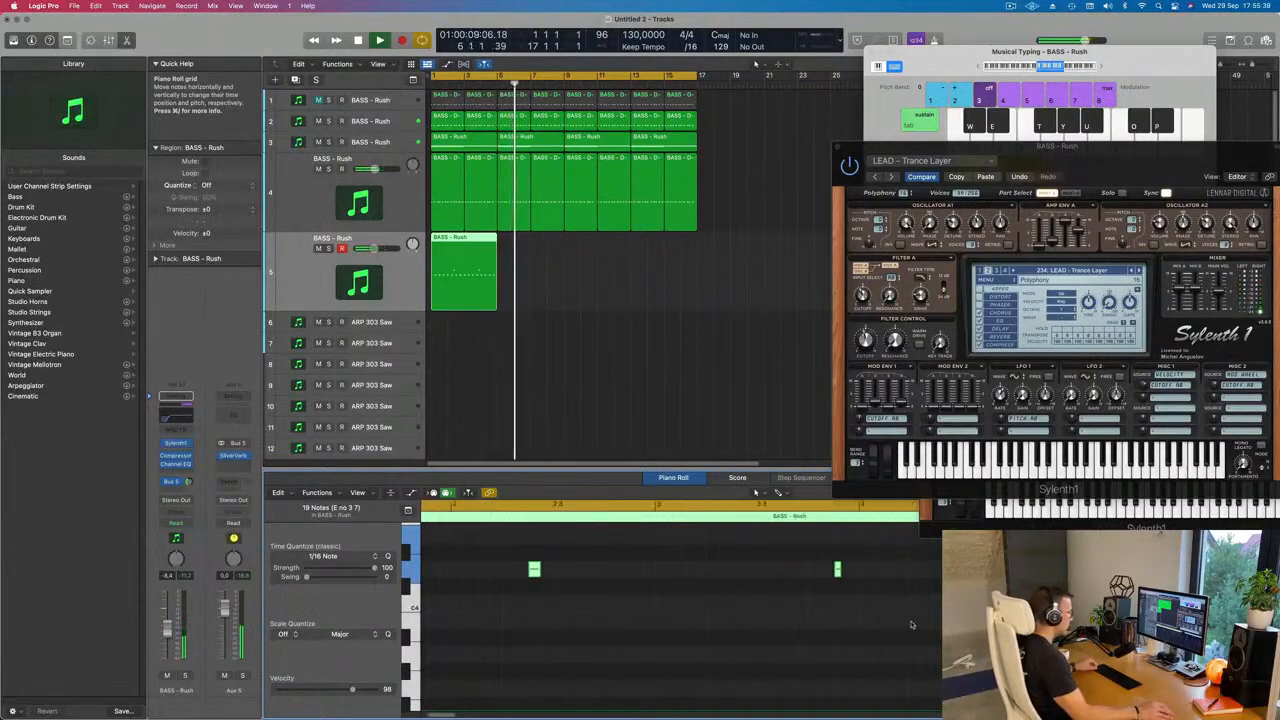
Step: Move the last high note before bar 5 slightly earlier and replay the lead region from the start
drag(899, 536, 888, 540)
click(899, 536)
key(Return)
Step: Examine the timing of the lead region's low and high notes in the Piano Roll during playback
scroll(797, 594, down, 6)
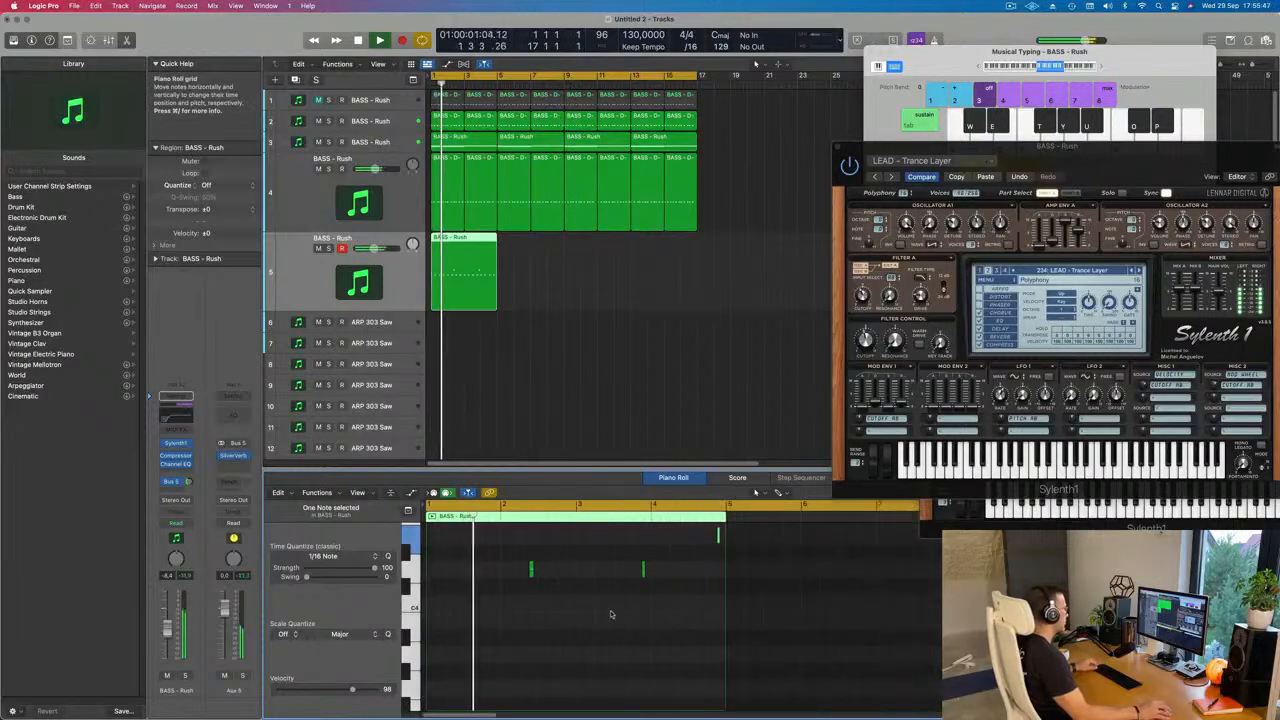
scroll(580, 618, down, 6)
scroll(577, 618, up, 5)
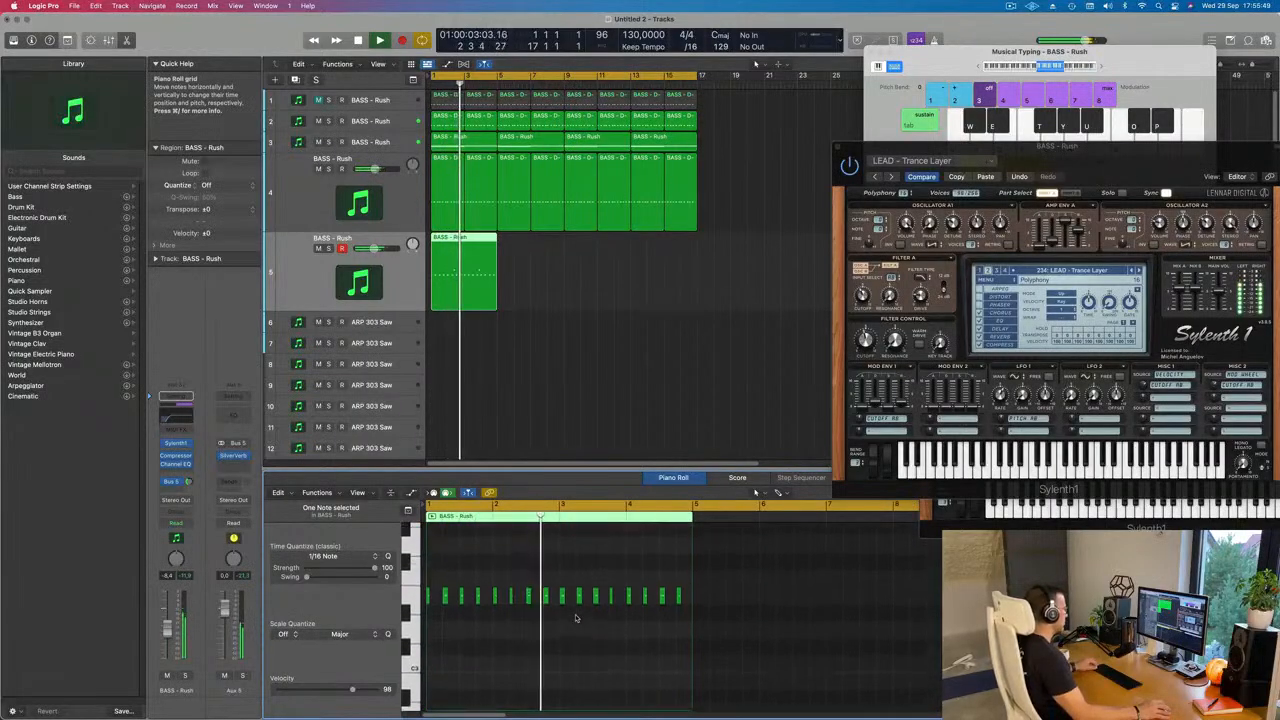
scroll(583, 617, up, 2)
scroll(570, 607, up, 2)
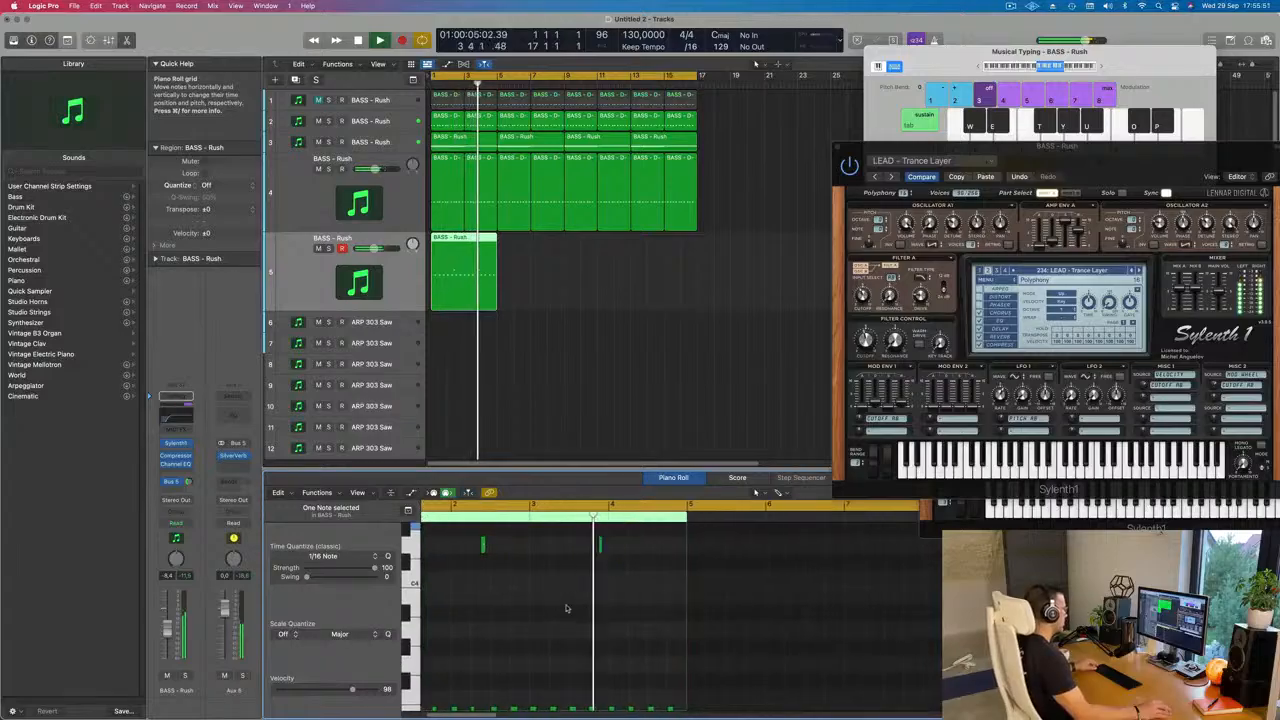
scroll(569, 606, right, 1)
scroll(564, 606, left, 3)
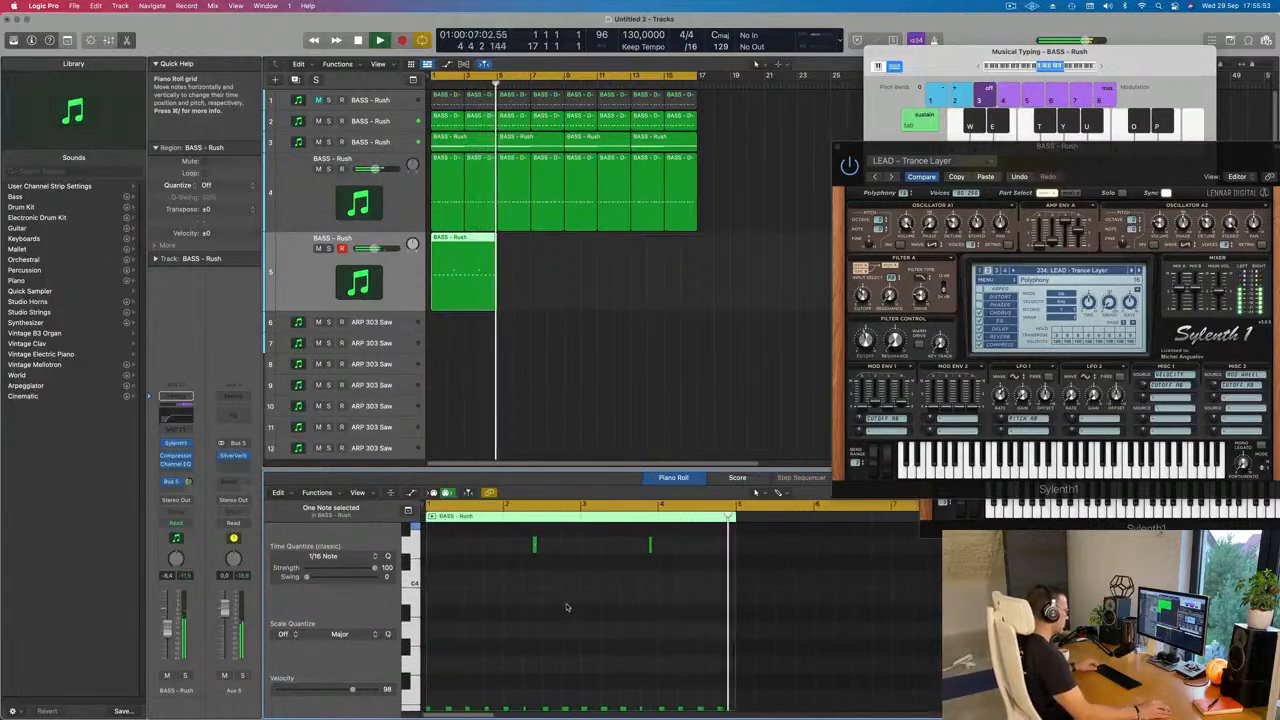
scroll(567, 606, down, 4)
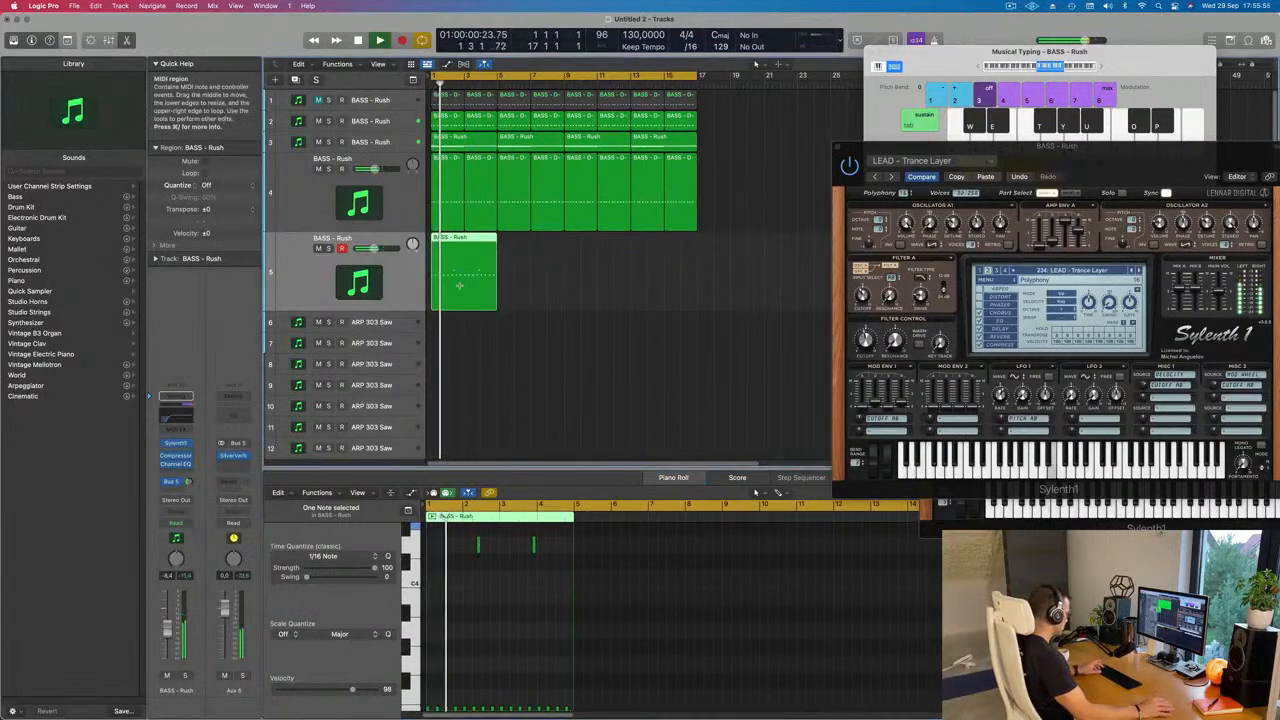
Step: Repeat the four-bar lead region three times so that it fills track 5 up to bar 17
key(super+r)
key(super+r)
key(super+r)
Step: Bring the synth window back over the arrangement and lower the lead track's level to about -9.6 dB
drag(1054, 153, 746, 160)
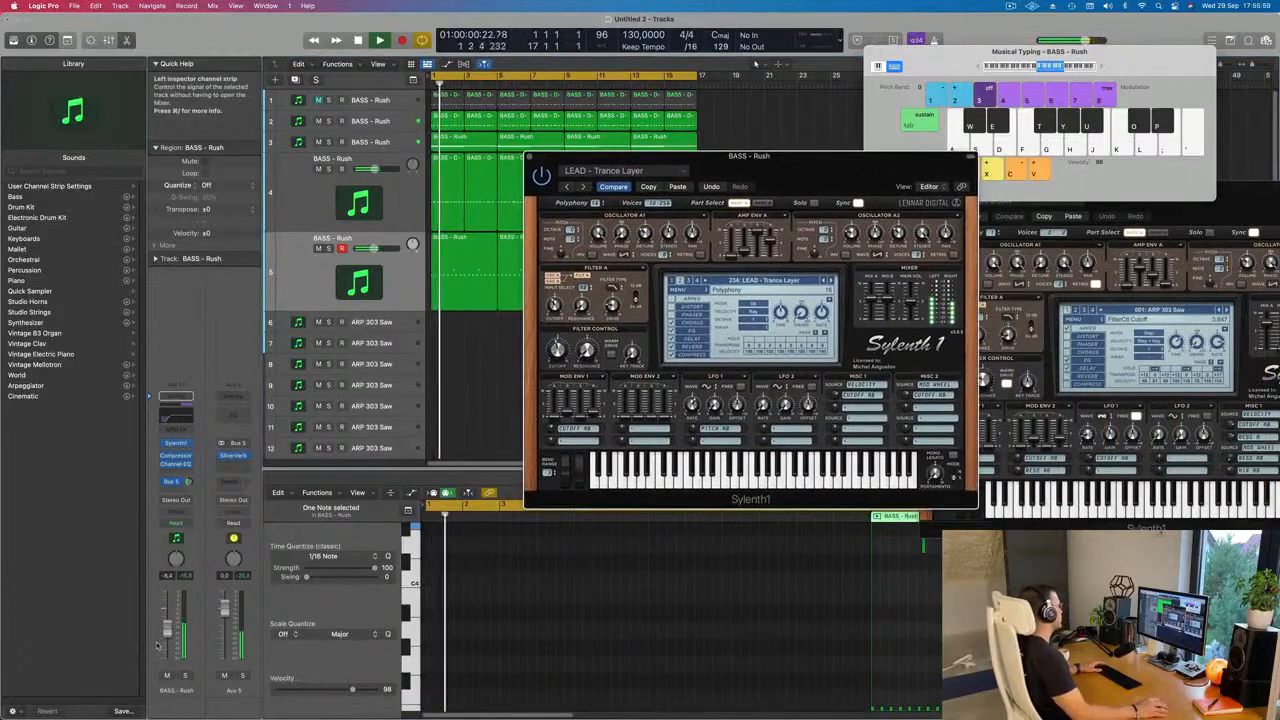
drag(166, 633, 165, 636)
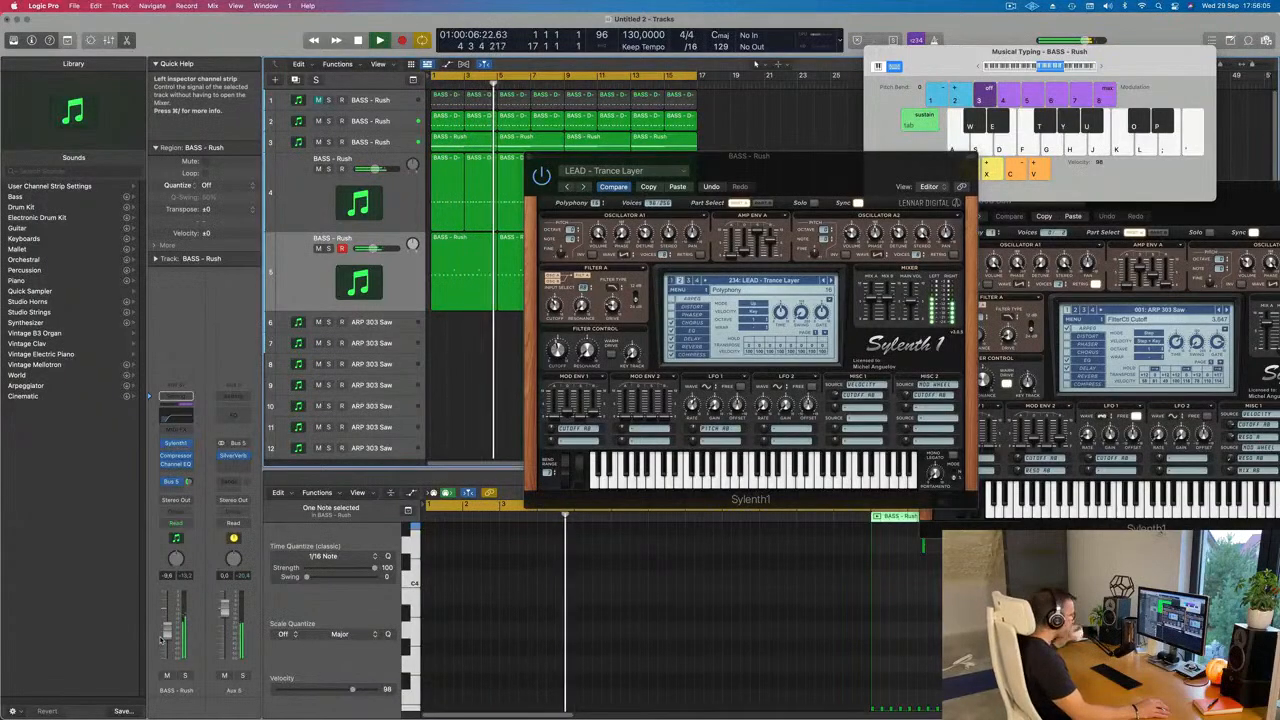
drag(819, 173, 843, 190)
Step: Audition LEAD - Trance Lead 1 on the recorded phrase, plus the presets from LEAD - Tiny Arp back to LEAD - Tech Stab
click(853, 297)
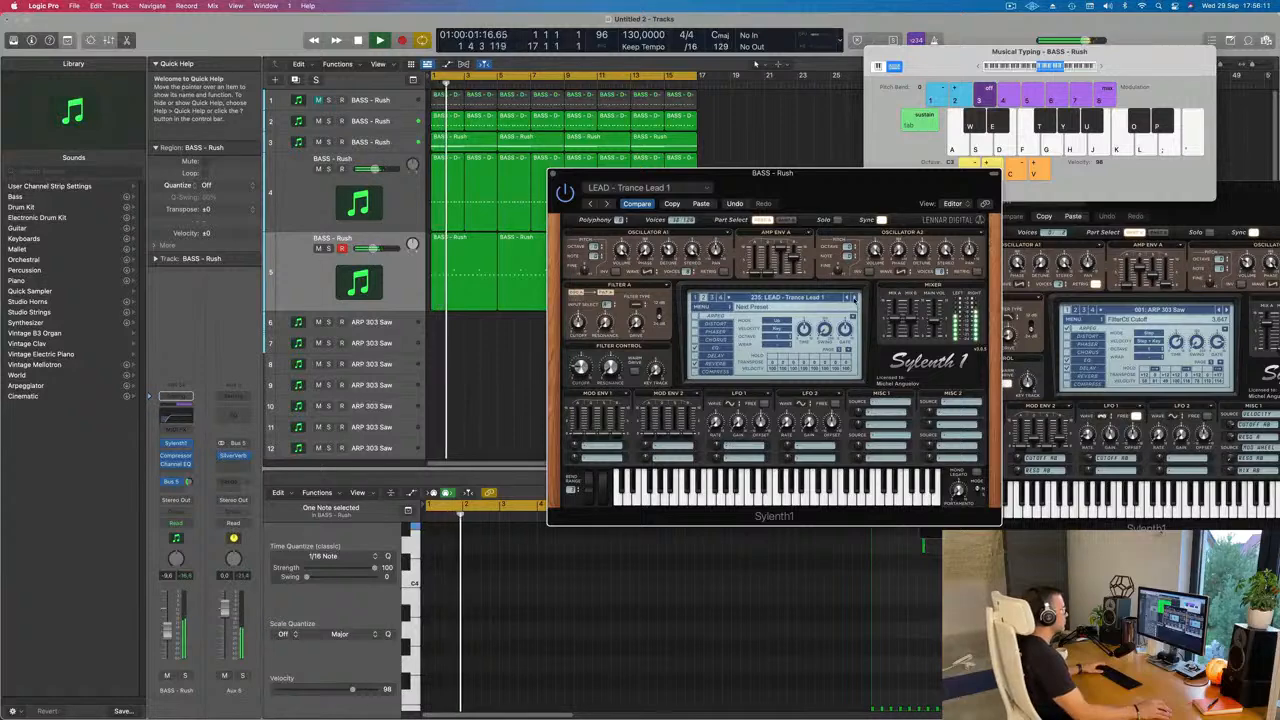
click(847, 298)
click(847, 298)
click(847, 298)
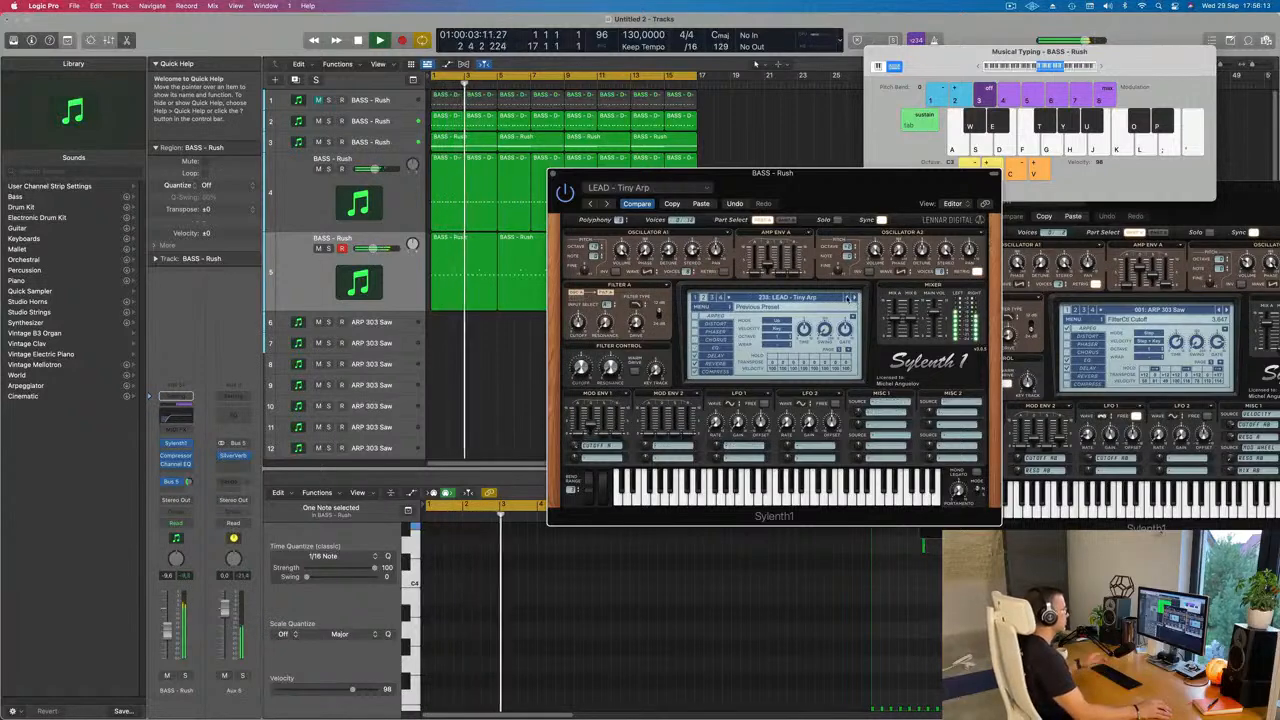
click(847, 298)
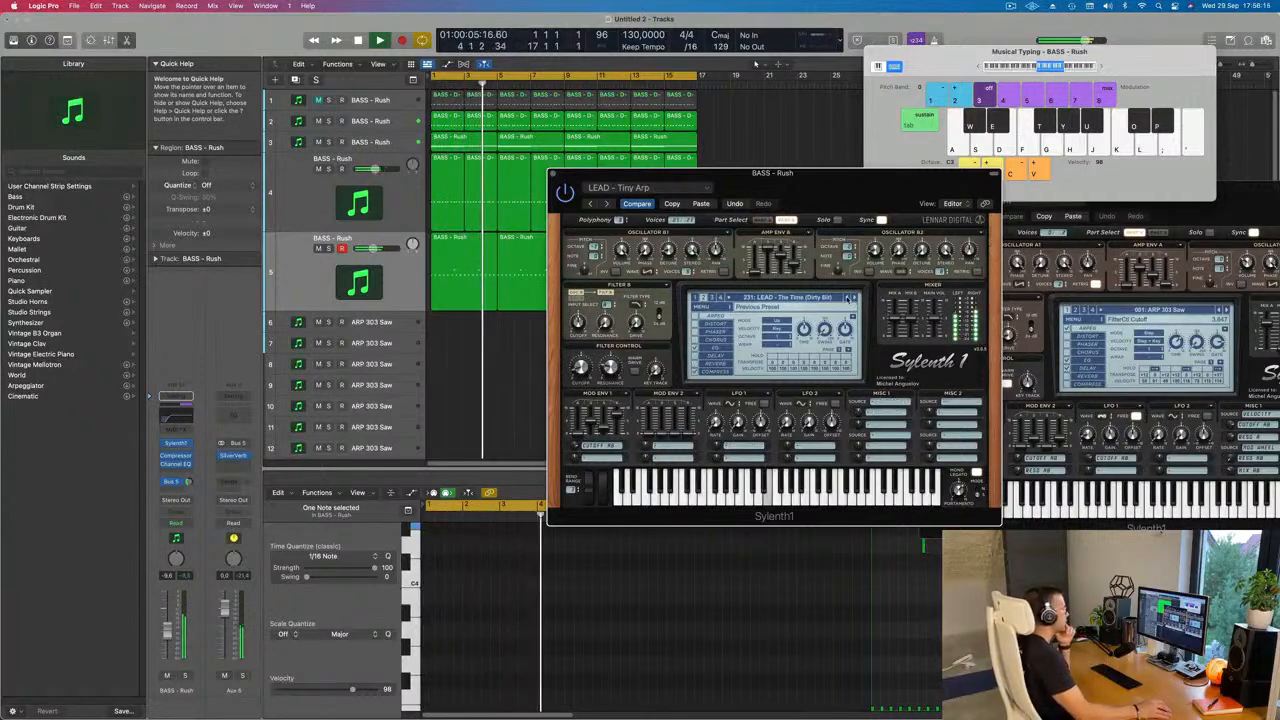
click(847, 298)
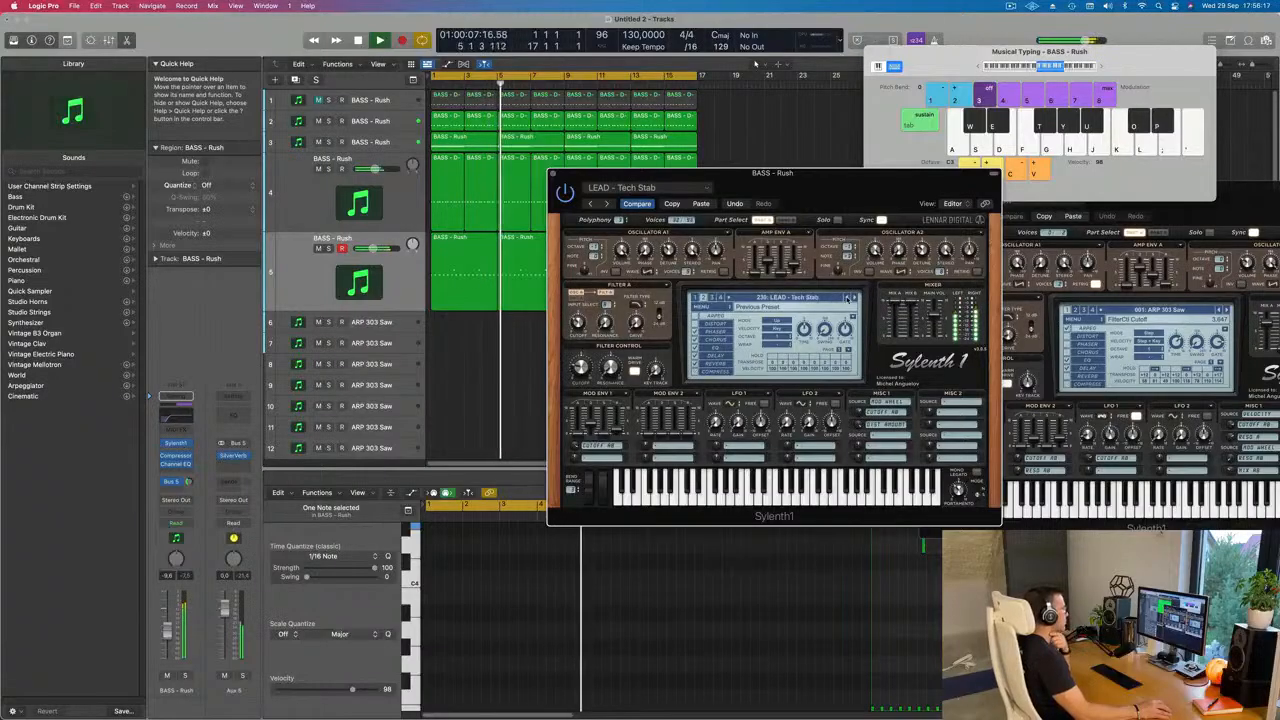
Step: Audition the presets from LEAD - Sweet Disposition back through Superstring (Glide) and the Supersaws to LEAD - Strobe on the looped phrase
click(848, 298)
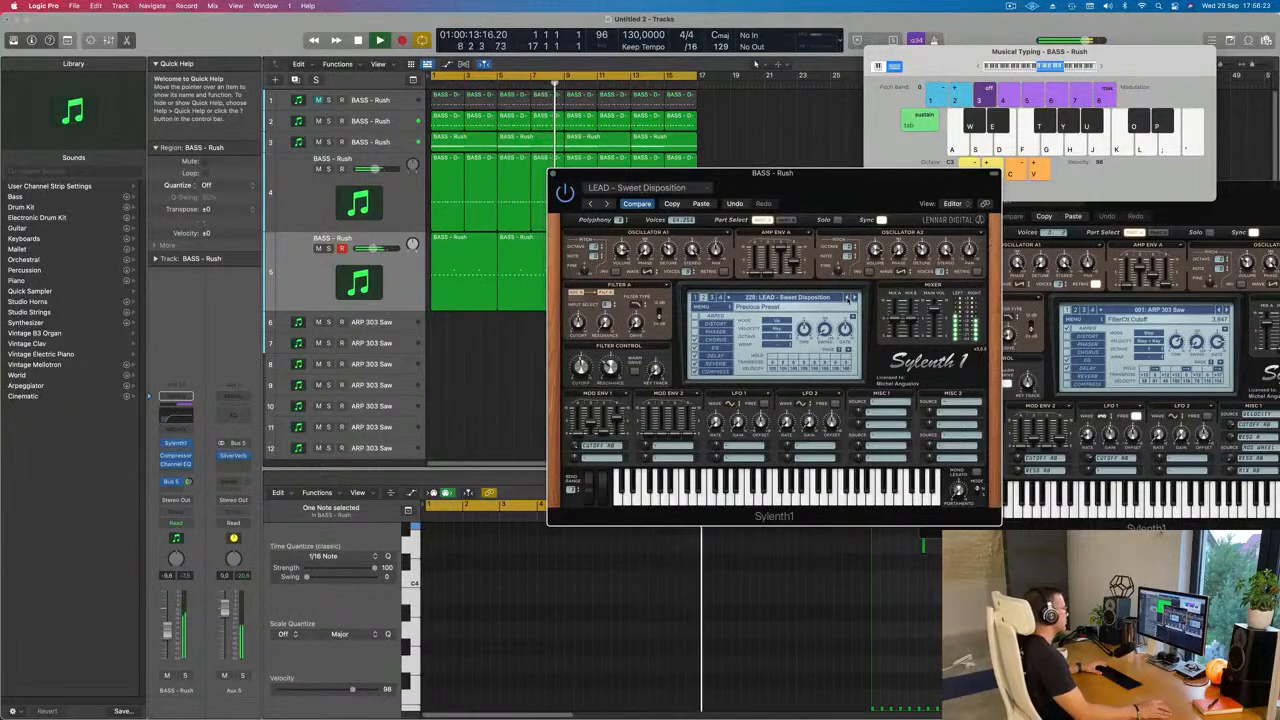
click(848, 298)
click(848, 298)
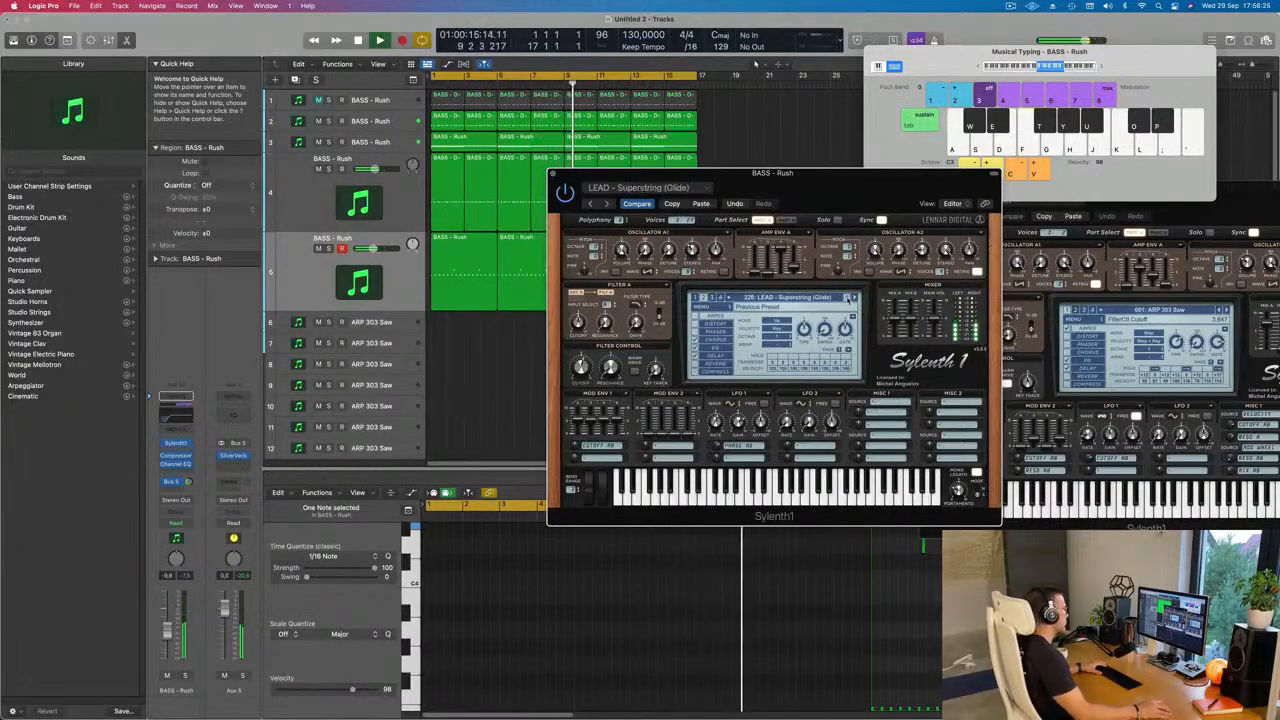
click(848, 298)
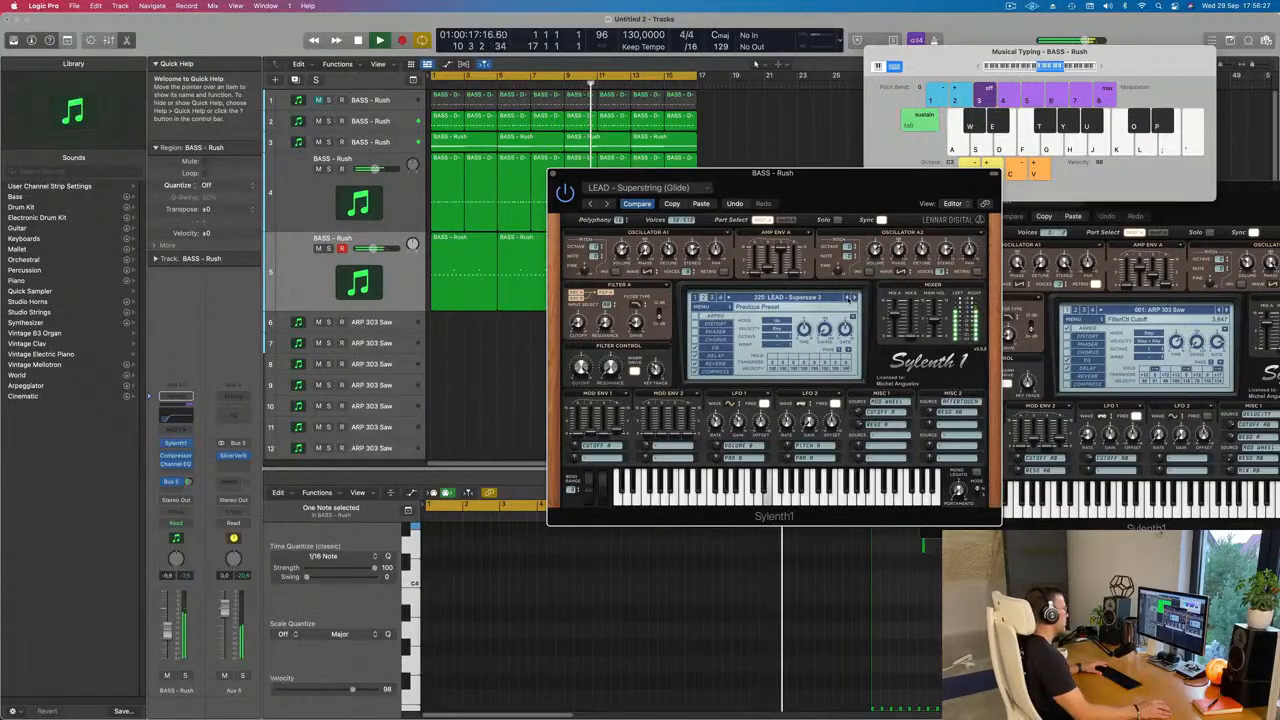
click(848, 298)
click(848, 298)
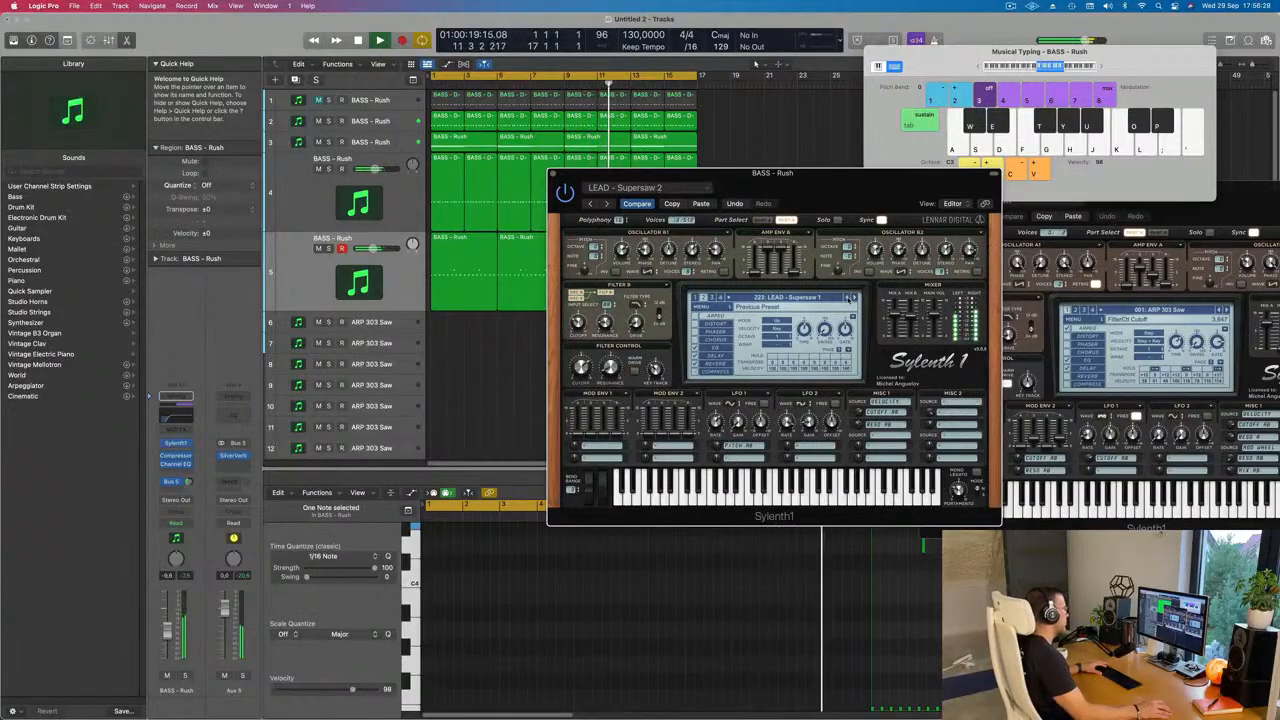
click(848, 298)
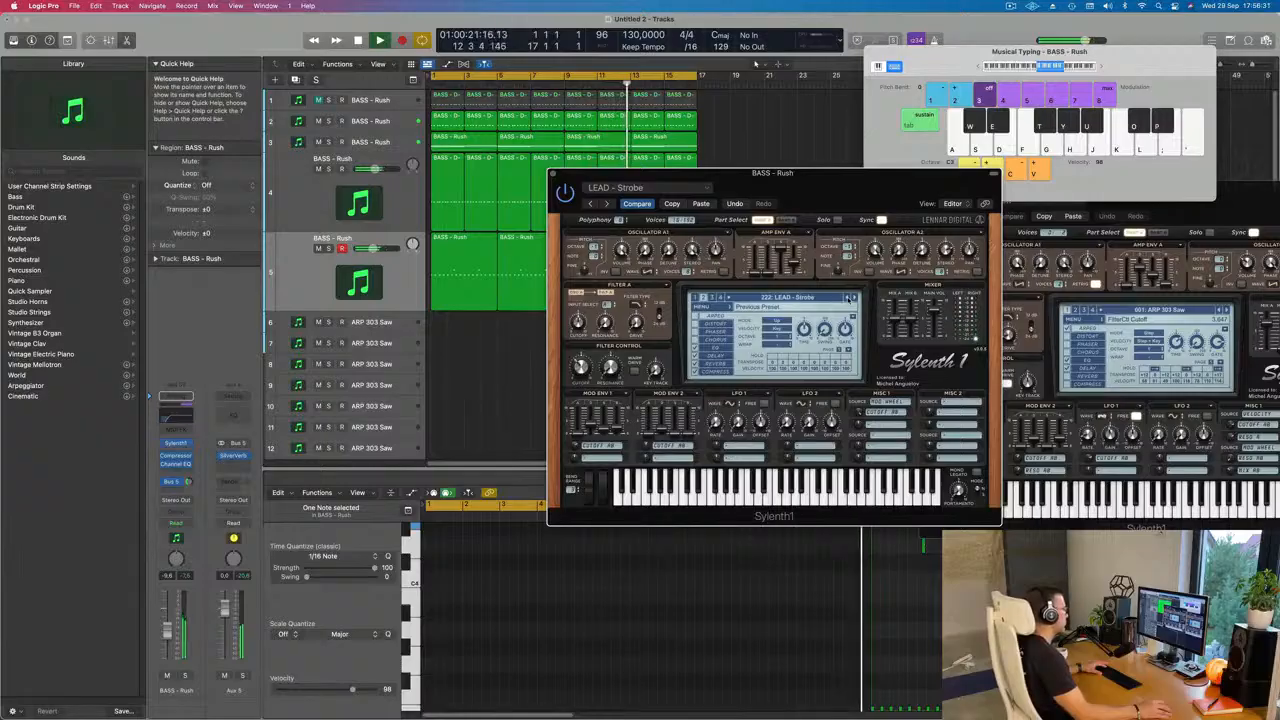
Step: Audition the presets from LEAD - Soft Lead back through Simple Saw and Silverstring to LEAD - Score Glide on the looped phrase
click(848, 298)
click(848, 298)
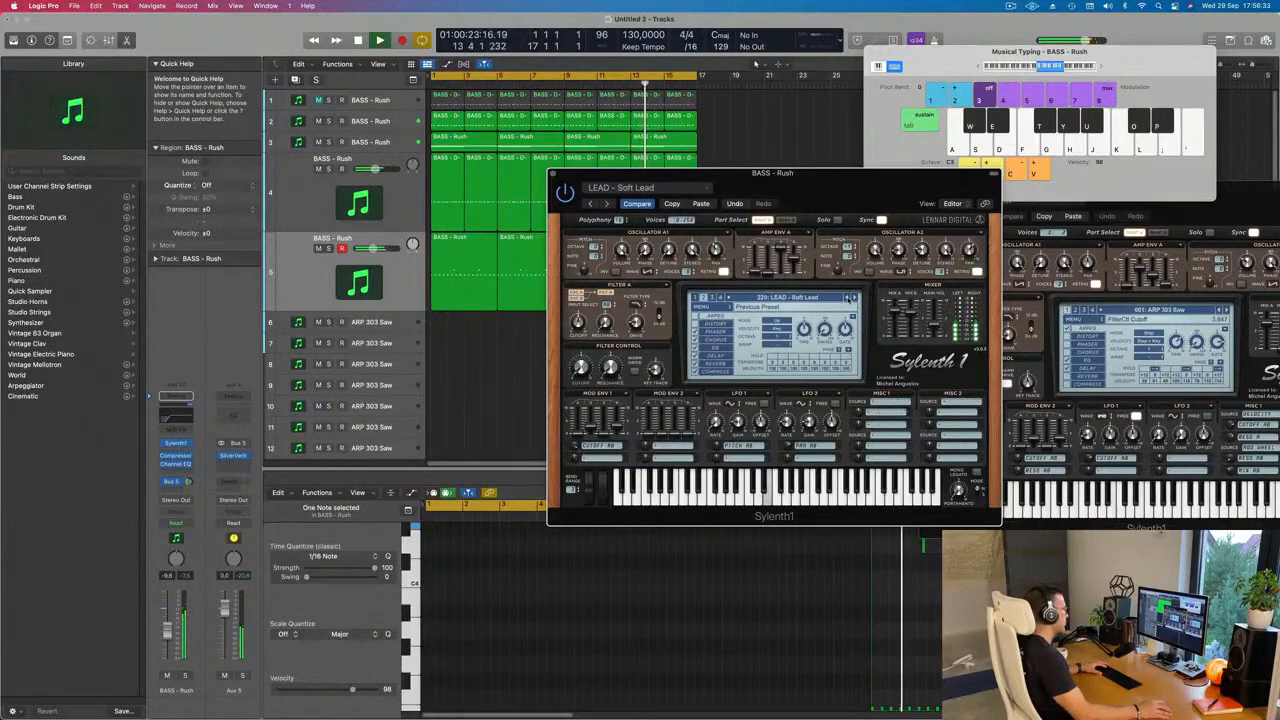
click(848, 298)
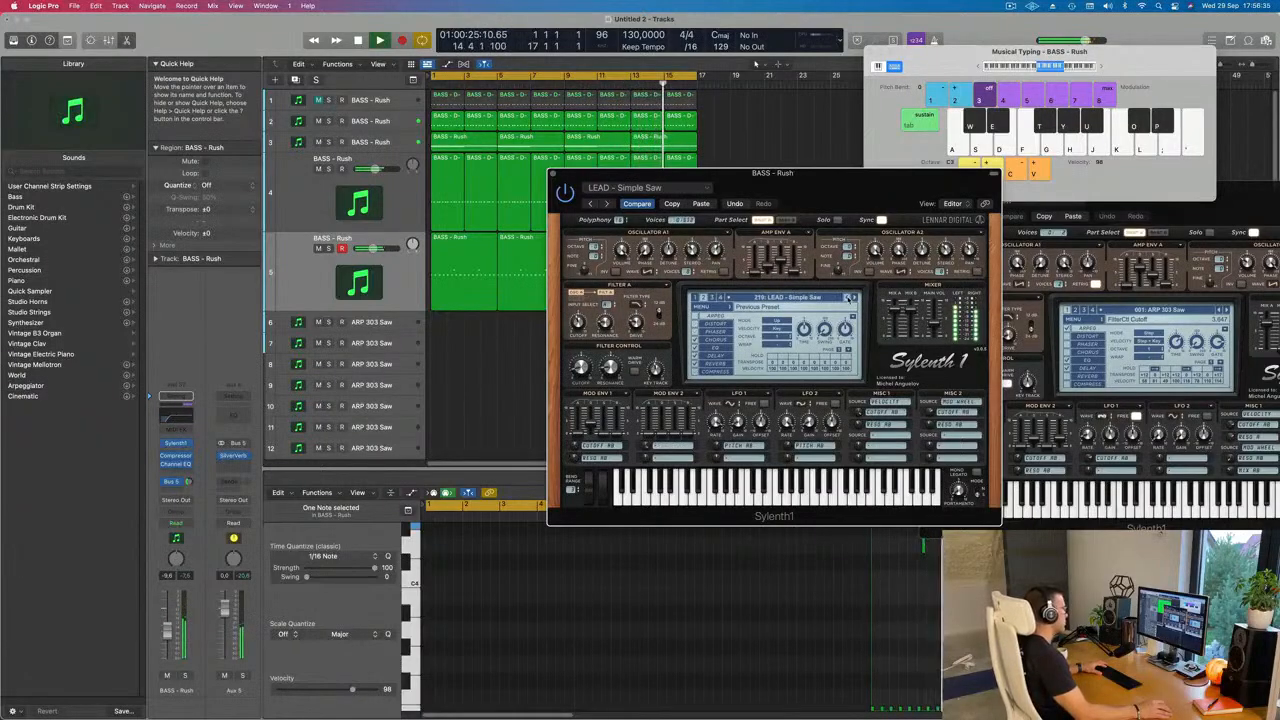
click(848, 298)
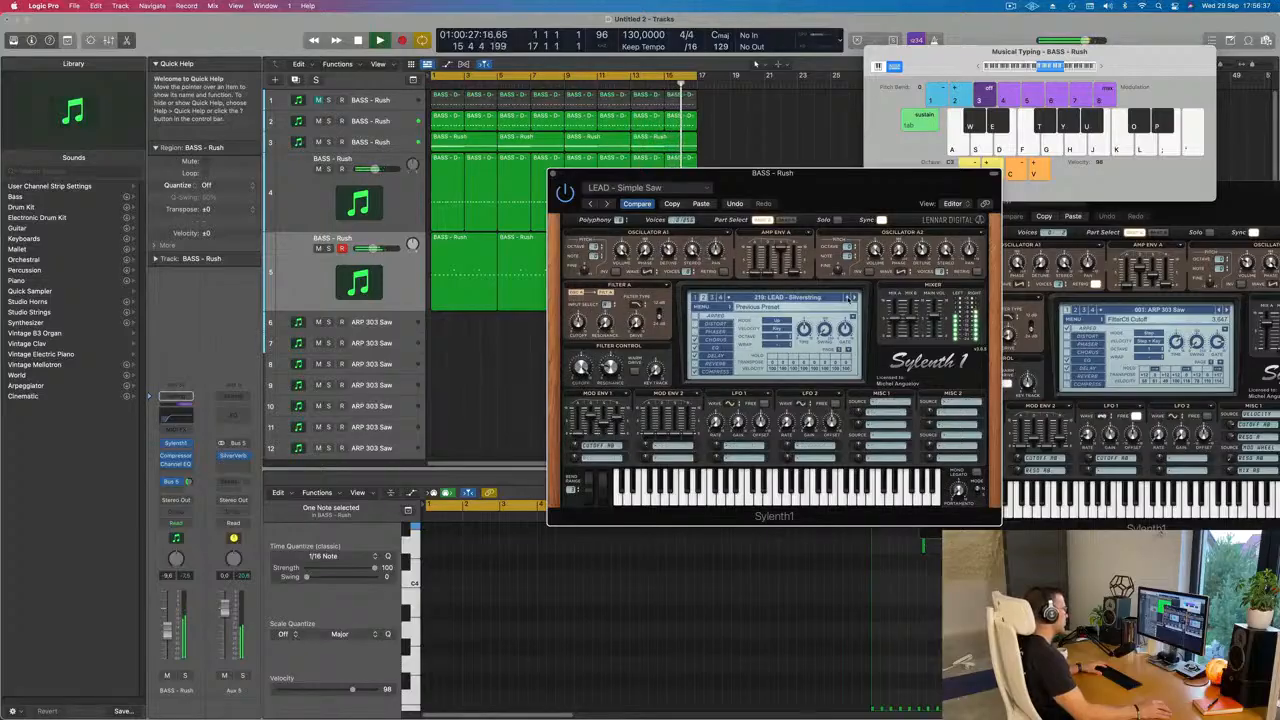
click(848, 298)
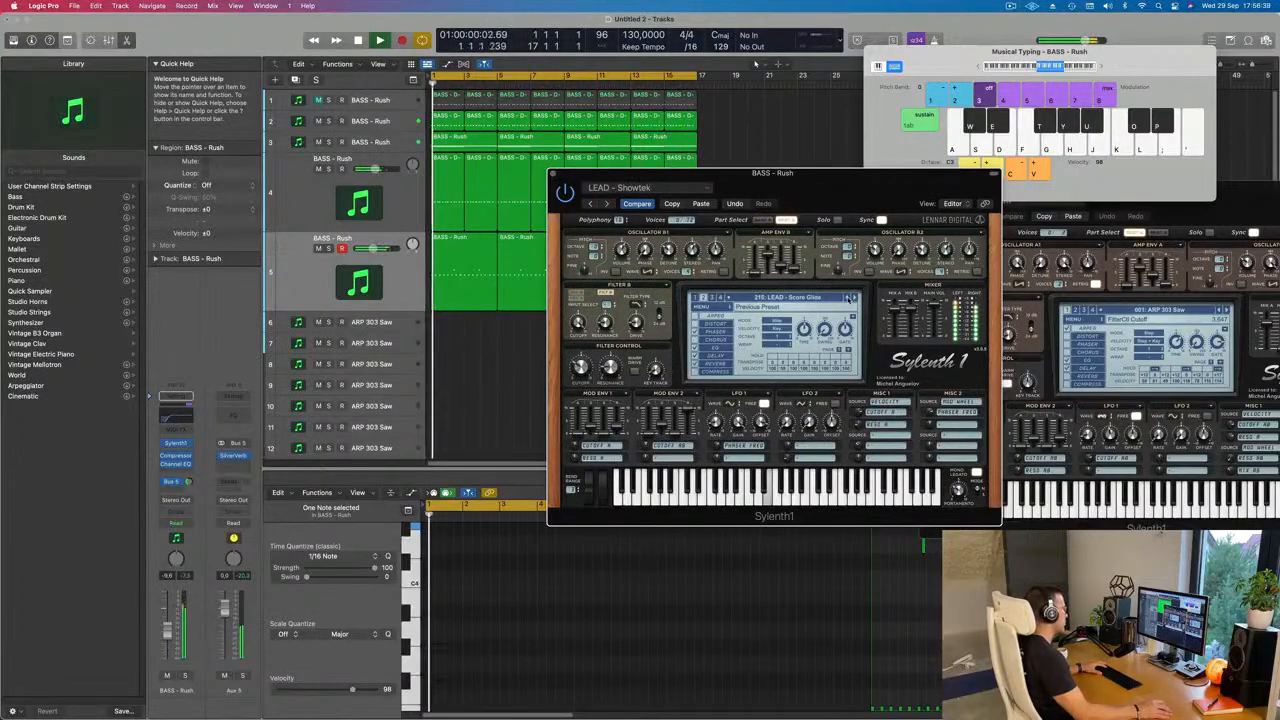
Step: Audition the presets from LEAD - Roland JP-8000 back through Retro Funk, the Progressive Plucks and PPK Theme to LEAD - Poppiholla
click(848, 298)
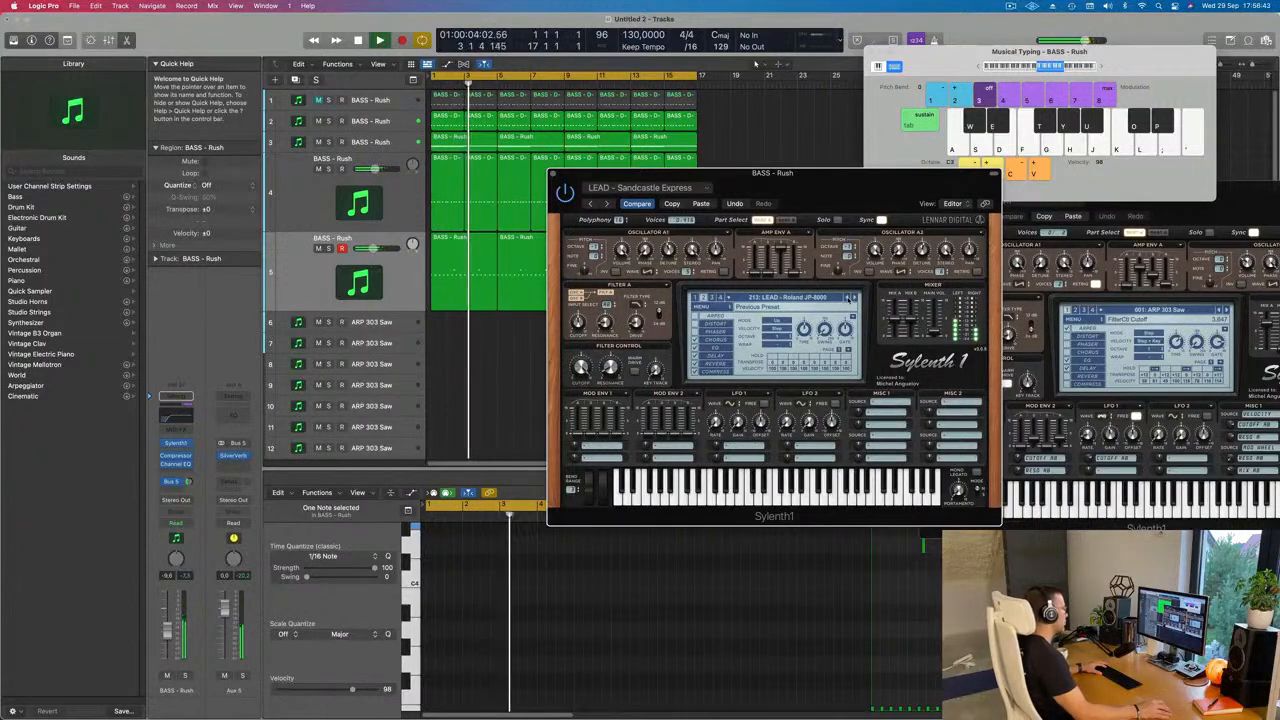
click(848, 298)
click(848, 298)
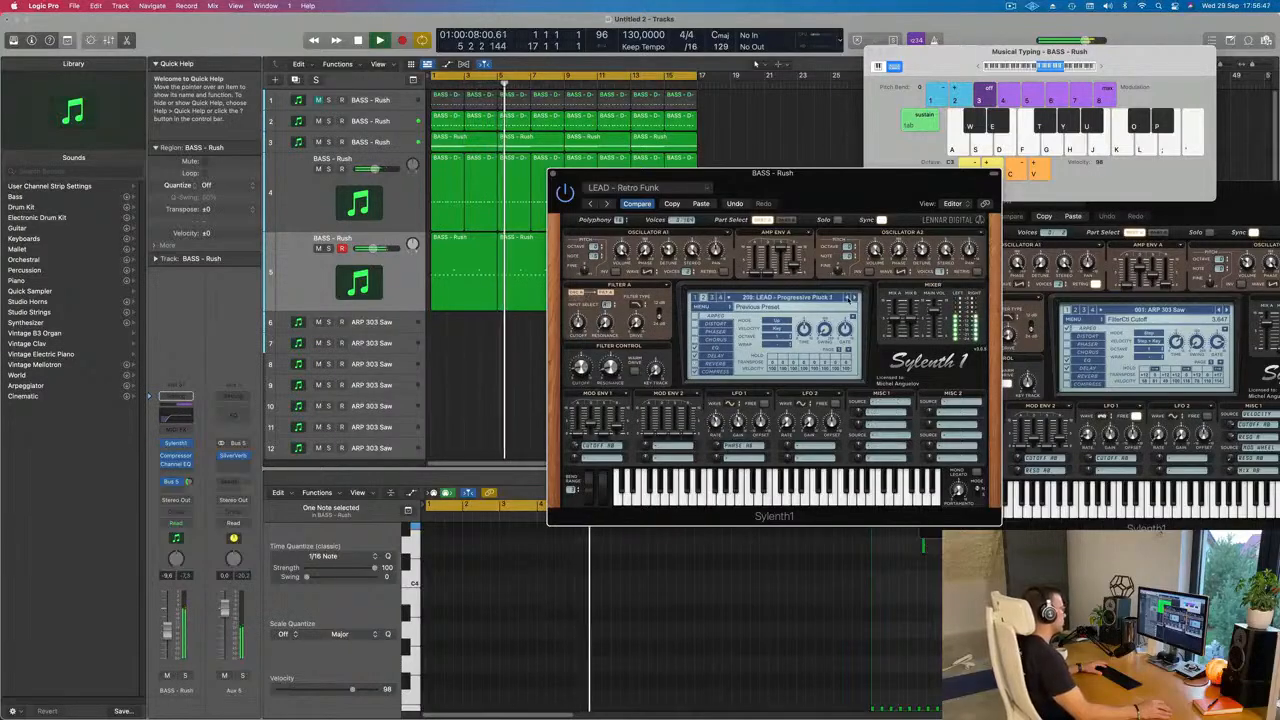
click(848, 298)
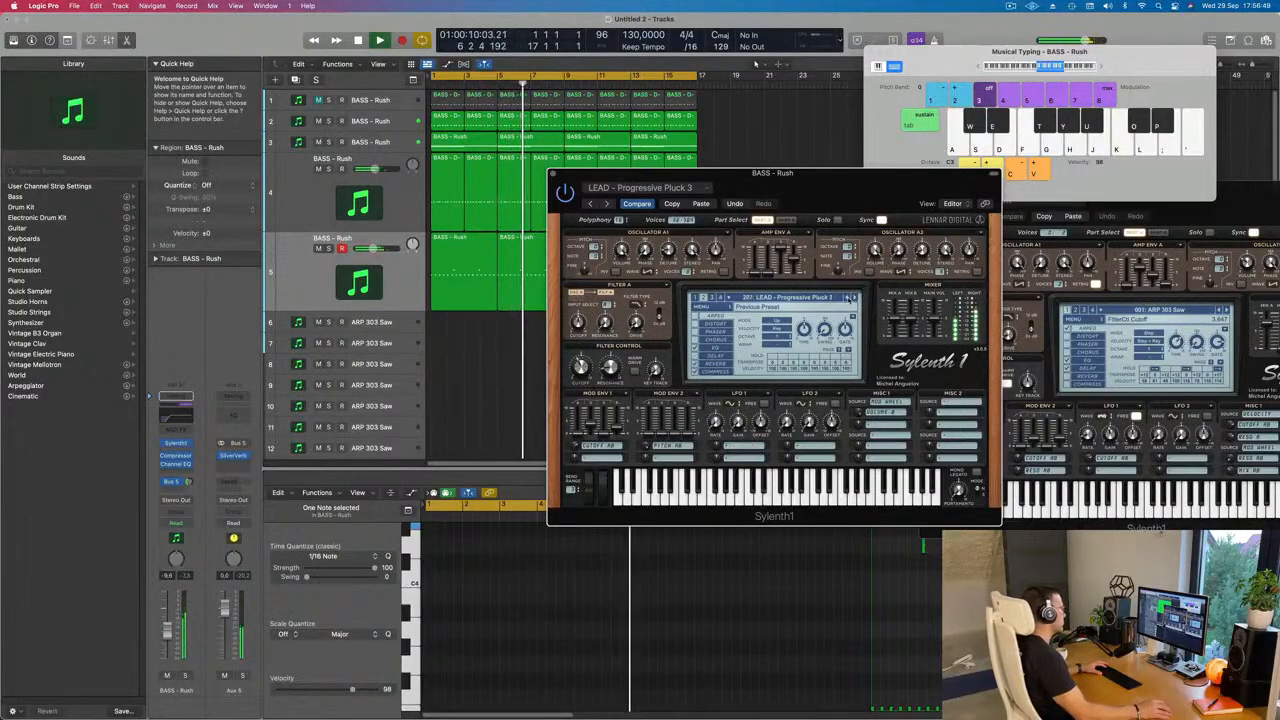
click(848, 298)
click(848, 298)
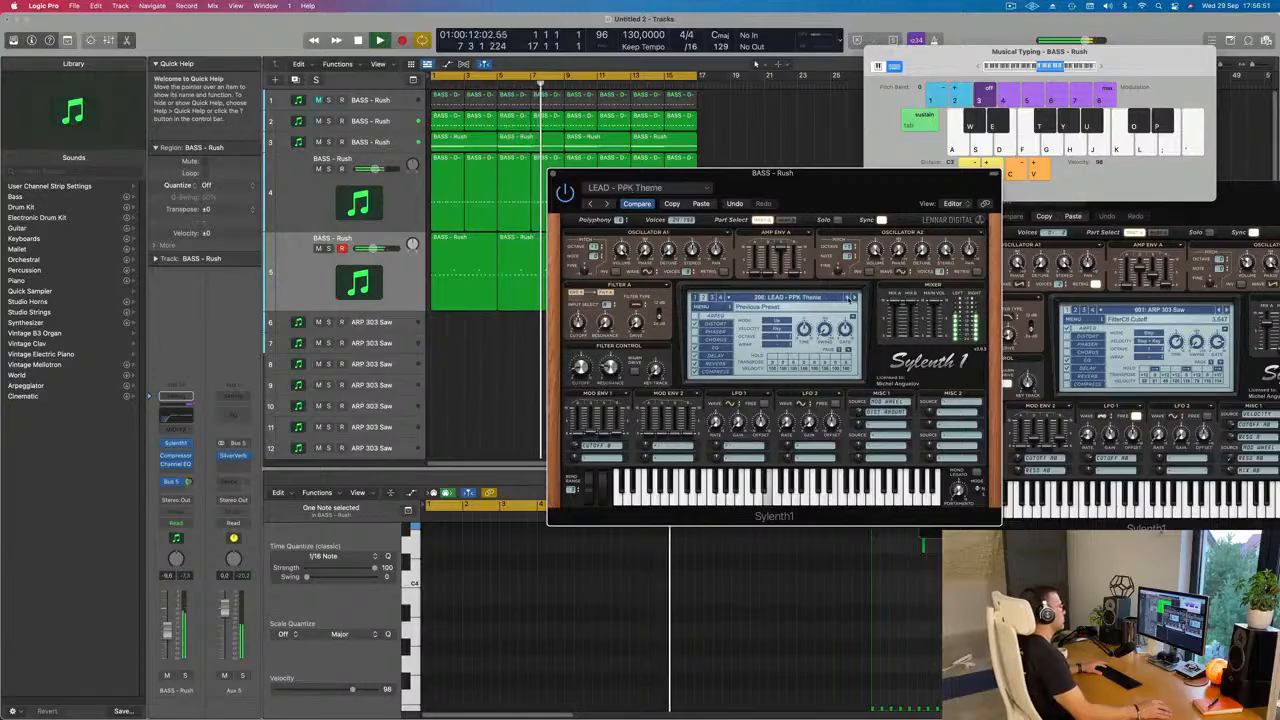
click(848, 298)
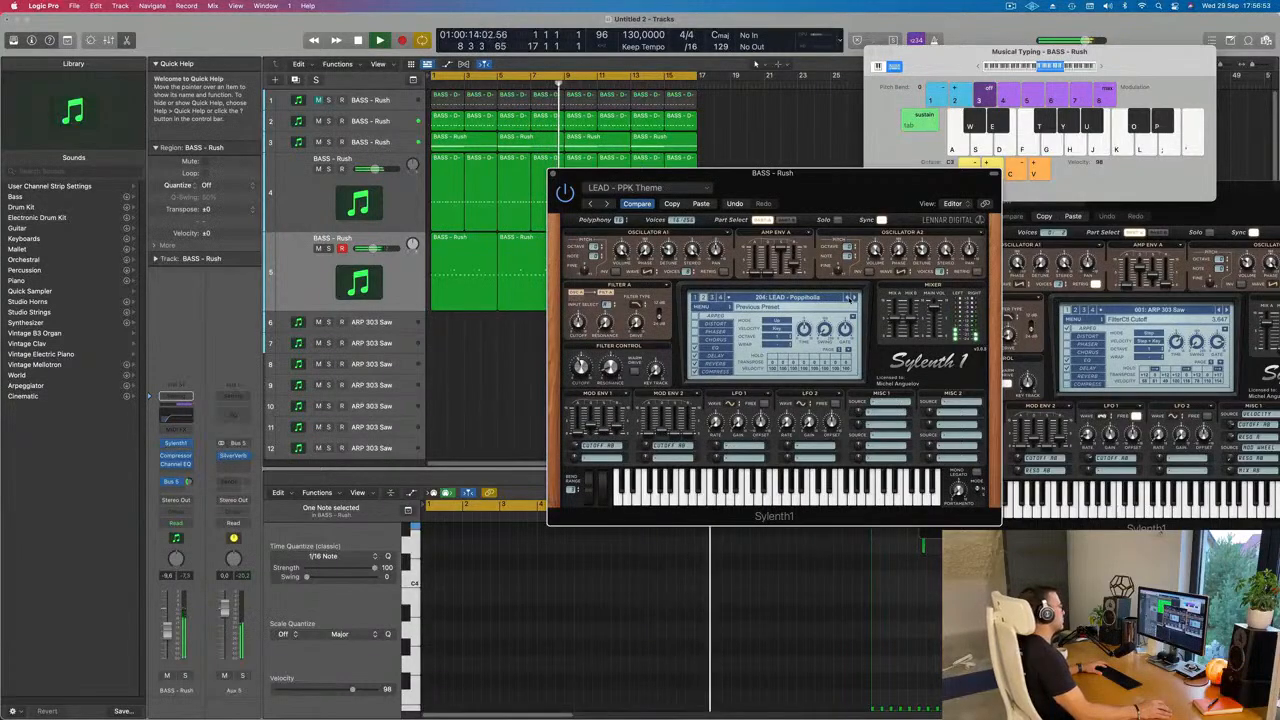
Step: Audition the presets from LEAD - Pong back through Phased Saw, November Lovely and No Limit to LEAD - Nice Chords
drag(884, 194, 847, 208)
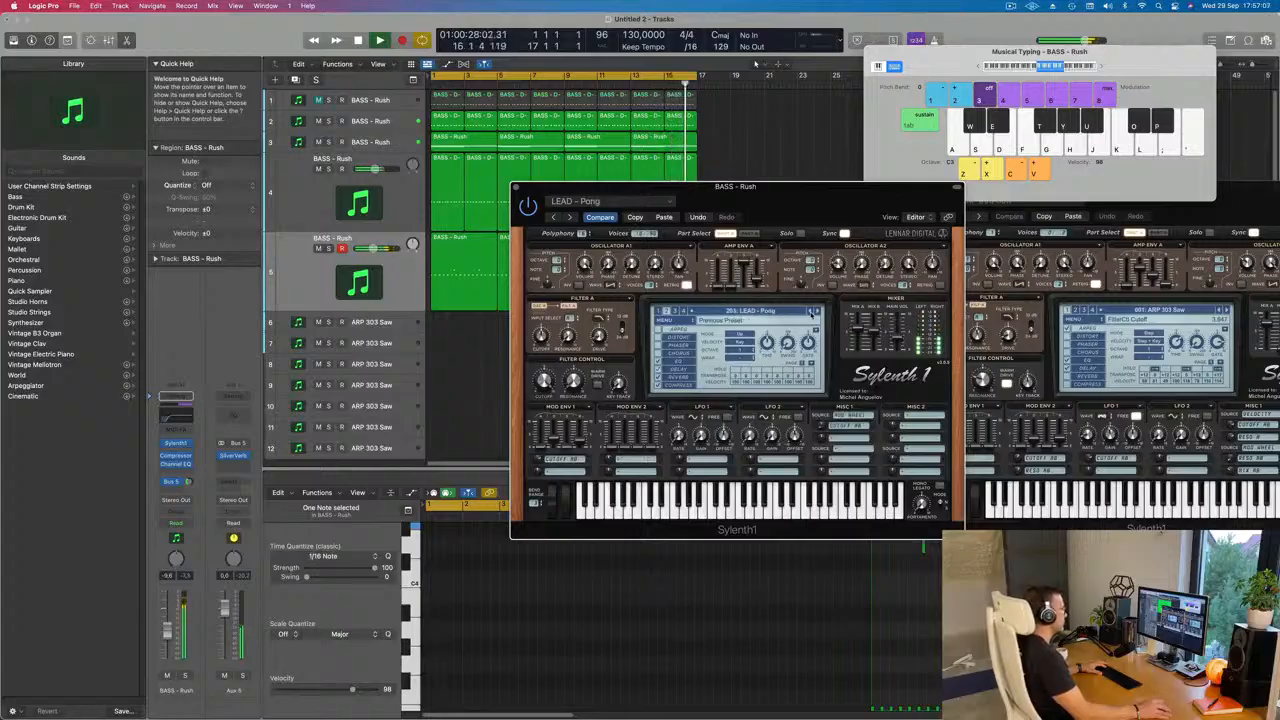
click(811, 313)
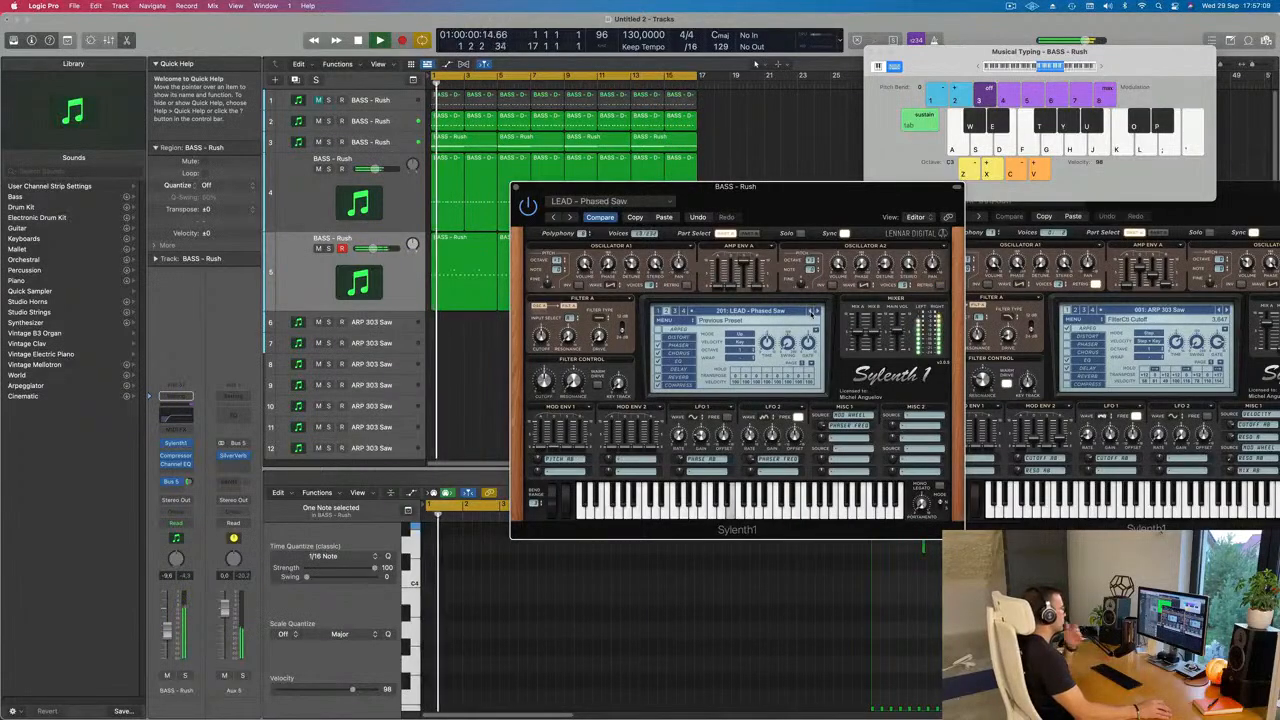
click(811, 313)
click(811, 313)
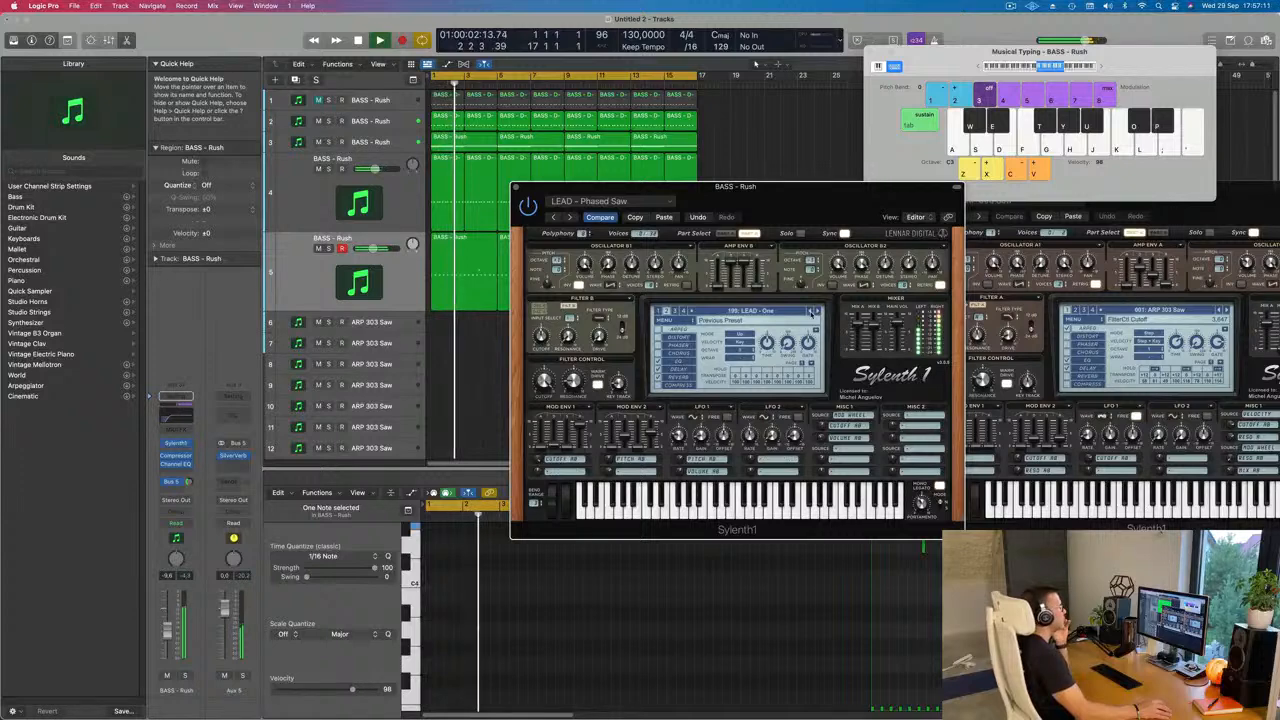
click(811, 313)
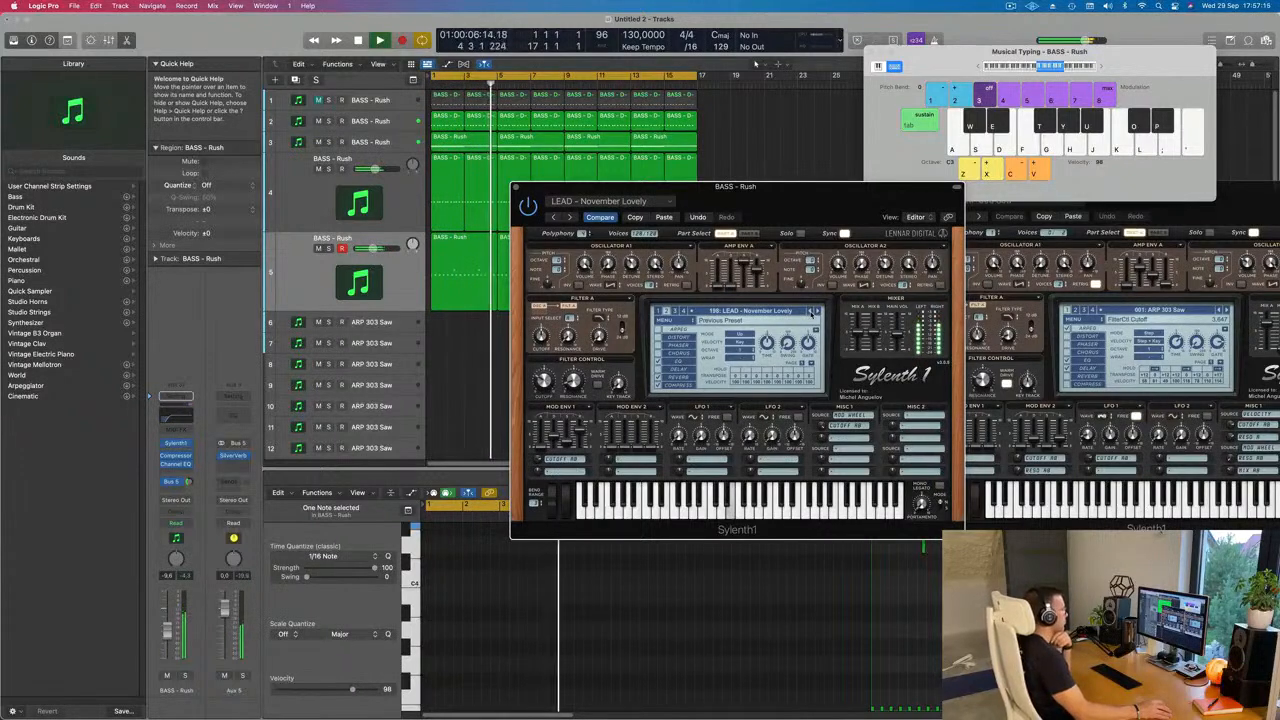
click(811, 313)
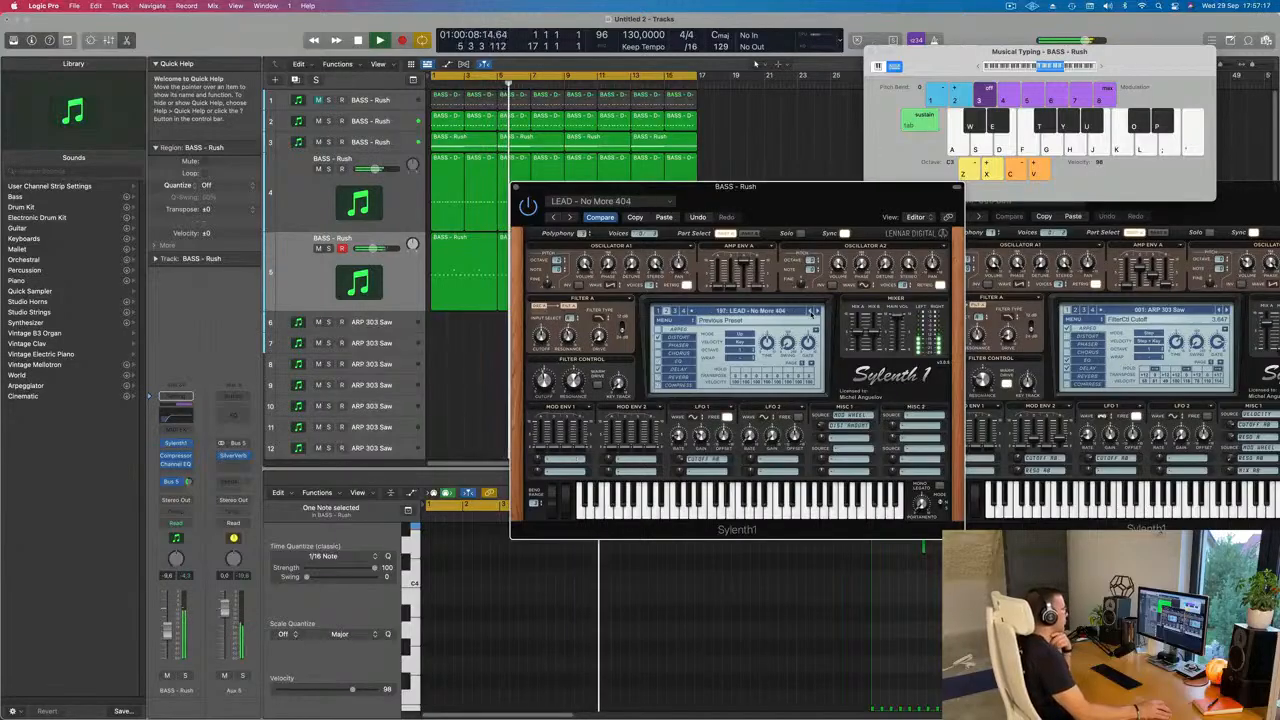
click(811, 312)
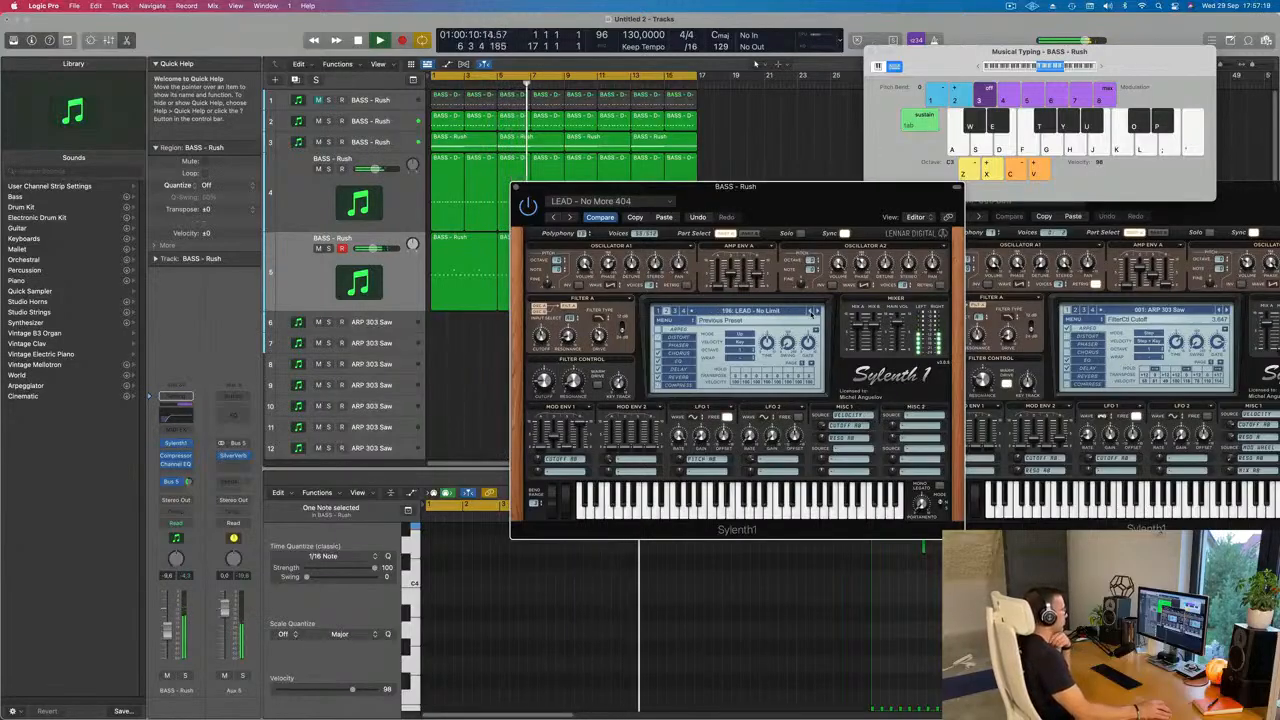
click(811, 313)
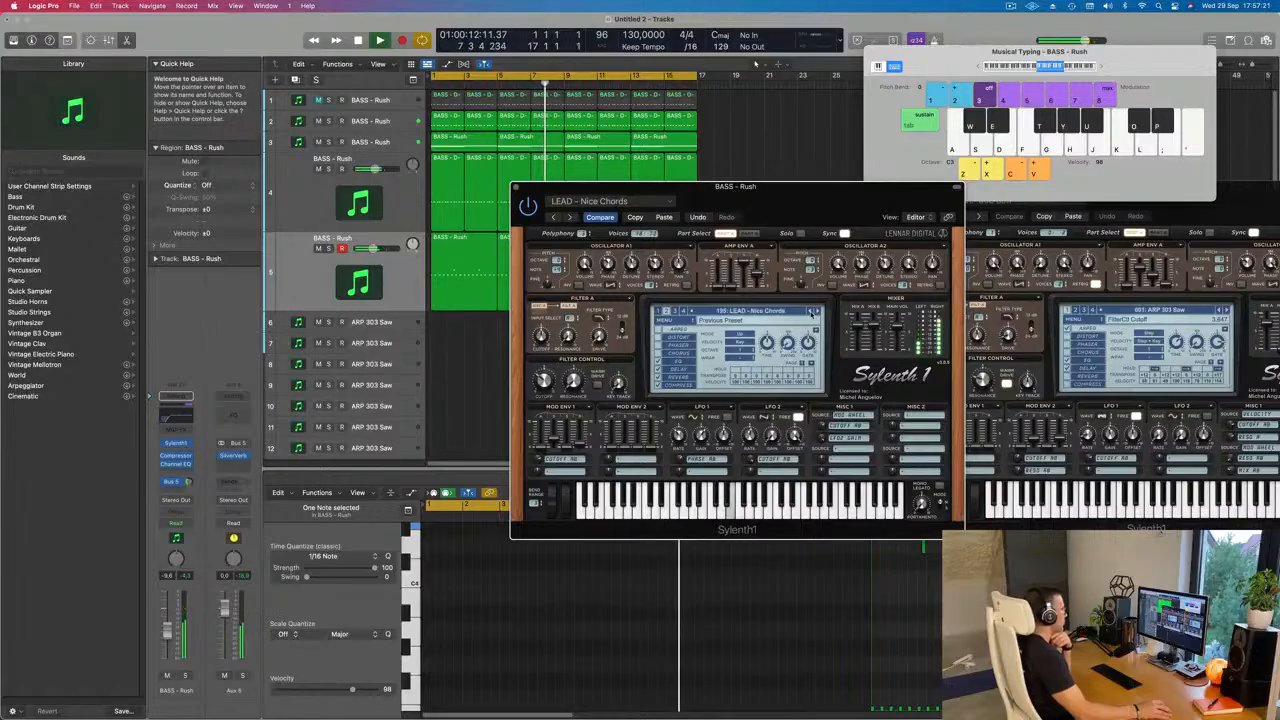
Step: Audition the presets from LEAD - Move On Baby back through Monster, Middle Distance Runner, Melbourne and Main Room to LEAD - Long Delay
click(811, 313)
click(811, 312)
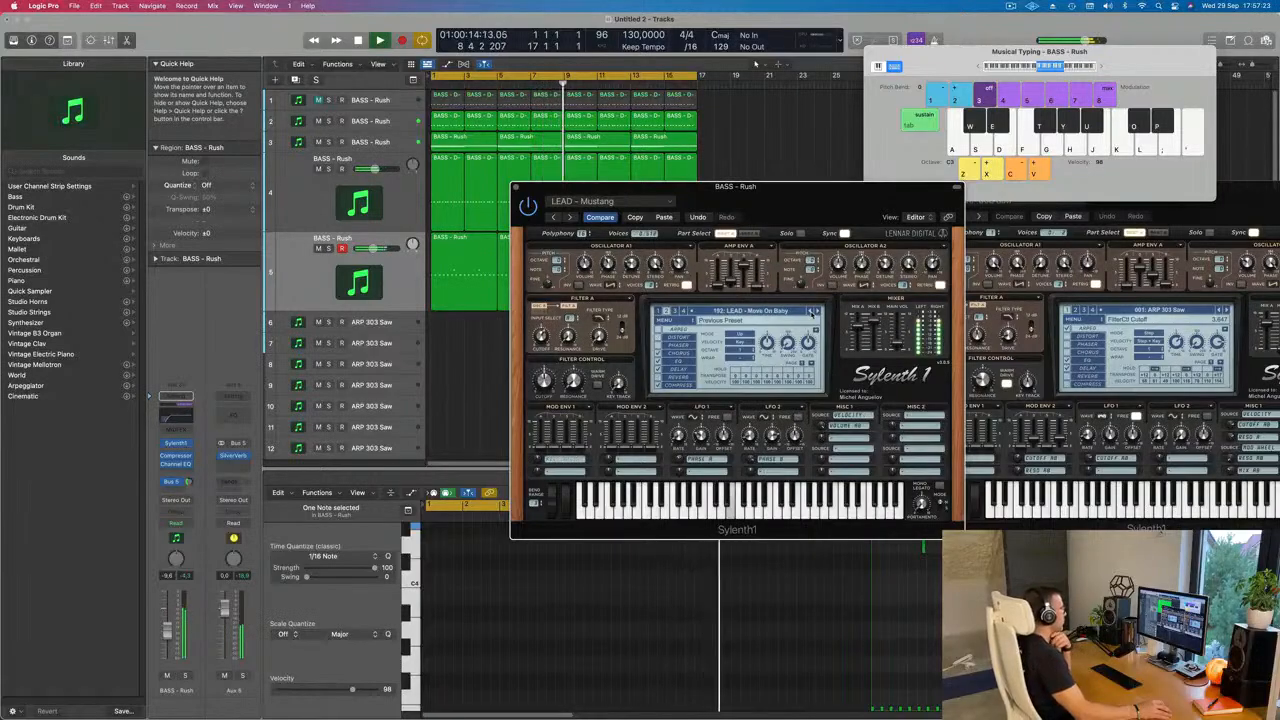
click(811, 312)
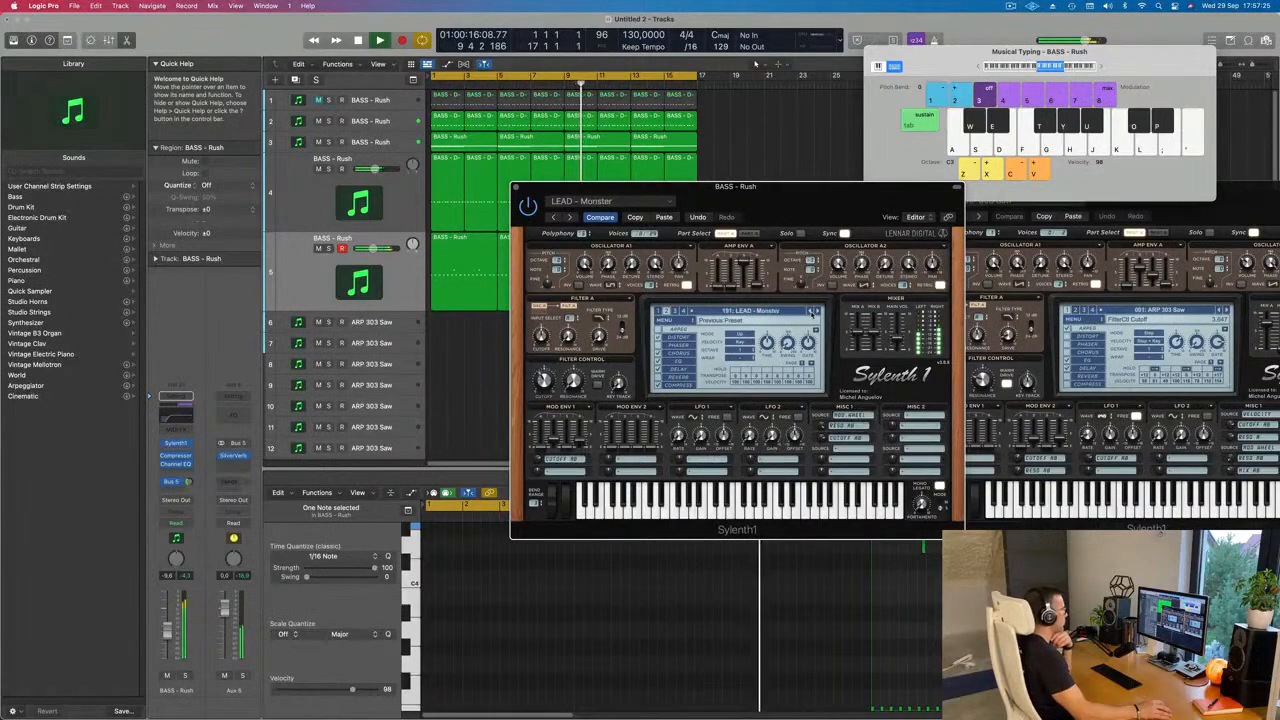
click(811, 312)
click(811, 312)
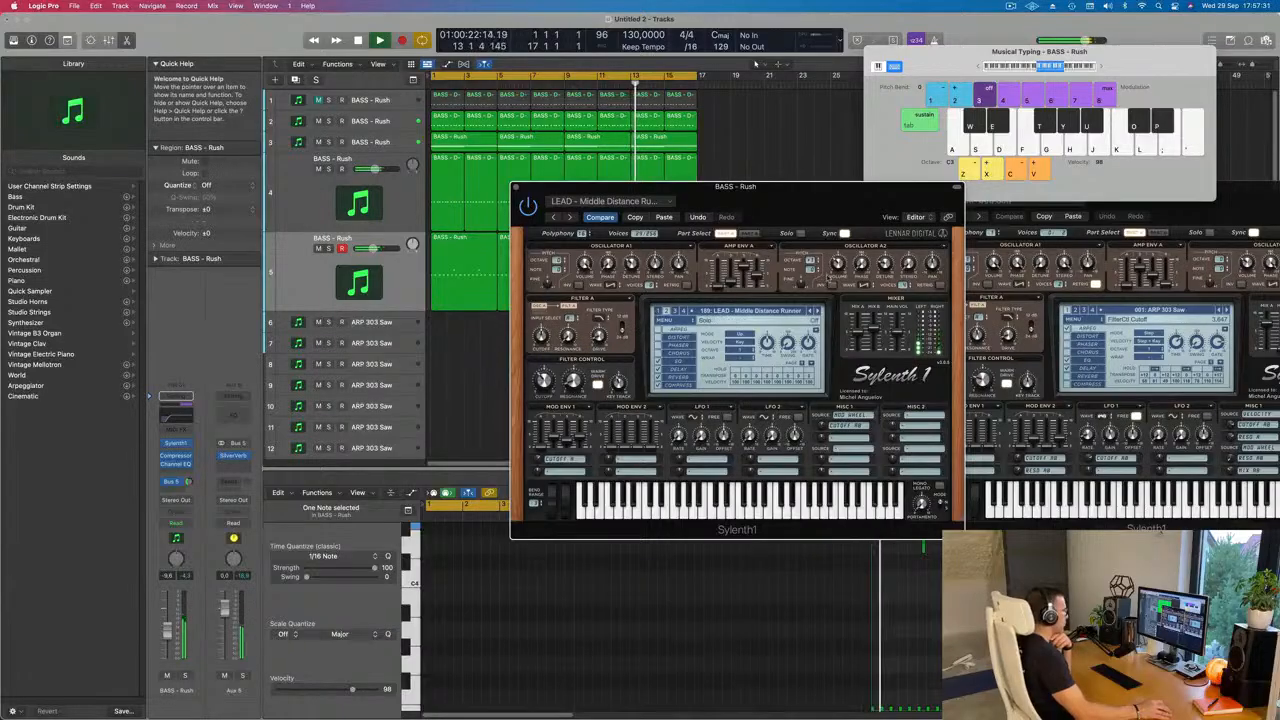
click(811, 312)
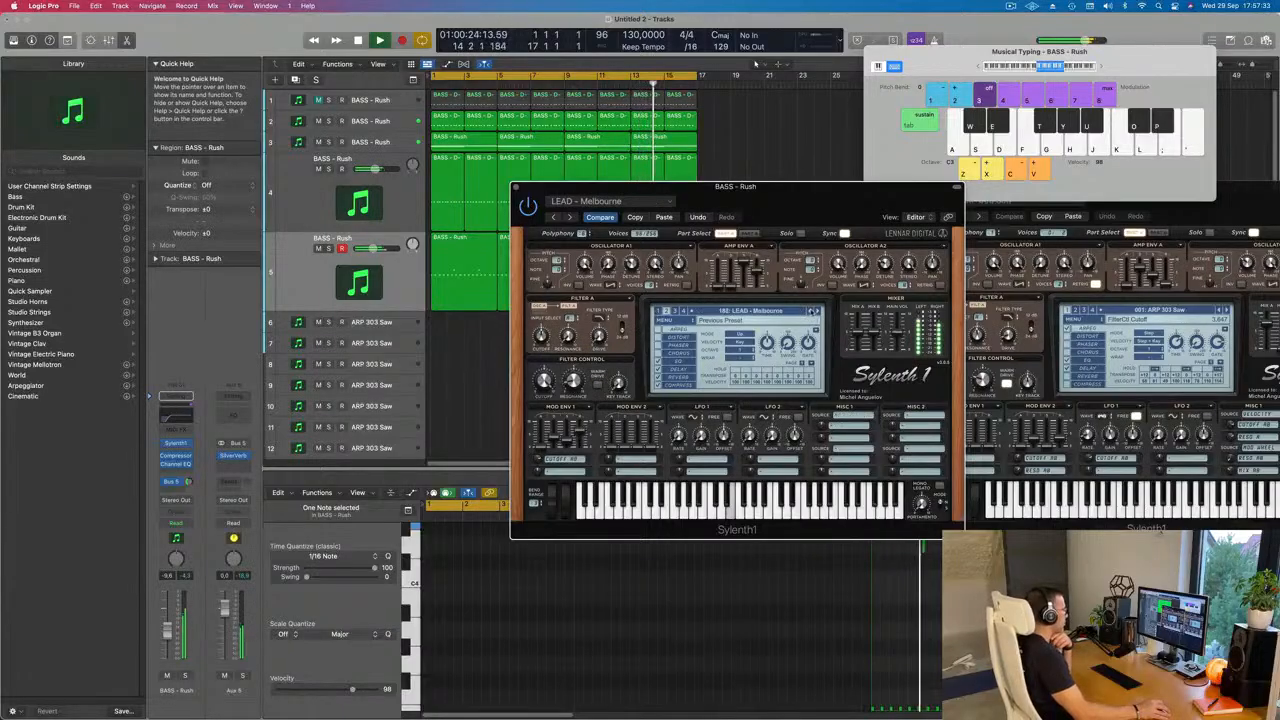
click(811, 312)
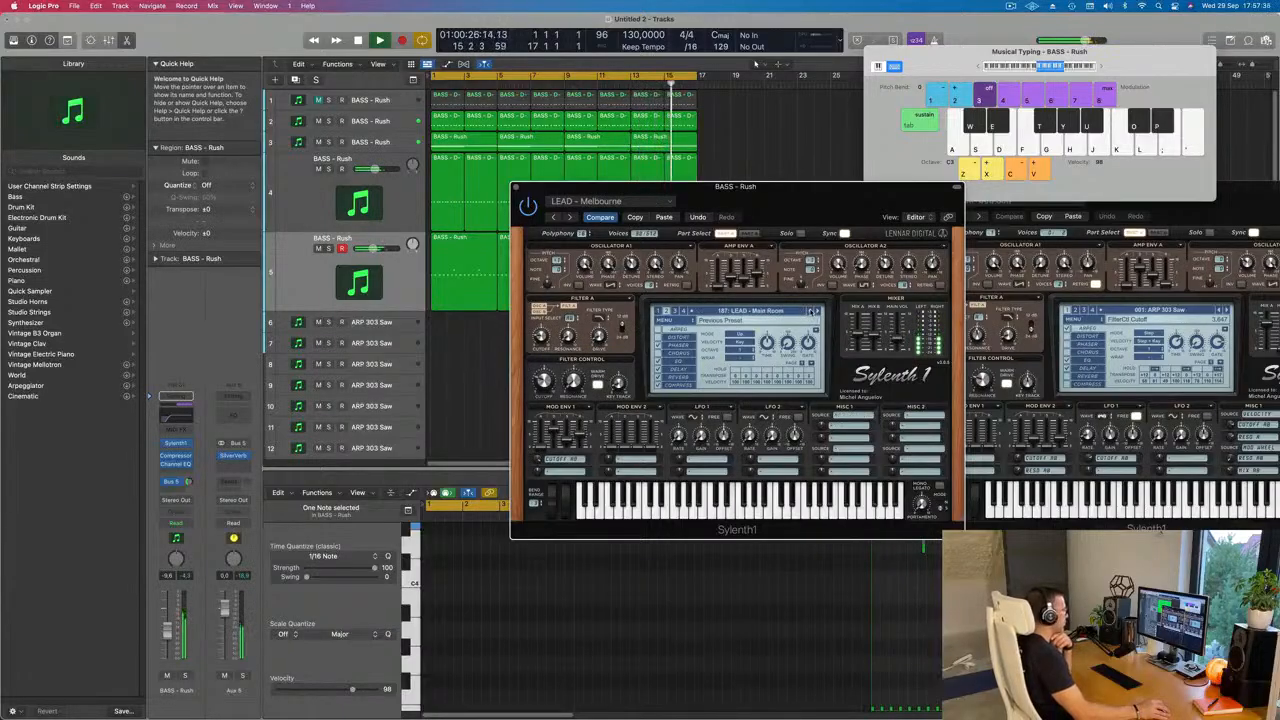
click(811, 312)
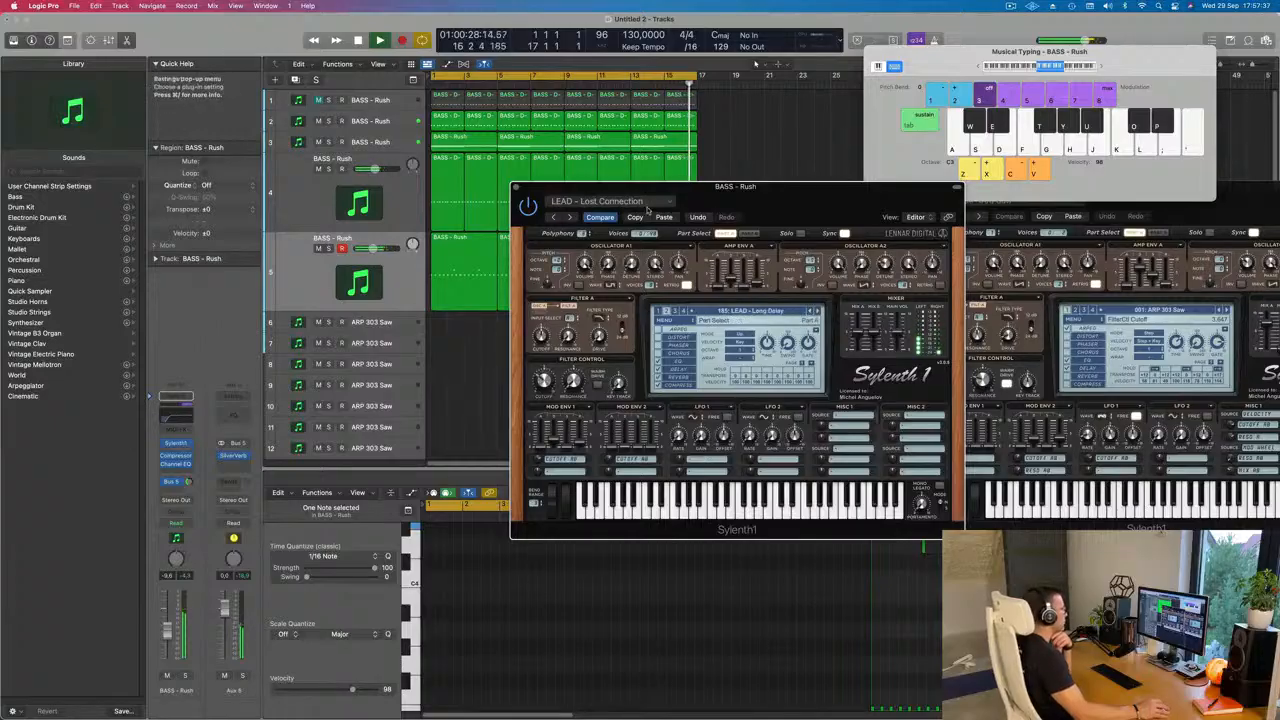
Step: Load LEAD - Poppiholla (preset 204) for the track 5 lead, close its synth window and raise the track to about -7.8 dB
drag(746, 188, 532, 165)
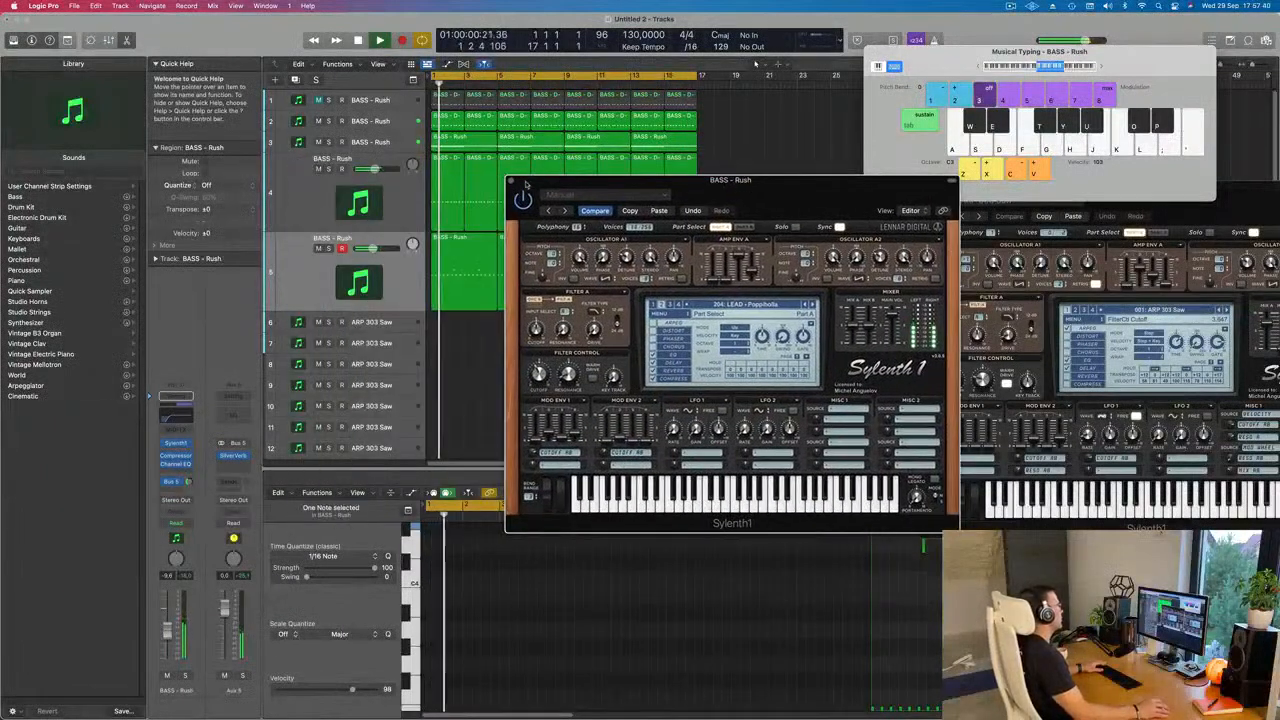
click(511, 181)
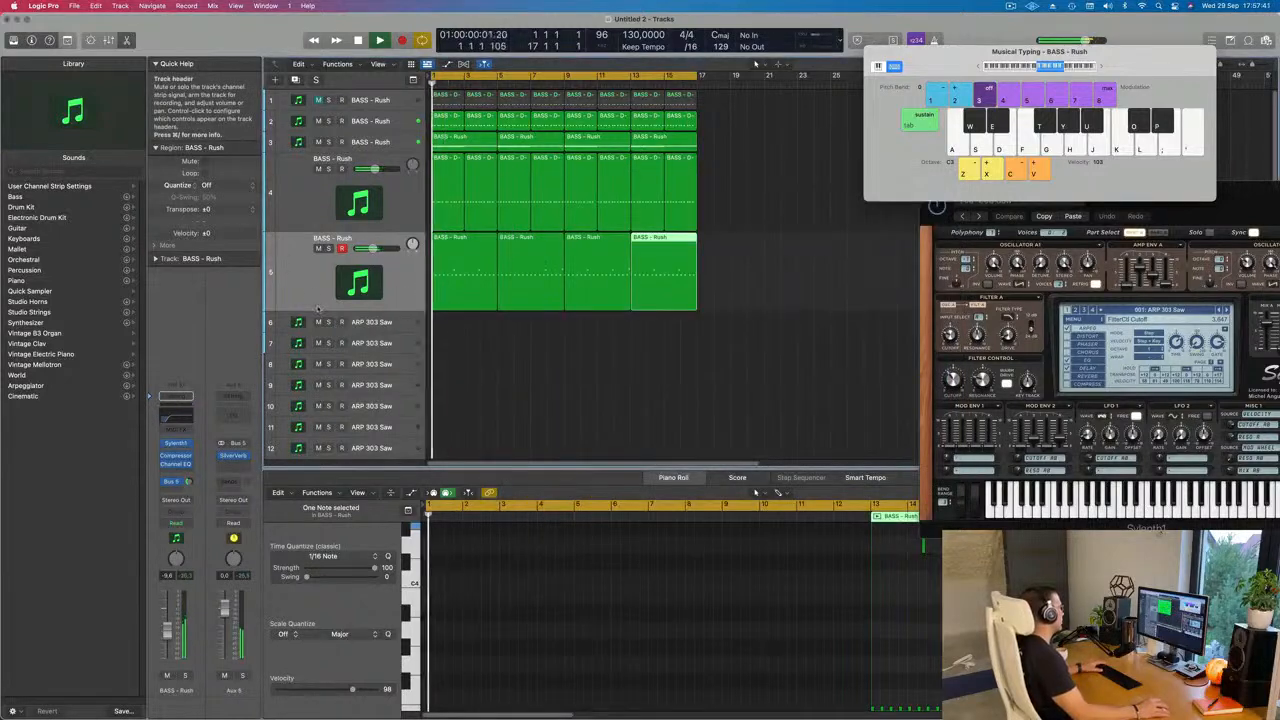
click(156, 618)
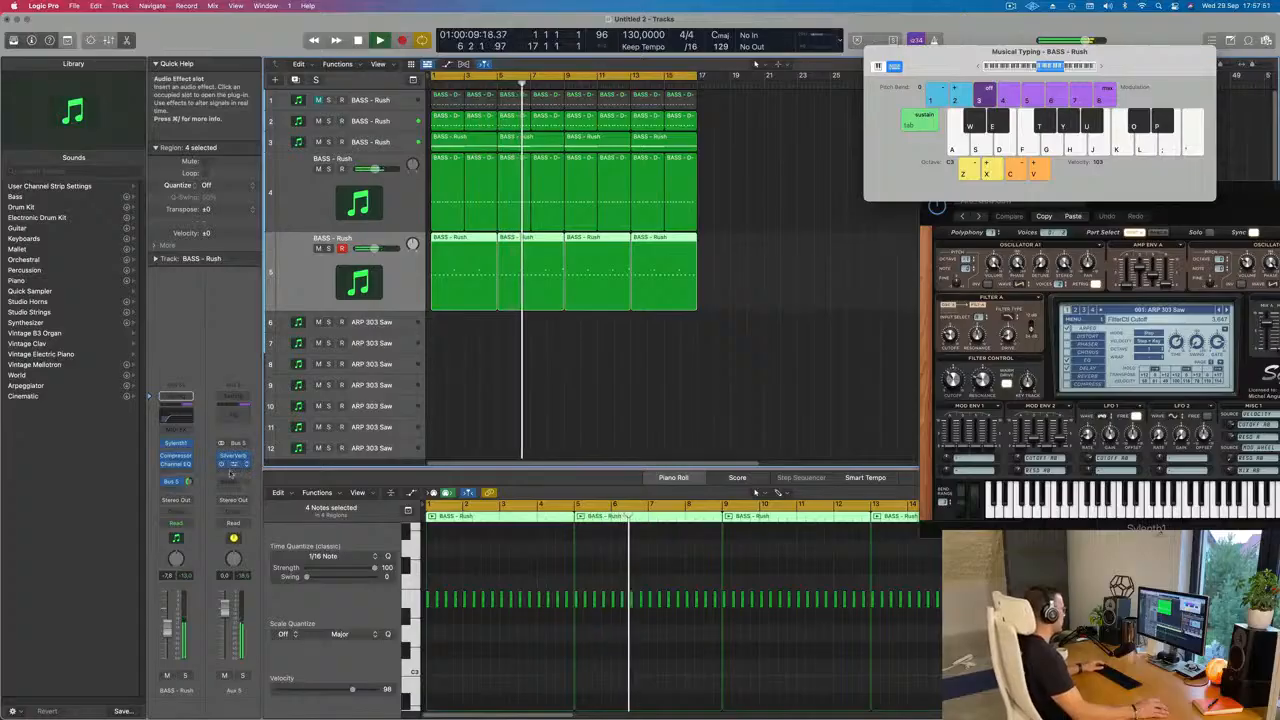
Step: Put a Compressor sidechained to Inst 9 after the SilverVerb on Aux 5 and briefly solo the bus to check it
click(236, 464)
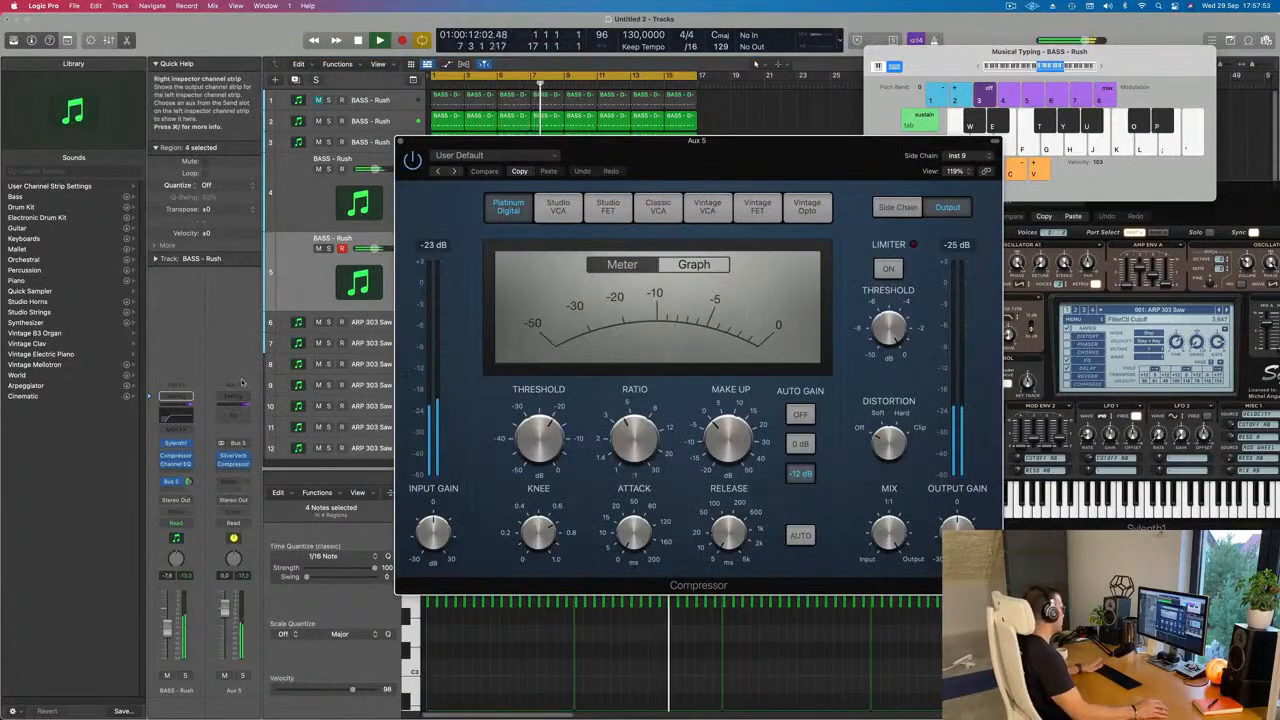
click(243, 678)
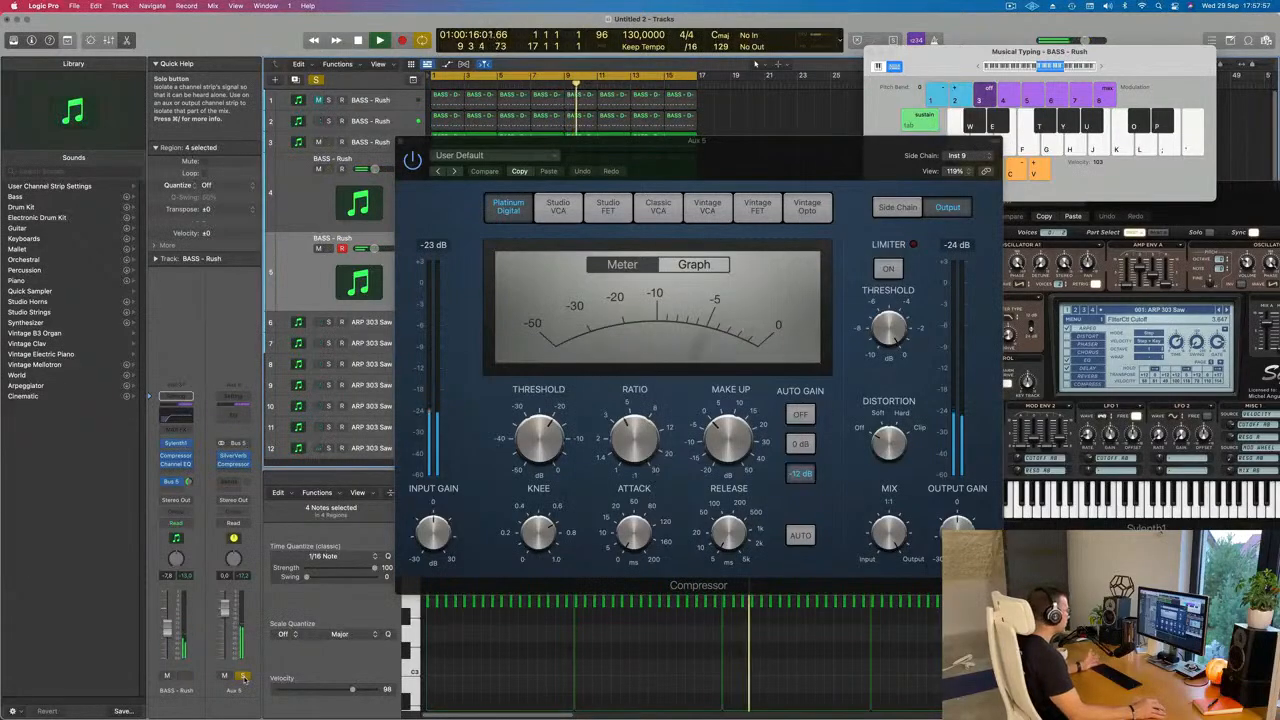
click(243, 678)
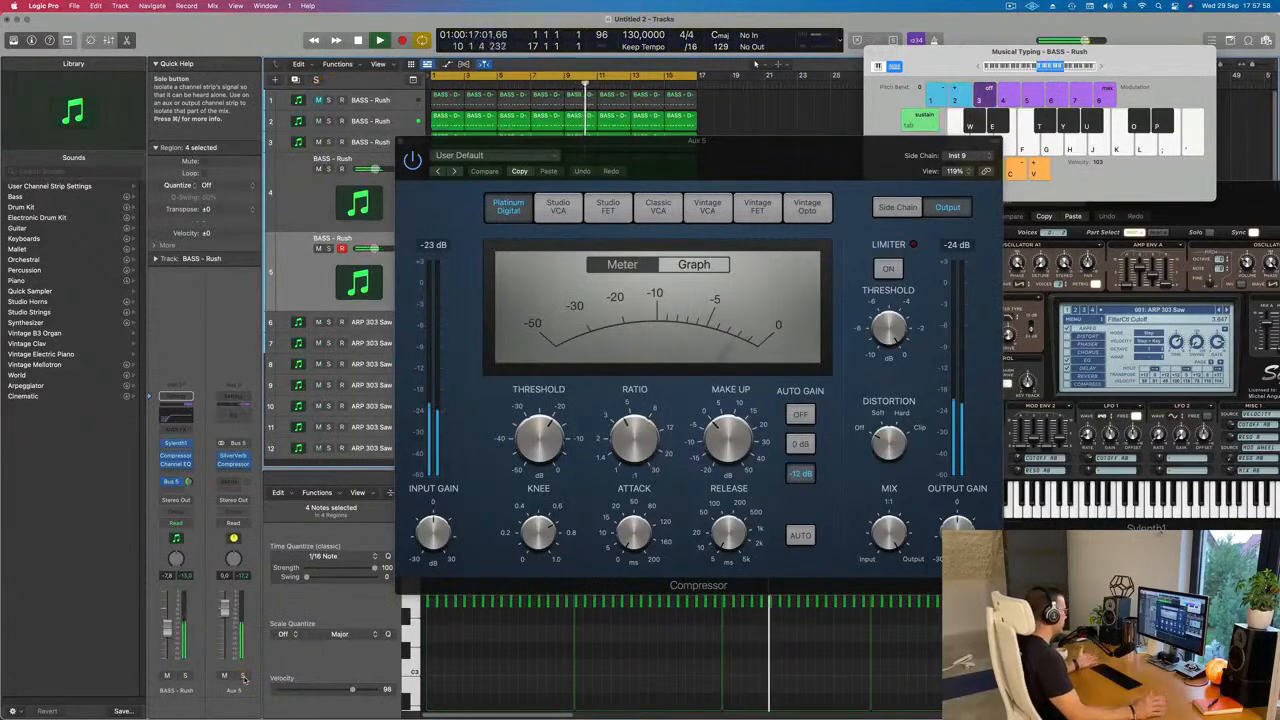
Step: Add a Channel EQ to Aux 5 and set its low cut to about 328 Hz at 18 dB/Oct
click(233, 415)
click(455, 199)
drag(638, 281, 660, 281)
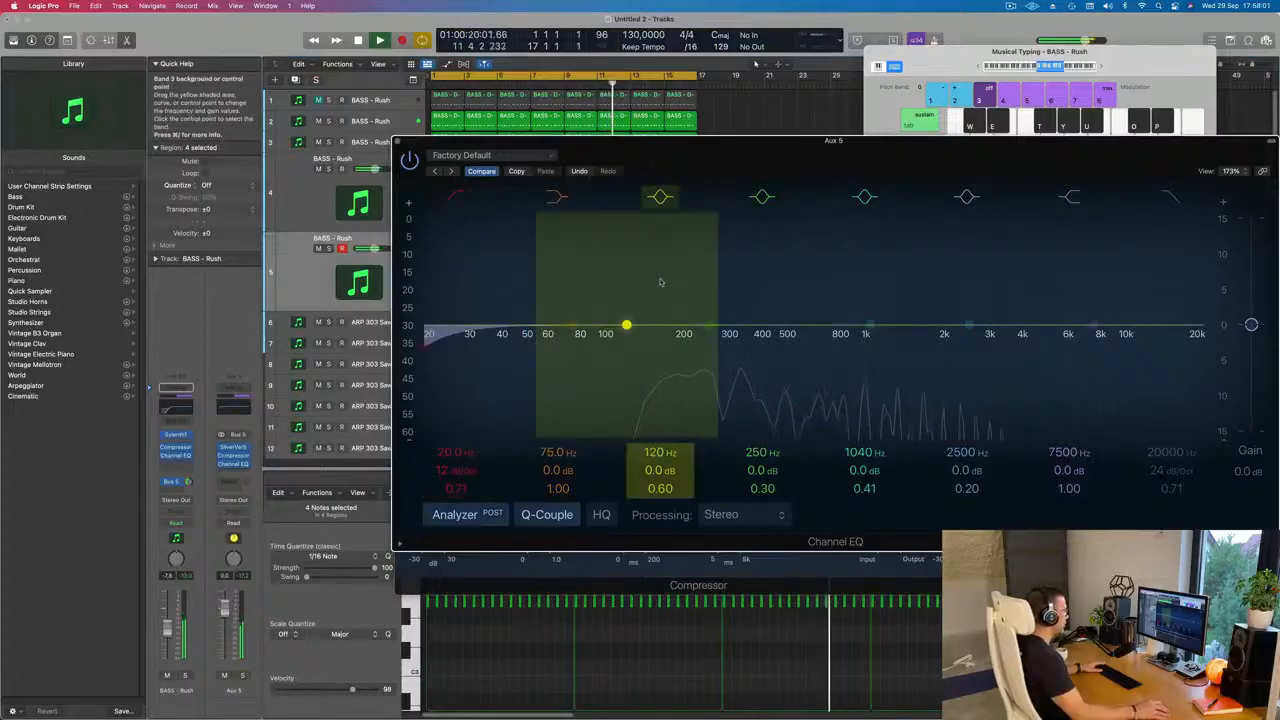
drag(471, 332, 691, 362)
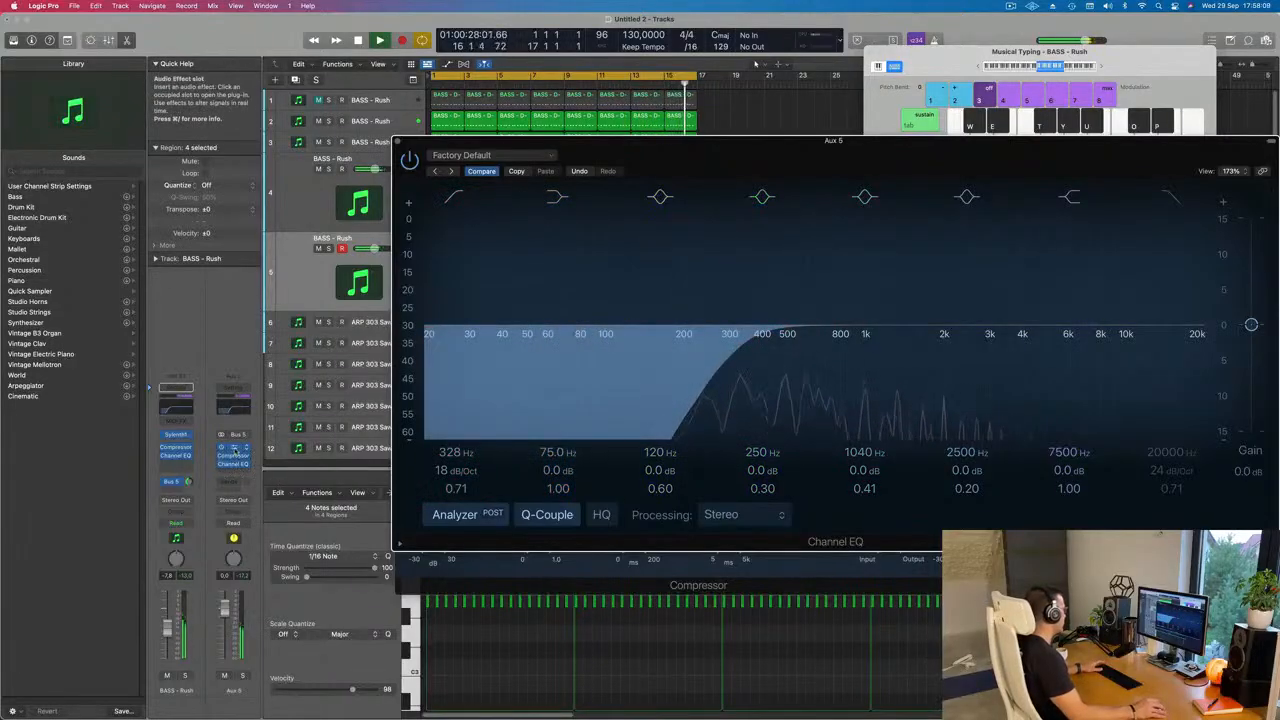
Step: Reopen the Aux 5 Compressor, try an output gain of +9.0 dB and settle it at about -0.5 dB
click(233, 456)
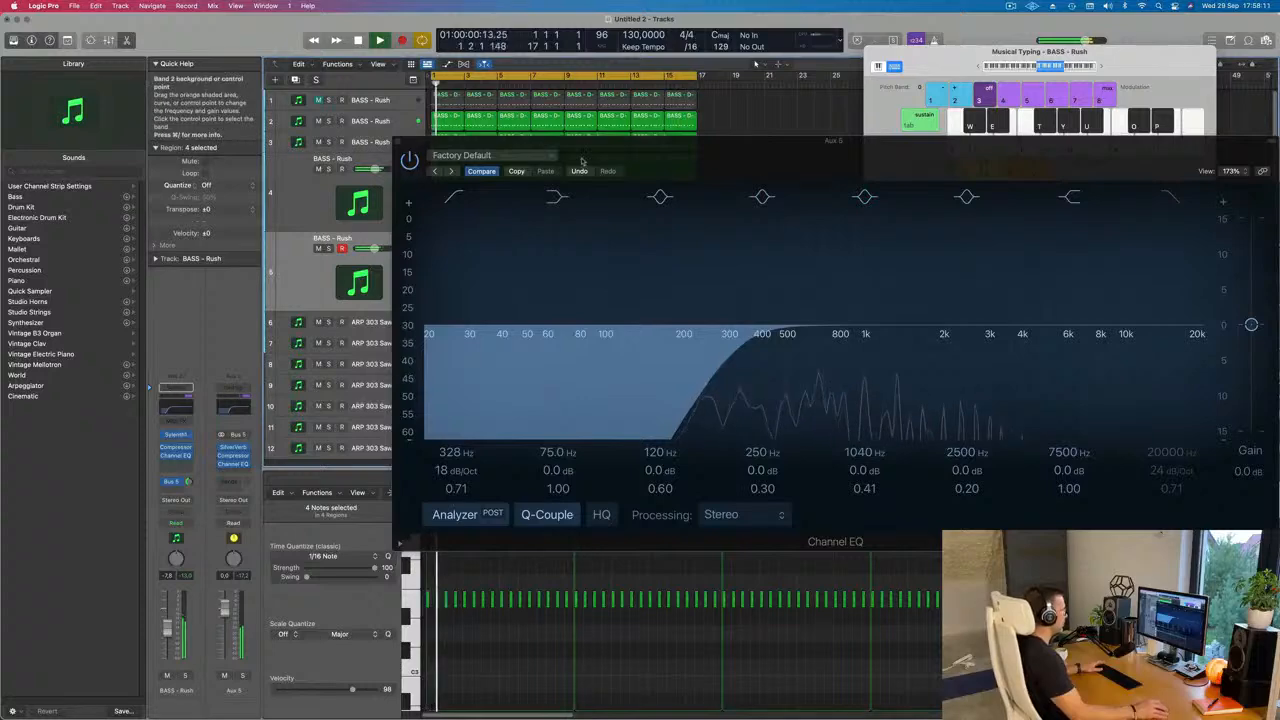
click(233, 456)
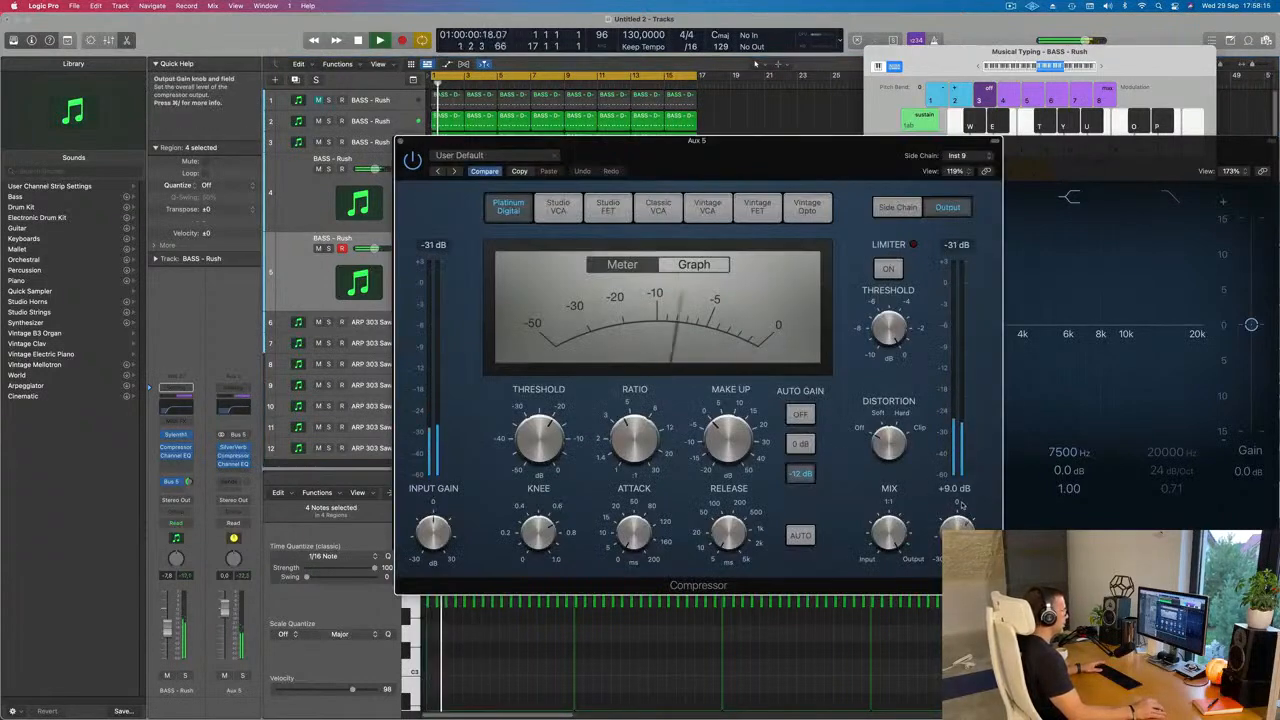
drag(961, 506, 961, 490)
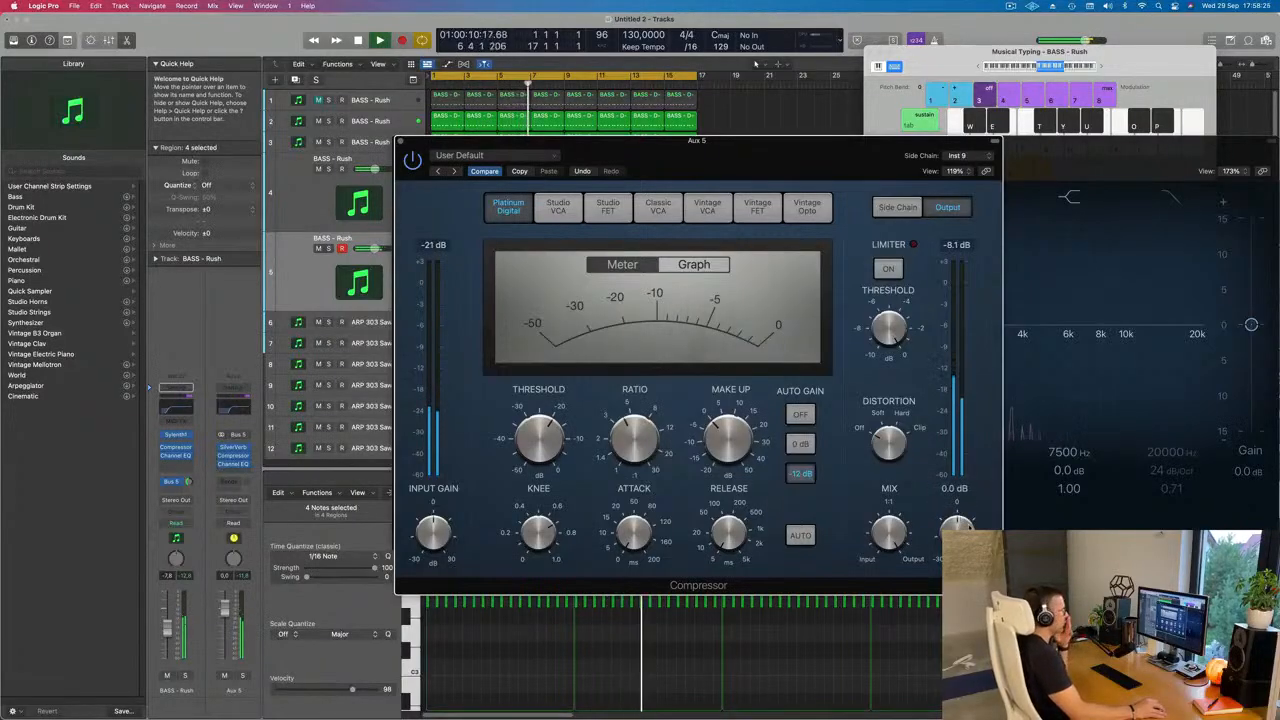
drag(969, 527, 969, 526)
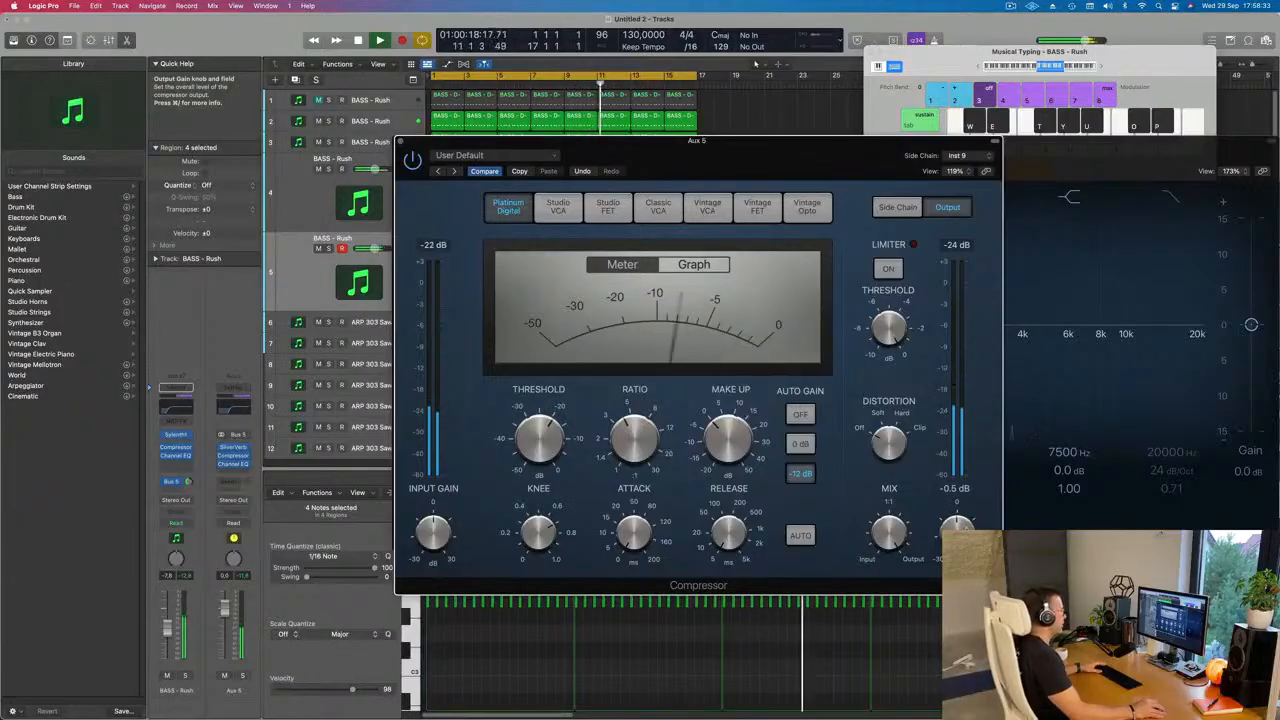
drag(590, 142, 616, 142)
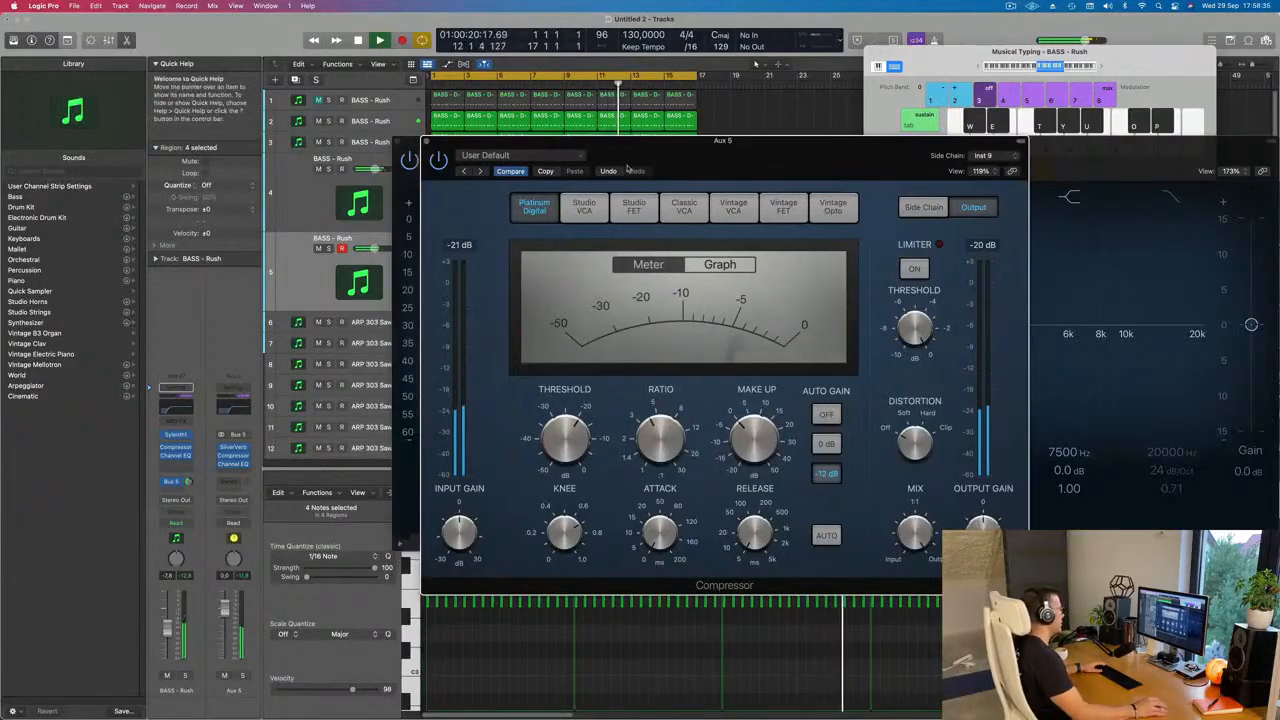
Step: Close the Aux 5 Compressor and Channel EQ windows to return to the arrangement
click(430, 145)
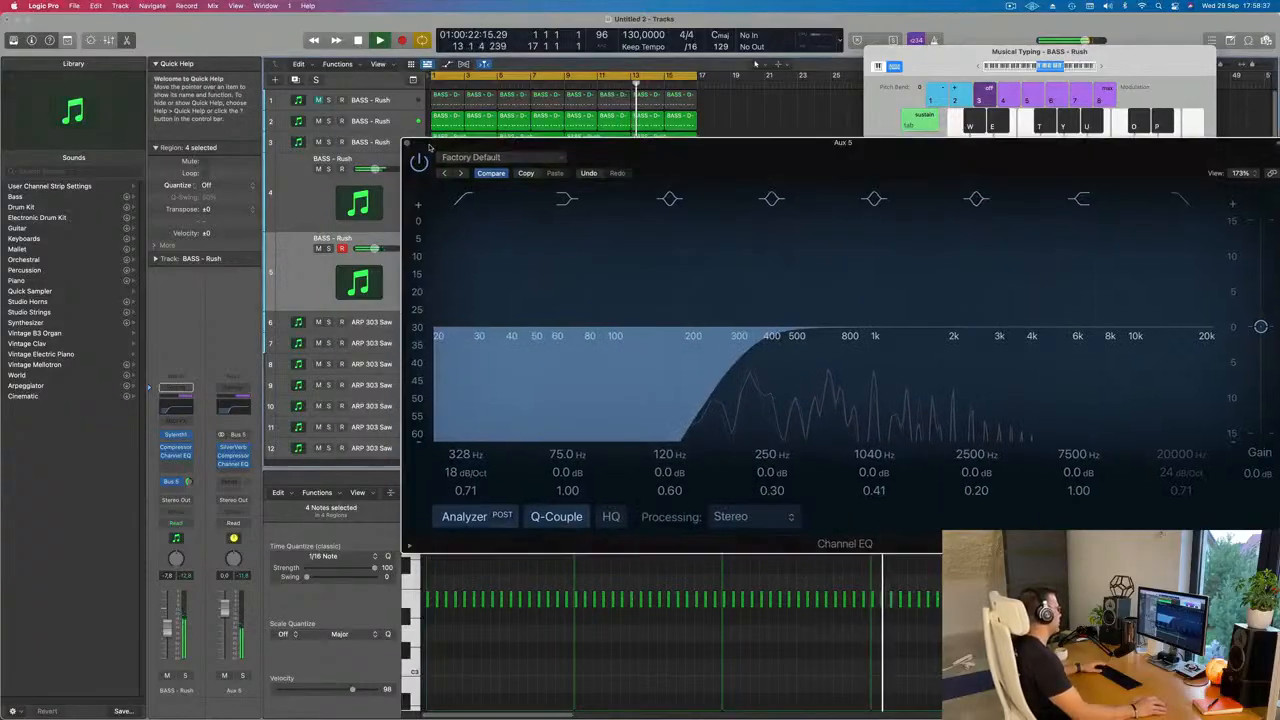
click(406, 144)
scroll(500, 342, down, 5)
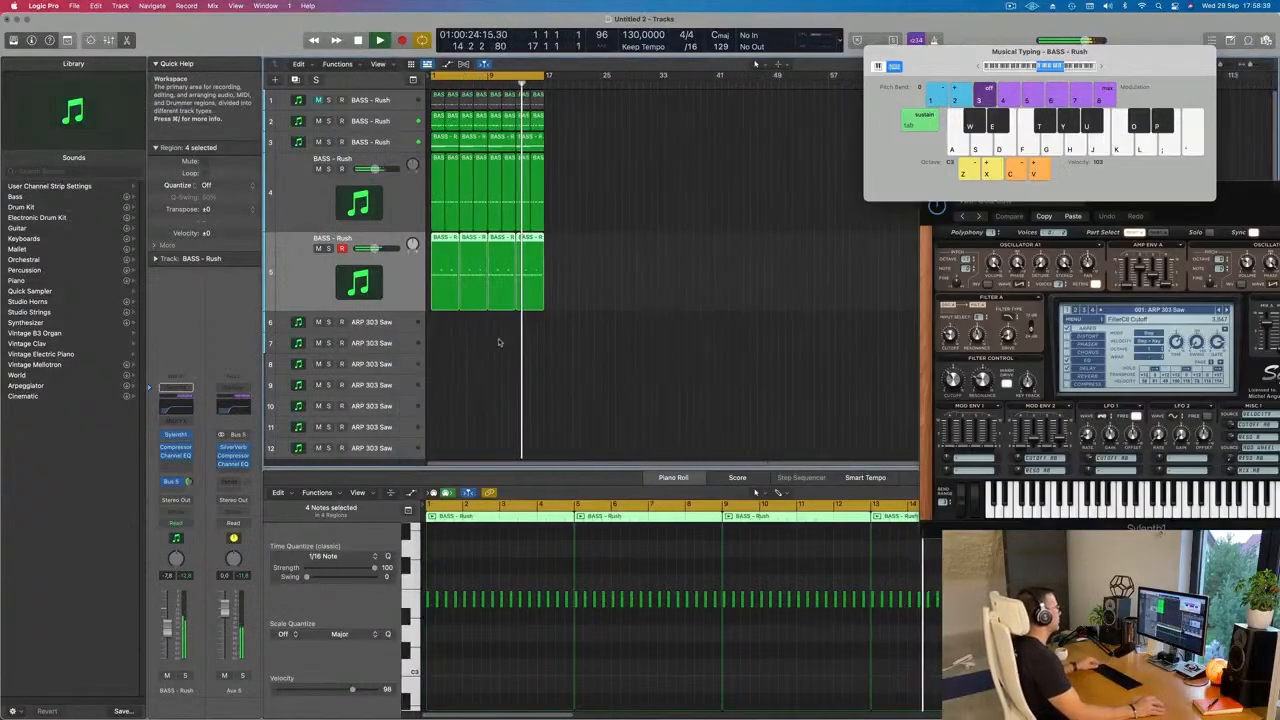
scroll(512, 338, up, 4)
scroll(518, 342, down, 3)
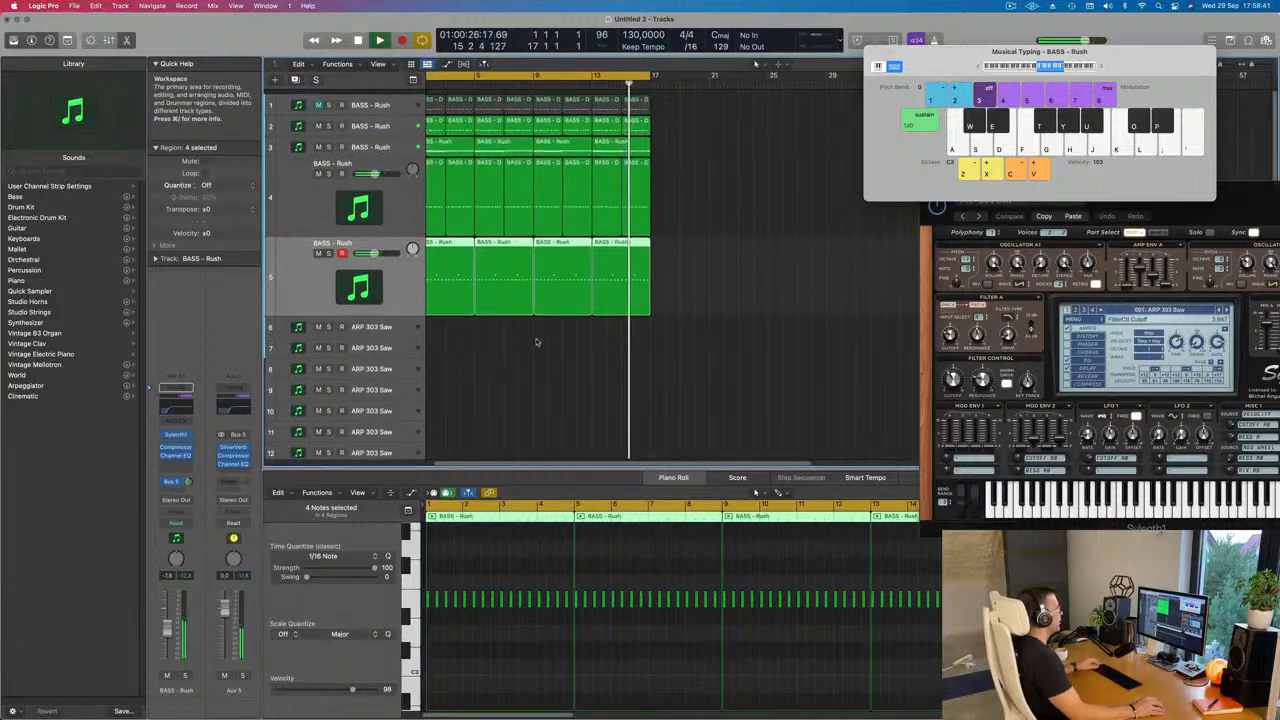
scroll(560, 339, up, 2)
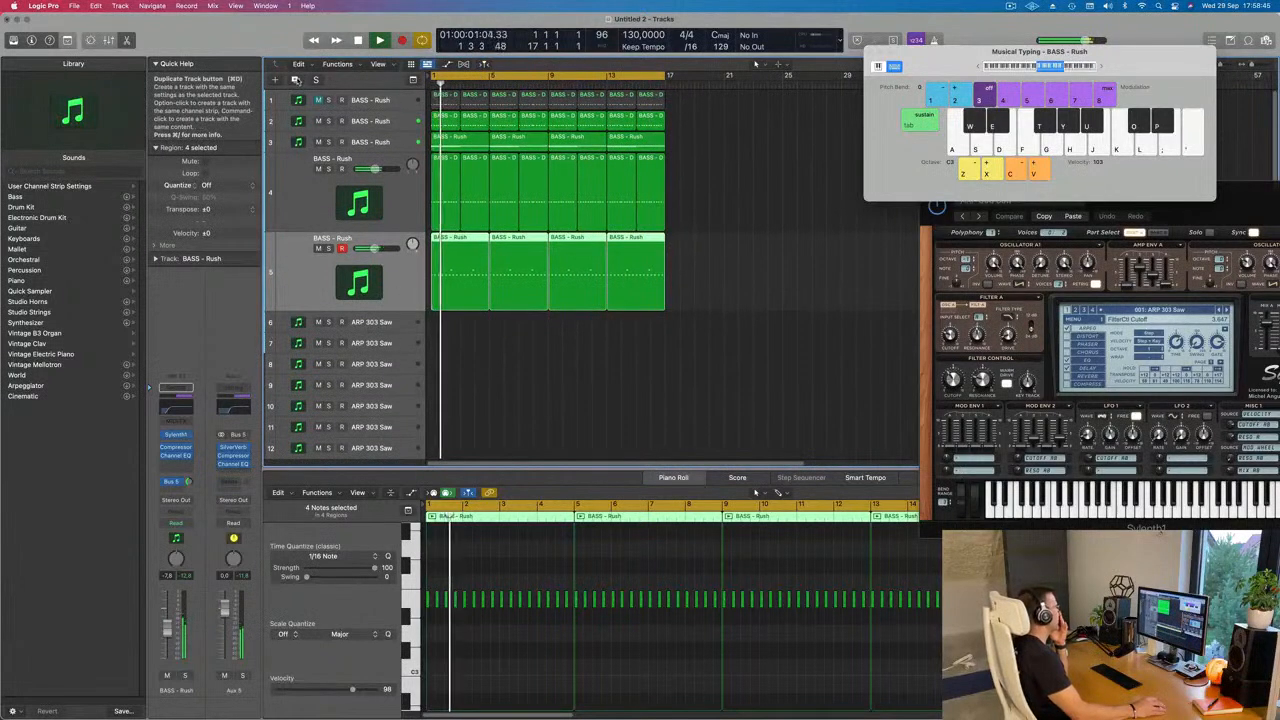
Step: Duplicate the track 5 lead as track 6 and copy the first region of track 3 onto it at bar 1
key(super+d)
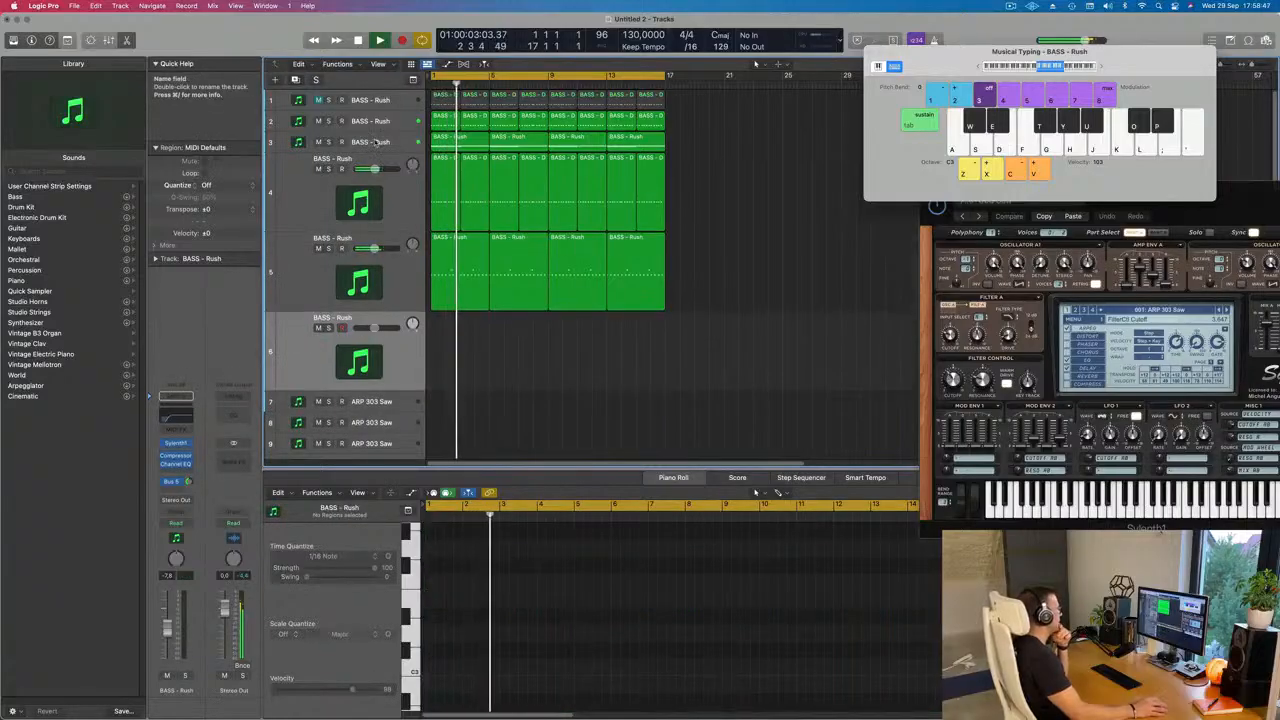
click(372, 142)
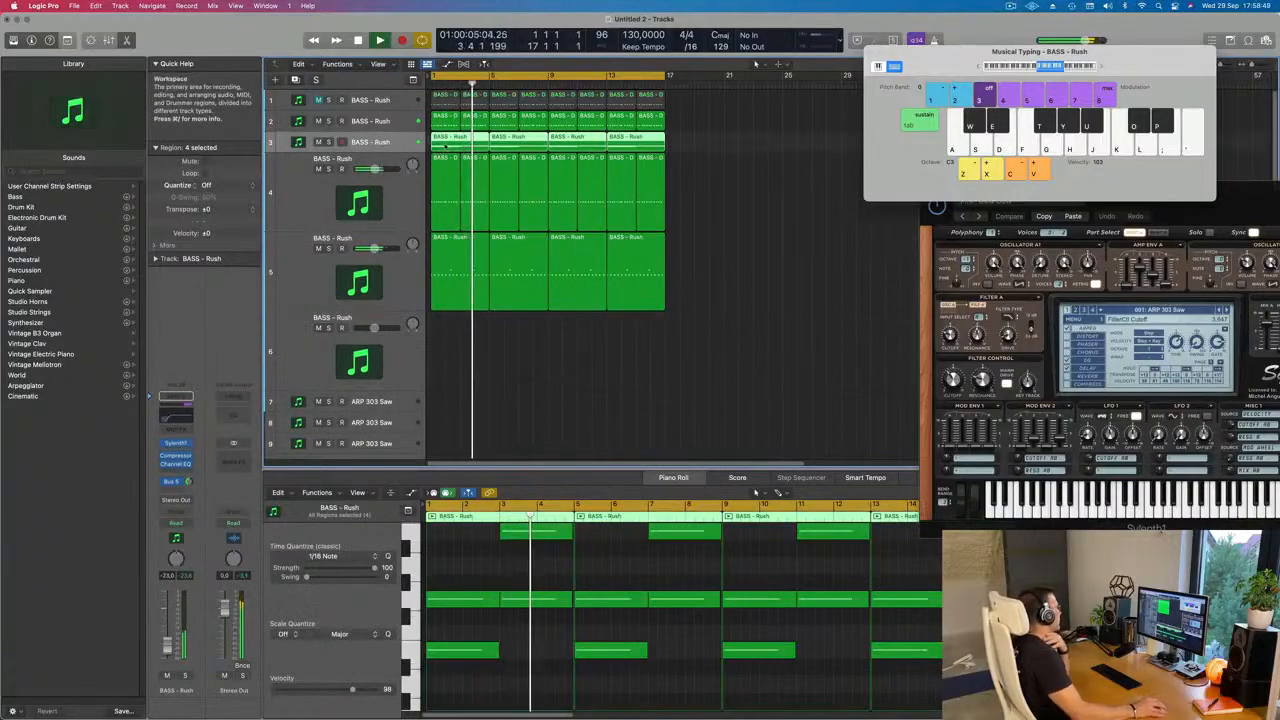
click(788, 194)
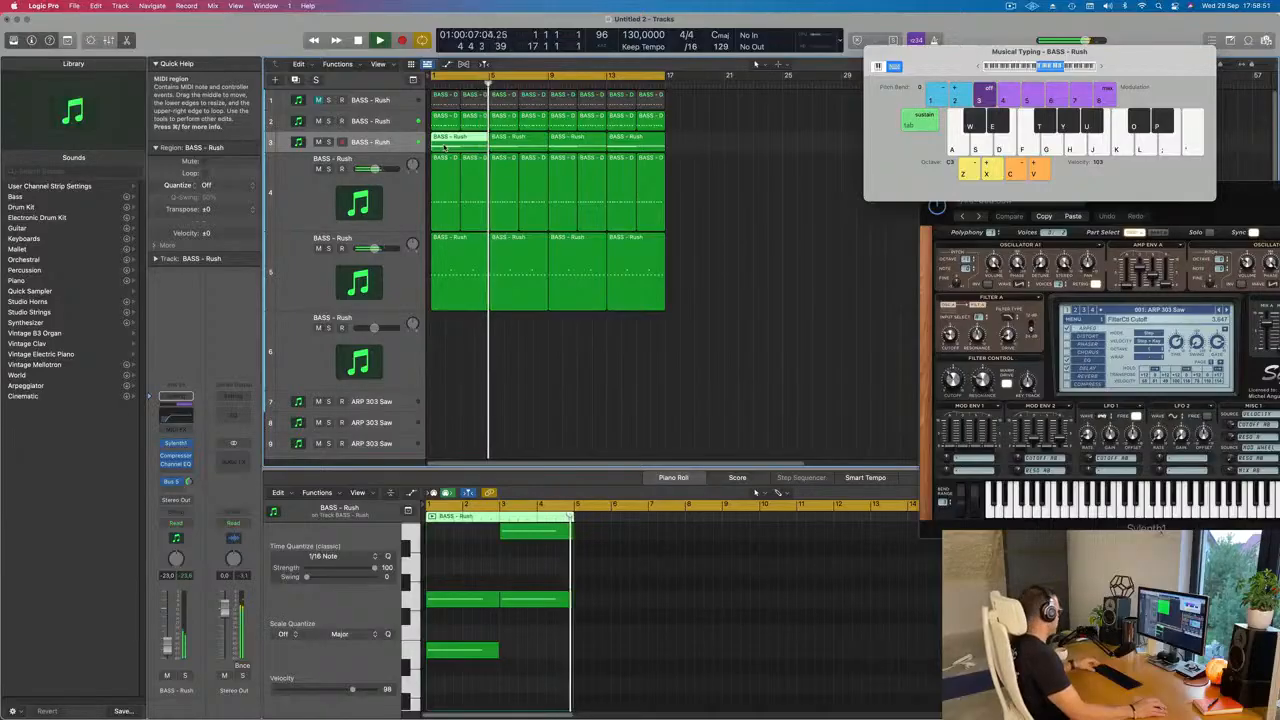
drag(445, 147, 443, 371)
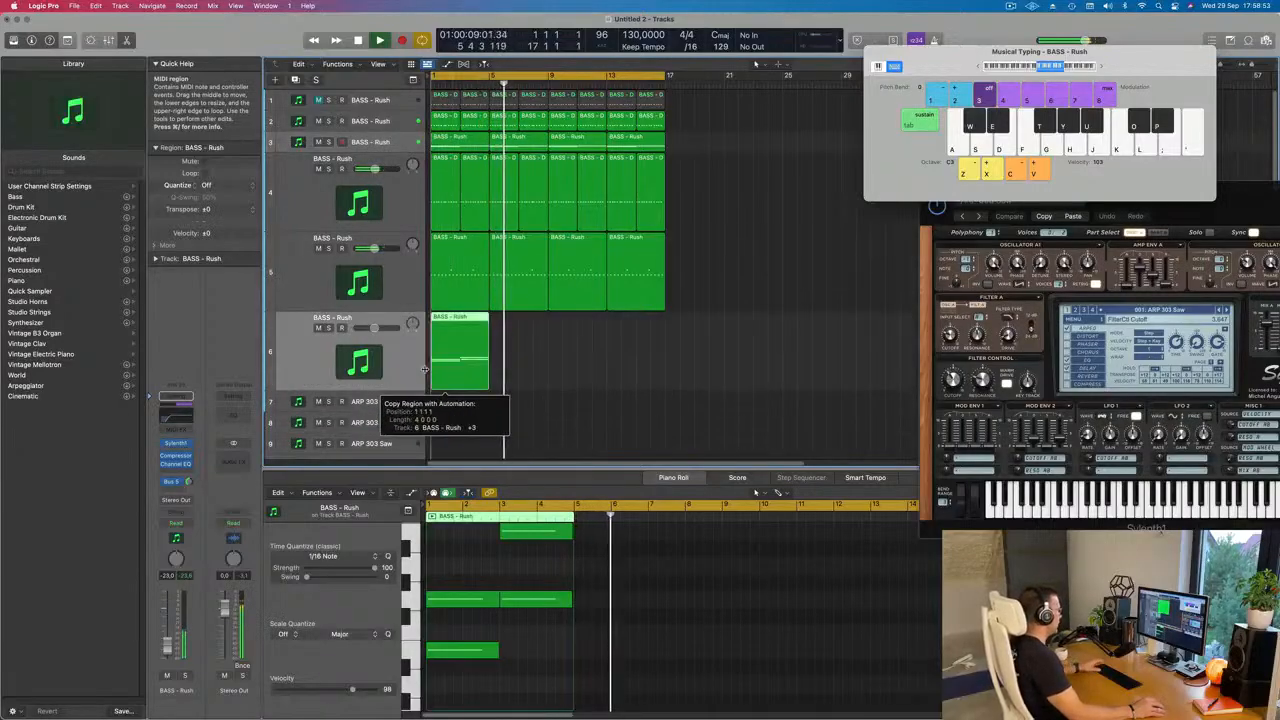
Step: Stop playback and delete the lowest note and the second middle-row note from the region copied to track 6
key(space)
scroll(480, 596, left, 1)
scroll(467, 595, up, 2)
scroll(466, 595, down, 1)
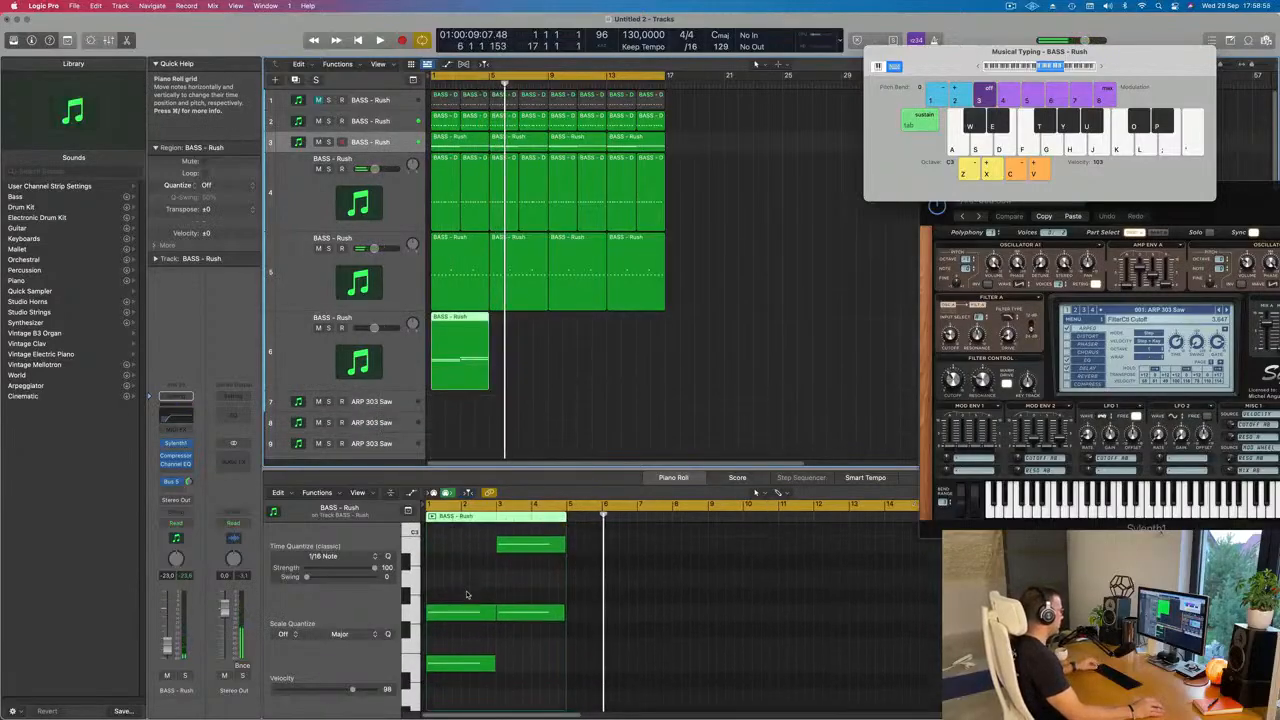
click(460, 664)
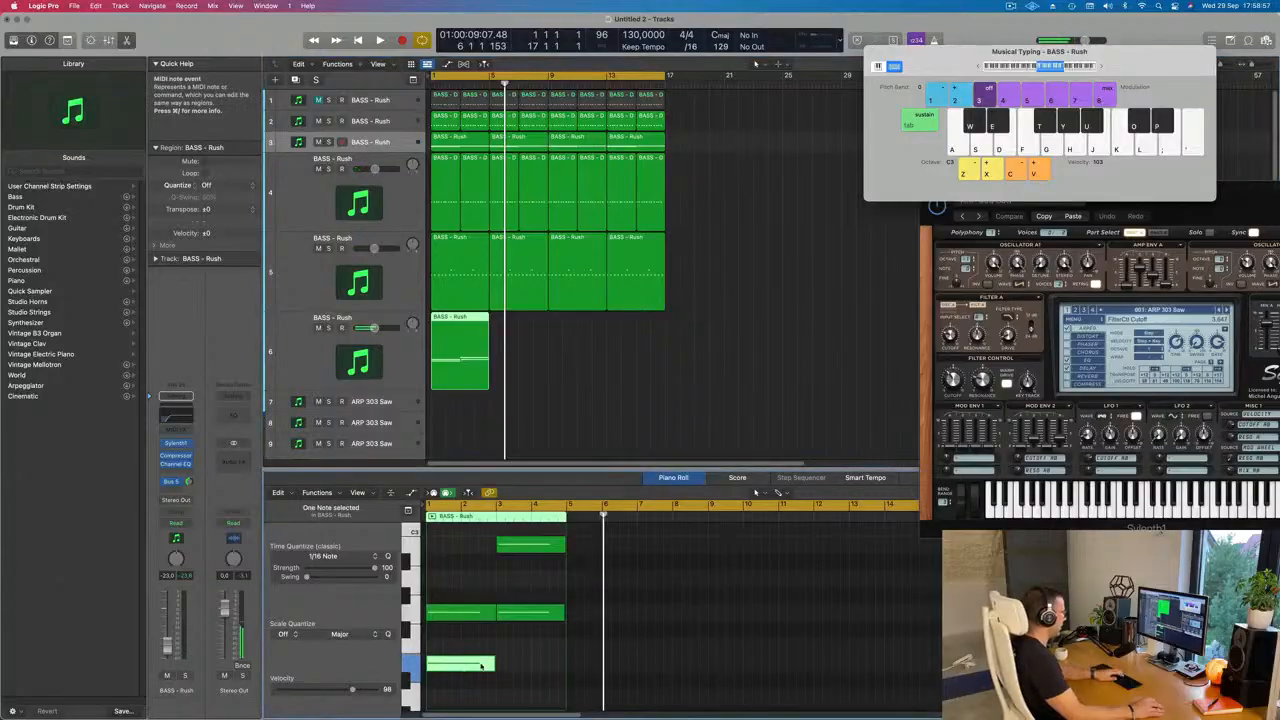
key(Delete)
click(532, 612)
key(Delete)
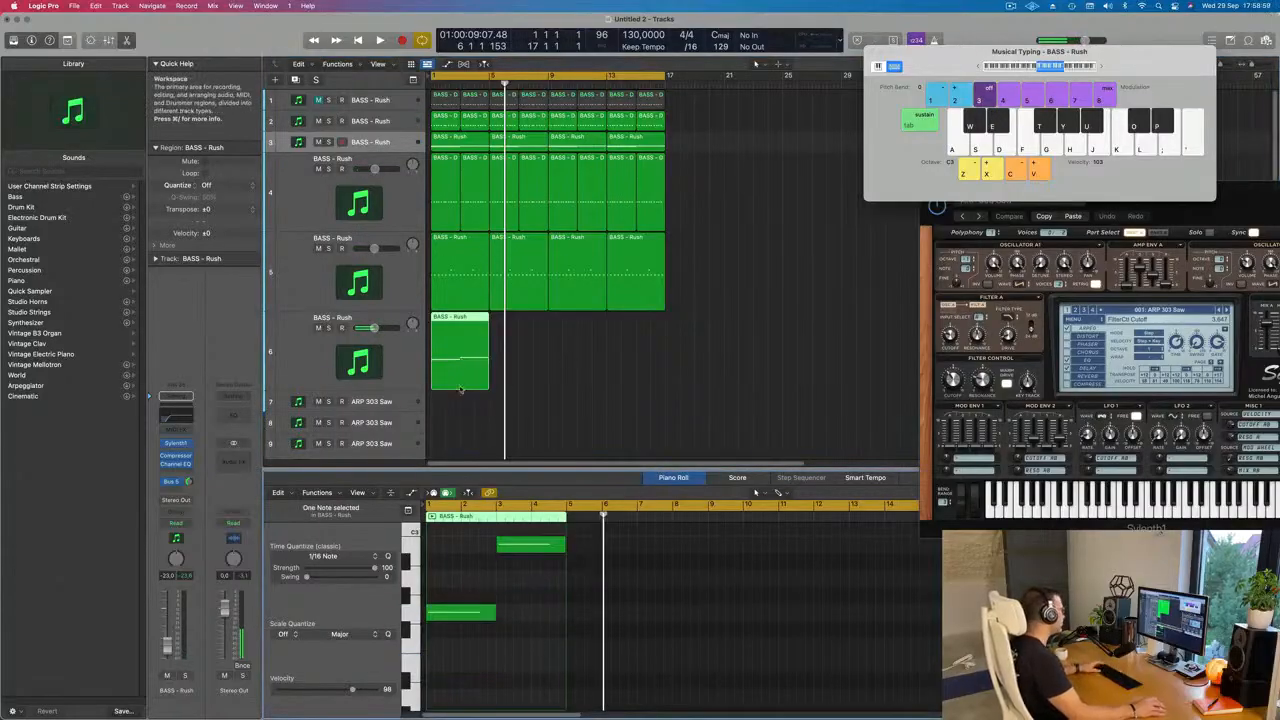
Step: Lower track 6's Channel EQ low cut to 20 Hz and close the equalizer
key(space)
click(398, 358)
key(space)
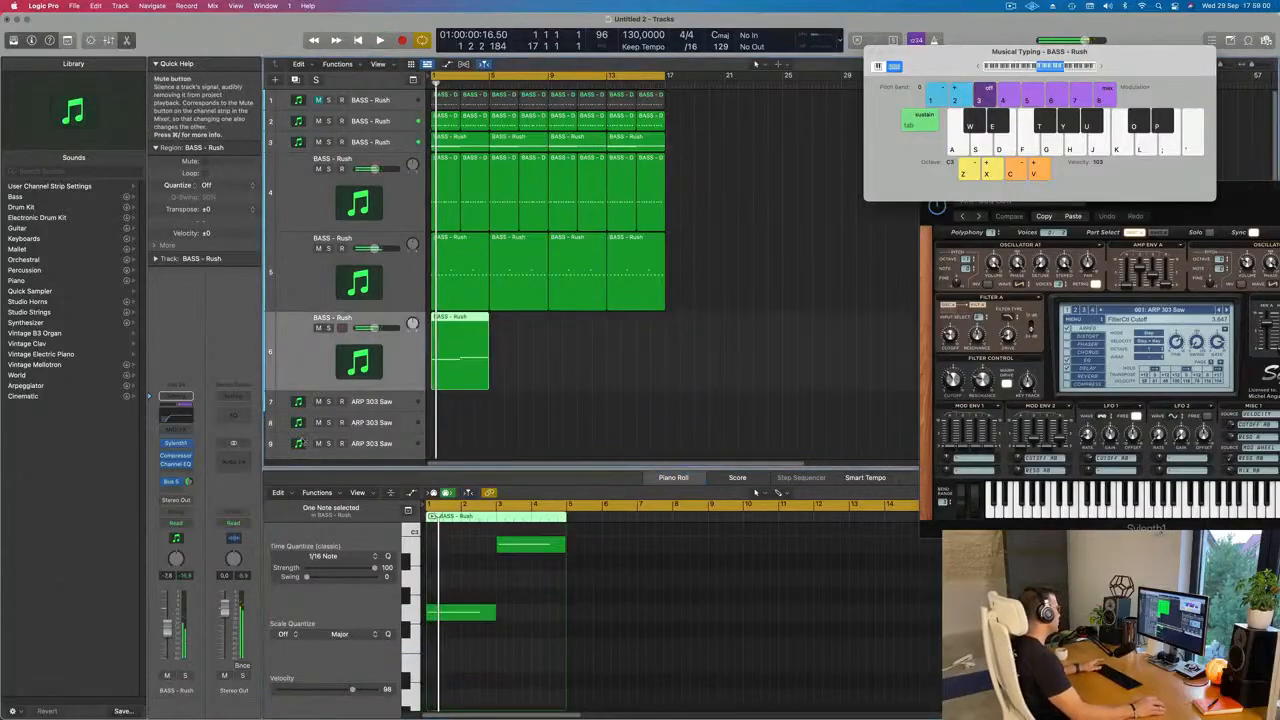
click(175, 444)
click(176, 415)
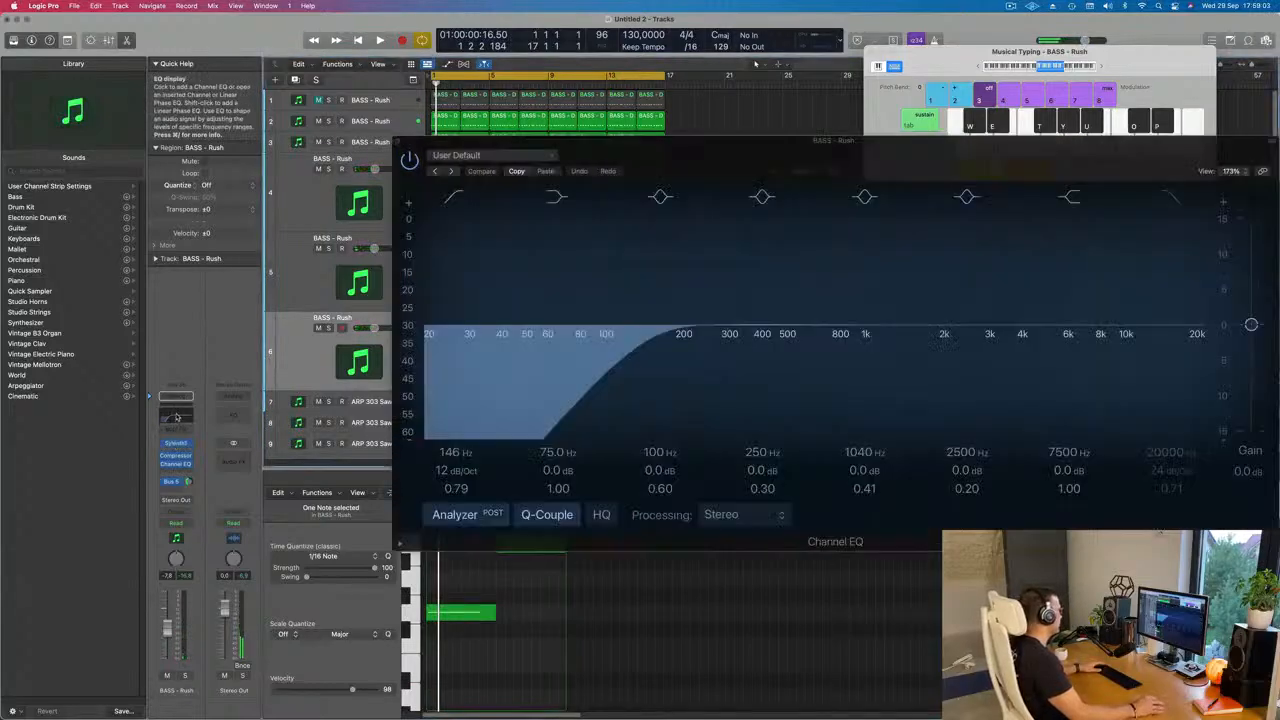
drag(474, 325, 429, 324)
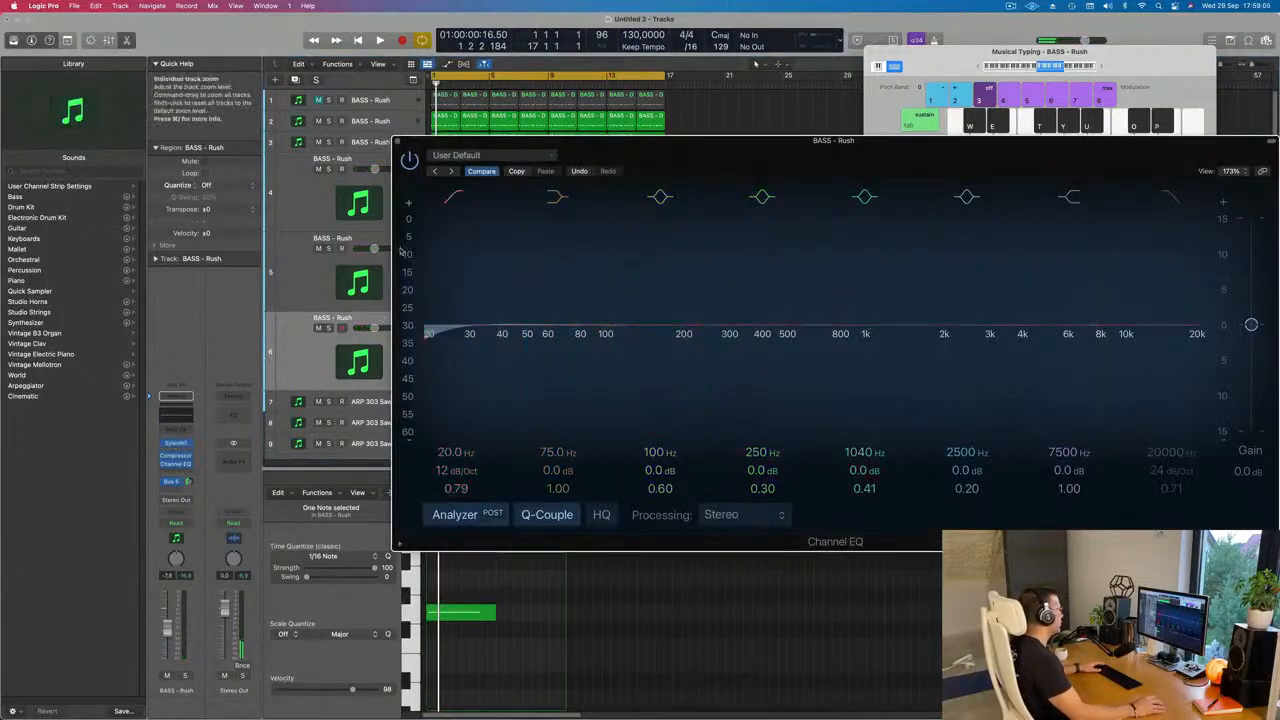
click(397, 141)
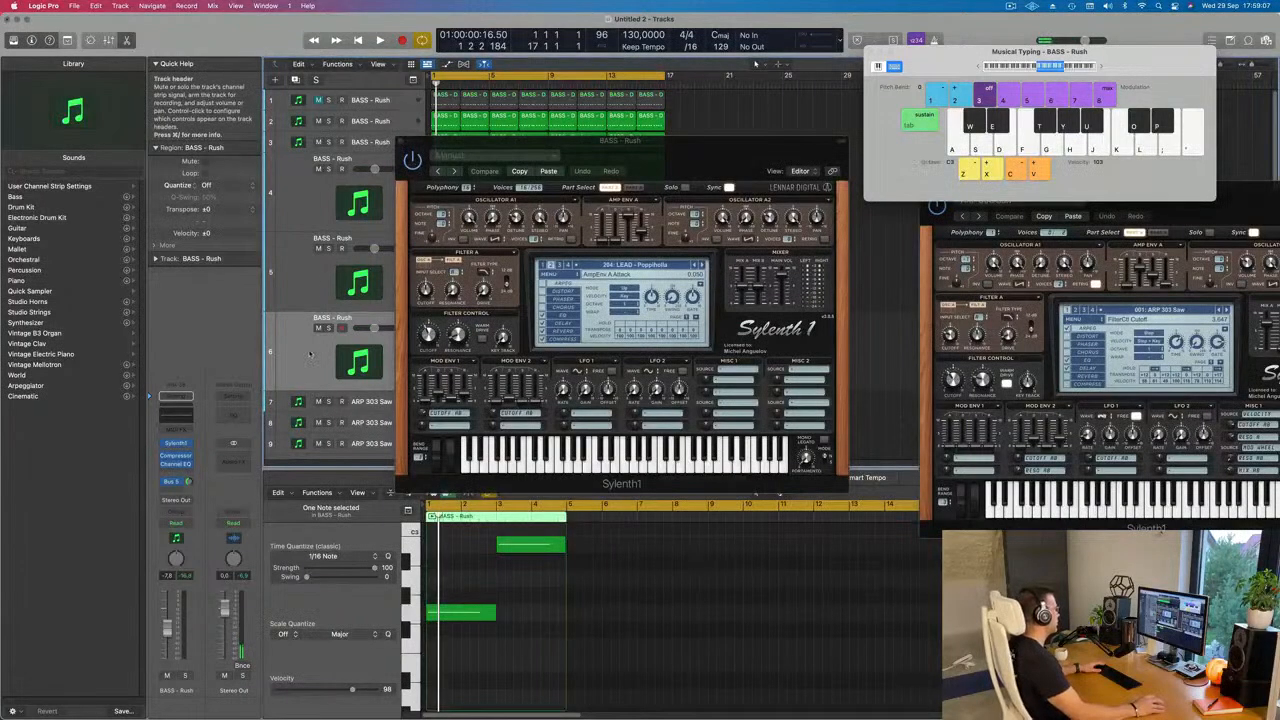
Step: Load FX - 90's Swoosh (preset 085) in track 6's Sylenth1, move the synth window aside and play it with the loop
key(space)
click(176, 444)
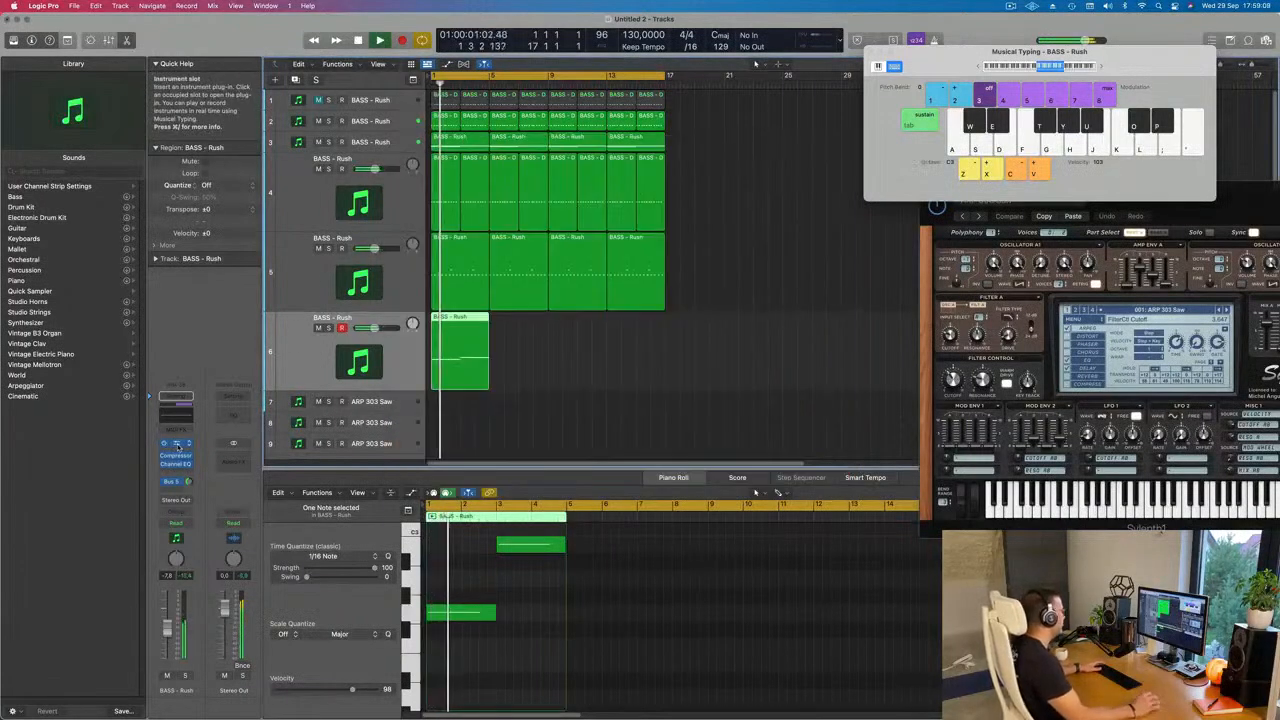
click(176, 444)
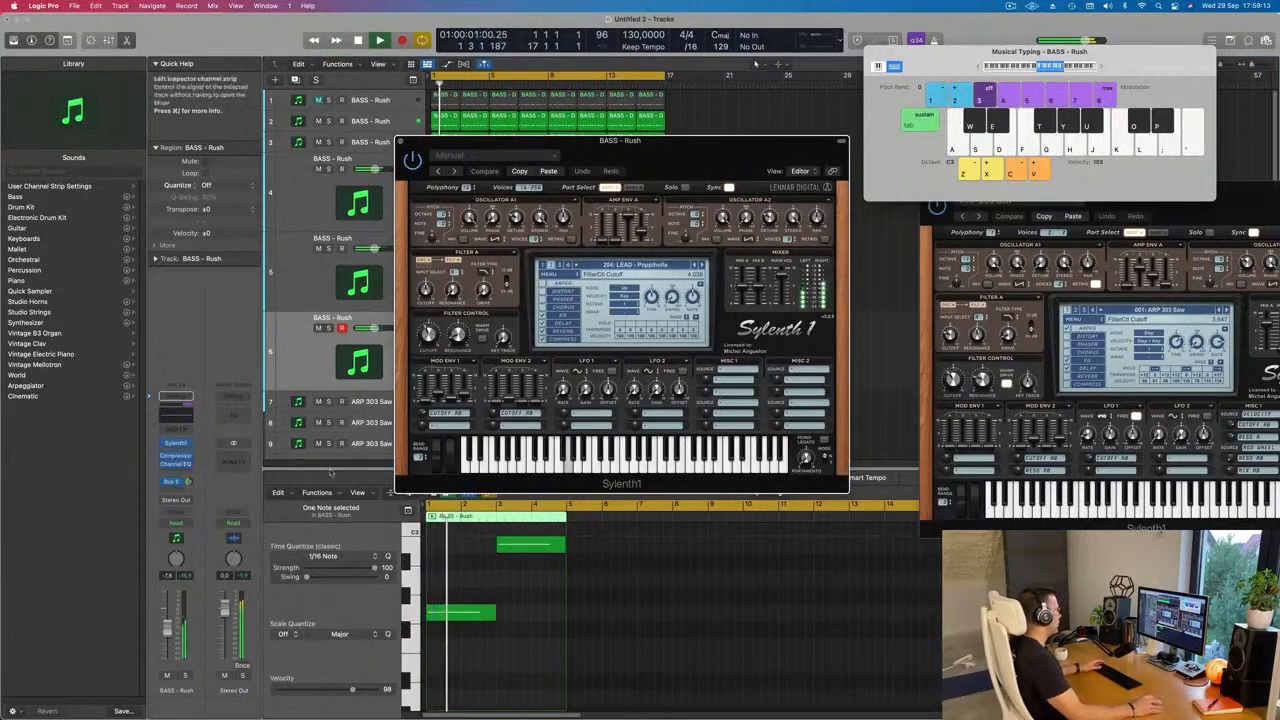
click(656, 266)
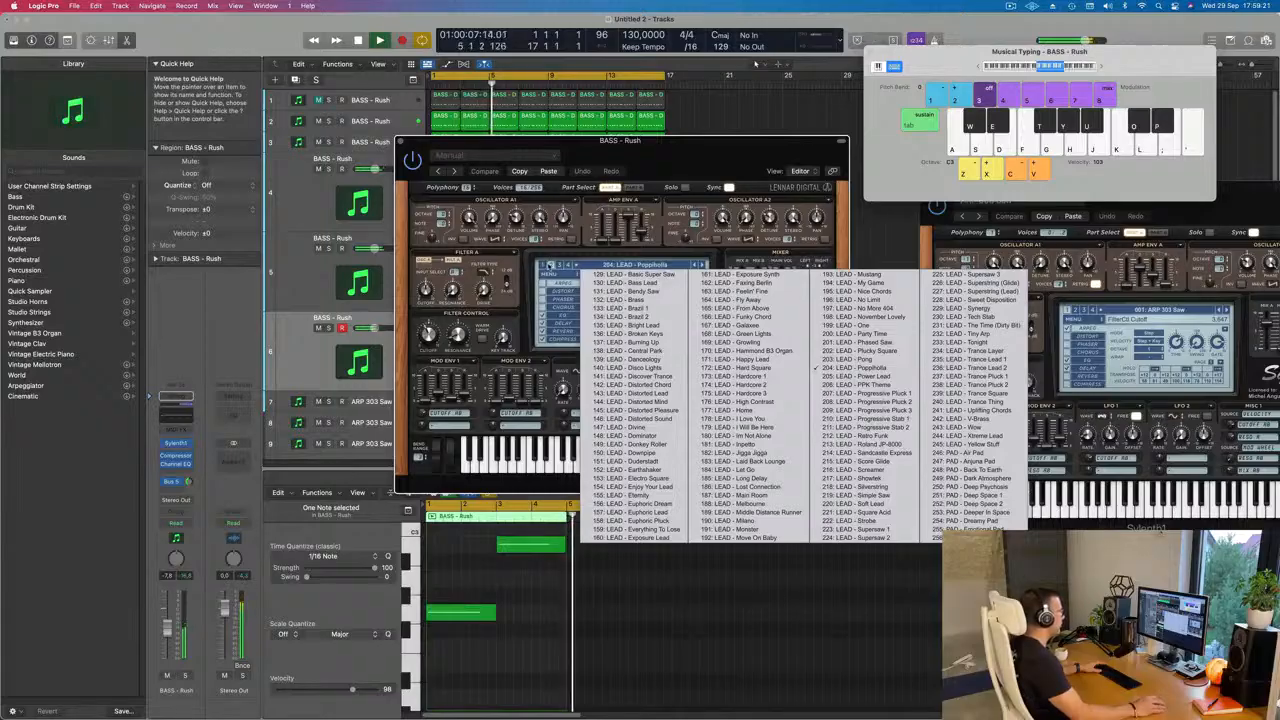
click(543, 267)
click(615, 267)
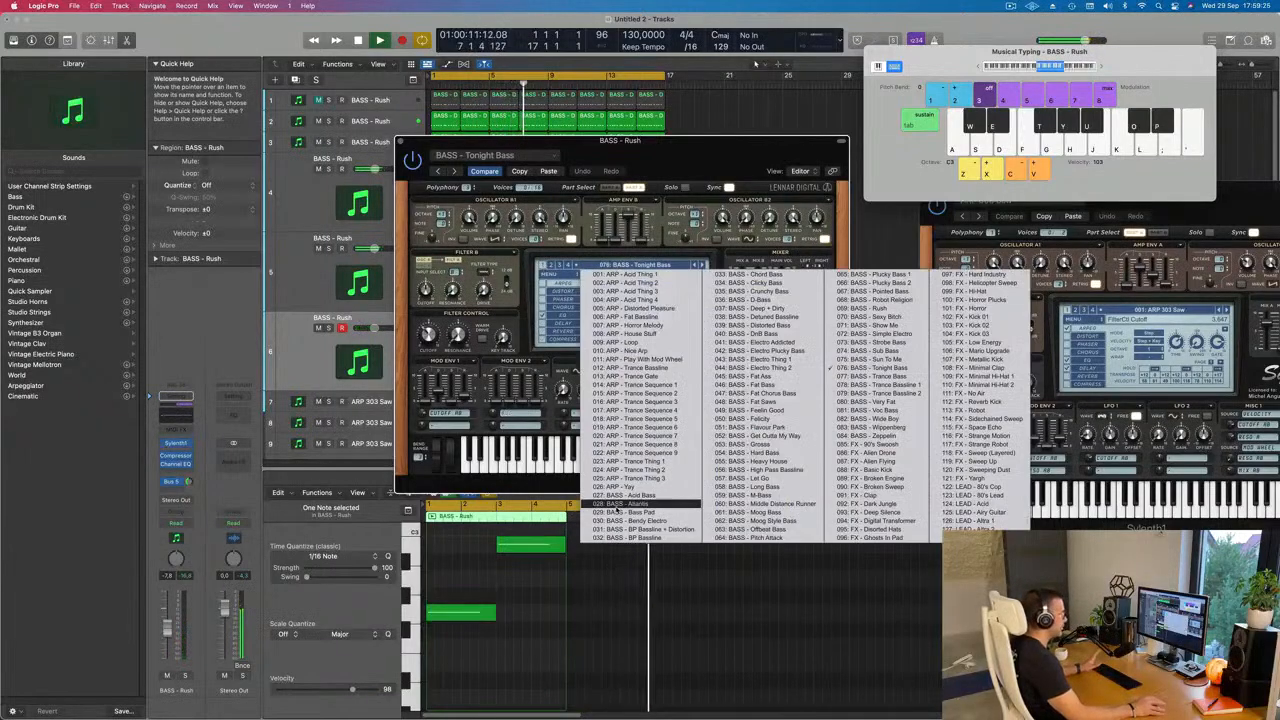
click(868, 445)
key(space)
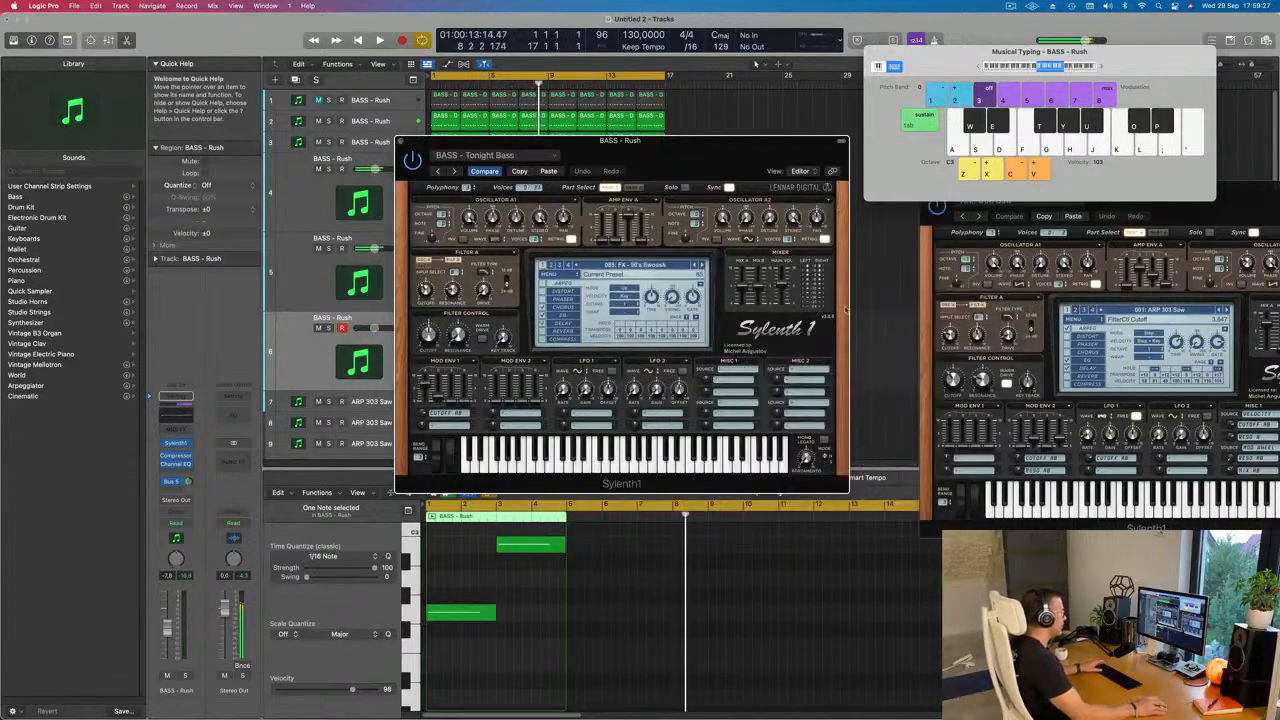
drag(713, 153, 689, 186)
key(space)
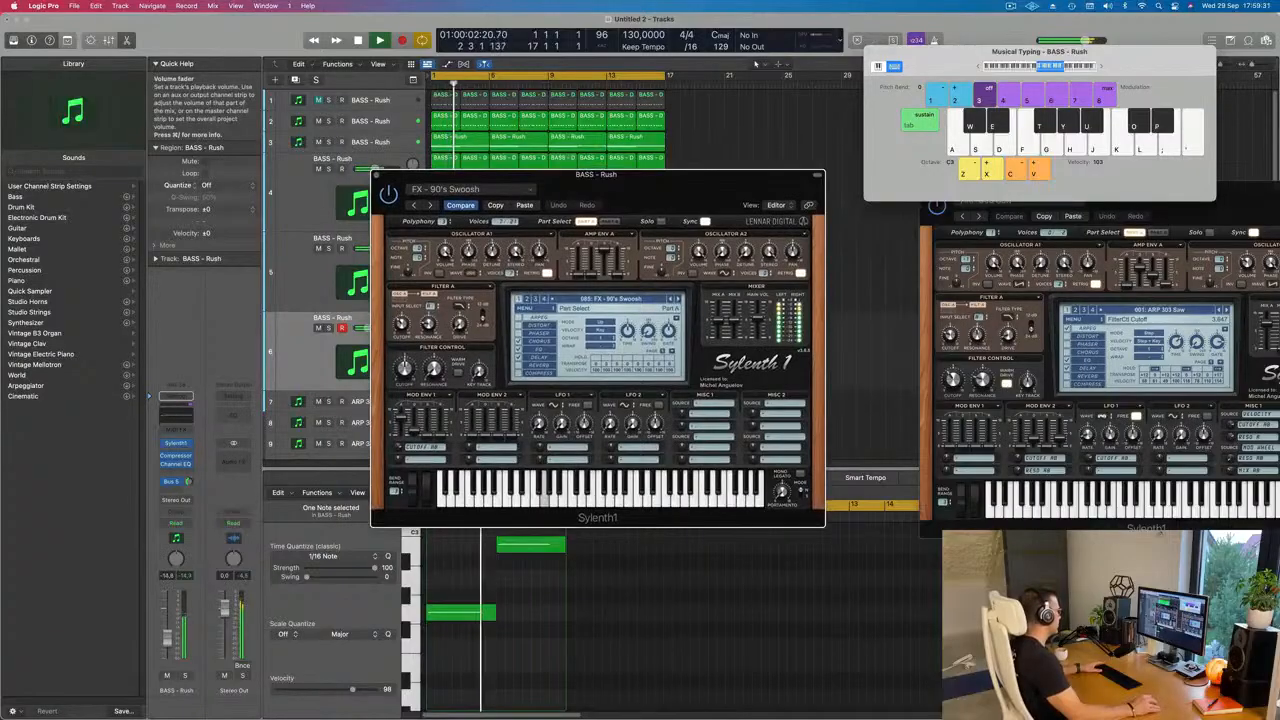
key(space)
key(space)
Step: Audition track 6's Sylenth1 presets from FX - Alien Drone (086) to FX - Broken Engine (089), restarting the loop for each
click(678, 299)
key(space)
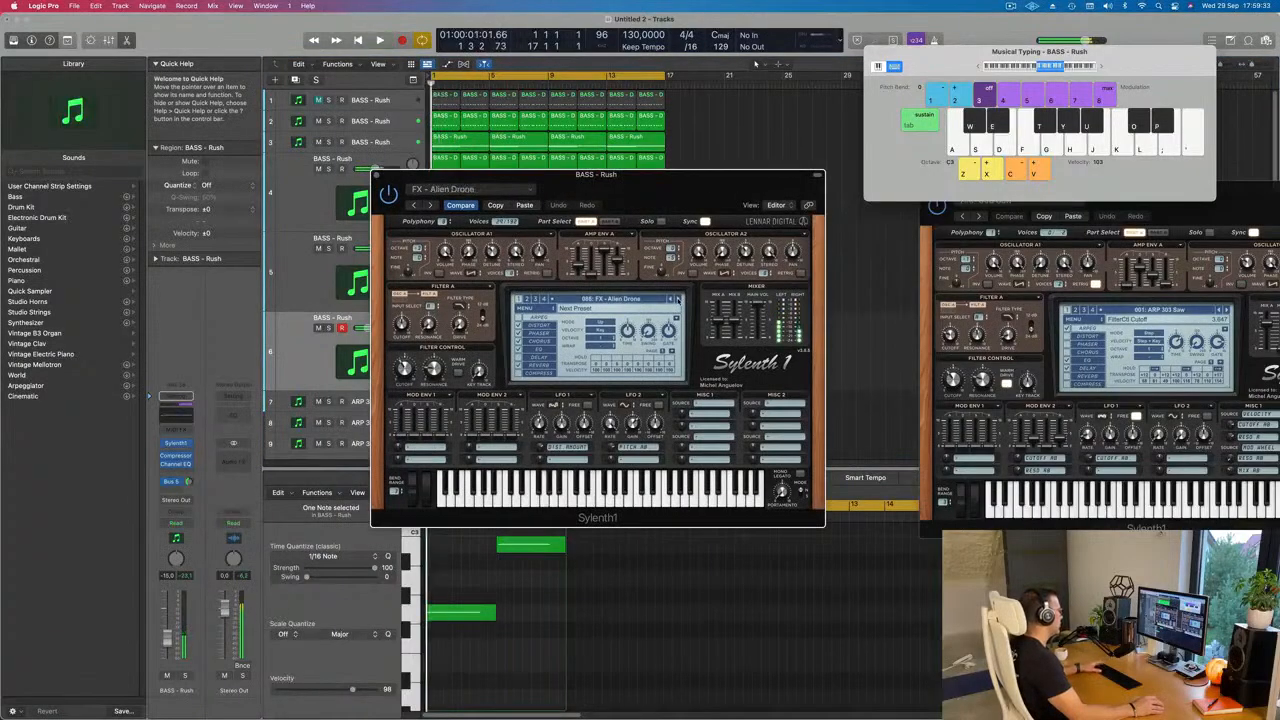
key(space)
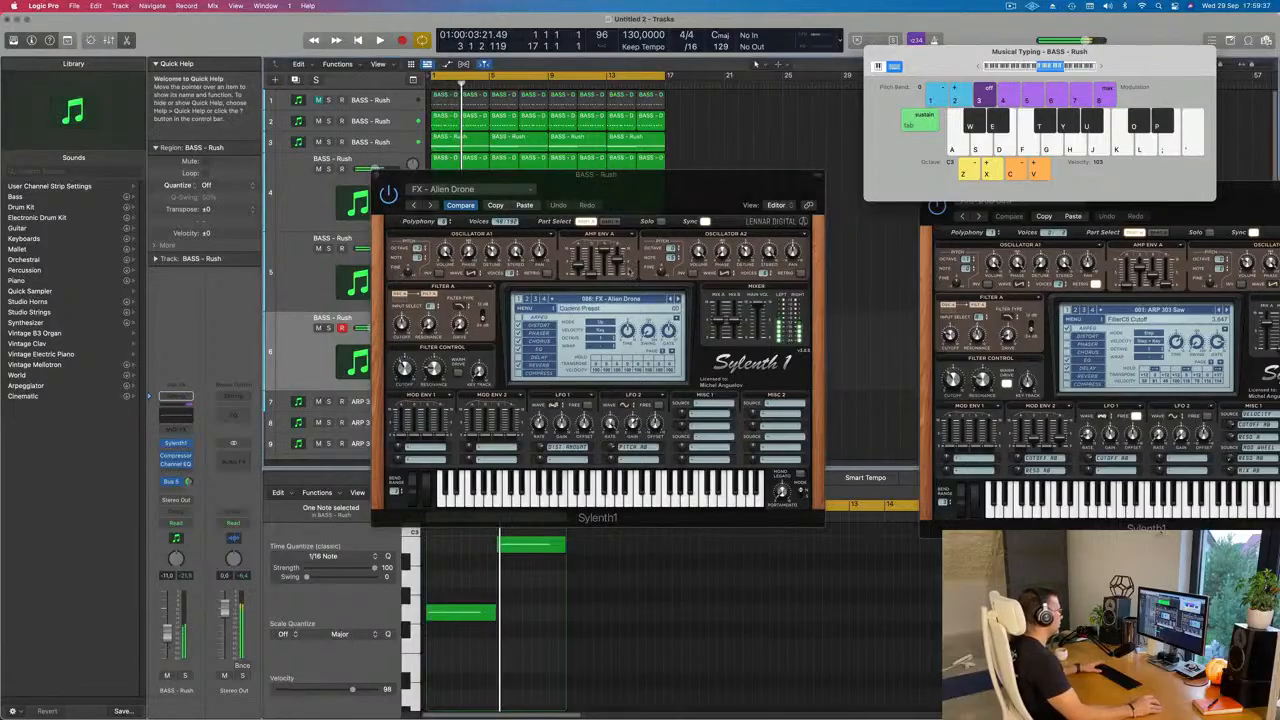
key(space)
key(space)
click(677, 299)
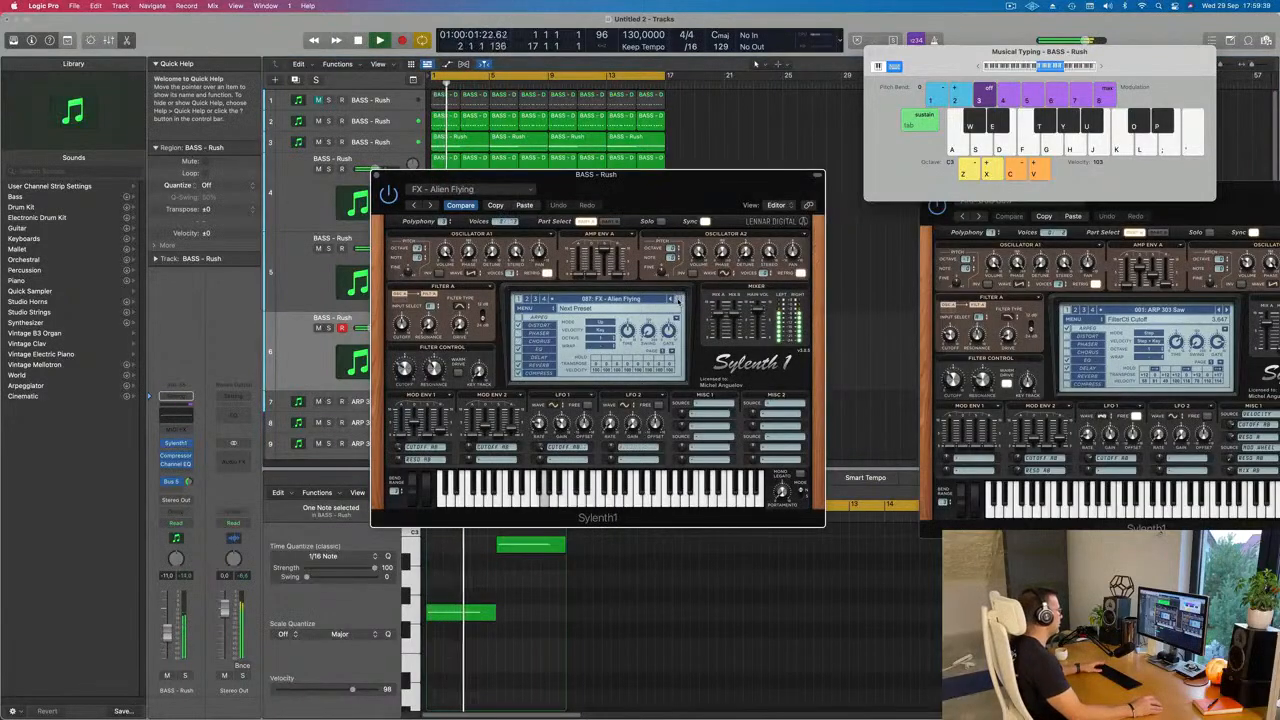
key(space)
key(space)
click(677, 299)
key(space)
key(space)
click(677, 299)
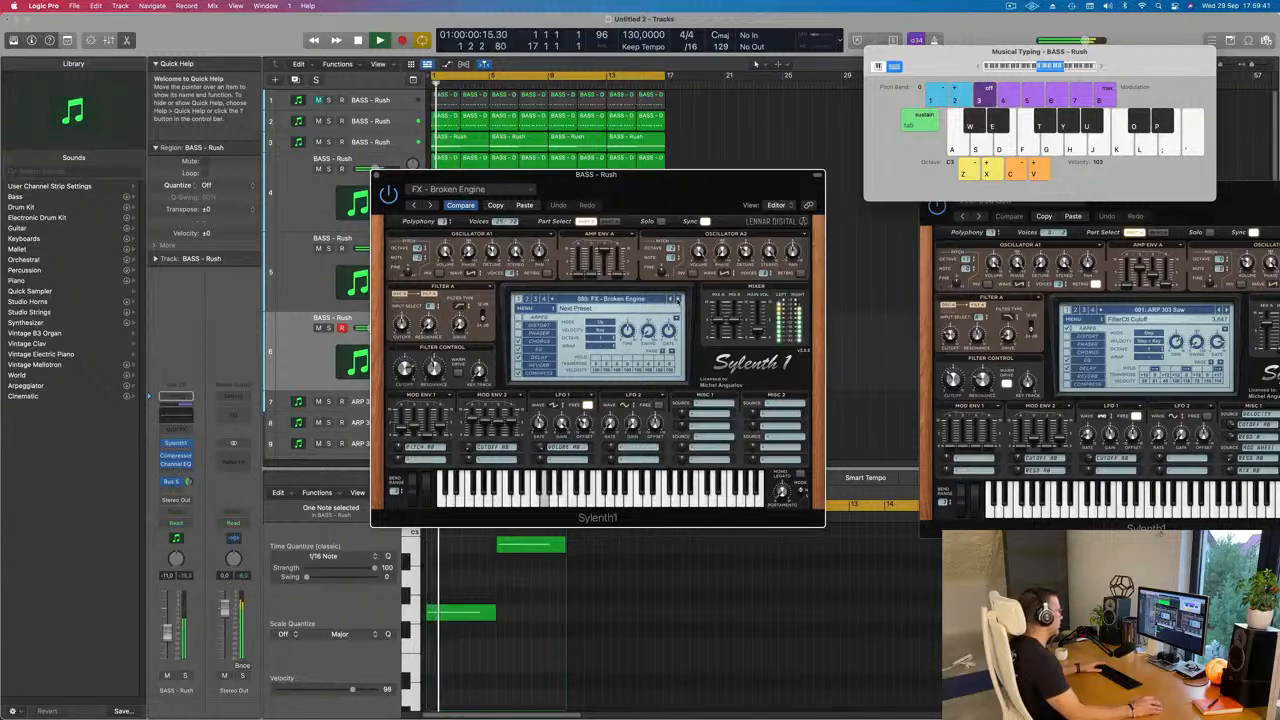
Step: Continue auditioning track 6's FX presets one by one from FX - Broken Sweep (090) up to FX - Low Energy (105)
click(677, 299)
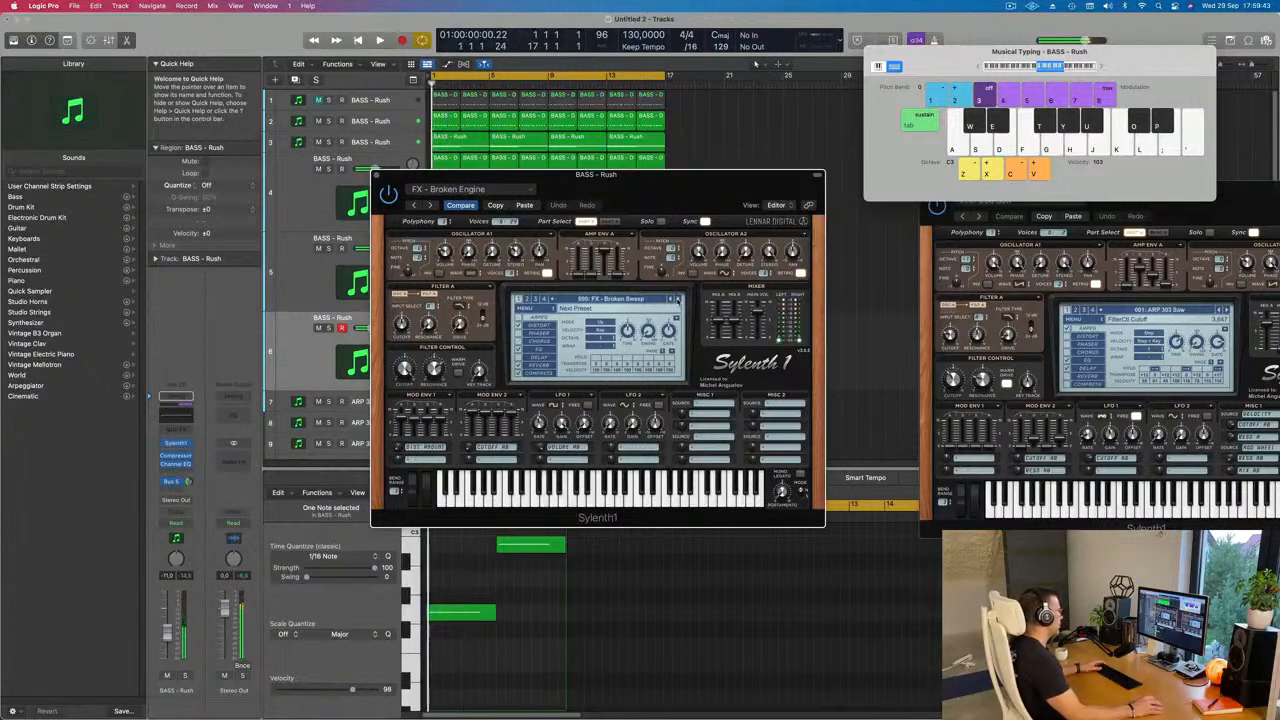
click(677, 299)
click(677, 299)
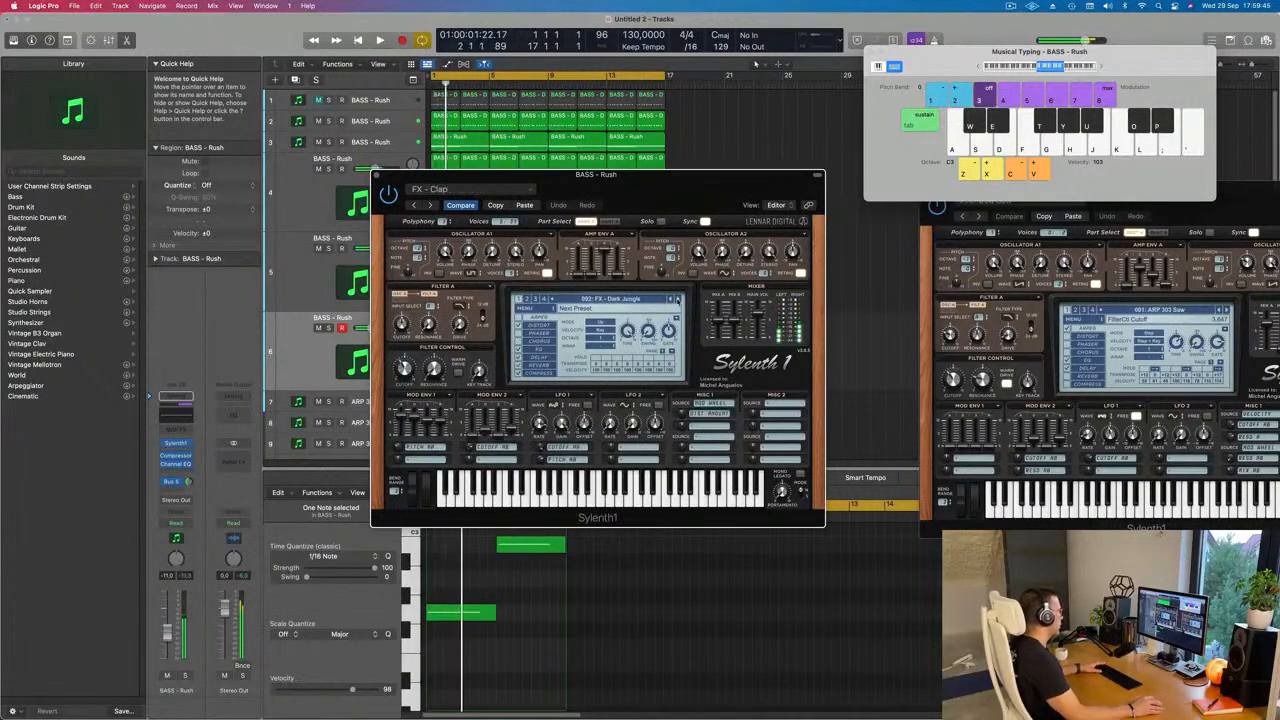
click(677, 299)
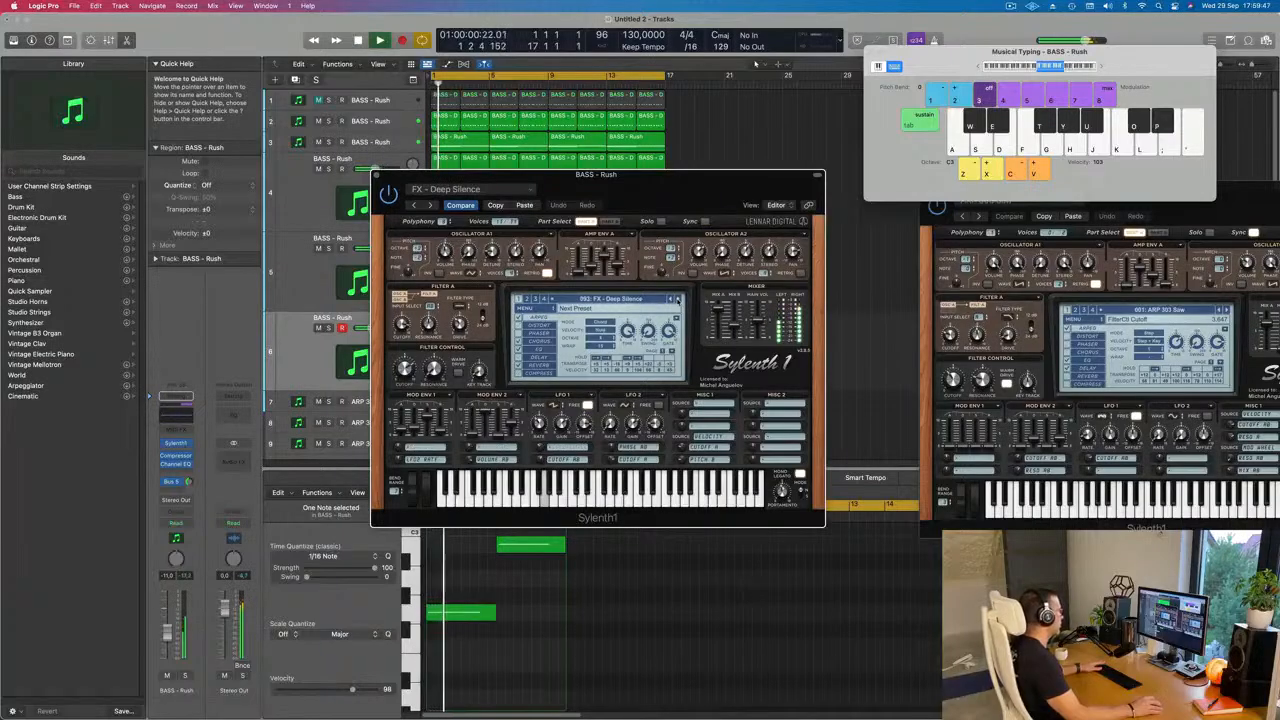
click(677, 299)
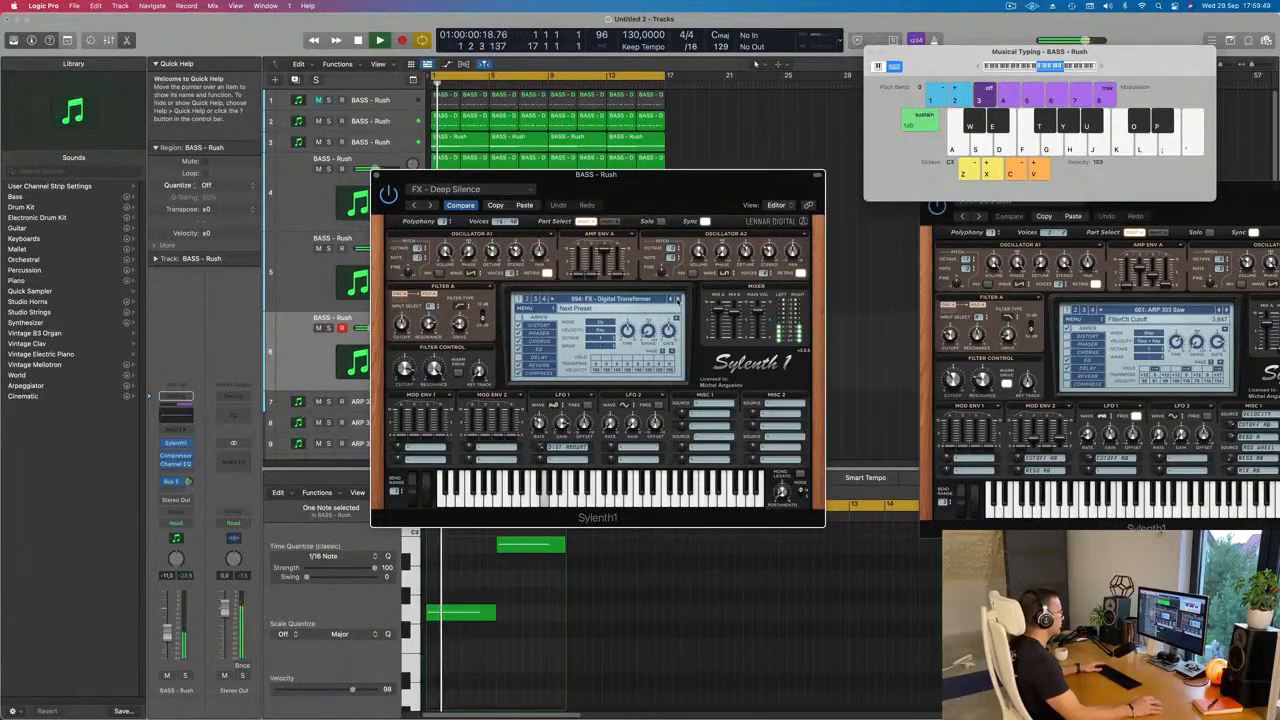
click(677, 299)
click(677, 299)
click(677, 299)
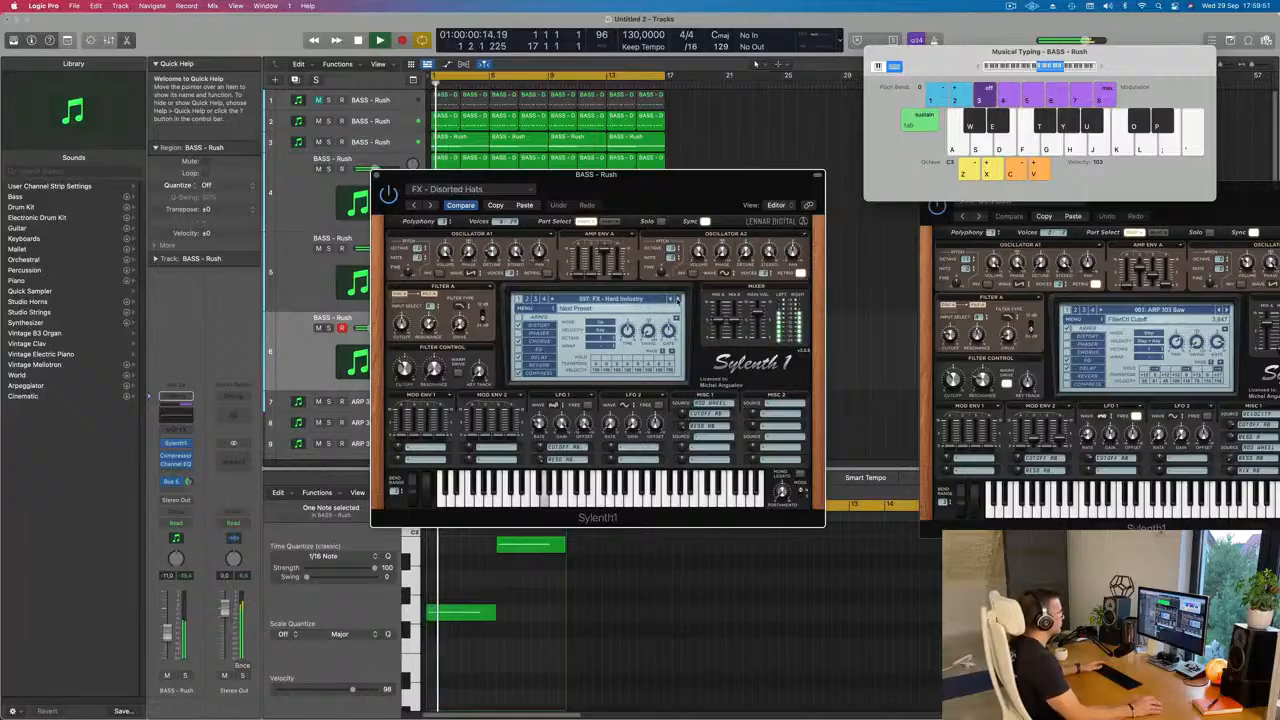
click(677, 299)
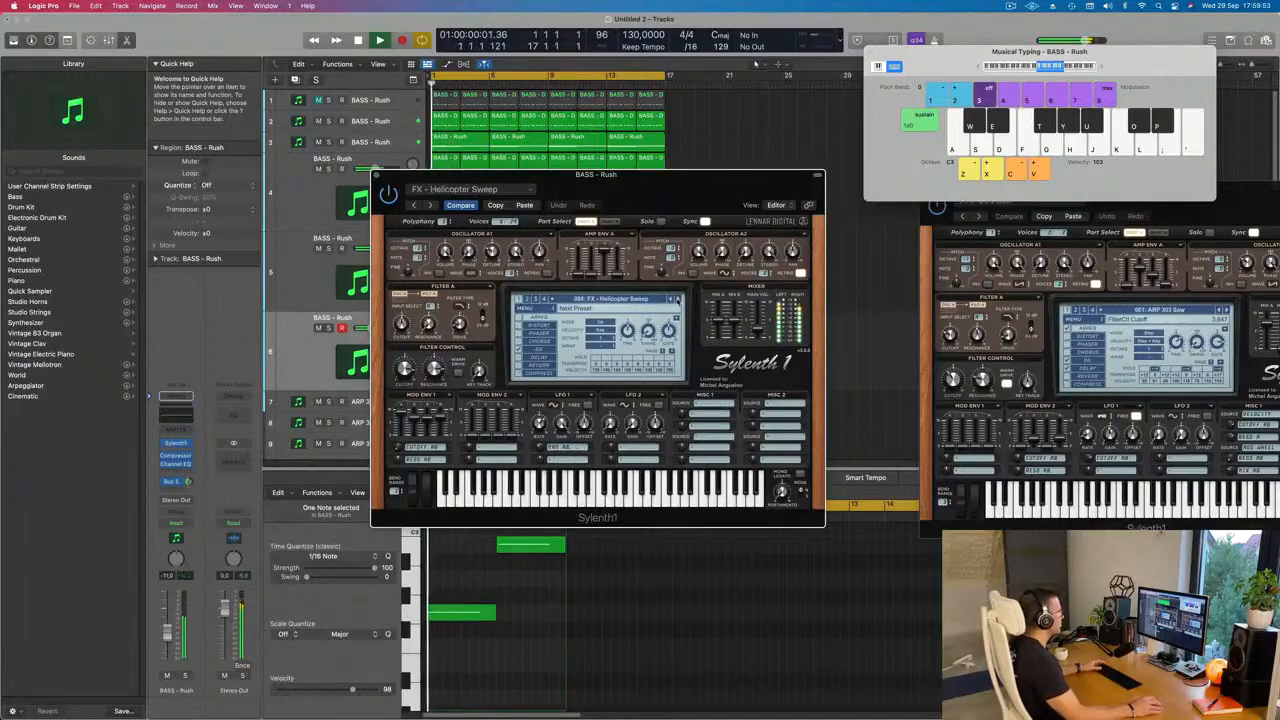
click(677, 299)
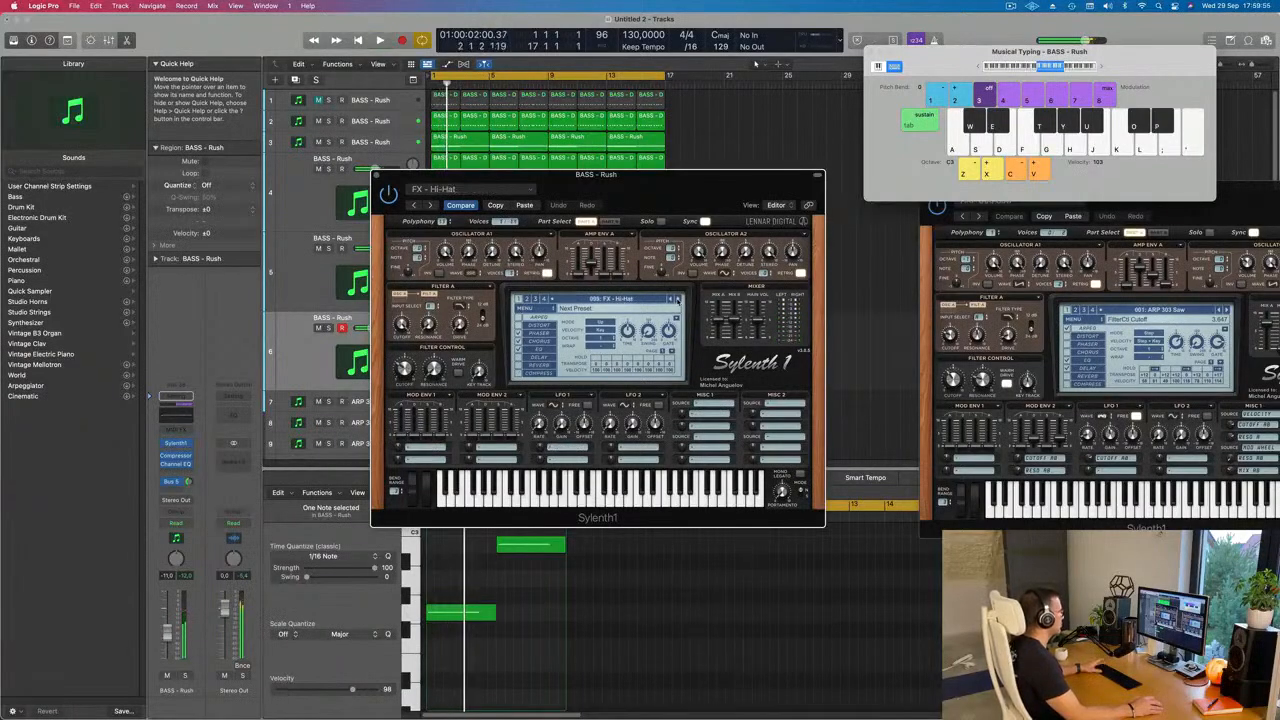
click(677, 299)
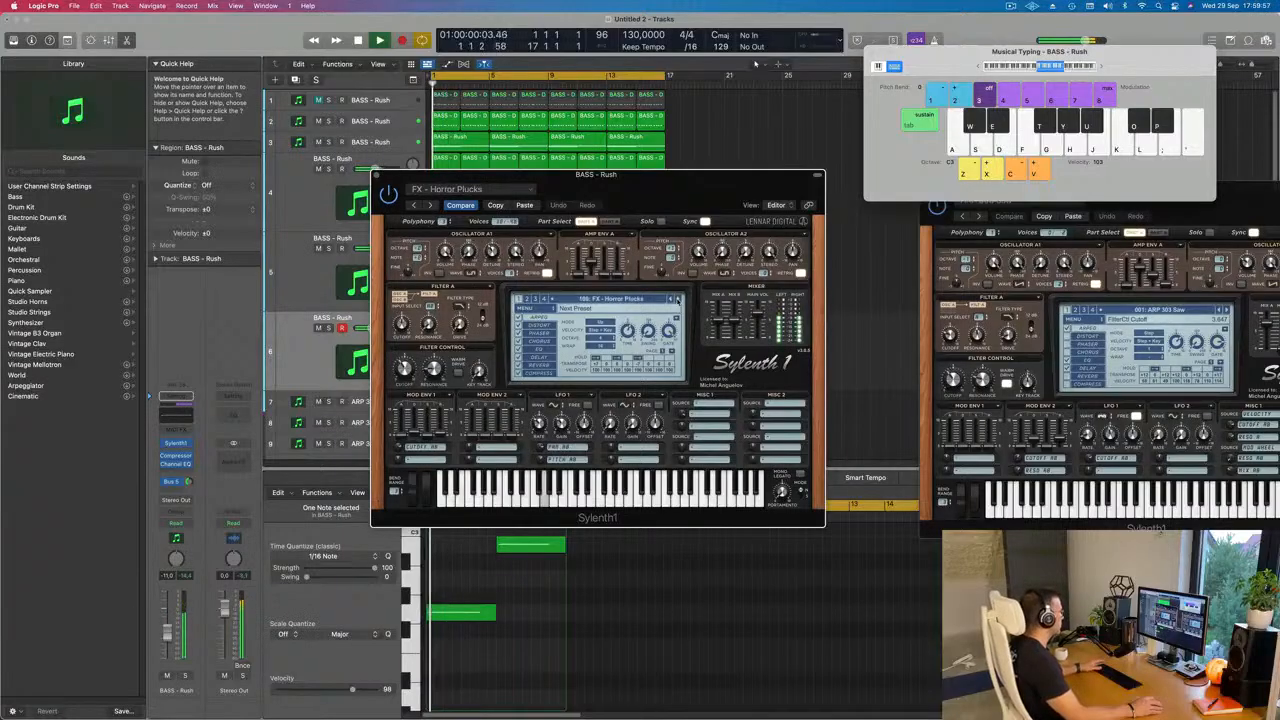
click(677, 299)
click(677, 299)
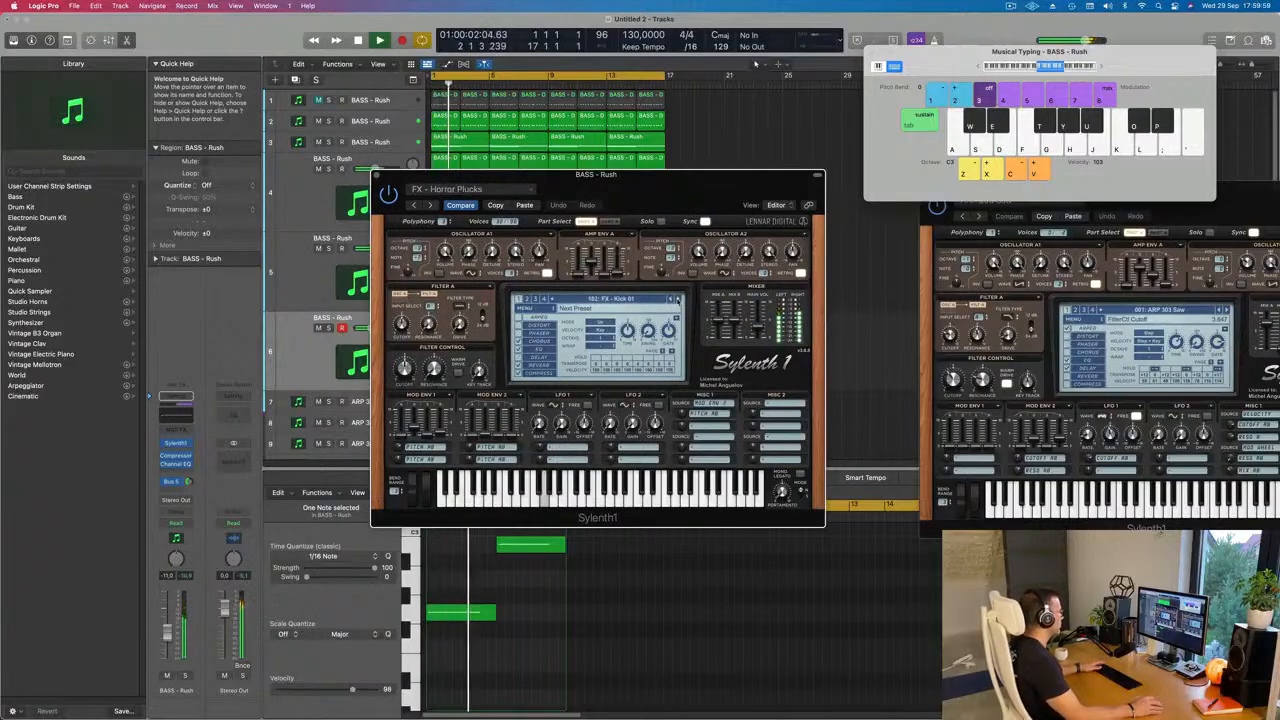
click(677, 299)
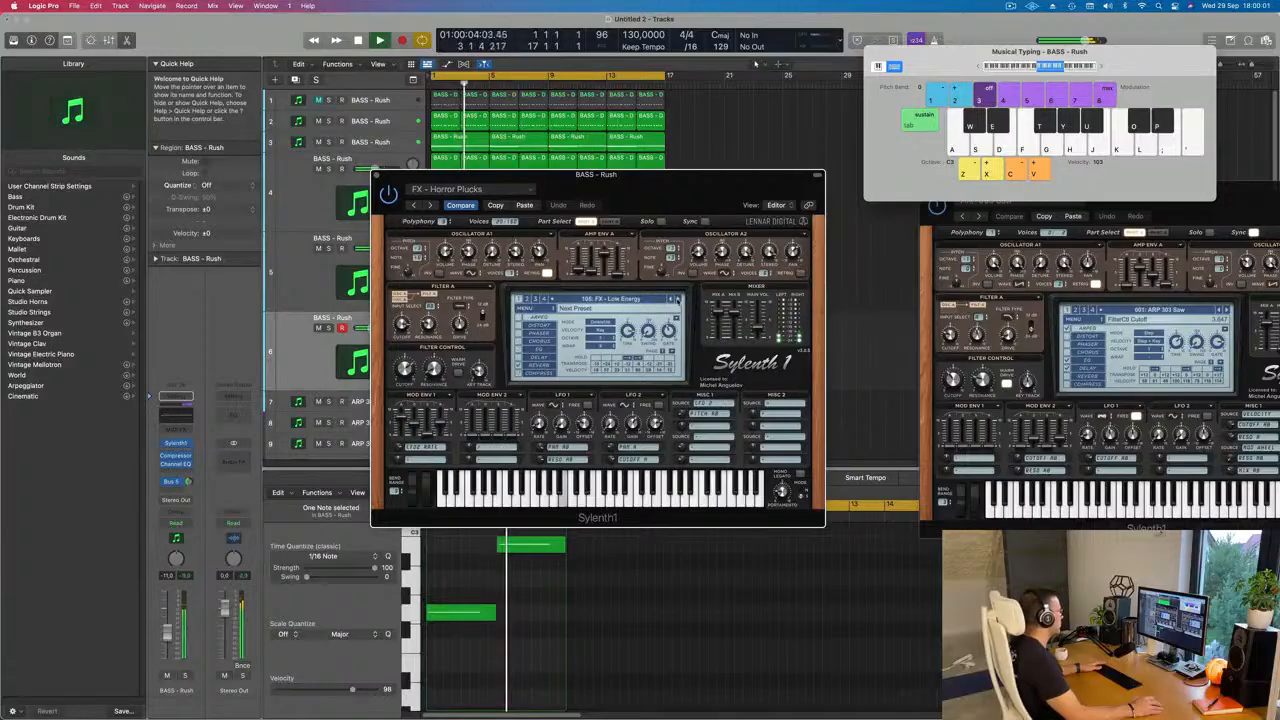
Step: Try FX - Yargh (121) in track 6's Sylenth1 with the track volume at -7.6 dB, moving the synth window off the regions
click(628, 300)
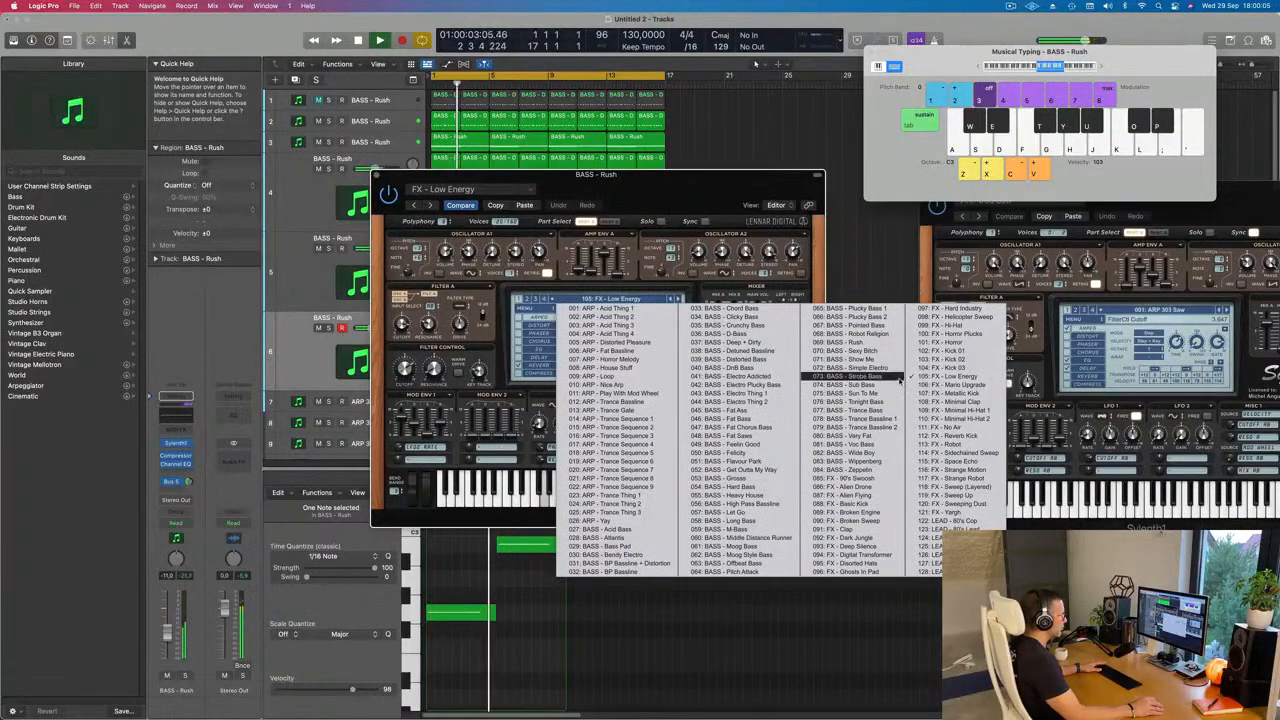
click(975, 513)
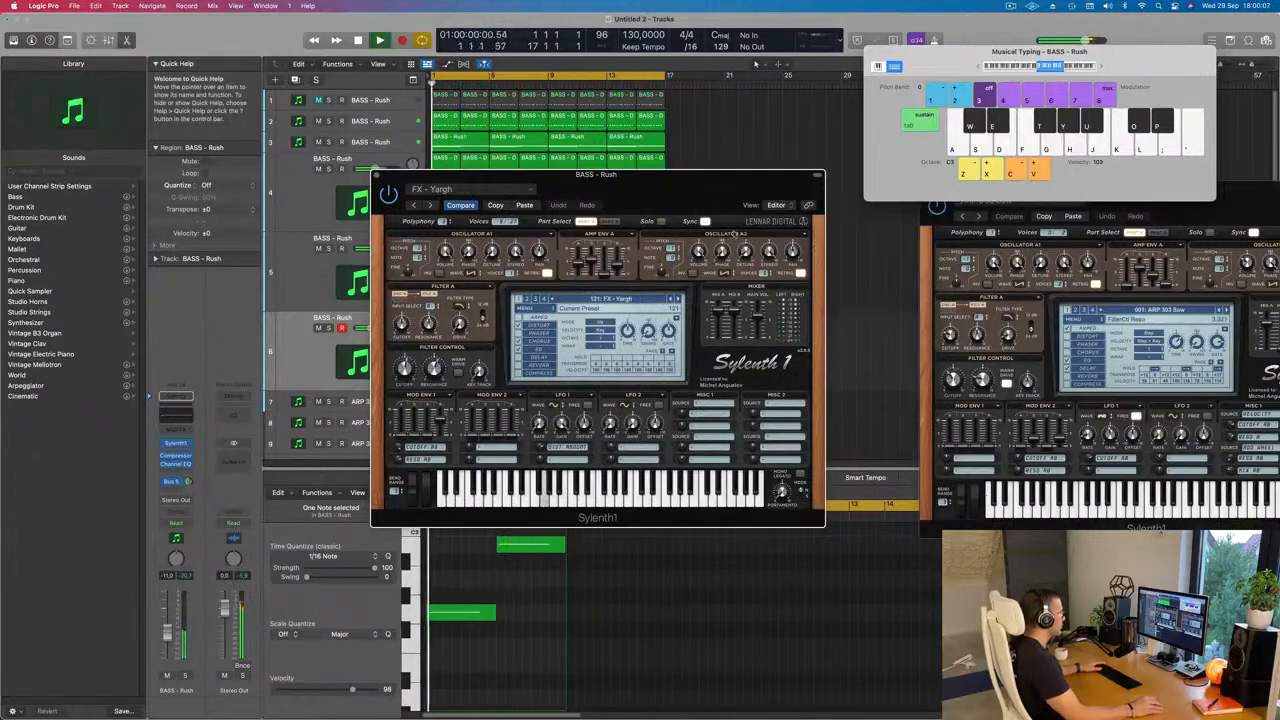
drag(700, 175, 768, 178)
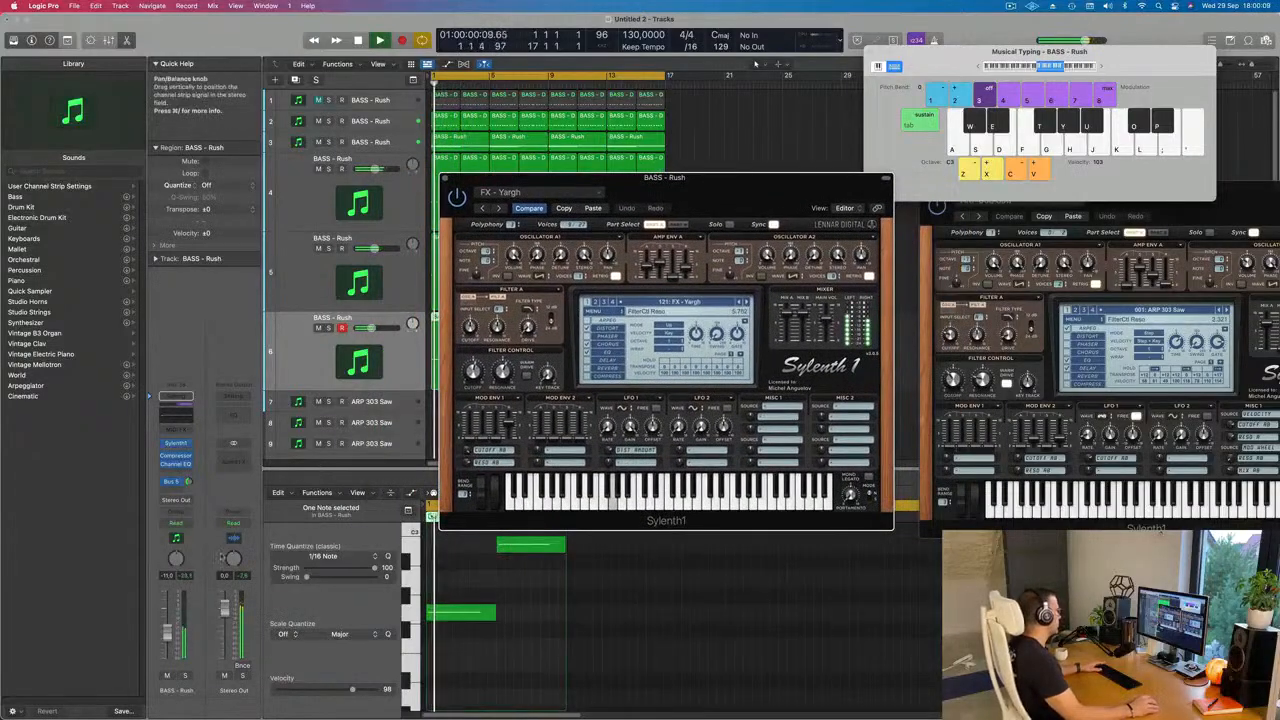
drag(168, 636, 168, 632)
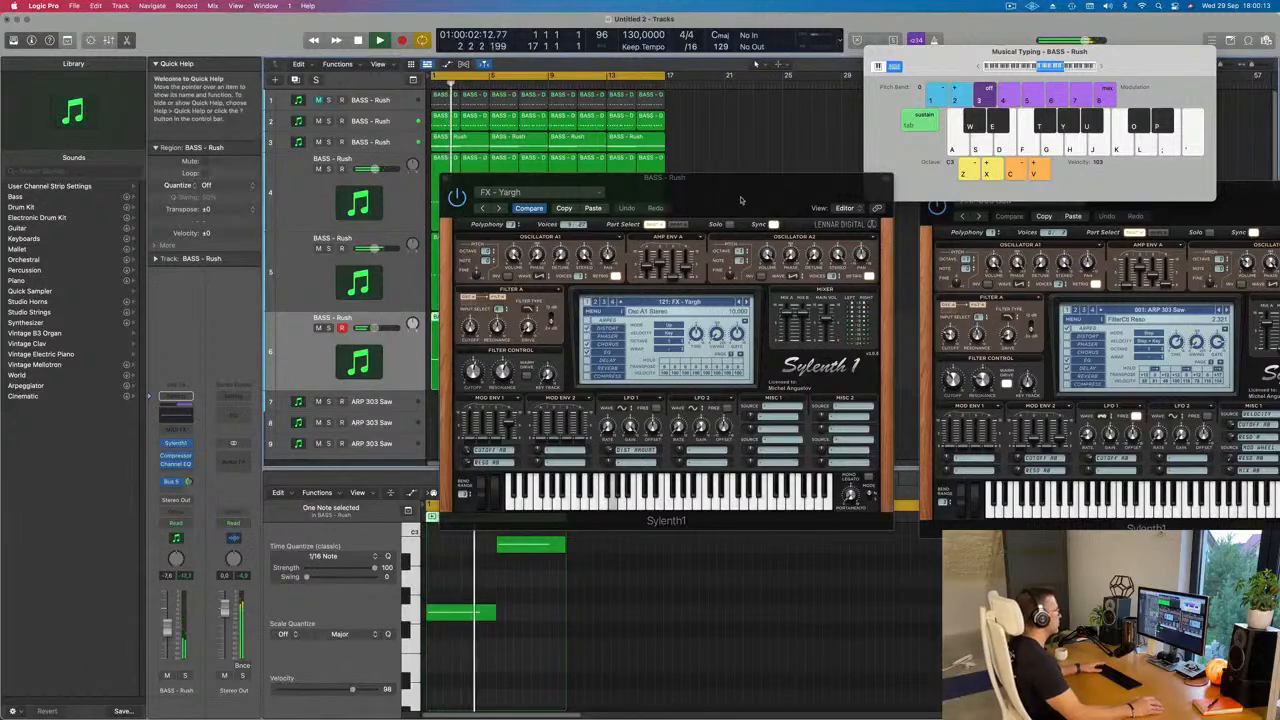
drag(741, 200, 828, 245)
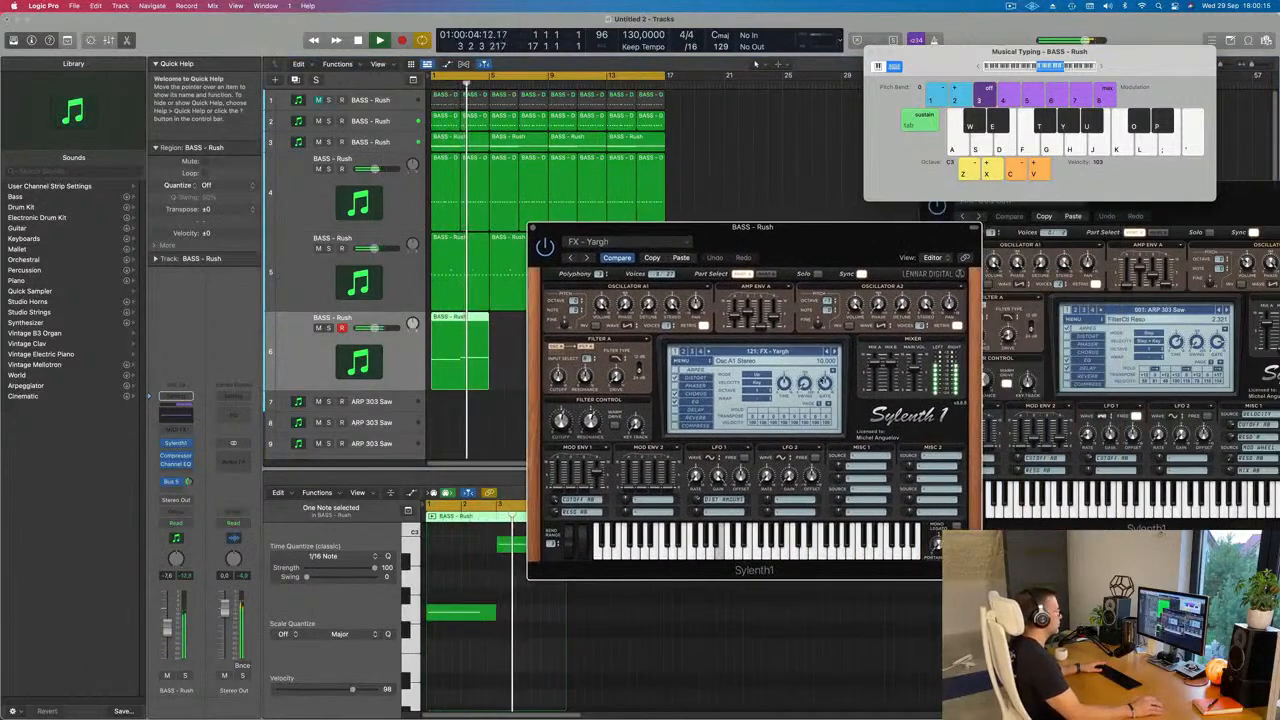
Step: Load FX - Sweeping Dust (120) in track 6's Sylenth1 and lower the track volume to -13.6 dB
click(828, 351)
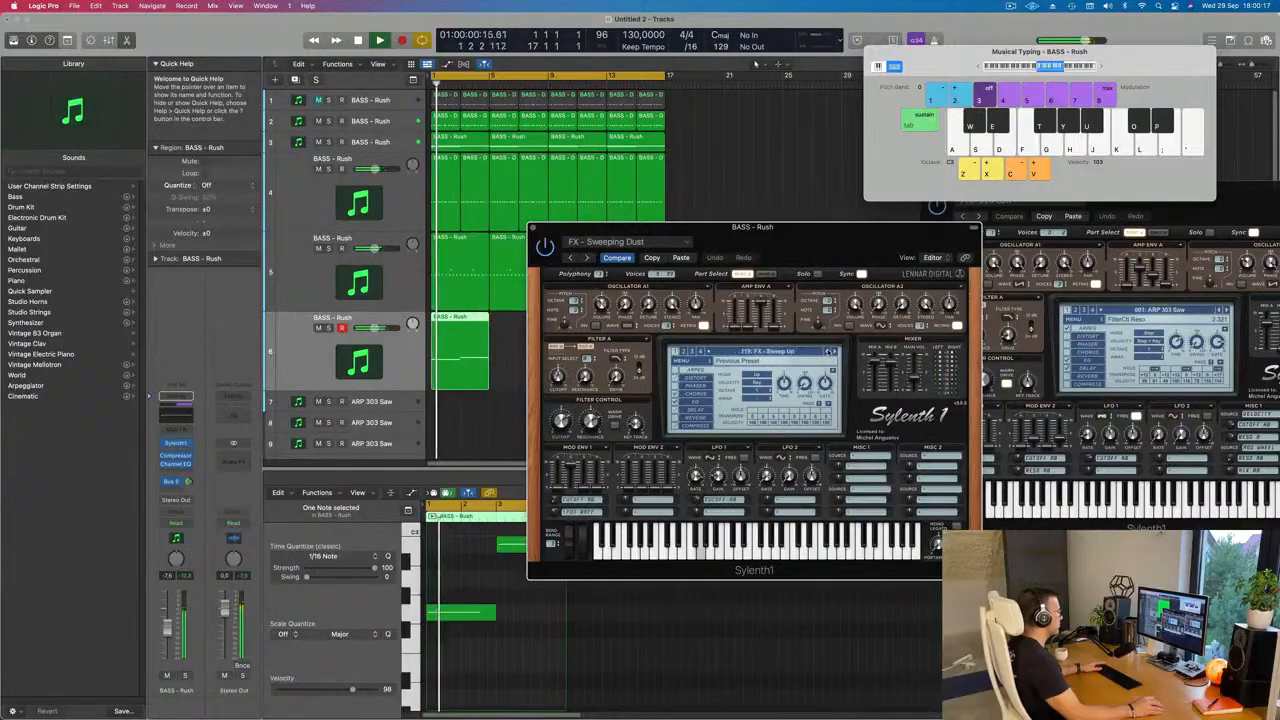
key(space)
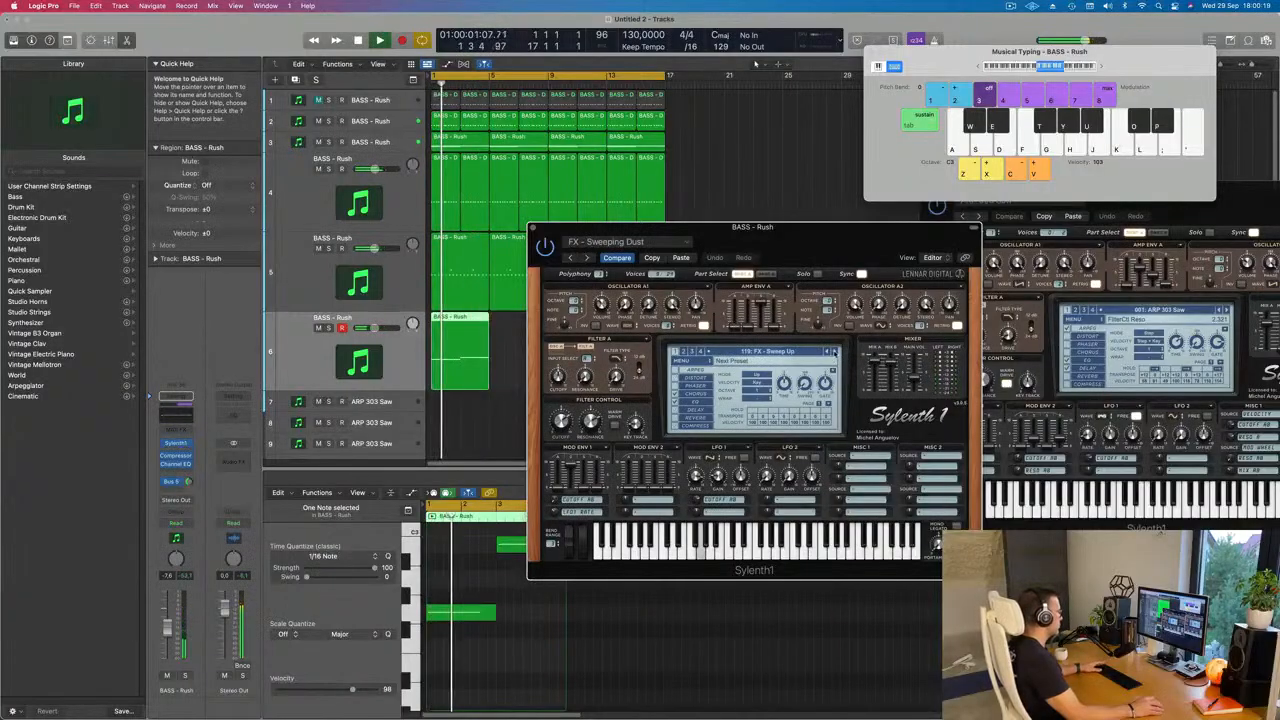
drag(823, 245, 853, 231)
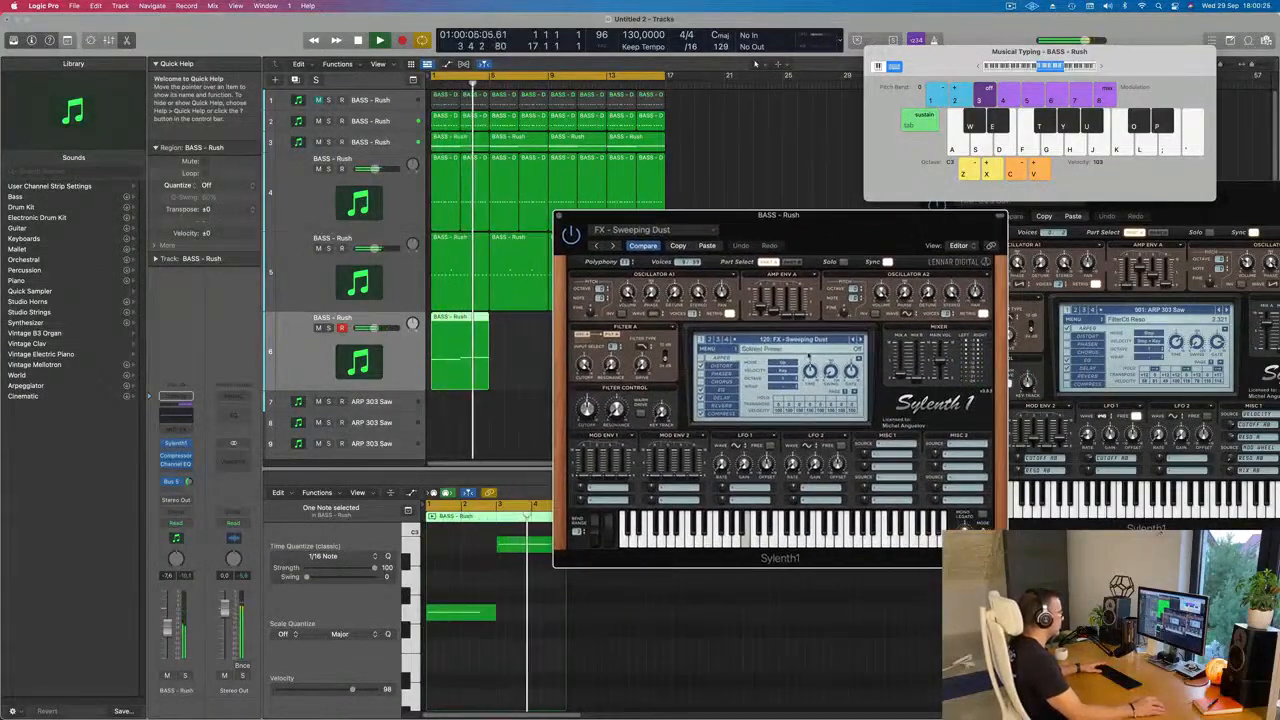
drag(167, 629, 167, 640)
key(space)
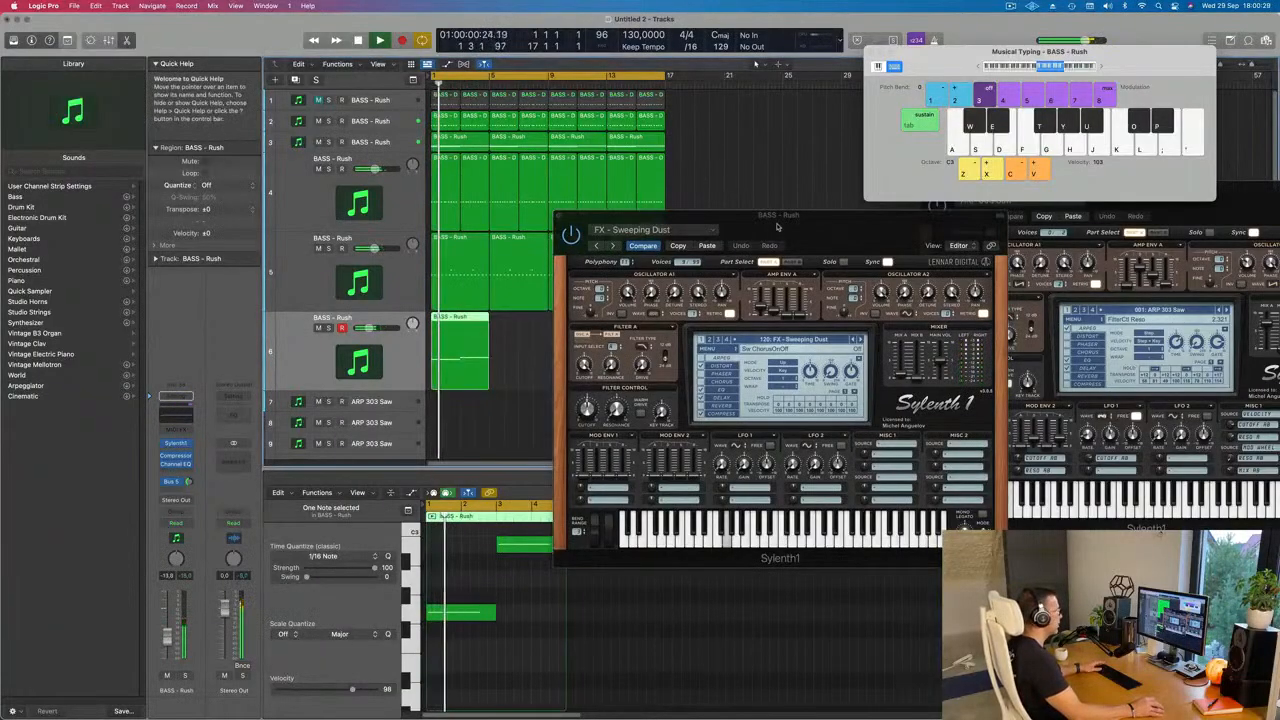
Step: Move the synth window clear of the arrangement and repeat track 6's region until it fills the loop to bar 17
drag(650, 217, 931, 230)
key(space)
key(space)
click(457, 361)
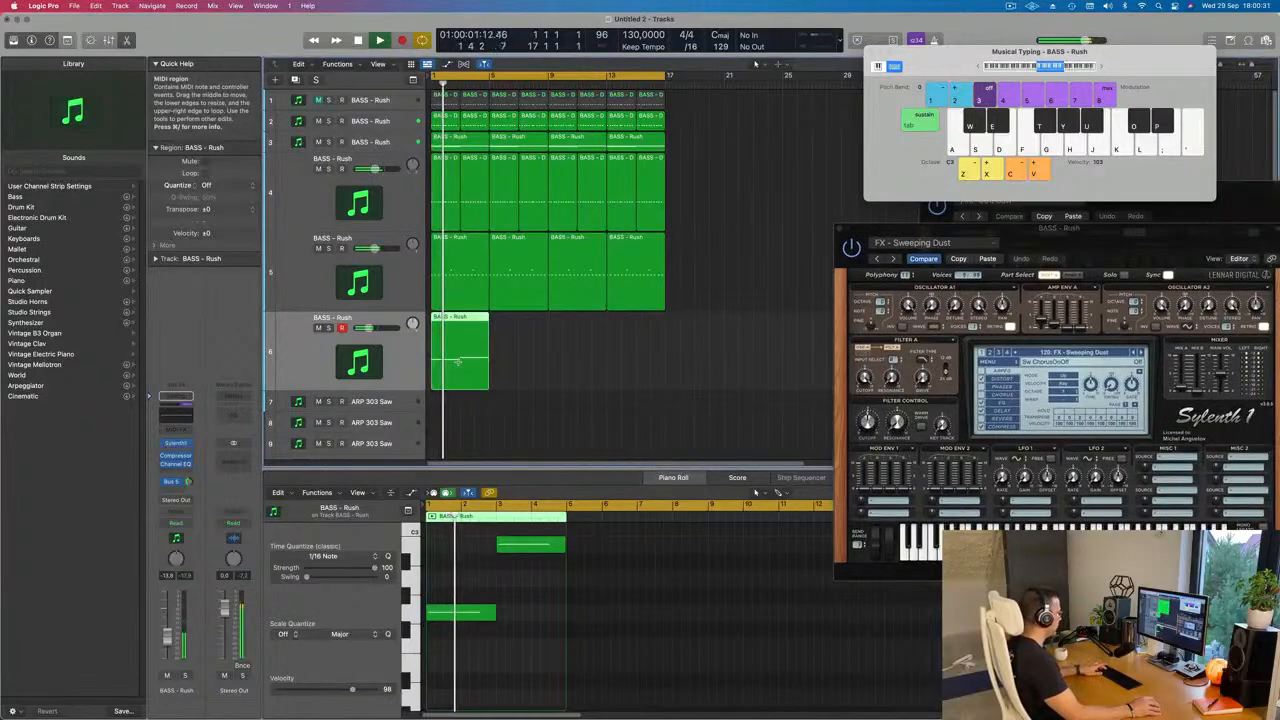
key(super+r)
key(super+r)
key(super+r)
key(super+r)
key(super+z)
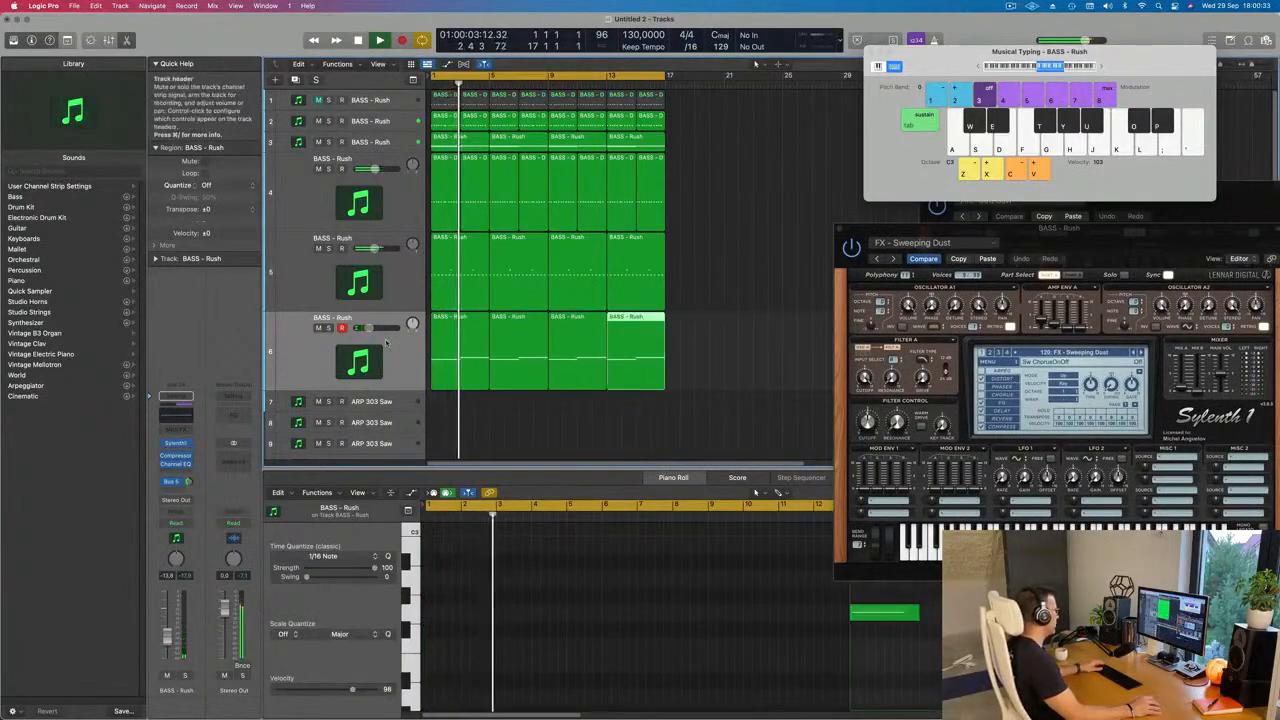
Step: Duplicate track 6 as track 7 and copy its first region onto the new track at bar 1
click(301, 350)
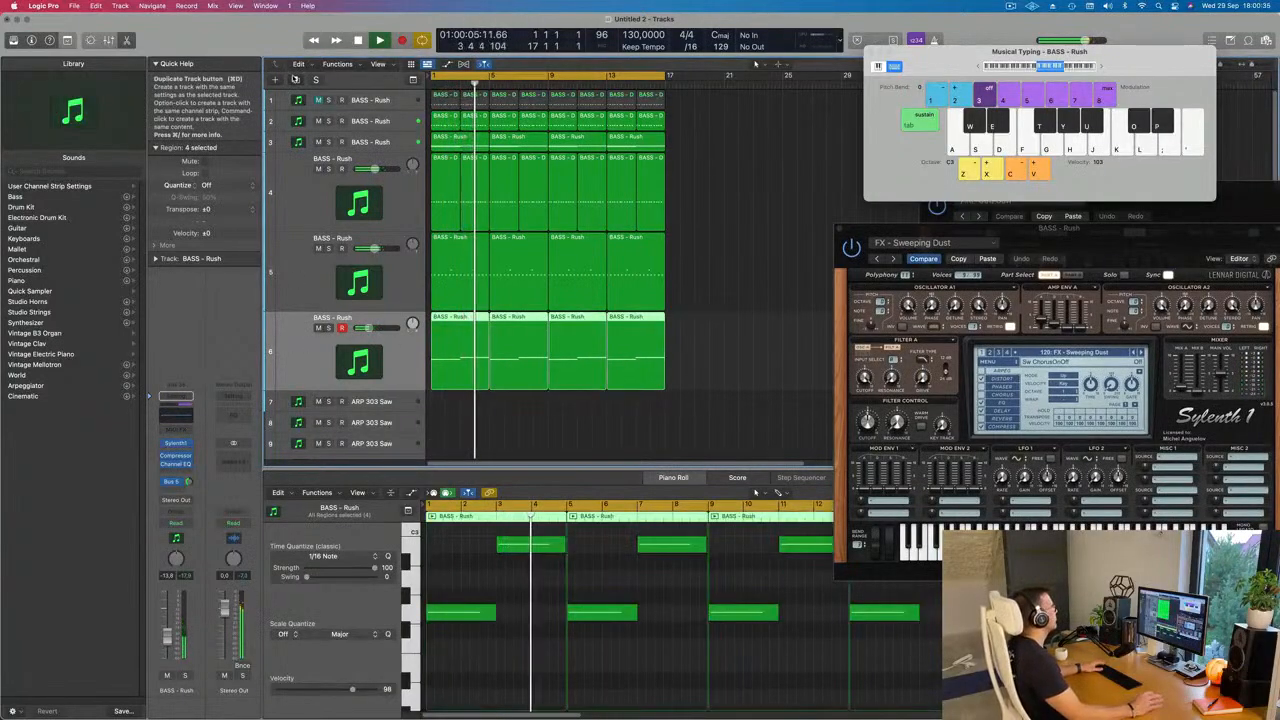
click(295, 79)
drag(467, 332, 444, 387)
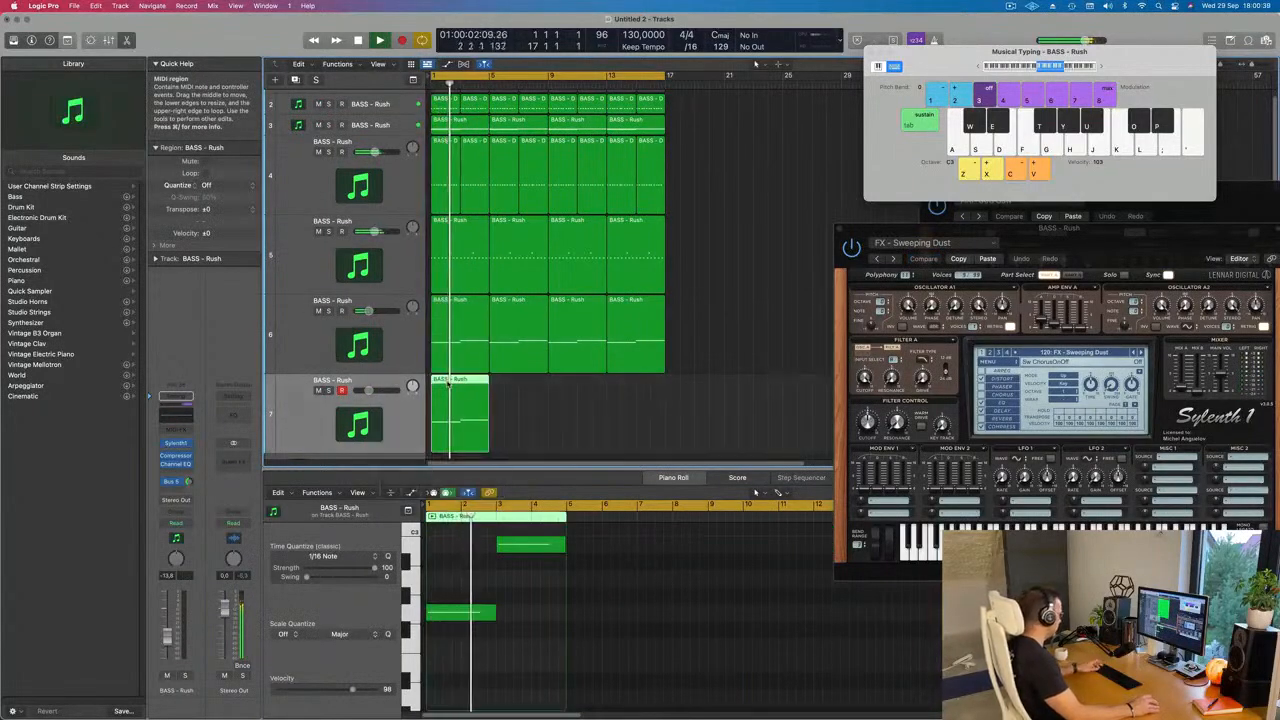
Step: Repeat track 7's region three times to fill the loop to bar 17 and shift the open synth window
key(super+r)
key(super+r)
key(super+r)
drag(1056, 233, 937, 194)
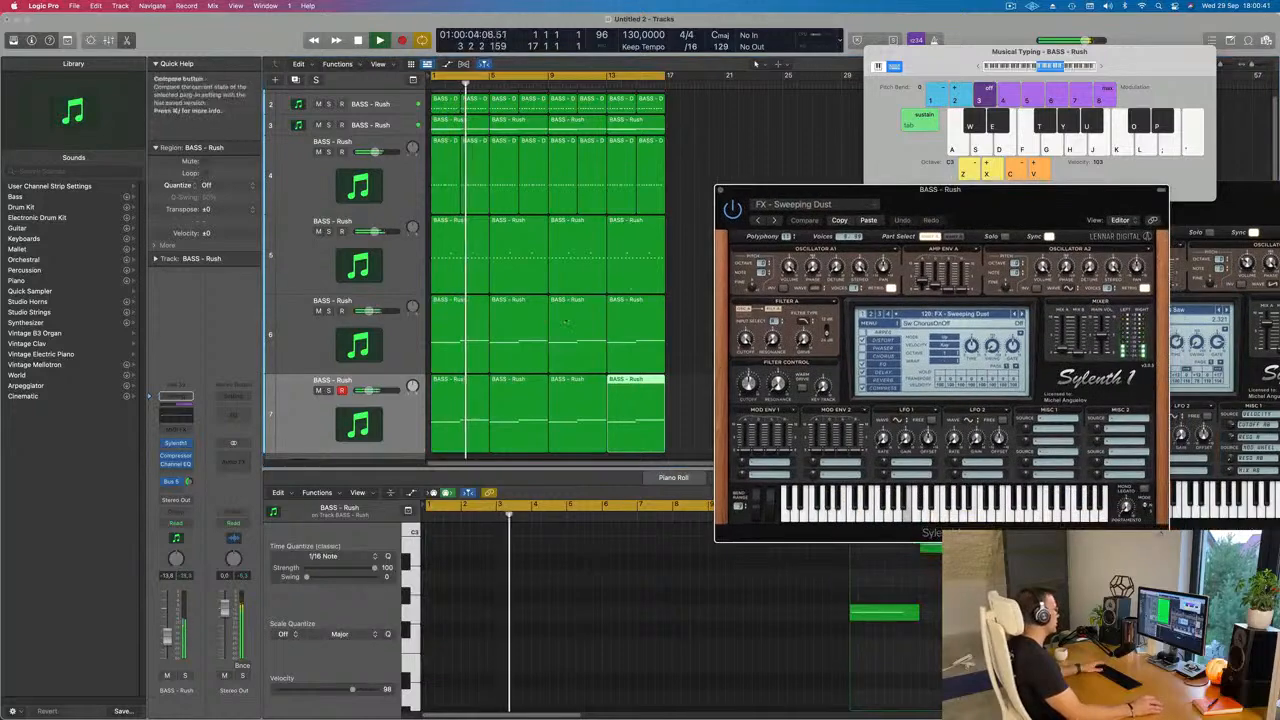
Step: Open track 7's Sylenth1, step the preset back from Sweeping Dust to FX - Strange Motion and set the track volume to -12.2 dB
click(300, 424)
key(Return)
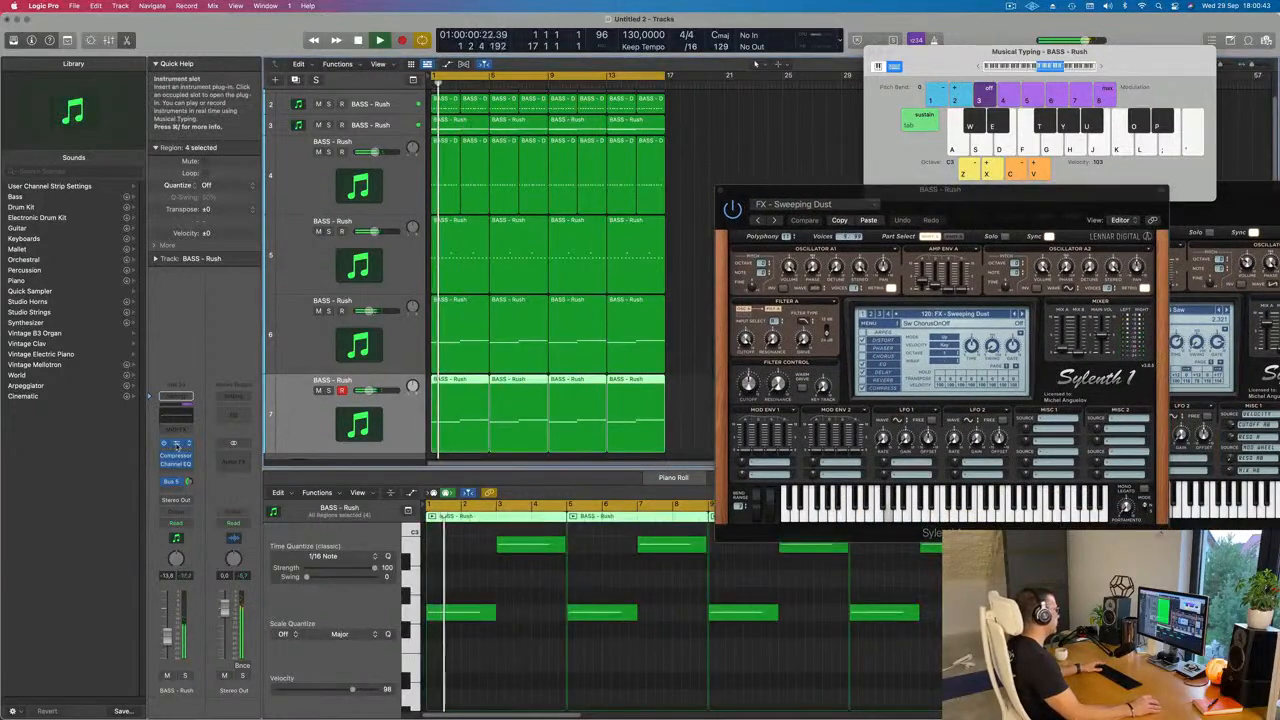
click(176, 444)
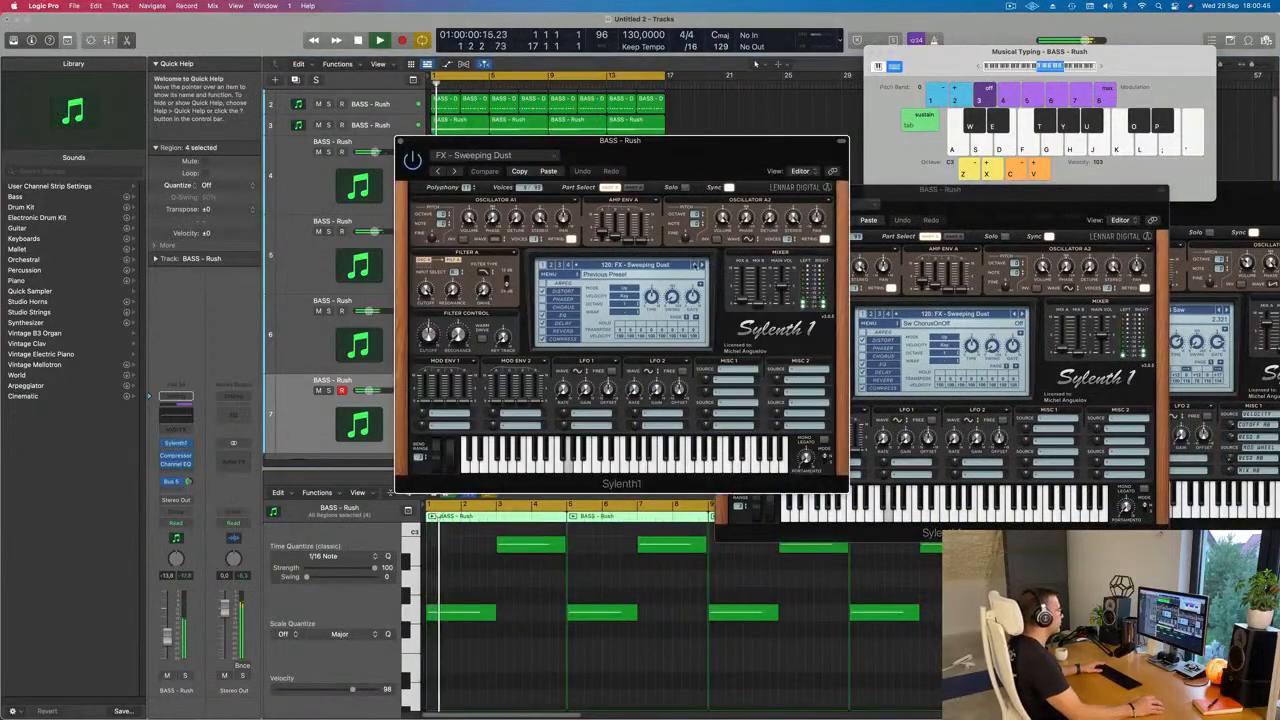
click(695, 265)
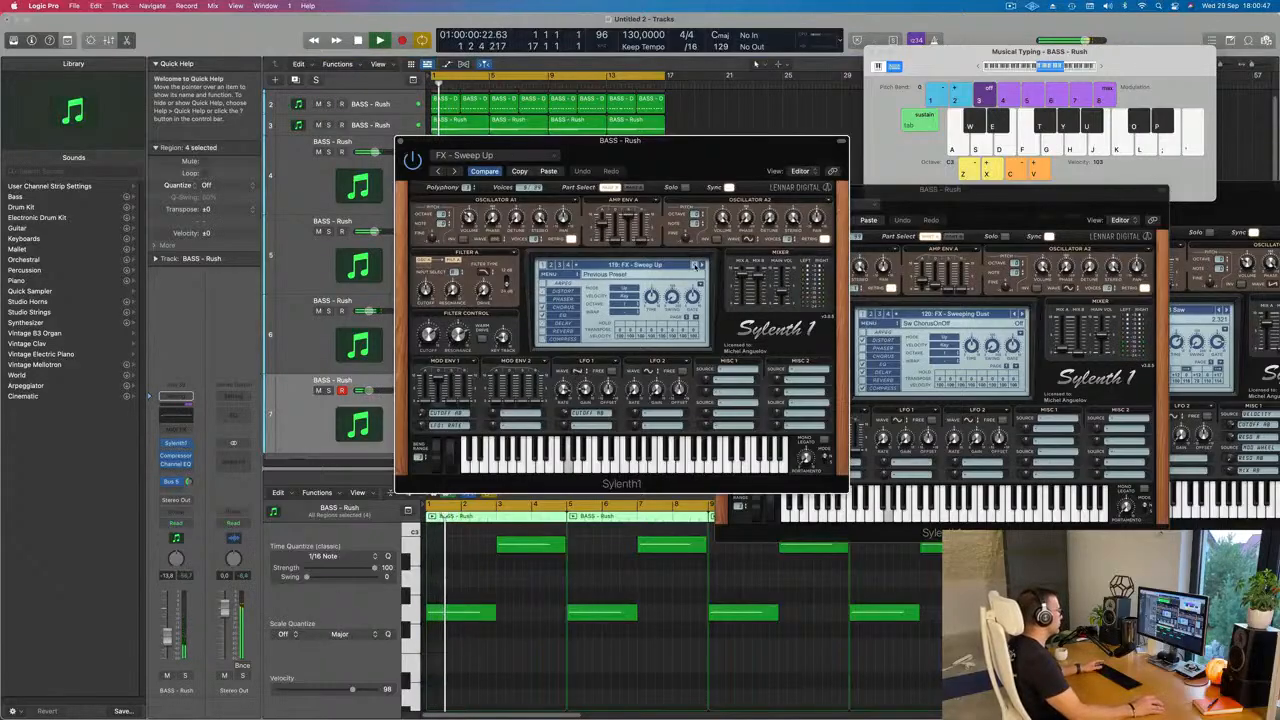
click(695, 265)
click(695, 265)
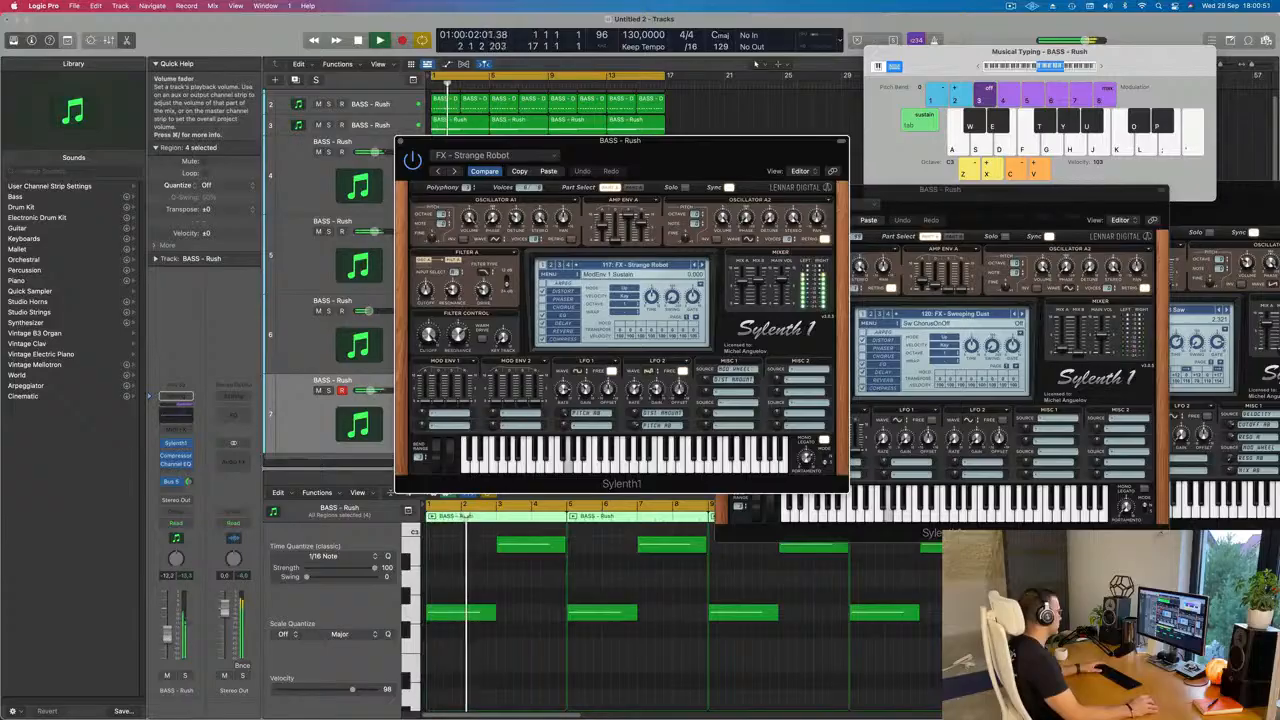
click(695, 265)
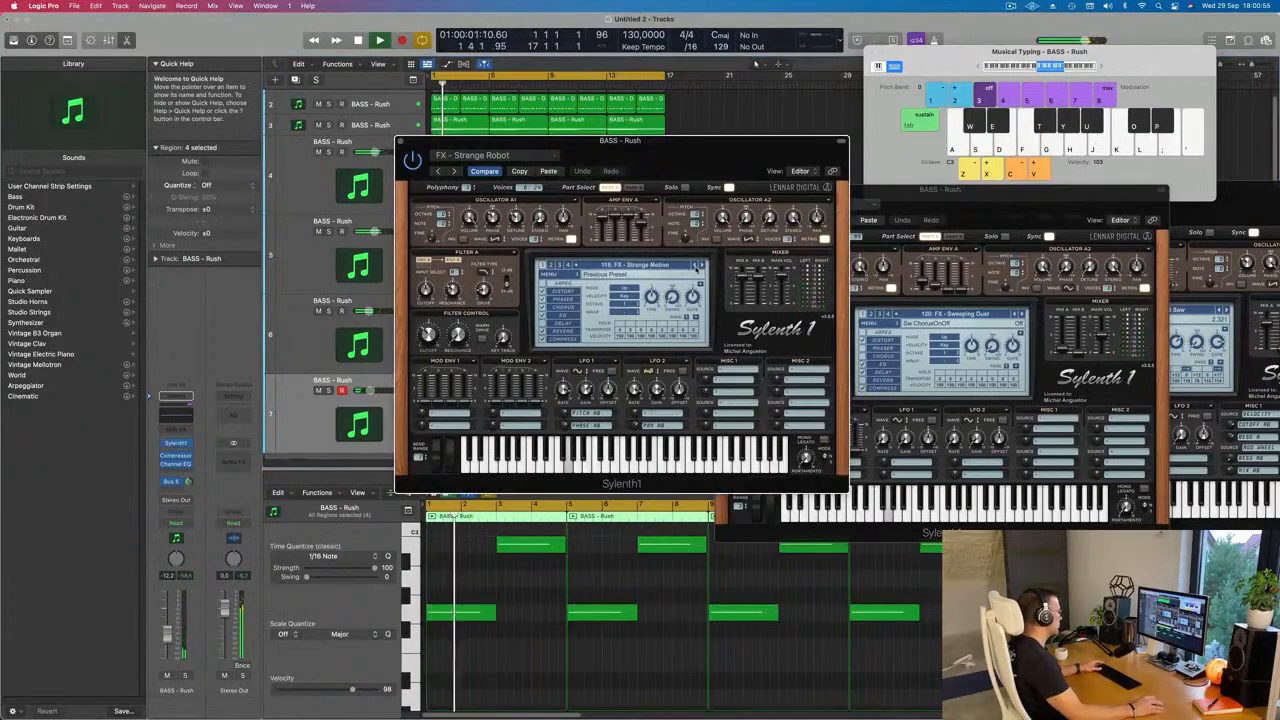
Step: Audition track 7's Sylenth1 FX presets against the loop, going back from FX - Space Echo to FX - Low Energy
click(696, 265)
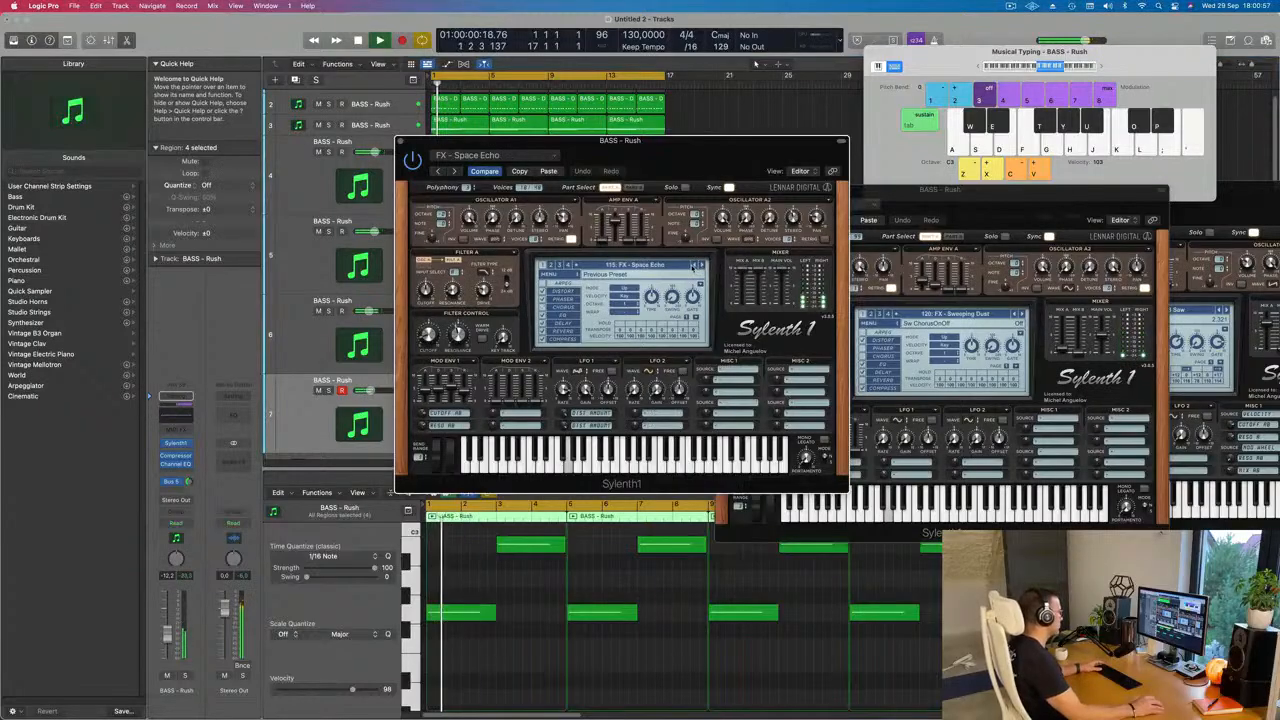
click(695, 265)
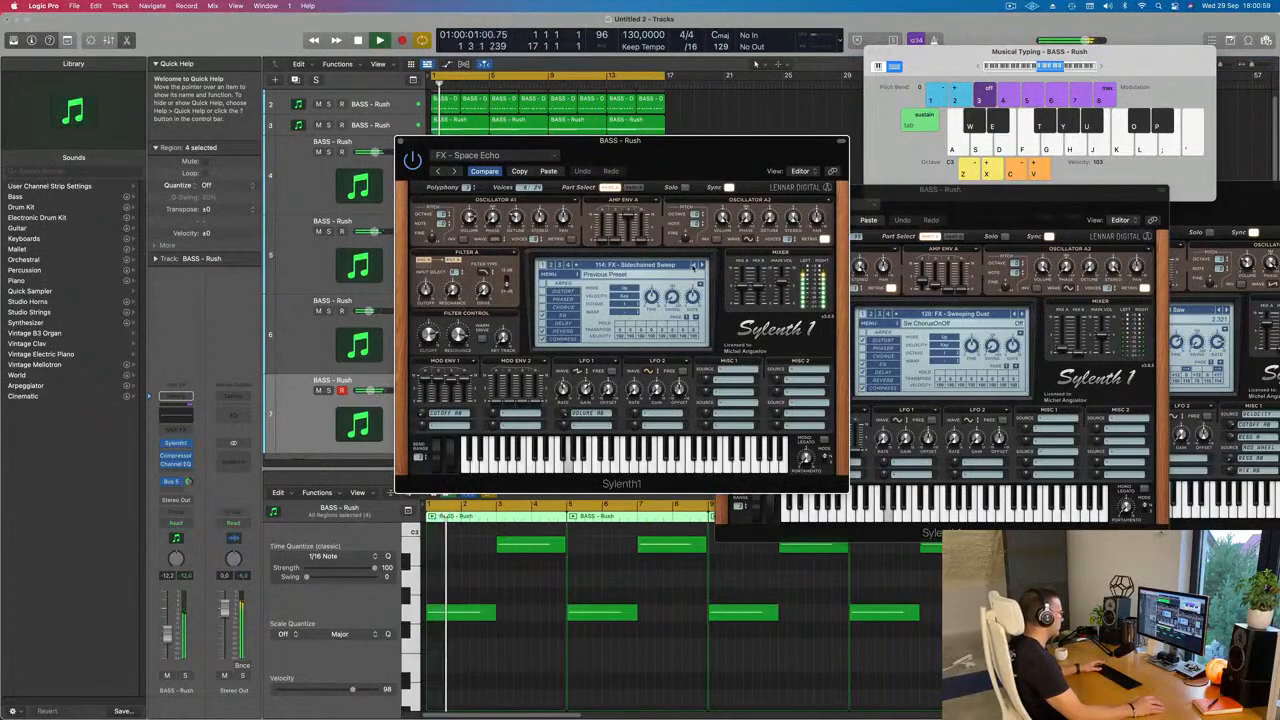
click(694, 265)
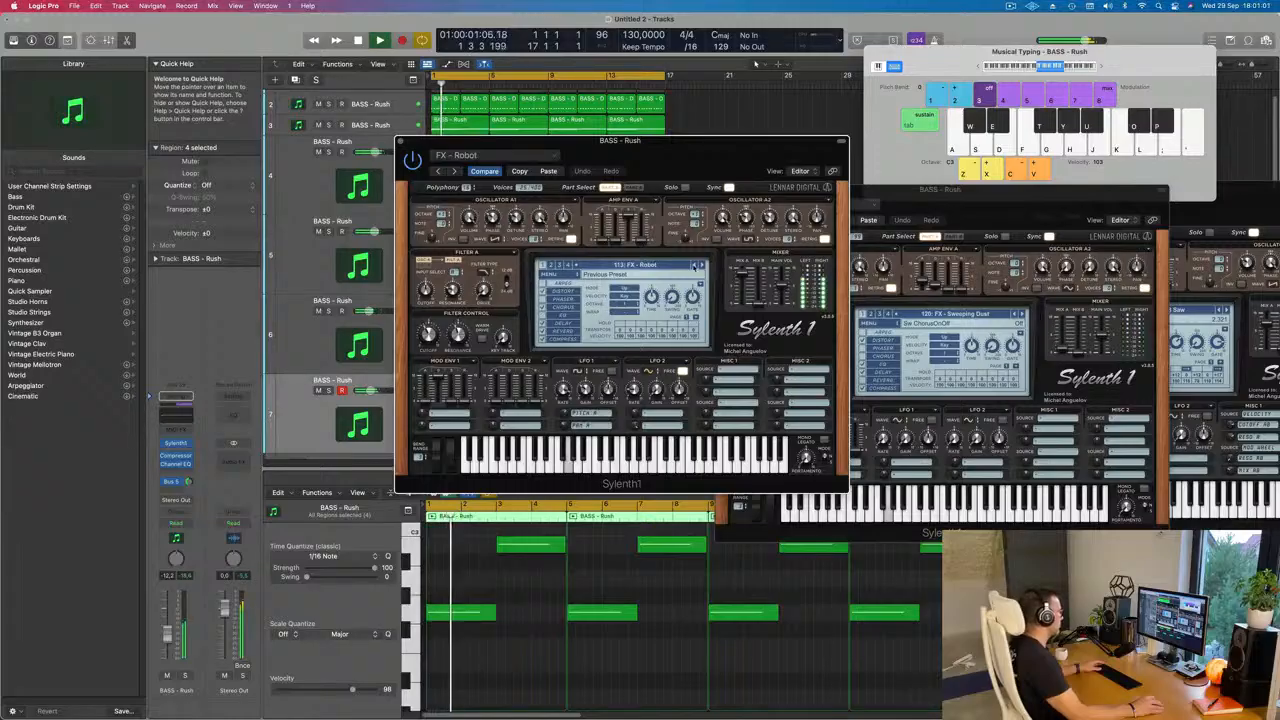
click(694, 265)
click(694, 265)
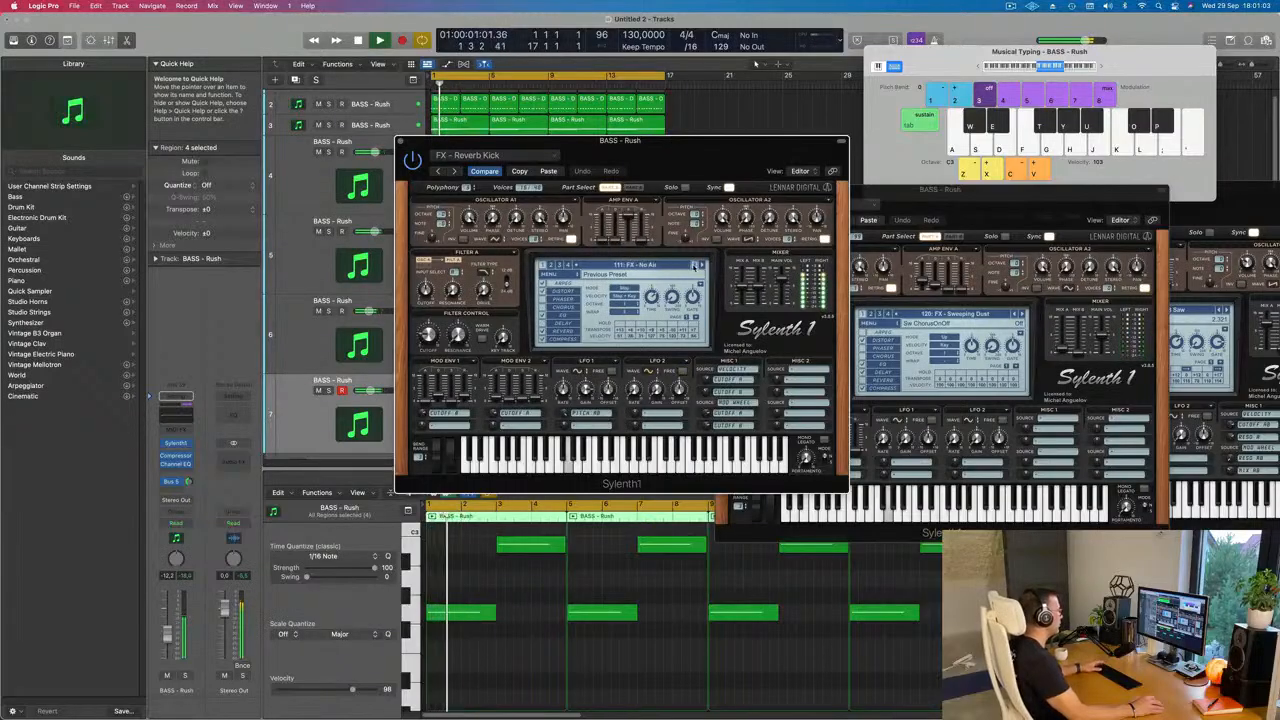
click(694, 265)
click(694, 265)
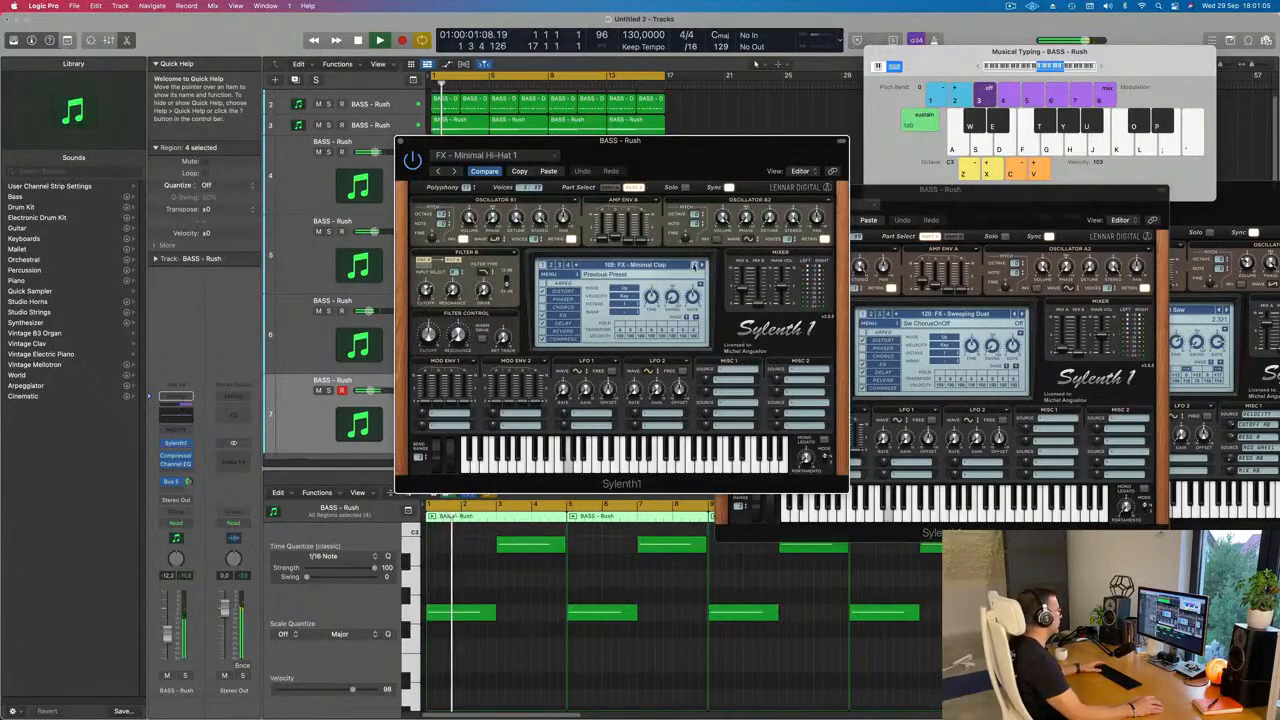
click(694, 265)
click(694, 265)
click(694, 265)
click(694, 265)
key(space)
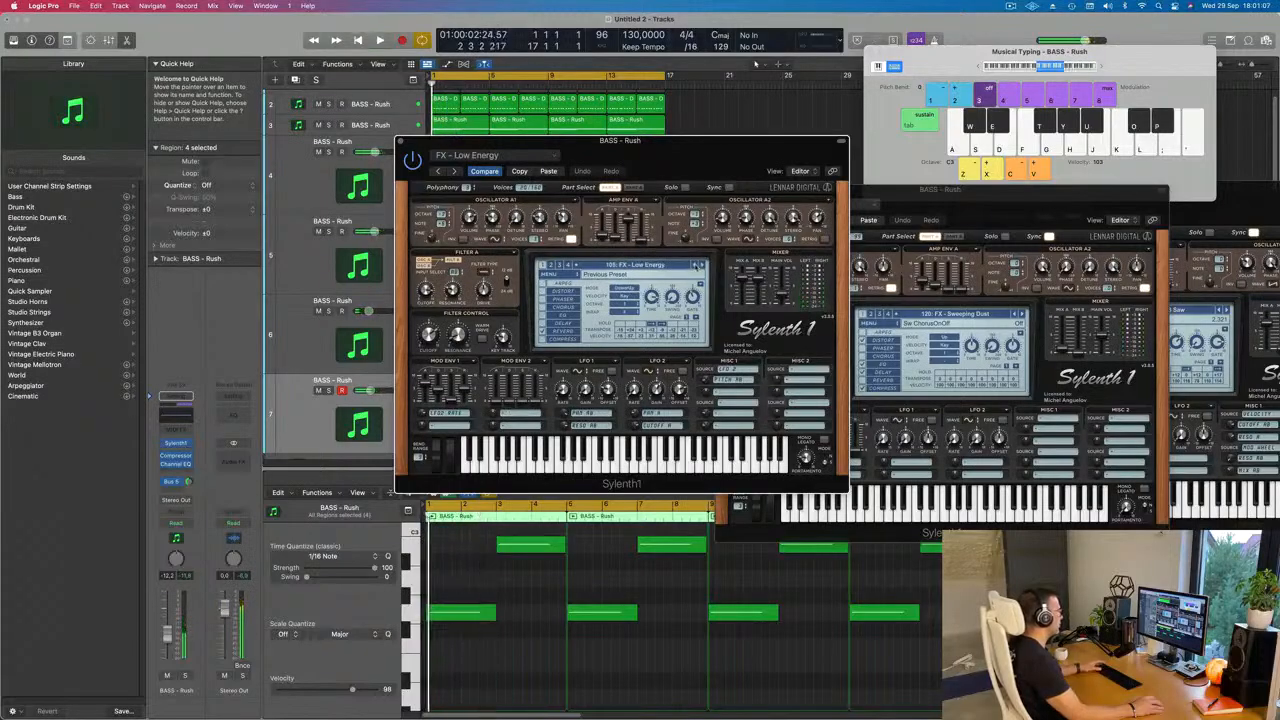
key(space)
click(702, 265)
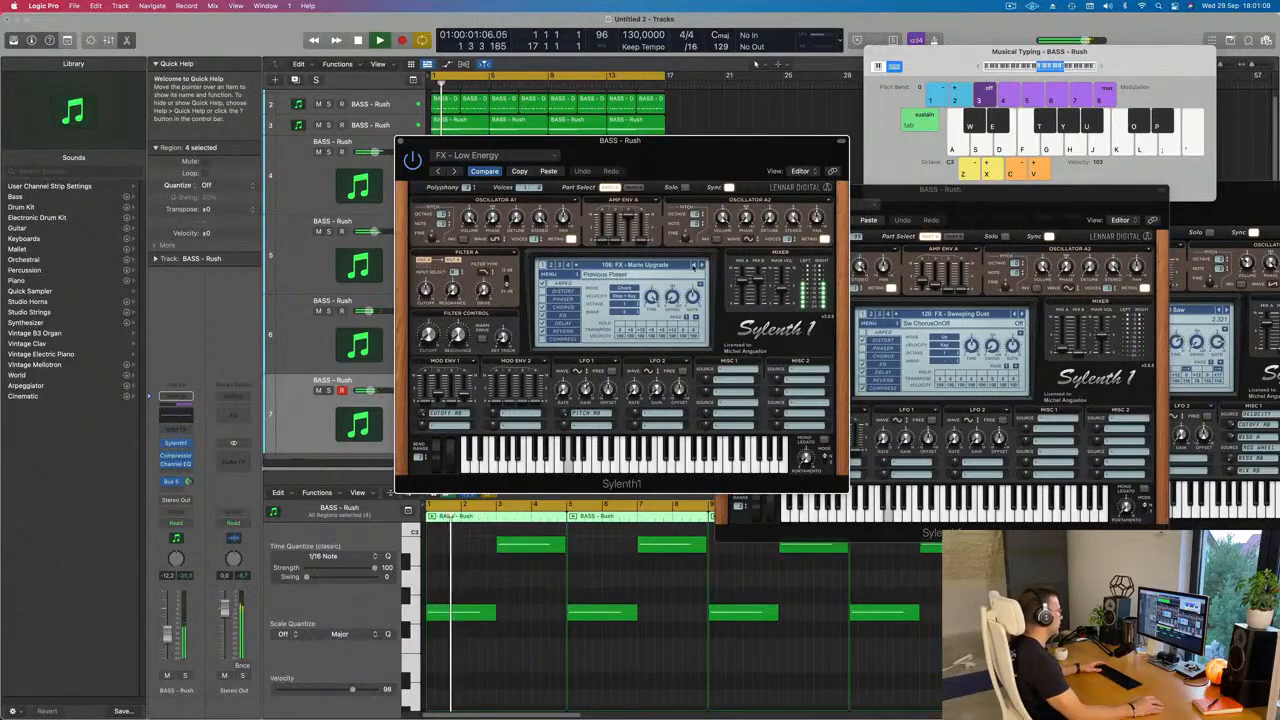
Step: Continue auditioning earlier FX presets on track 7, through the kicks and Helicopter Sweep back to FX - Clap, restarting the loop
click(694, 265)
click(694, 265)
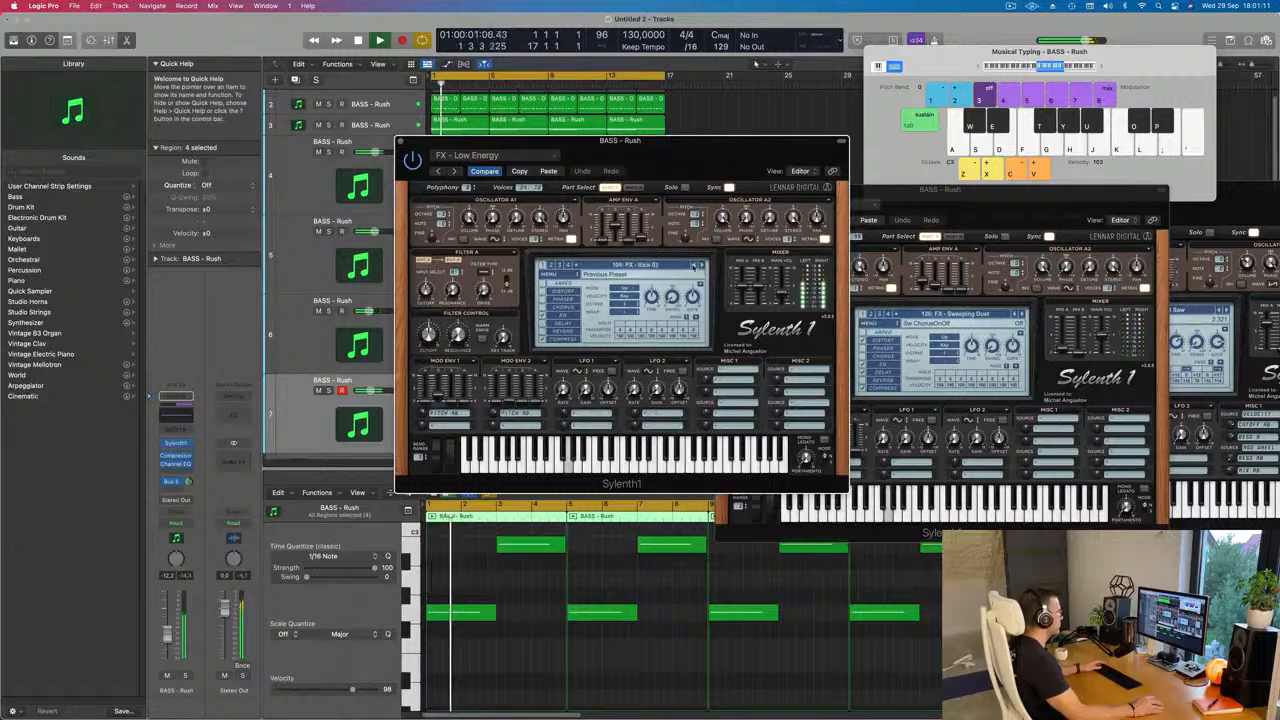
click(694, 265)
click(694, 265)
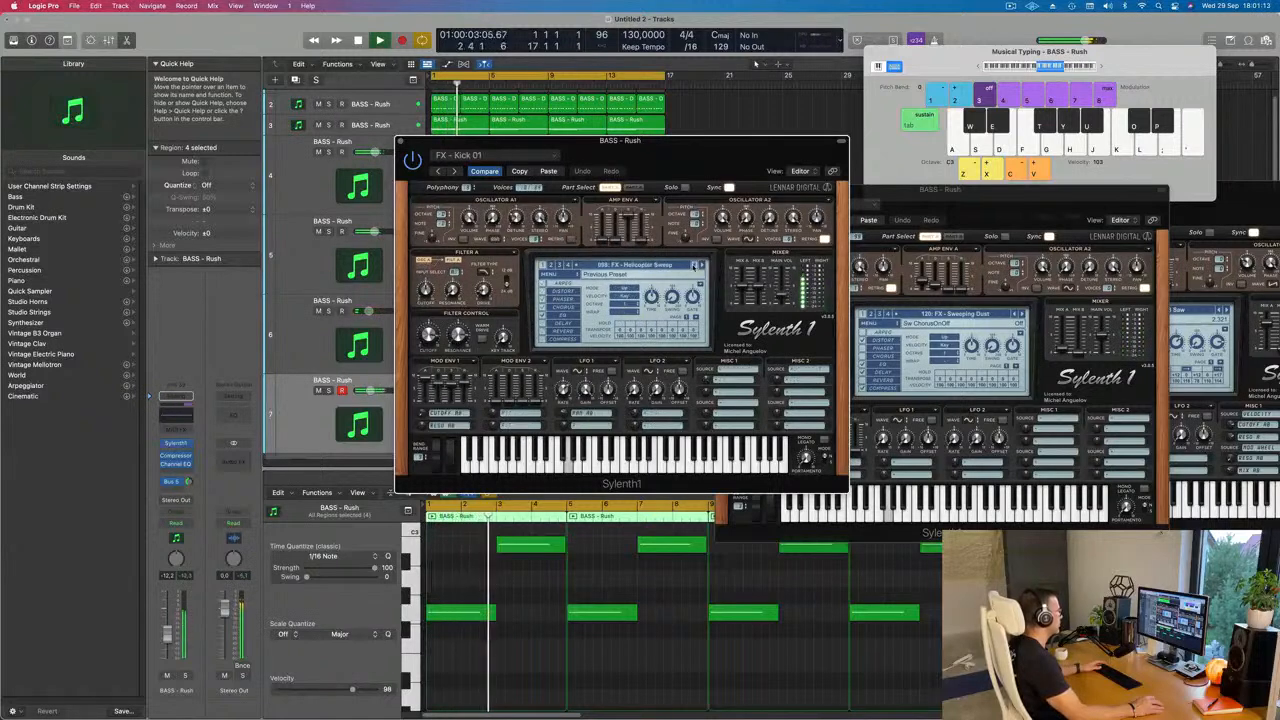
click(694, 265)
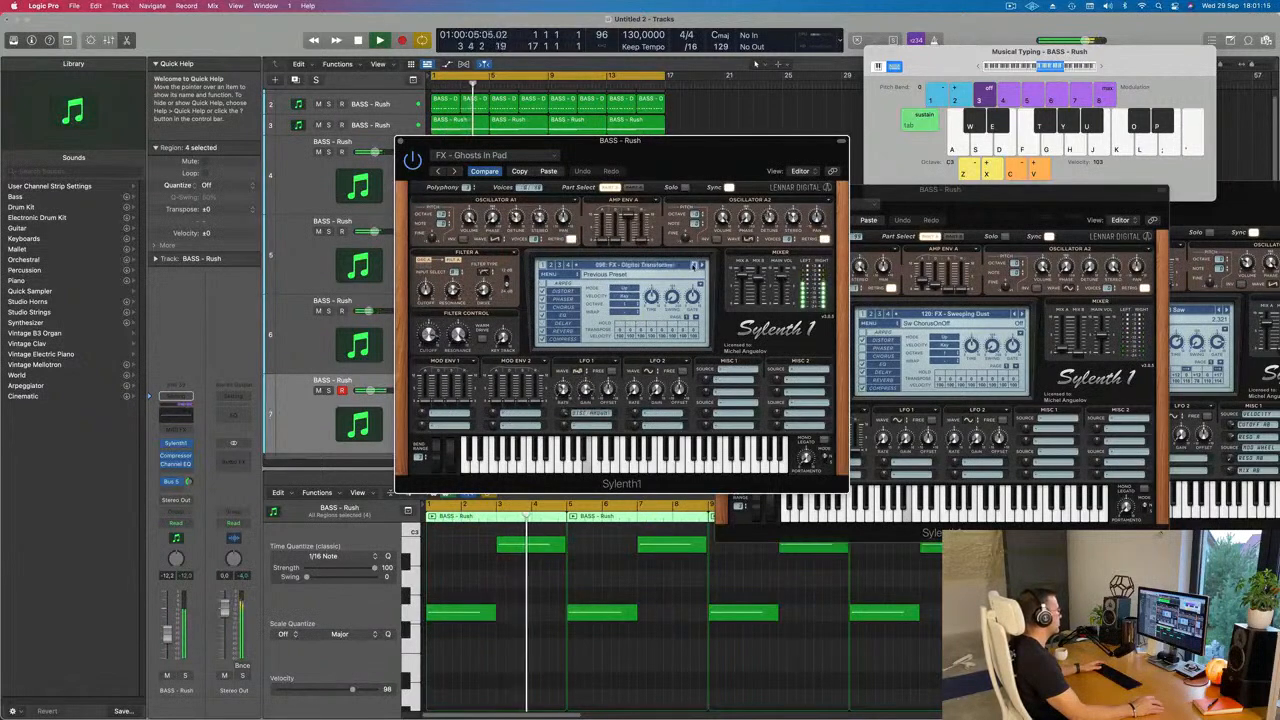
click(694, 265)
key(Return)
click(694, 265)
click(694, 265)
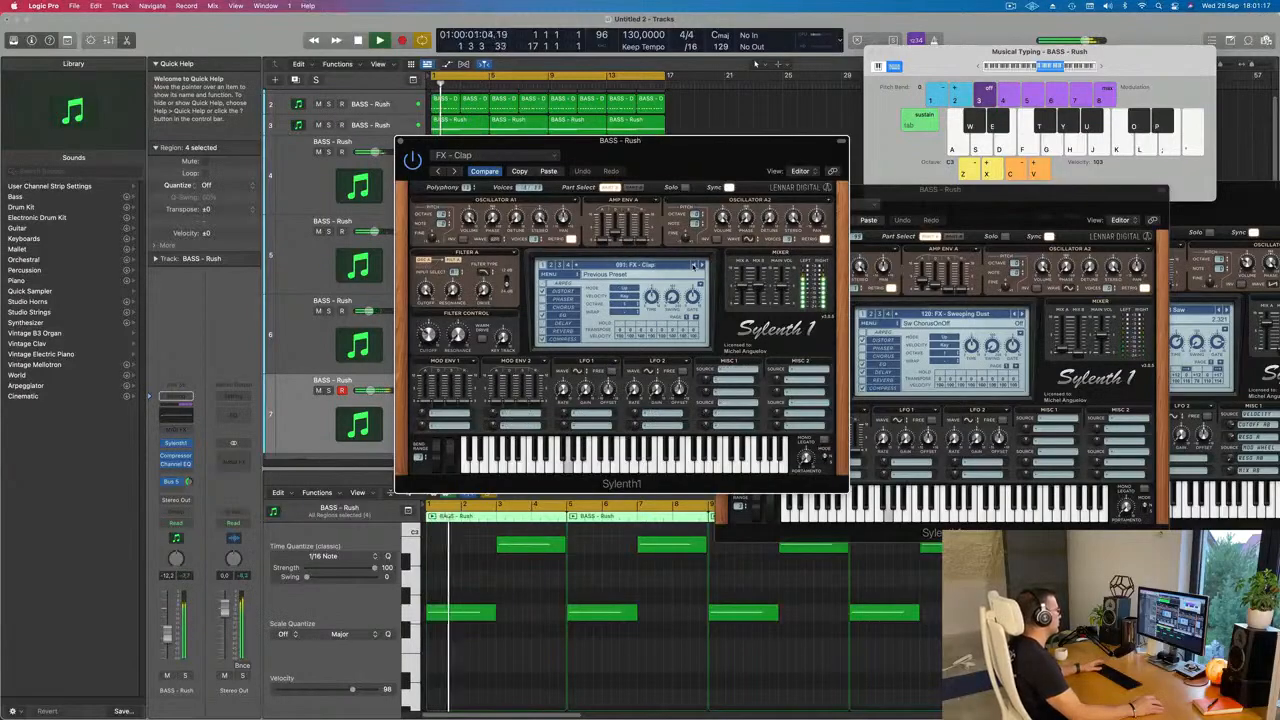
Step: Step back past FX - Alien Drone into the bass presets and load BASS - Wippenberg in track 7's Sylenth1
click(694, 265)
click(694, 265)
click(694, 265)
click(694, 265)
click(694, 265)
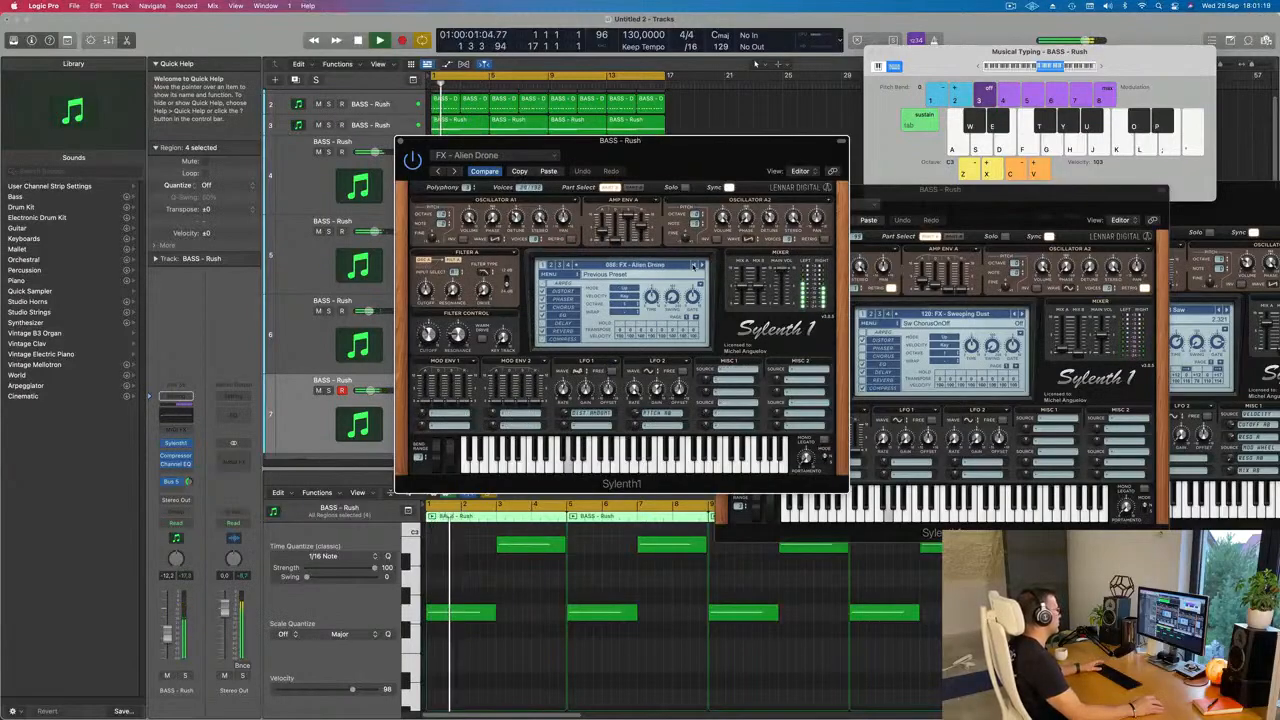
click(694, 265)
click(694, 265)
click(694, 265)
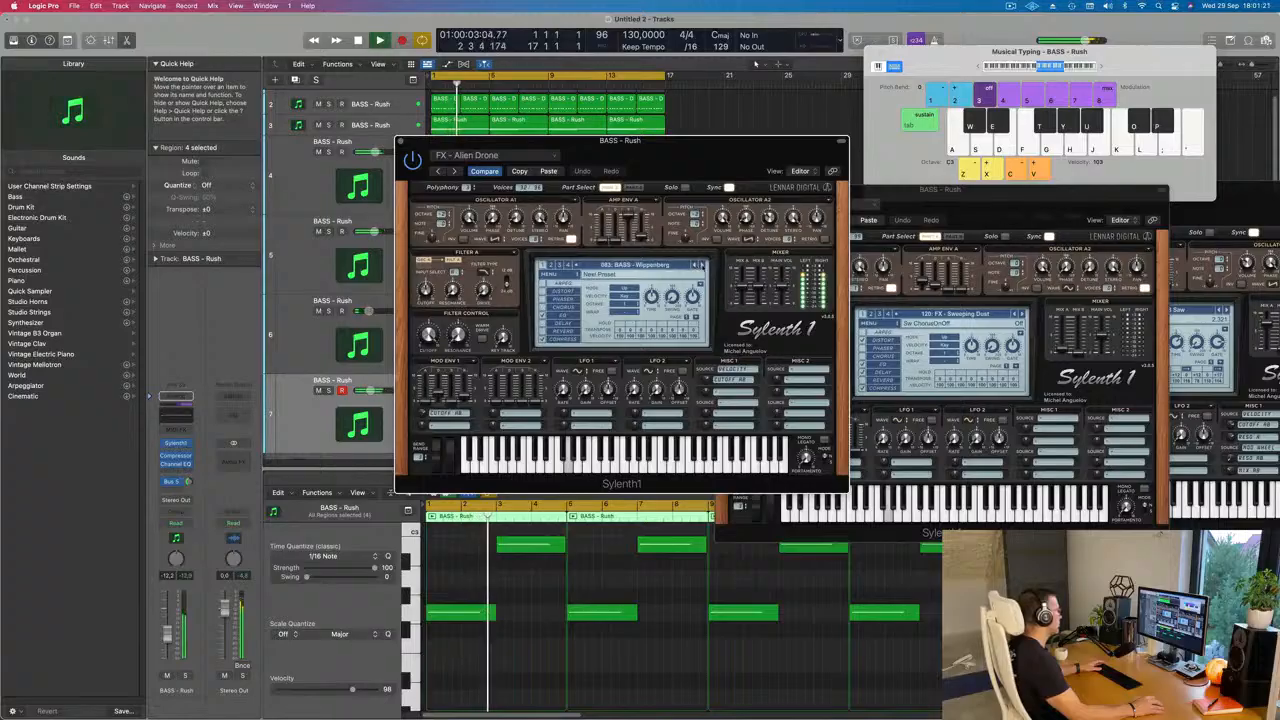
click(701, 265)
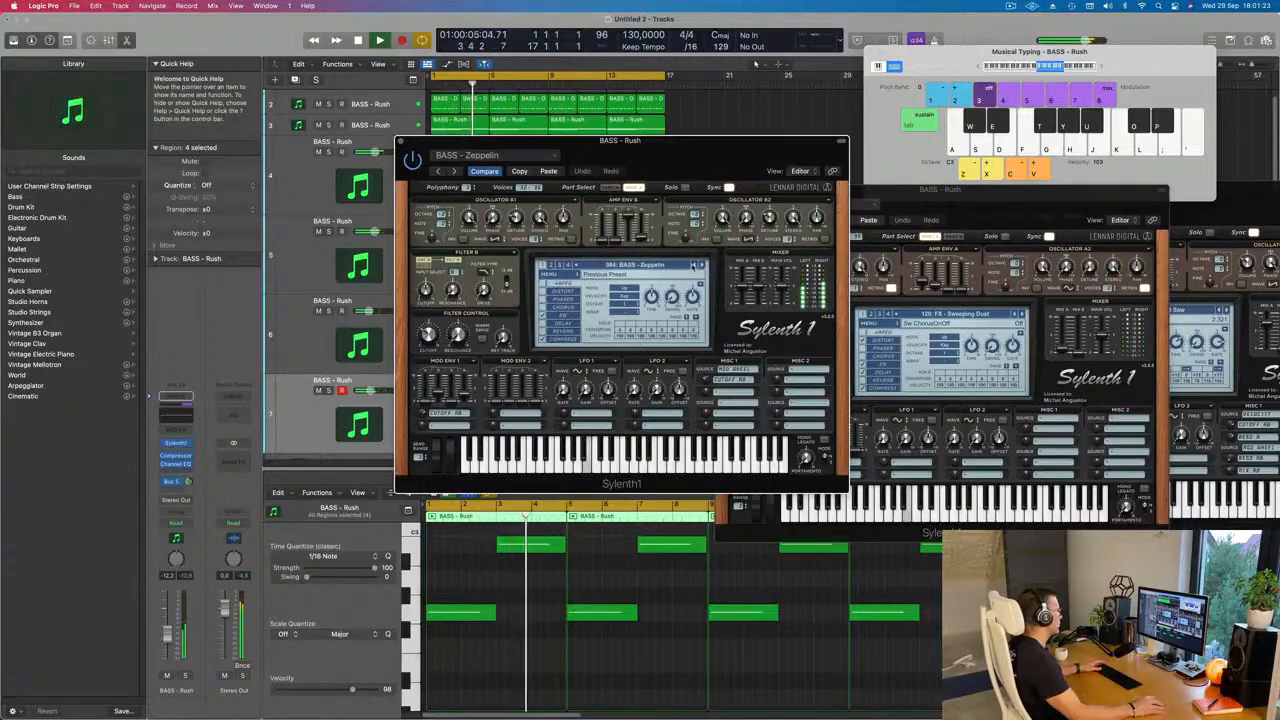
click(694, 265)
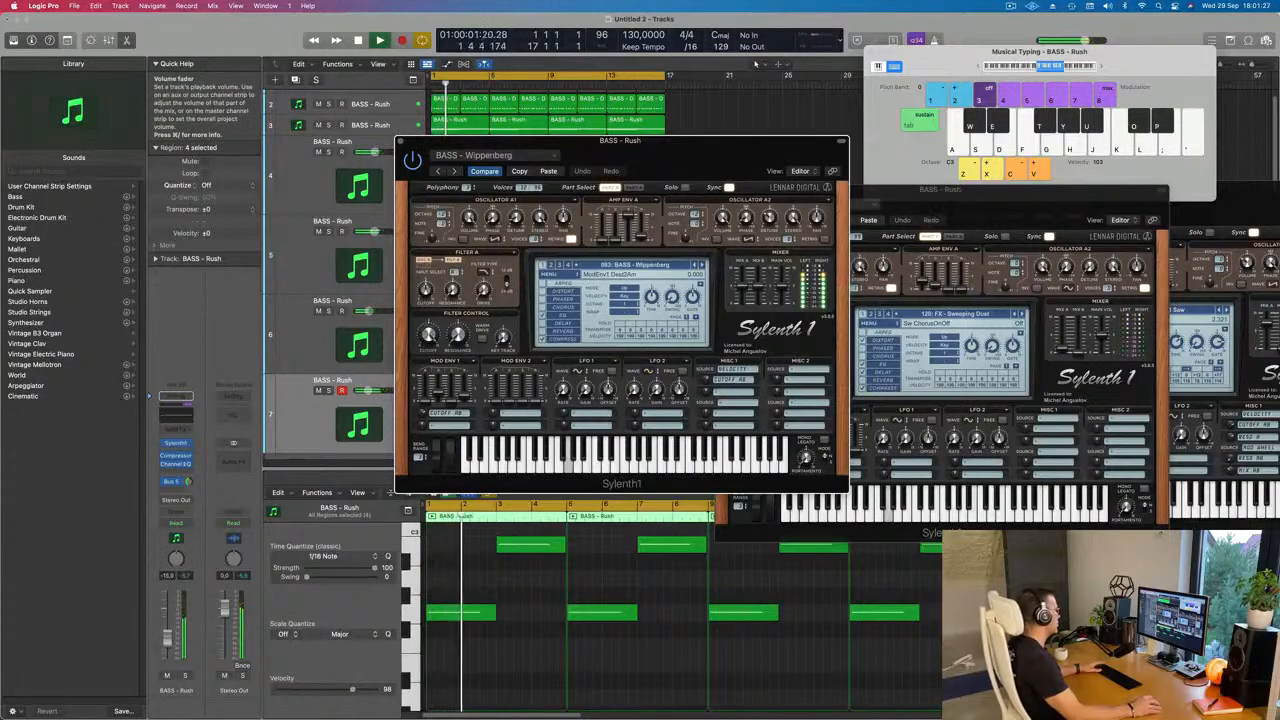
Step: Set track 7's volume to -12.6 dB and show its Bus 5 aux channel strip
click(169, 641)
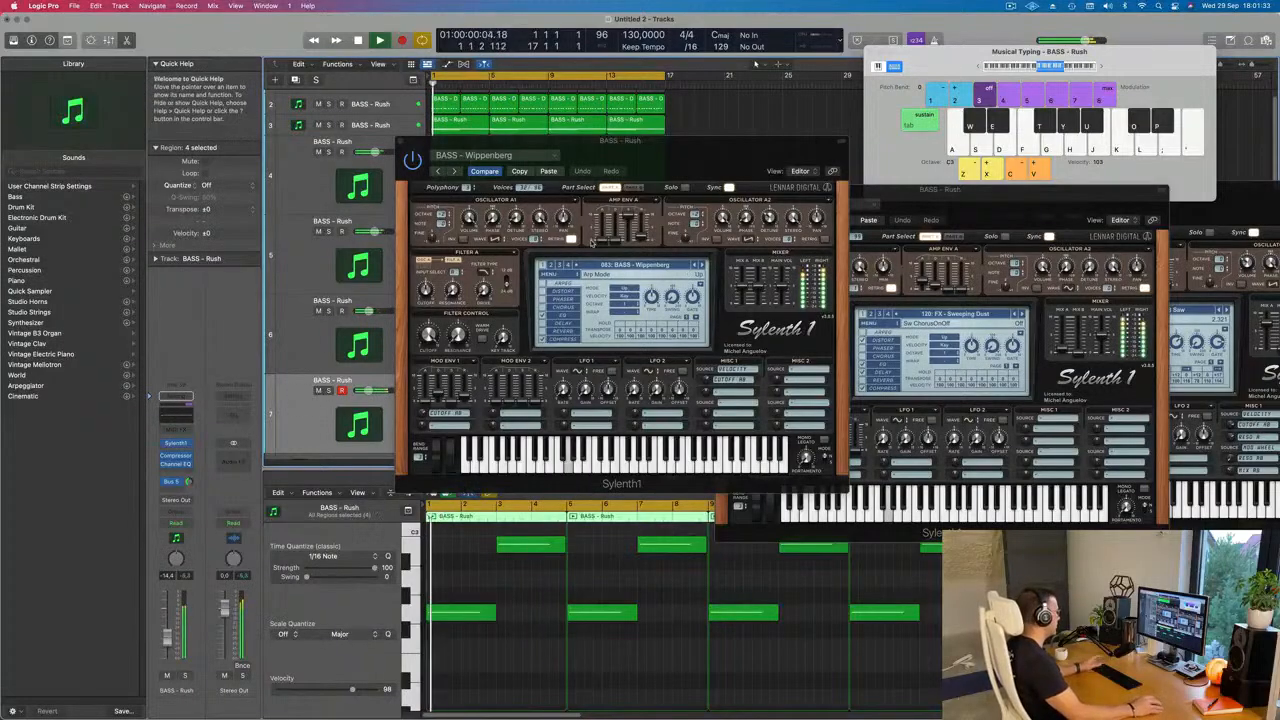
click(173, 482)
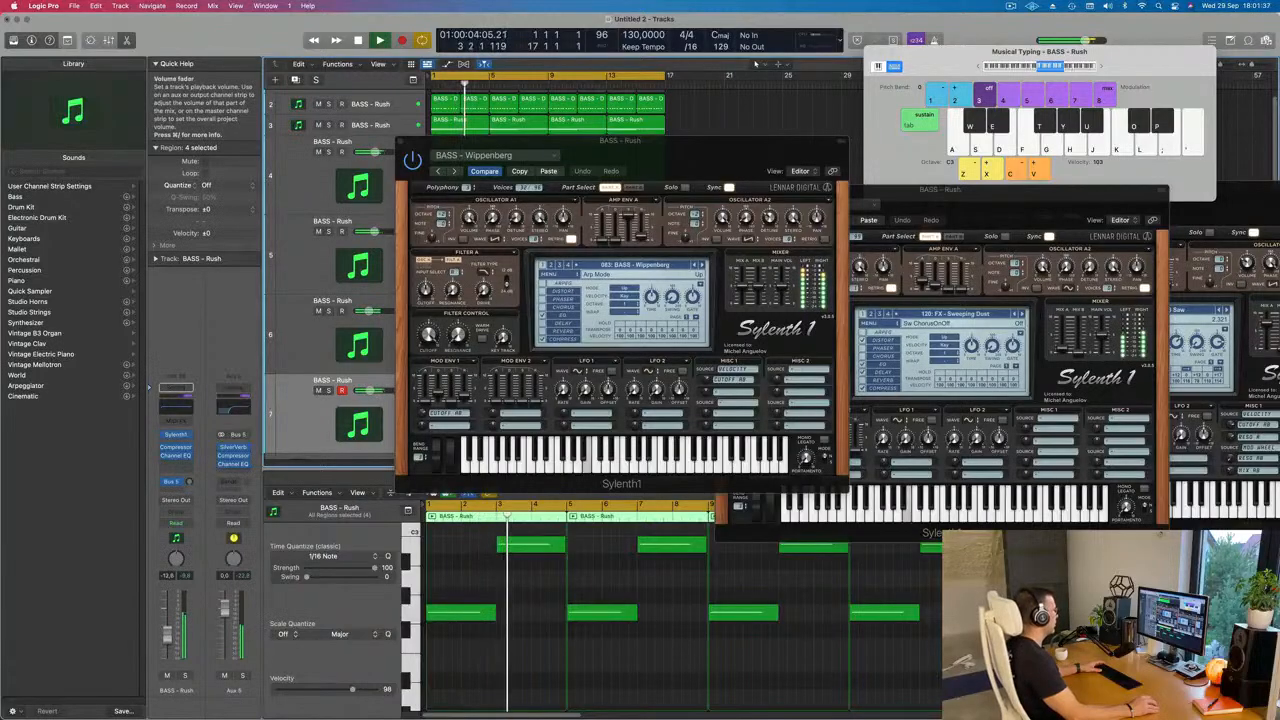
Step: Move the synth window clear of the track headers and try a different filter cutoff on the Wippenberg bass while the loop restarts
drag(675, 171, 780, 206)
key(Return)
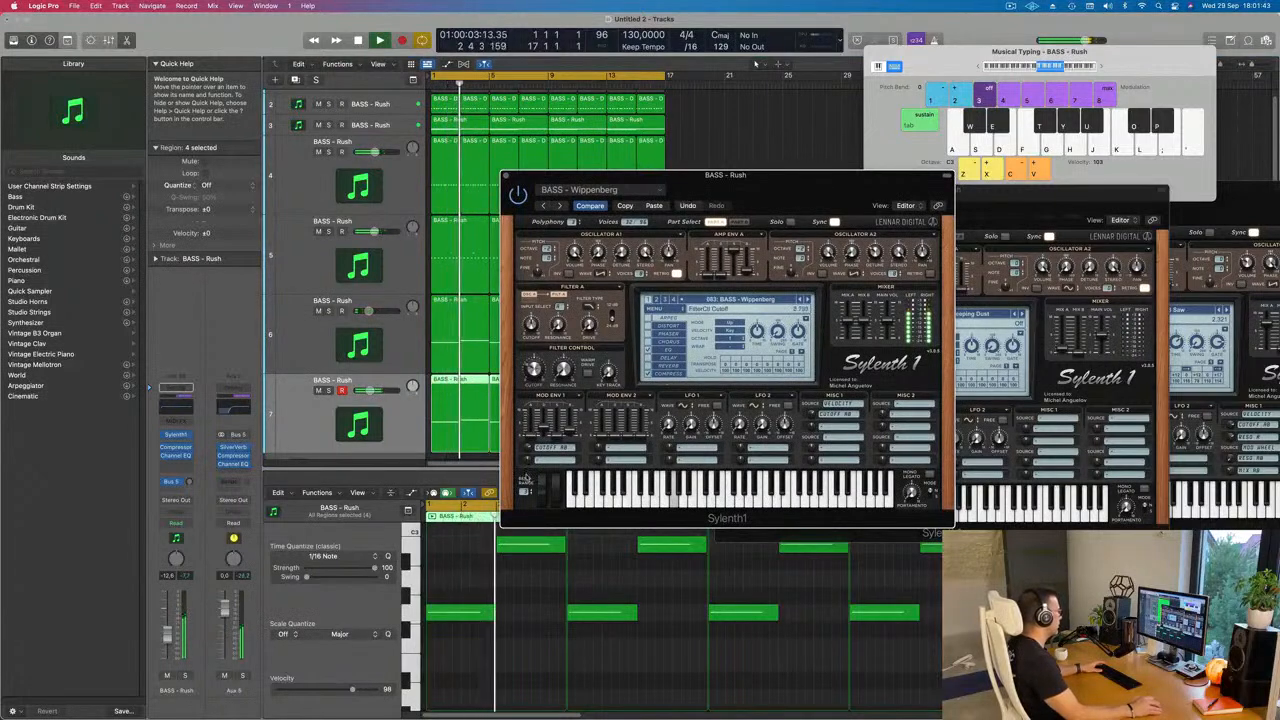
drag(535, 374, 546, 351)
key(Return)
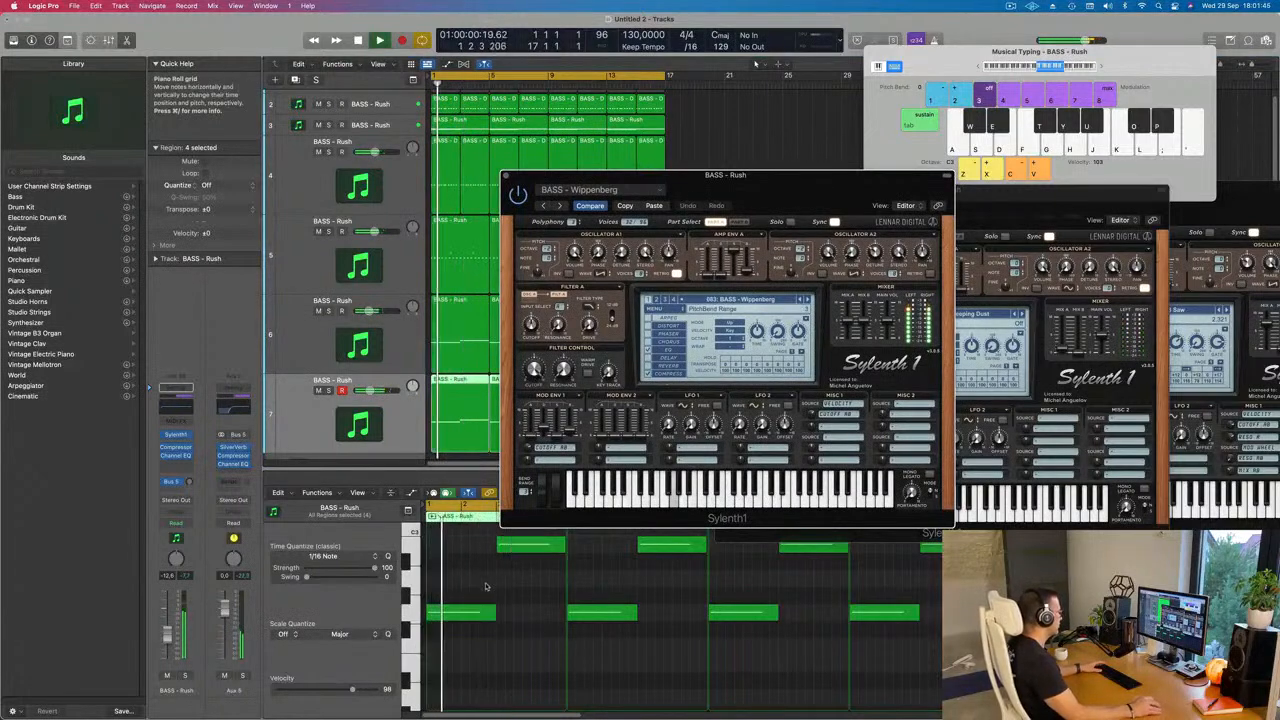
Step: Delete all notes in track 7's four regions, listen without them and undo the deletion
click(514, 630)
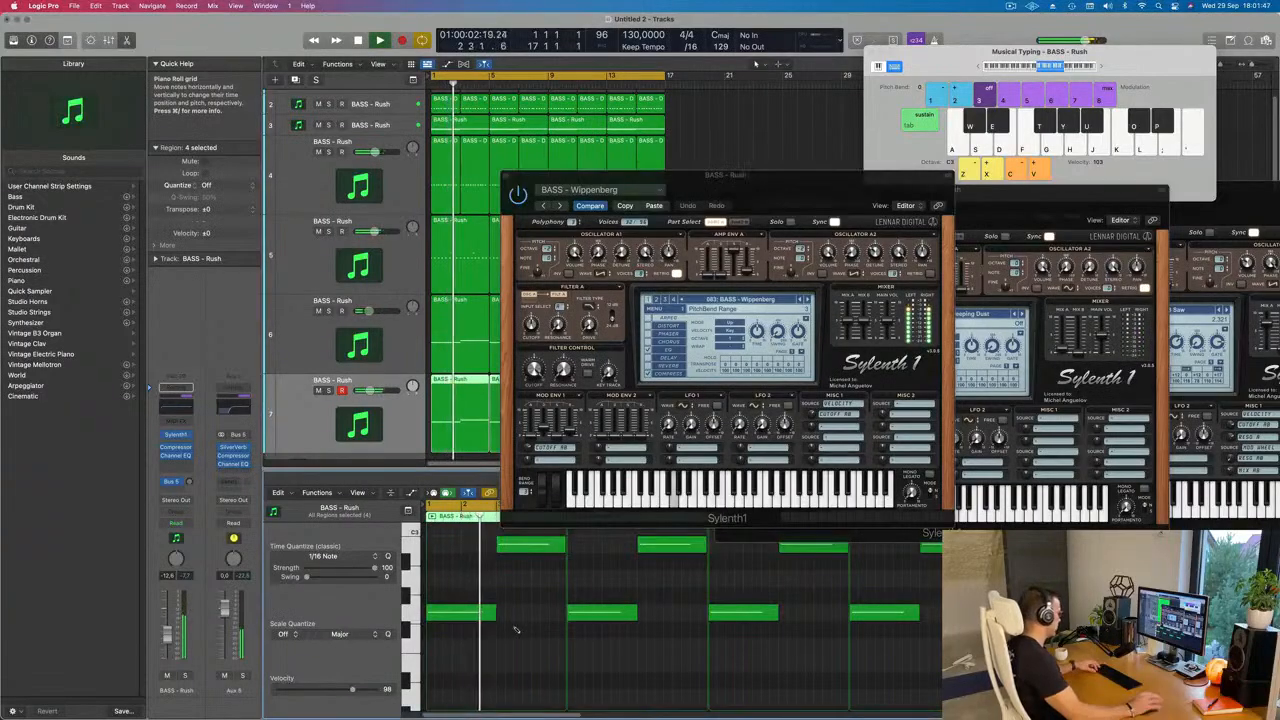
key(super+a)
key(Delete)
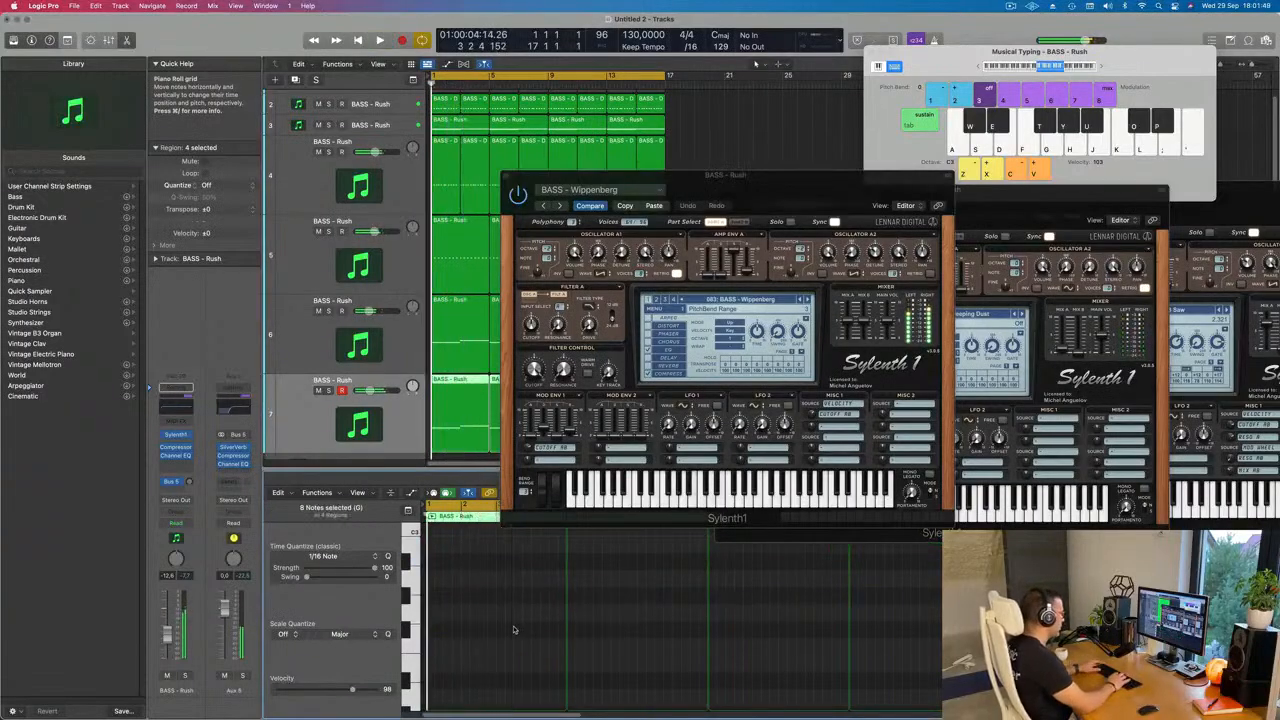
key(super+z)
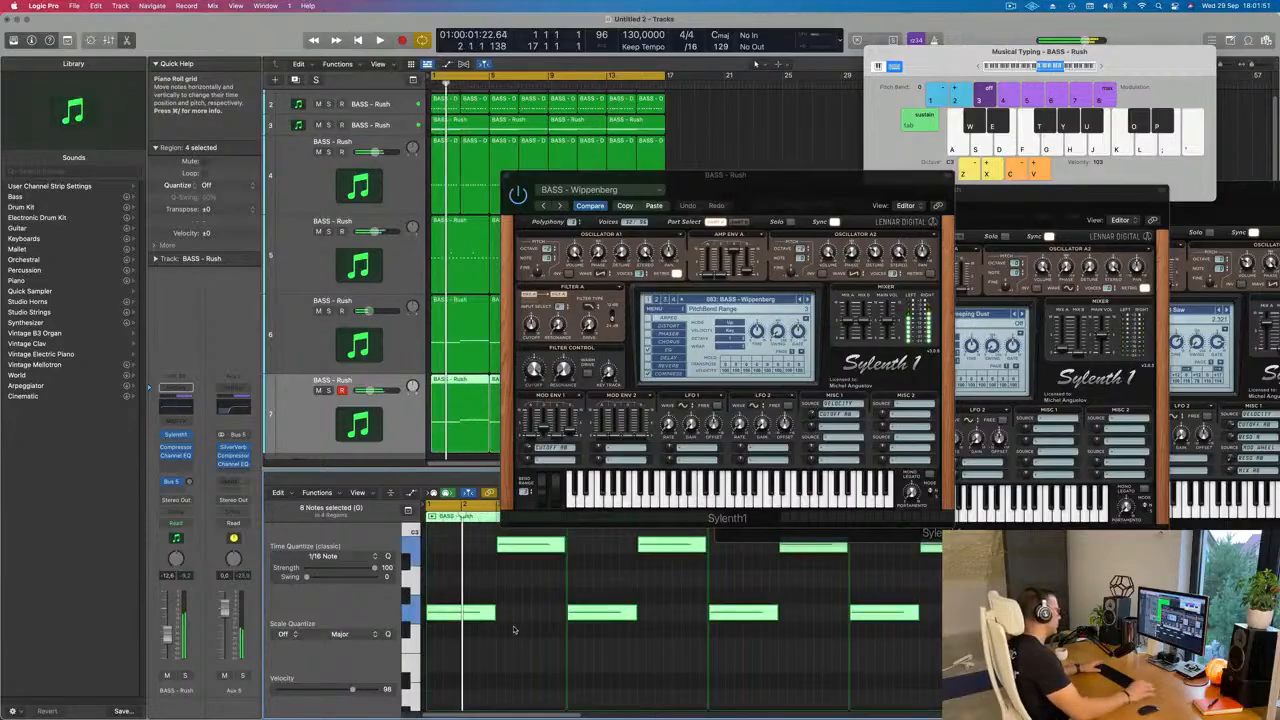
Step: Restart the loop and audition track 7's Sylenth1 bass presets backwards from Wippenberg to BASS - Sub Bass
drag(849, 193, 749, 178)
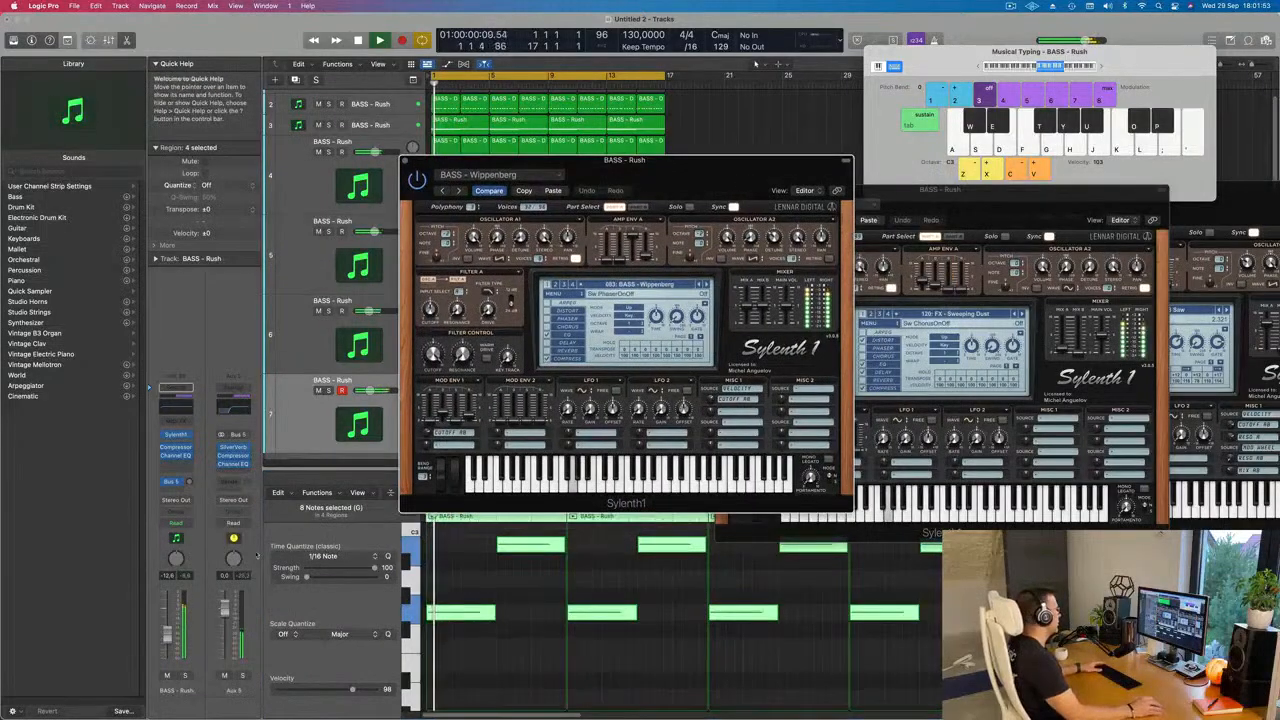
click(318, 602)
key(Return)
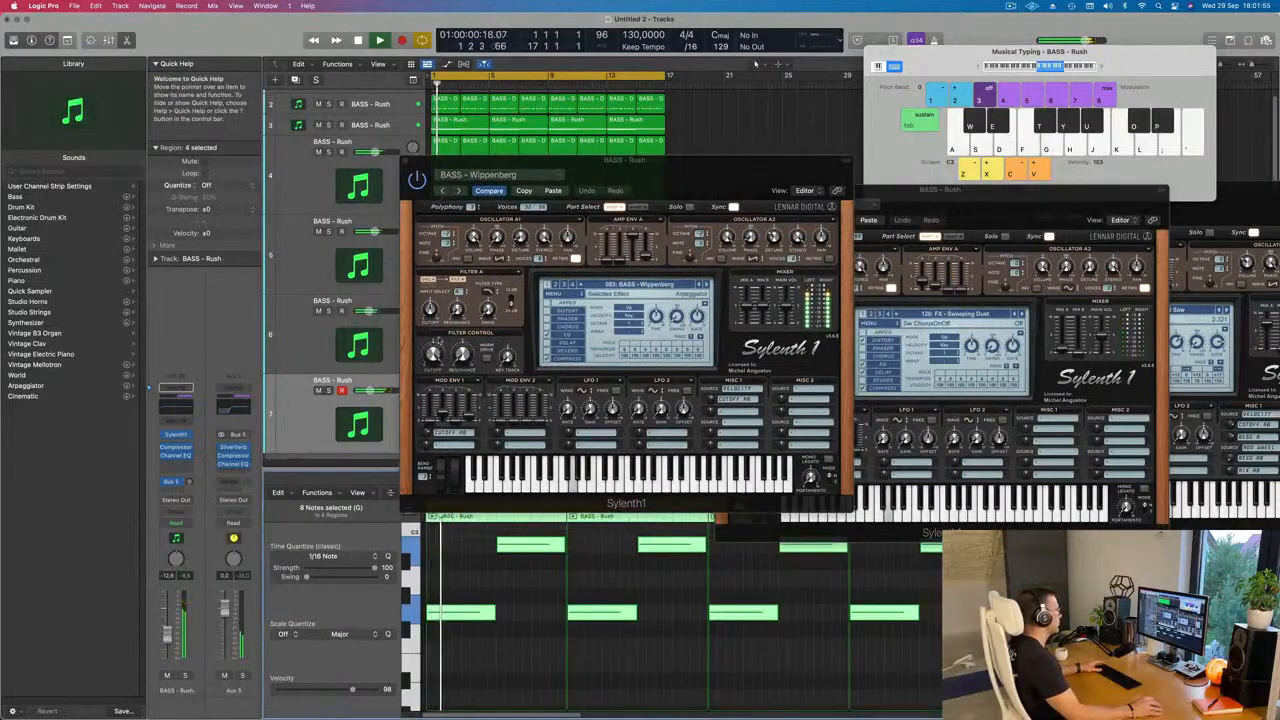
click(699, 285)
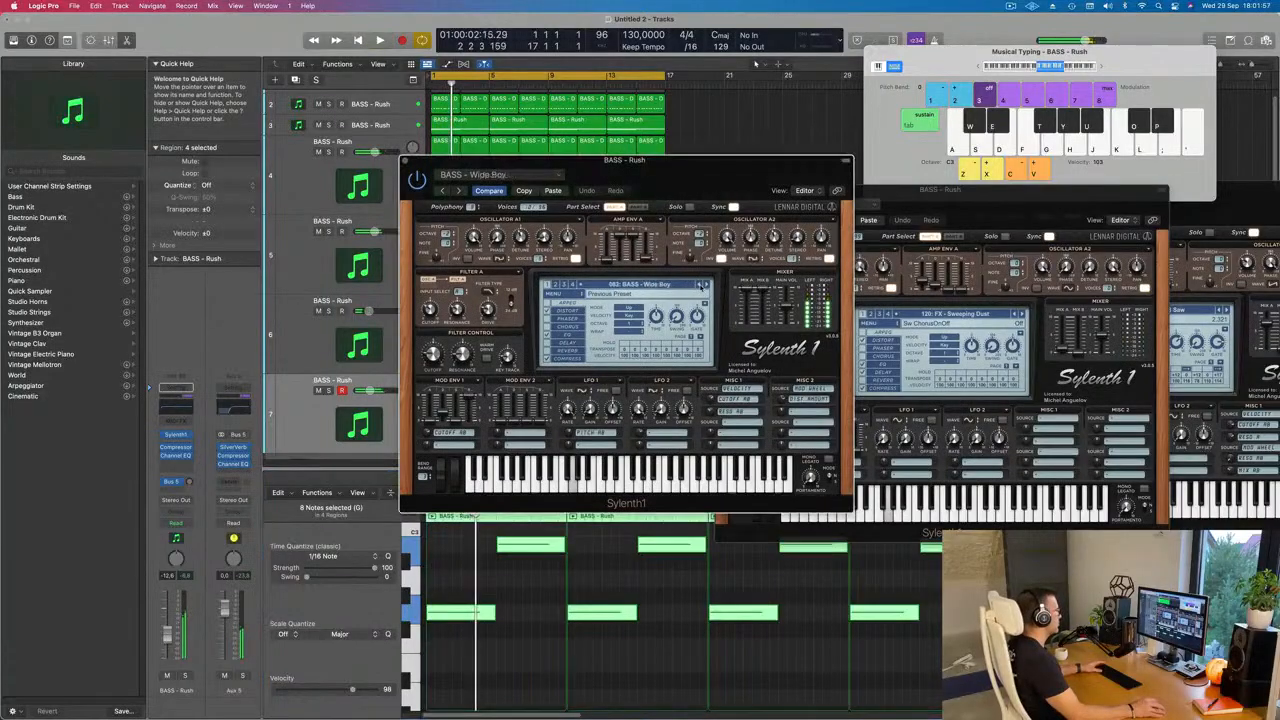
click(699, 285)
click(699, 285)
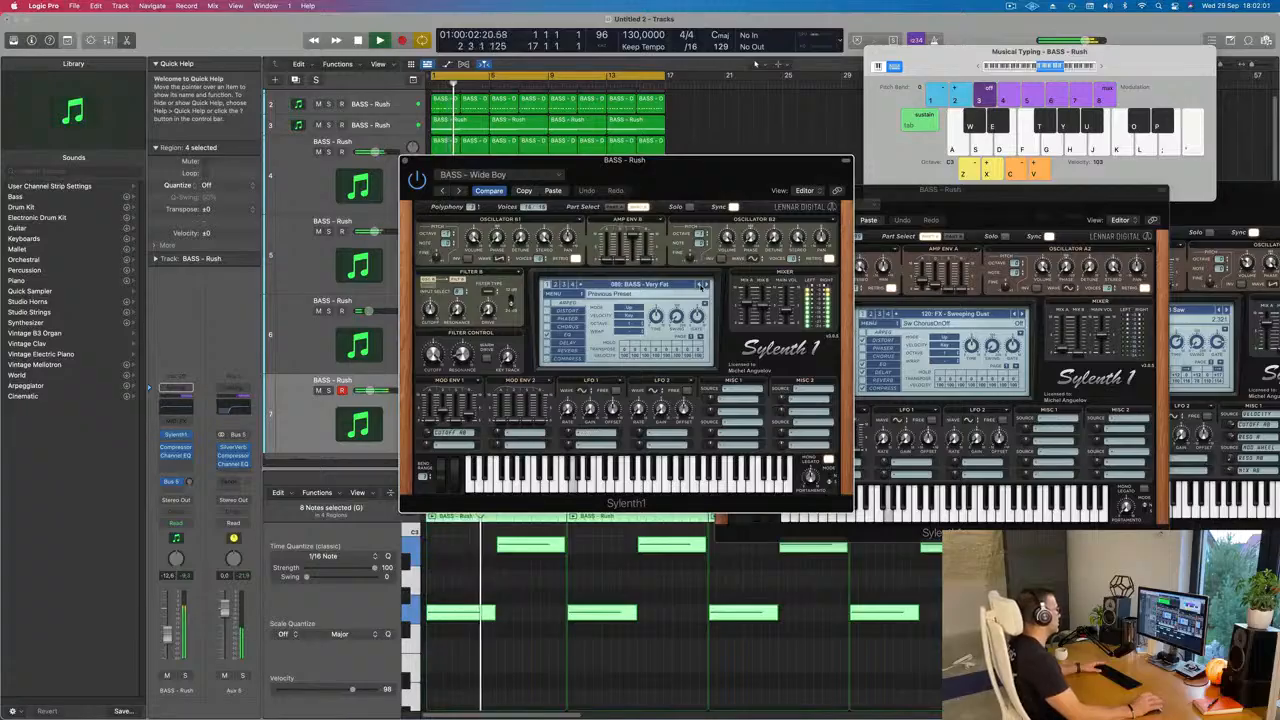
click(699, 285)
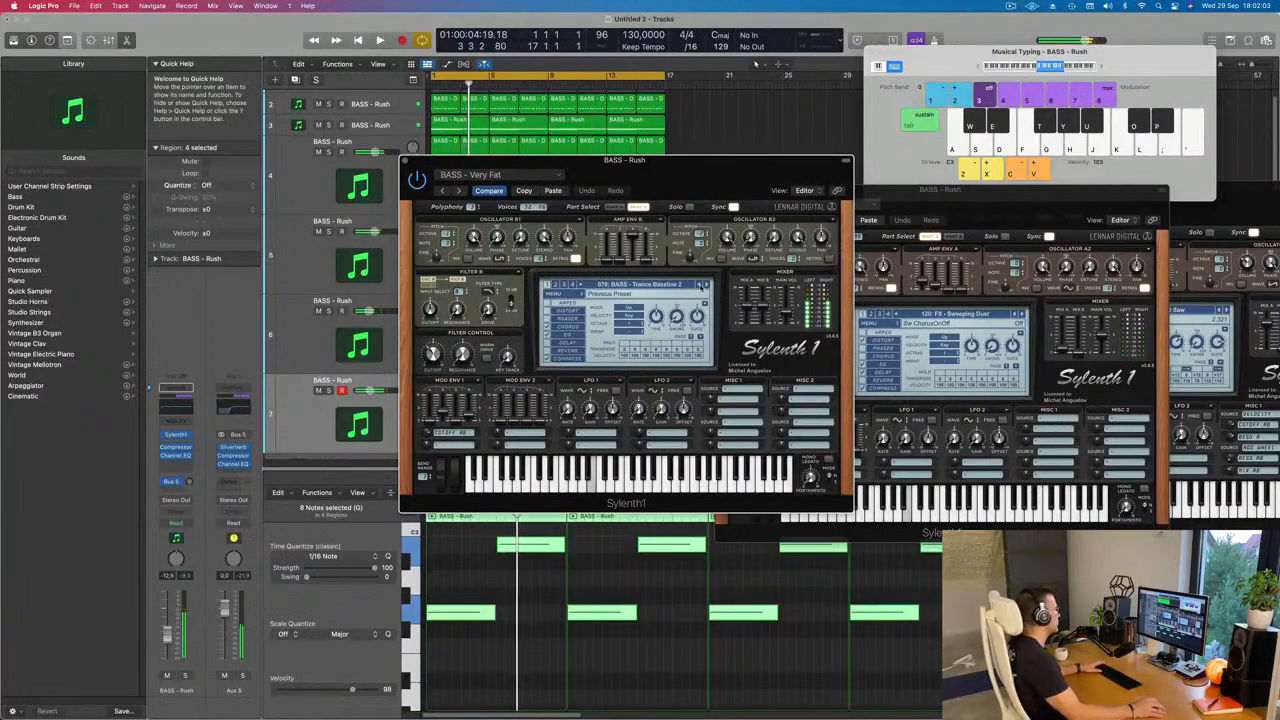
click(699, 285)
click(699, 285)
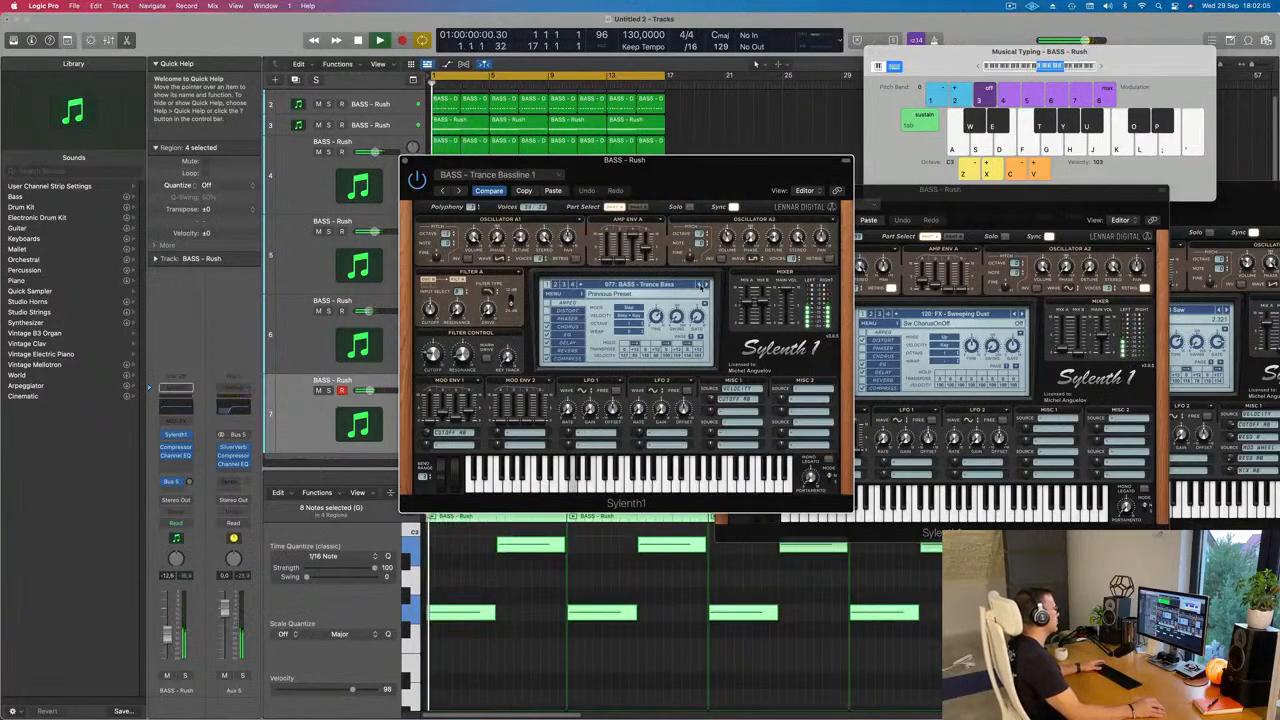
click(699, 285)
click(699, 285)
click(707, 285)
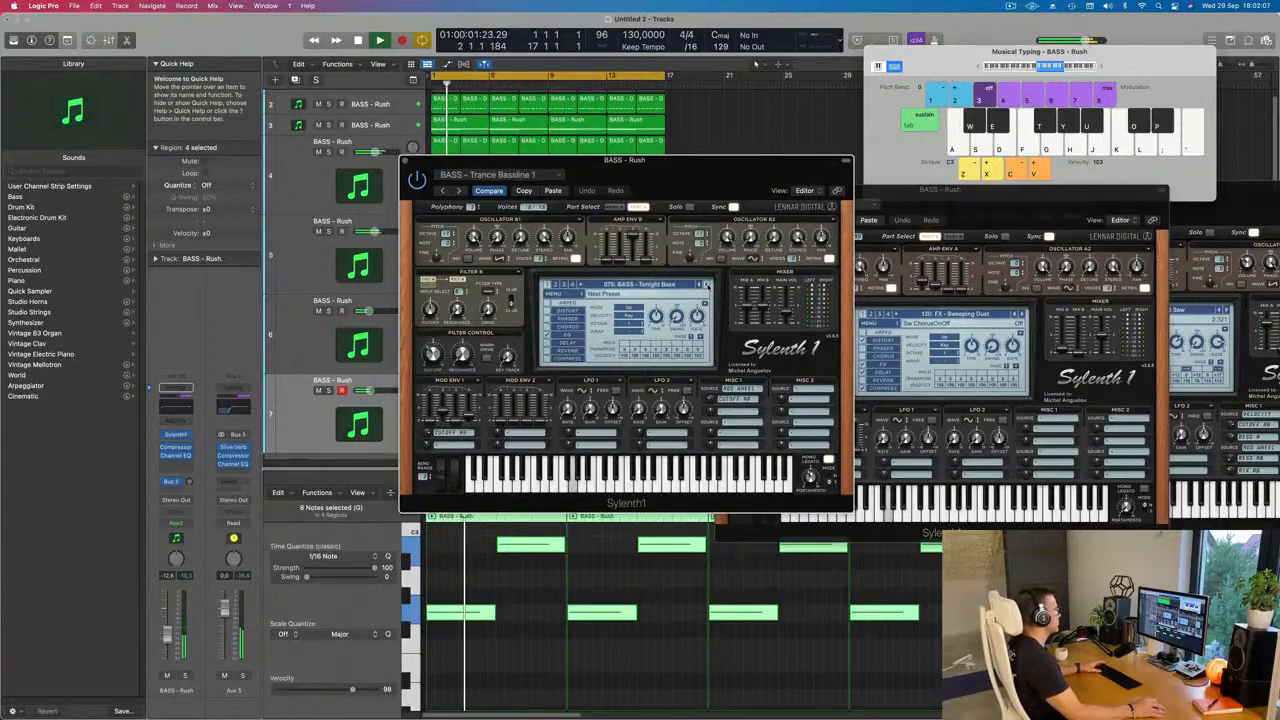
click(699, 285)
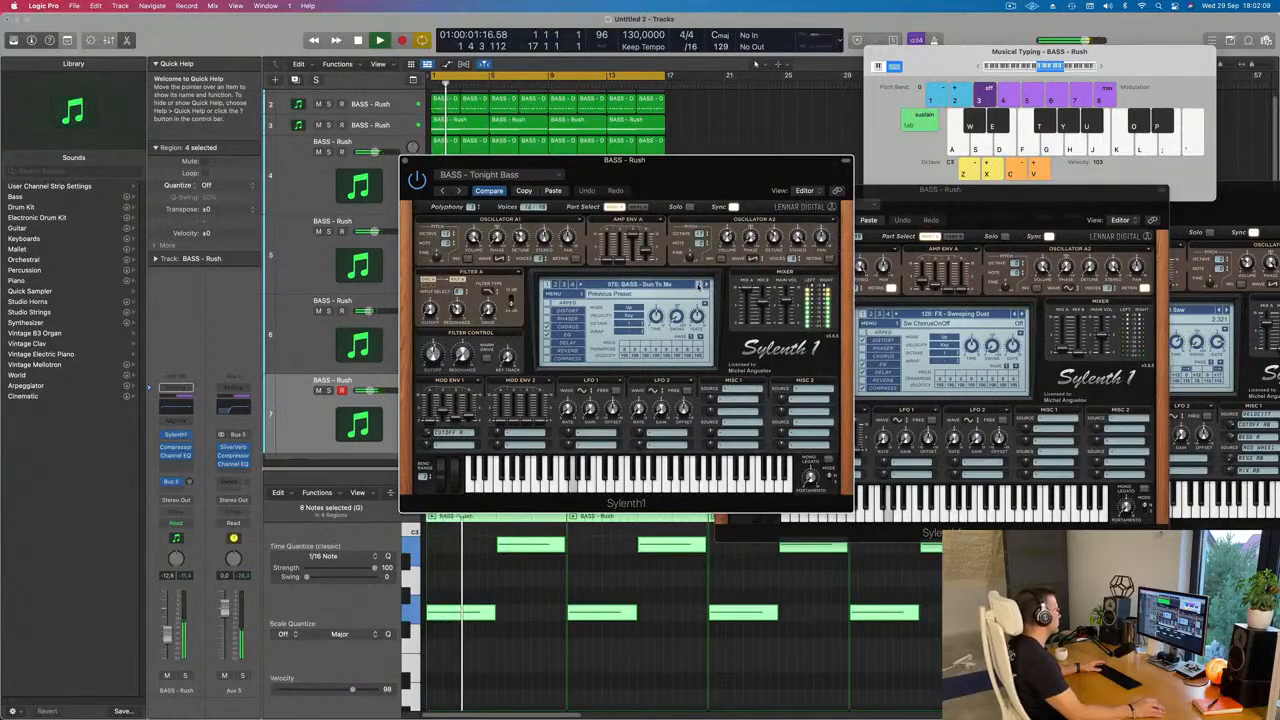
click(699, 285)
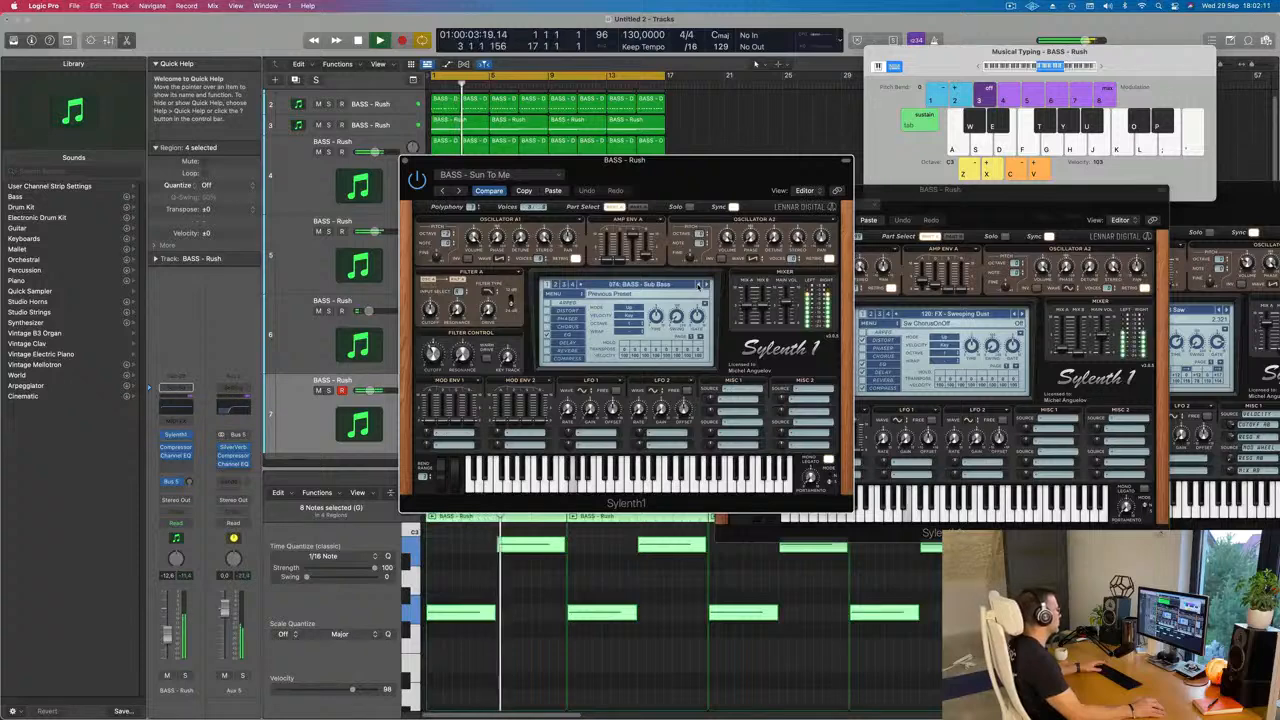
key(space)
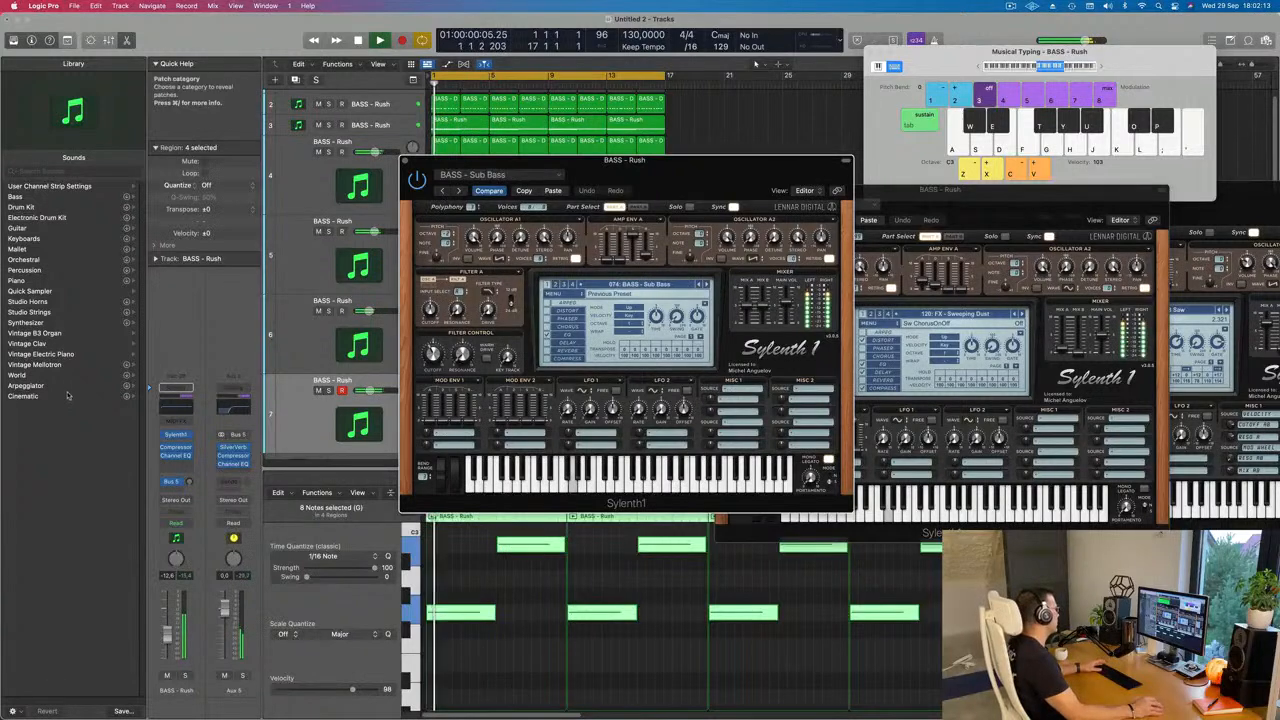
Step: Insert an Arpeggiator MIDI effect on track 7 and arrange its window beside the synth window while the loop restarts
click(178, 420)
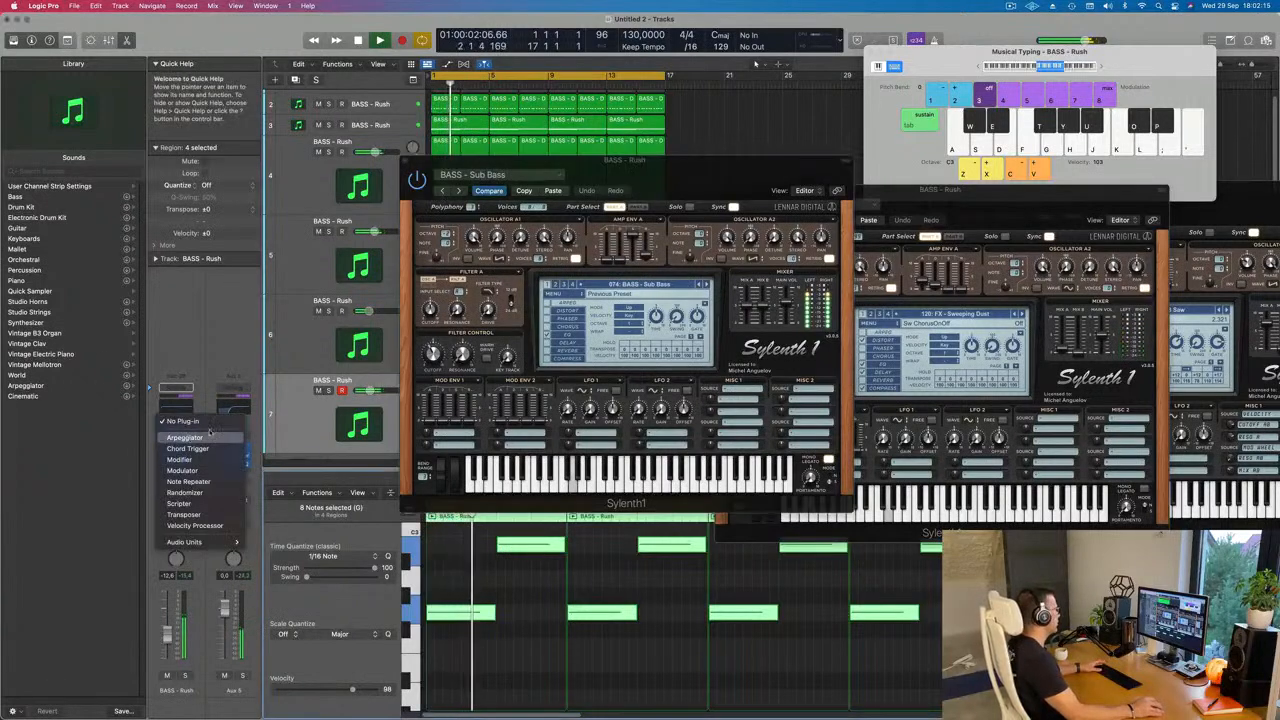
click(205, 437)
drag(683, 169, 1094, 161)
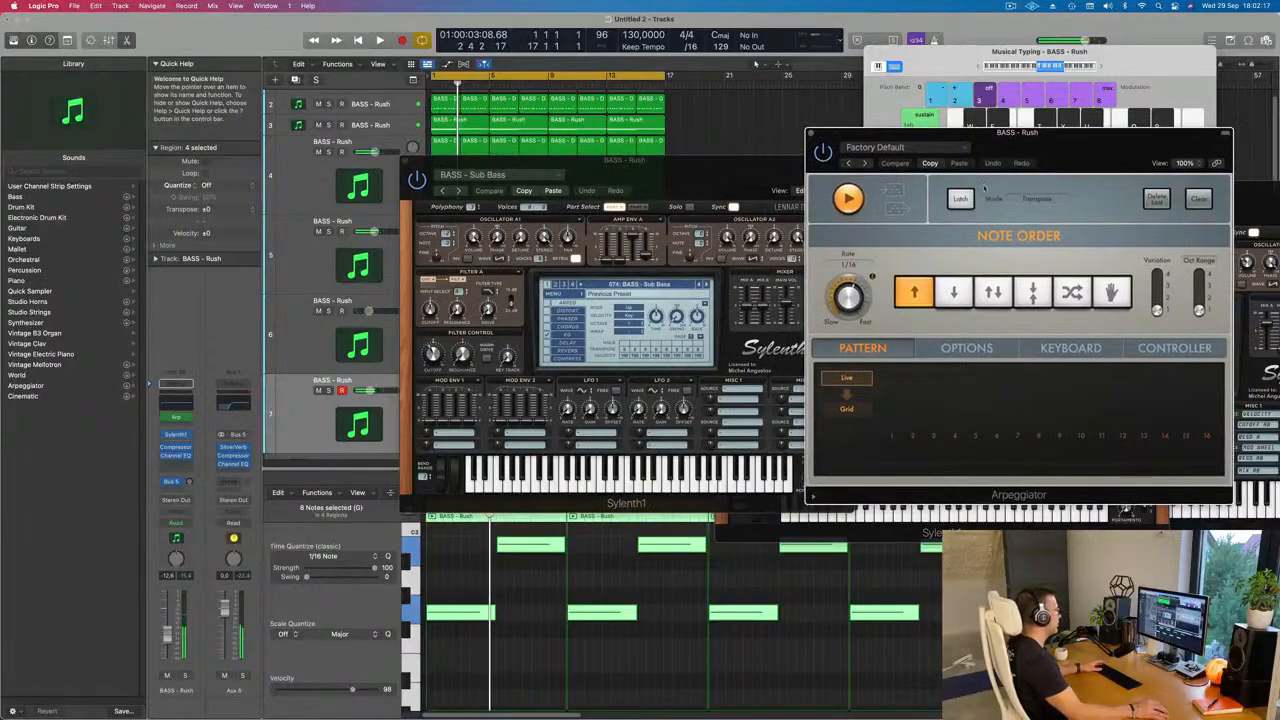
key(space)
drag(712, 173, 695, 197)
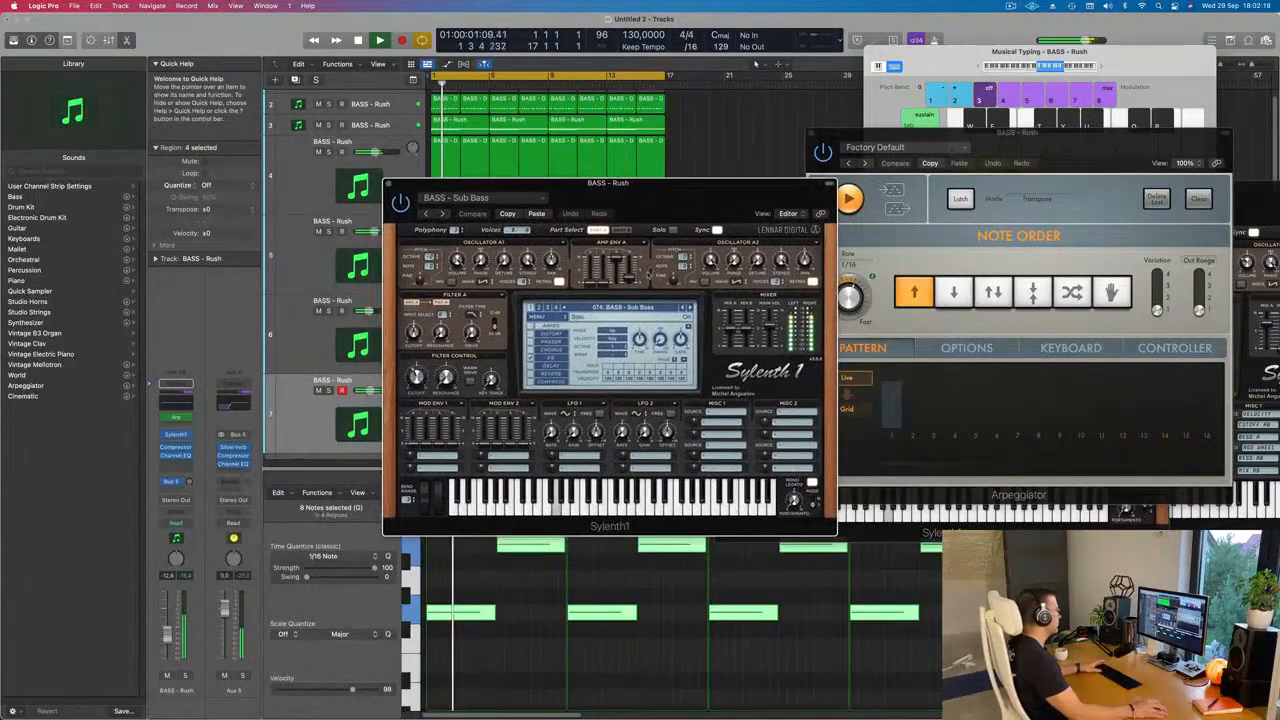
key(space)
key(space)
Step: Audition the bass presets forwards through the arpeggiator and load BASS - Wippenberg in track 7's Sylenth1
click(688, 307)
click(688, 307)
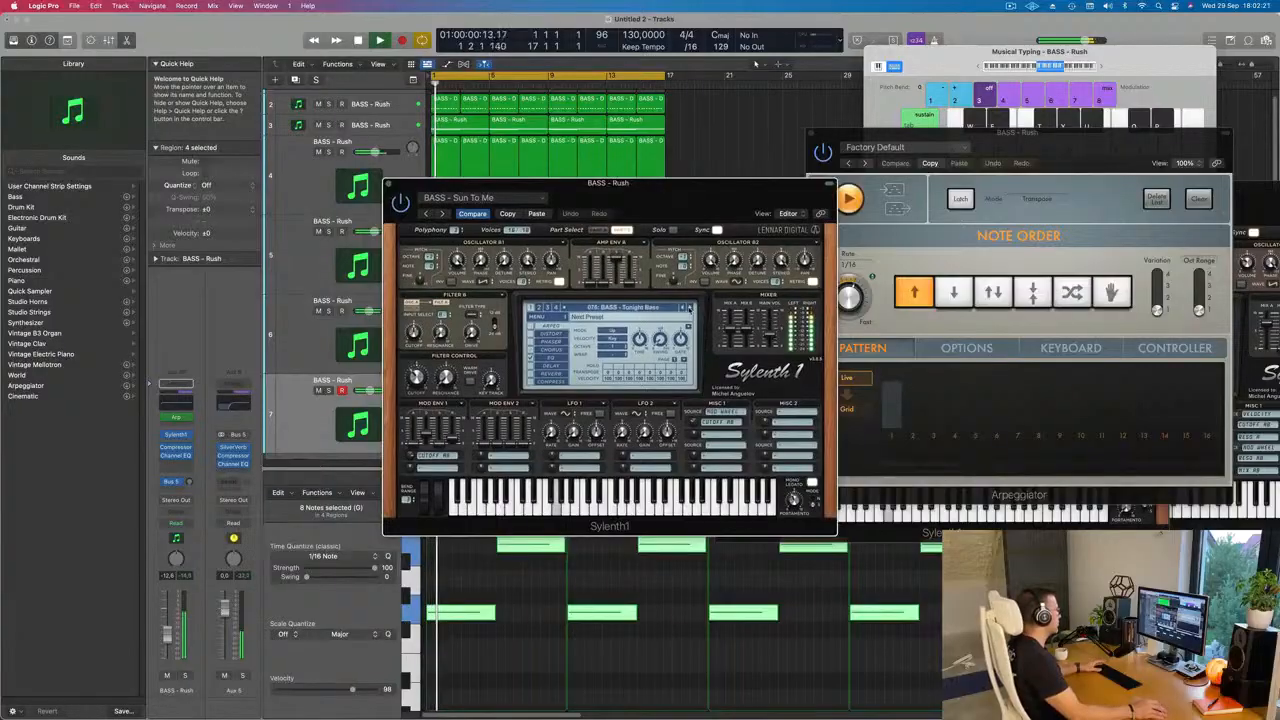
click(688, 307)
click(688, 307)
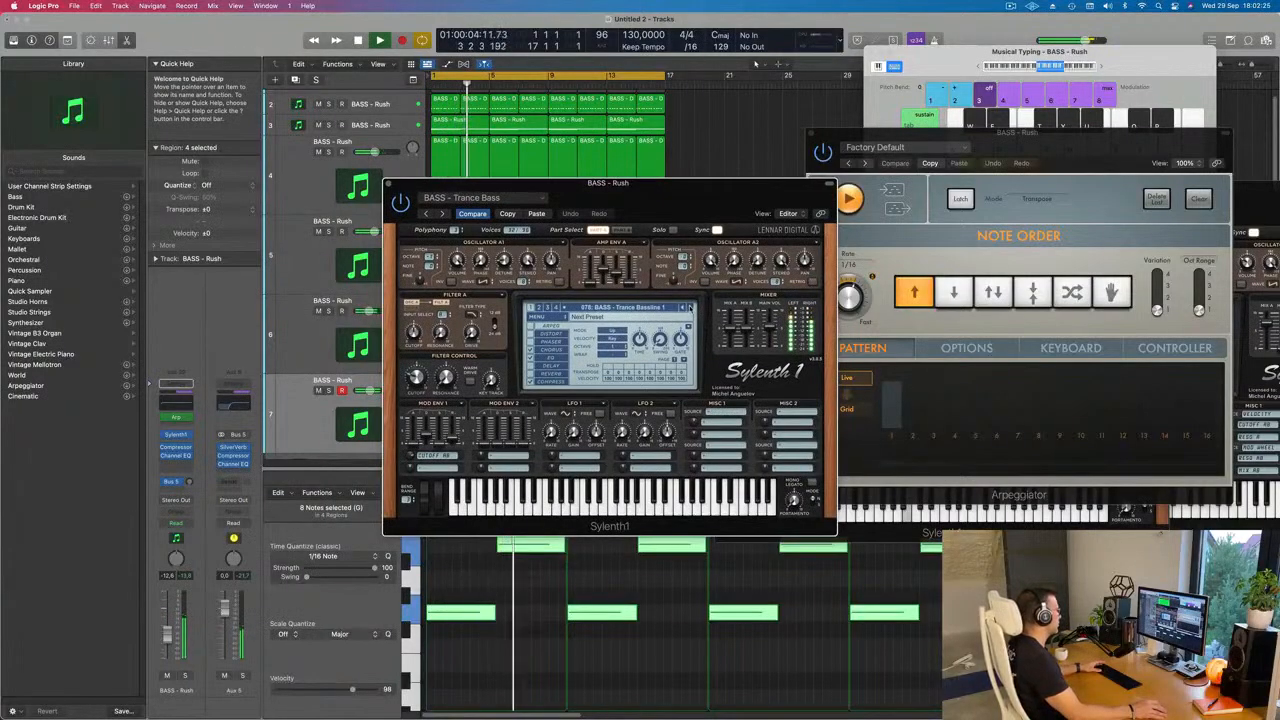
click(688, 307)
click(688, 307)
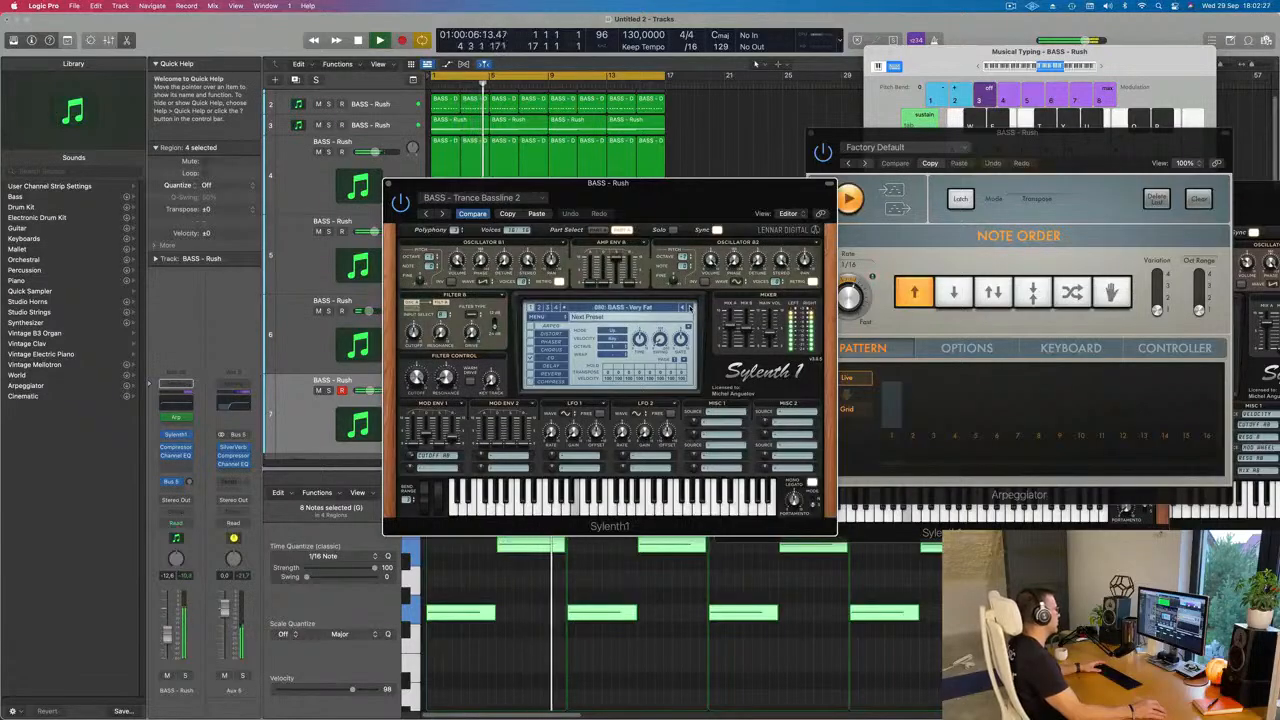
click(688, 307)
click(688, 307)
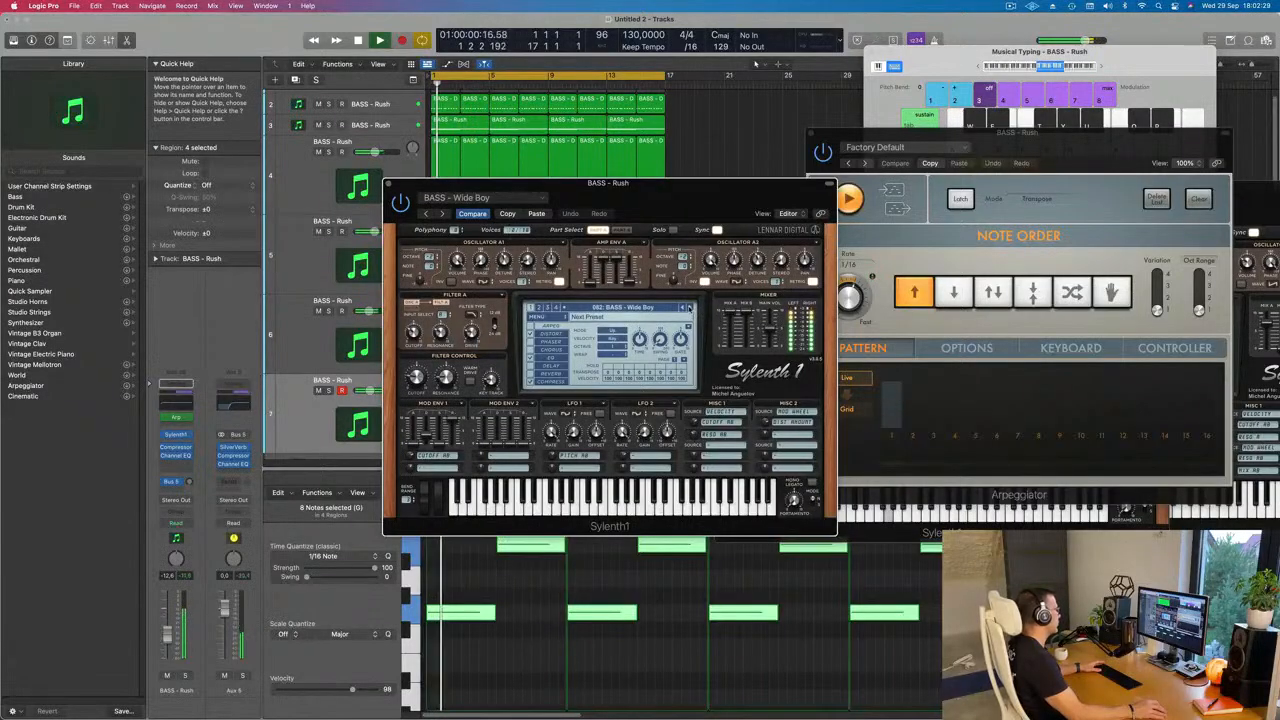
click(688, 307)
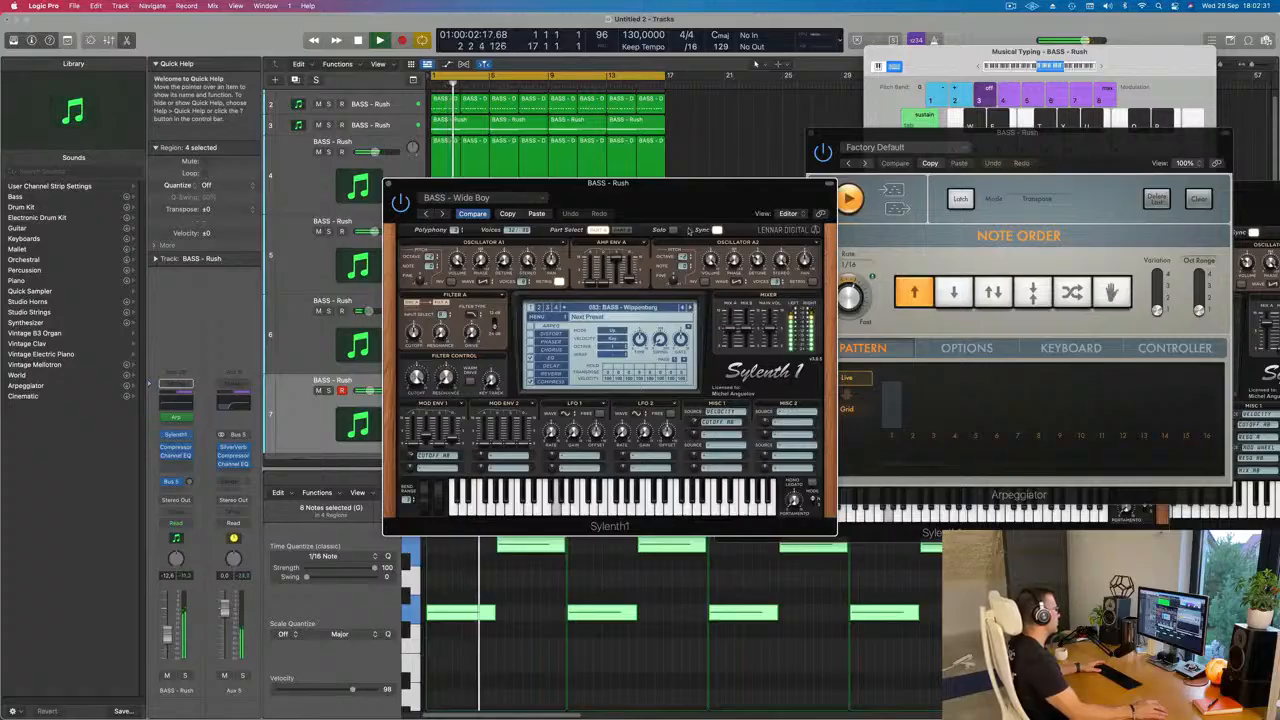
Step: Set track 7's volume to -11.6 dB, adjust the Wippenberg bass's filter cutoff and close its synth window
drag(650, 184, 848, 188)
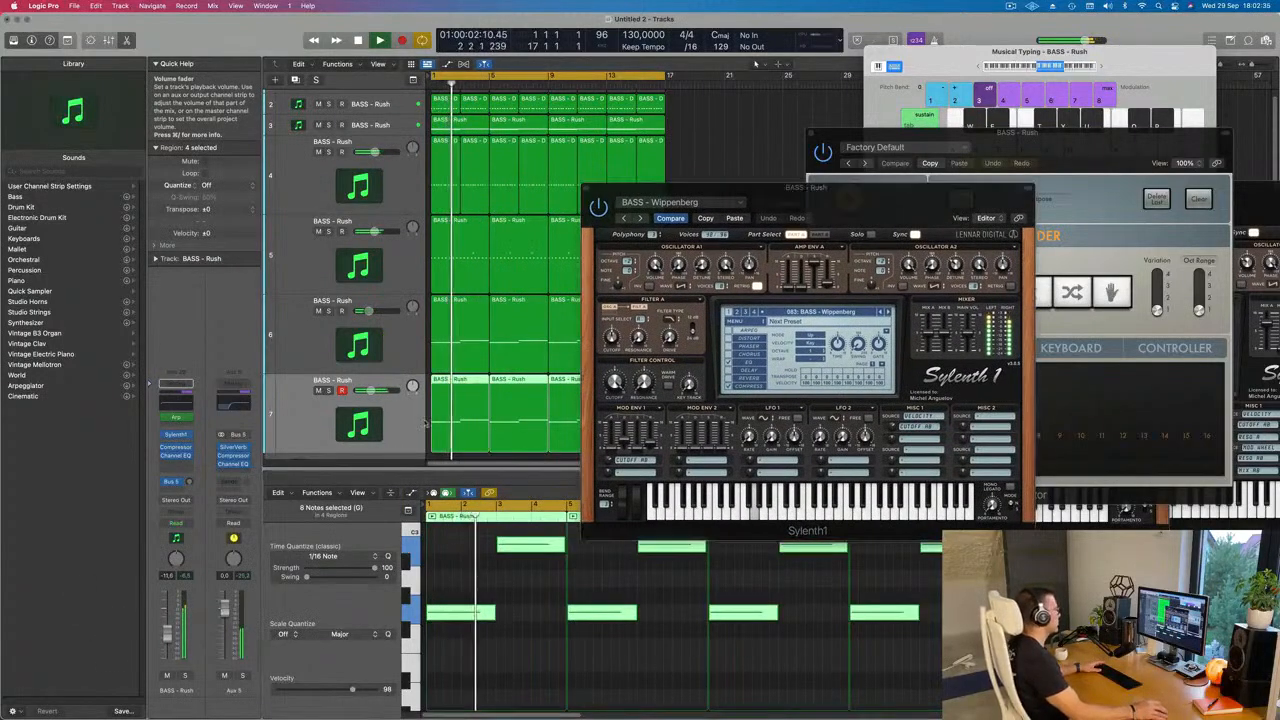
drag(815, 187, 613, 307)
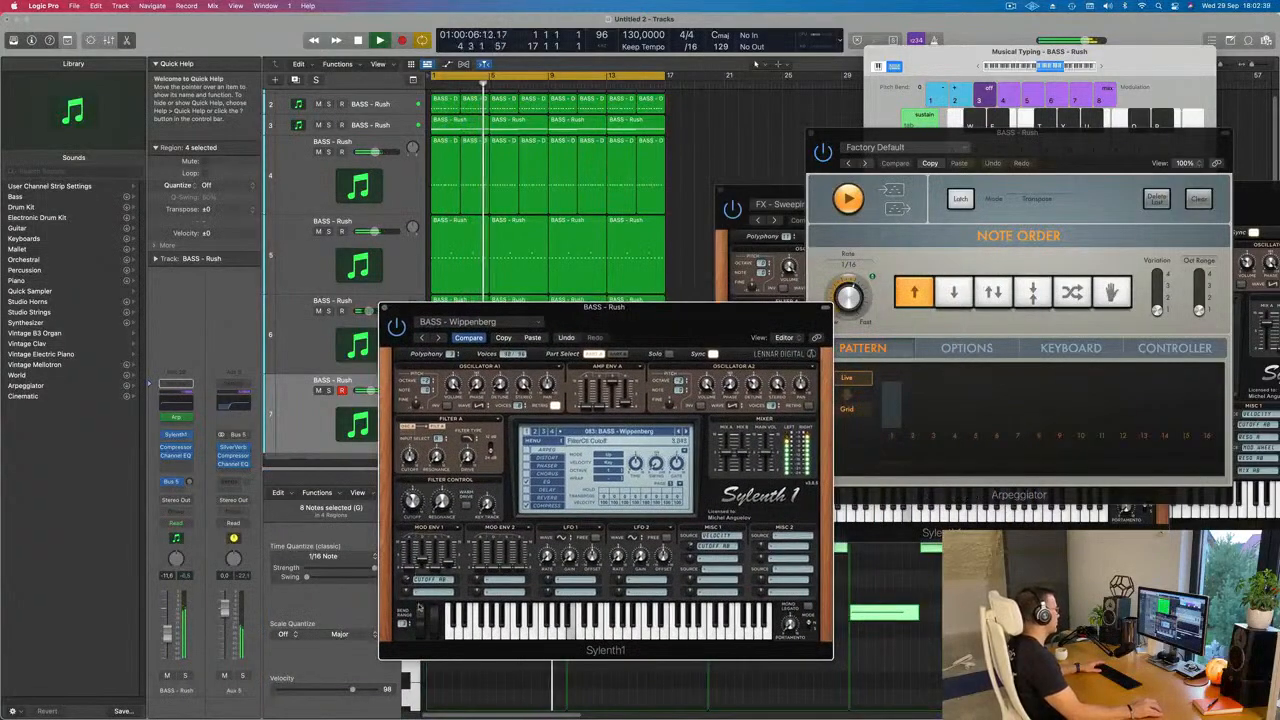
drag(643, 307, 675, 298)
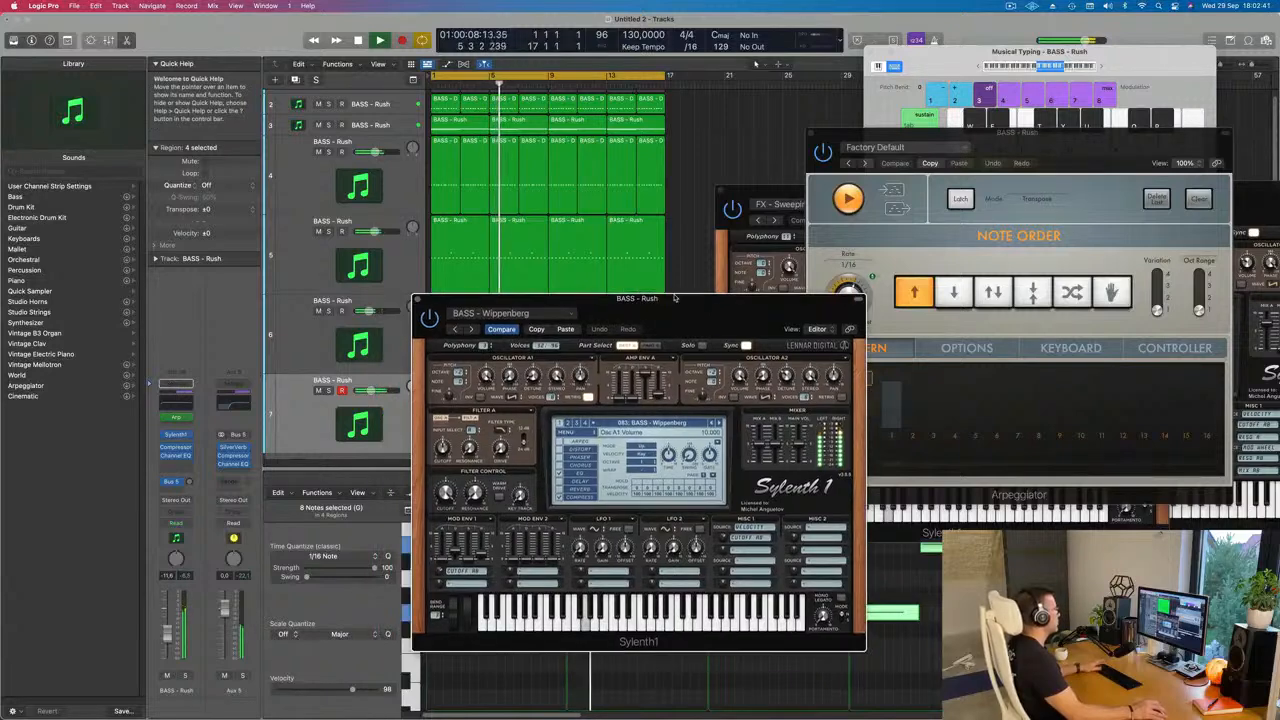
click(417, 299)
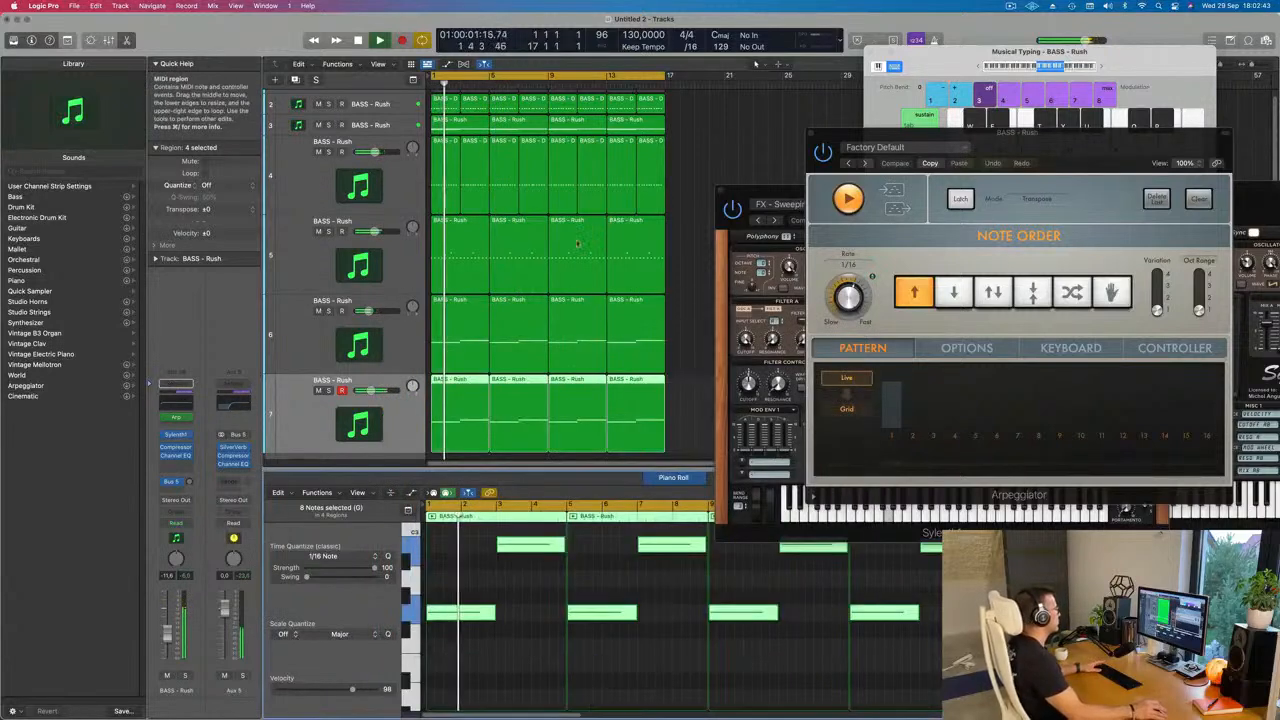
Step: Mute track 5 and set the filter cutoff of track 4's LEAD - Euphoric Lead to 1.270 in Sylenth1
click(318, 232)
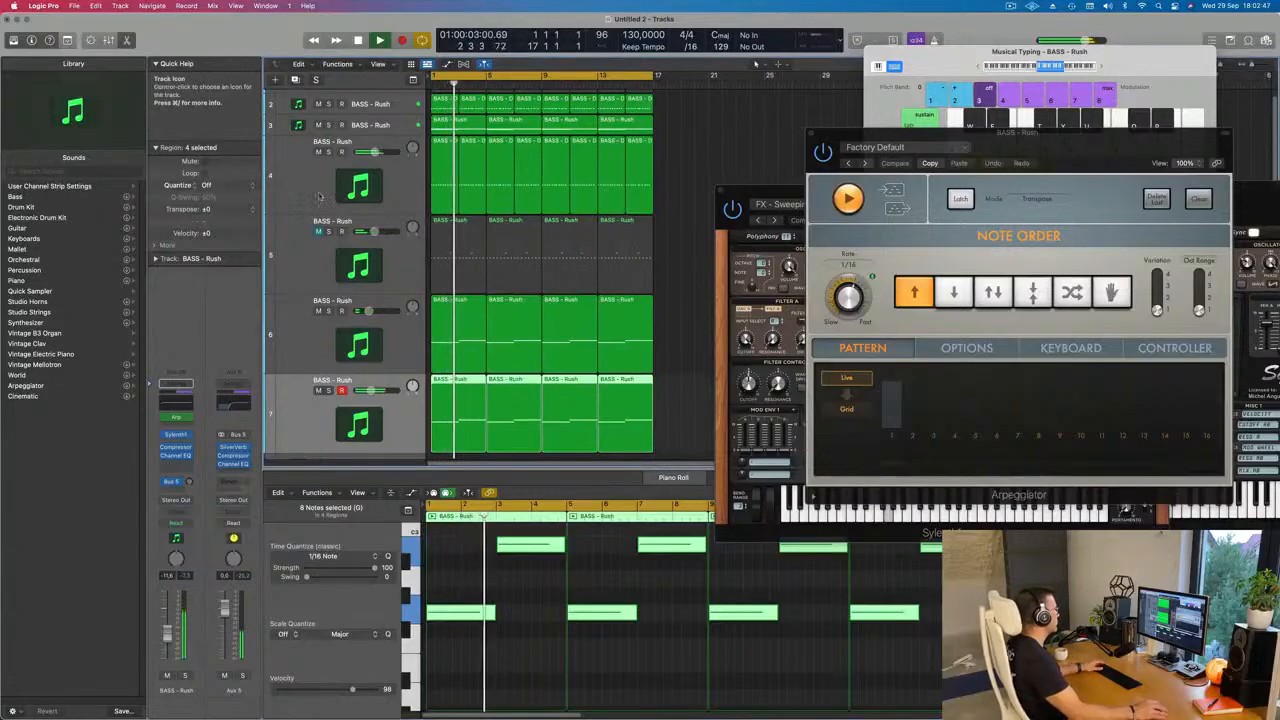
click(298, 178)
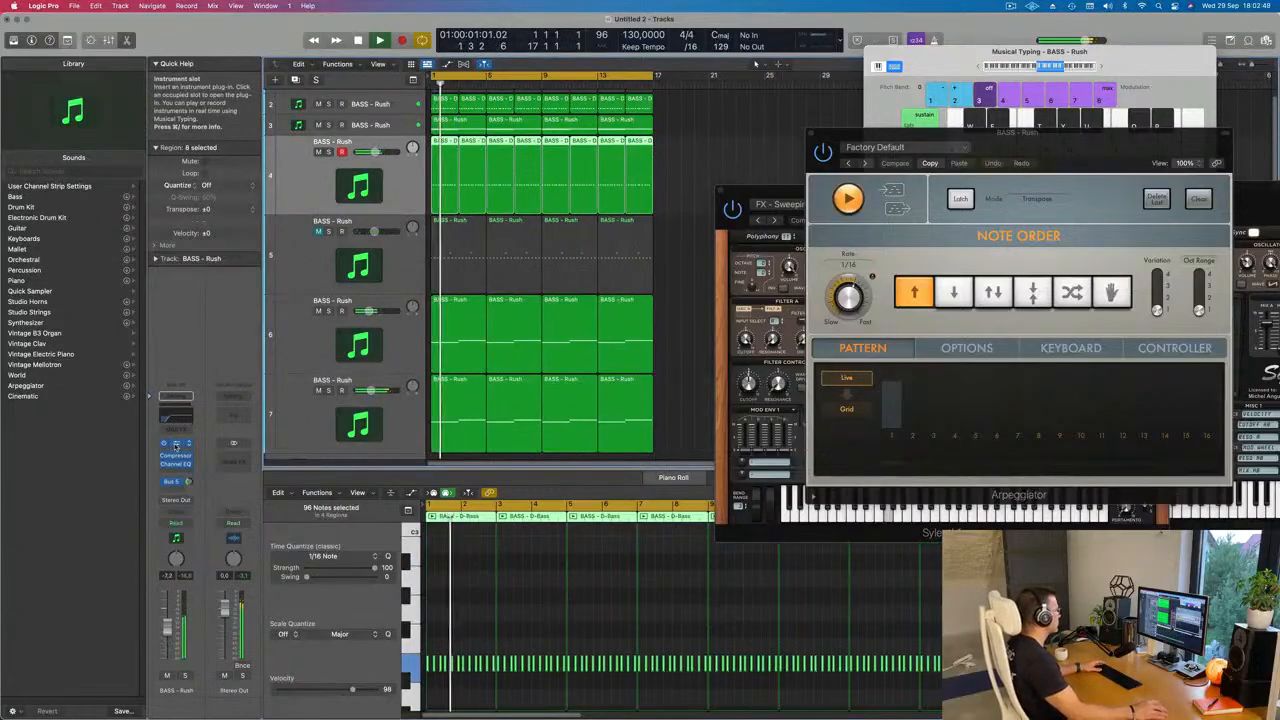
click(190, 442)
drag(599, 343, 600, 357)
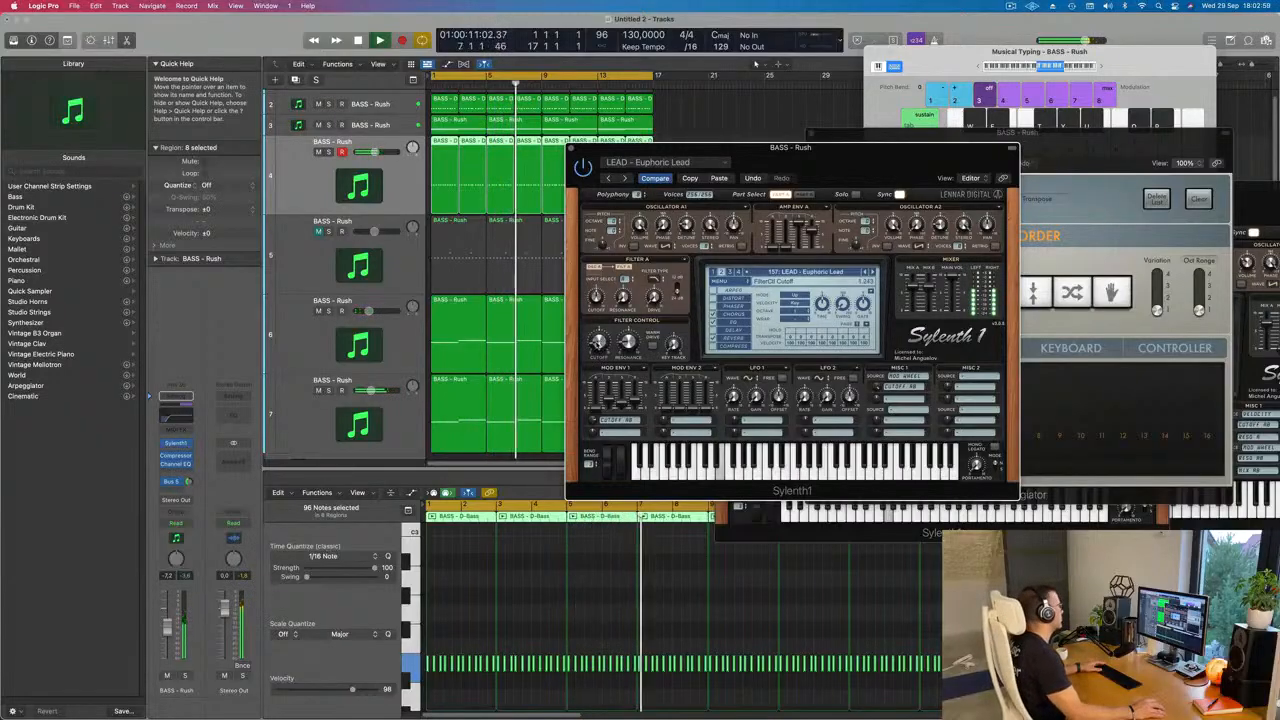
Step: Mute track 3, close the Euphoric Lead synth window and bring the upper tracks back into view
click(318, 125)
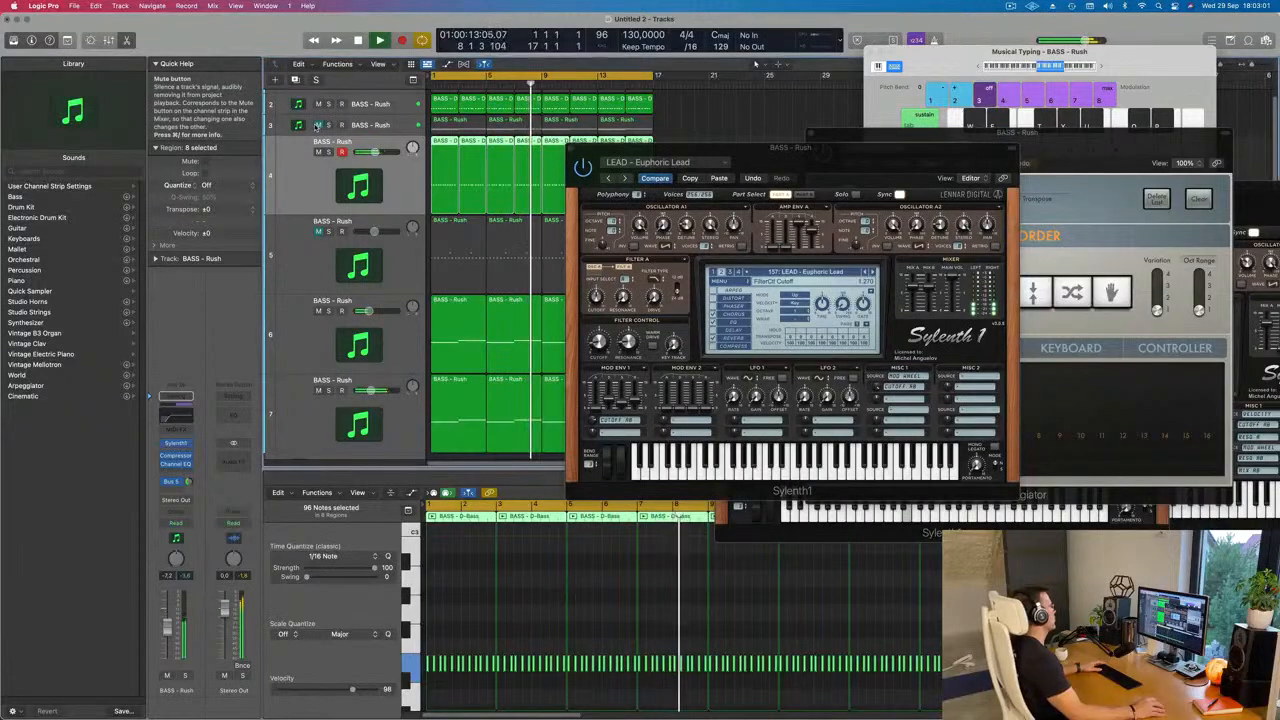
drag(585, 148, 742, 121)
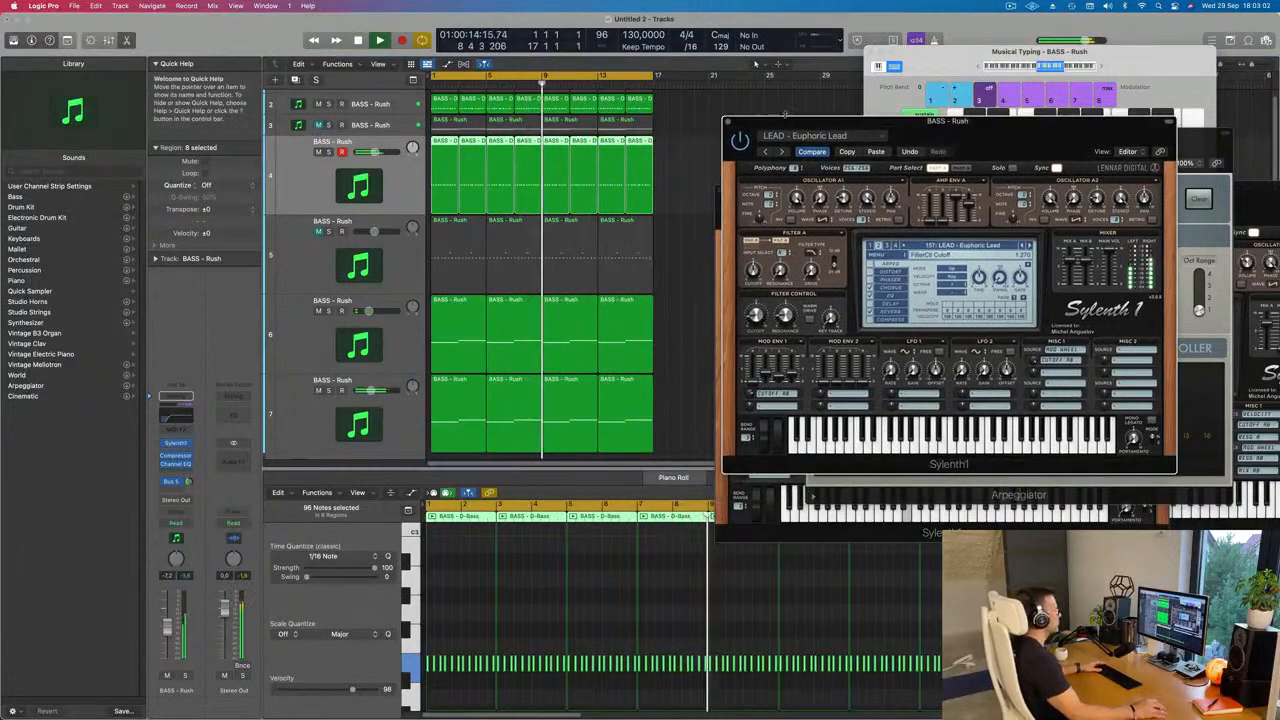
click(728, 121)
scroll(680, 254, down, 5)
scroll(598, 262, down, 5)
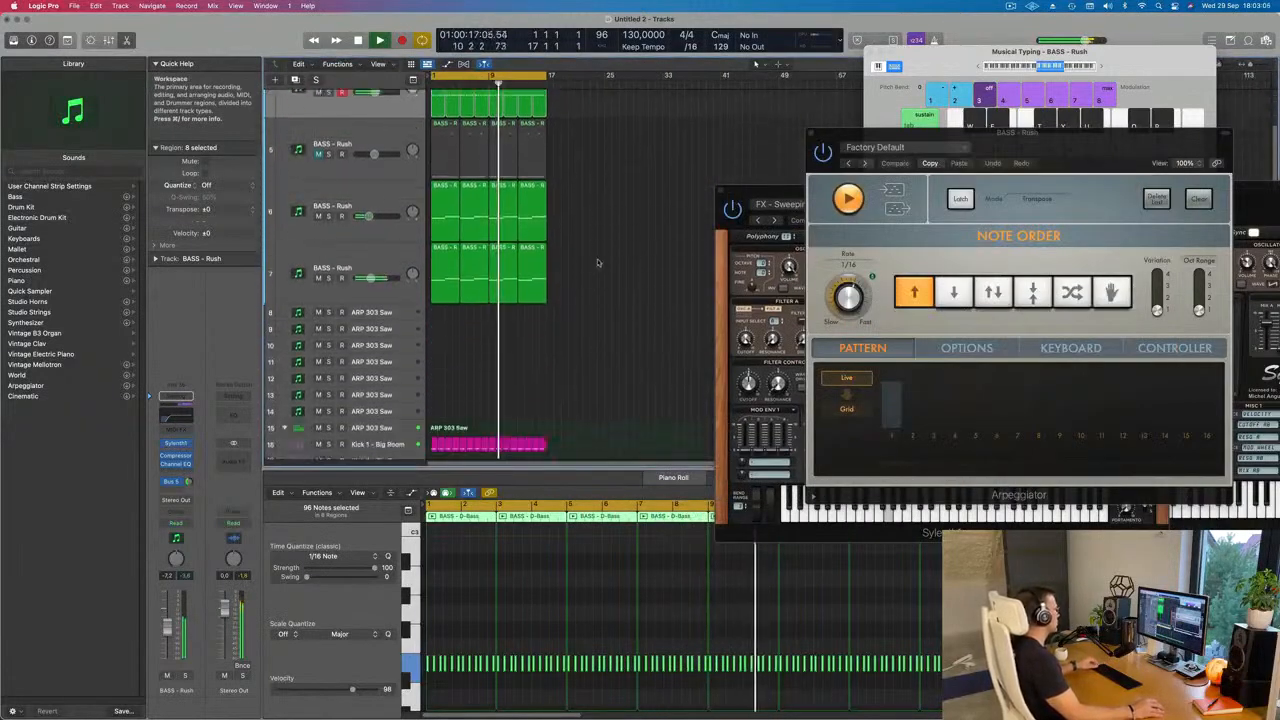
scroll(600, 259, up, 4)
scroll(614, 258, up, 5)
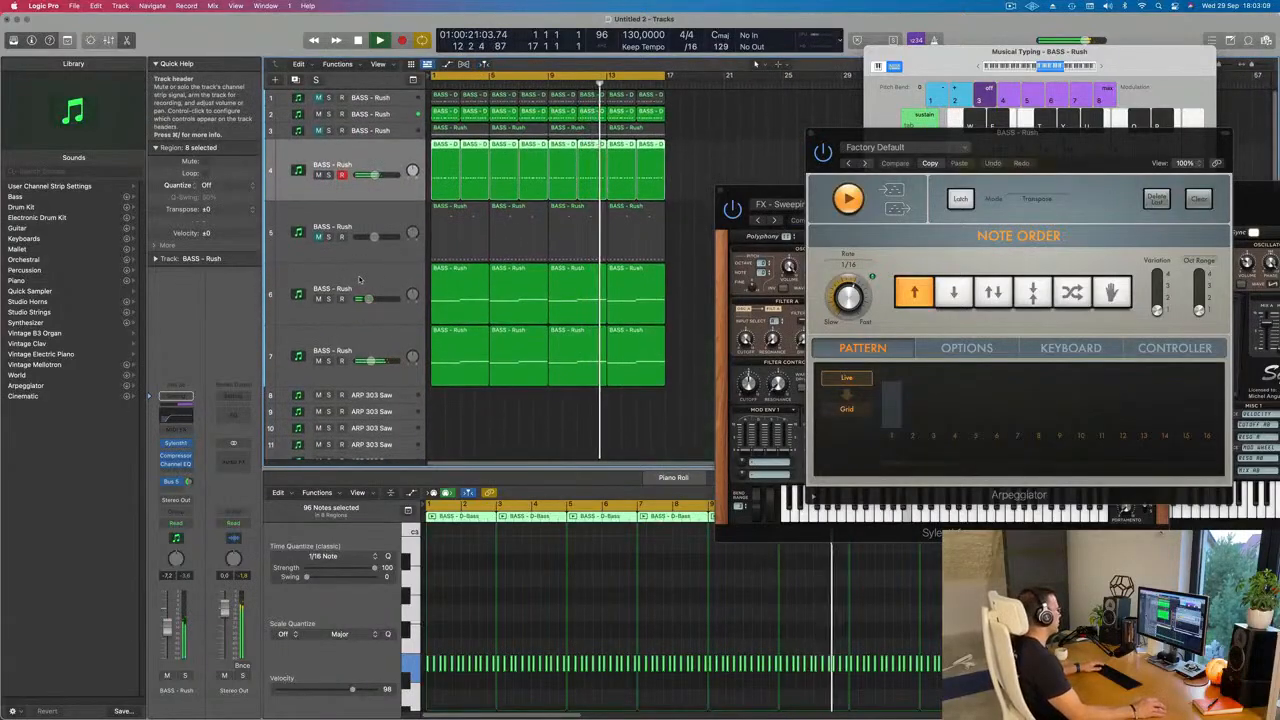
Step: Select track 6, solo it briefly to hear its part and return to the full mix from the loop start
click(336, 298)
key(Return)
click(329, 298)
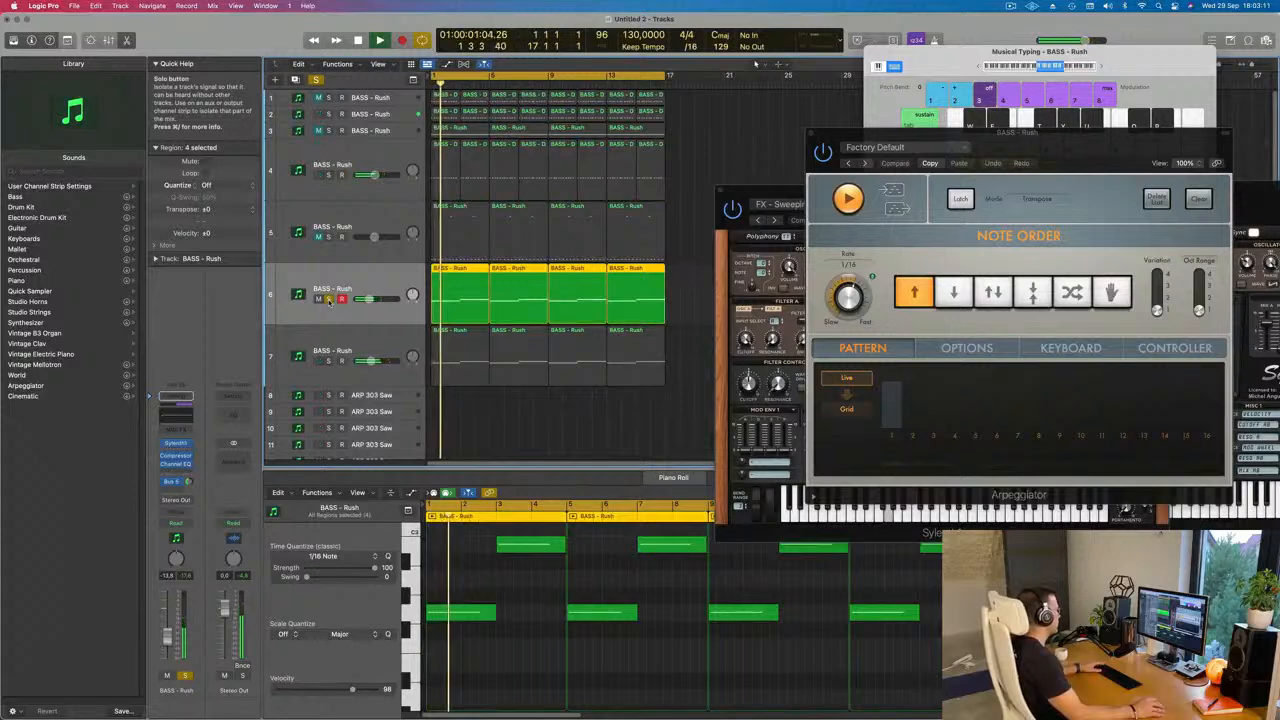
click(329, 298)
key(space)
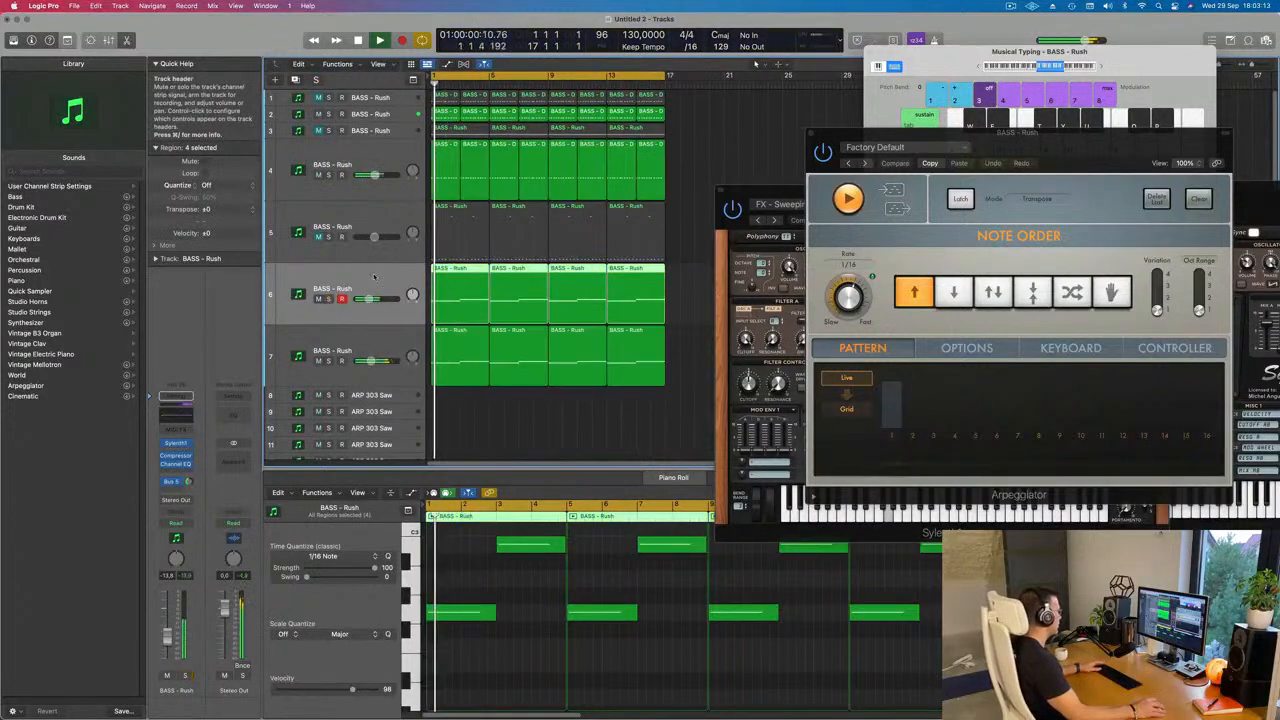
key(space)
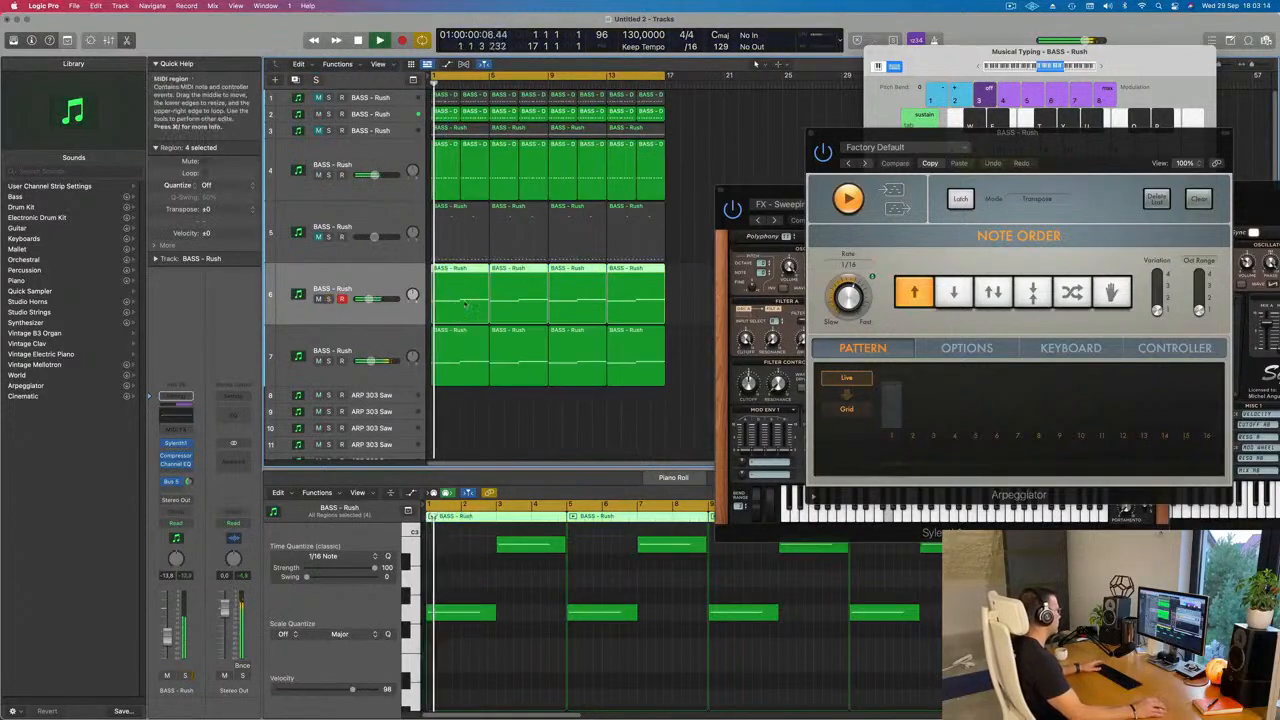
Step: Select track 7 and compare the loop with track 5 unmuted and muted again
click(355, 327)
key(Return)
click(318, 237)
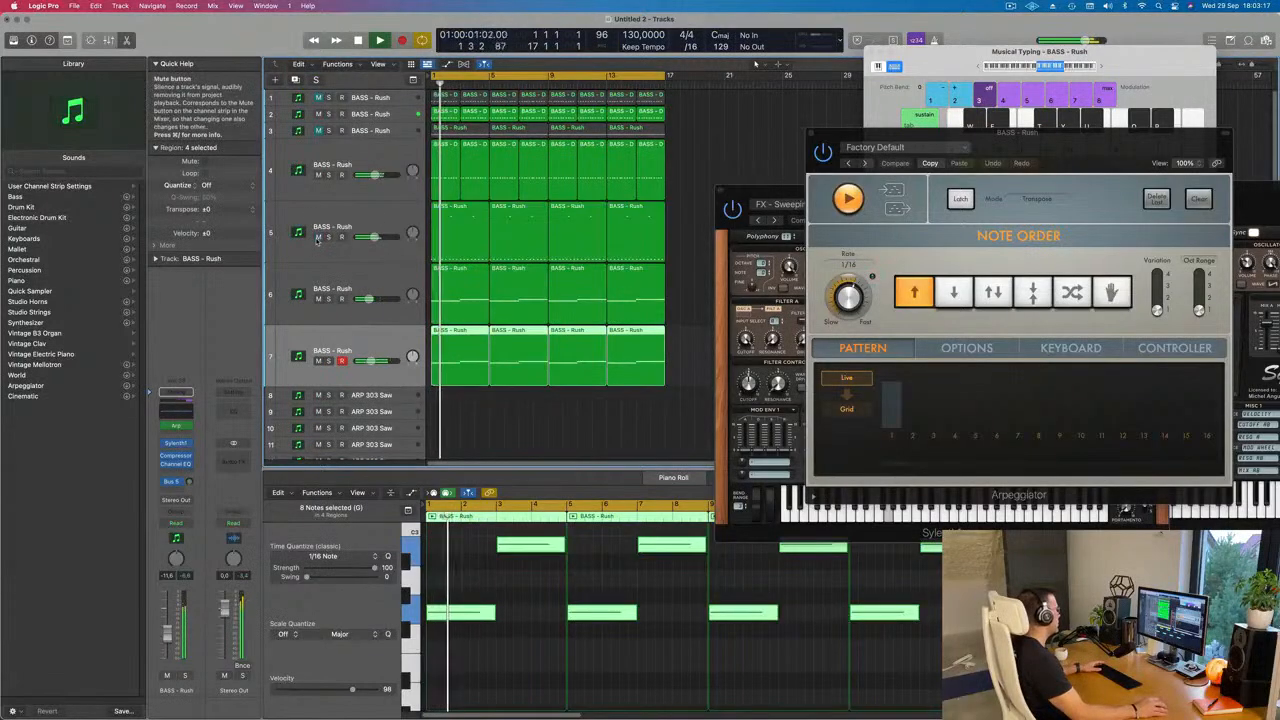
click(318, 237)
key(space)
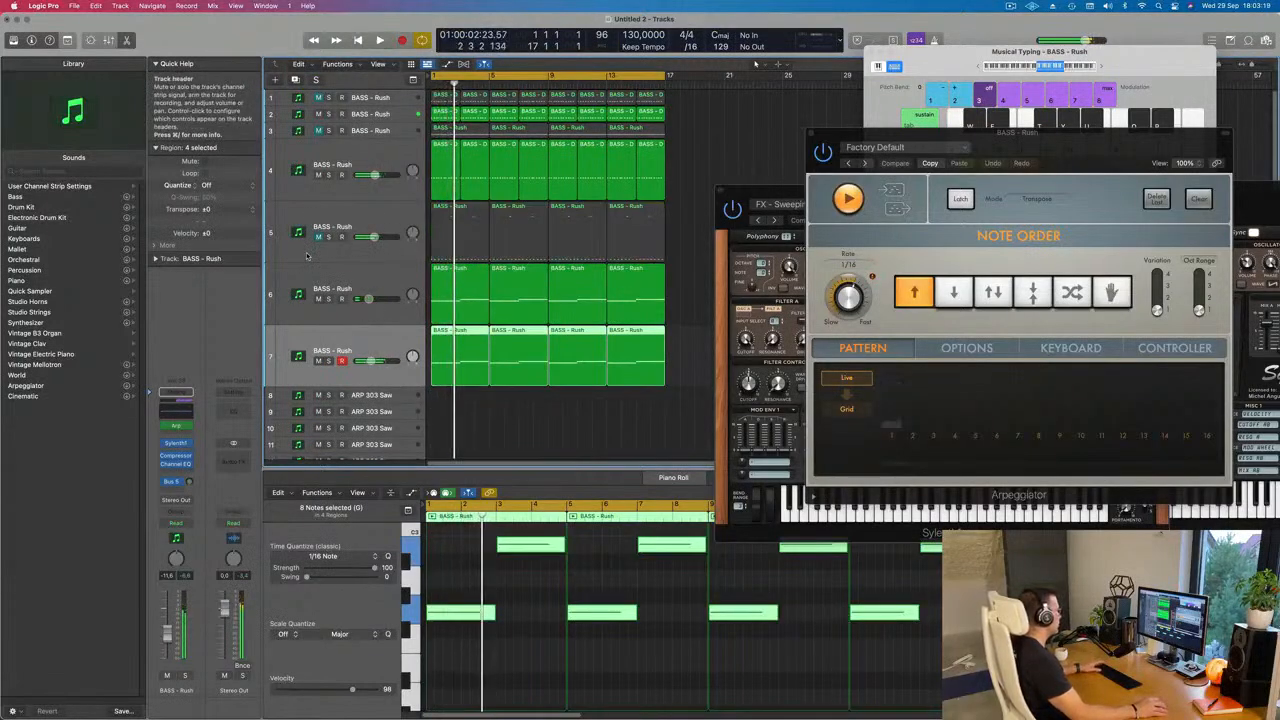
Step: Zoom the arrangement out until the kick and snare tracks below the synth tracks fit in view
key(super+Left)
key(super+Left)
key(super+Up)
key(super+Up)
key(super+Up)
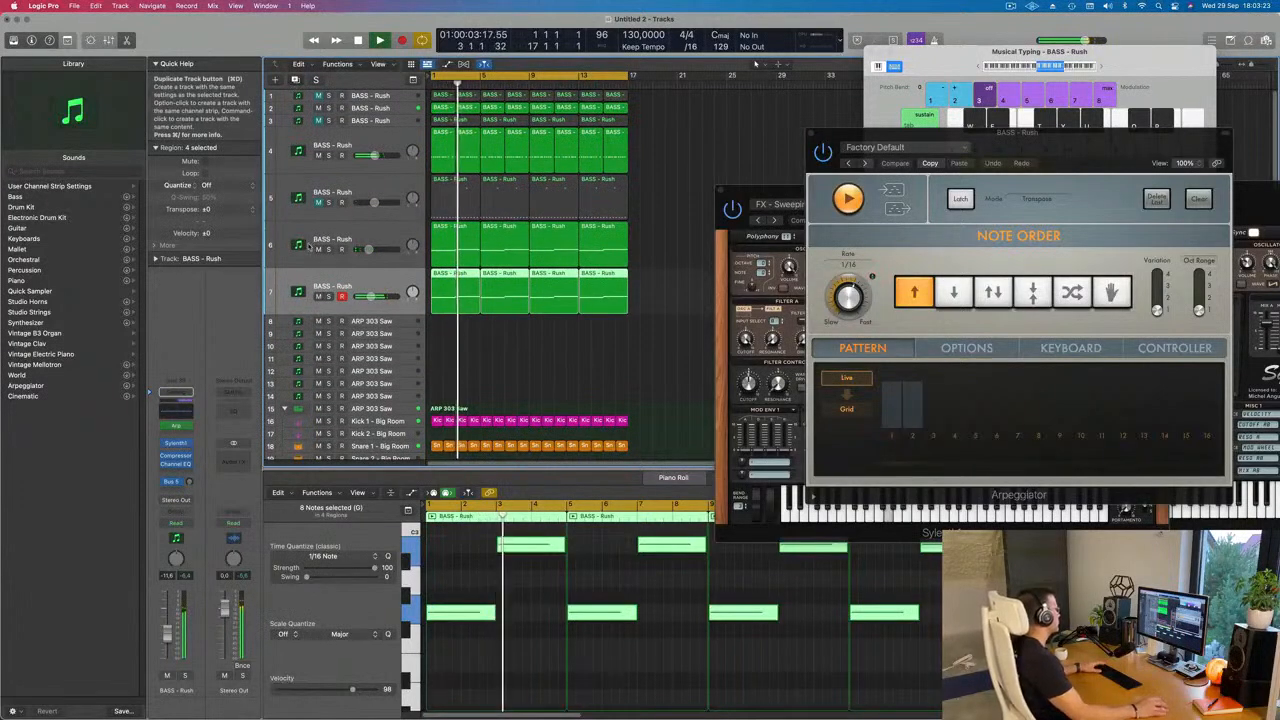
Step: Duplicate track 7 with its settings, restart the loop and set the new track's Bus 5 send to about -9.7 dB
key(super+d)
key(Return)
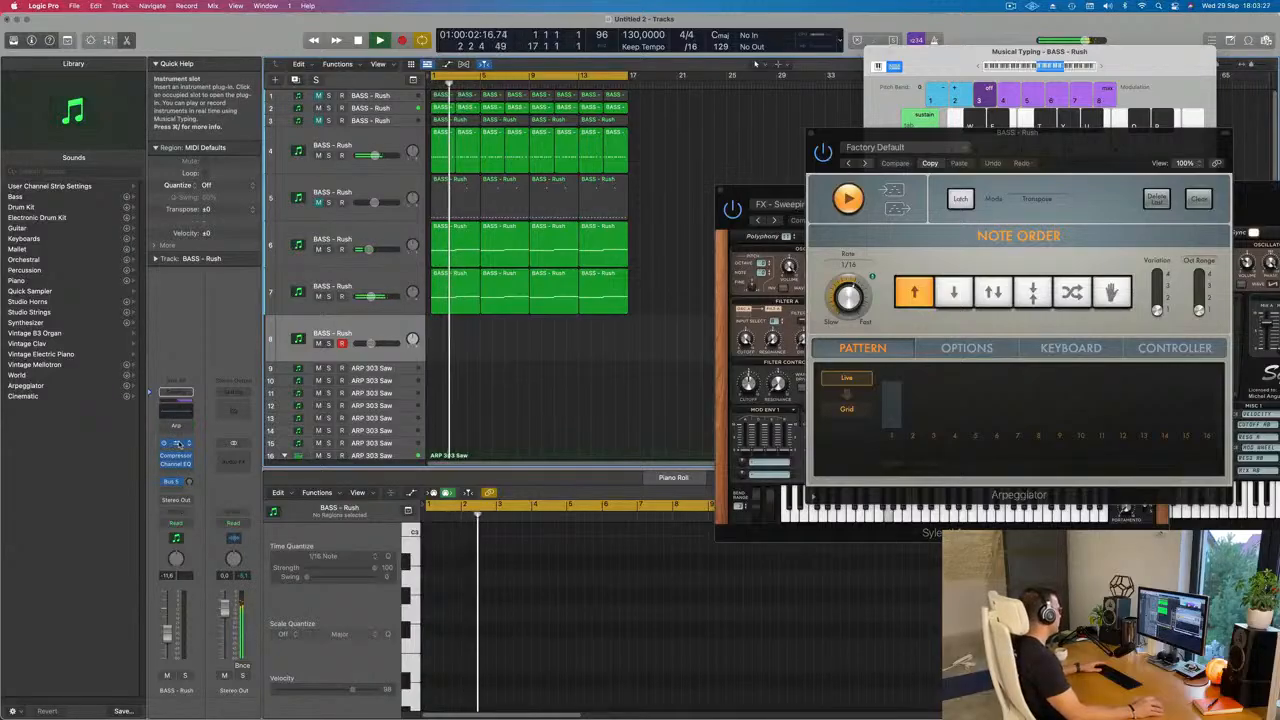
drag(190, 481, 189, 460)
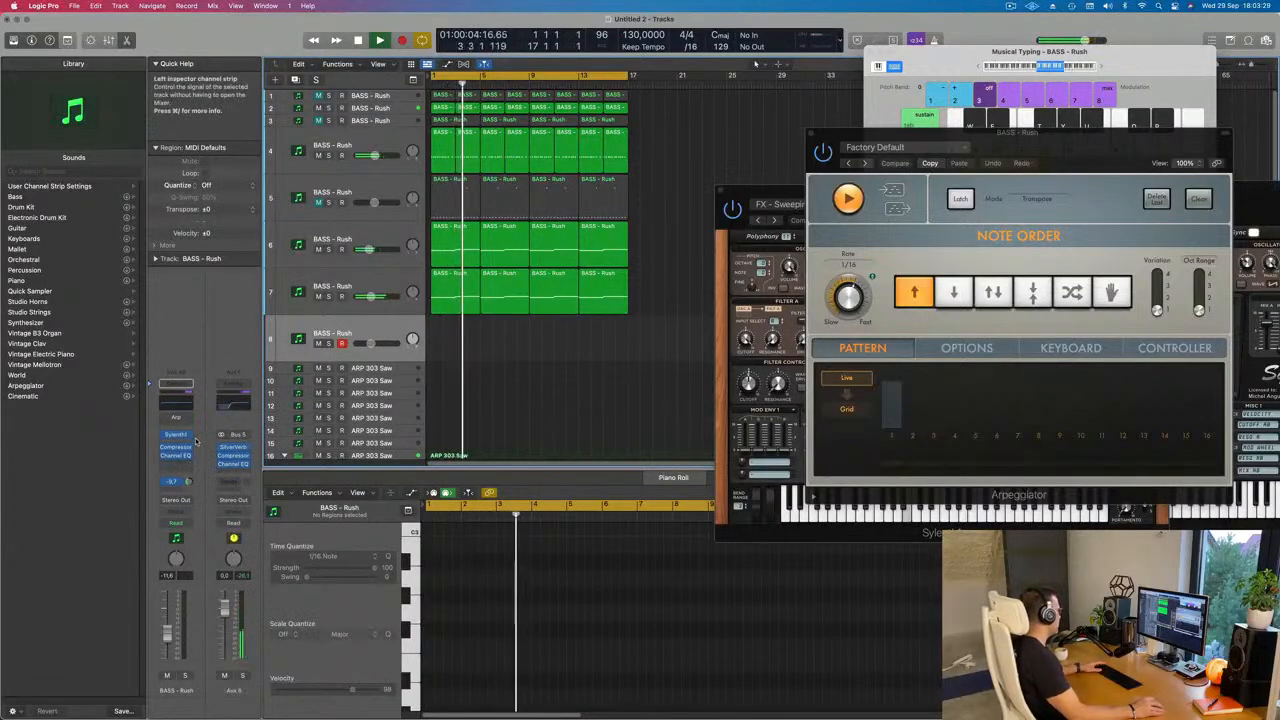
Step: Open the new track's Sylenth1 and load the preset 122: LEAD - 80's Cop
click(176, 438)
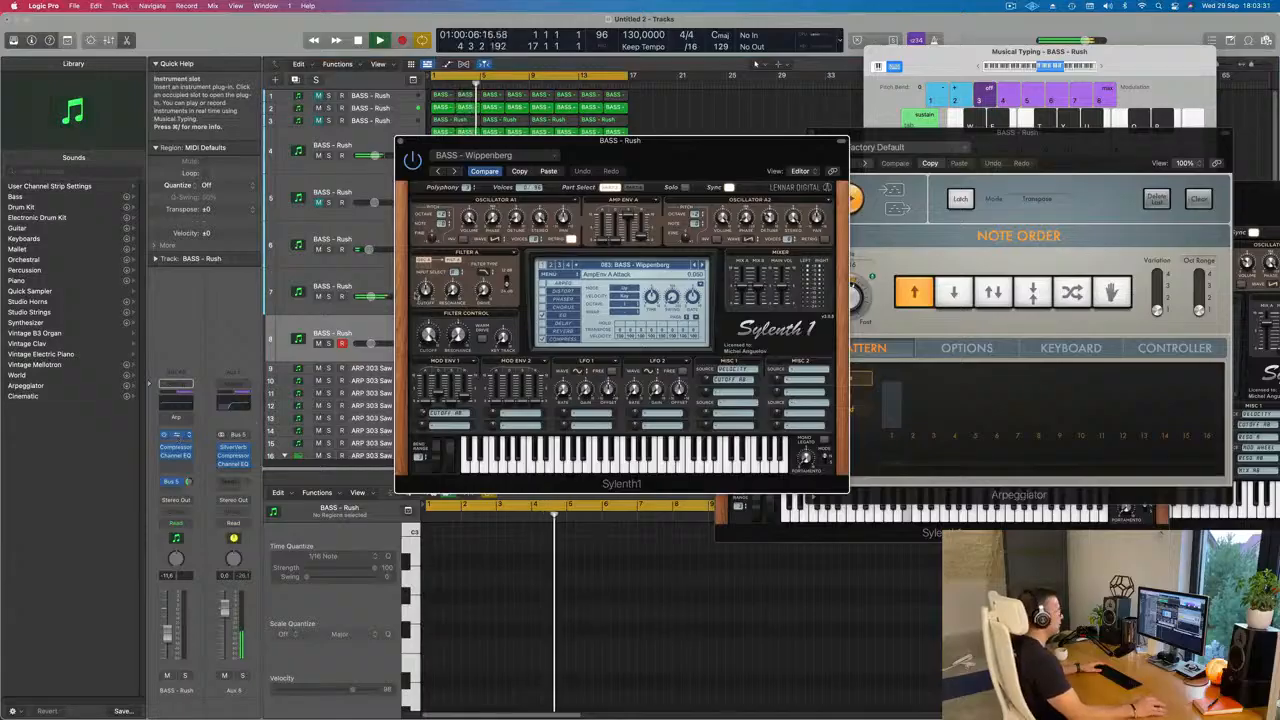
drag(675, 155, 845, 175)
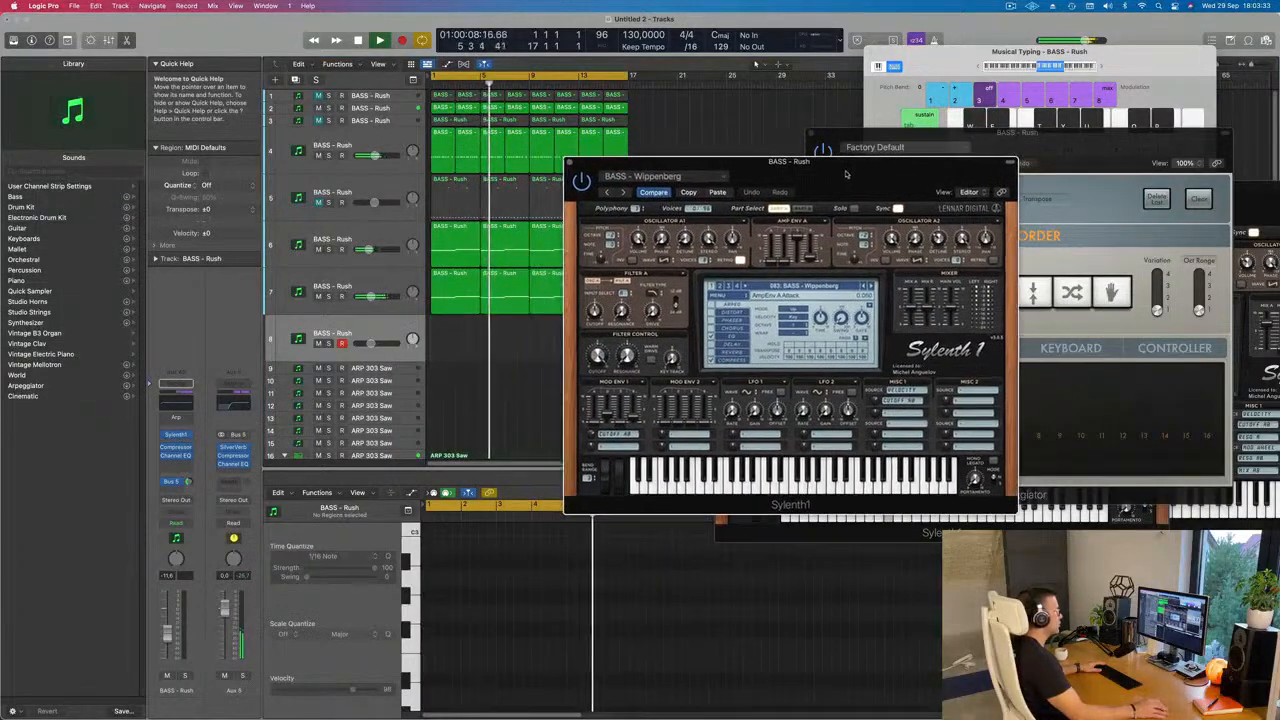
click(836, 287)
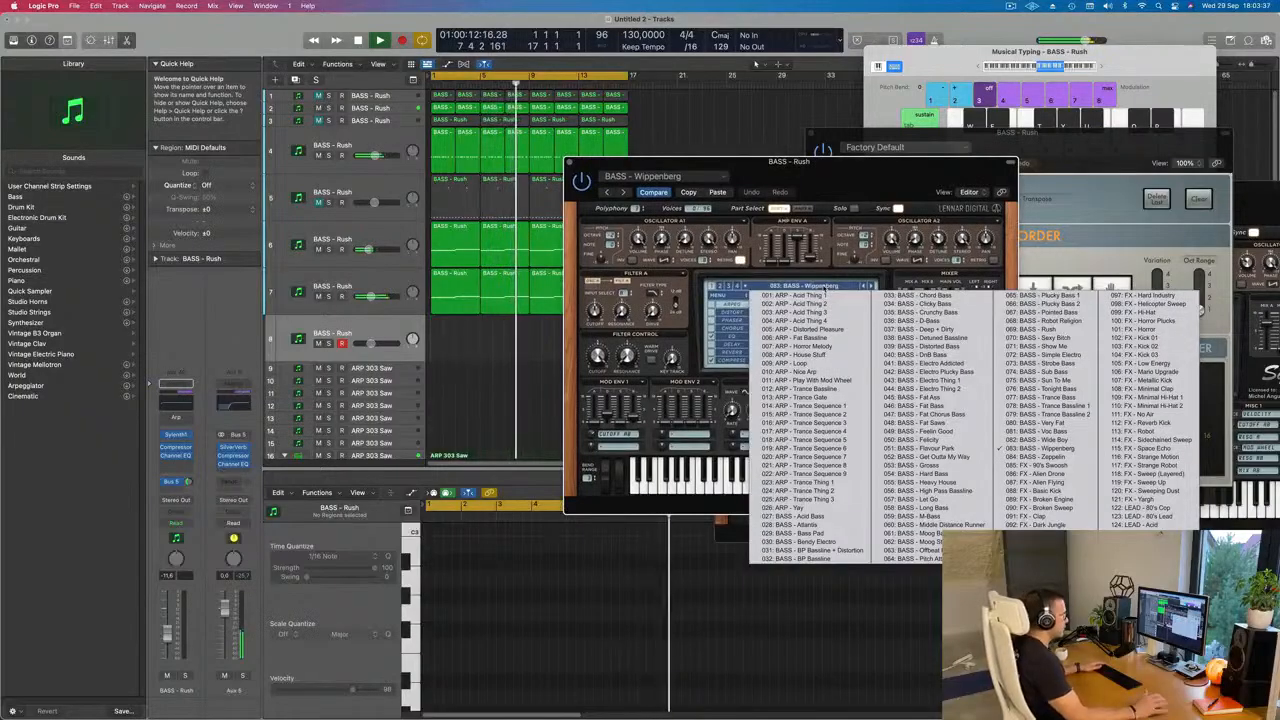
click(1140, 507)
drag(937, 170, 881, 167)
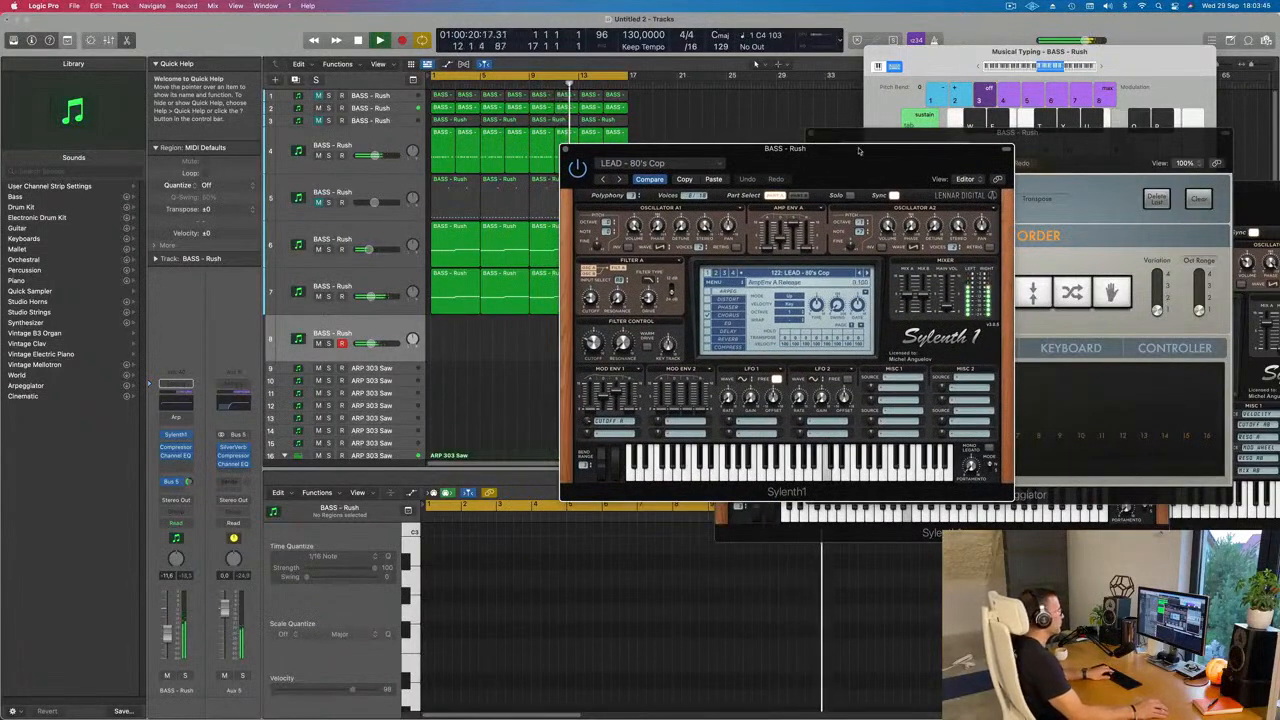
drag(856, 165, 849, 174)
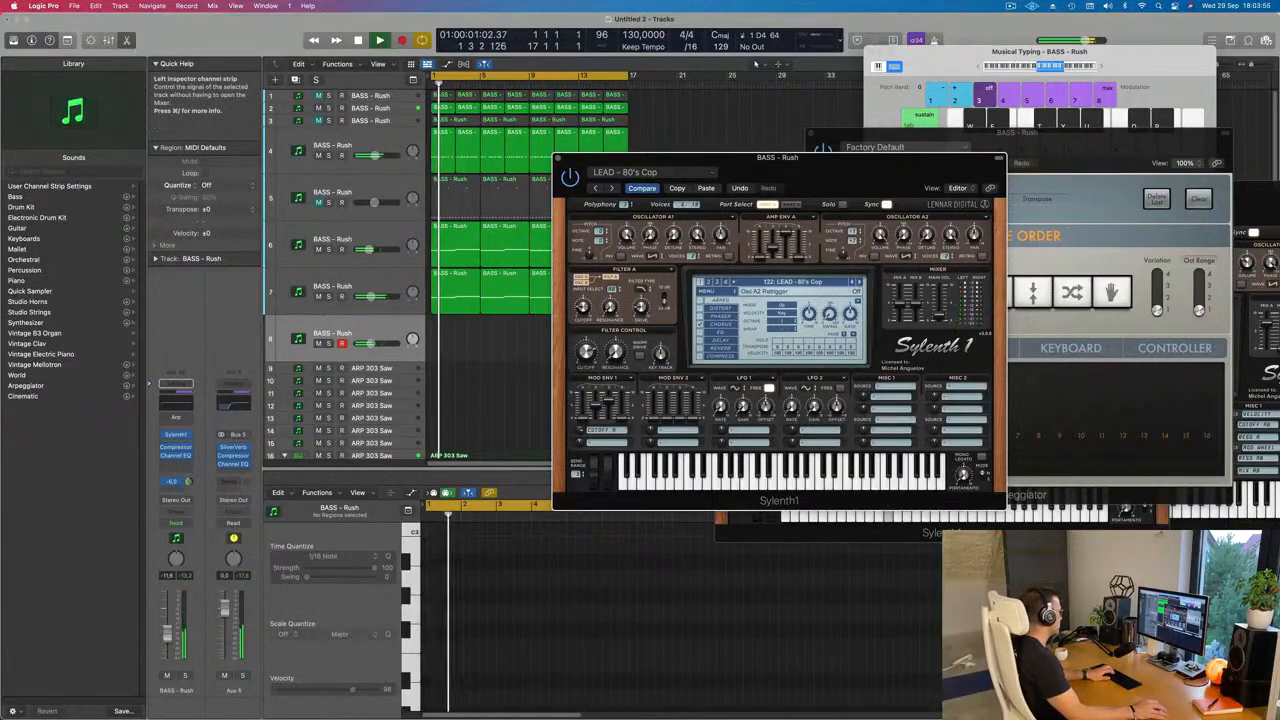
Step: Raise track 8's Bus 5 send to about -6.0 dB and shift Musical Typing up one octave to C4
click(188, 482)
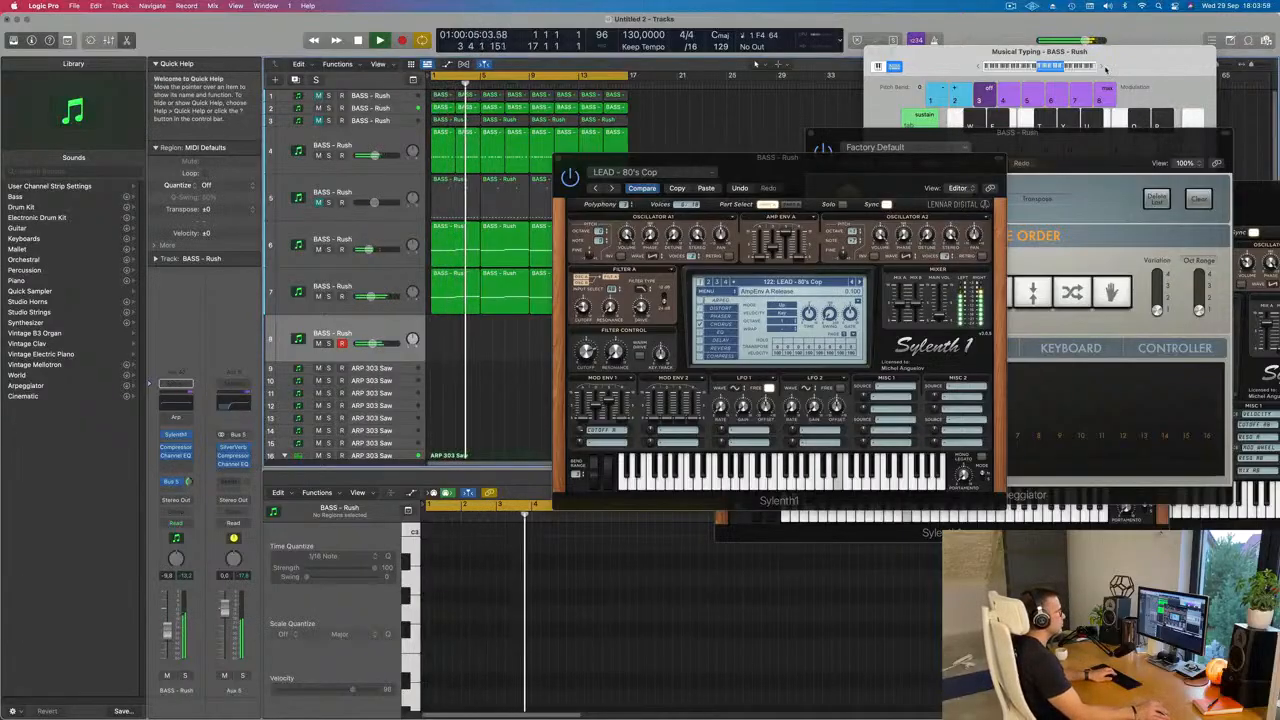
click(1105, 67)
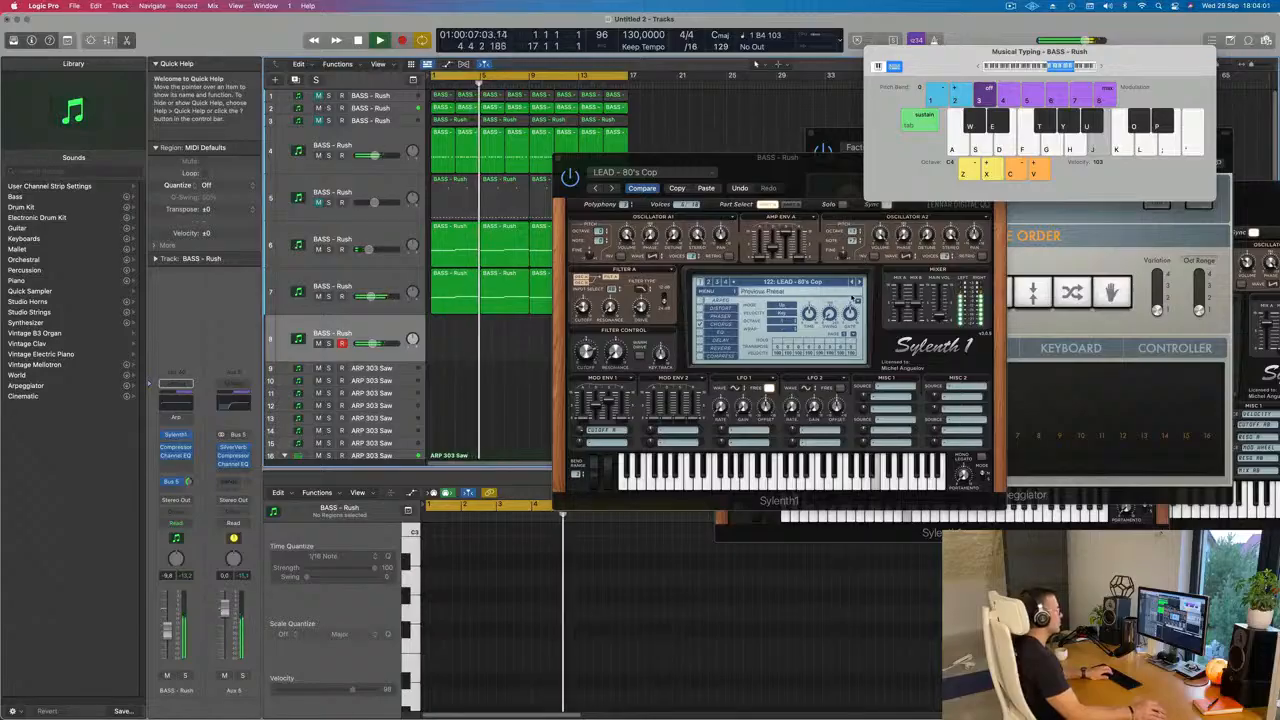
Step: Step the Sylenth1 presets forward to LEAD - Bad Ass Saw and lower track 8's volume to -13.0 dB
click(857, 282)
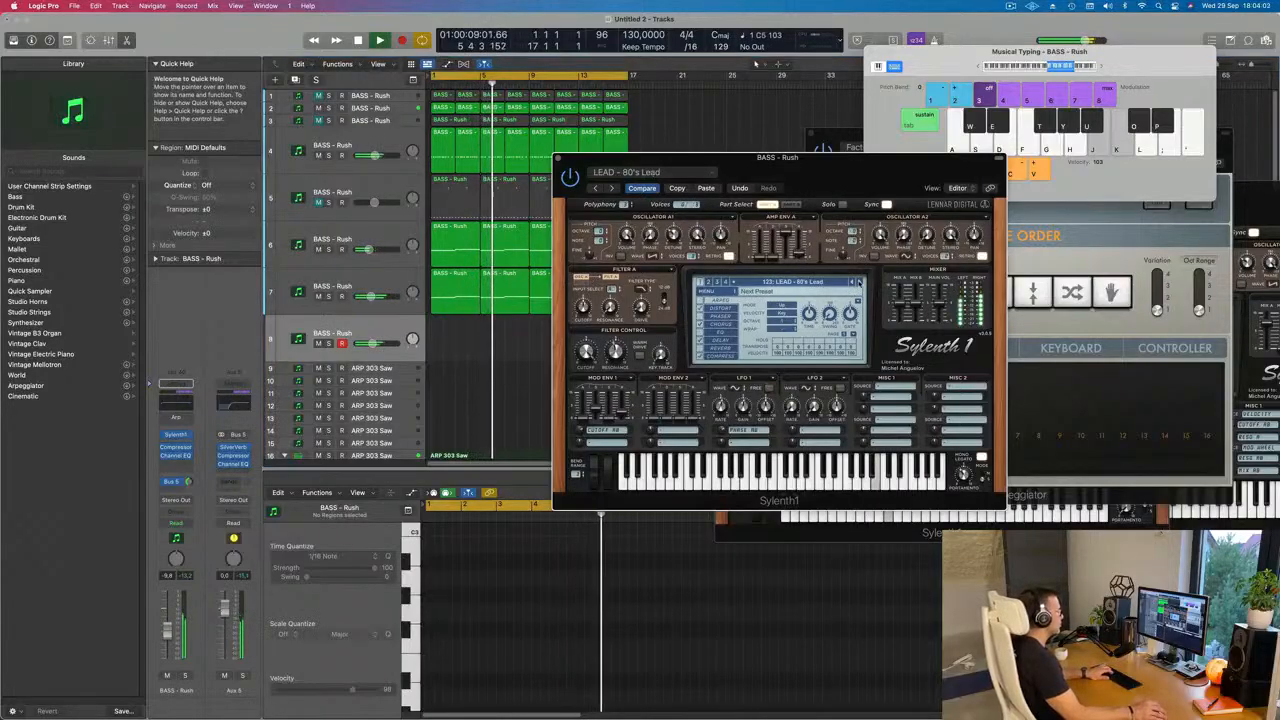
click(857, 282)
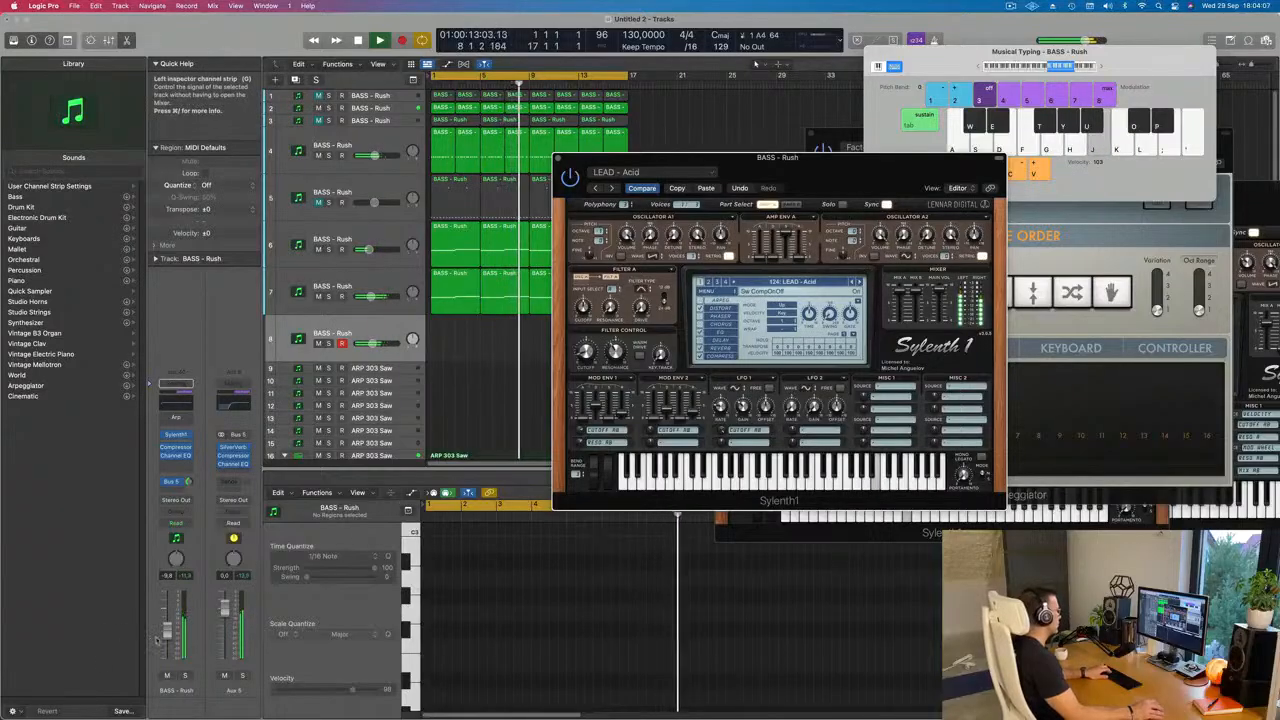
drag(168, 632, 169, 639)
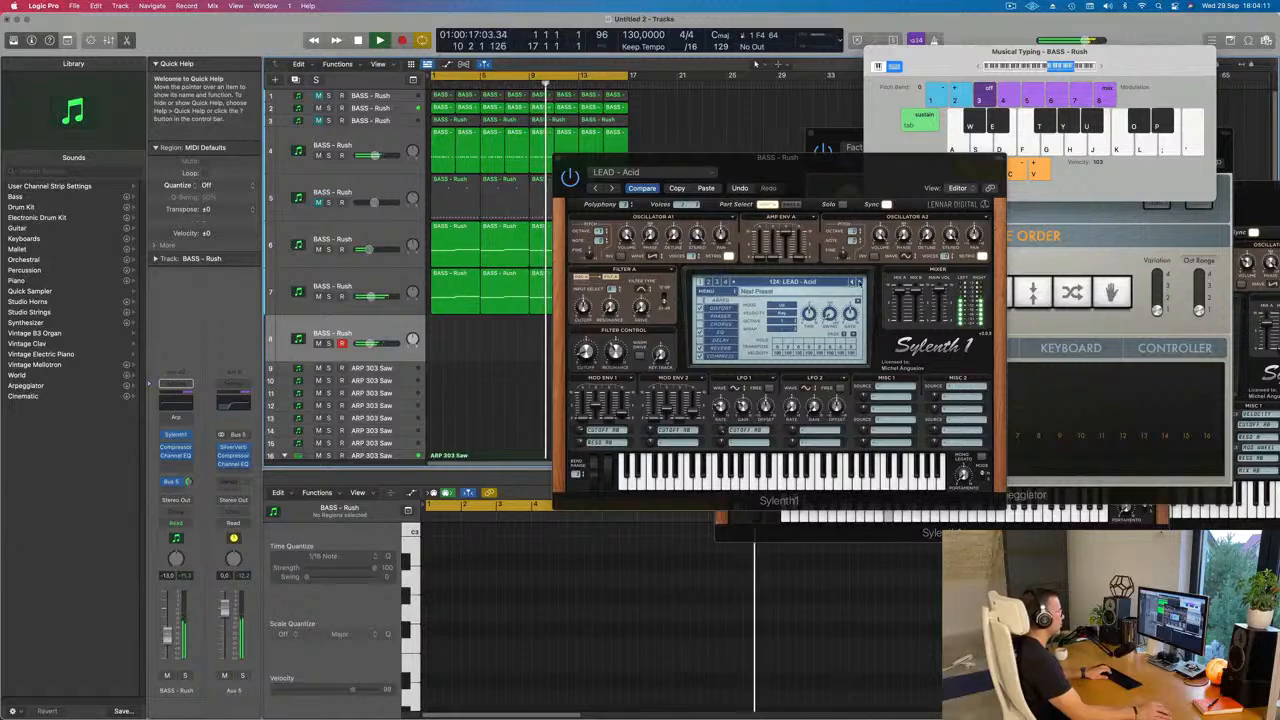
click(857, 282)
click(857, 282)
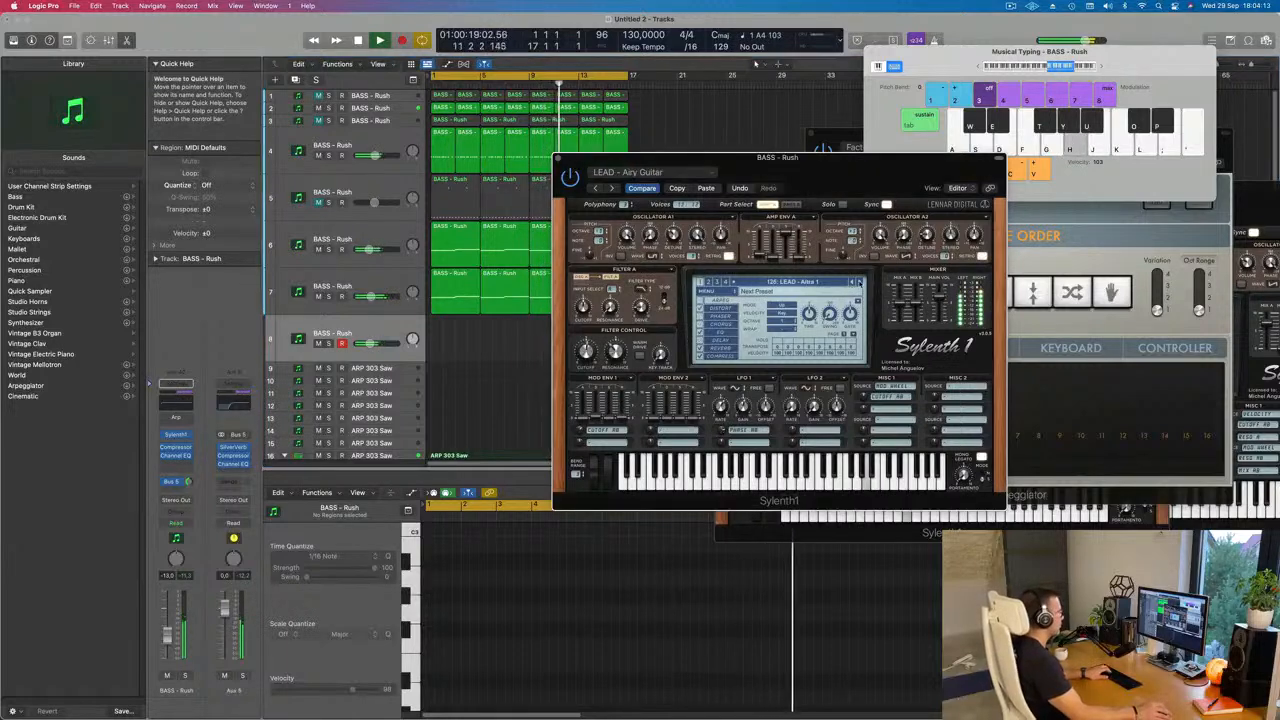
click(859, 282)
click(859, 282)
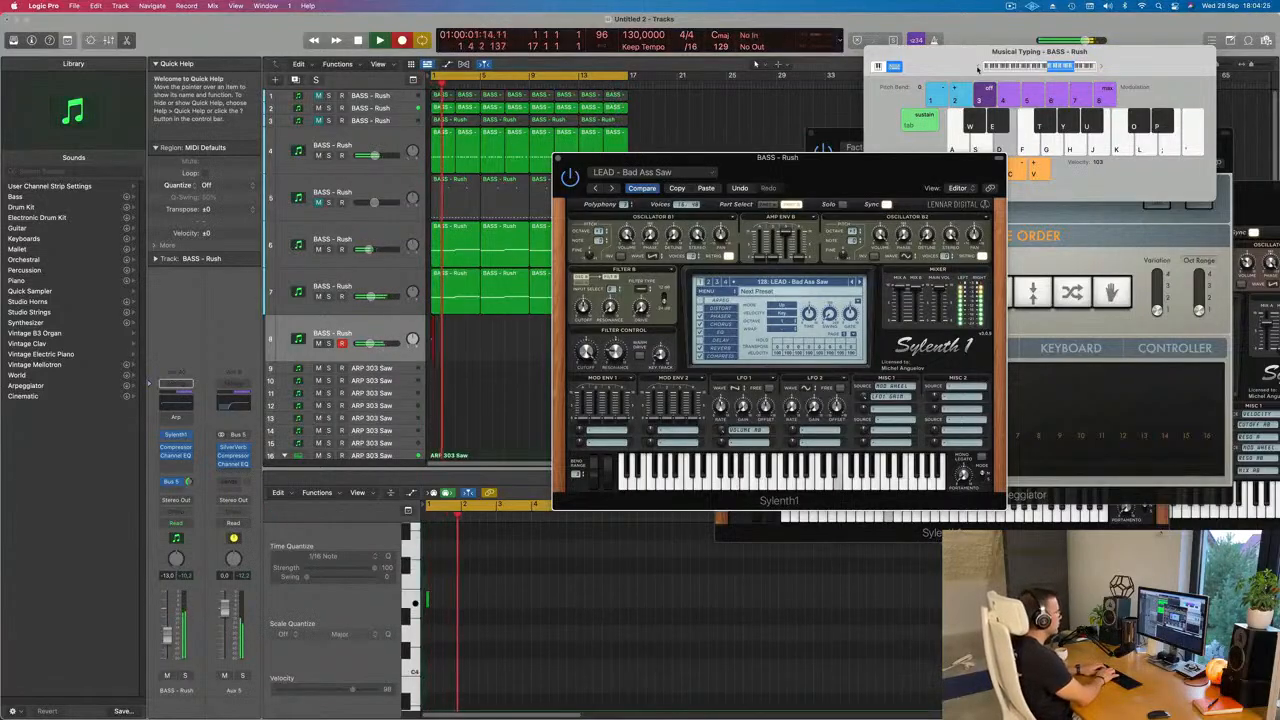
Step: Record a lead melody of single notes on track 8 from the loop start up to bar 13, then stop recording
key(j)
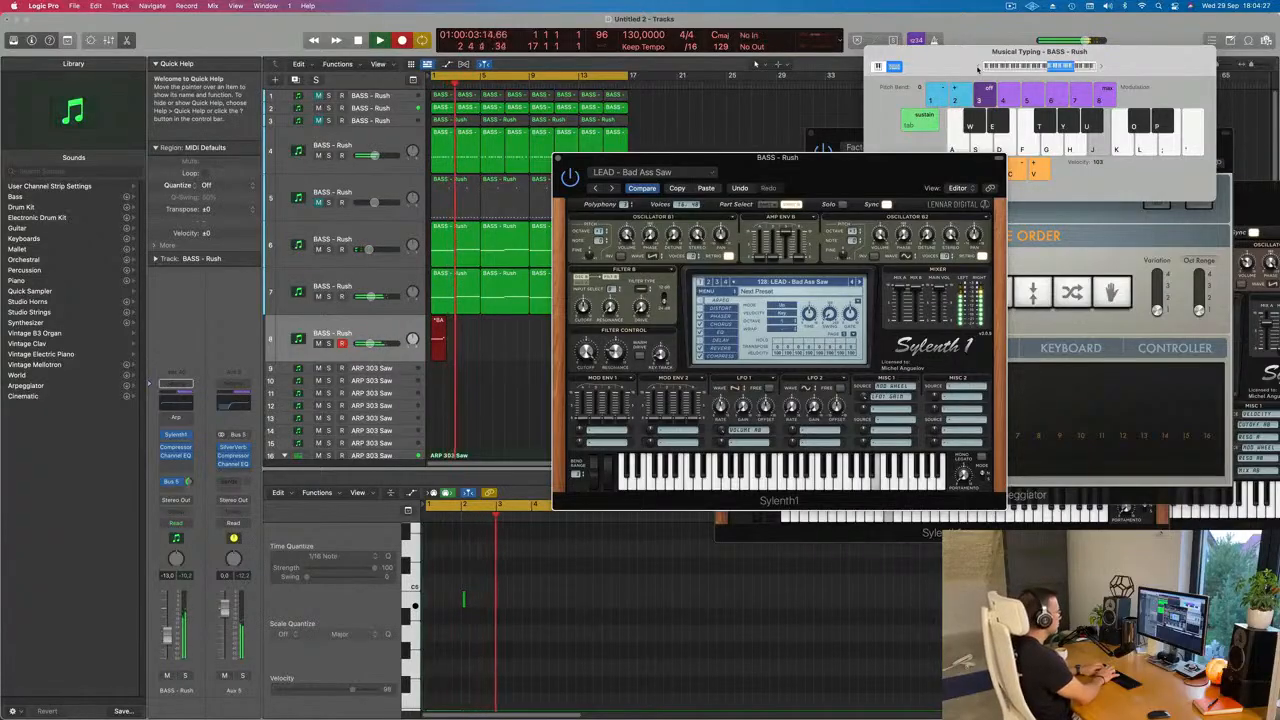
key(f)
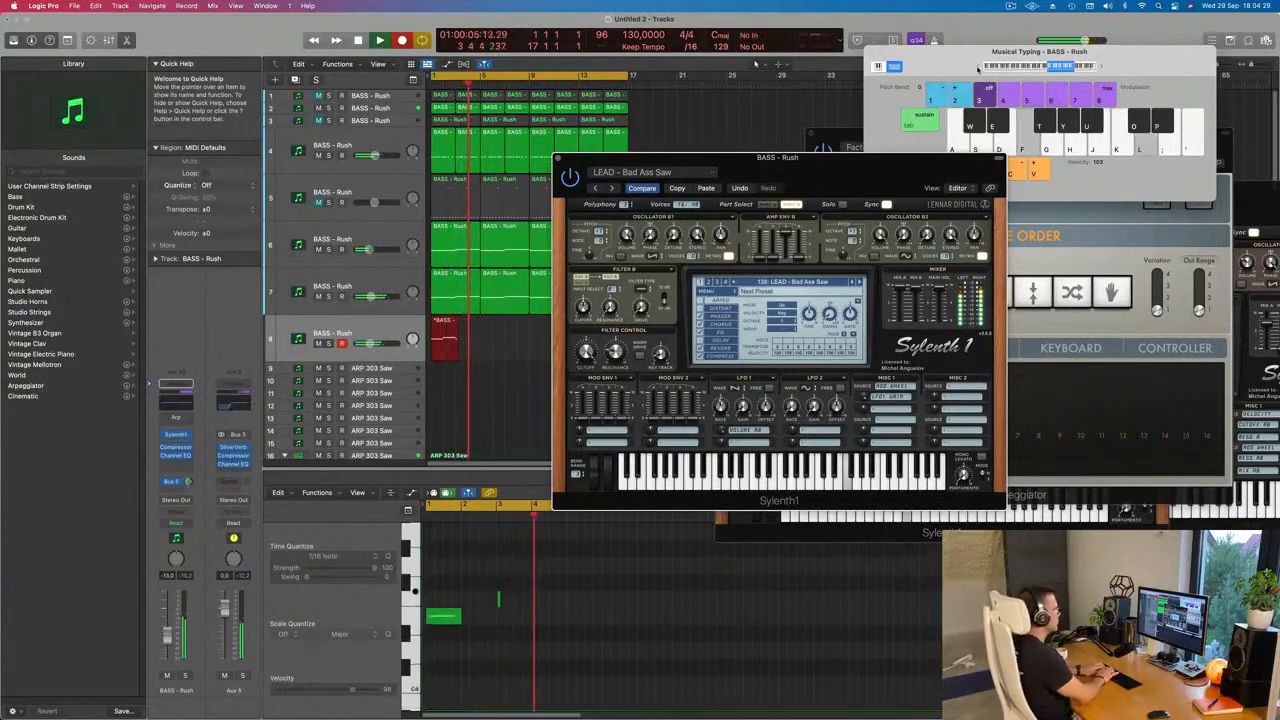
key(l)
key(d)
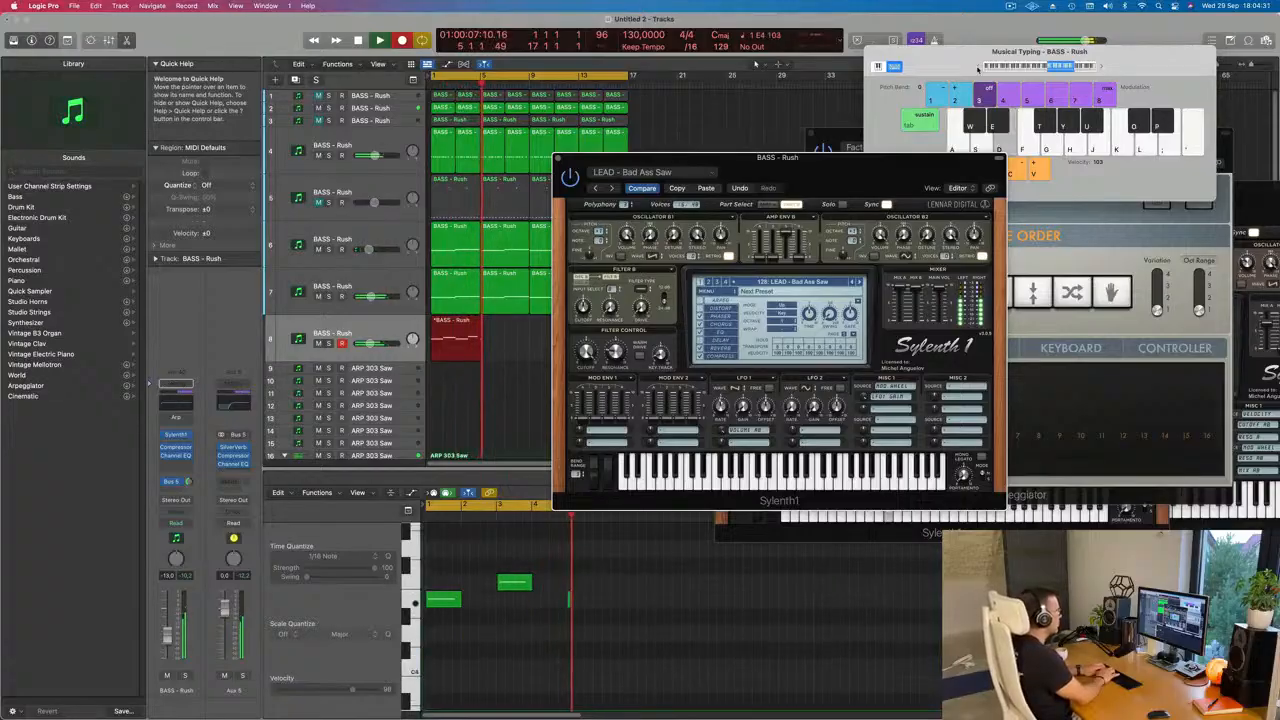
key(g)
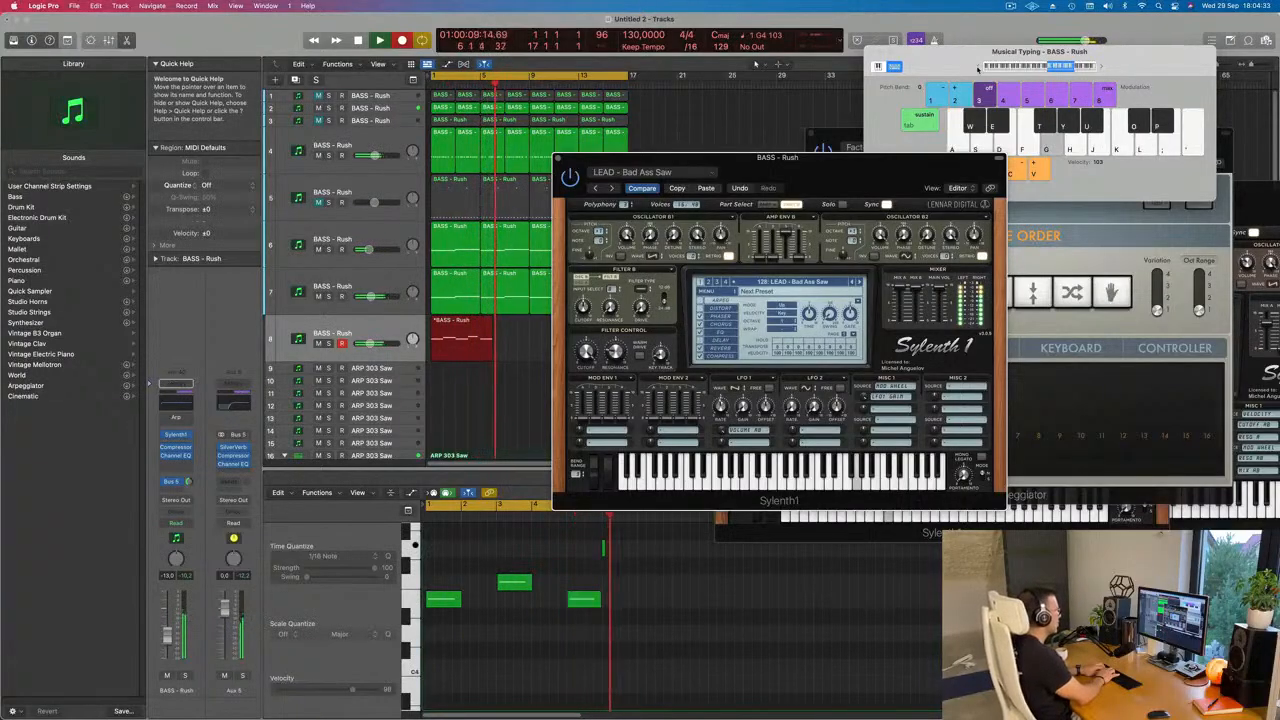
key(a)
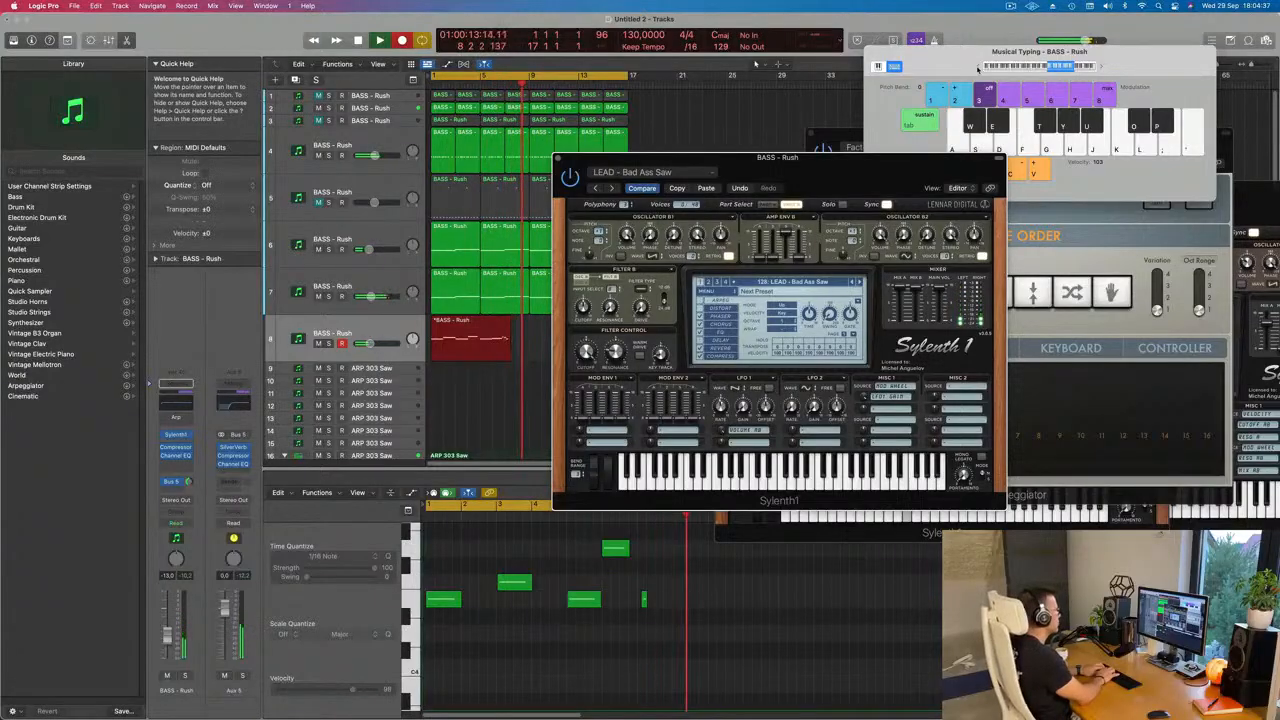
key(d)
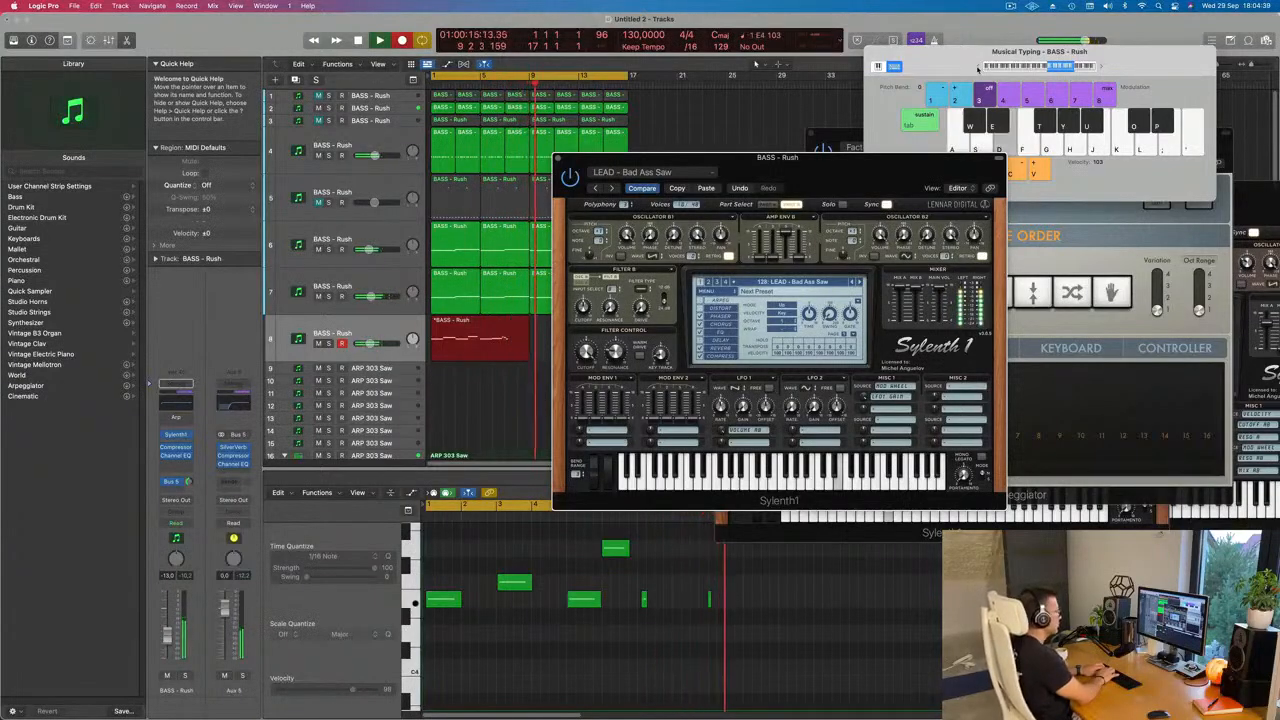
key(g)
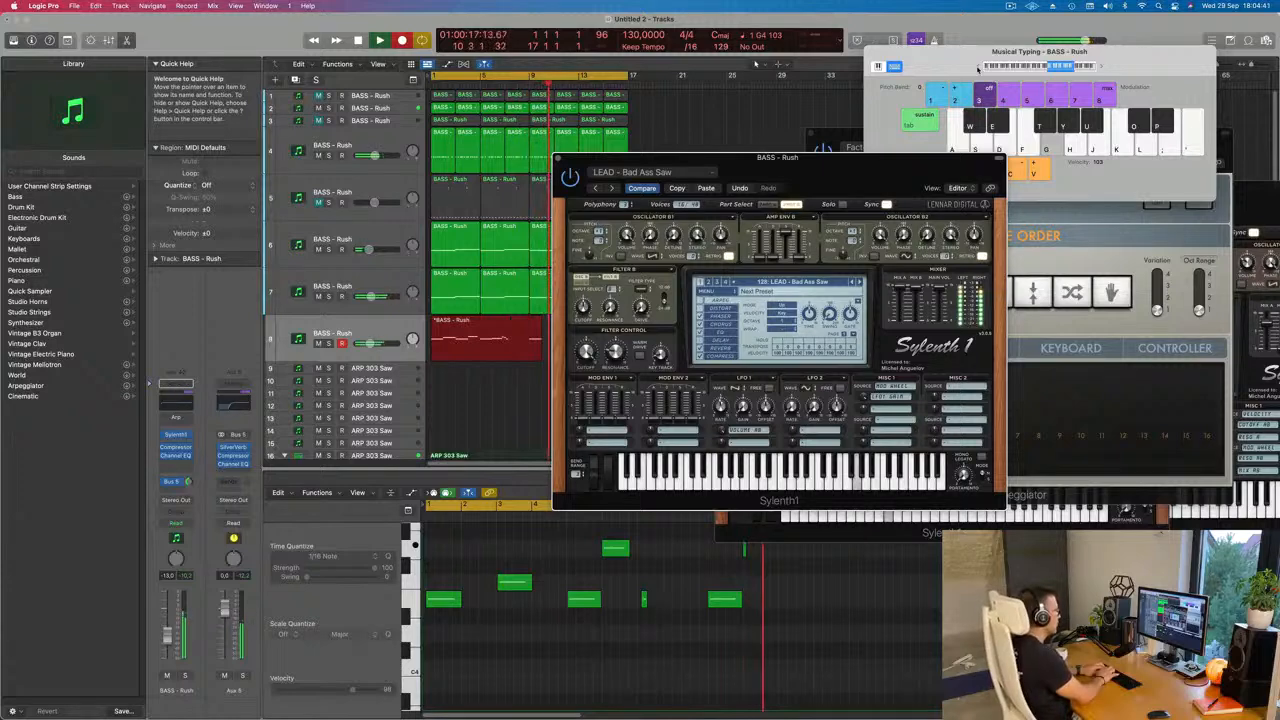
key(k)
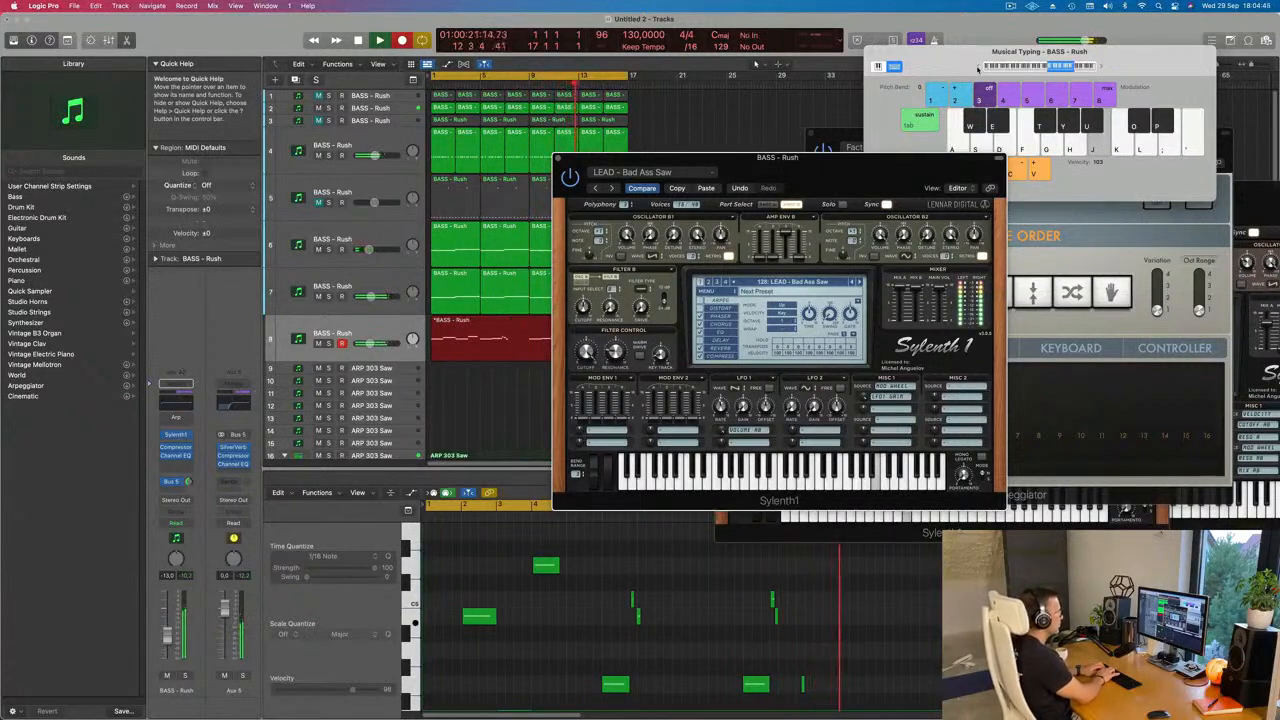
key(space)
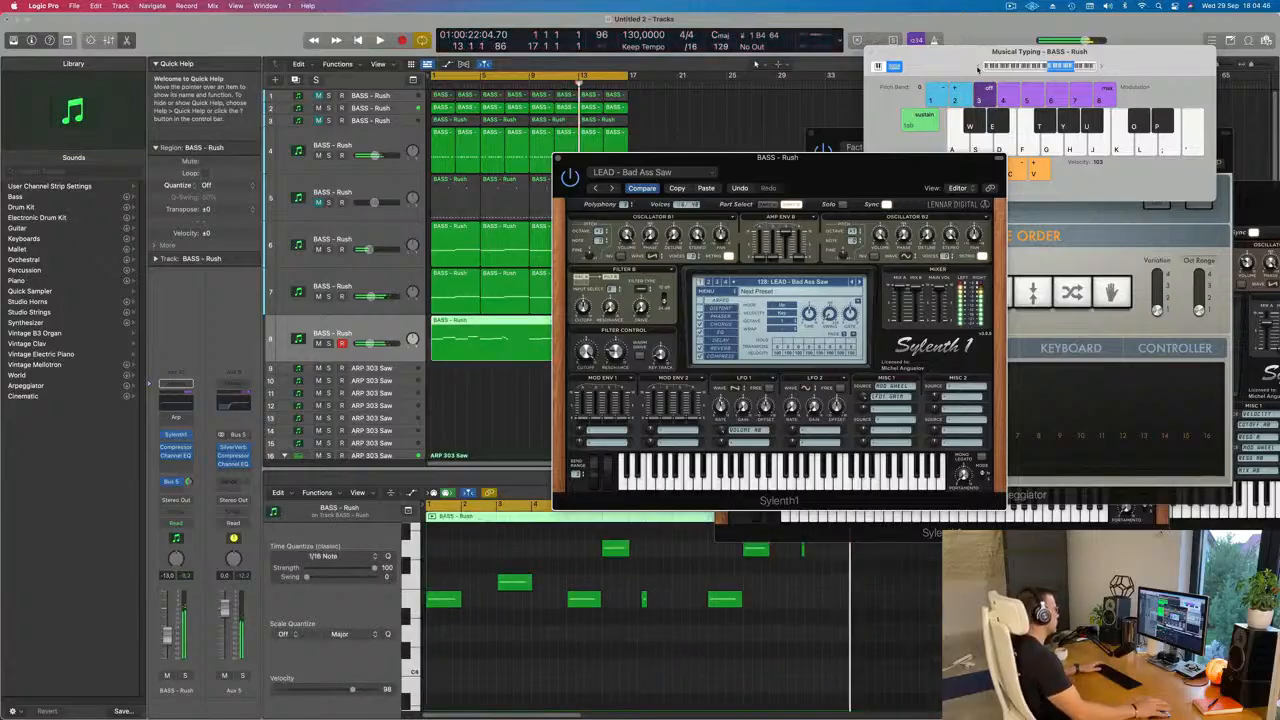
Step: Play back the recorded lead from the loop start and move the Sylenth1 window clear of the arrangement
key(space)
click(847, 147)
drag(730, 159, 924, 128)
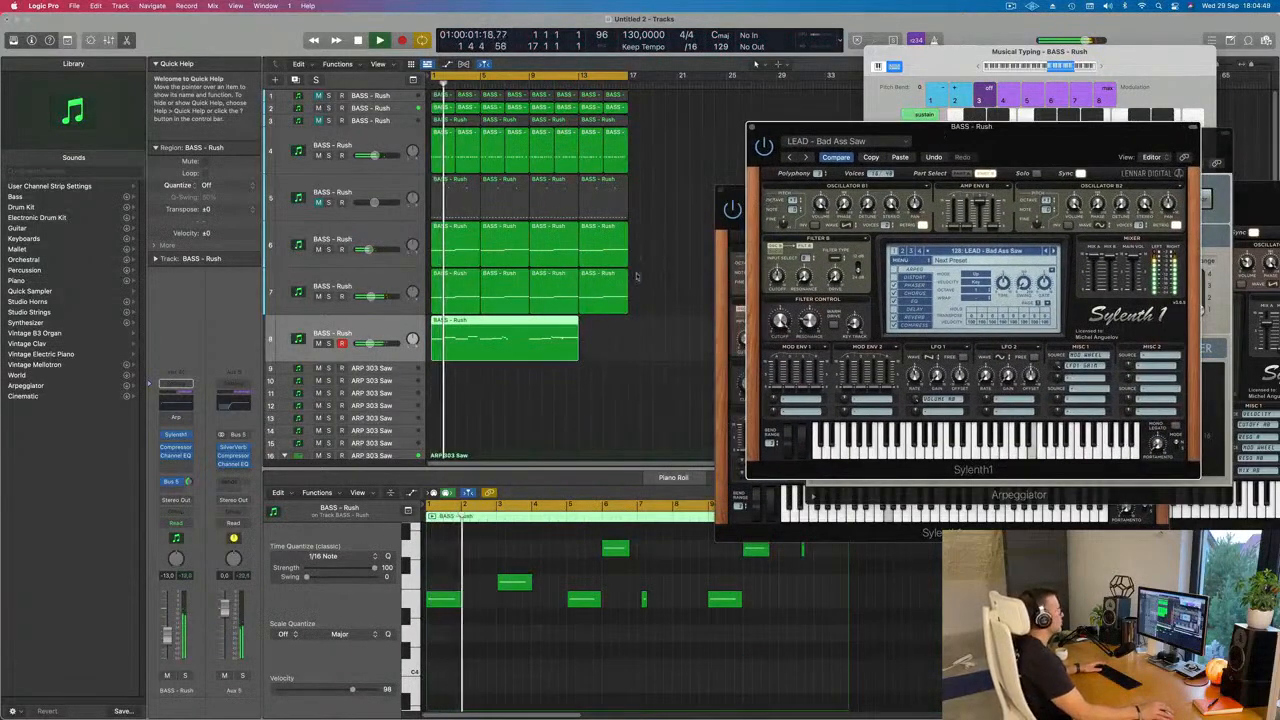
Step: Split the recorded region on track 8 at bar 9, choosing Split for the notes crossing the split point
scroll(520, 396, left, 2)
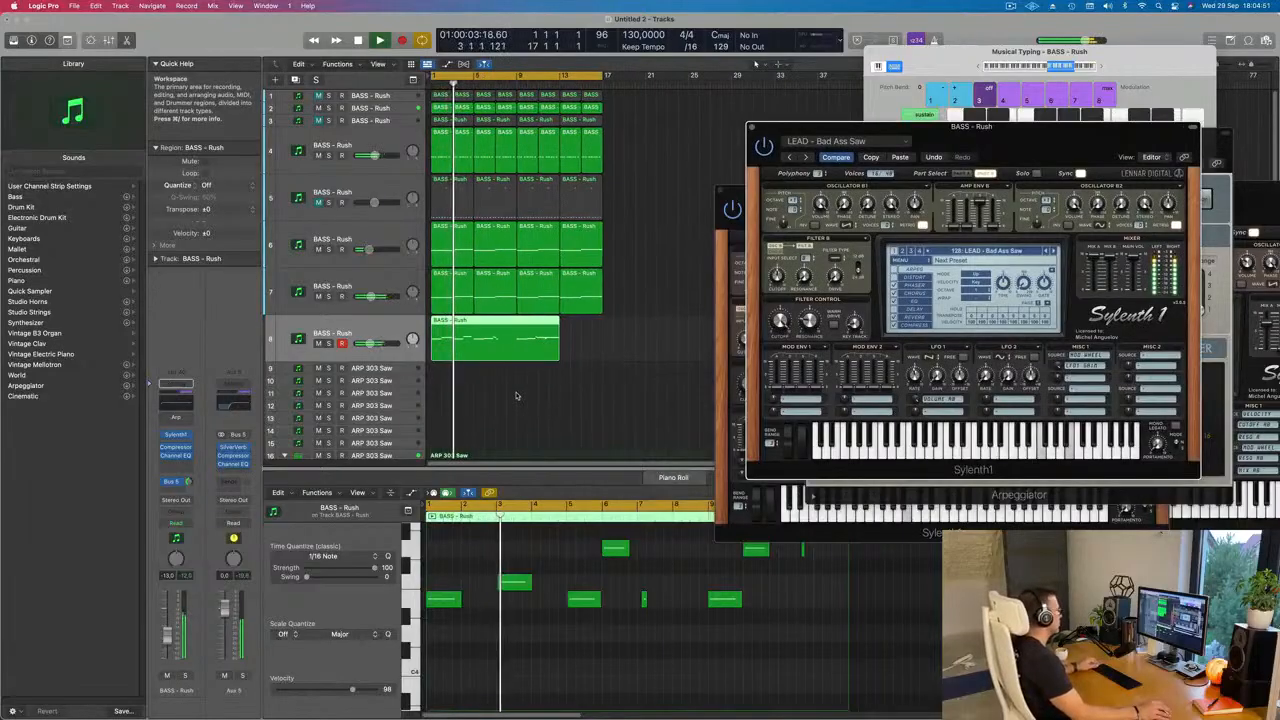
scroll(517, 385, right, 3)
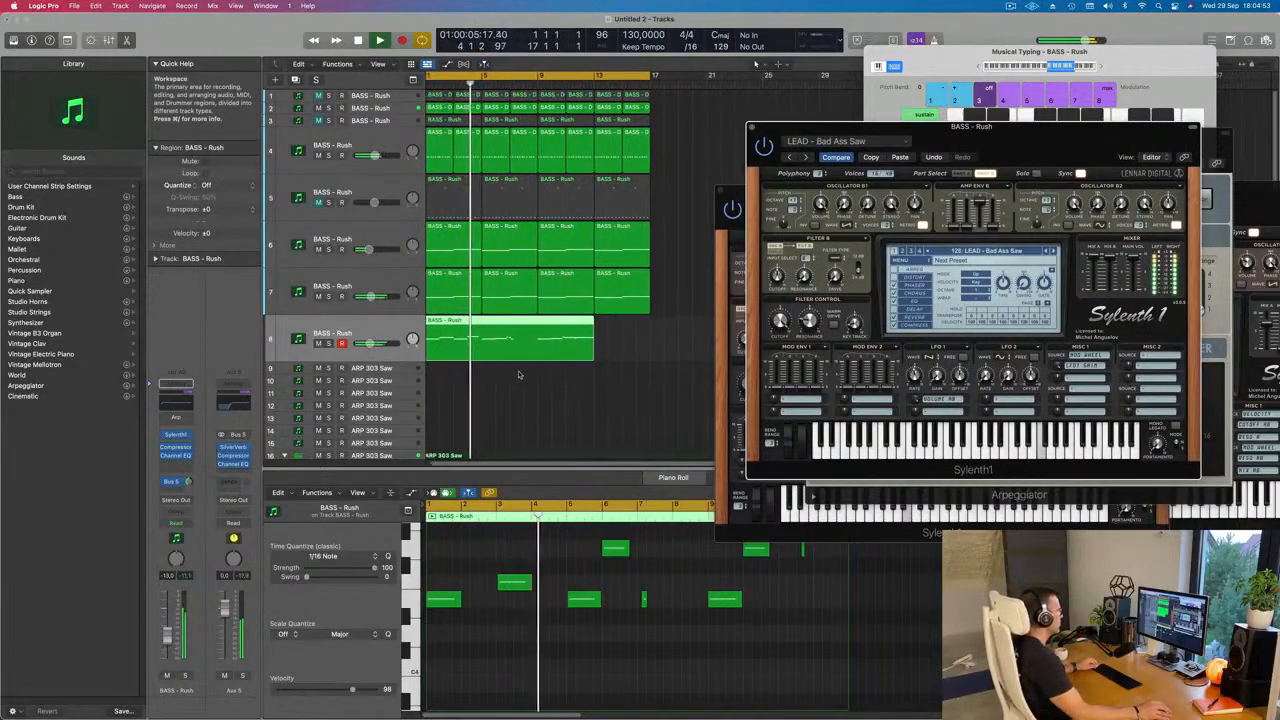
scroll(515, 375, left, 3)
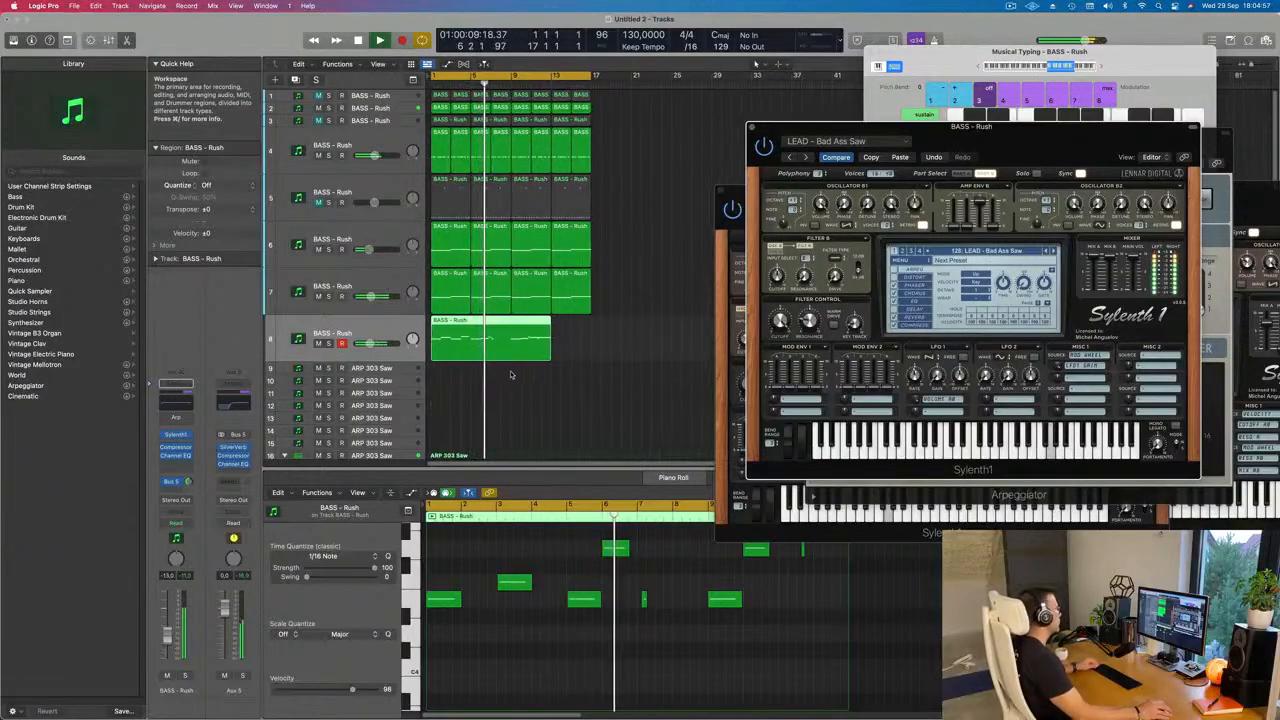
scroll(524, 376, right, 2)
scroll(522, 380, left, 2)
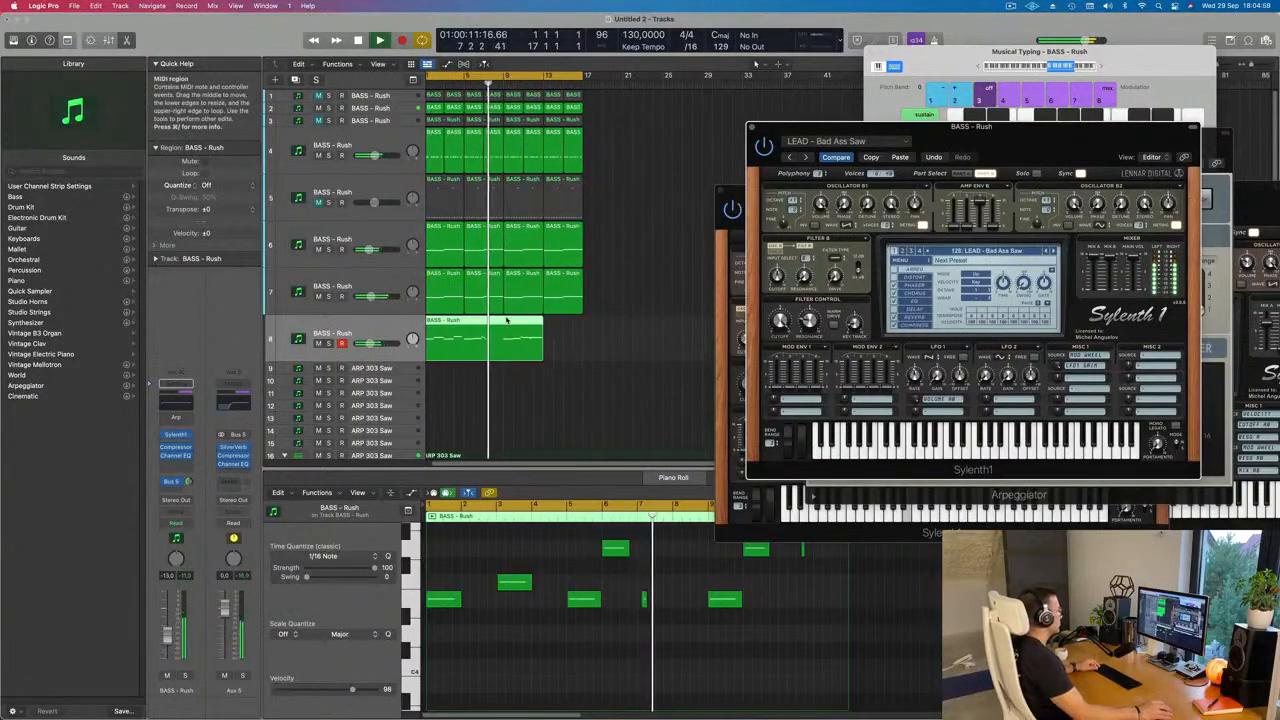
super+double_click(503, 334)
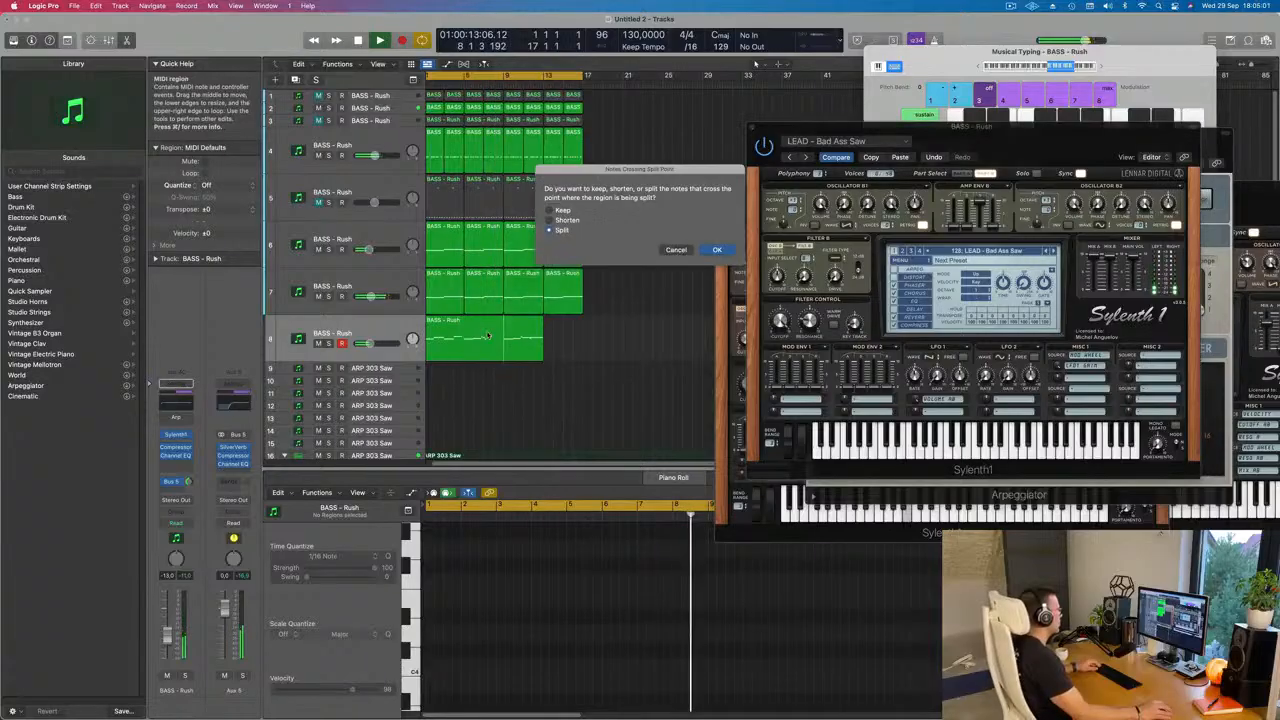
click(717, 250)
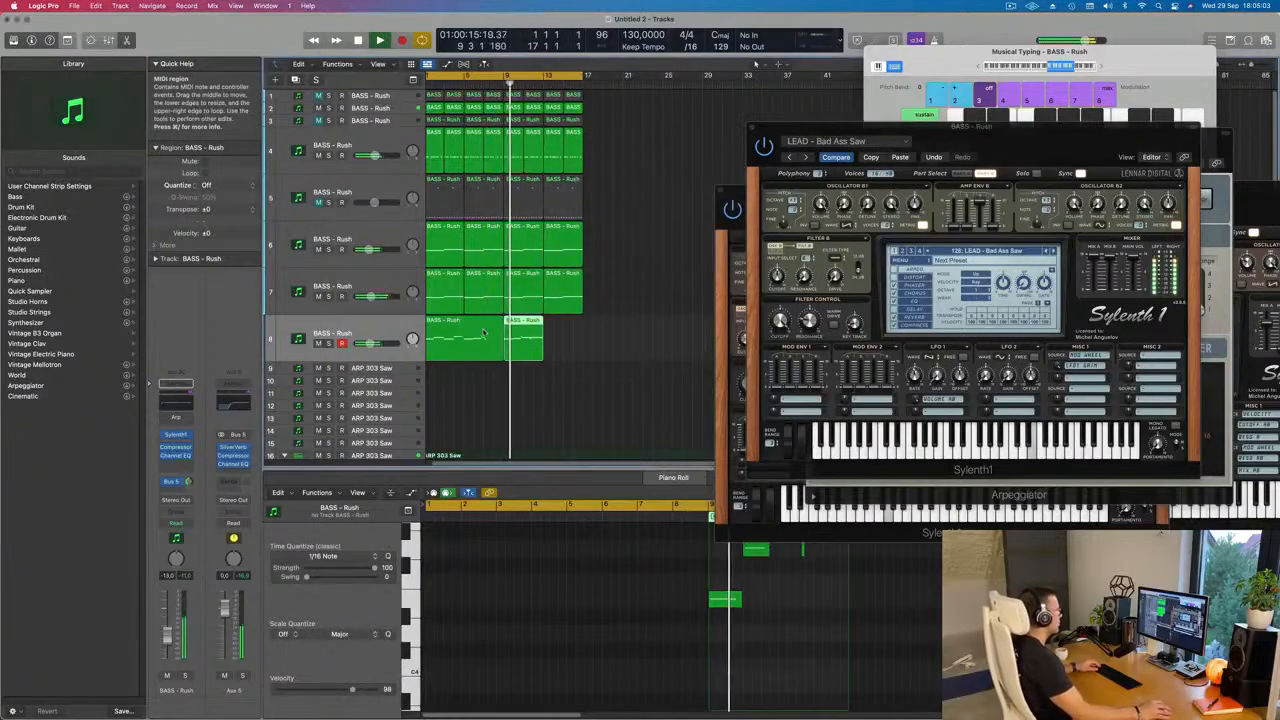
Step: Delete the first part of the split lead on track 8 and move the remaining region to bar 1
click(482, 333)
key(Delete)
click(532, 327)
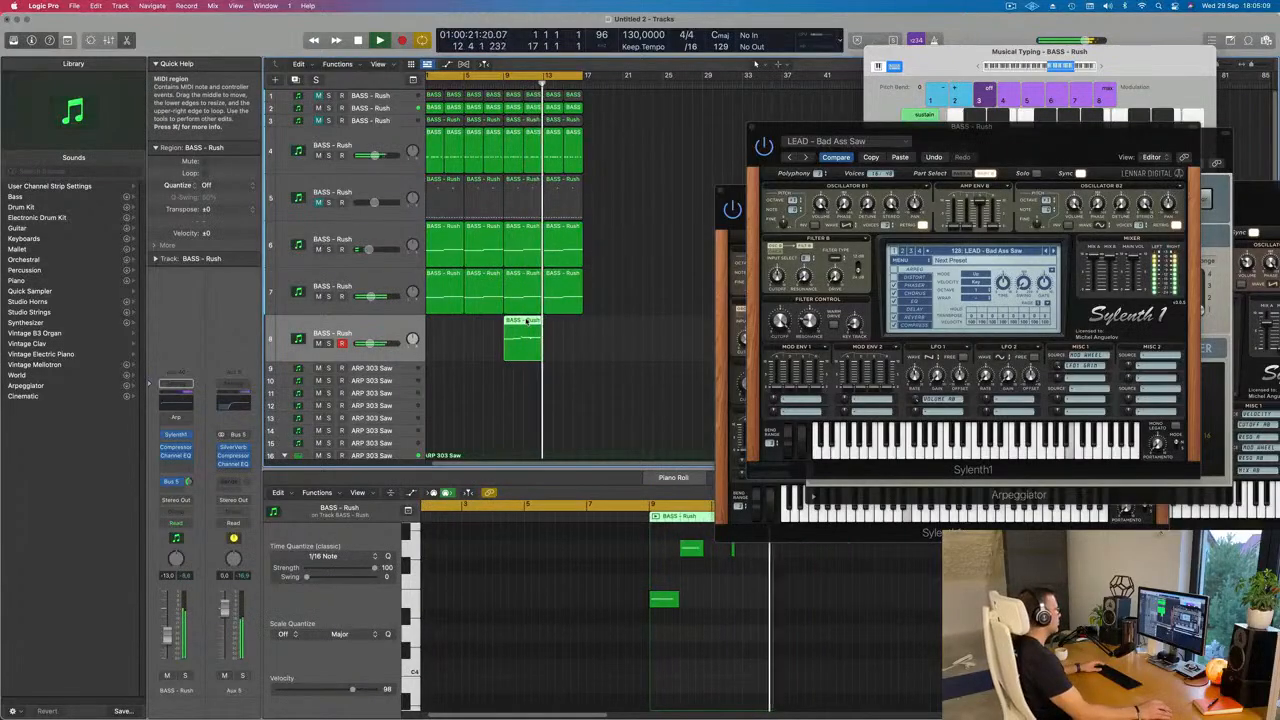
drag(527, 321, 450, 322)
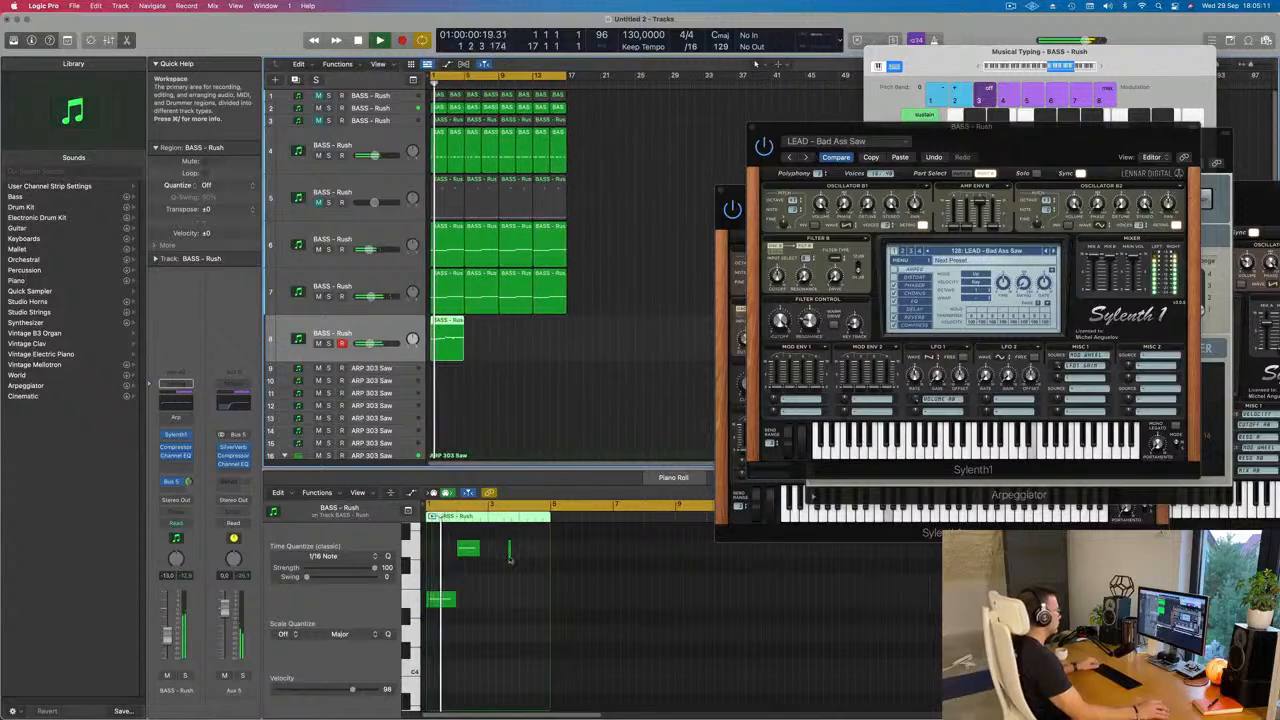
Step: Transpose all notes of the track 8 region down one octave
scroll(509, 560, up, 3)
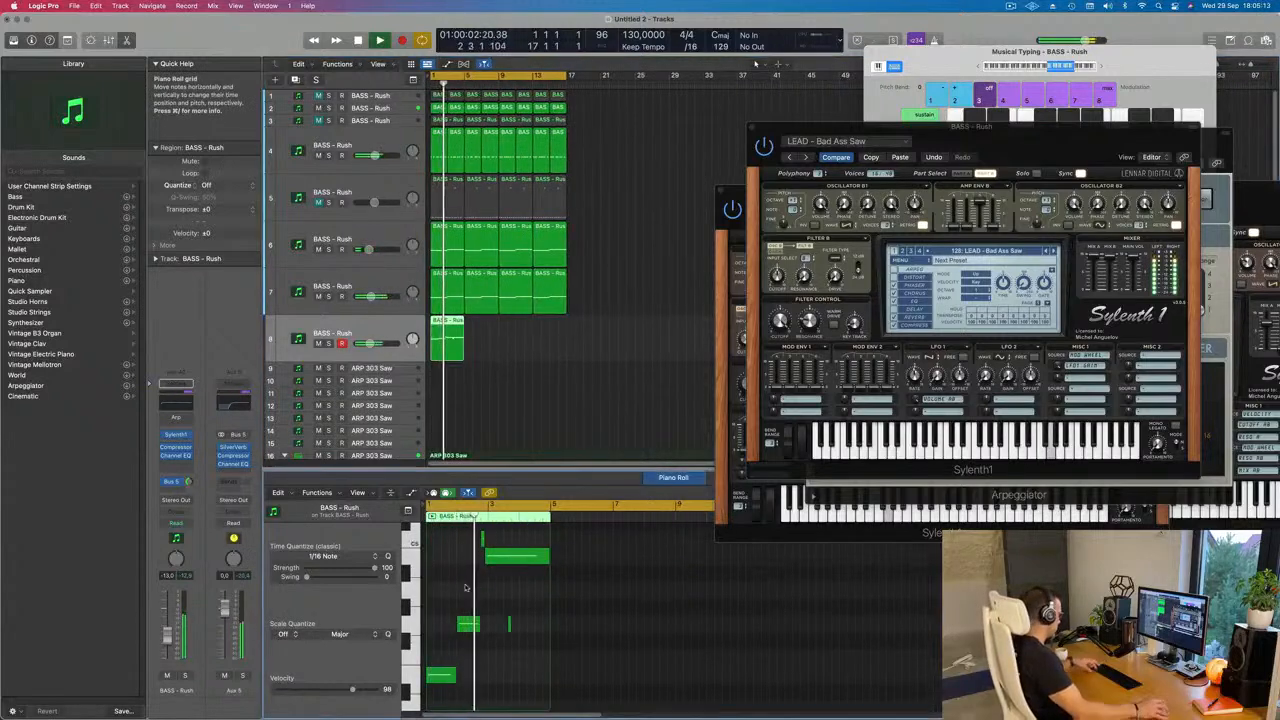
key(super+a)
key(Delete)
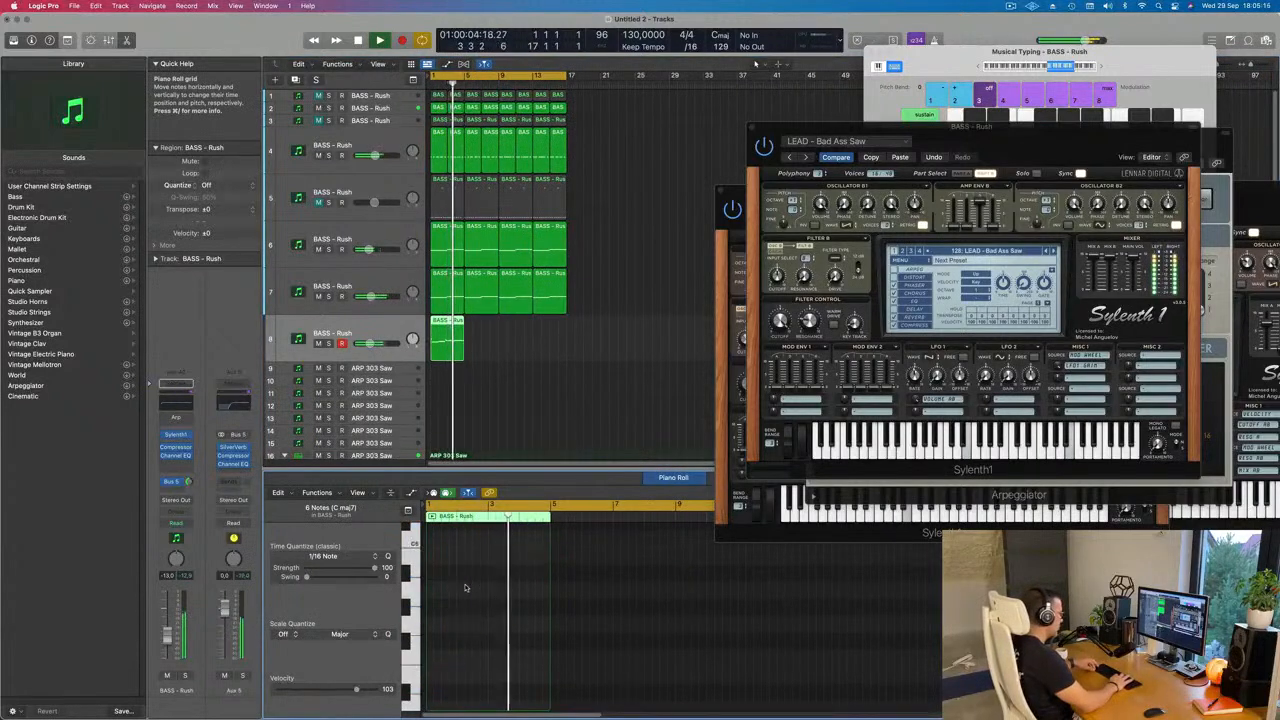
scroll(471, 587, down, 5)
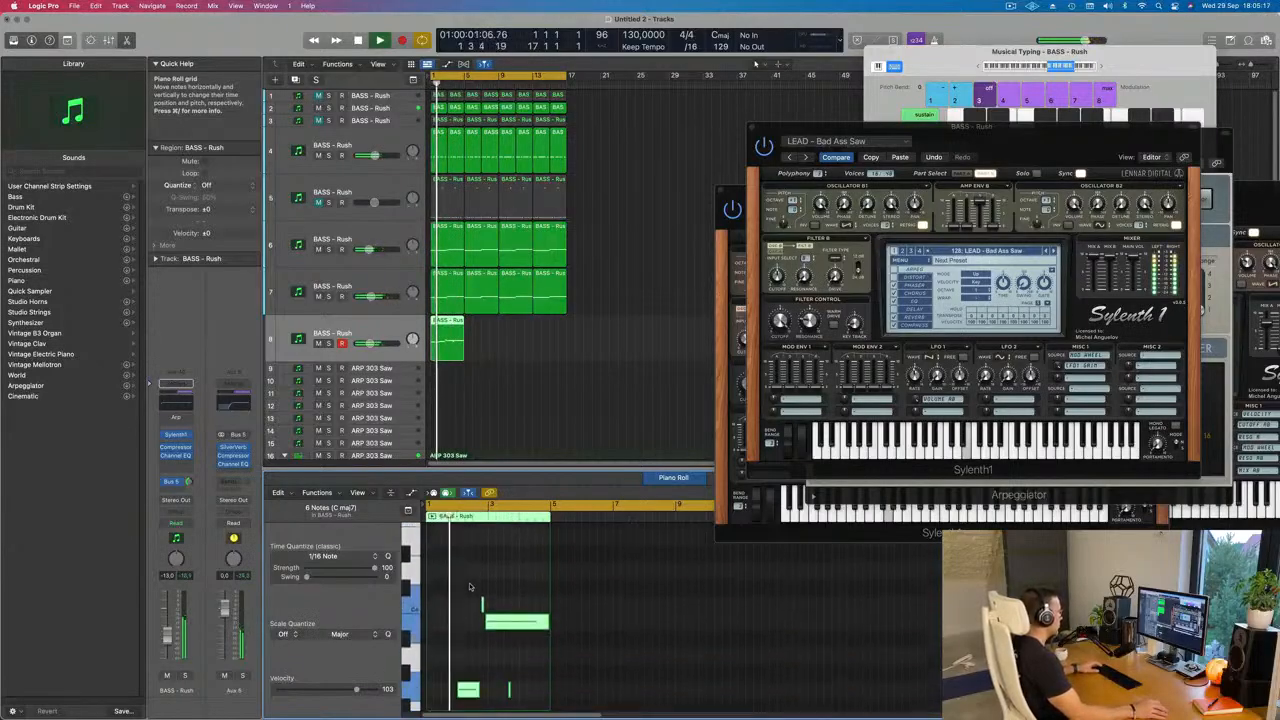
Step: Delete the short low note near bar 3 from the track 8 lead region
drag(521, 660, 503, 696)
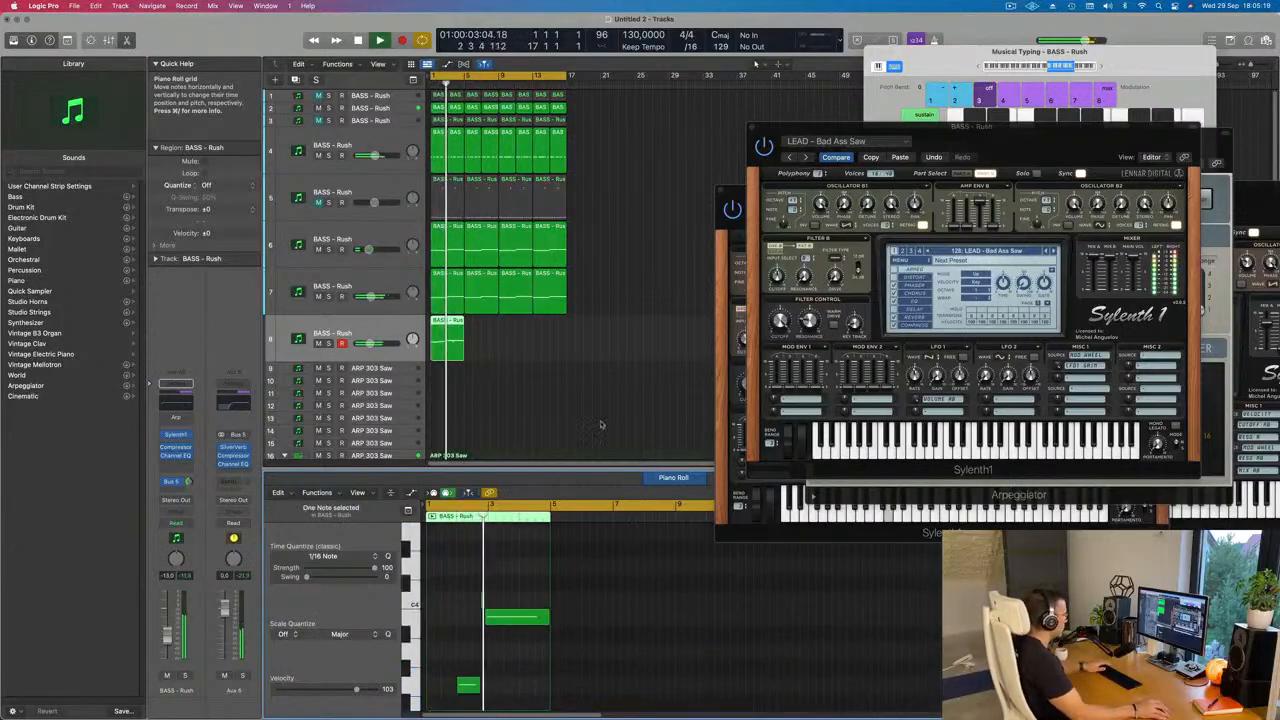
scroll(514, 362, up, 2)
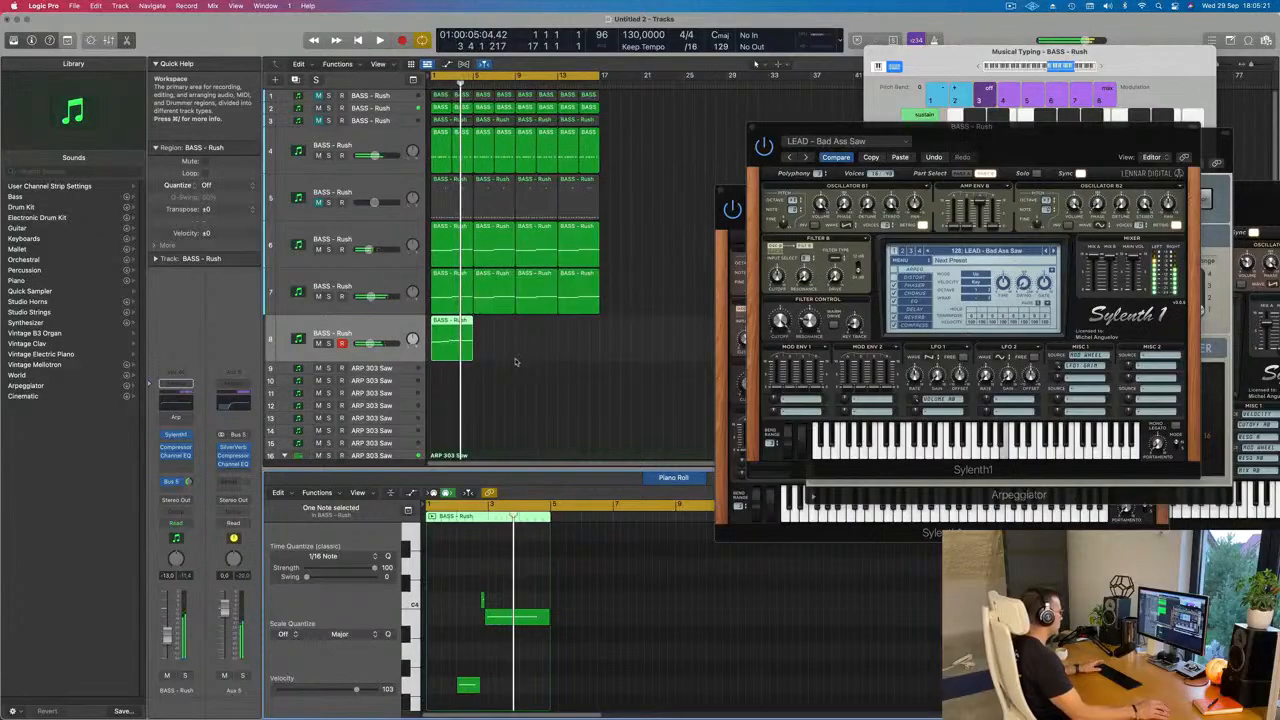
Step: Audition other Sylenth1 presets for the track 8 lead over the loop and settle on BASS - Wippenberg
drag(1039, 157, 859, 223)
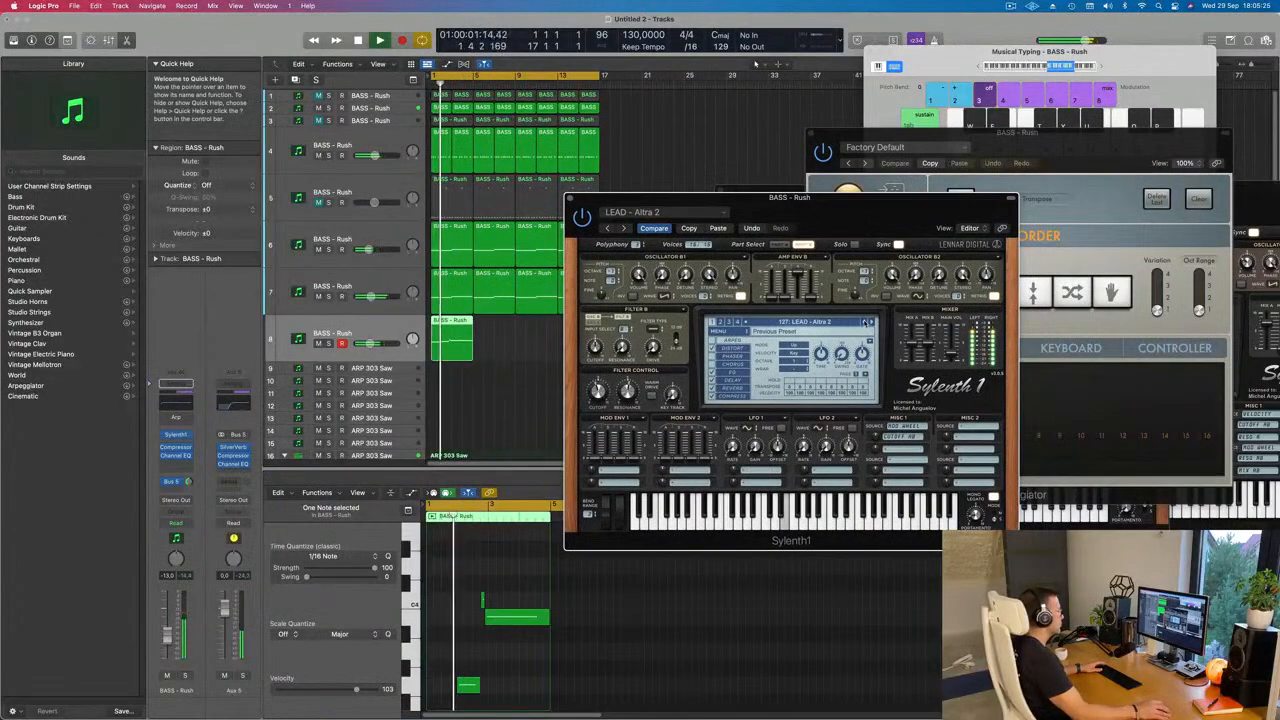
click(868, 322)
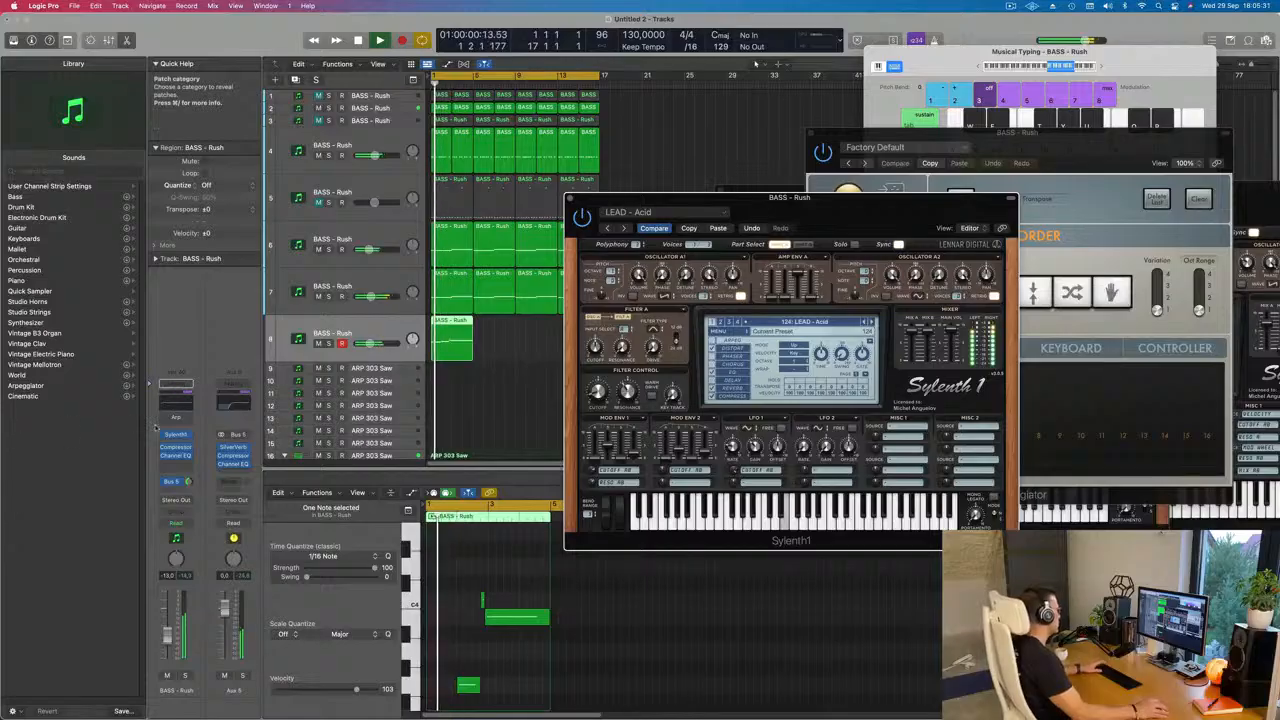
click(156, 428)
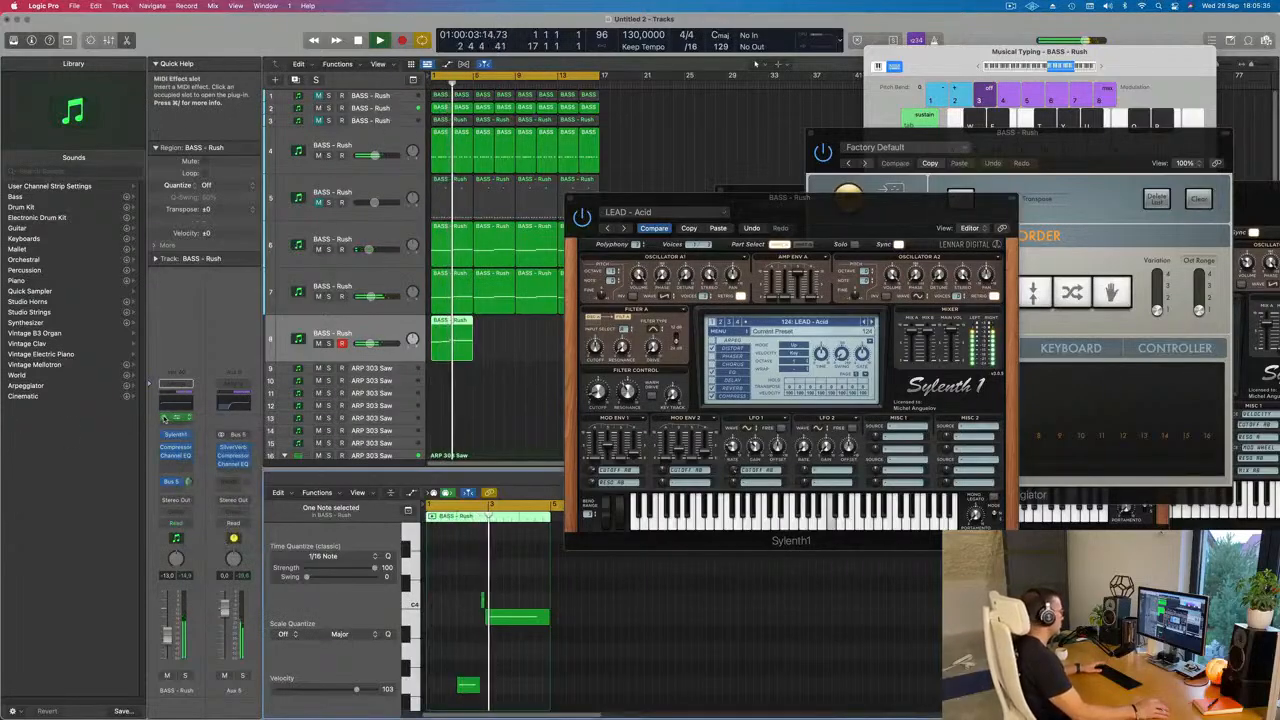
click(164, 418)
key(Return)
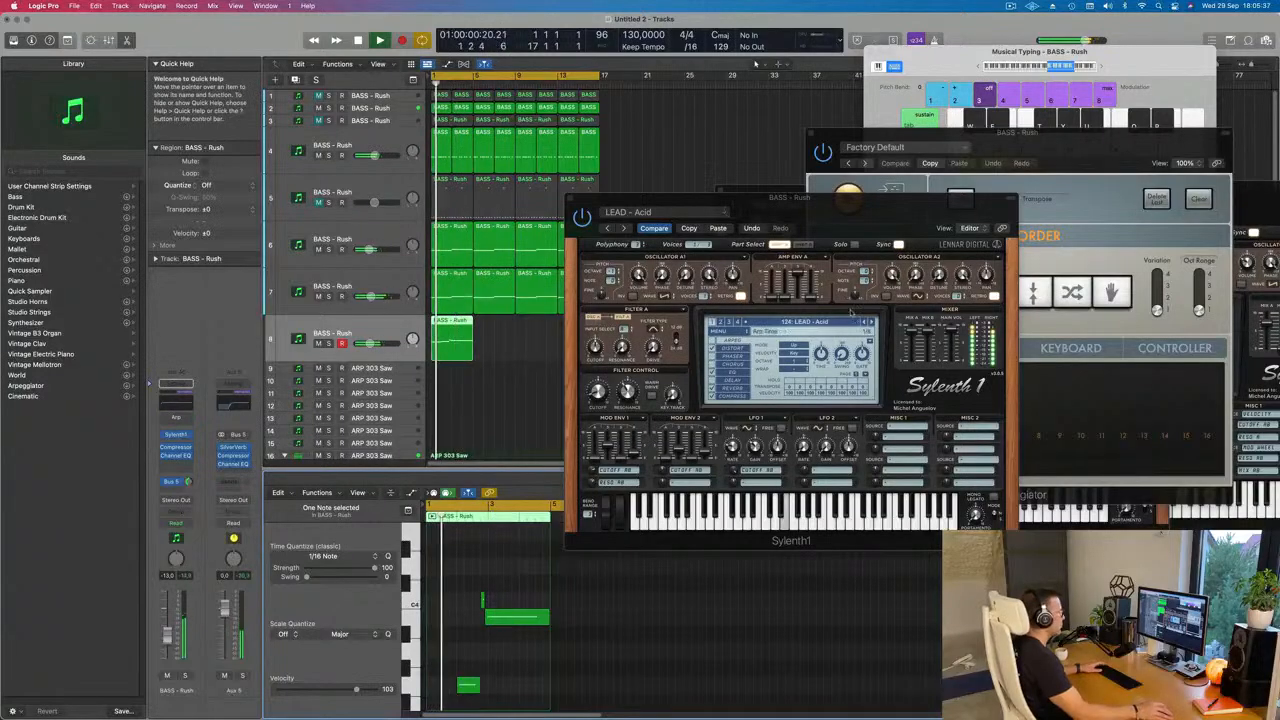
click(667, 229)
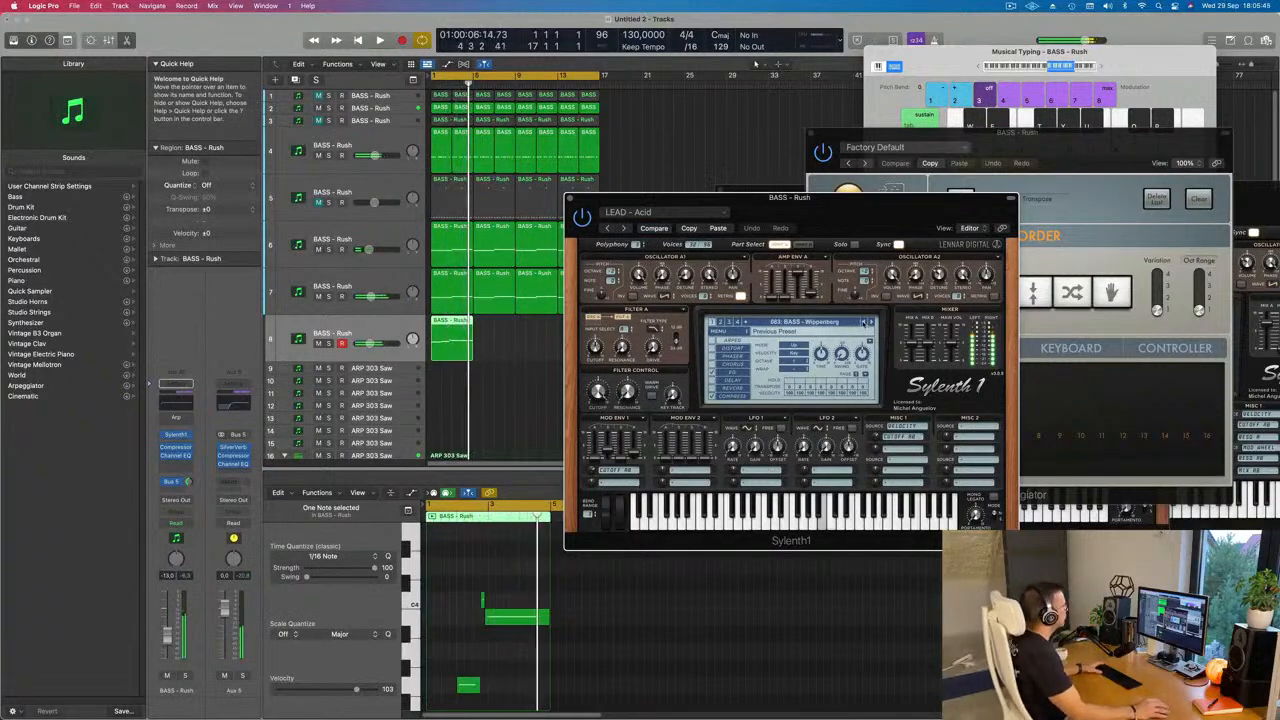
key(space)
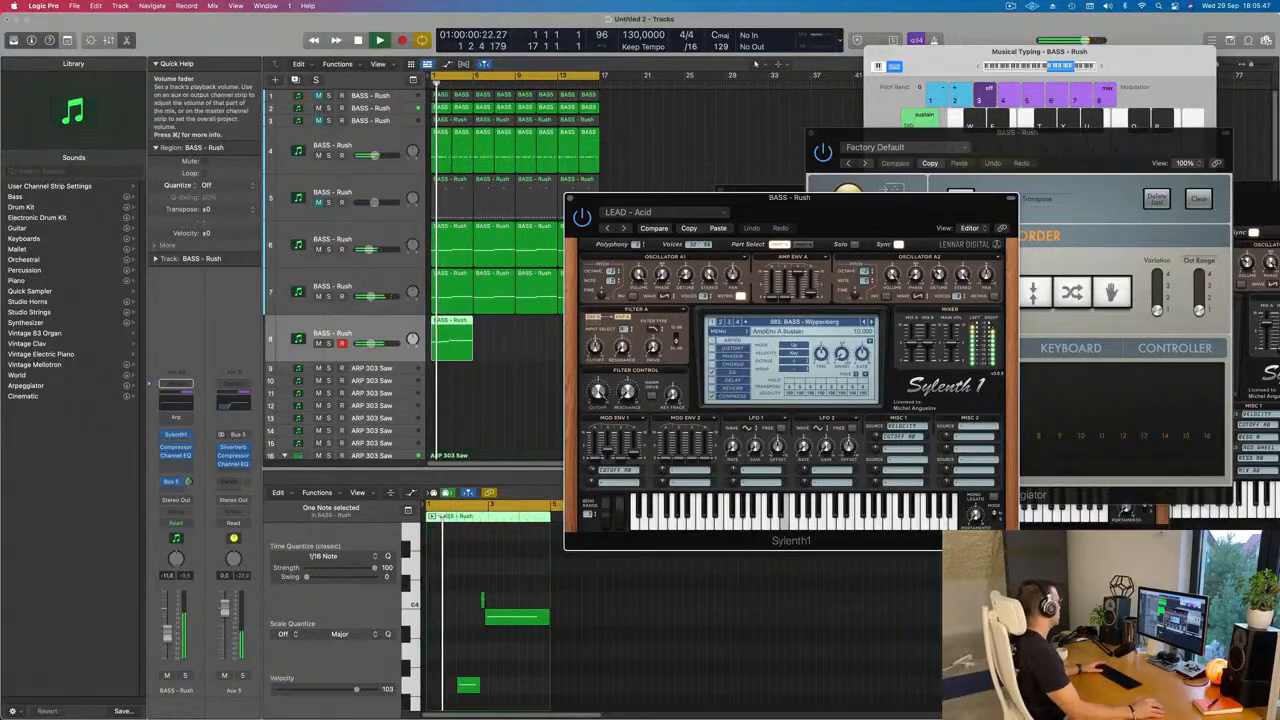
Step: Set a 426 Hz, 12 dB/Oct low cut in track 8's Channel EQ and clear the plug-in windows off the arrangement
click(176, 455)
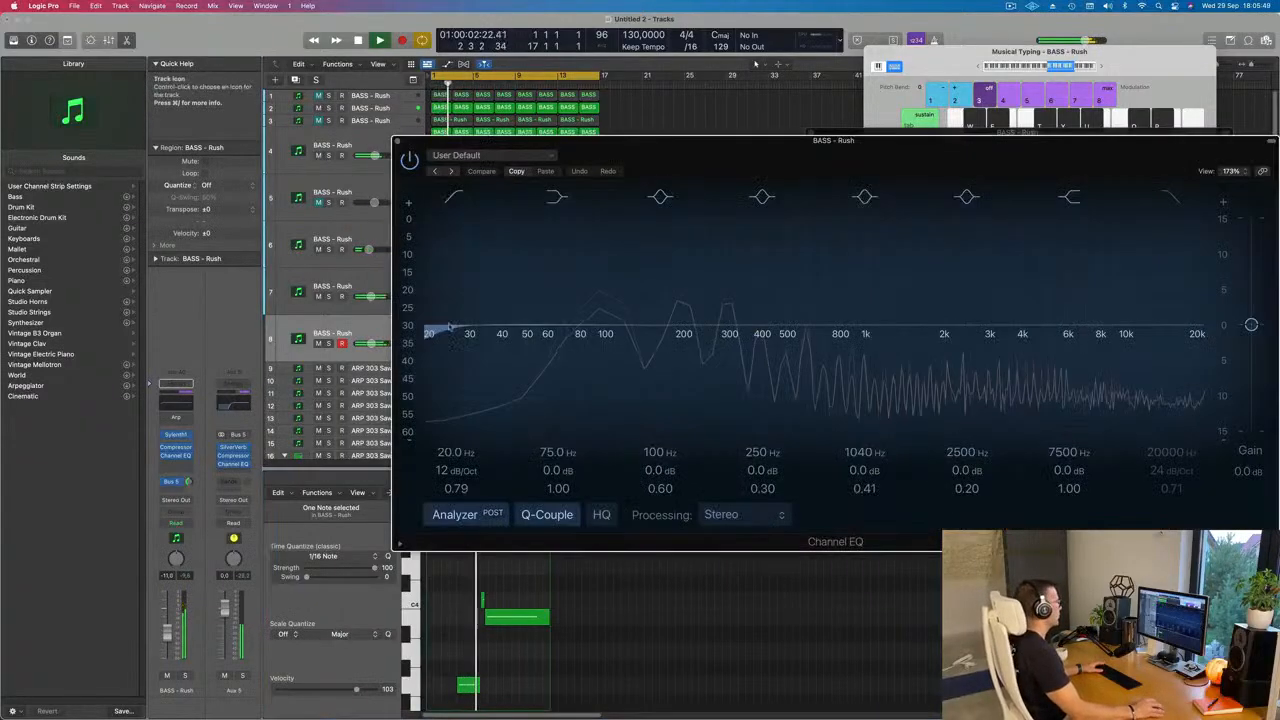
drag(572, 333, 620, 333)
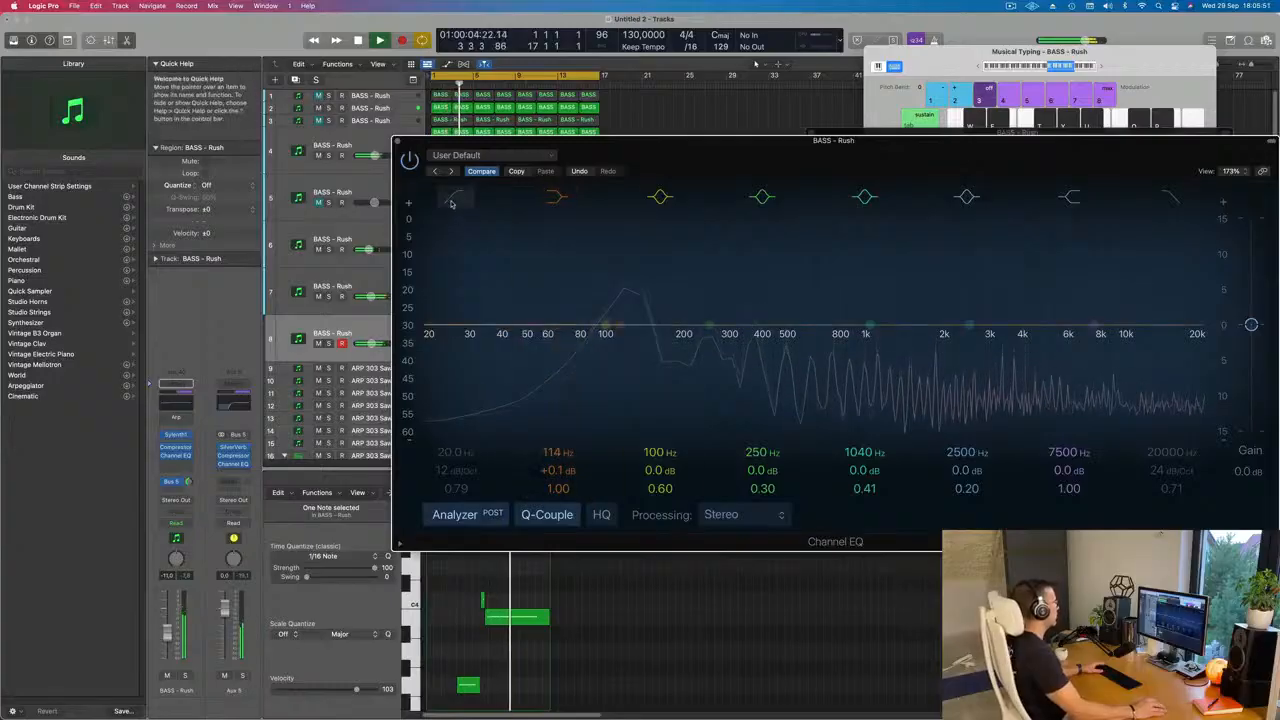
drag(441, 304, 789, 270)
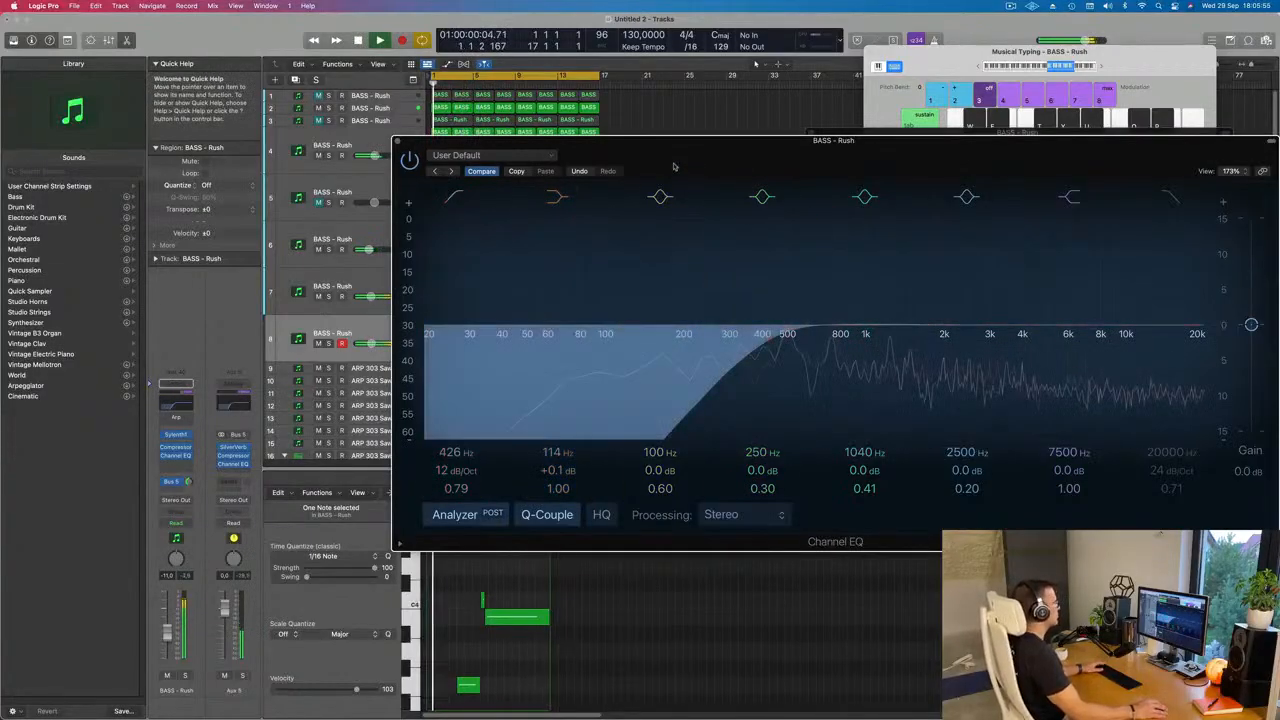
drag(662, 142, 1203, 167)
drag(822, 198, 1178, 186)
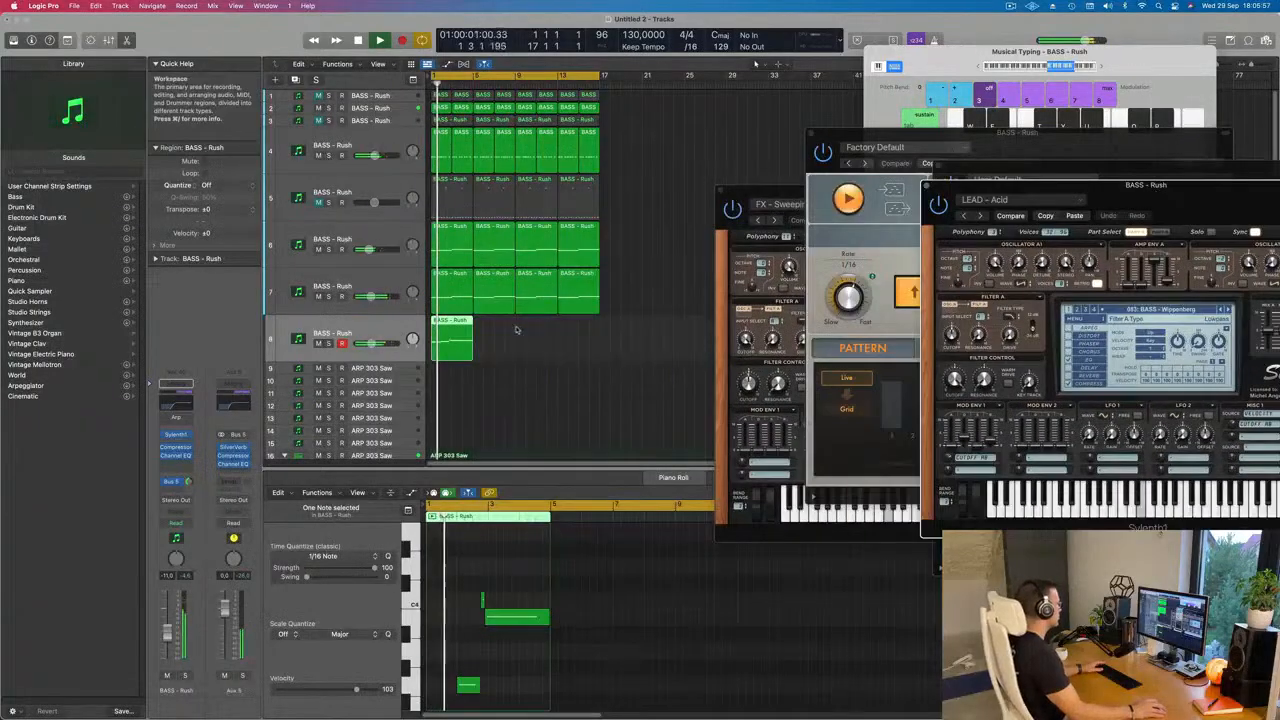
Step: Repeat the track 8 region three times so the lead fills the loop up to bar 17
mouse_move(523, 343)
mouse_down()
mouse_move(420, 378)
mouse_move(455, 341)
mouse_up()
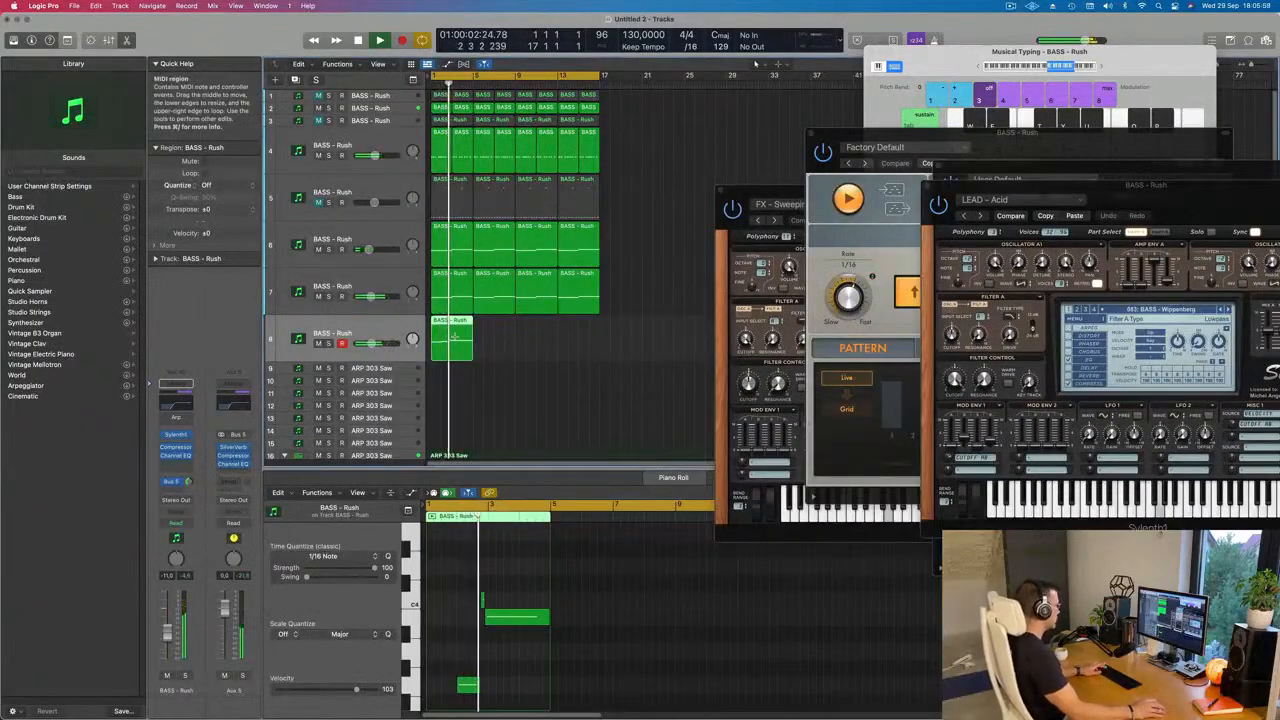
key(super+r)
key(super+r)
key(super+r)
key(super+Left)
key(super+Up)
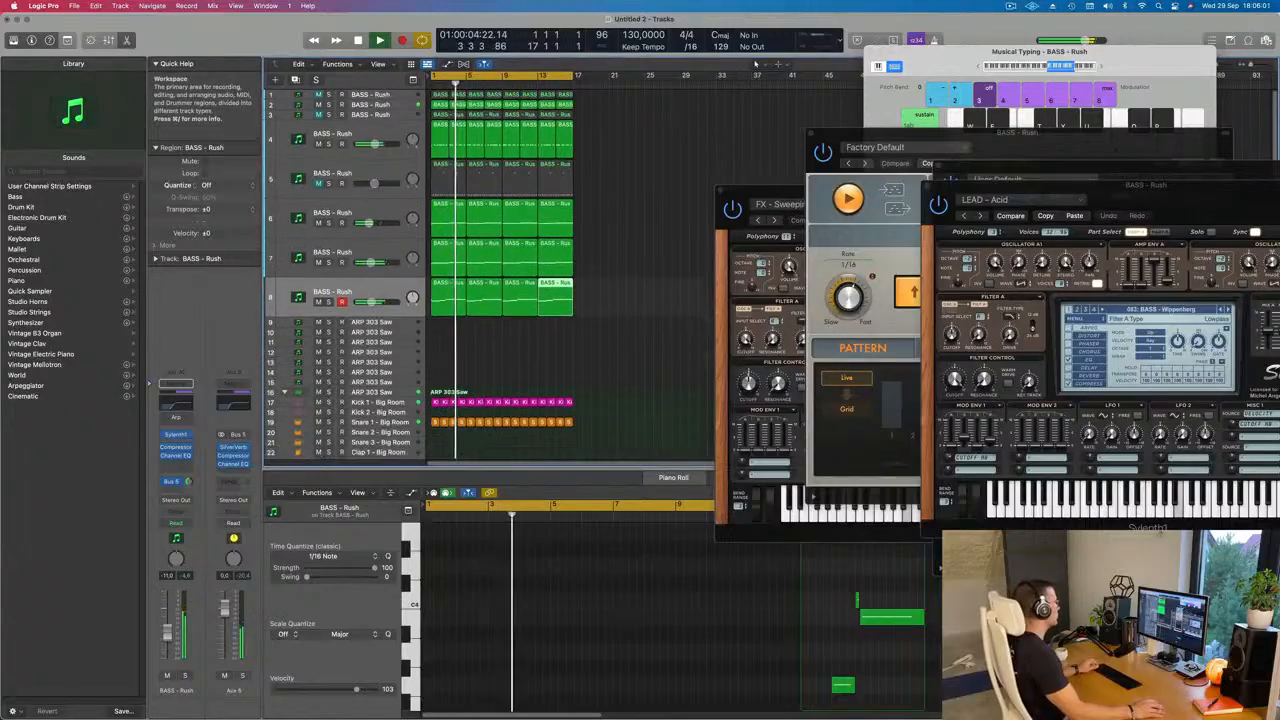
click(496, 339)
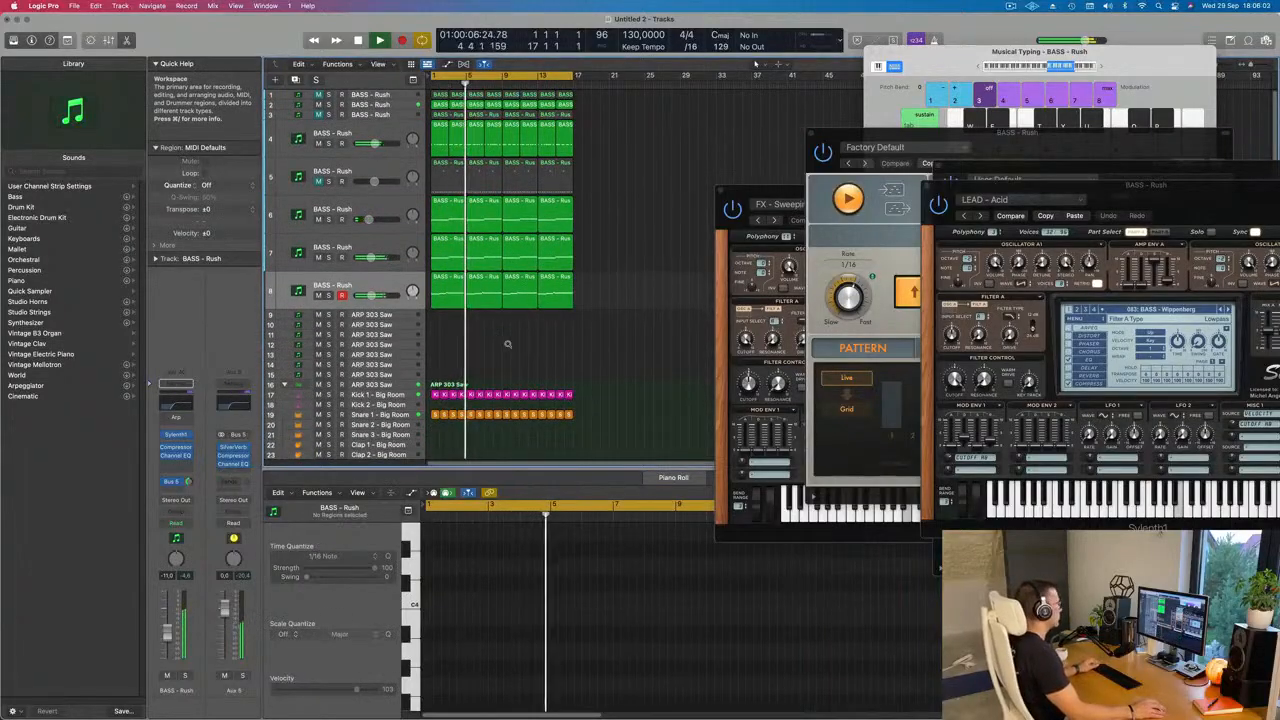
scroll(508, 344, right, 2)
scroll(542, 340, left, 1)
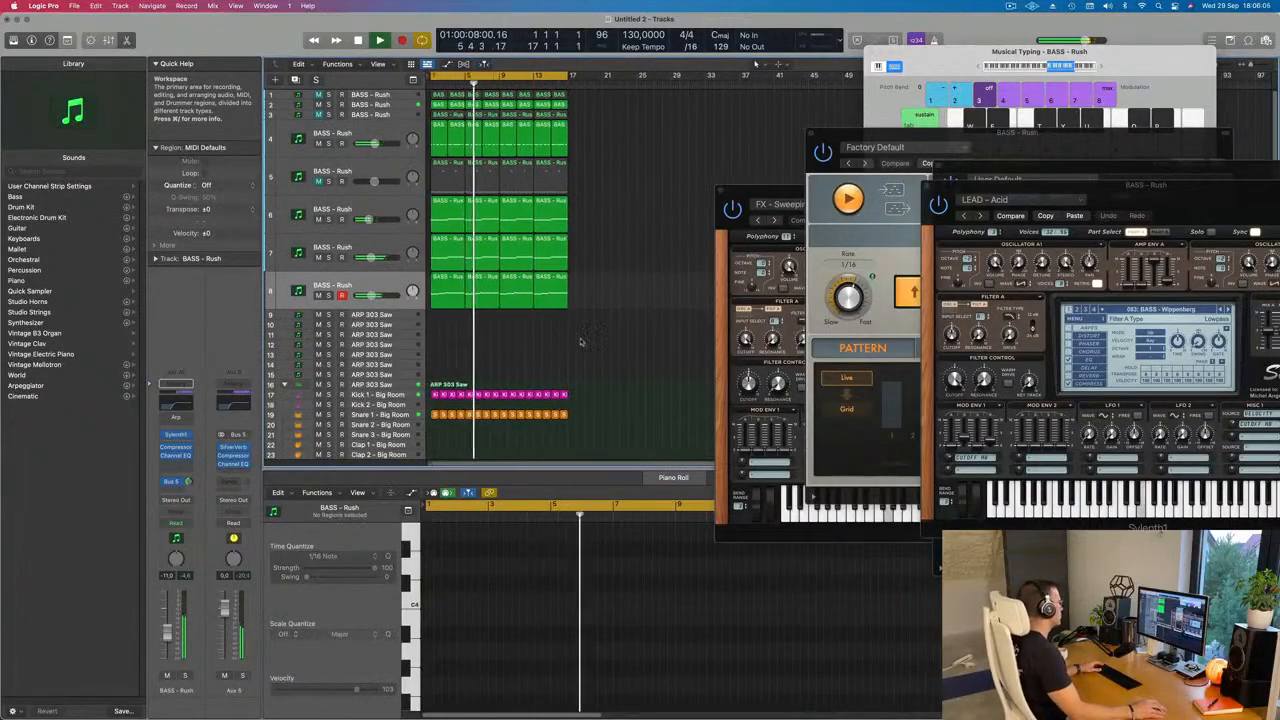
Step: Shorten the long B3 note at the end of the first track 8 region by about two beats
click(482, 292)
scroll(665, 602, up, 5)
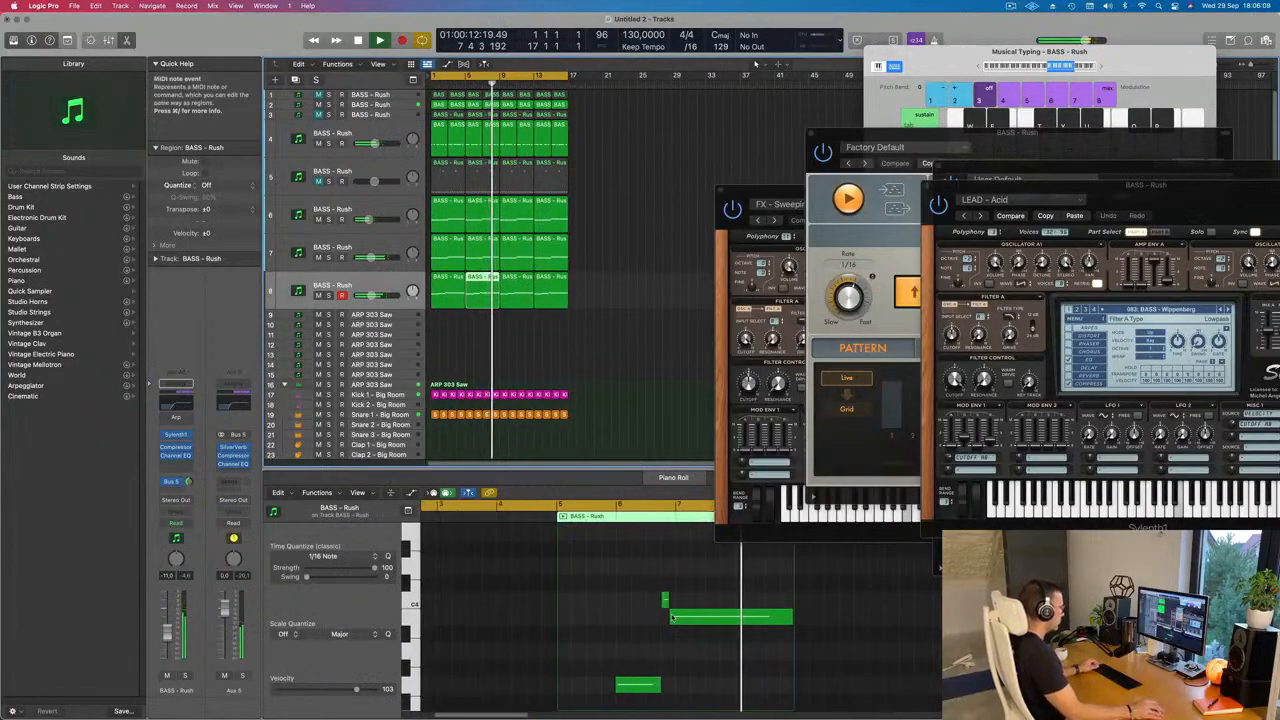
scroll(669, 612, down, 3)
key(space)
key(space)
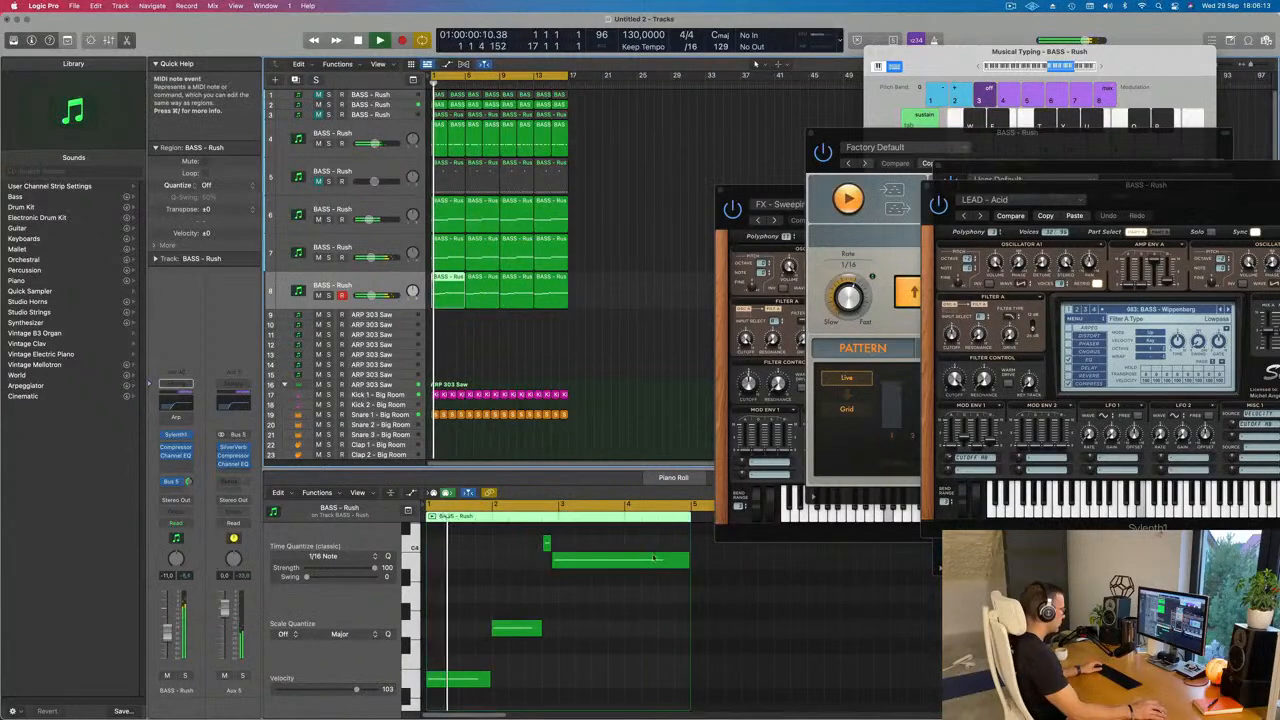
click(677, 563)
drag(689, 563, 656, 563)
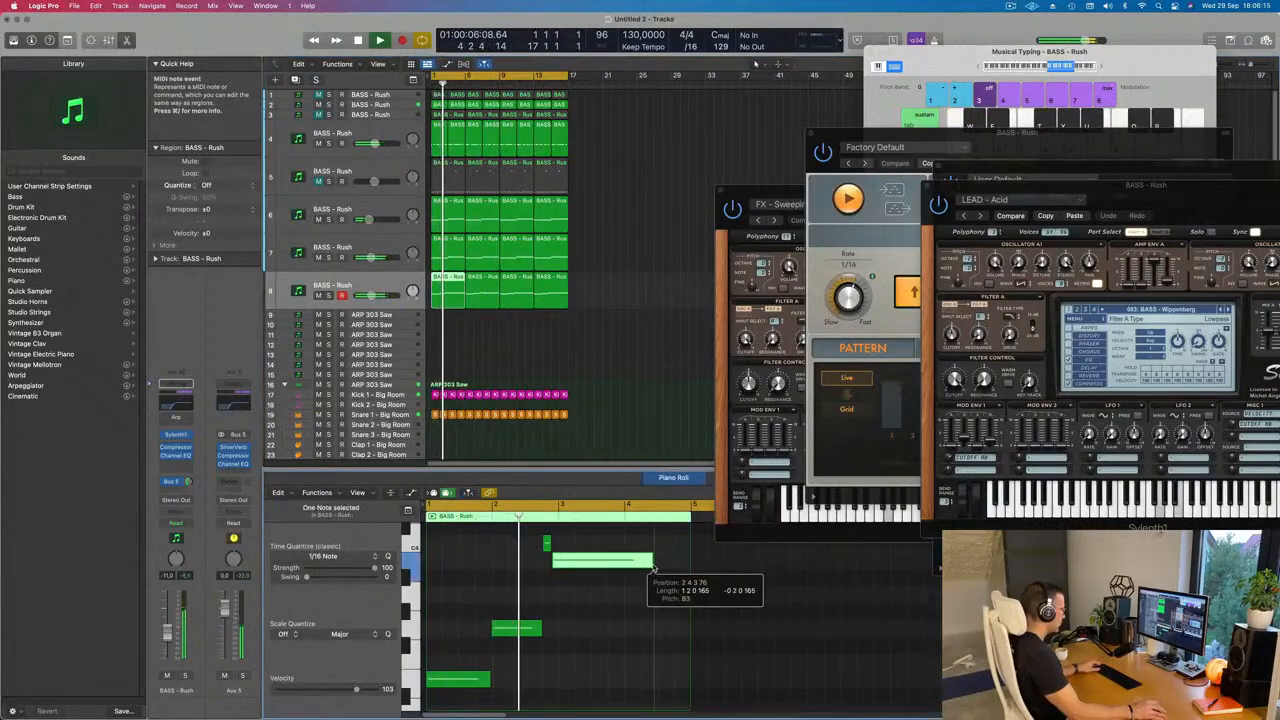
Step: Copy the bar 2 note to the end of bar 4 in the first track 8 region and play it from the start
click(521, 628)
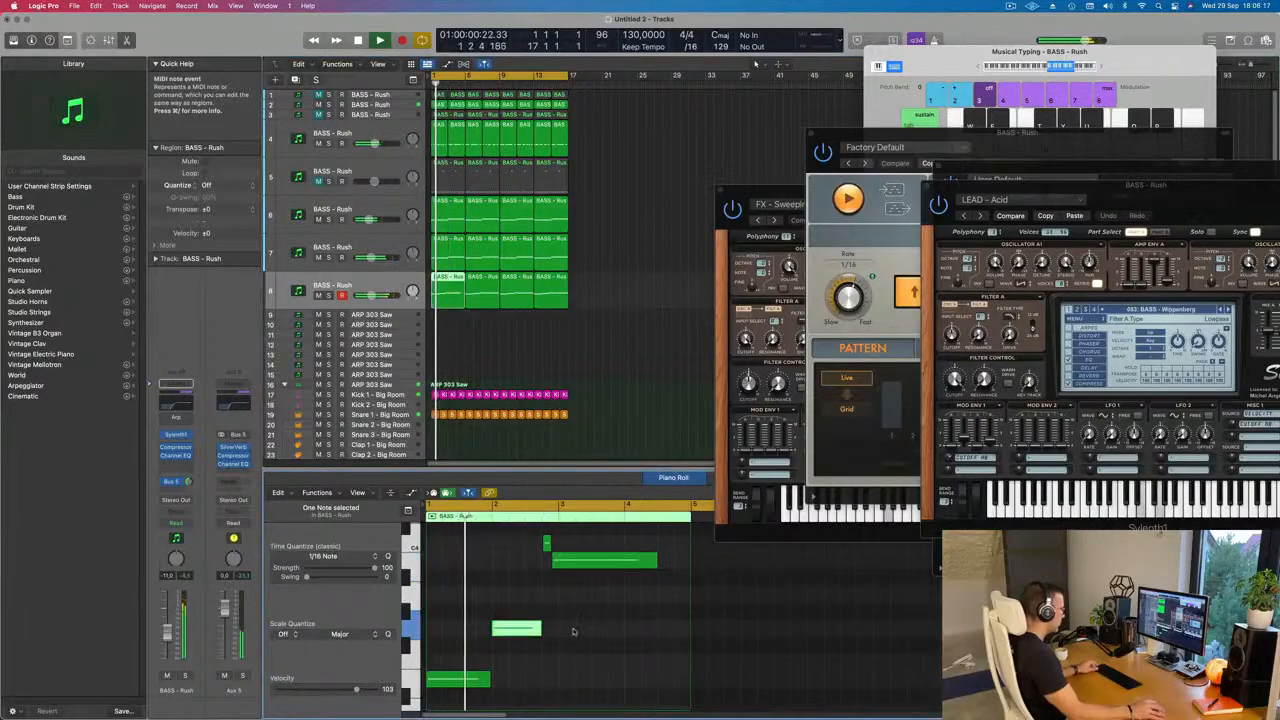
drag(521, 628, 682, 630)
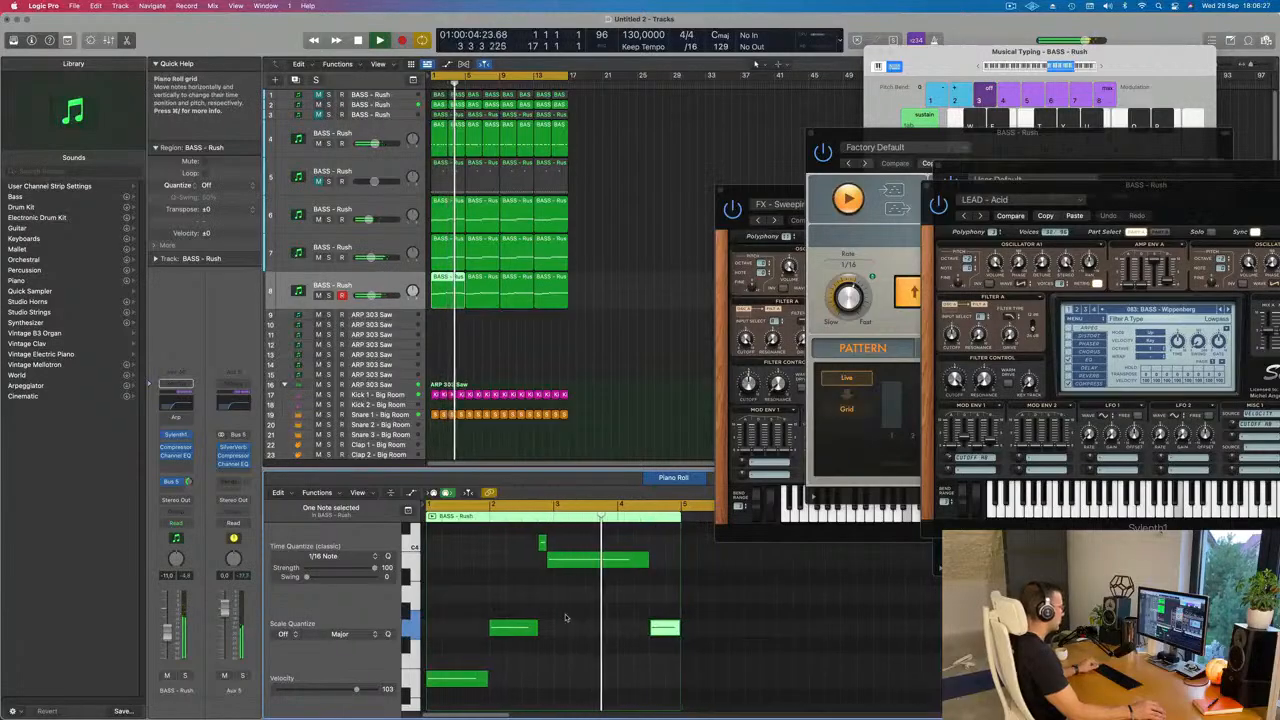
key(super+Left)
key(super+Left)
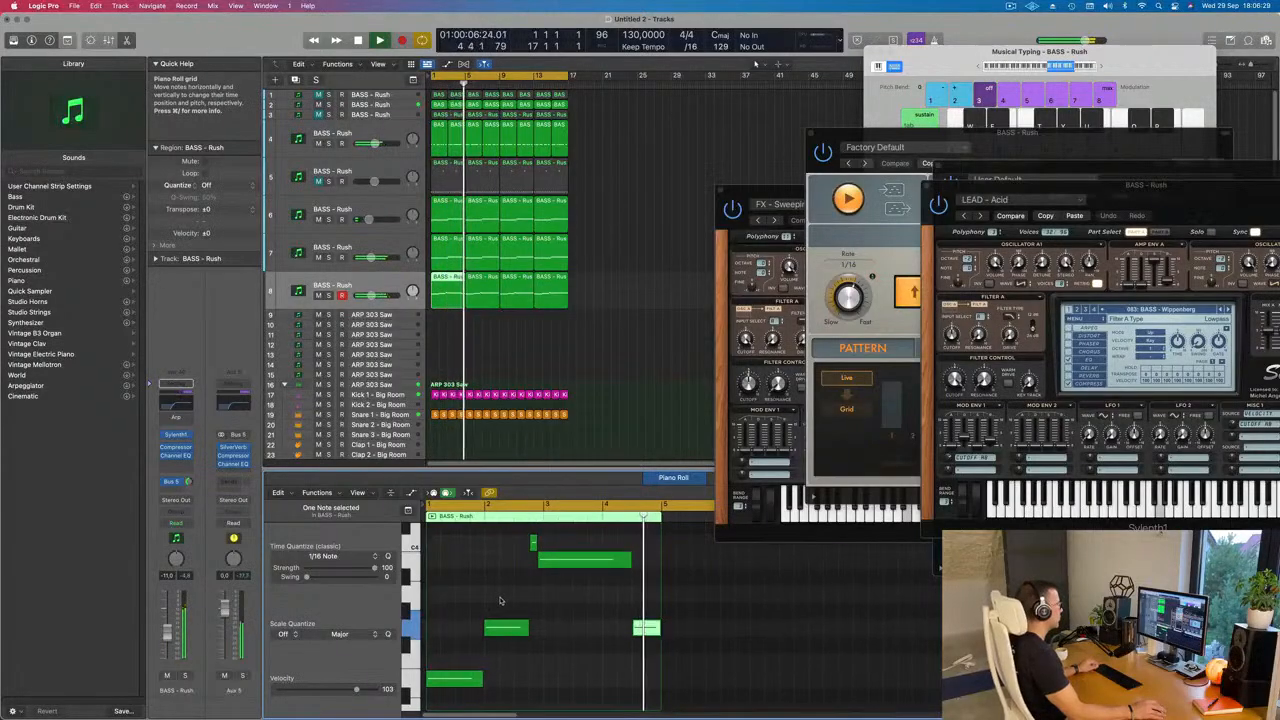
key(super+Left)
key(Return)
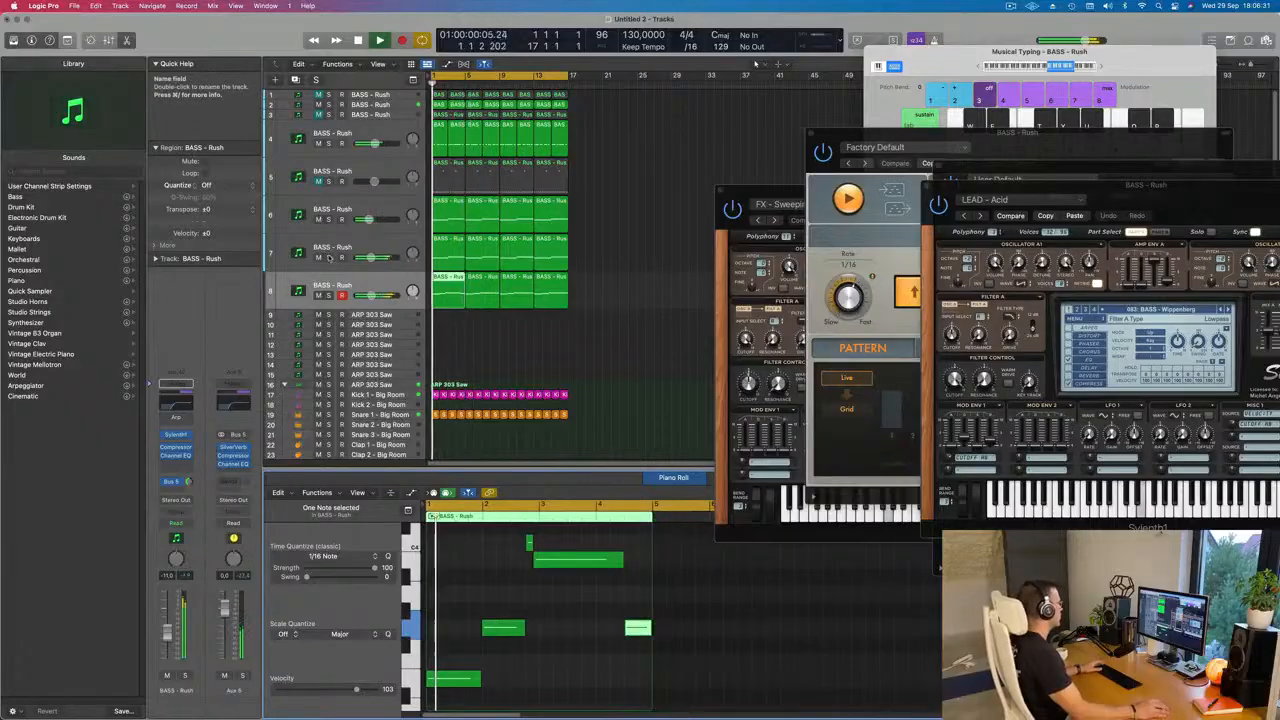
Step: Compare the loop with track 7 muted and unmuted, and check that track's Sylenth1 sound
click(316, 257)
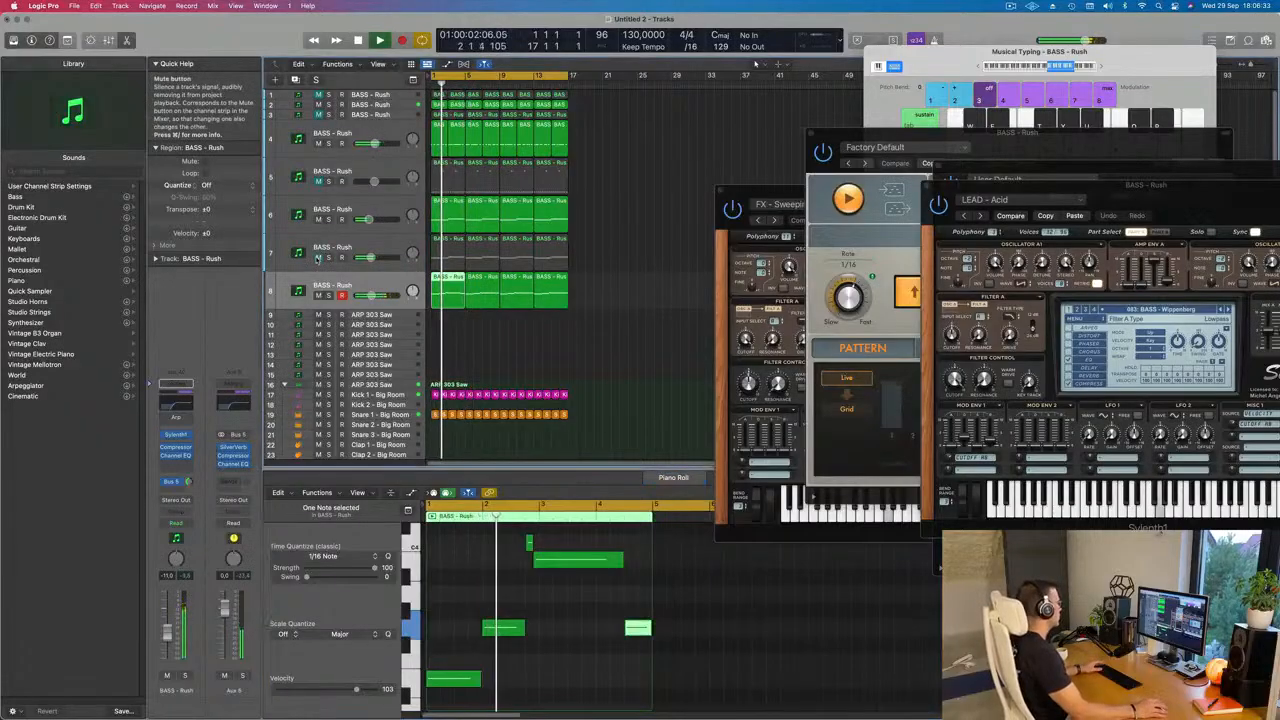
click(317, 258)
click(301, 256)
key(Return)
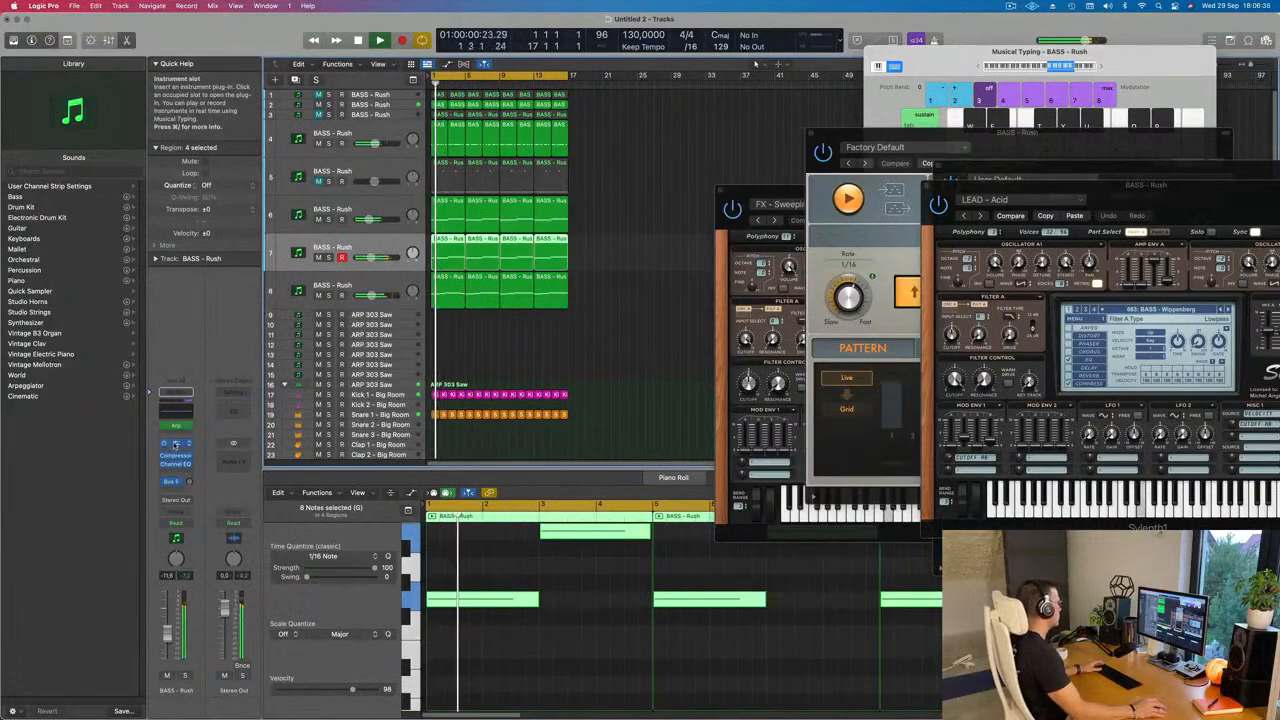
click(175, 444)
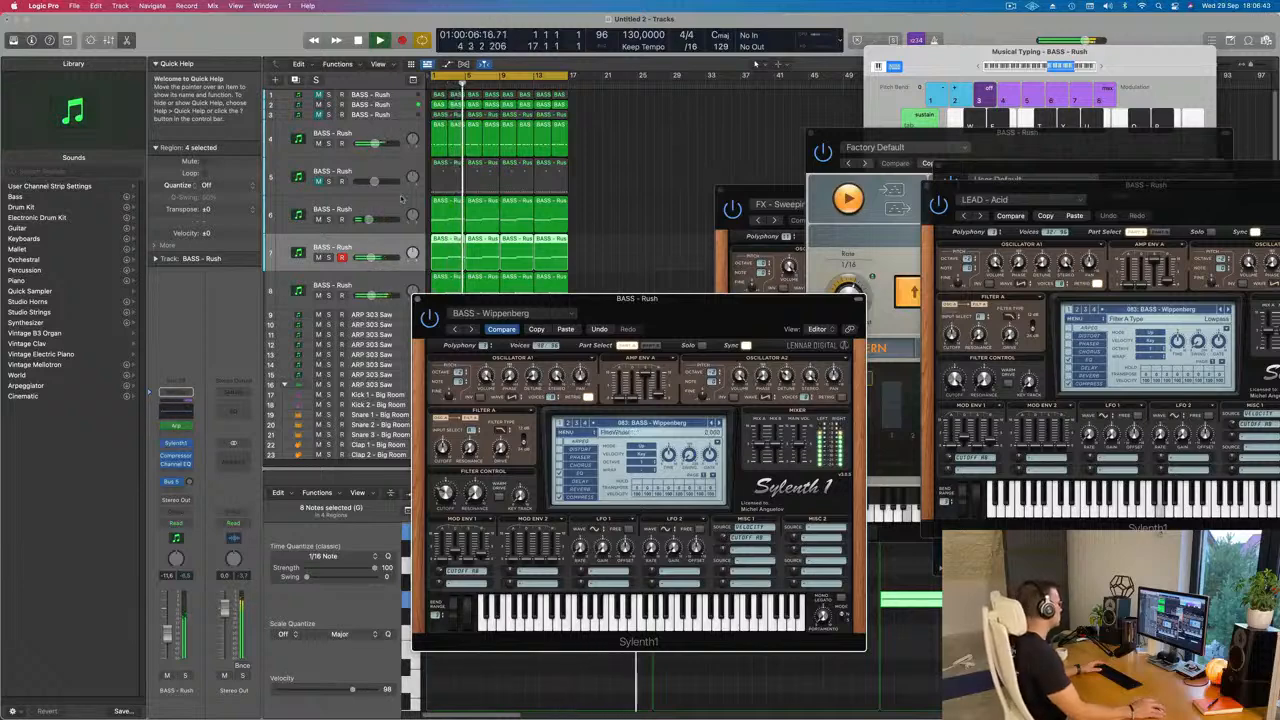
click(418, 299)
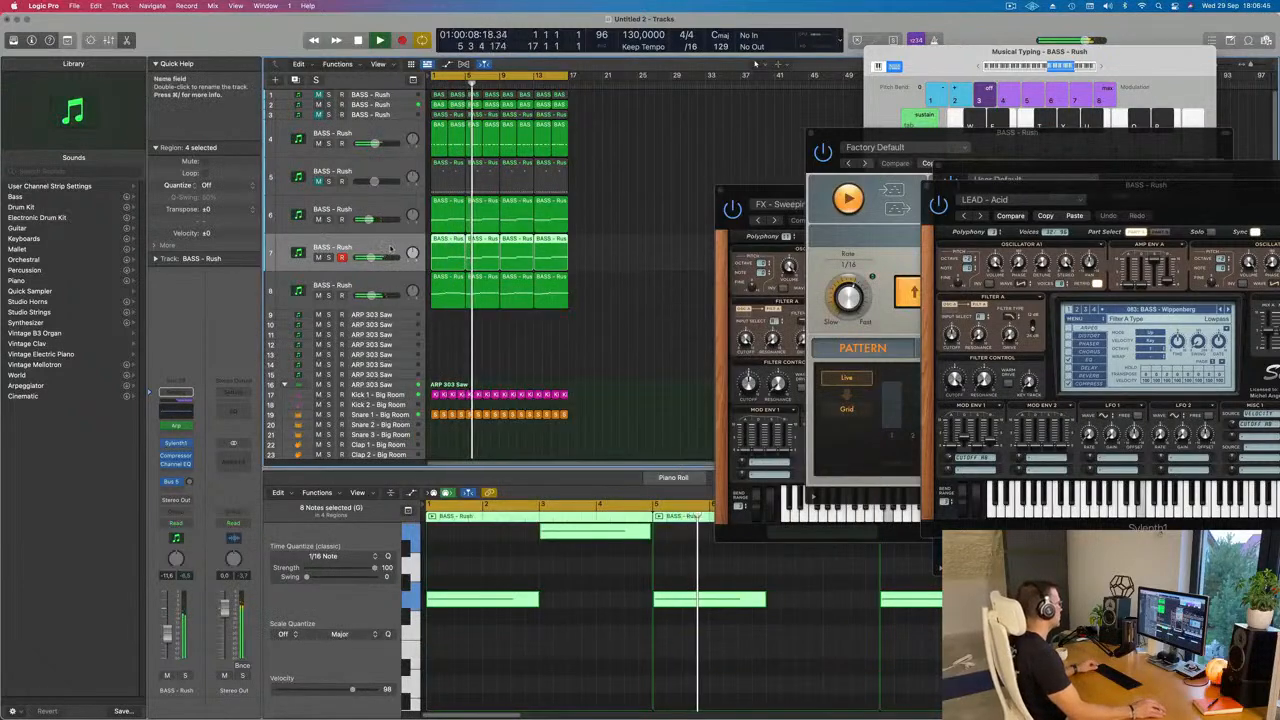
Step: Solo tracks 4 and 2 in turn to hear each part, select track 2 and replay the loop from the start
click(329, 143)
click(329, 143)
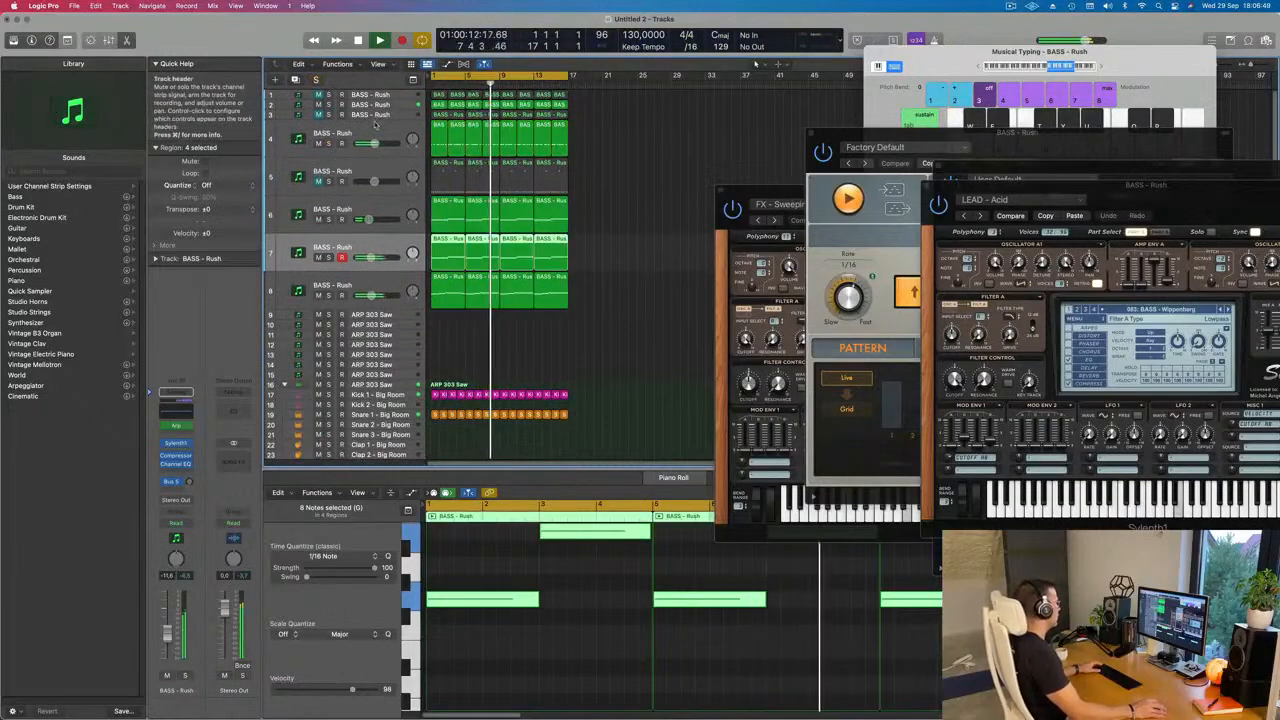
click(329, 104)
click(329, 104)
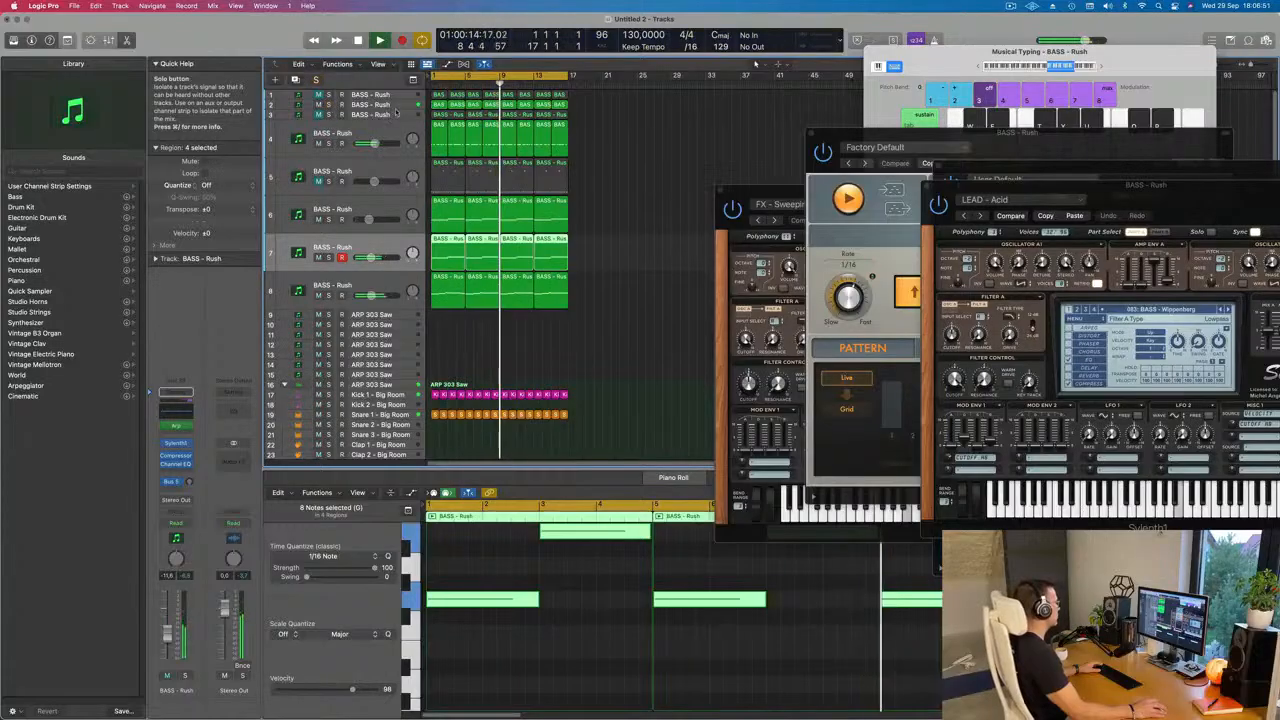
click(362, 104)
key(space)
key(Return)
key(space)
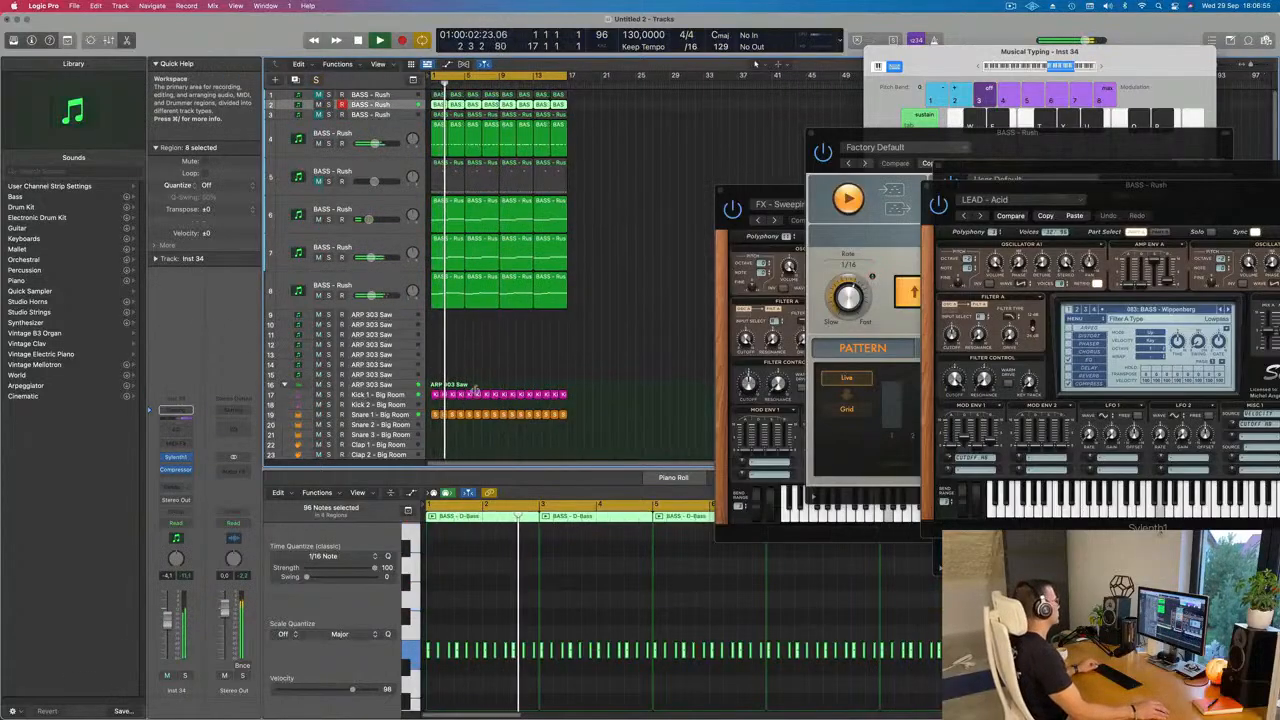
Step: Duplicate track 8 as a new empty track 9 with the same channel settings and restart playback
scroll(475, 384, down, 2)
click(370, 289)
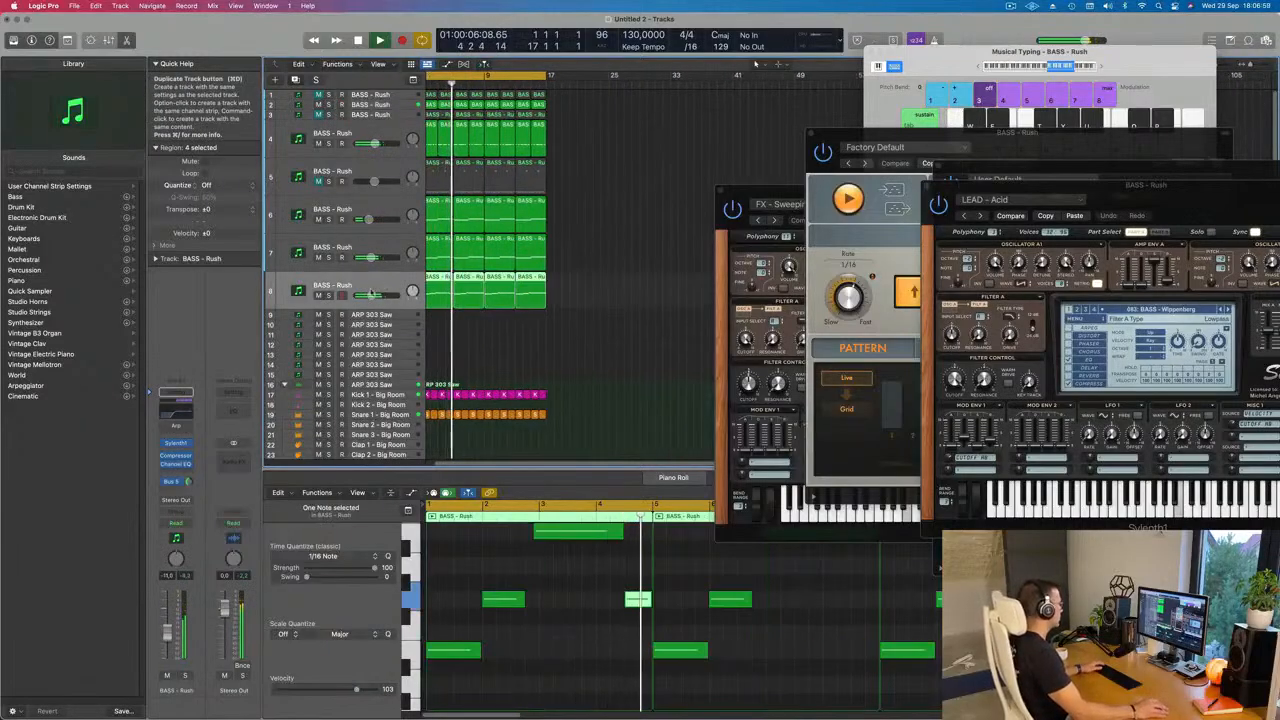
click(295, 80)
key(space)
key(space)
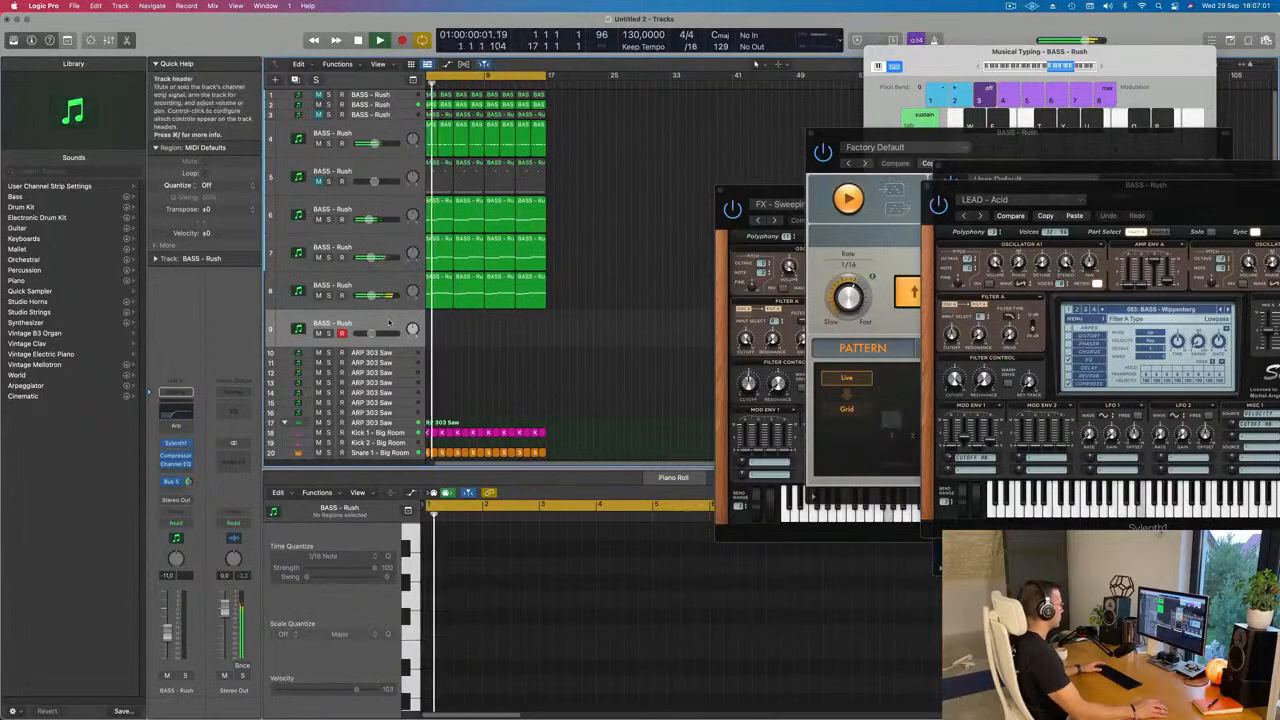
Step: Open track 9's Sylenth1 and audition its current sound and the preceding bass presets with single notes over the loop
click(185, 443)
drag(692, 141, 668, 141)
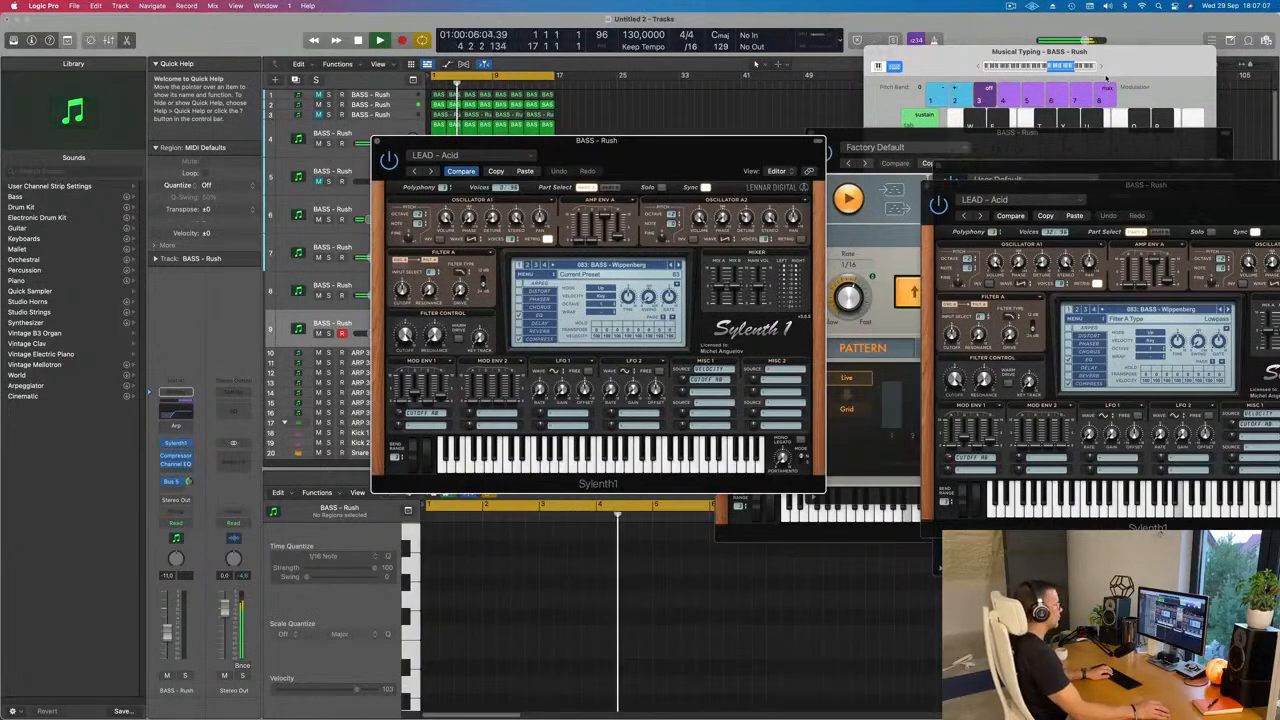
key(k)
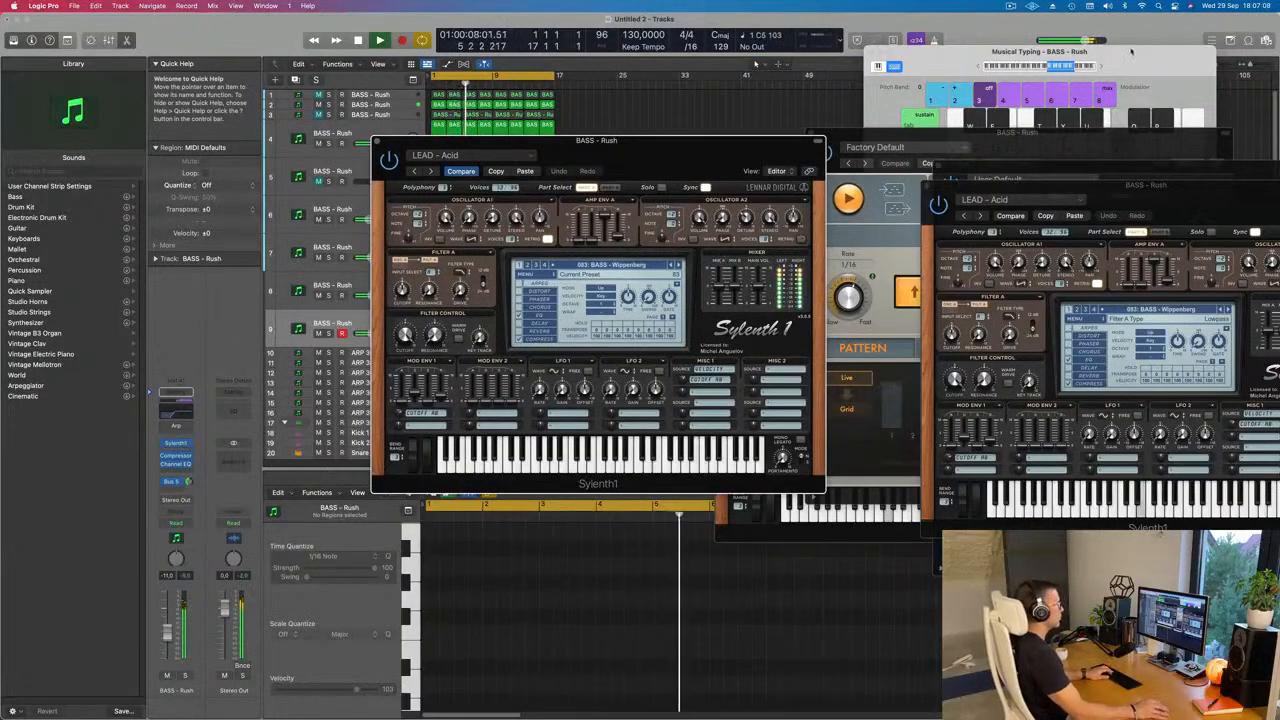
key(j)
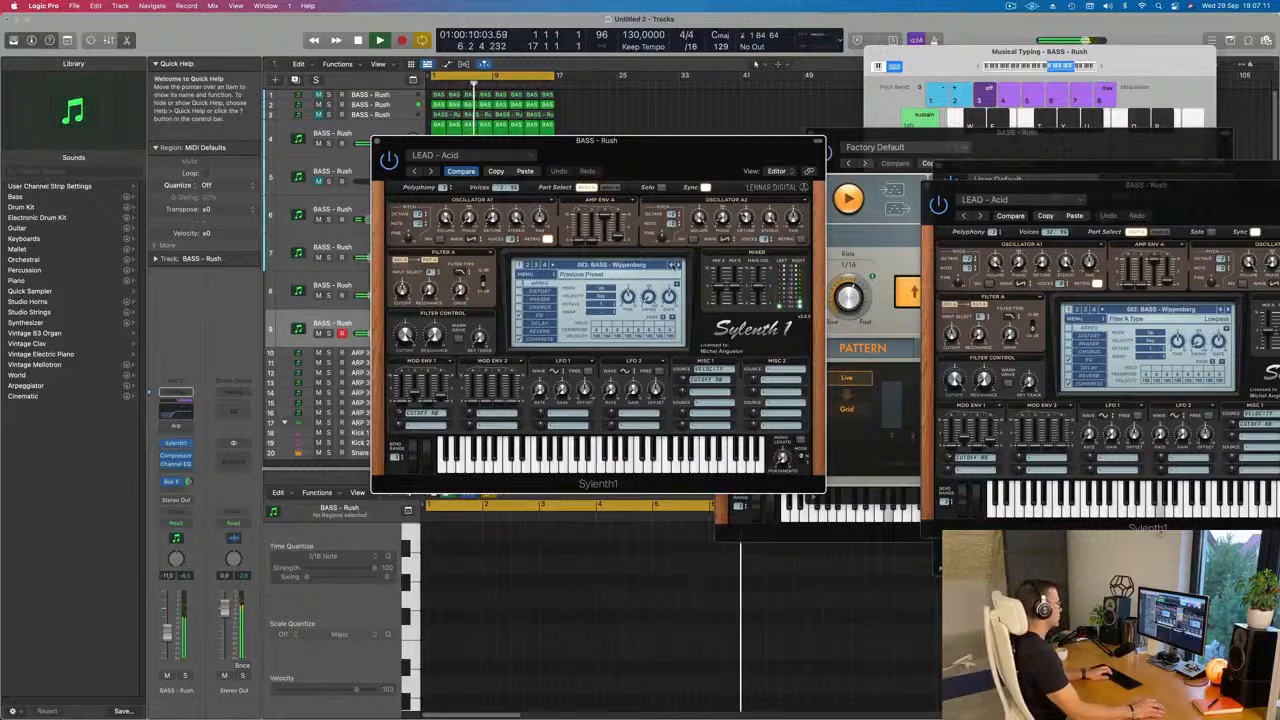
click(672, 265)
key(k)
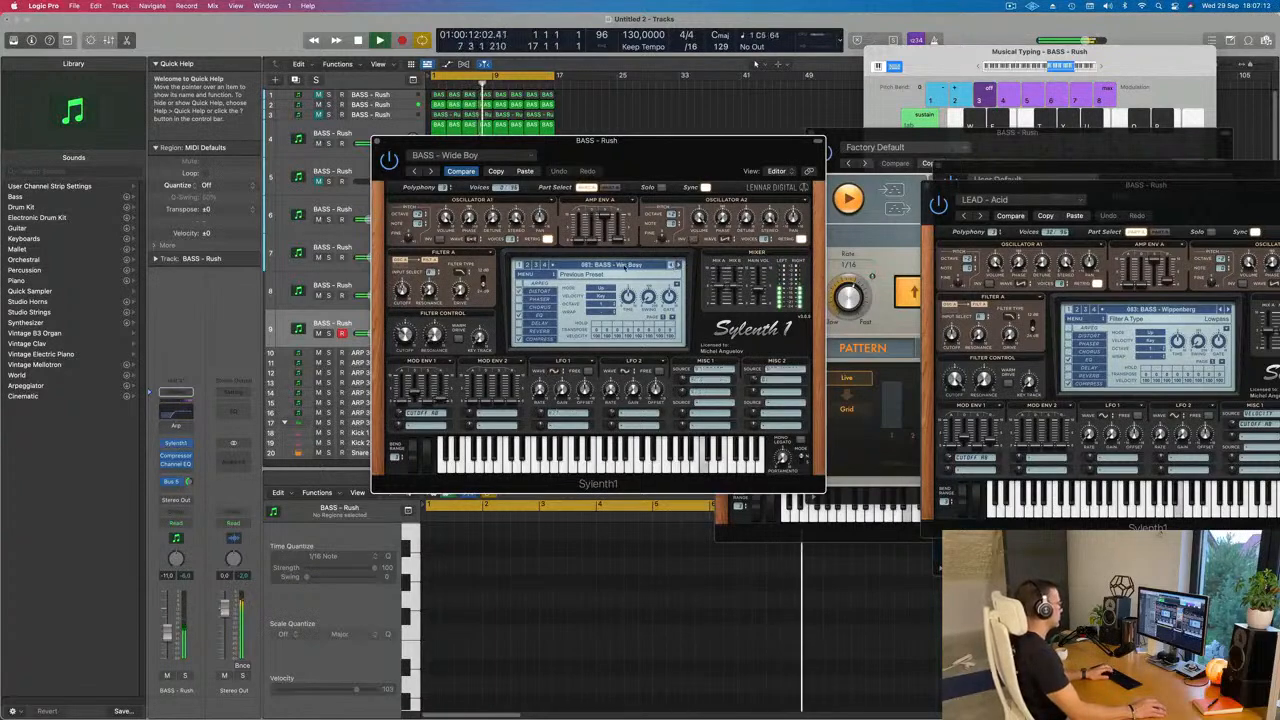
Step: Audition Sylenth1 lead presets from Airy Guitar onward, load LEAD - Bad Ass Saw, and lower track 9's volume to -15.2 dB
click(620, 265)
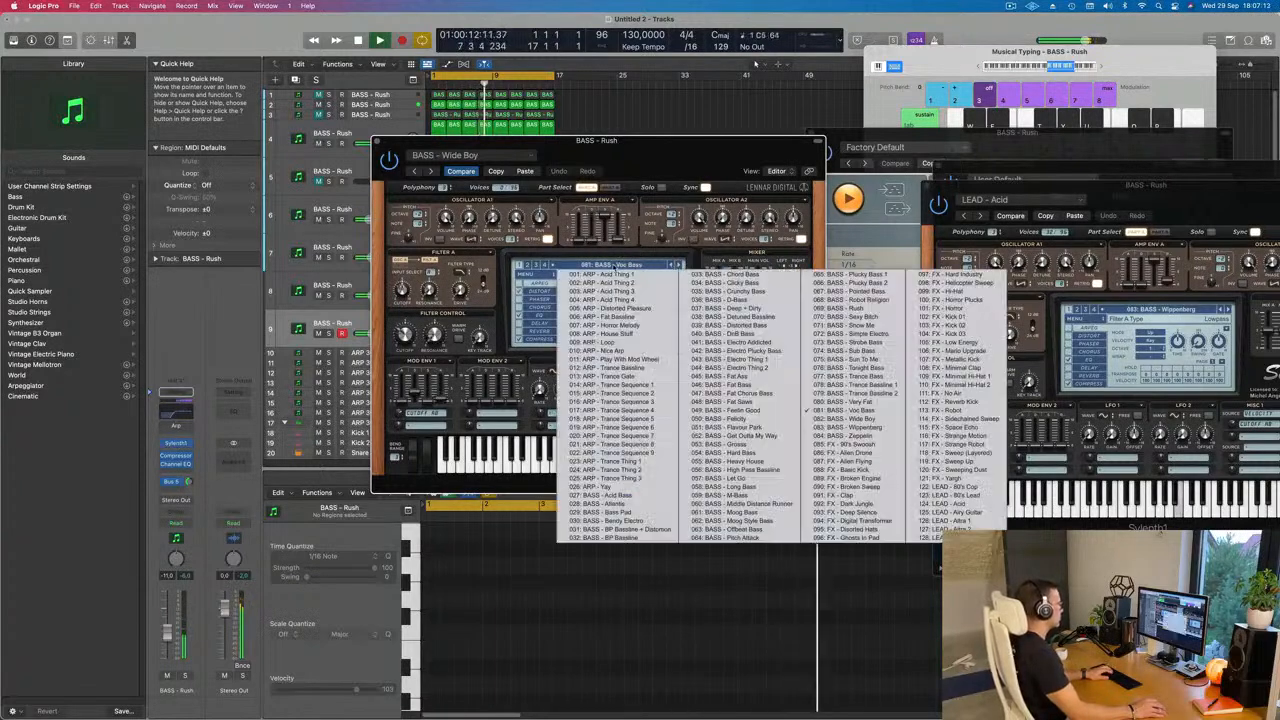
click(955, 512)
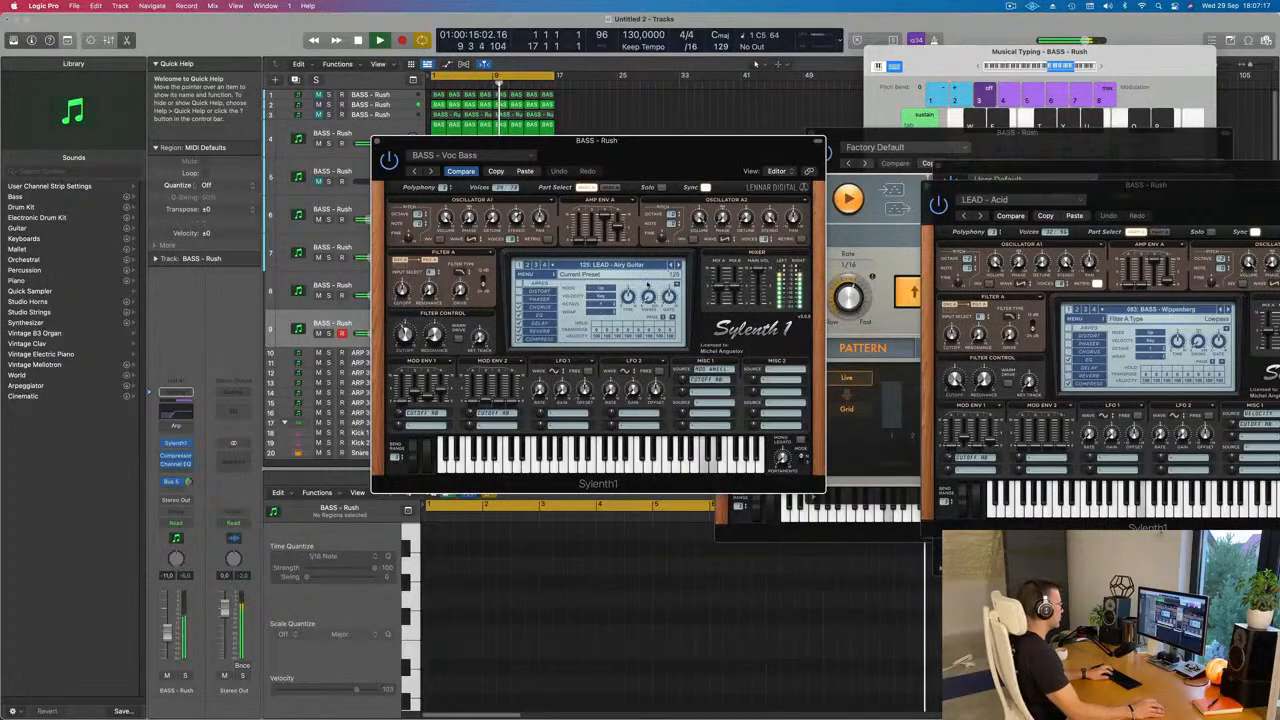
click(679, 265)
click(679, 265)
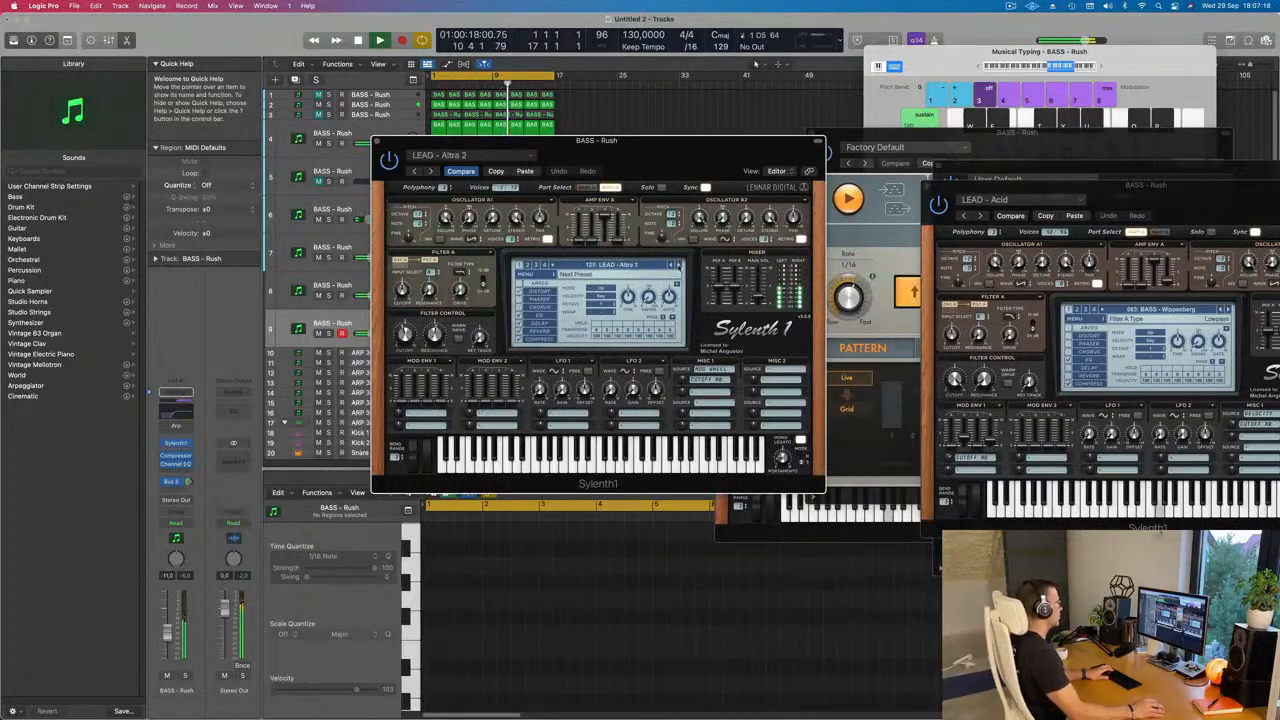
click(679, 265)
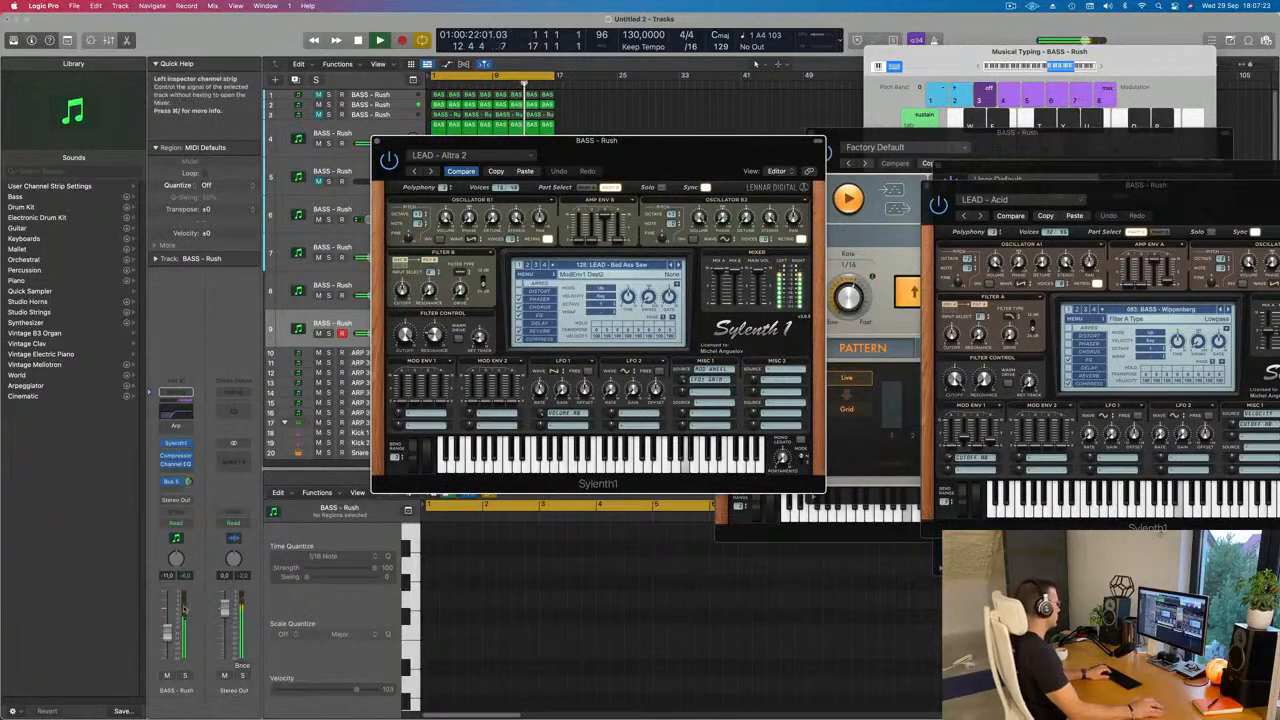
drag(168, 645, 168, 644)
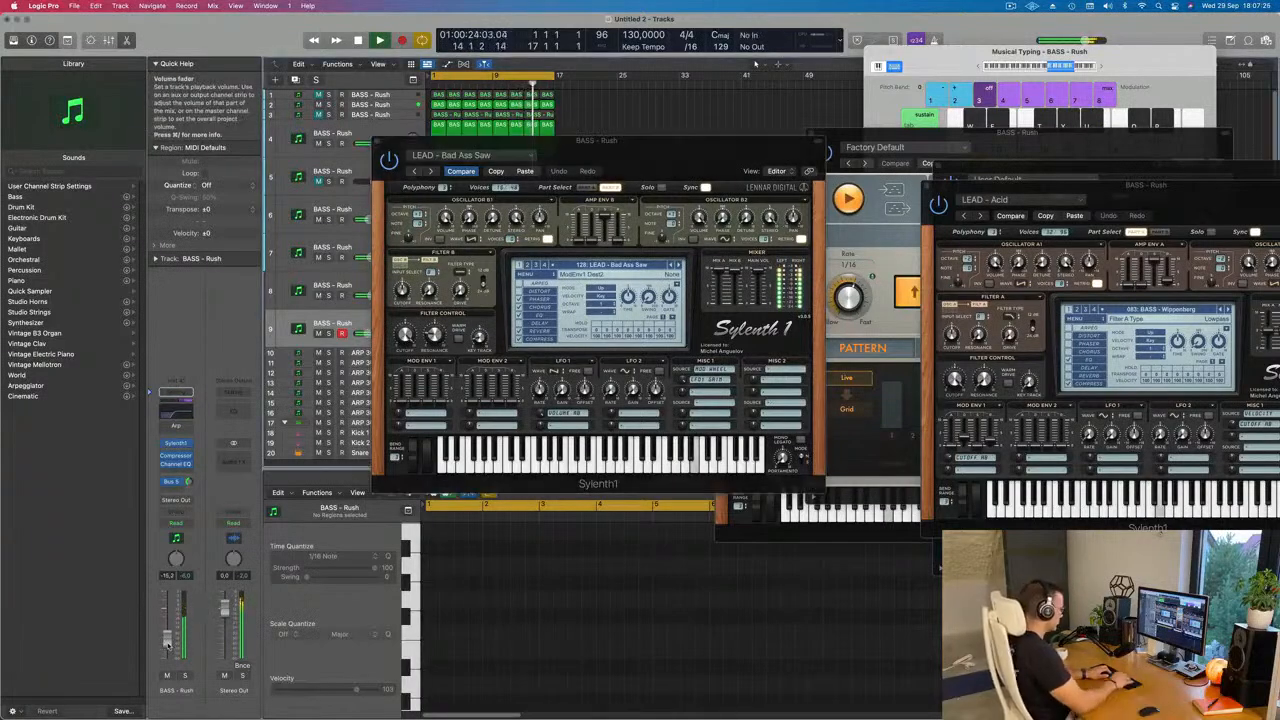
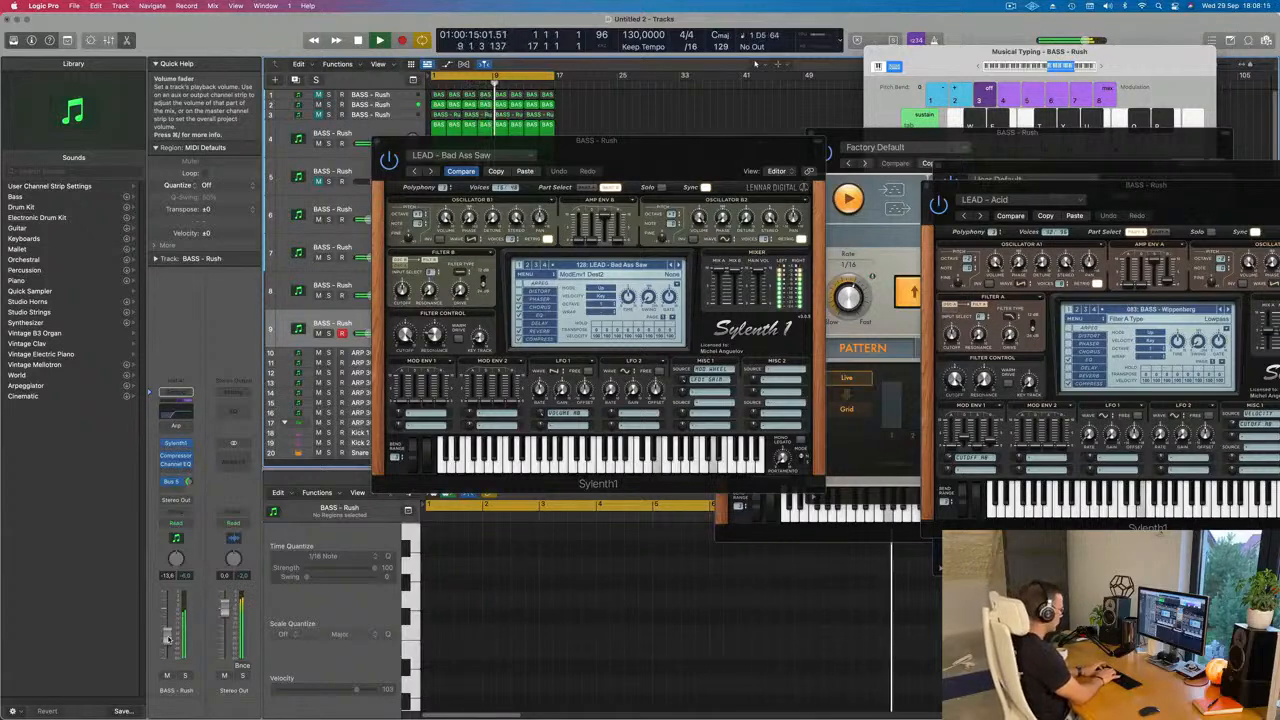
Step: Record a four-bar pattern on track 9 from bar 1, repeating a low E4 note with occasional high D5 and C5 accents
key(r)
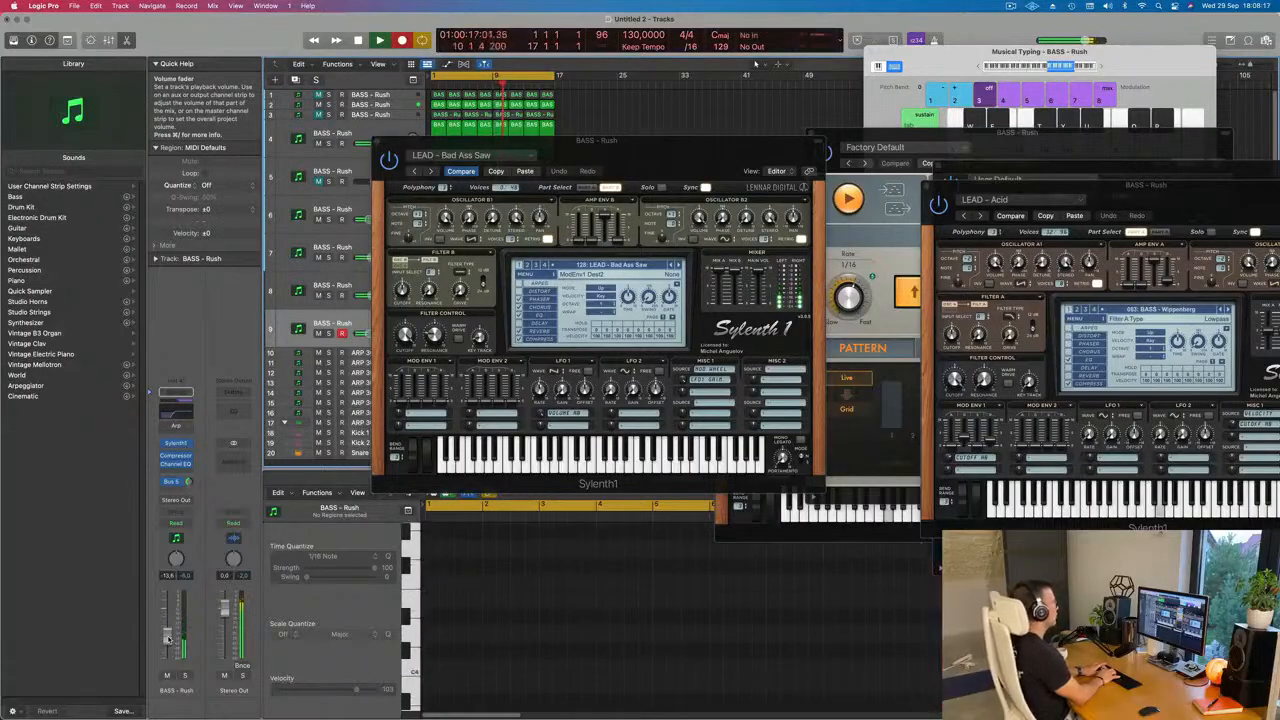
key(space)
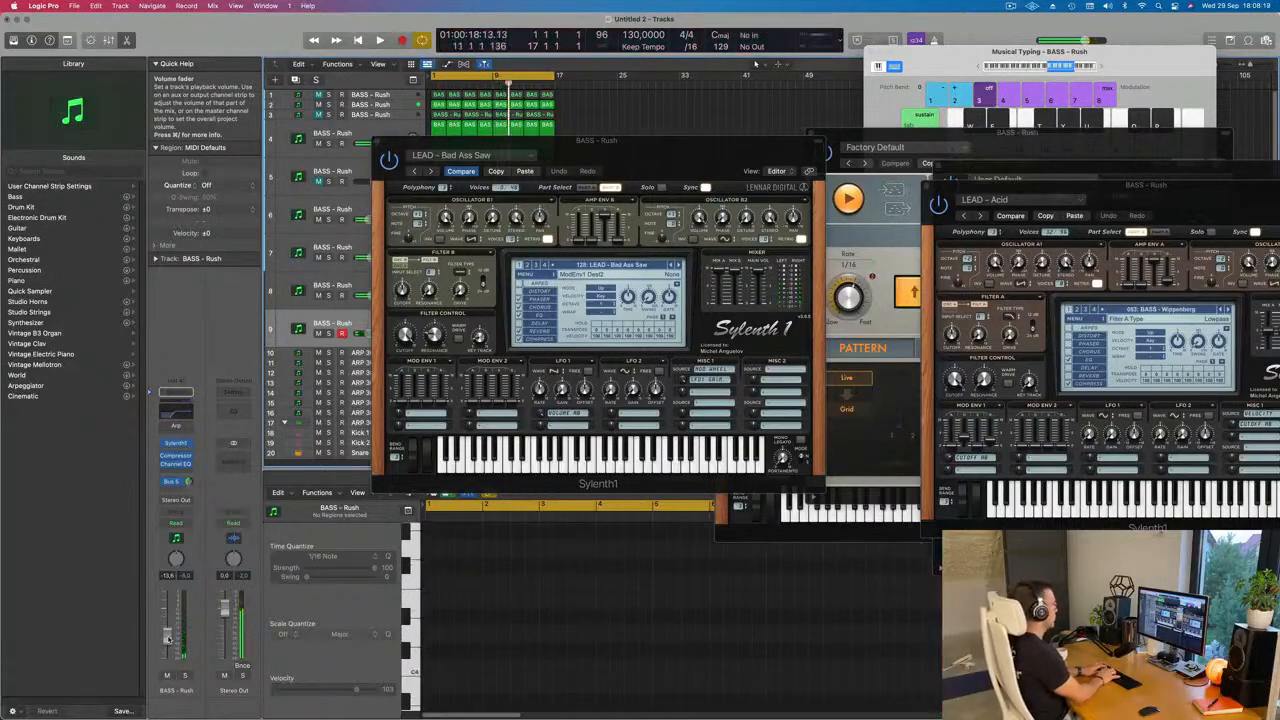
key(space)
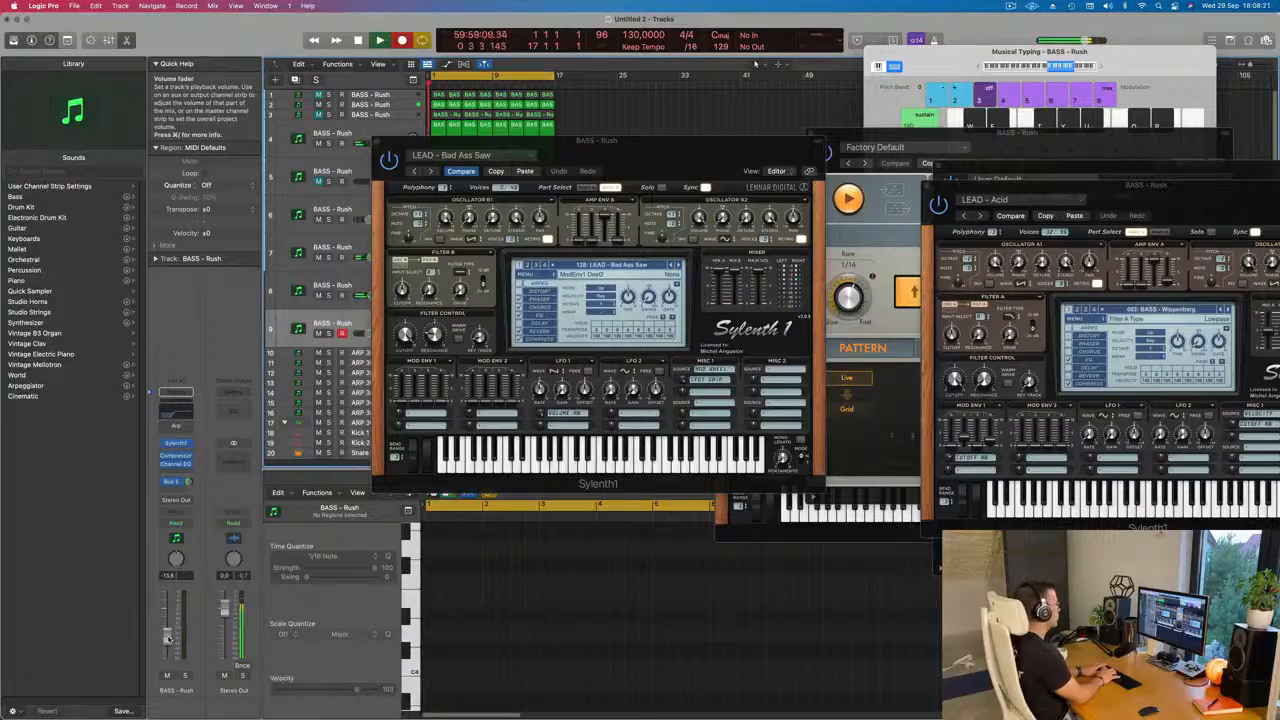
key(d)
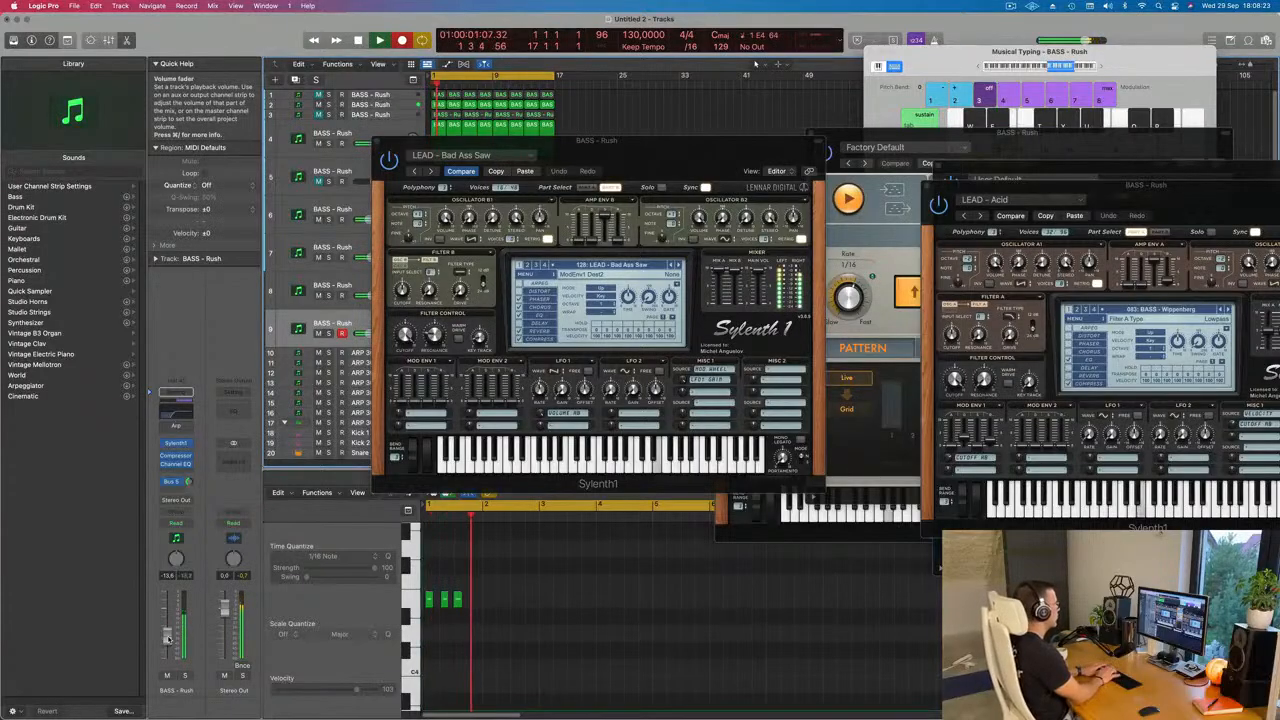
key(d)
key(d)
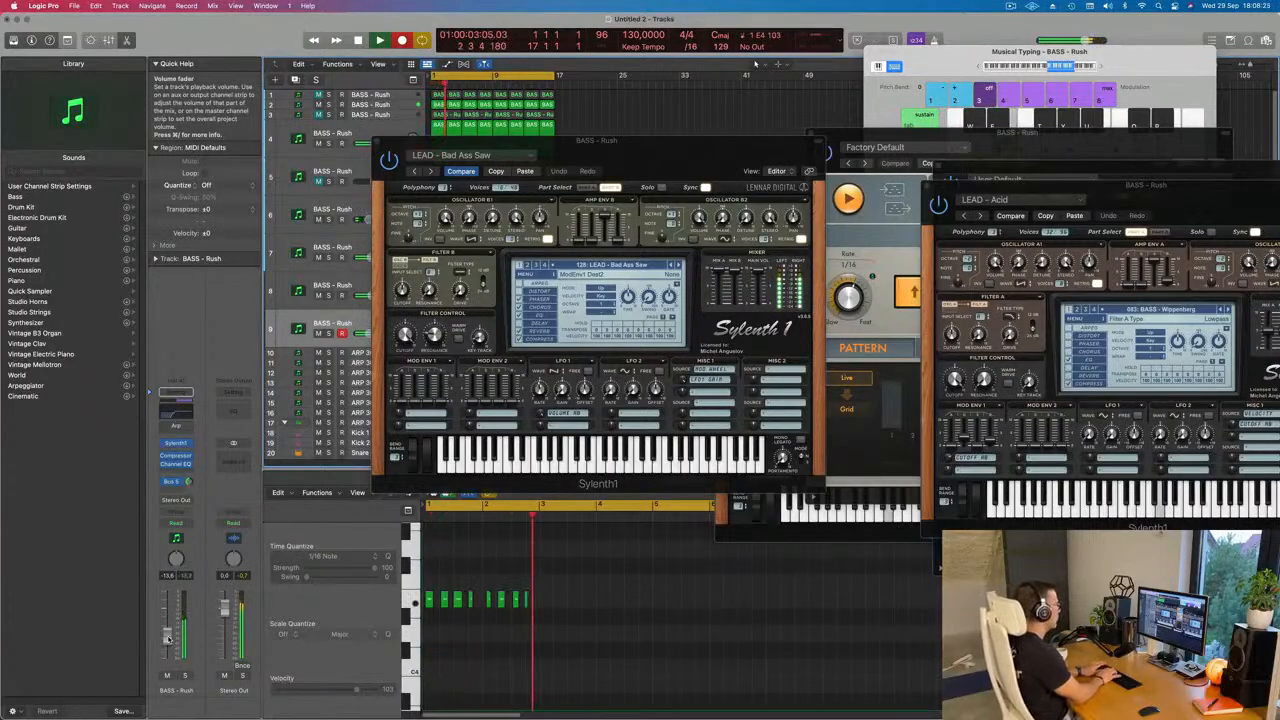
key(d)
key(d)
key(d)
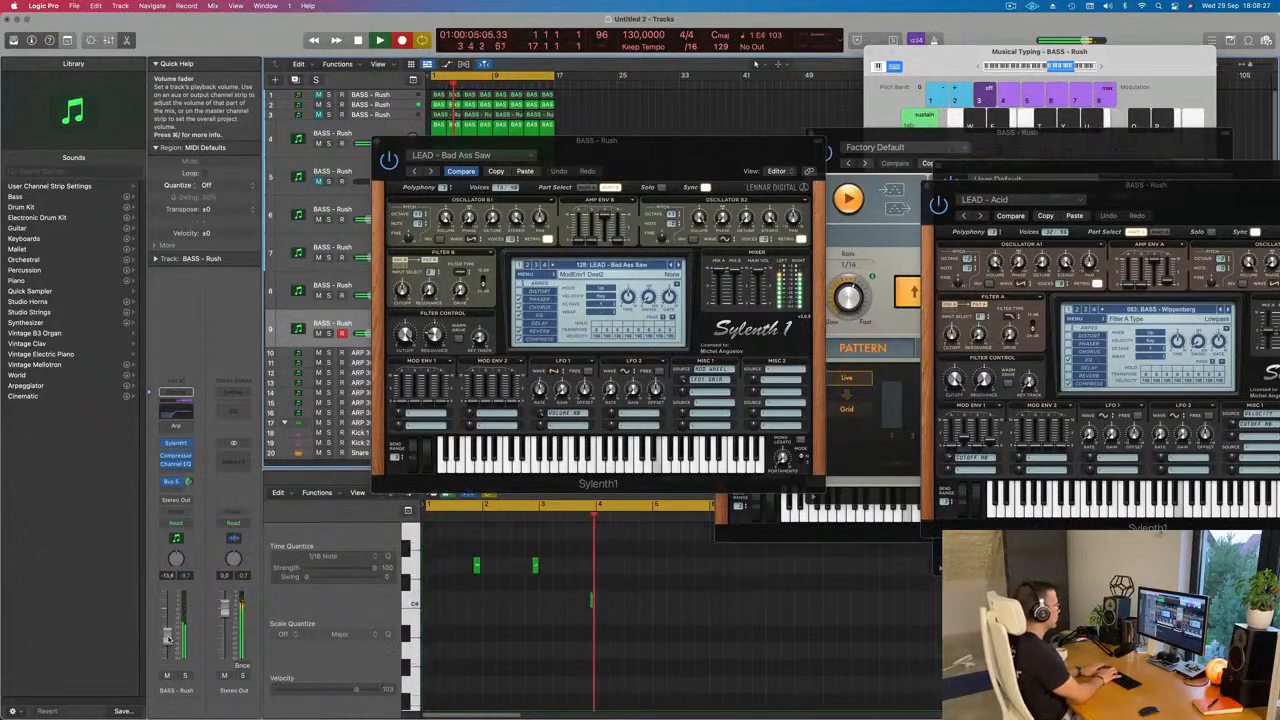
key(d)
key(d)
key(space)
key(space)
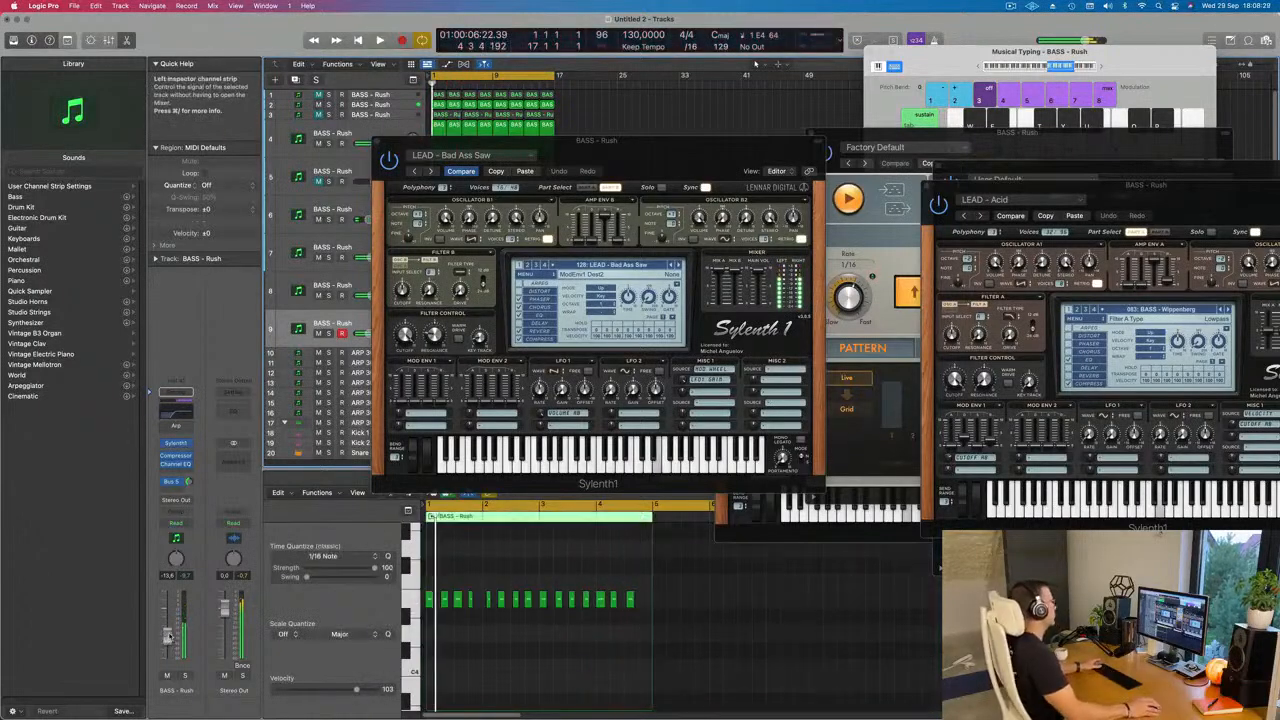
Step: Move track 9's Sylenth1 window aside and quantize all the recorded notes to 1/16
drag(645, 155, 1217, 124)
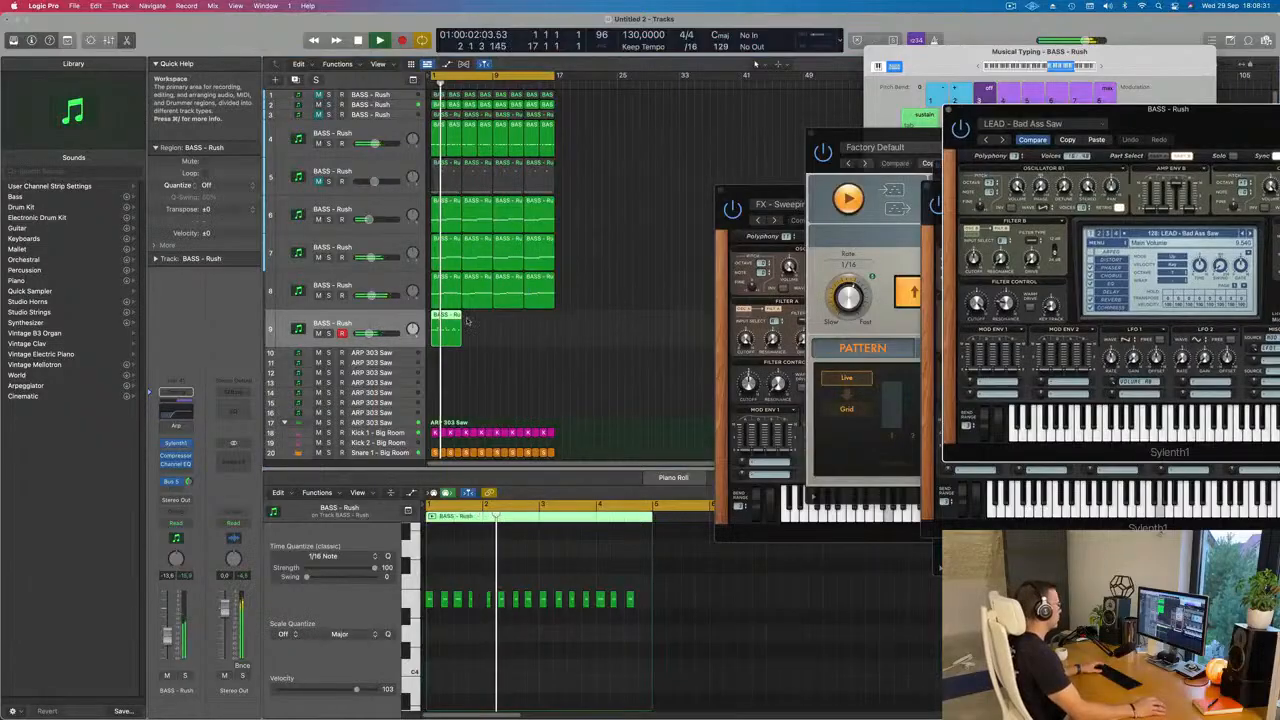
scroll(580, 584, up, 5)
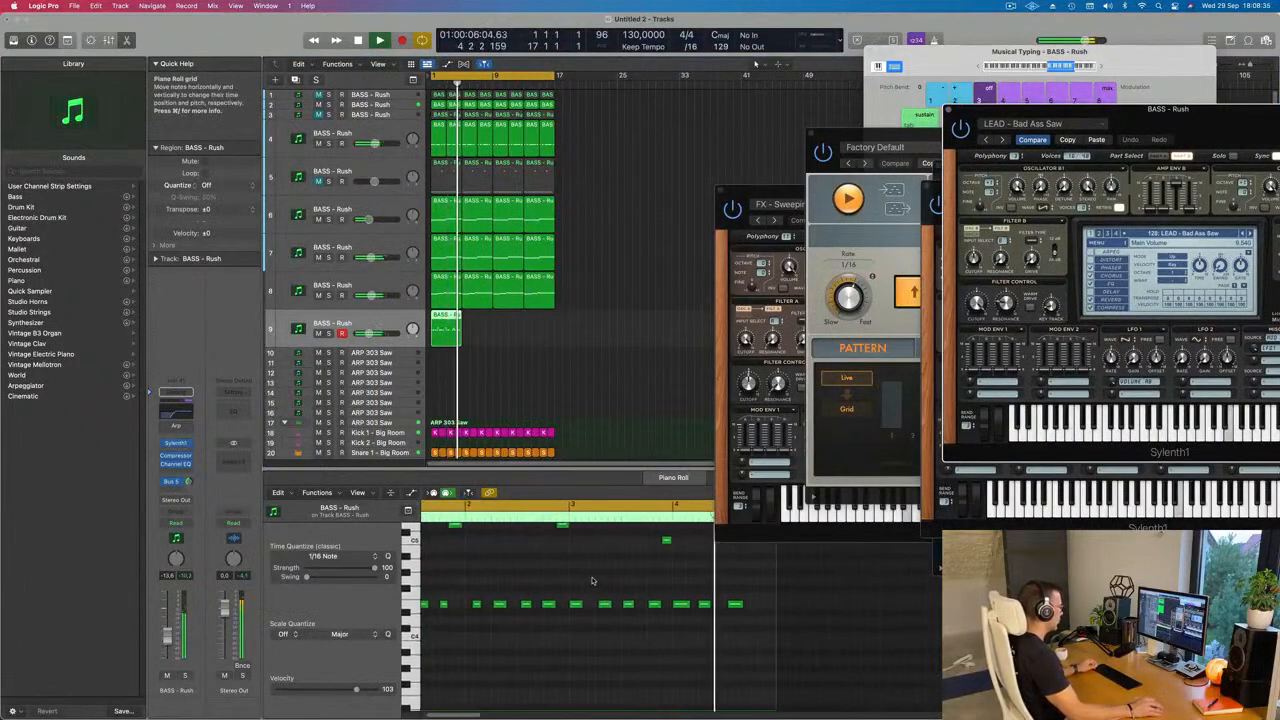
scroll(600, 582, down, 3)
scroll(602, 581, up, 2)
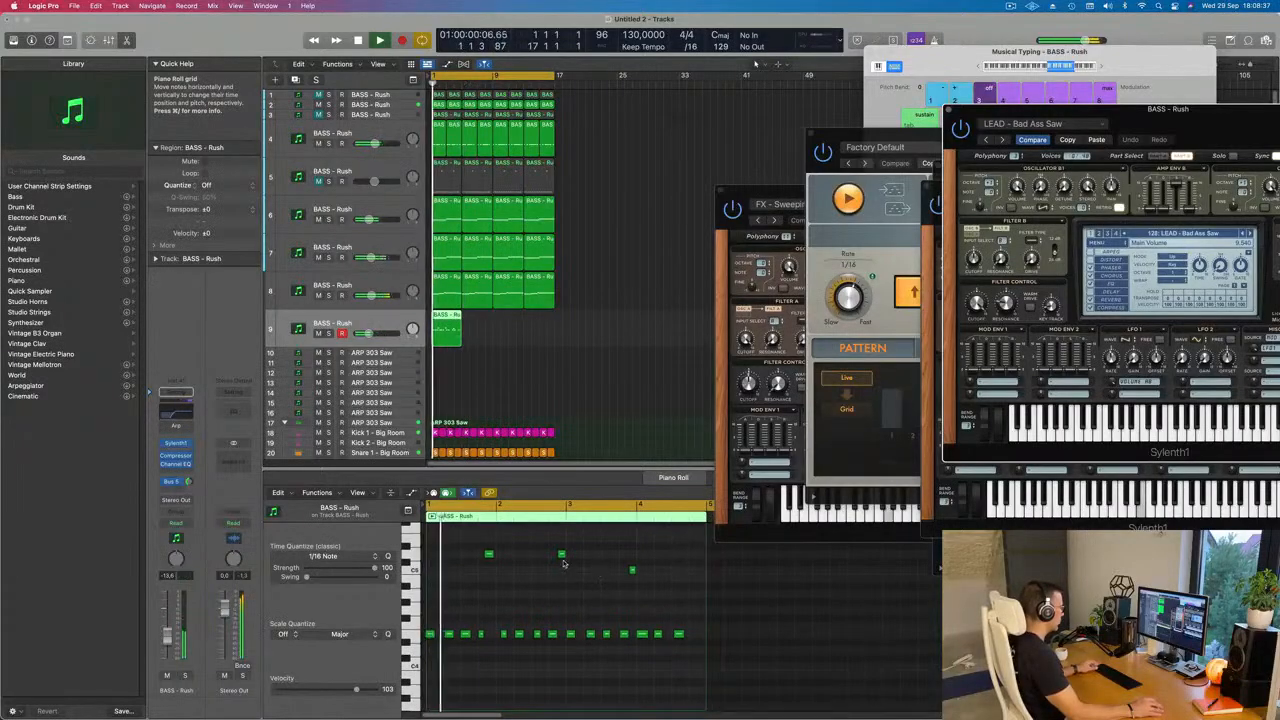
click(561, 555)
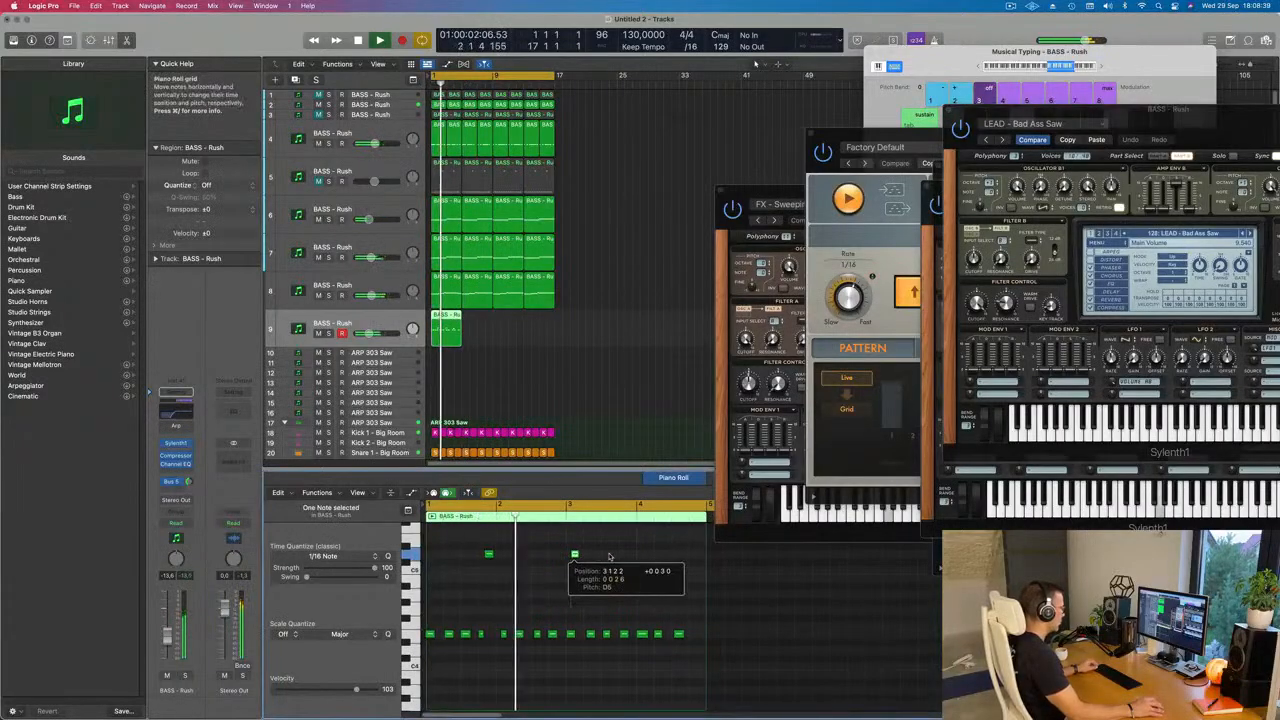
click(559, 597)
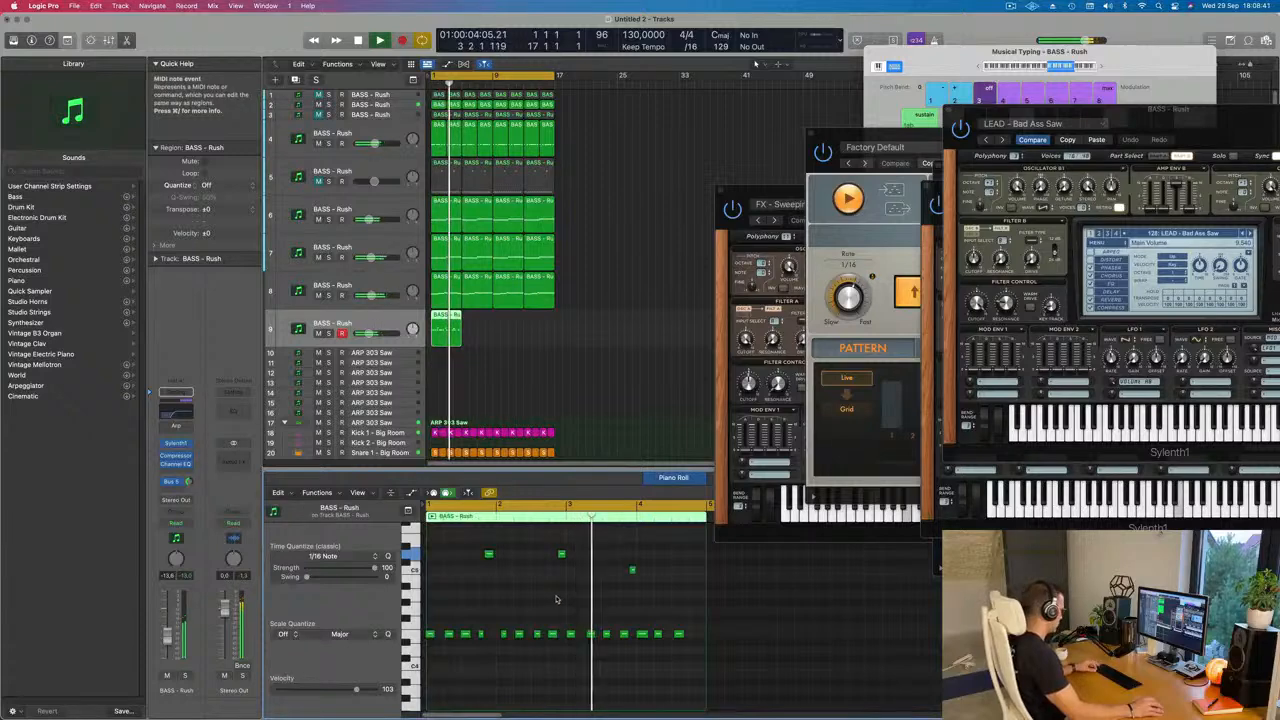
key(super+a)
key(q)
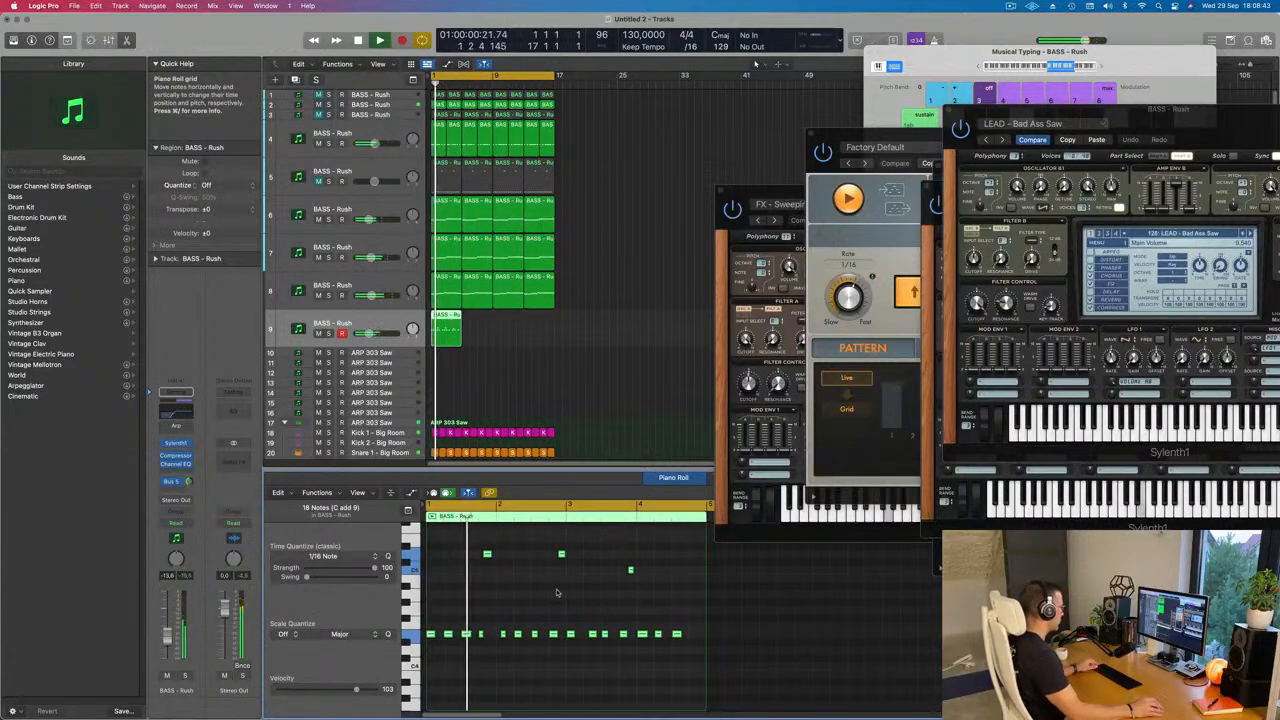
Step: Shift the first high D5 note about a sixteenth later, just before bar 2, and replay the loop from the start
key(z)
key(space)
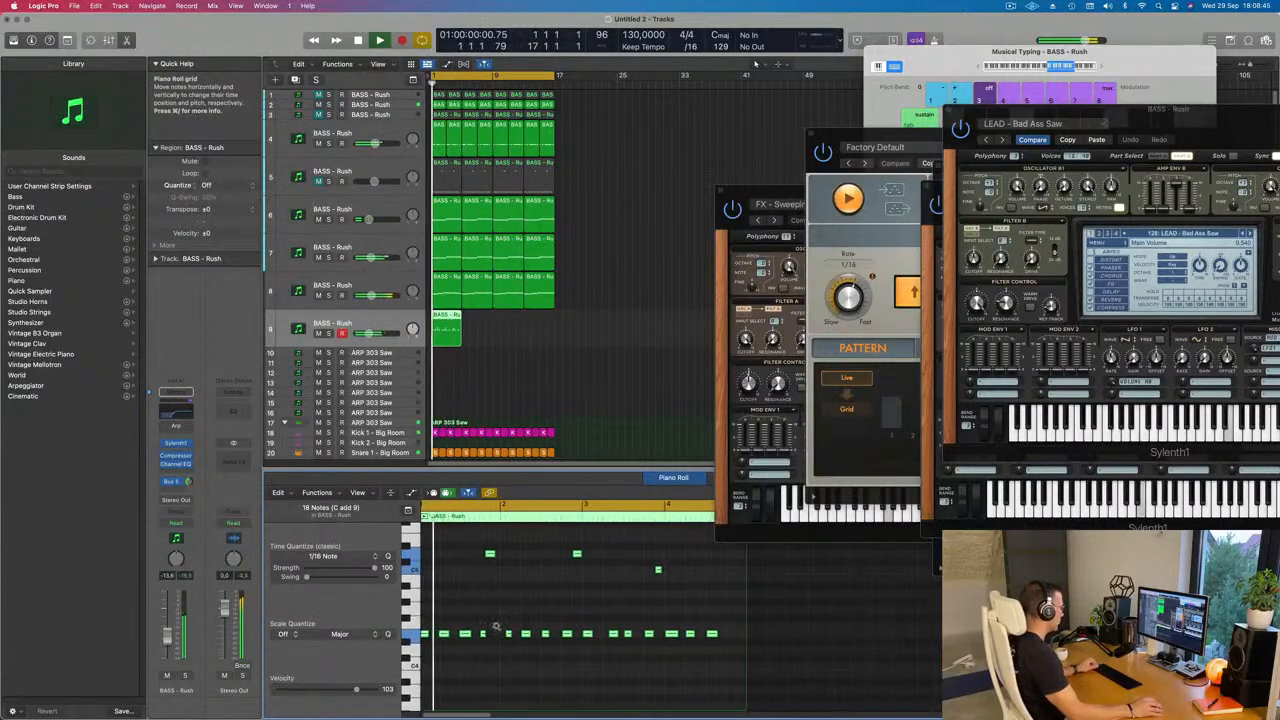
key(super+Right)
key(super+Right)
key(space)
key(space)
click(513, 619)
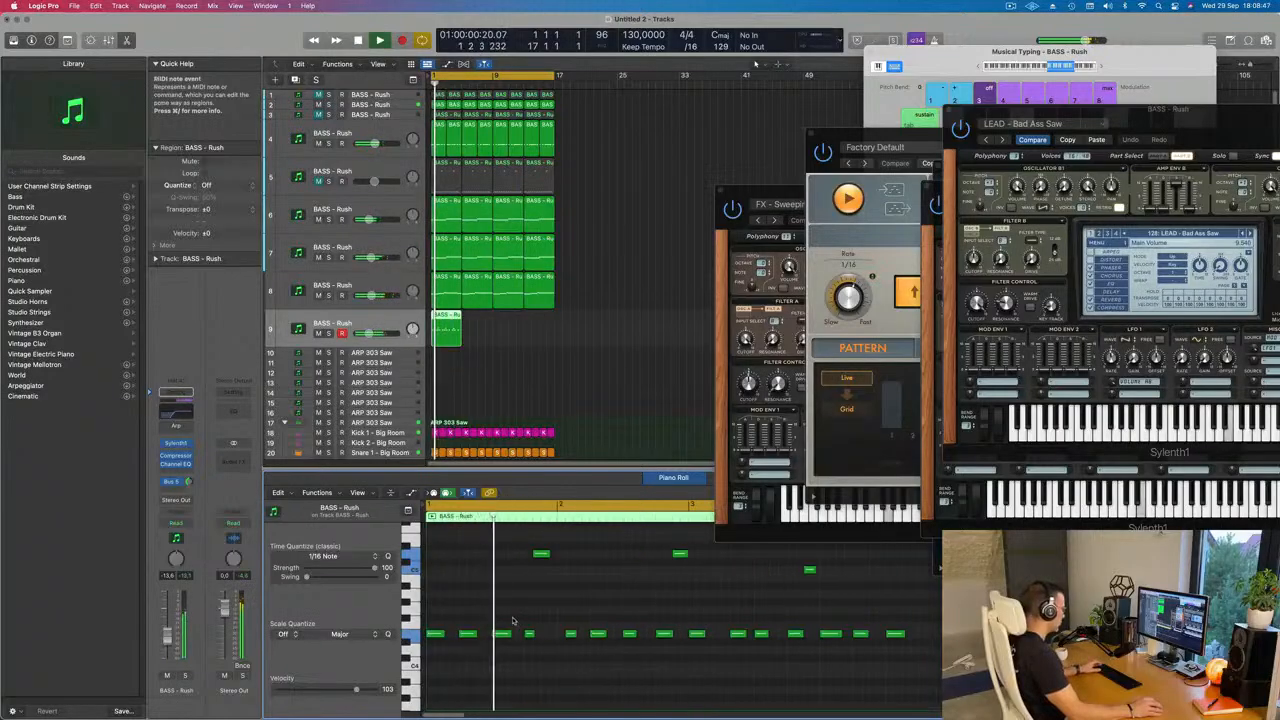
key(space)
key(space)
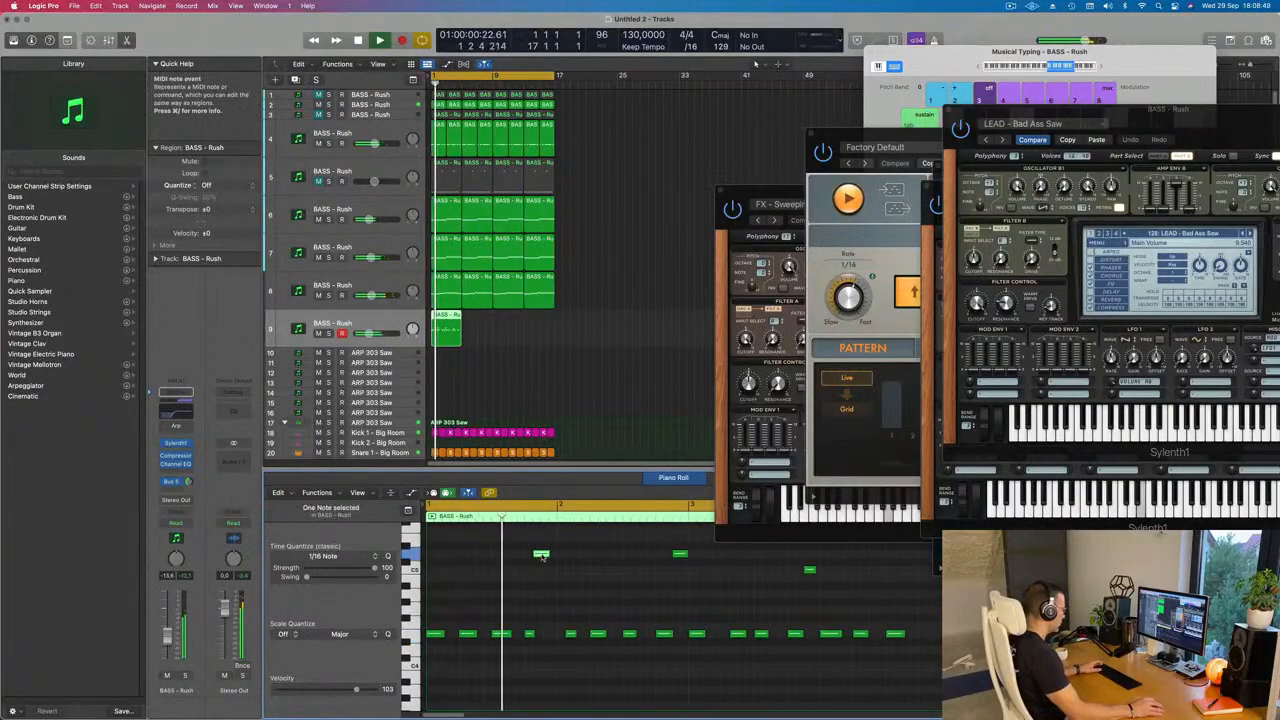
drag(541, 555, 548, 557)
key(Return)
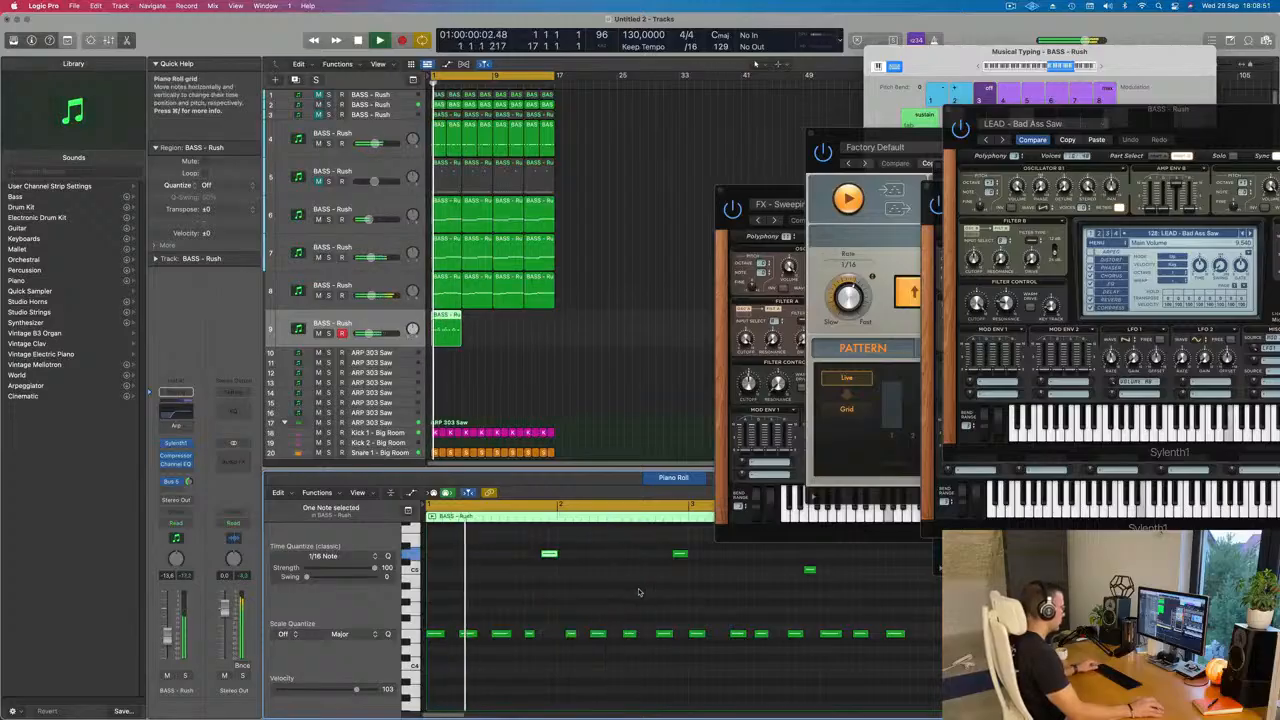
Step: Shift the fourth low note of bar 1 about a sixteenth later and replay the pattern from the start
scroll(586, 597, down, 1)
scroll(536, 620, down, 1)
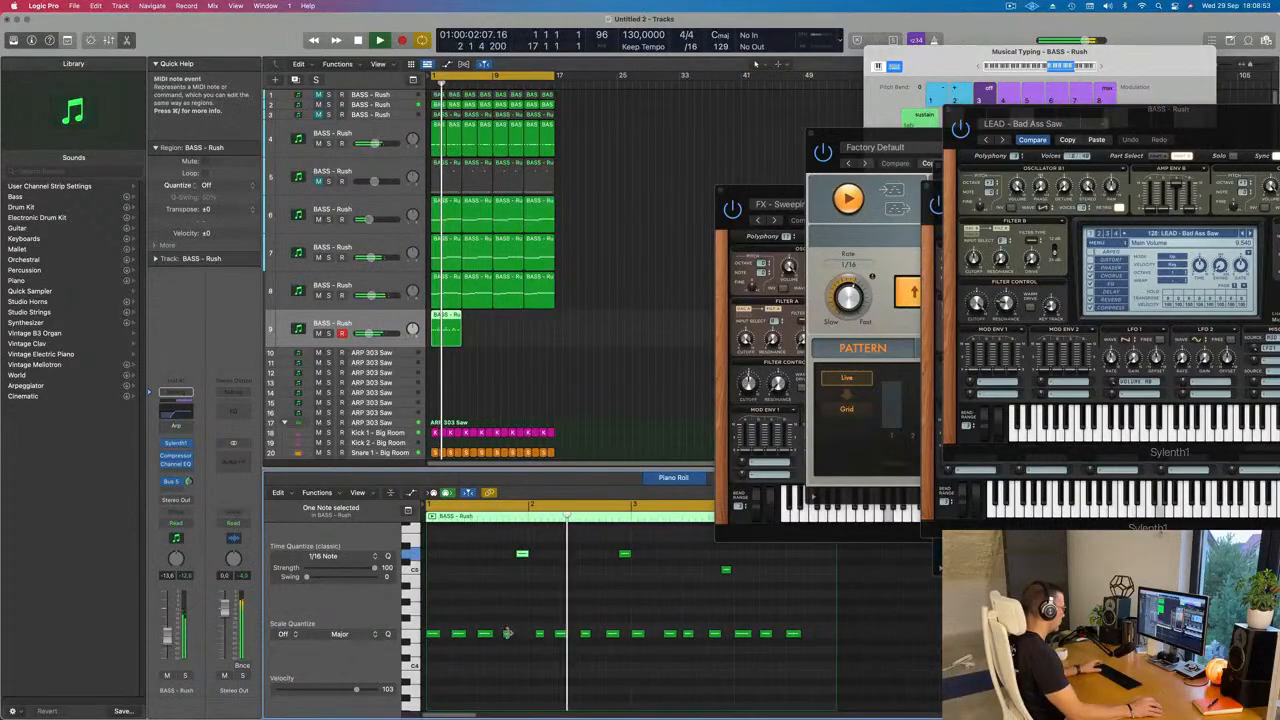
drag(507, 635, 513, 636)
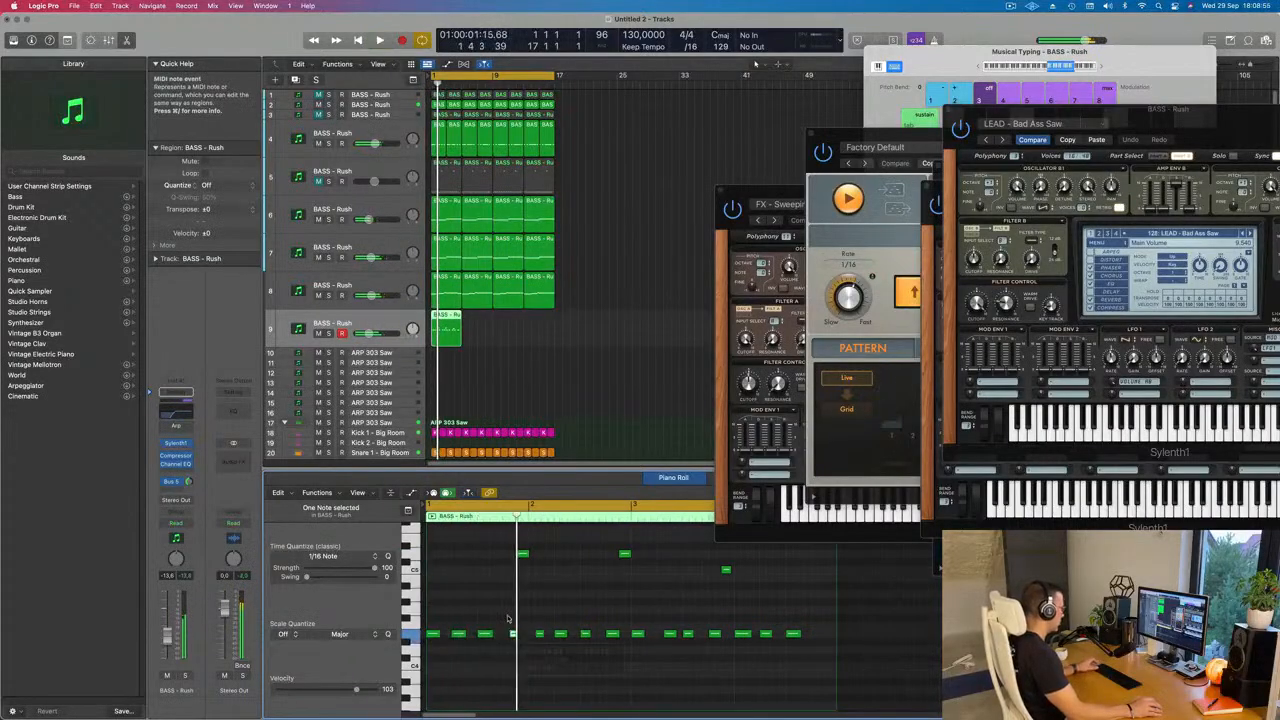
key(Return)
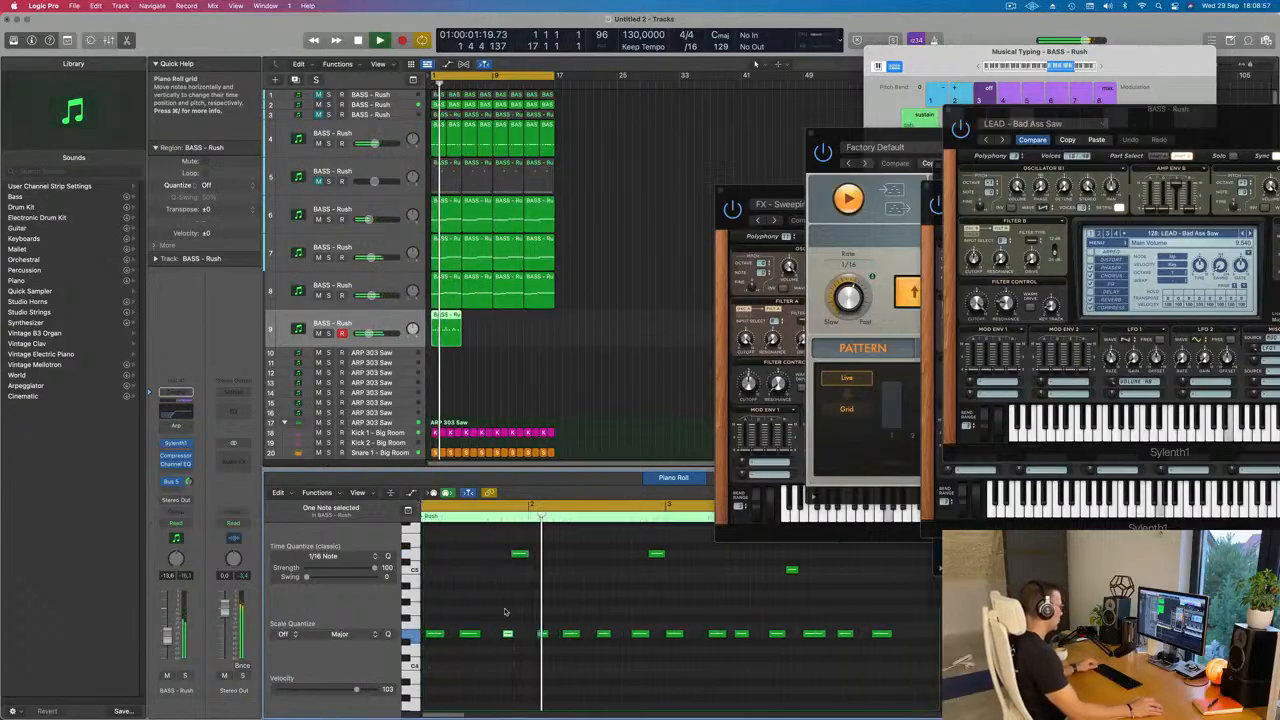
scroll(540, 612, up, 1)
scroll(578, 612, down, 2)
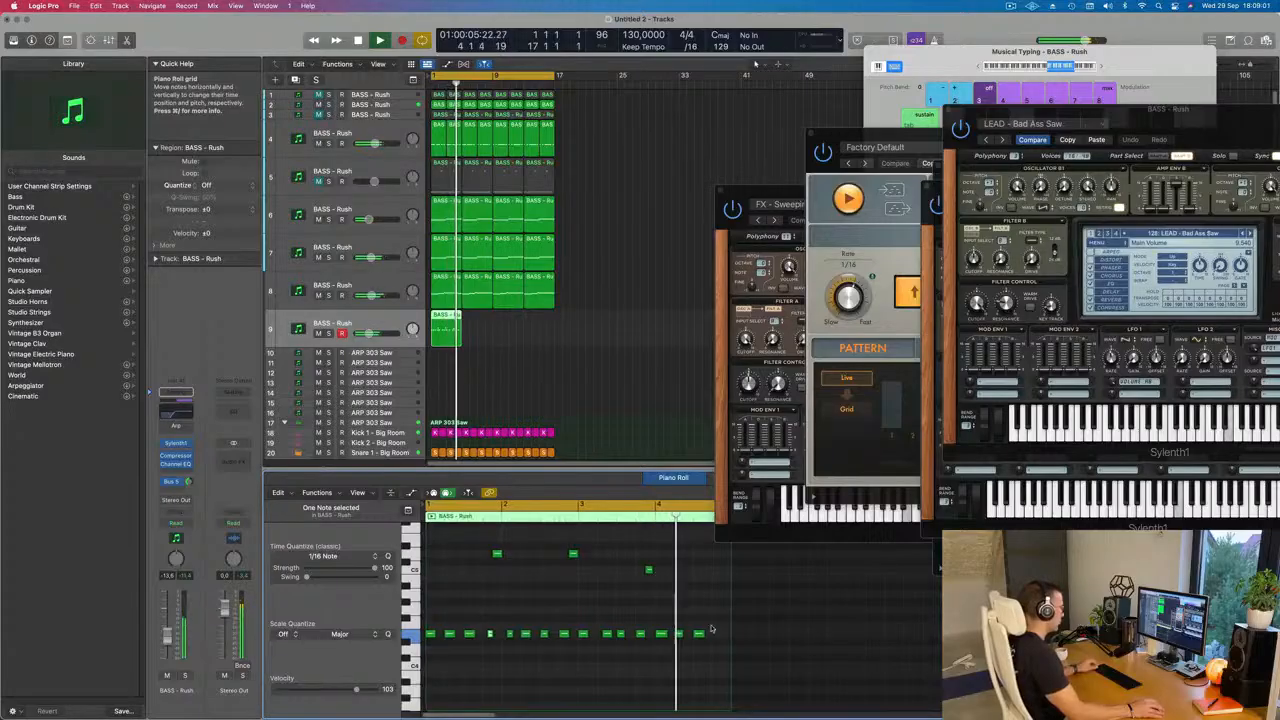
key(Return)
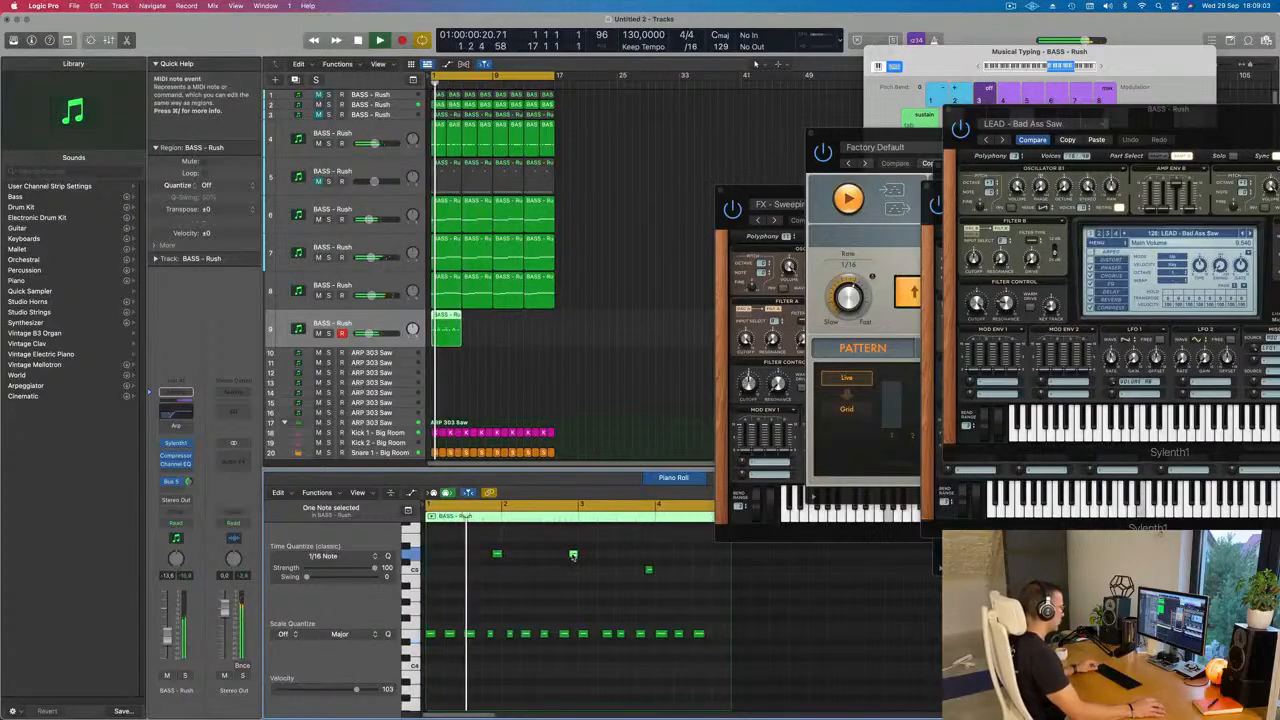
Step: Copy the second high D5 note to the end of bar 4 and restart playback
drag(575, 557, 729, 563)
scroll(665, 573, up, 3)
key(Return)
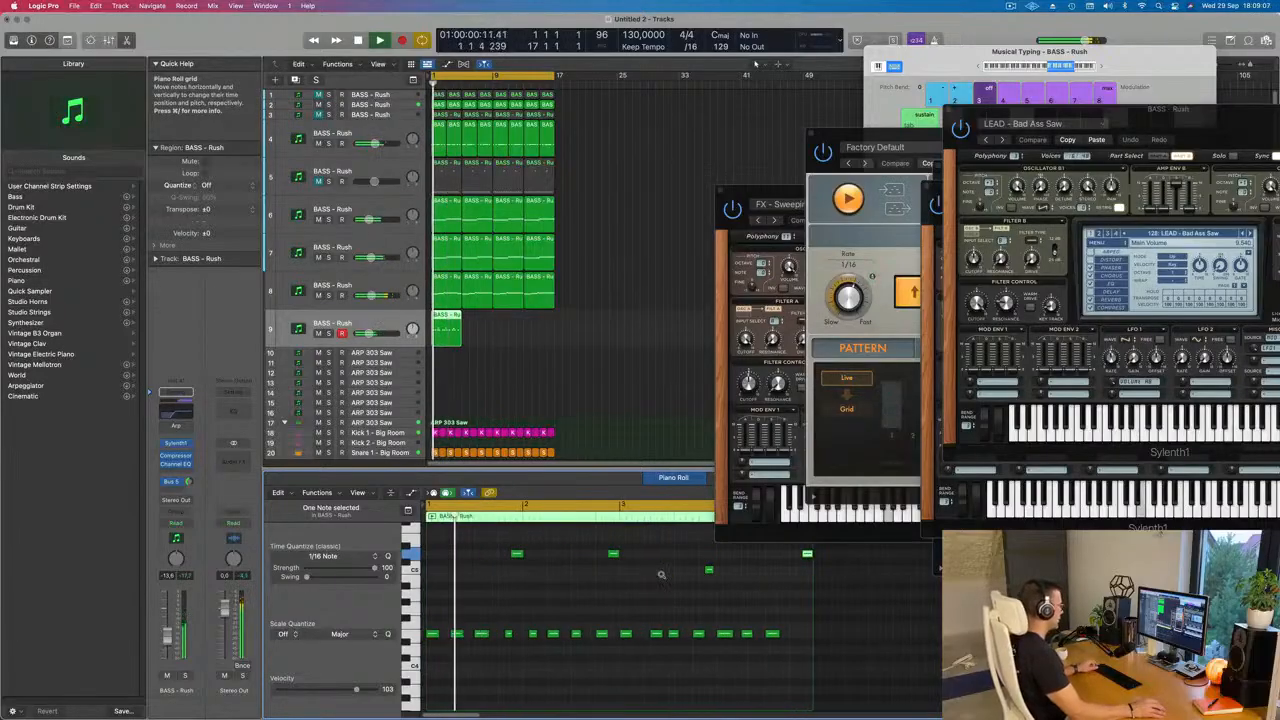
scroll(660, 575, down, 3)
Step: Repeat track 9's four-bar region three times so the pattern fills the loop up to bar 17
click(489, 334)
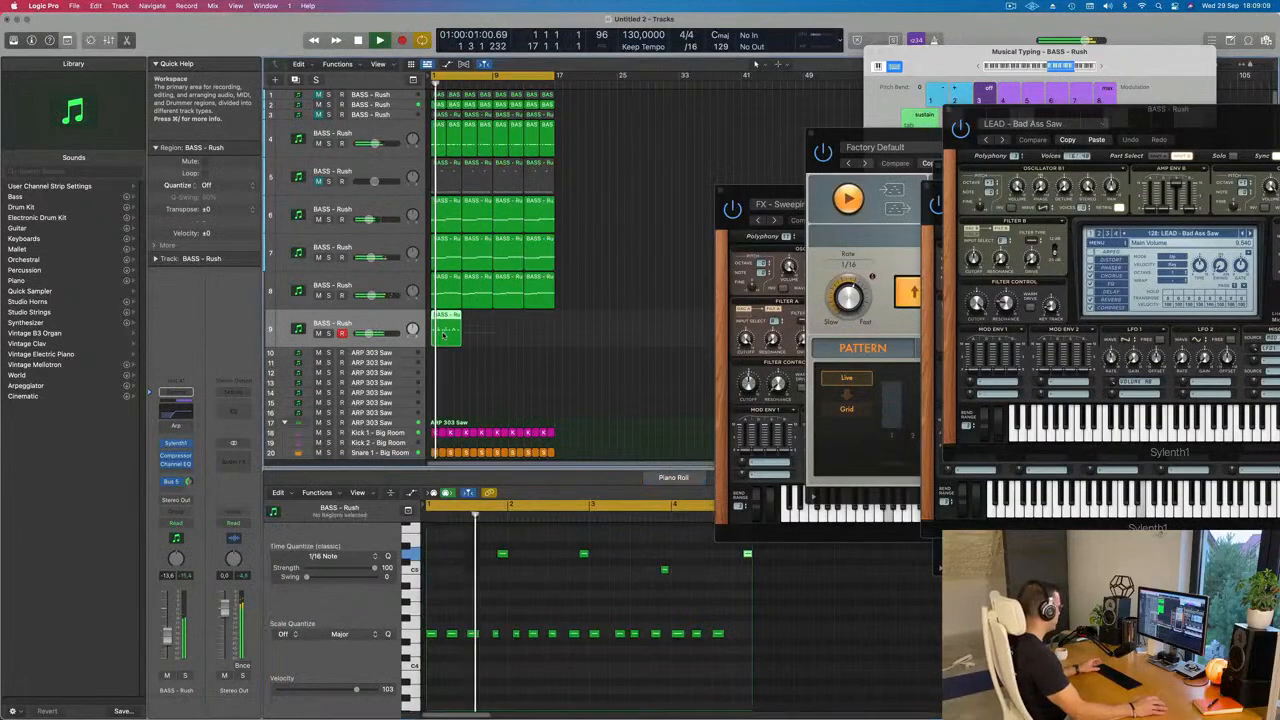
click(443, 332)
key(super+r)
key(super+r)
key(super+r)
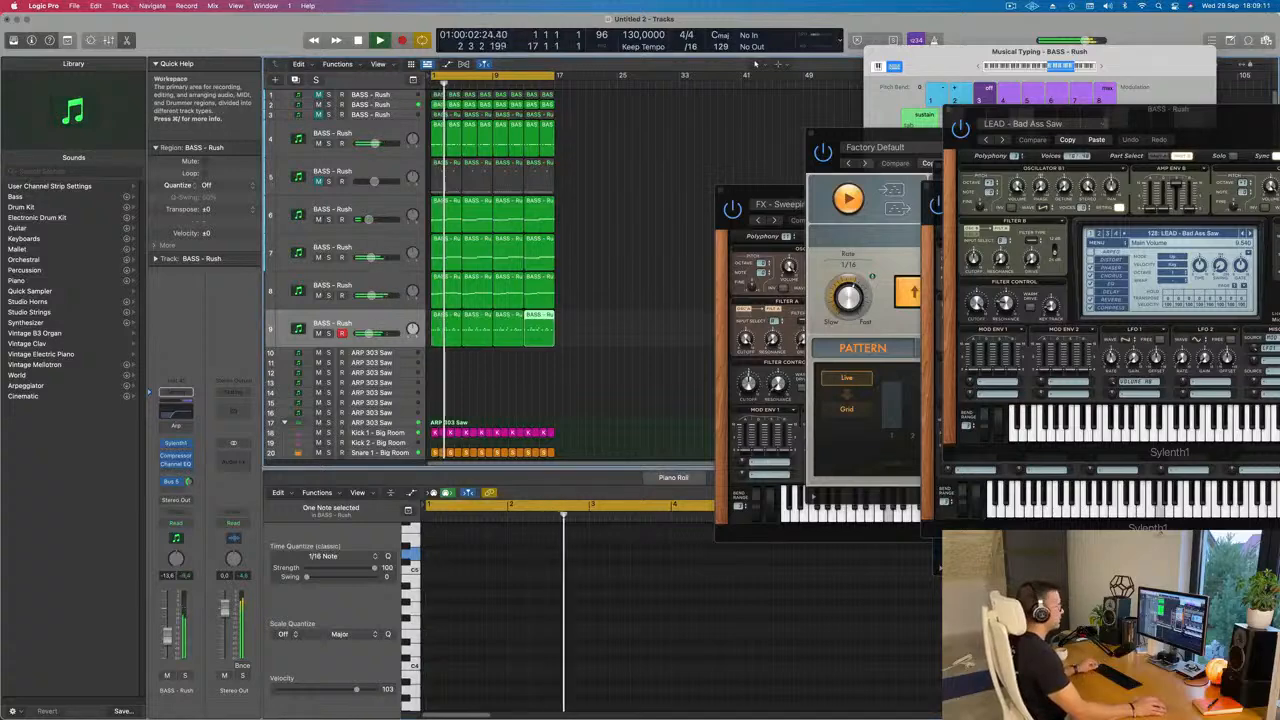
key(super+Left)
click(491, 377)
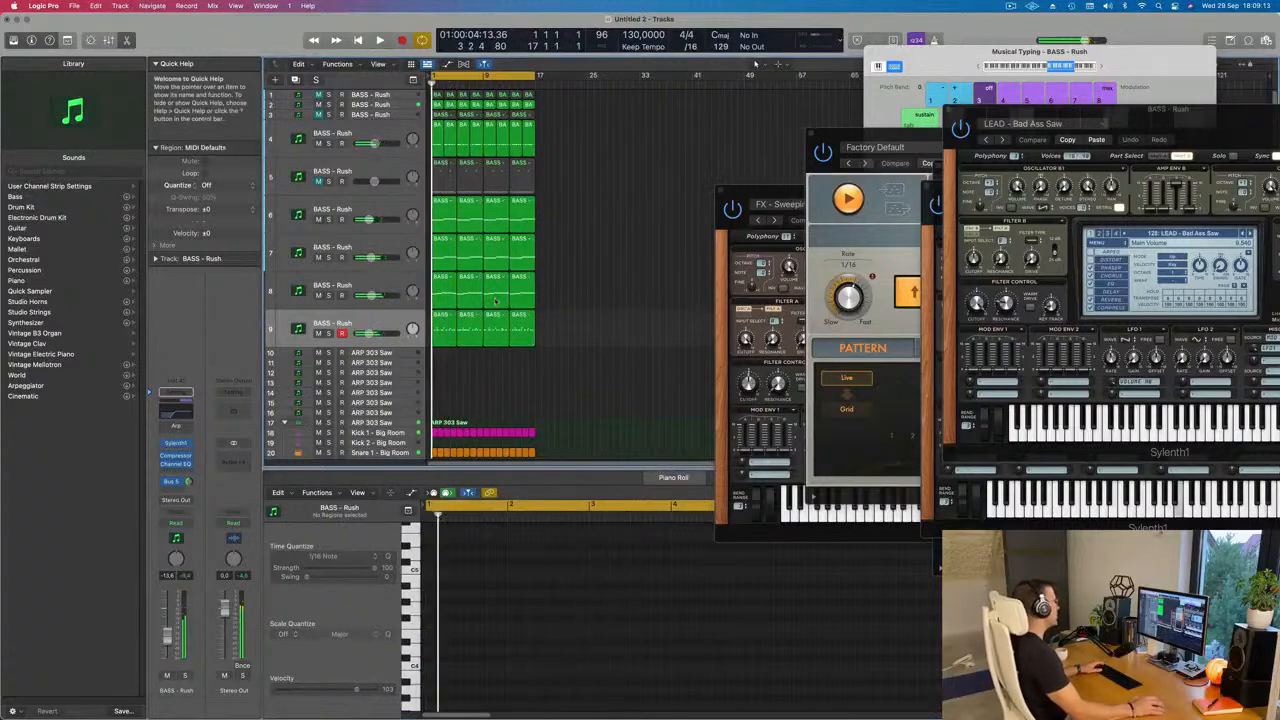
Step: In track 9's Channel EQ, set the low cut to 274 Hz and the high shelf to 3300 Hz at +2.7 dB
click(306, 326)
key(space)
key(space)
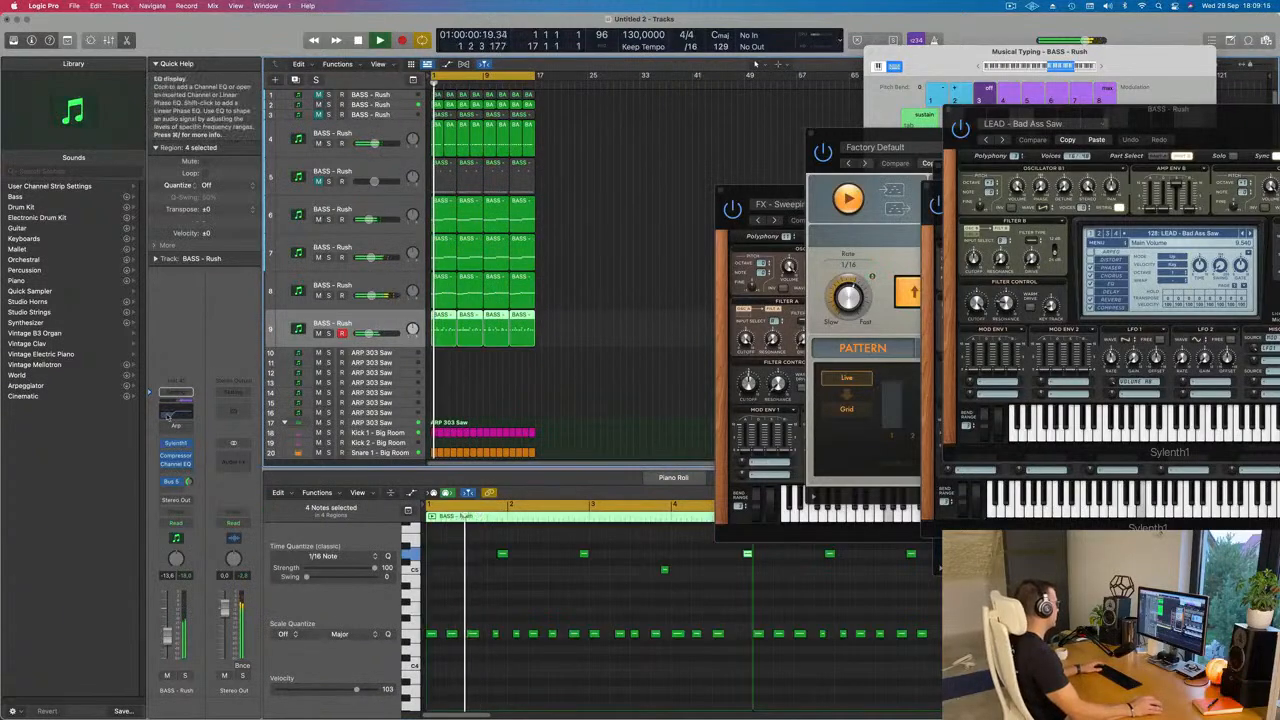
click(170, 416)
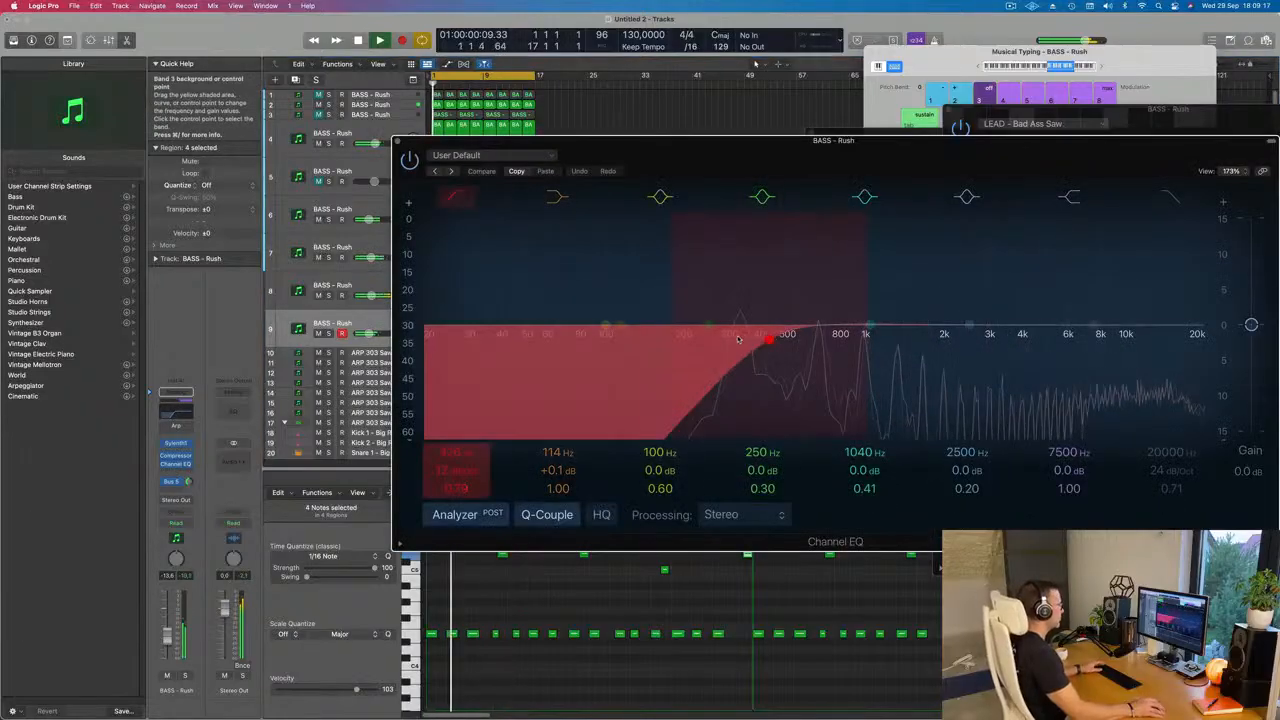
drag(772, 338, 721, 338)
drag(1090, 325, 998, 302)
drag(731, 156, 671, 167)
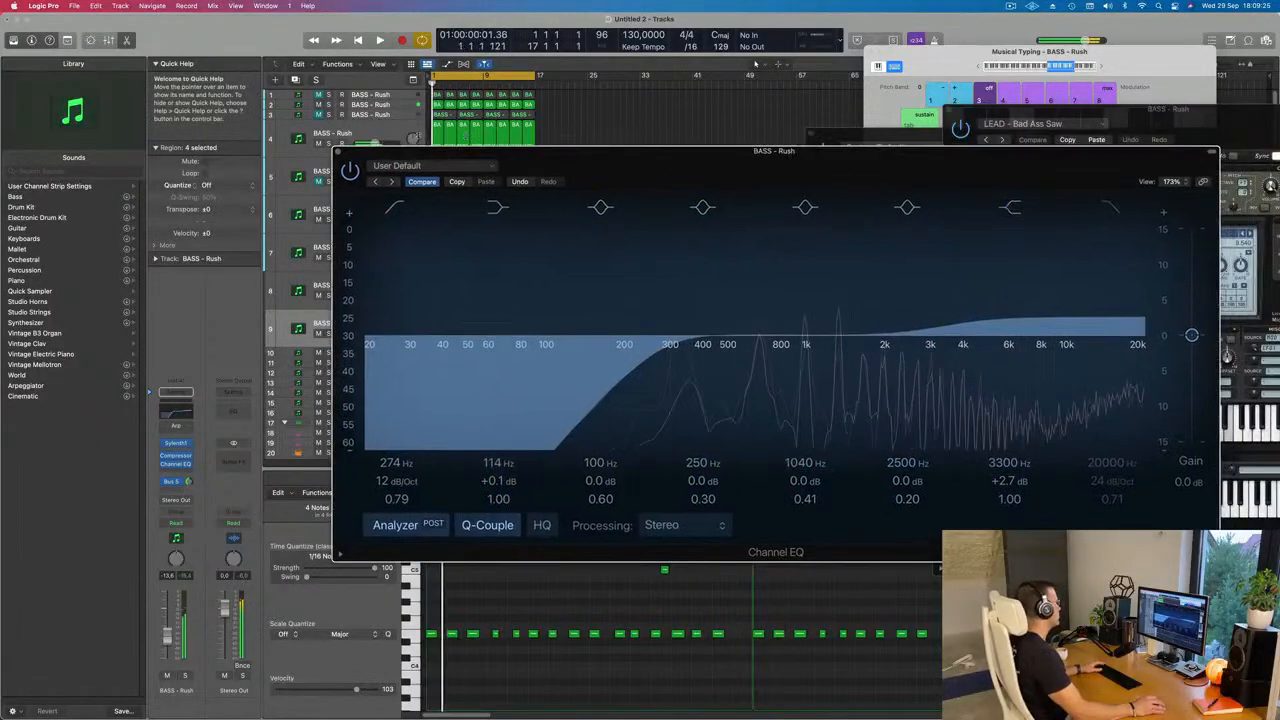
click(336, 151)
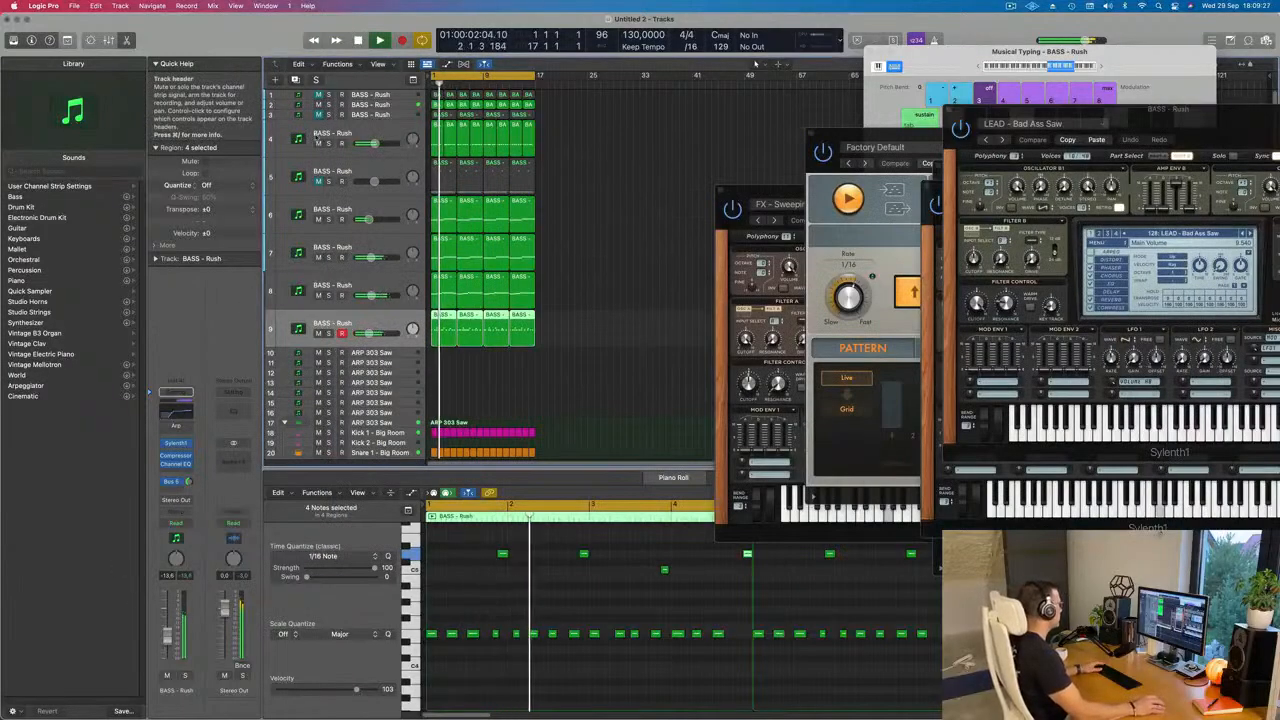
Step: Mute track 4 to hear the loop without it, unmute it and replay from the start
click(318, 143)
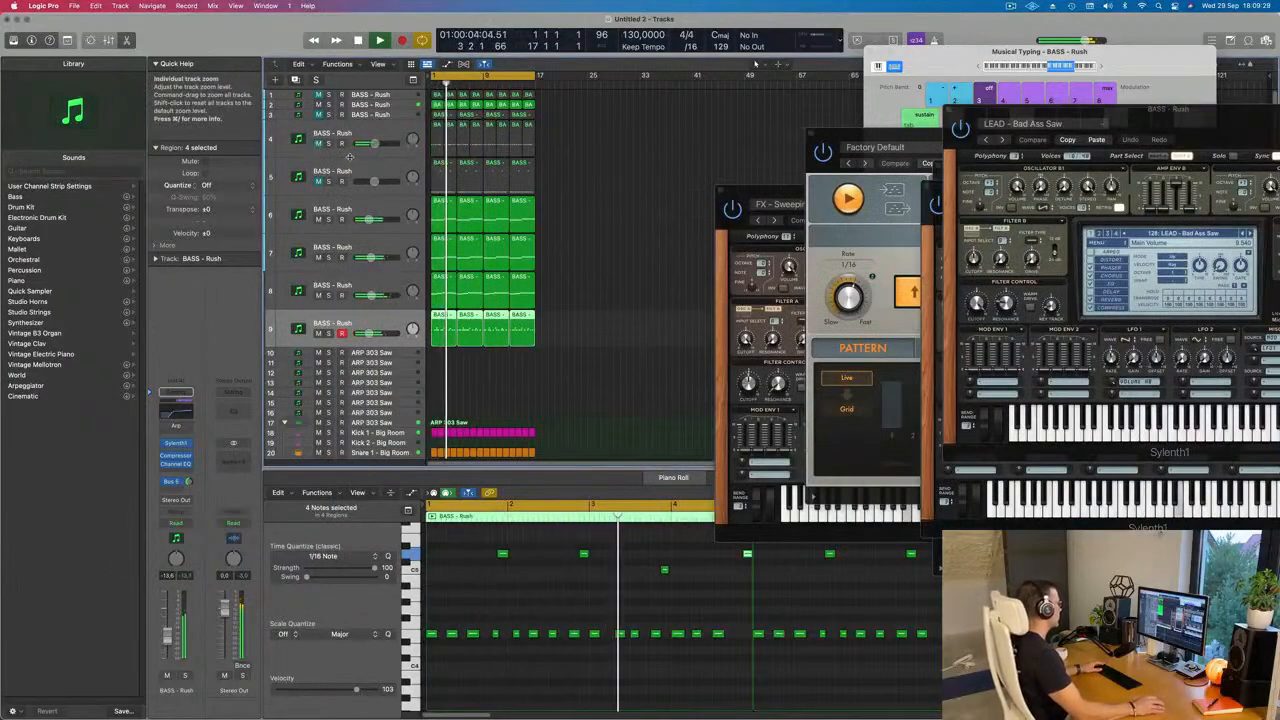
scroll(493, 311, up, 3)
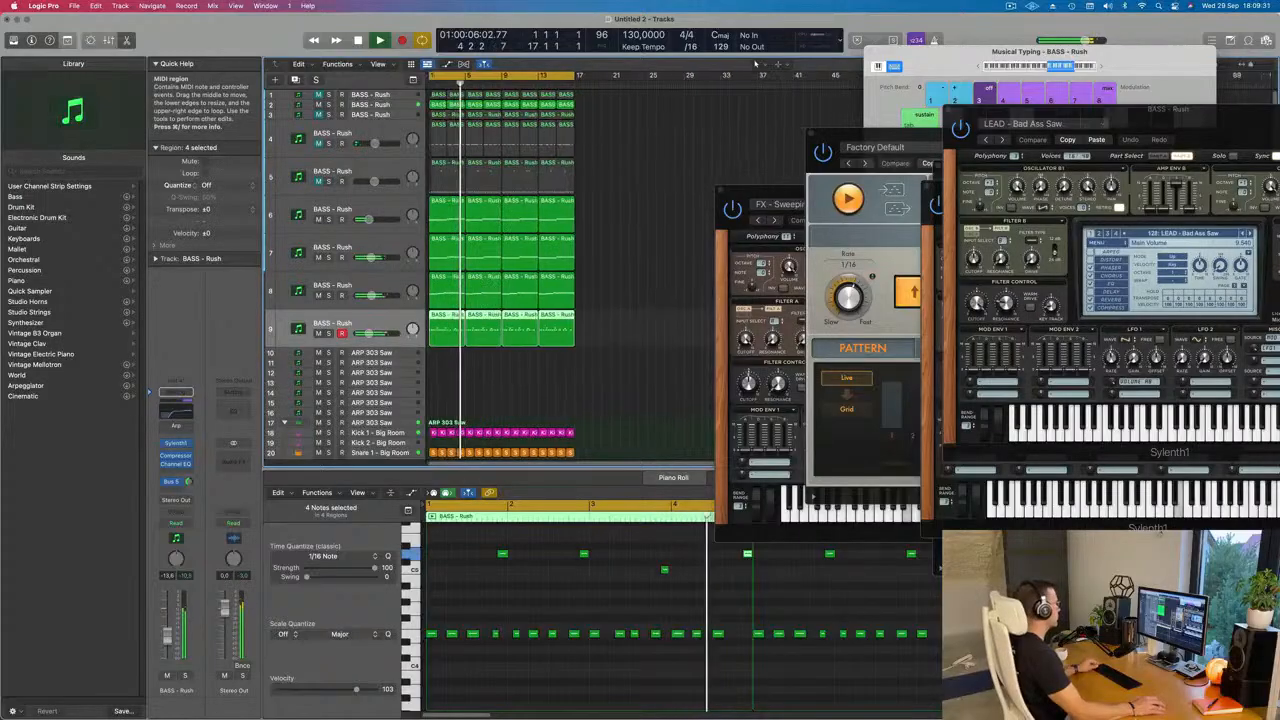
key(Return)
click(336, 150)
click(318, 143)
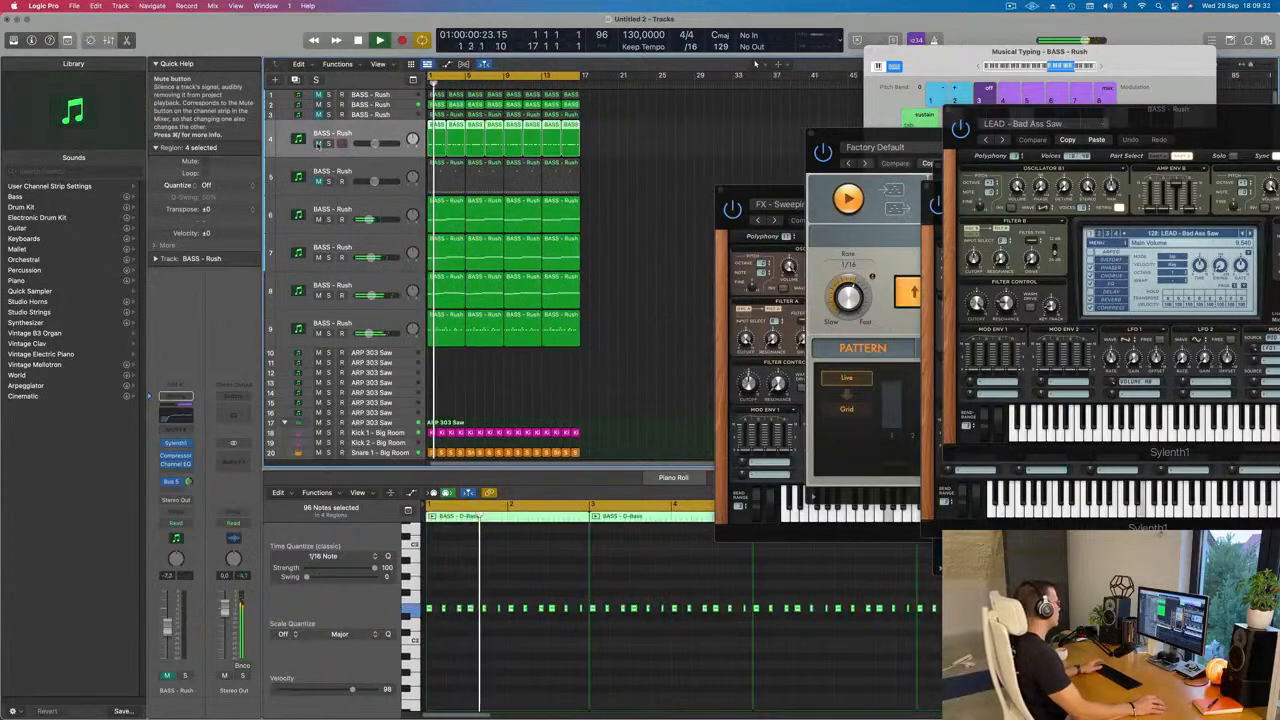
key(Return)
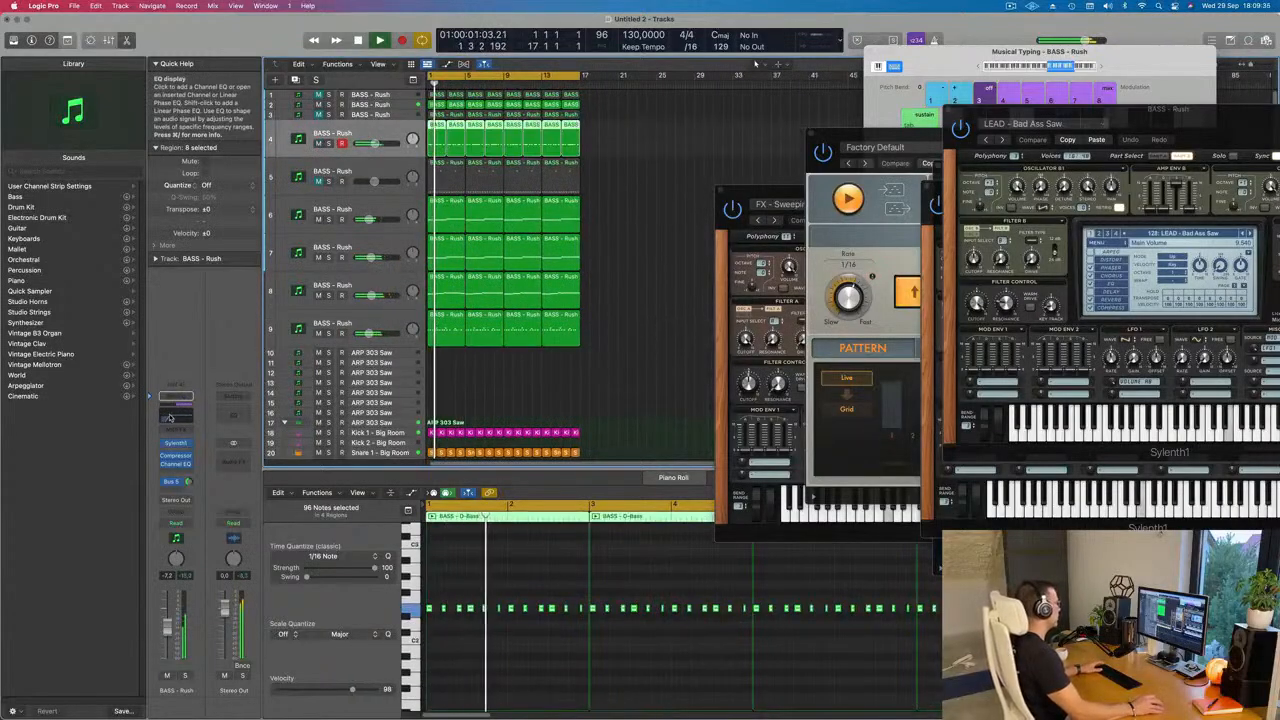
Step: In track 4's Channel EQ, set the low cut to 101 Hz and boost 228 Hz by 0.9 dB
click(176, 464)
drag(648, 342, 609, 346)
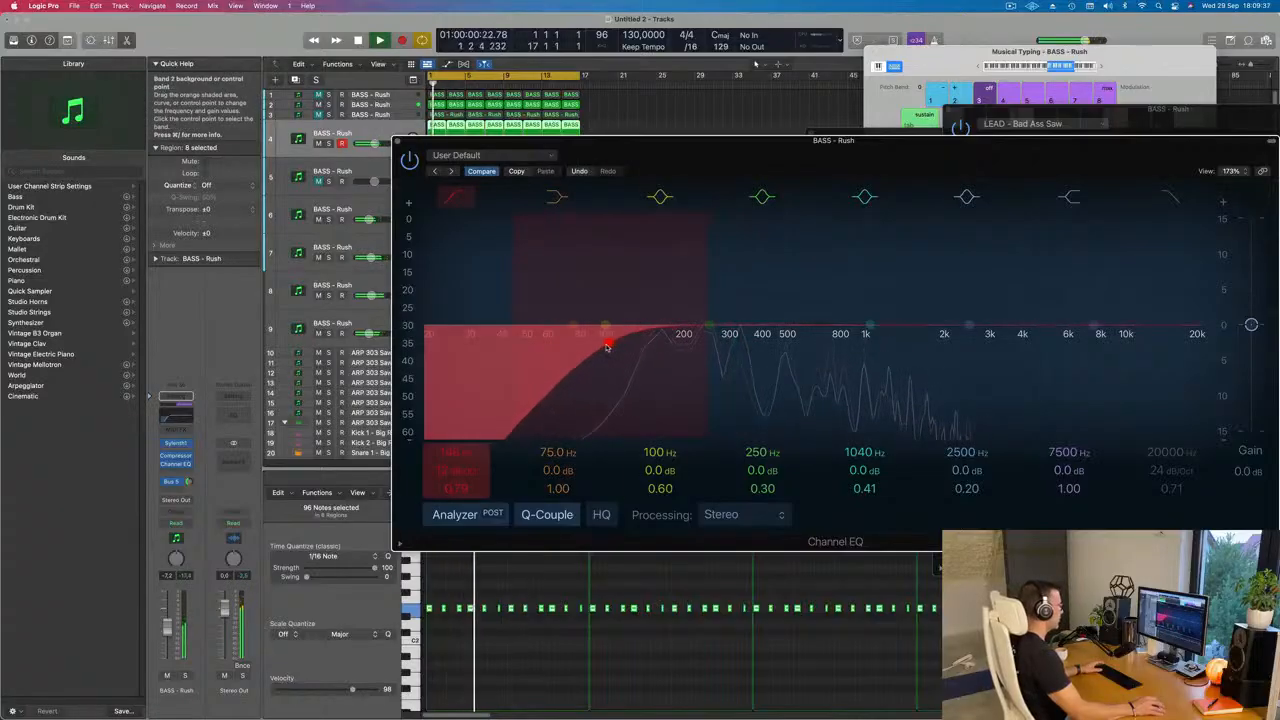
mouse_move(708, 325)
mouse_down()
mouse_move(691, 306)
mouse_move(700, 320)
mouse_up()
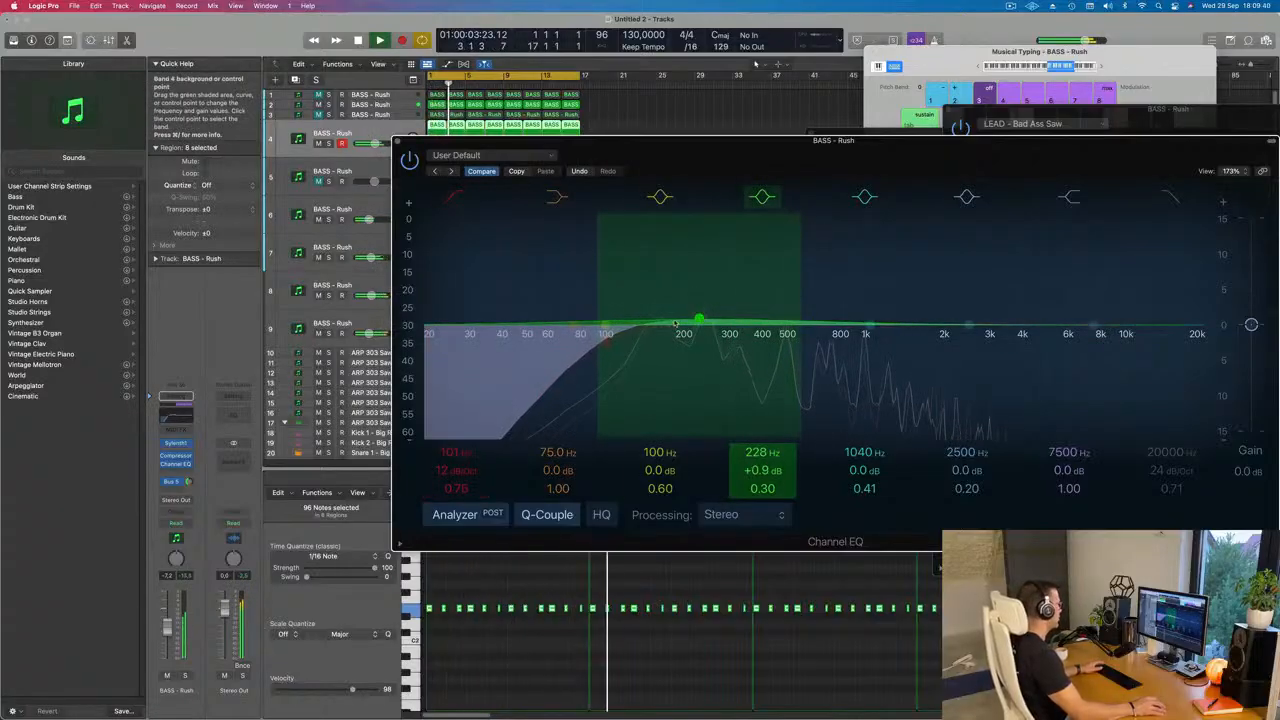
Step: Adjust track 4's Bus 5 send level and raise the filter cutoff slightly in its Sylenth1 Euphoric Lead patch
click(178, 443)
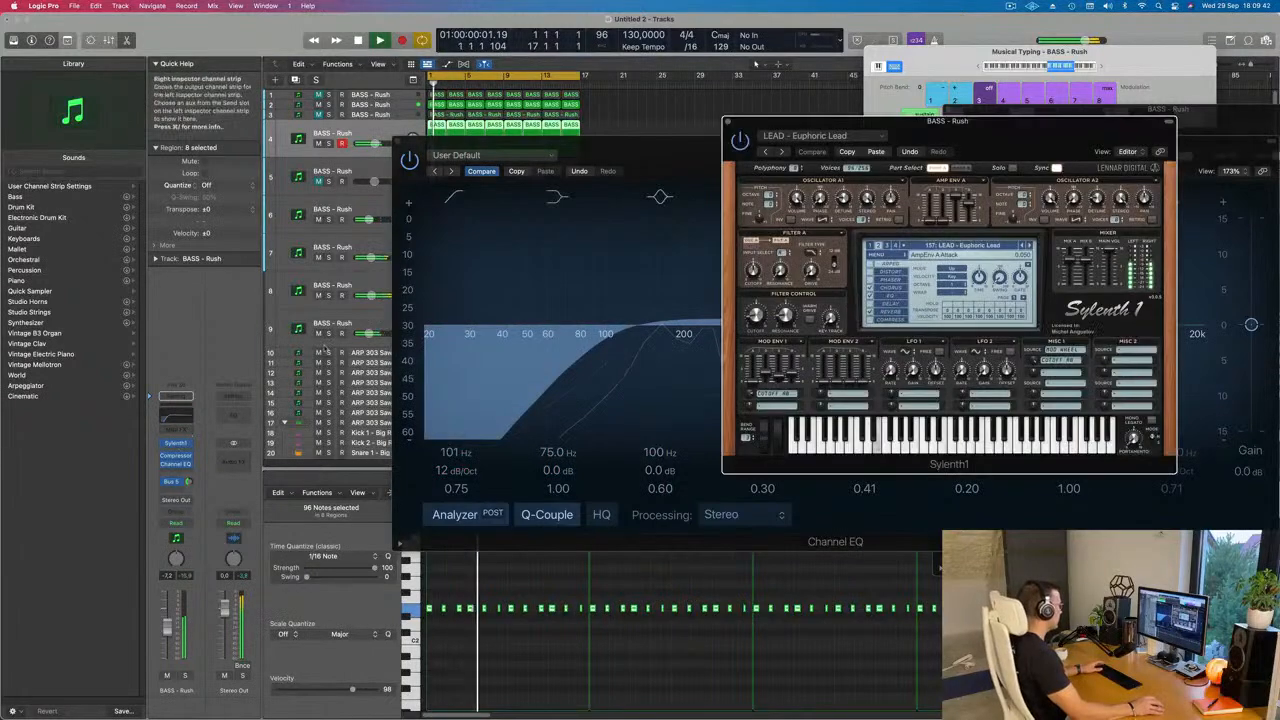
click(187, 482)
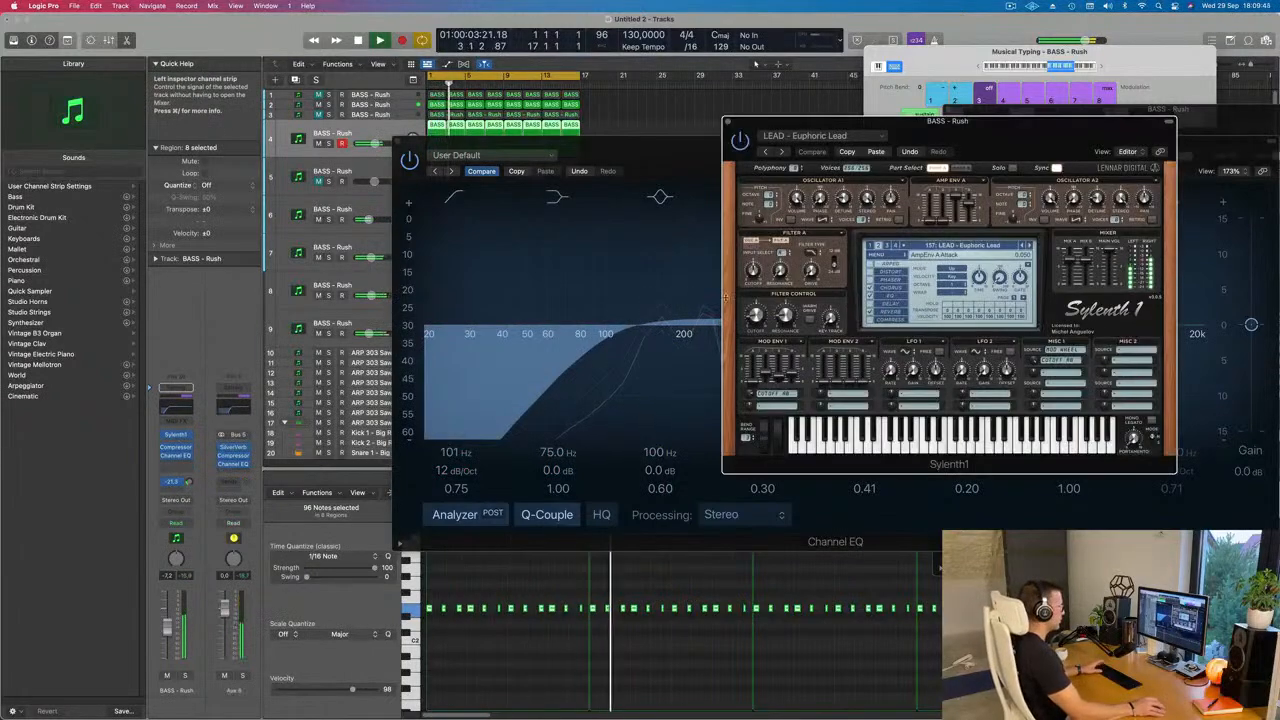
drag(756, 316, 756, 311)
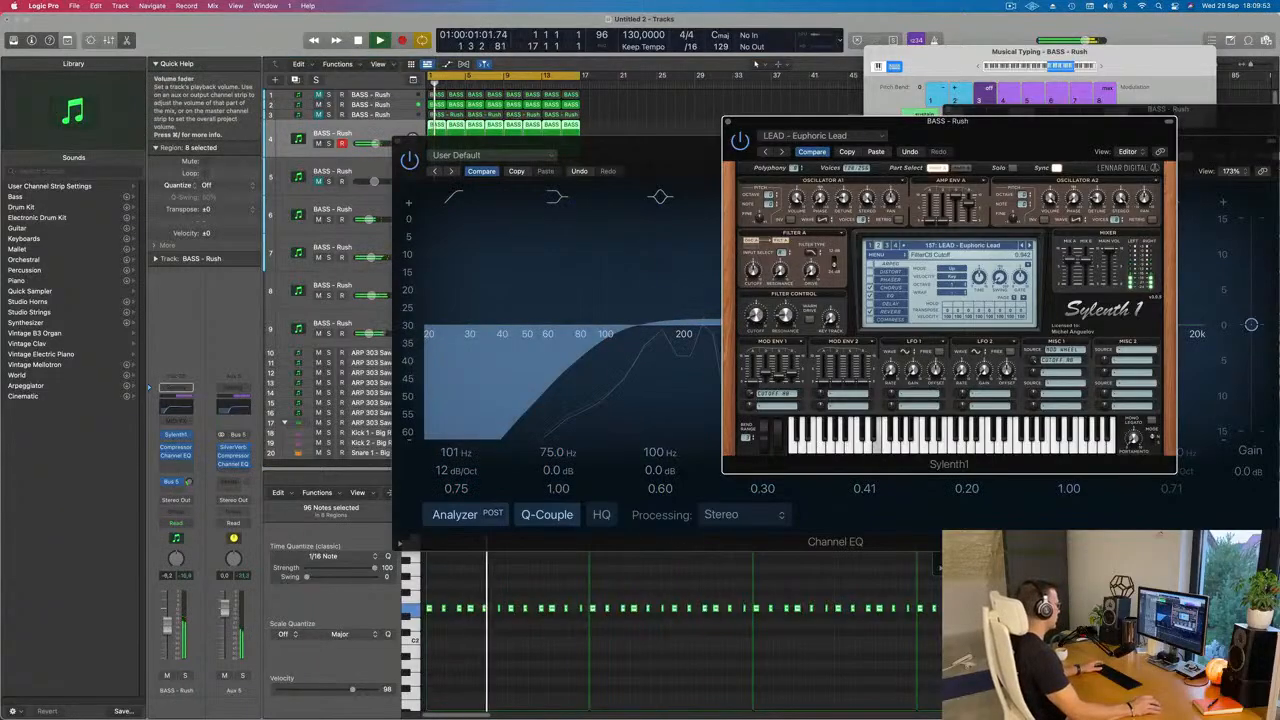
Step: Set track 4's volume to -5.4 dB and close its Sylenth1 and Channel EQ windows
drag(168, 626, 168, 624)
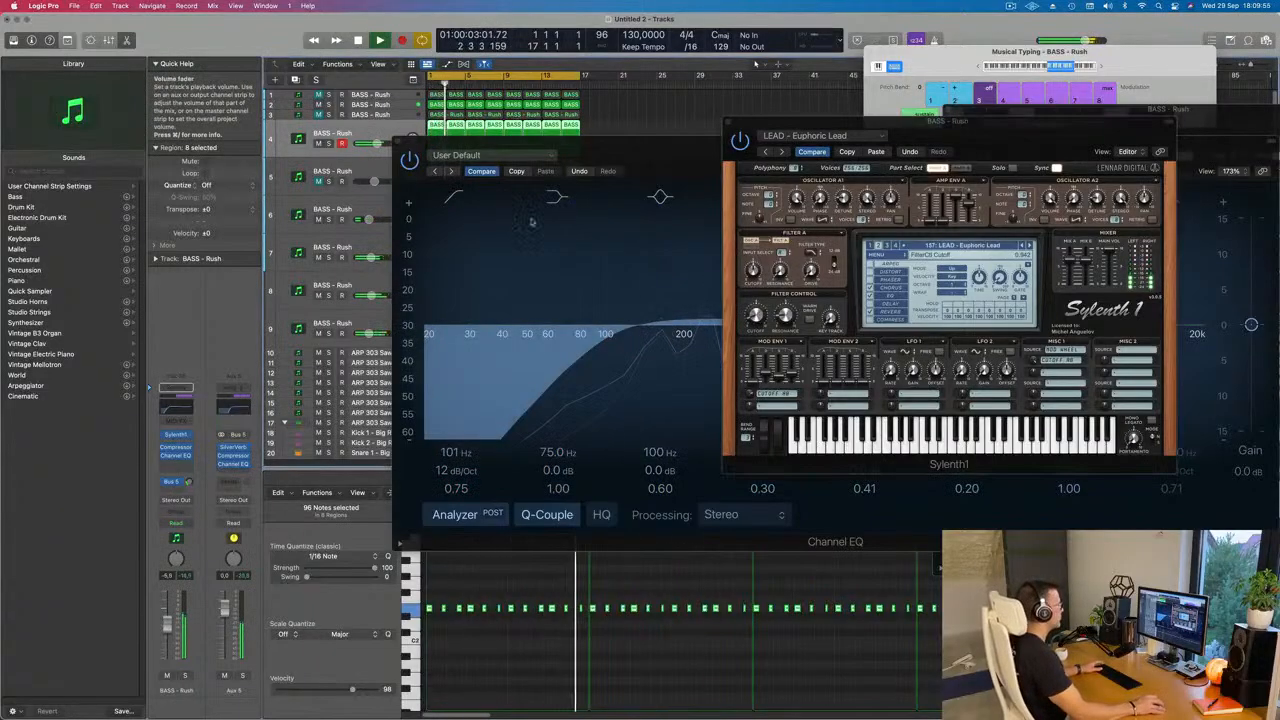
click(728, 121)
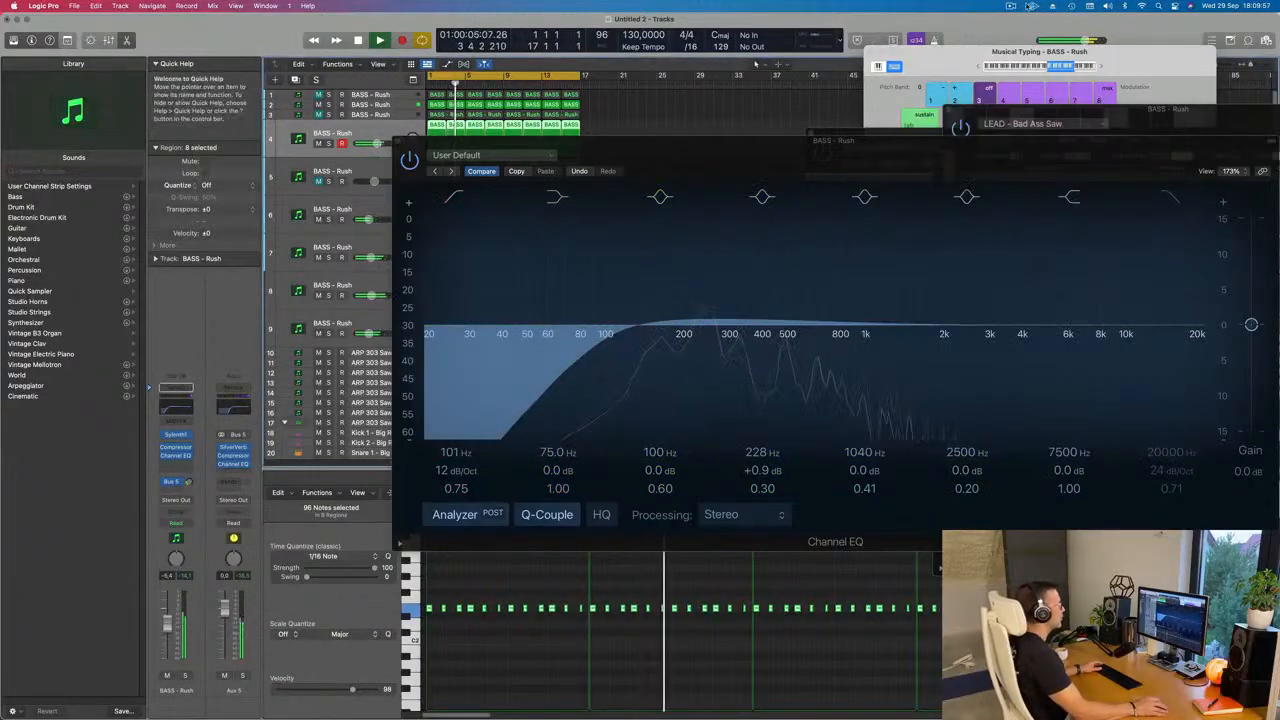
click(1027, 6)
click(400, 143)
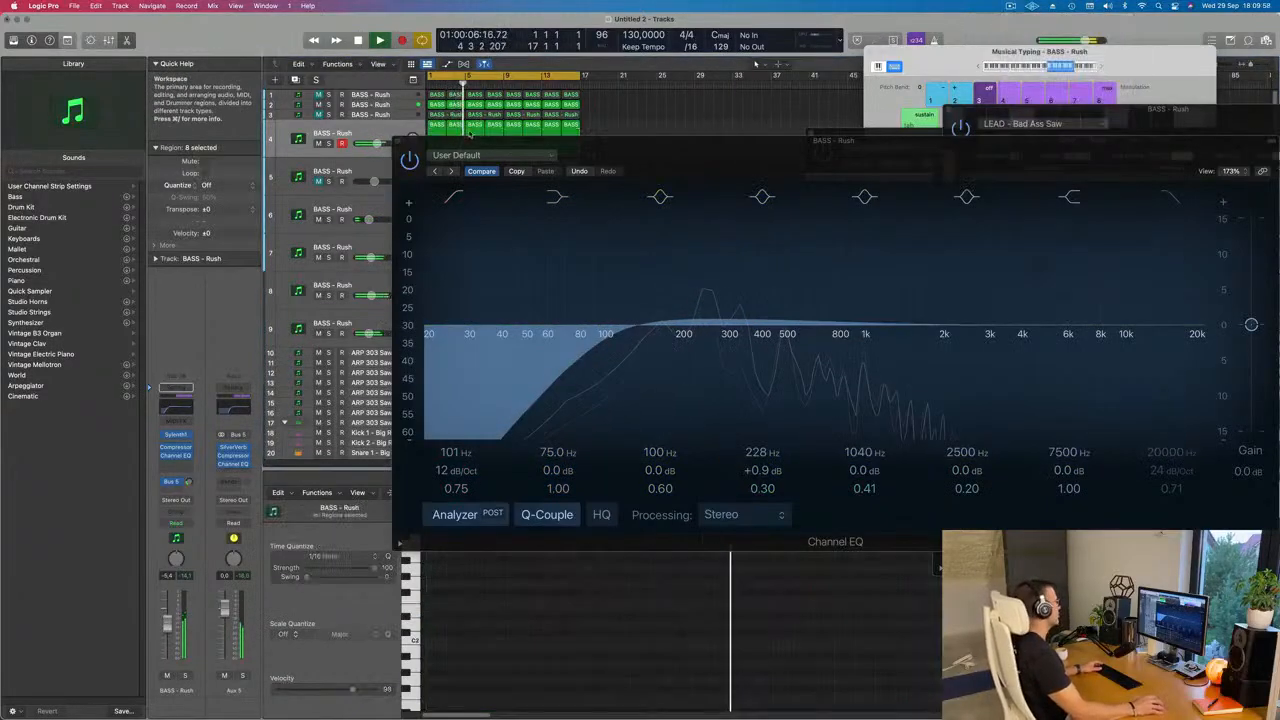
click(400, 143)
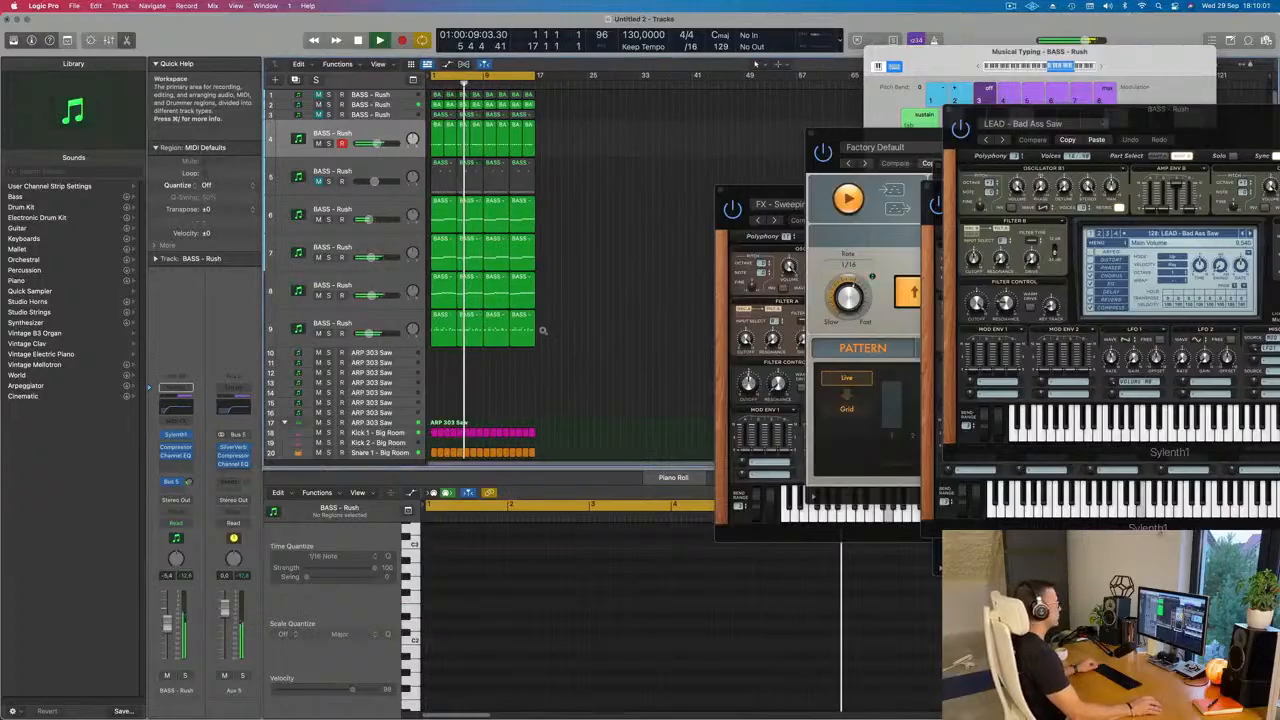
Step: Move the floating Sylenth1 and Arpeggiator windows aside to uncover the arrangement and the piano roll
scroll(574, 354, up, 5)
scroll(552, 366, down, 3)
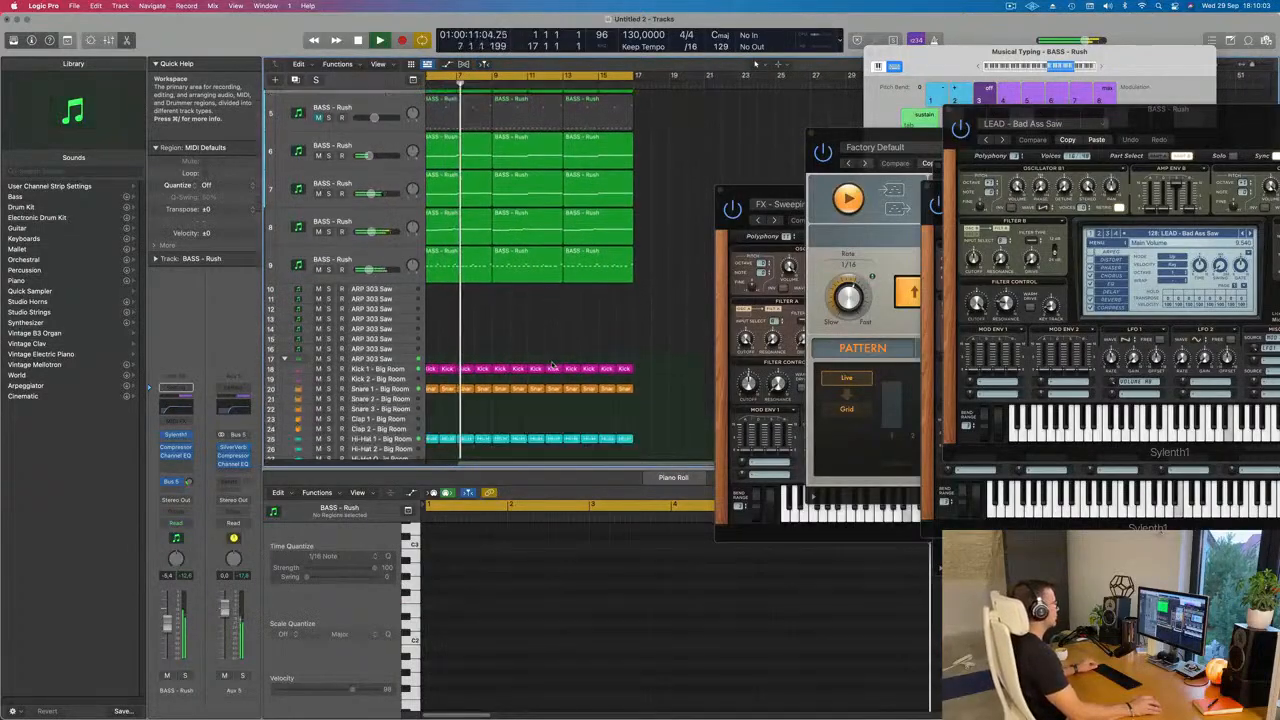
scroll(489, 323, left, 4)
scroll(493, 321, down, 2)
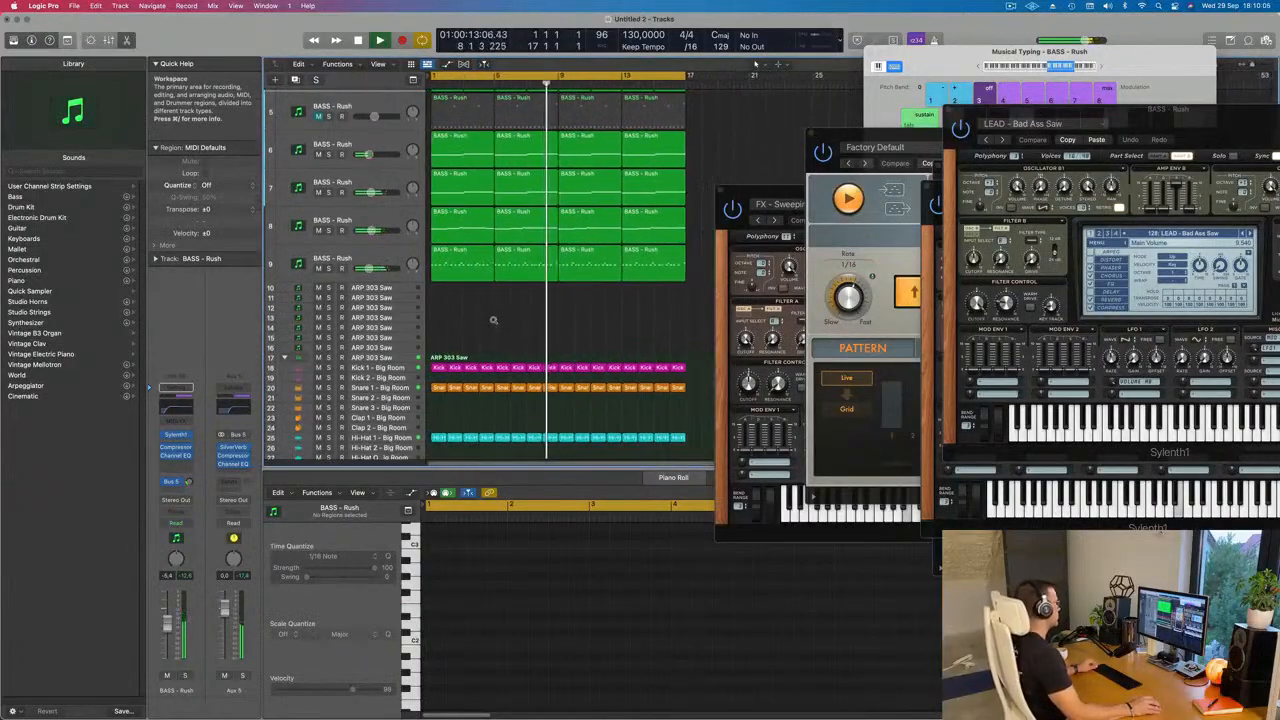
scroll(500, 300, up, 2)
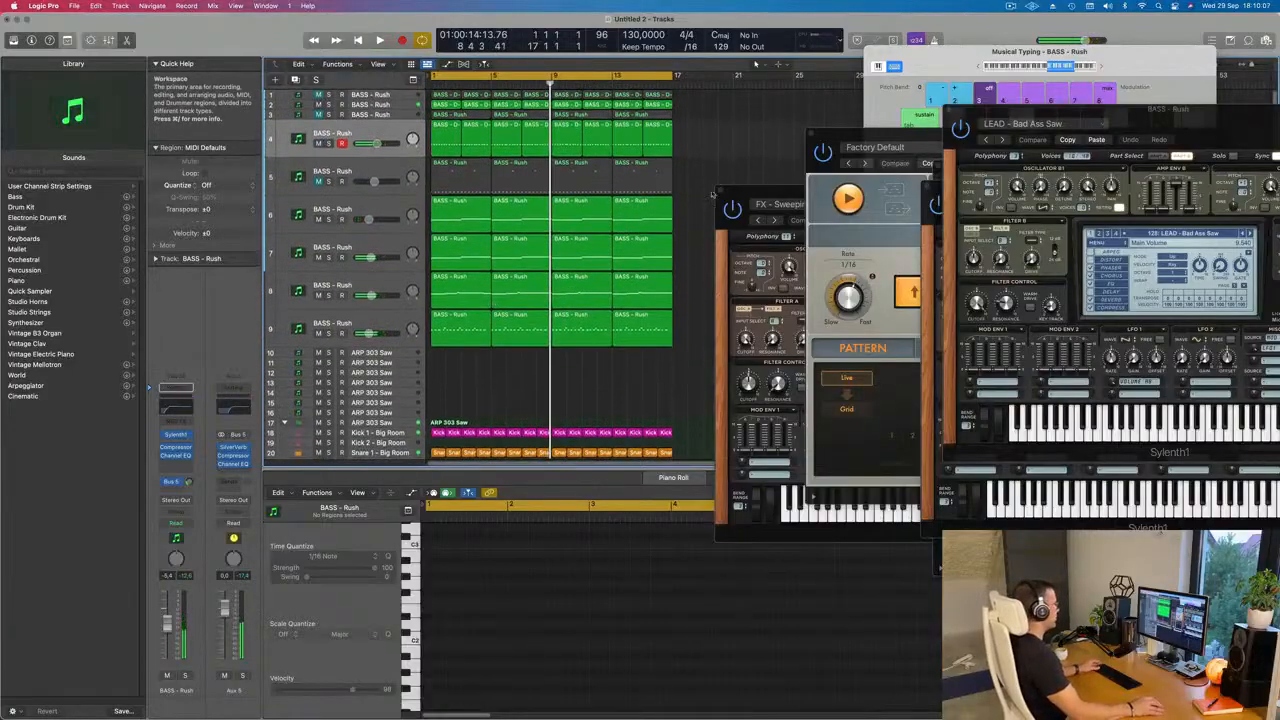
drag(735, 193, 1023, 211)
drag(838, 137, 1000, 148)
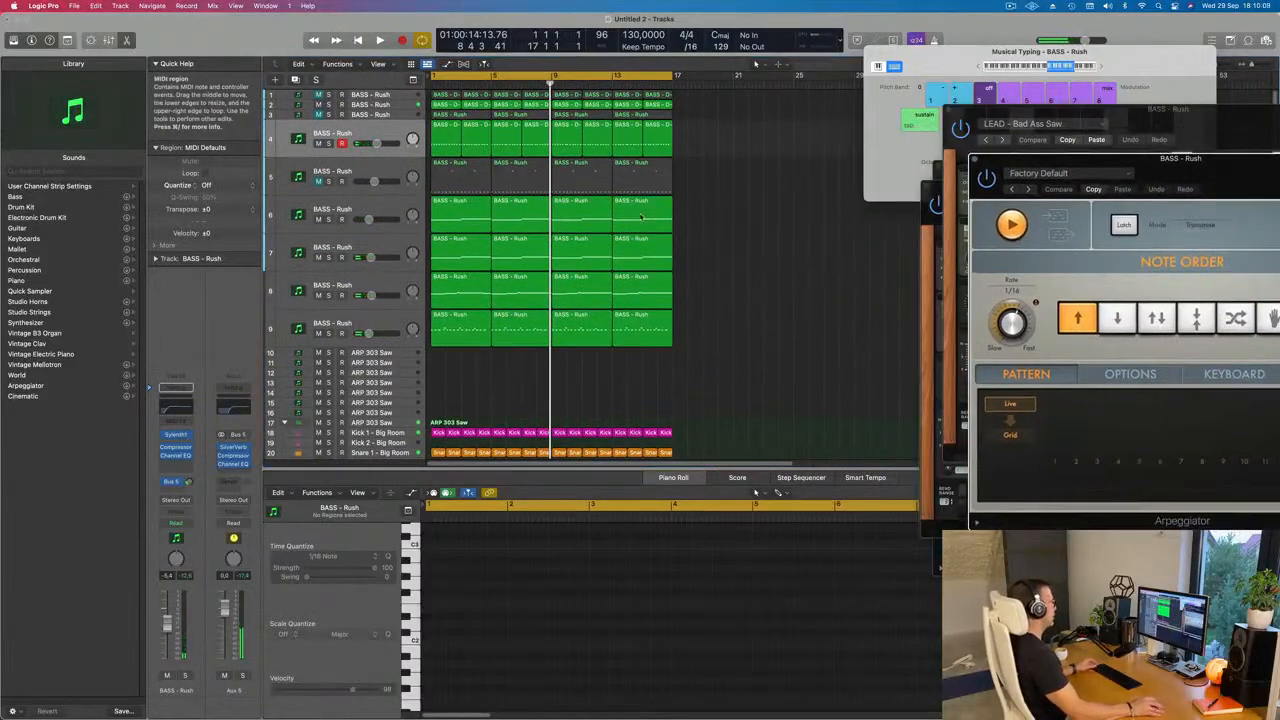
click(735, 231)
Step: Name all regions in the arrangement after their tracks and clear the selection
key(super+a)
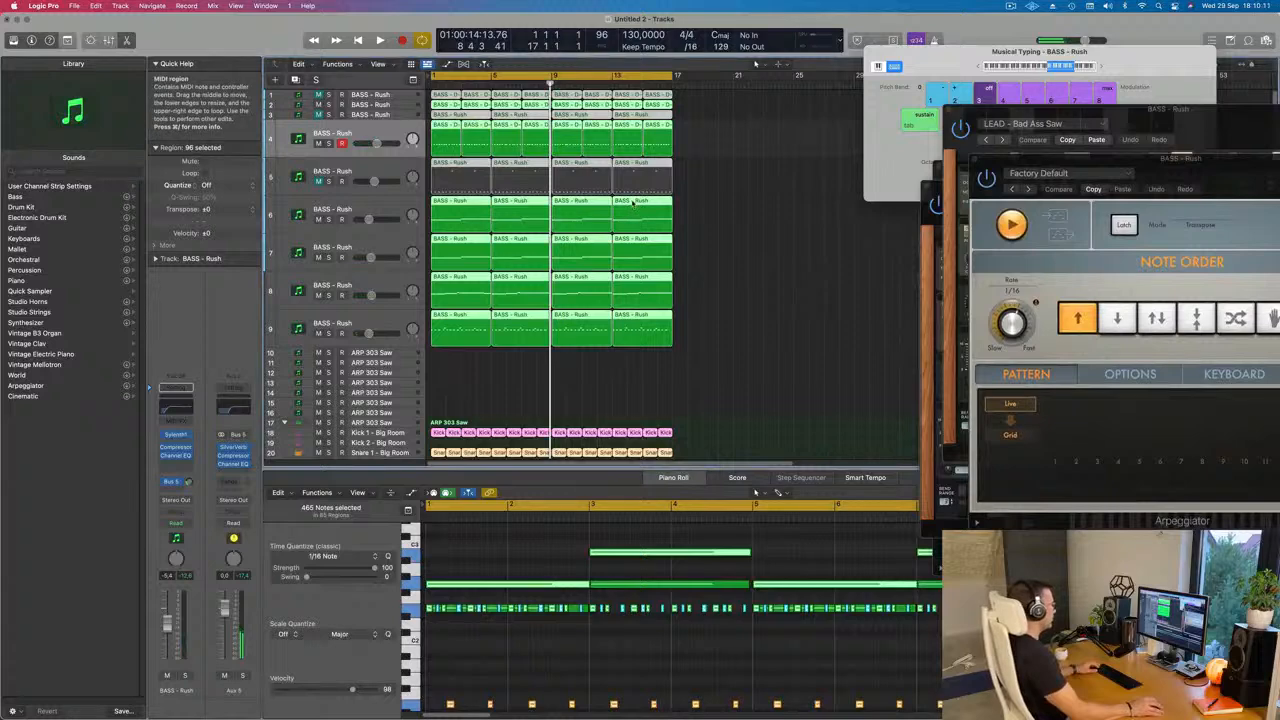
right_click(632, 203)
click(623, 218)
right_click(631, 238)
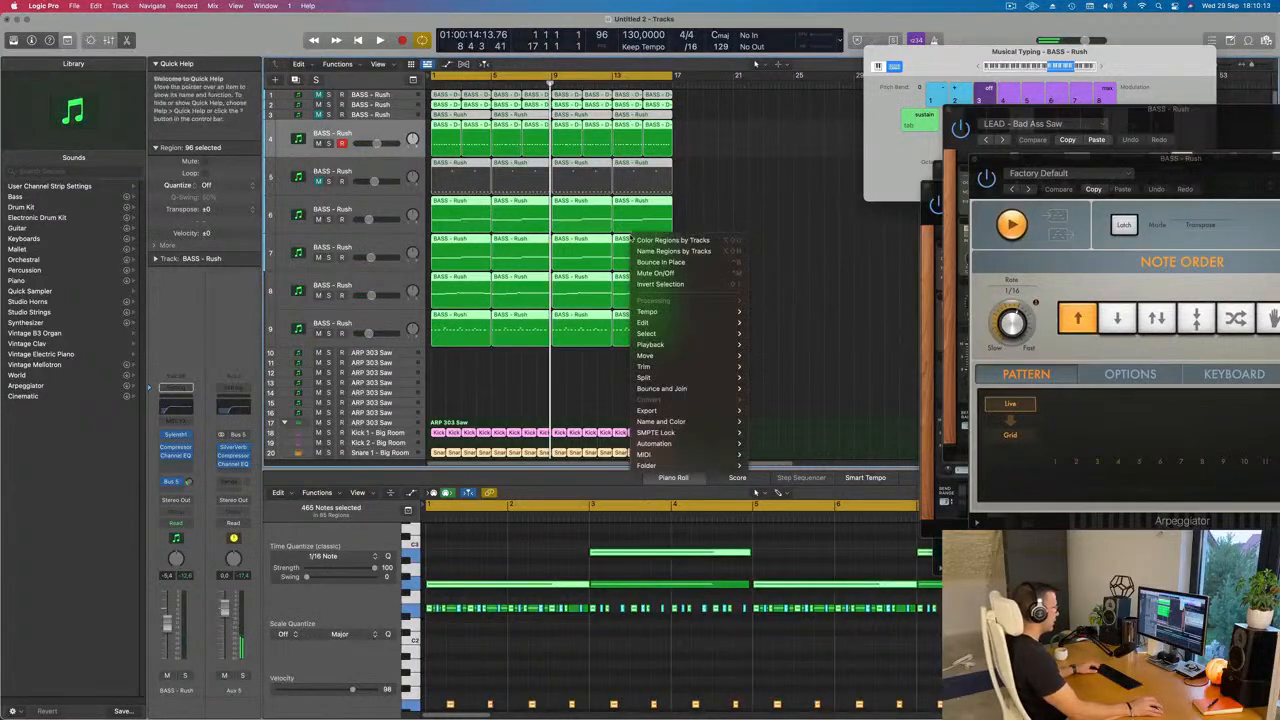
click(646, 251)
click(706, 188)
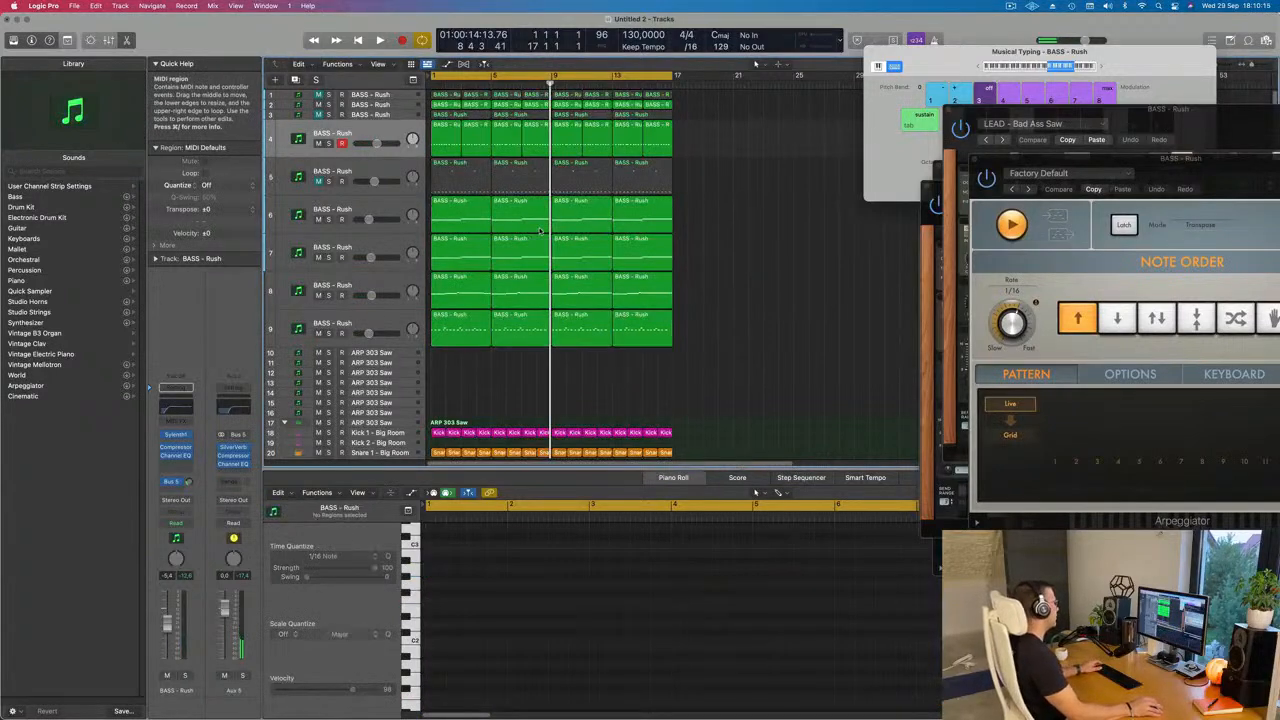
Step: Repeat all regions of the 16-bar loop three times so the arrangement extends to bar 65
key(space)
key(super+Left)
key(super+Left)
key(super+Left)
key(super+Left)
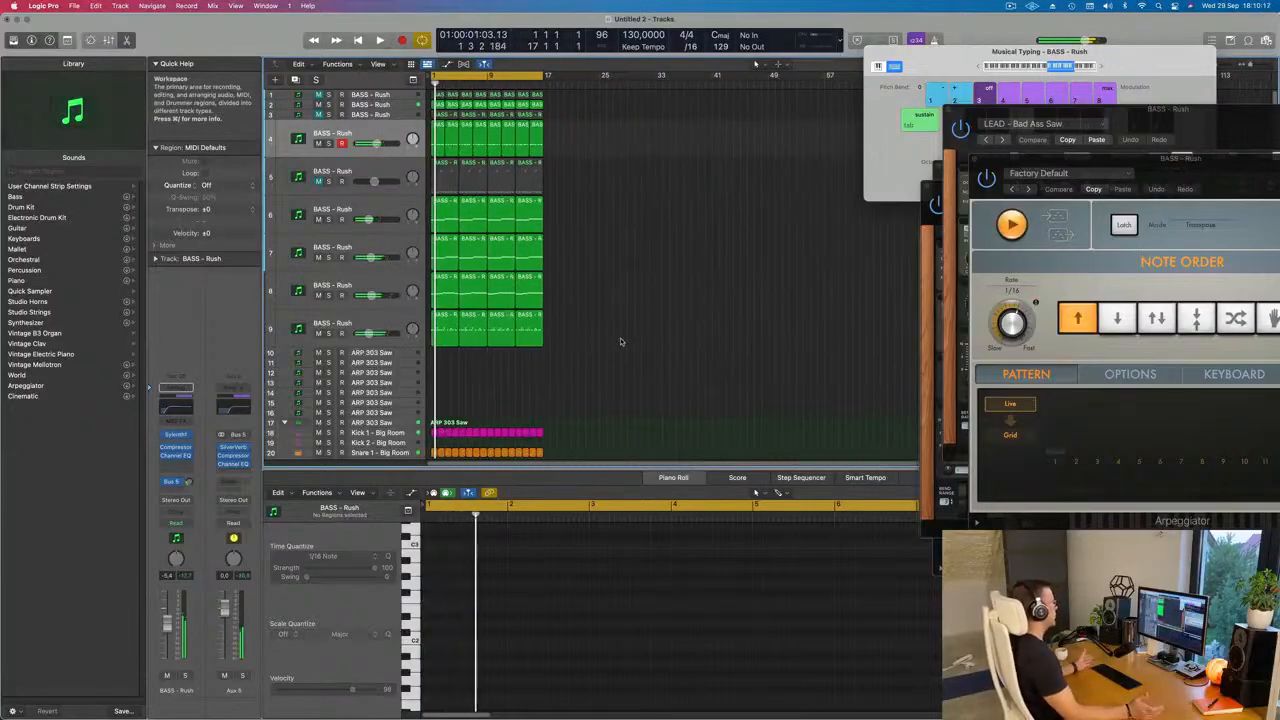
key(super+a)
key(super+r)
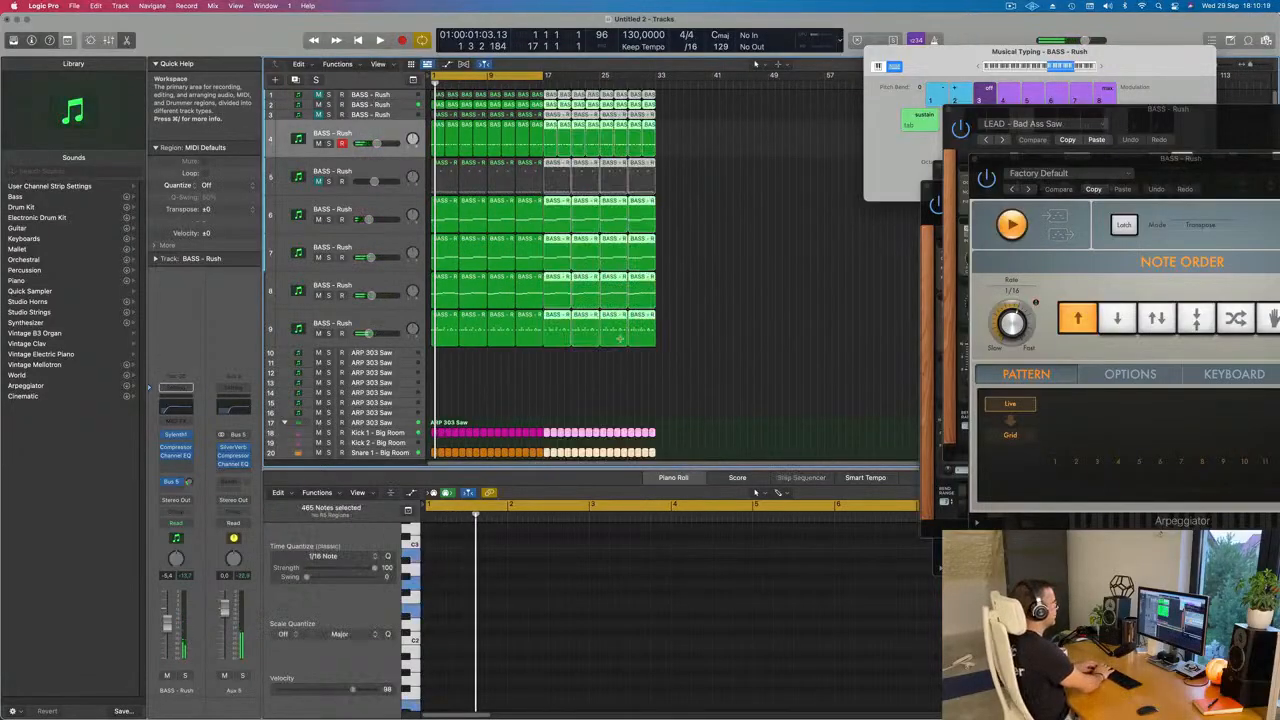
key(super+r)
key(super+r)
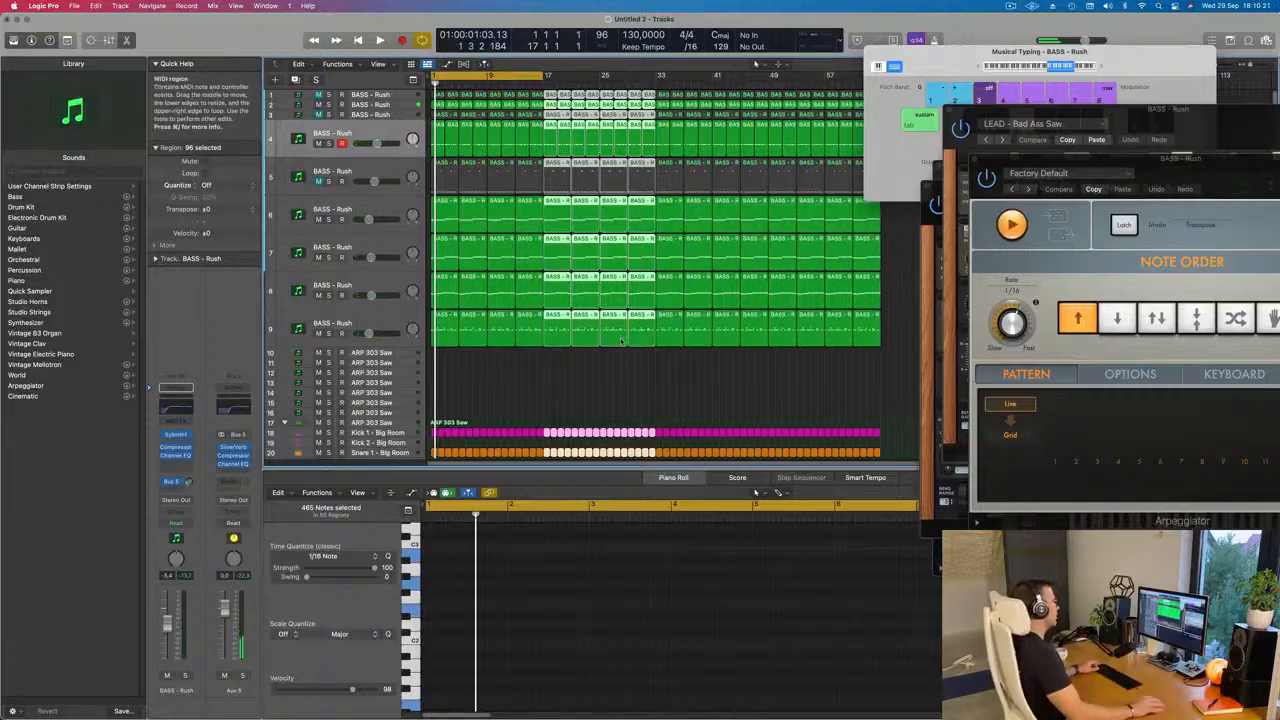
key(super+Left)
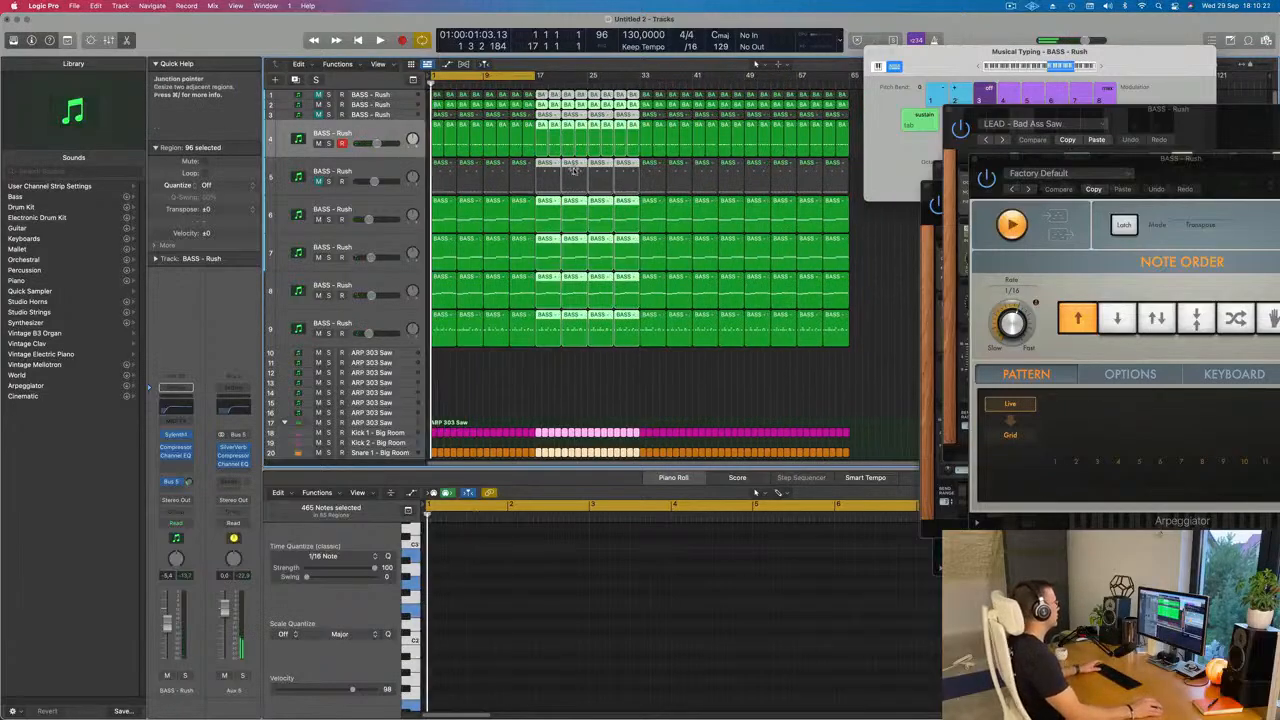
Step: Show the marquee ruler and the secondary time ruler above the tracks
click(380, 65)
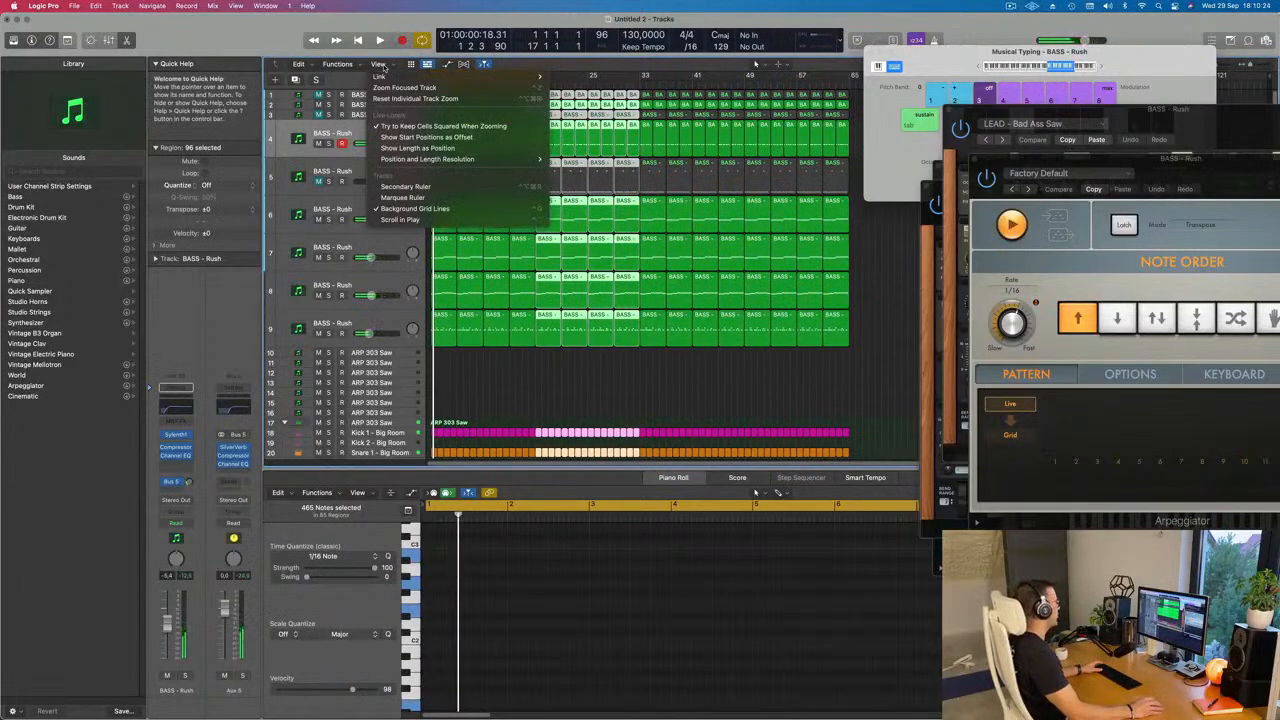
click(403, 198)
click(380, 66)
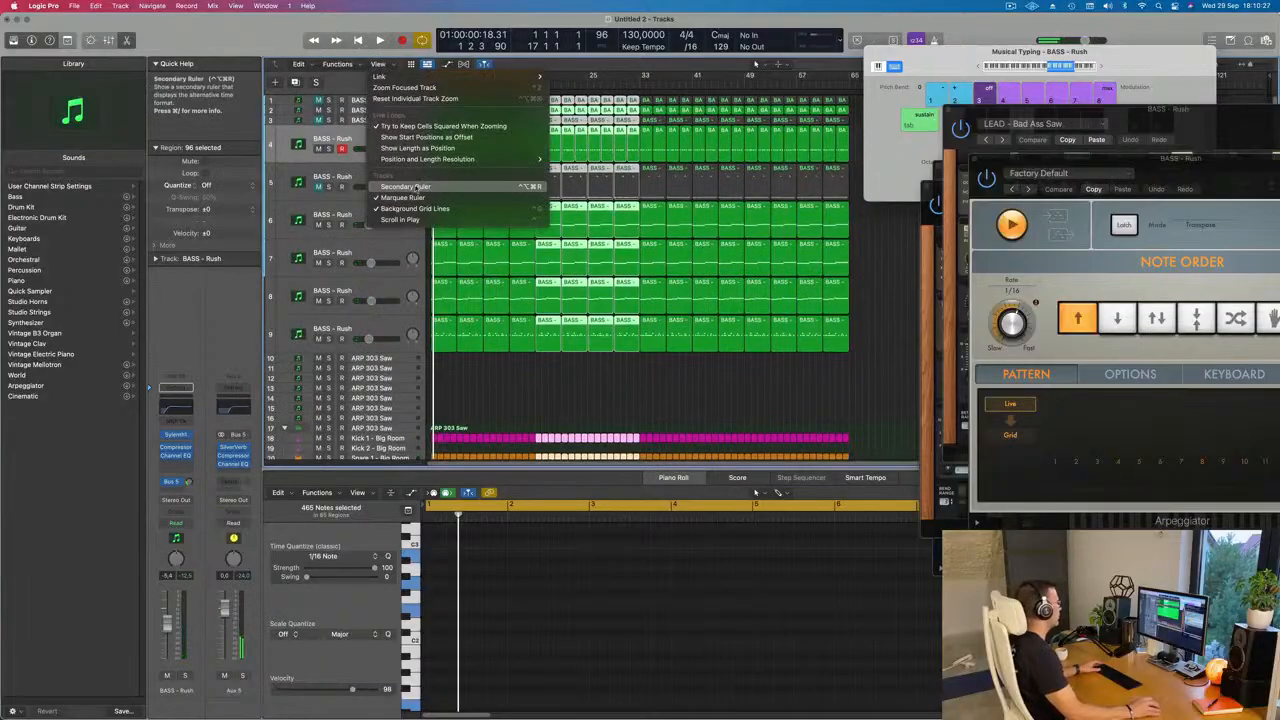
click(405, 186)
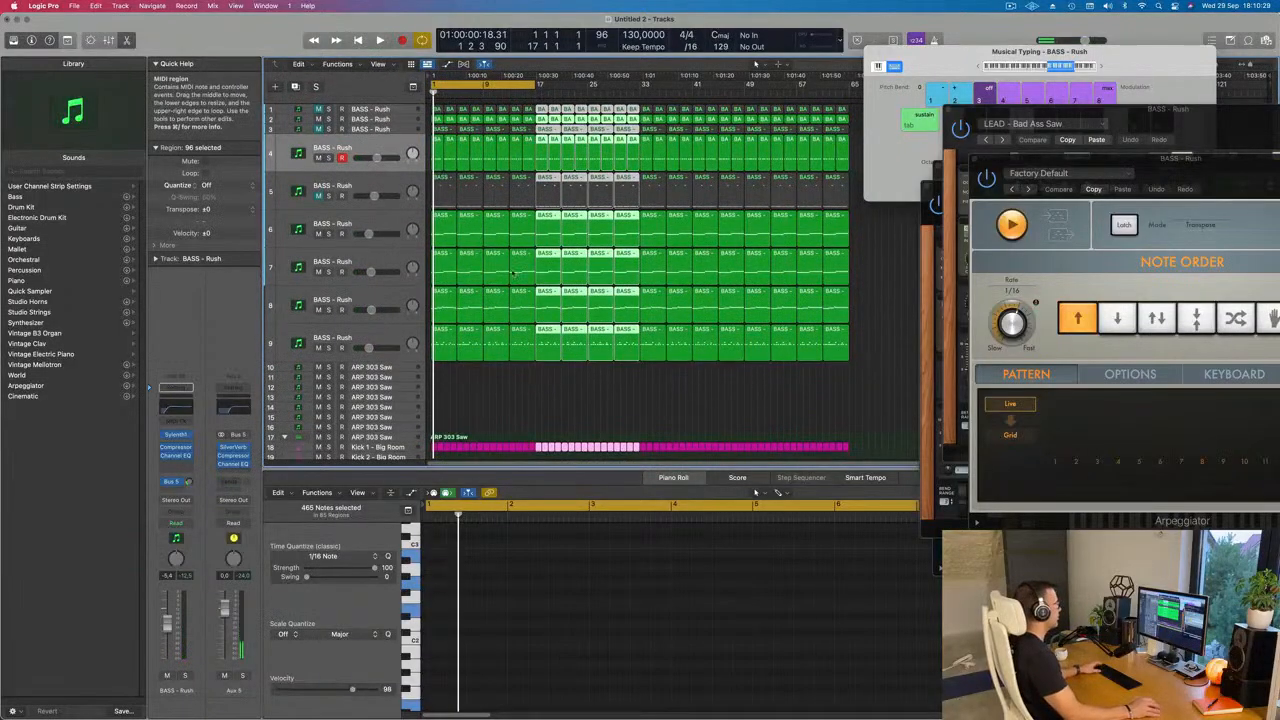
Step: Start playback, hide the Musical Typing keyboard and open the Mixer
key(space)
scroll(490, 370, down, 5)
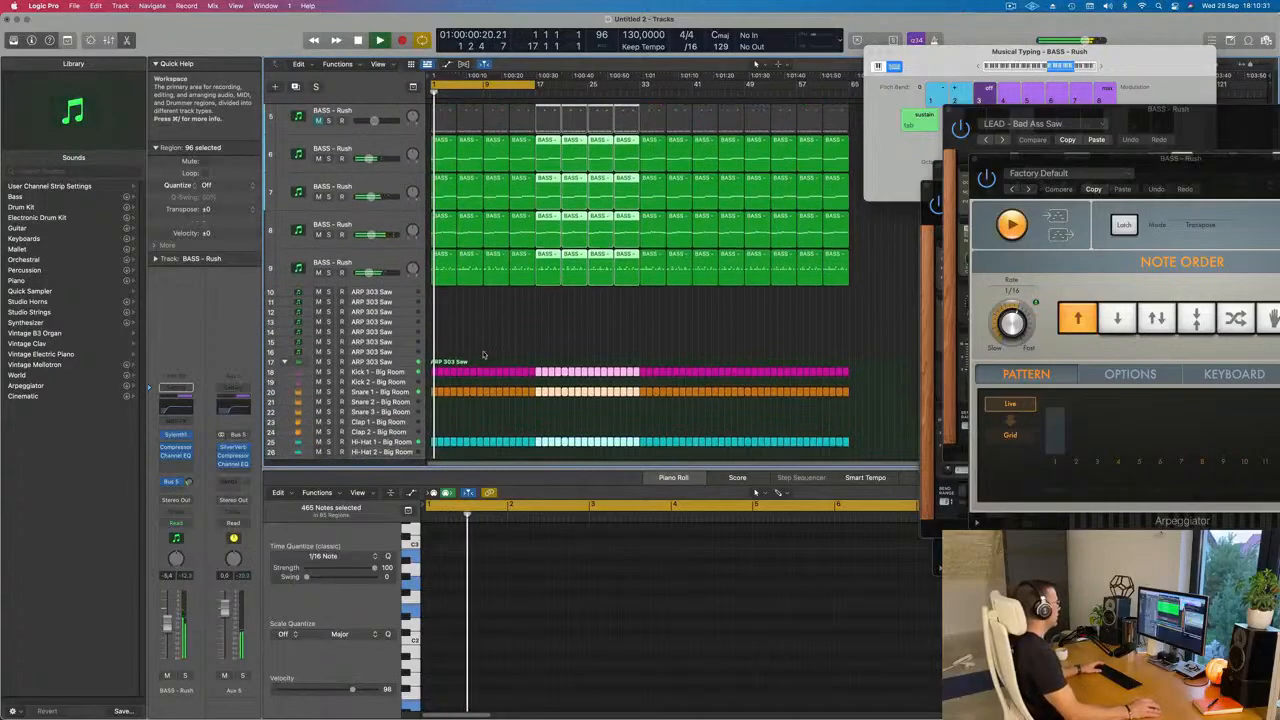
click(533, 320)
key(super+k)
key(x)
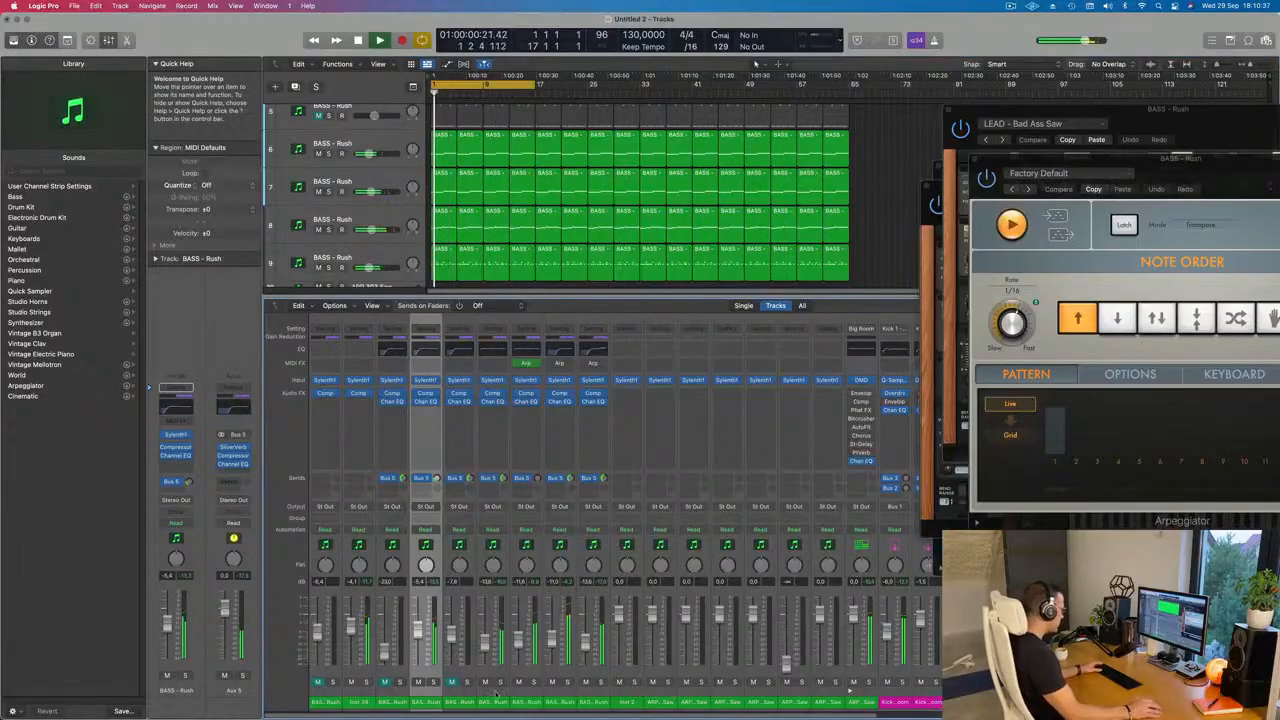
Step: Unmute tracks 1, 3 and 5, lower the faders of tracks 1 to 9 fully, and close the Mixer
click(452, 682)
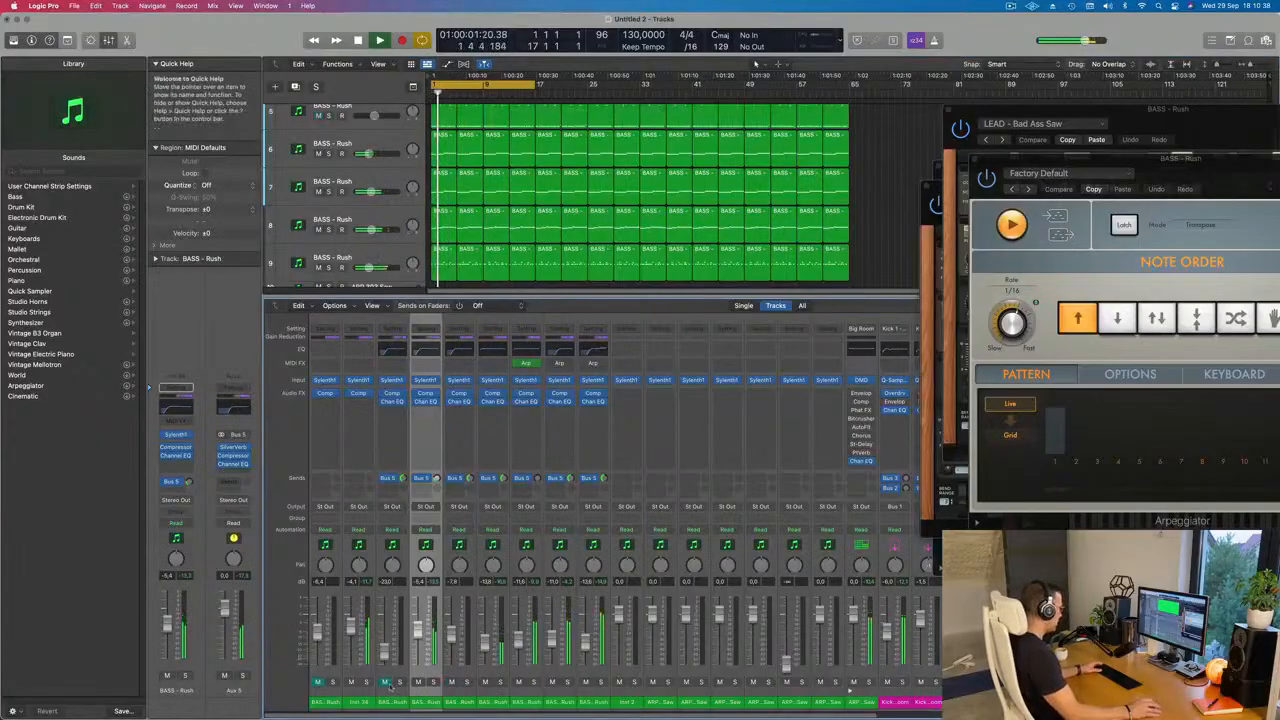
click(321, 684)
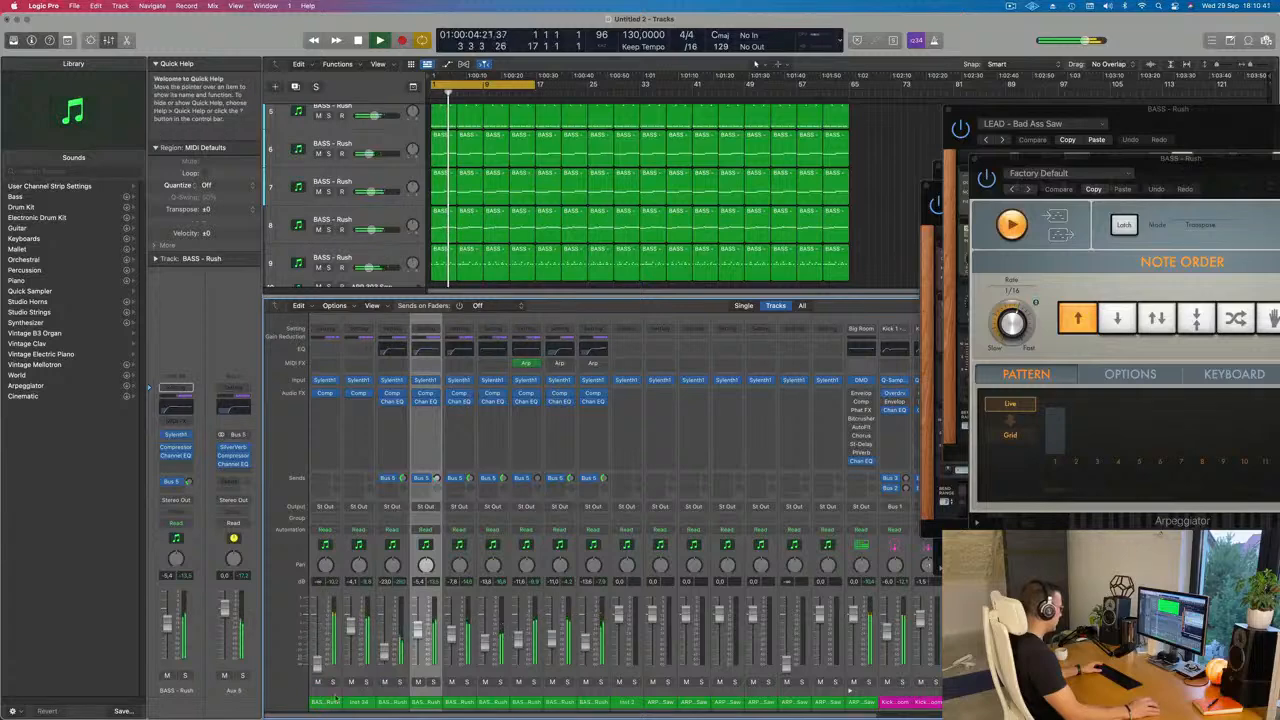
drag(593, 702, 333, 710)
drag(350, 627, 354, 716)
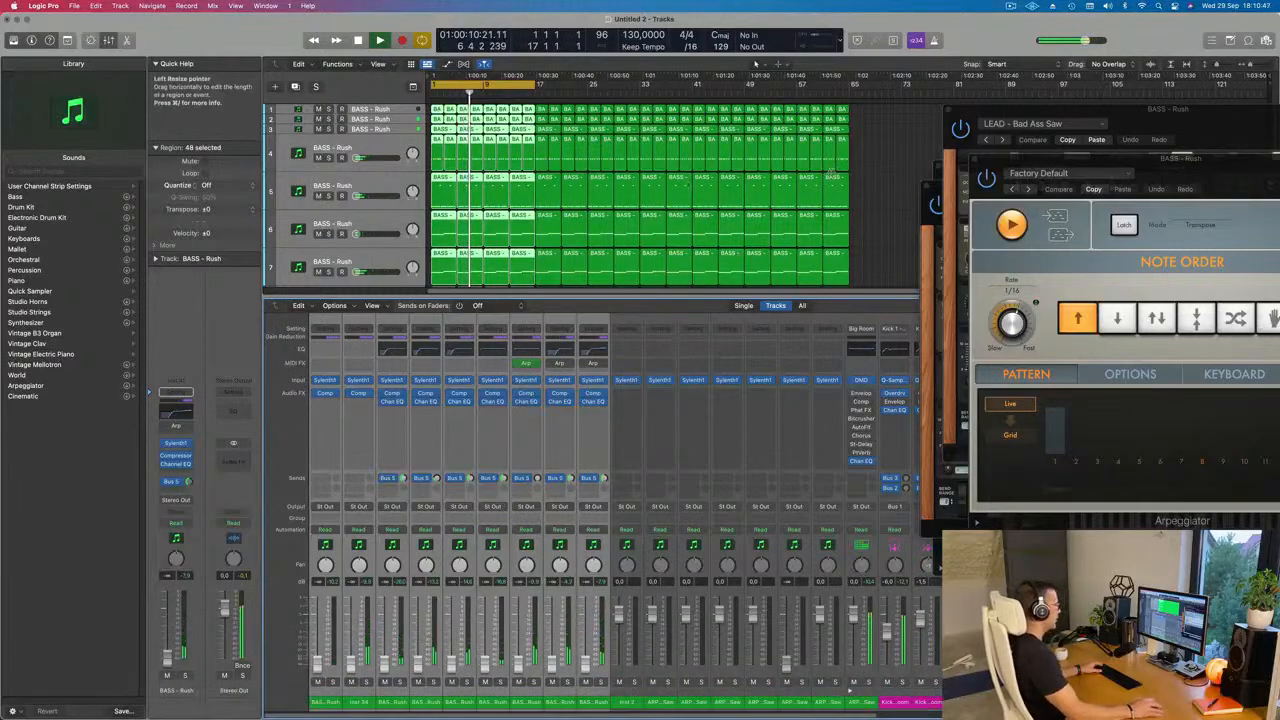
click(873, 193)
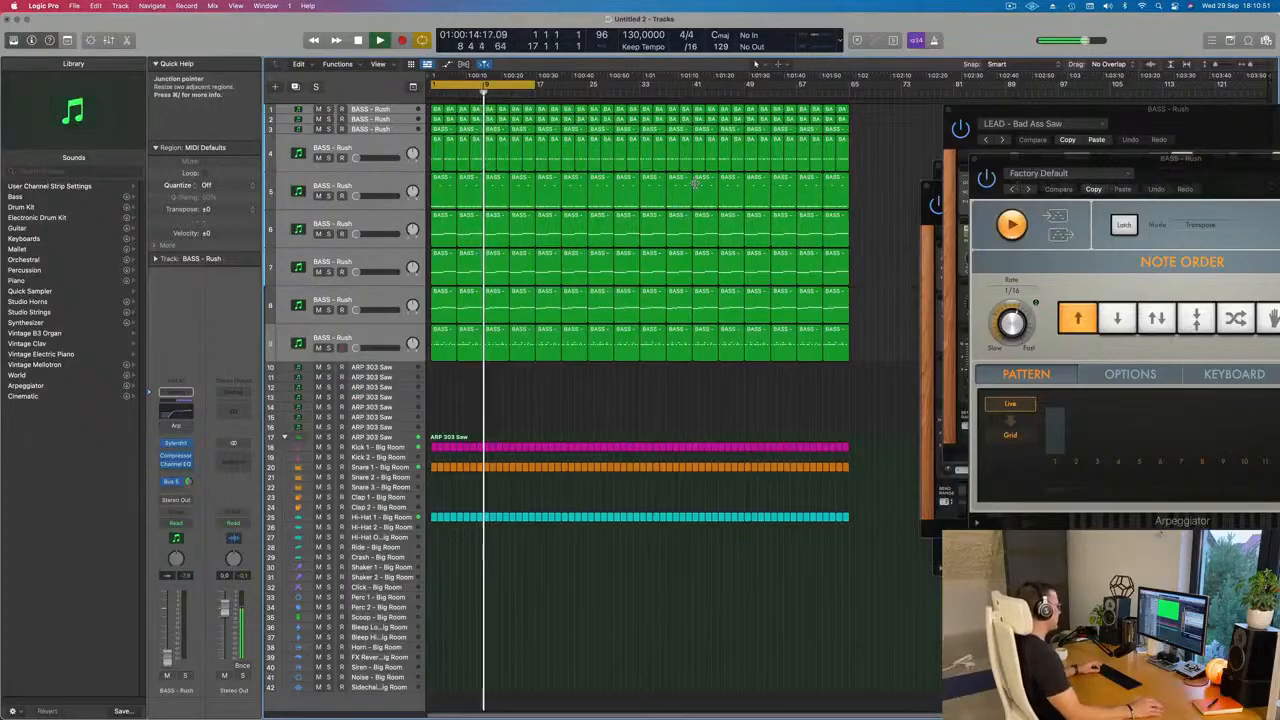
key(x)
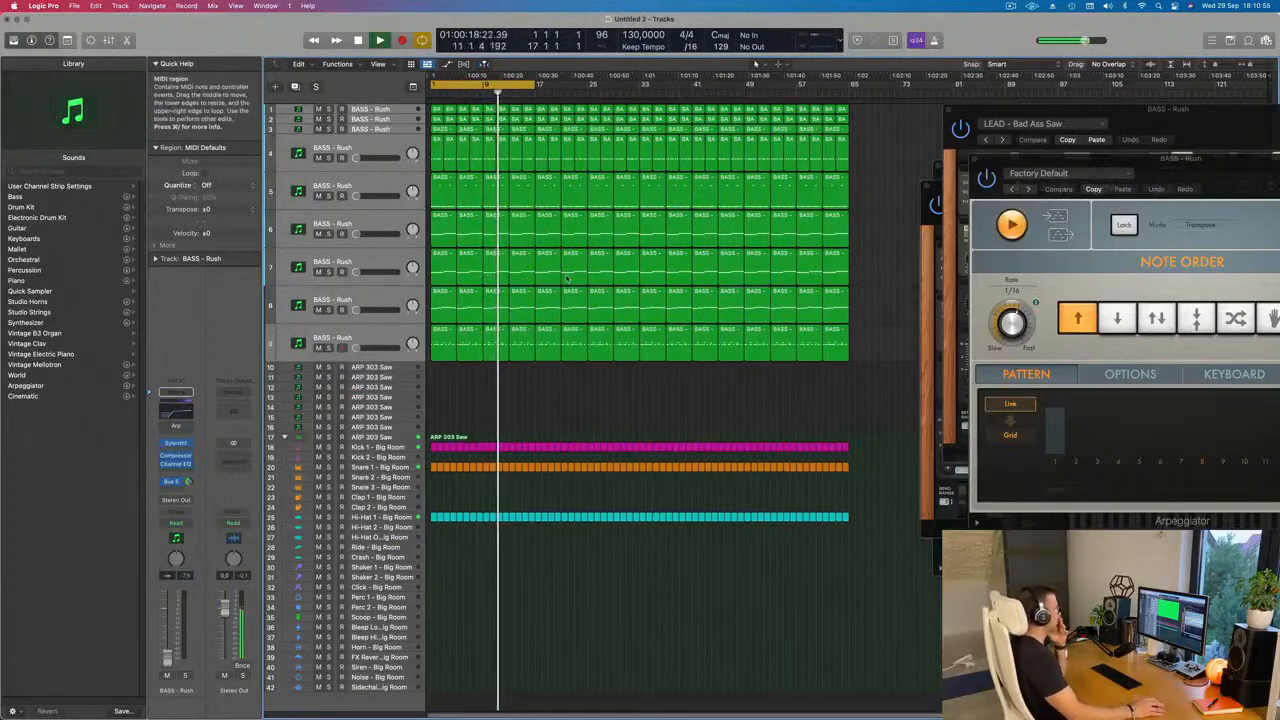
Step: Replay from the start and raise track 7's volume to -12.2 dB as the first part of the mix
click(369, 263)
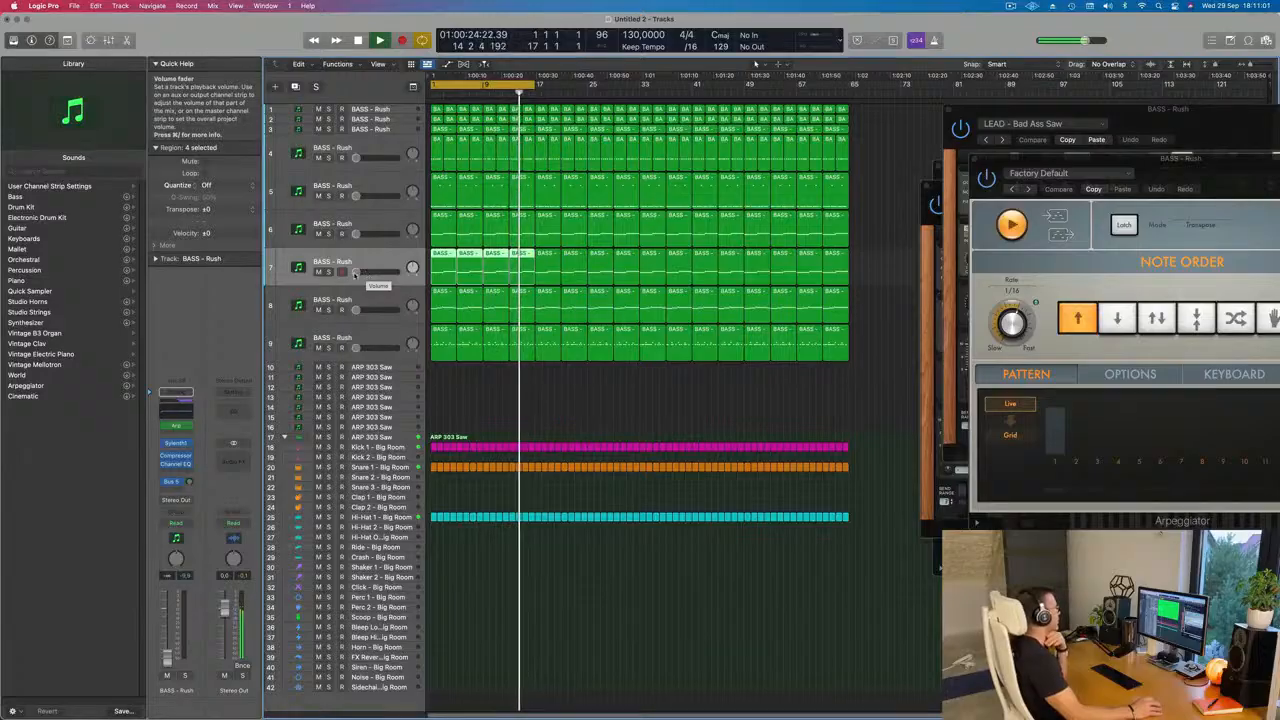
drag(354, 273, 361, 271)
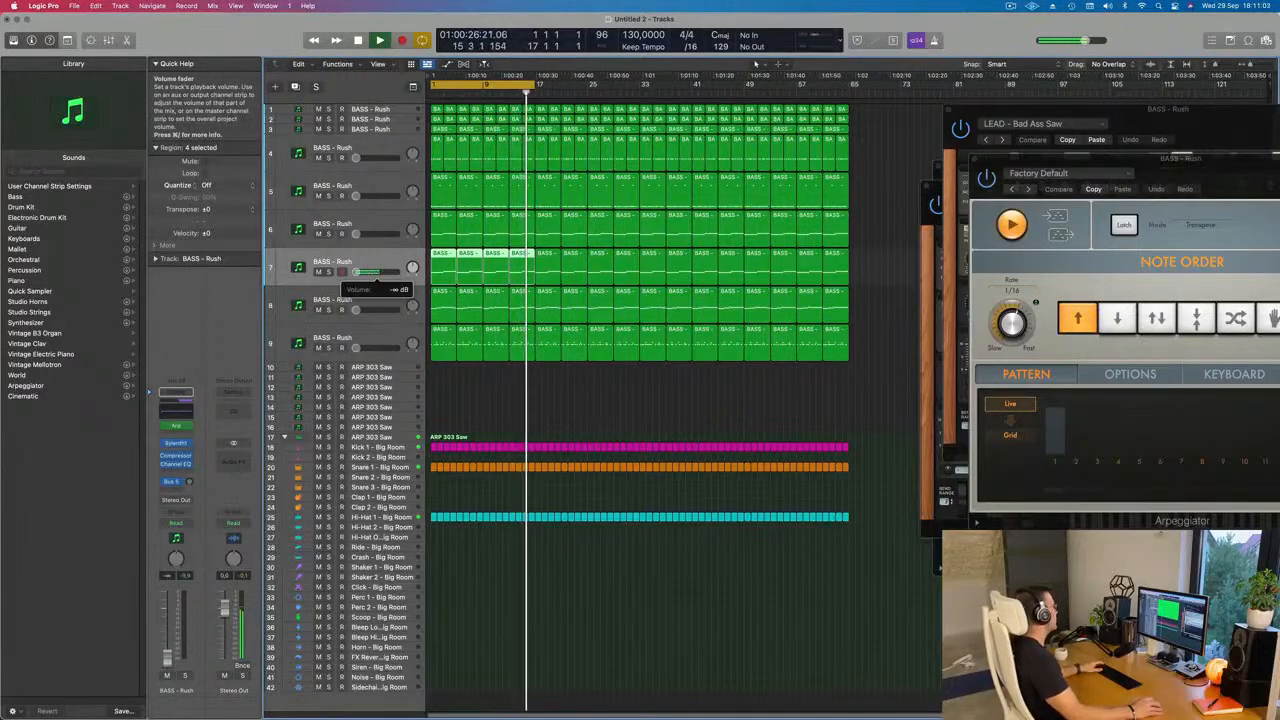
key(space)
key(space)
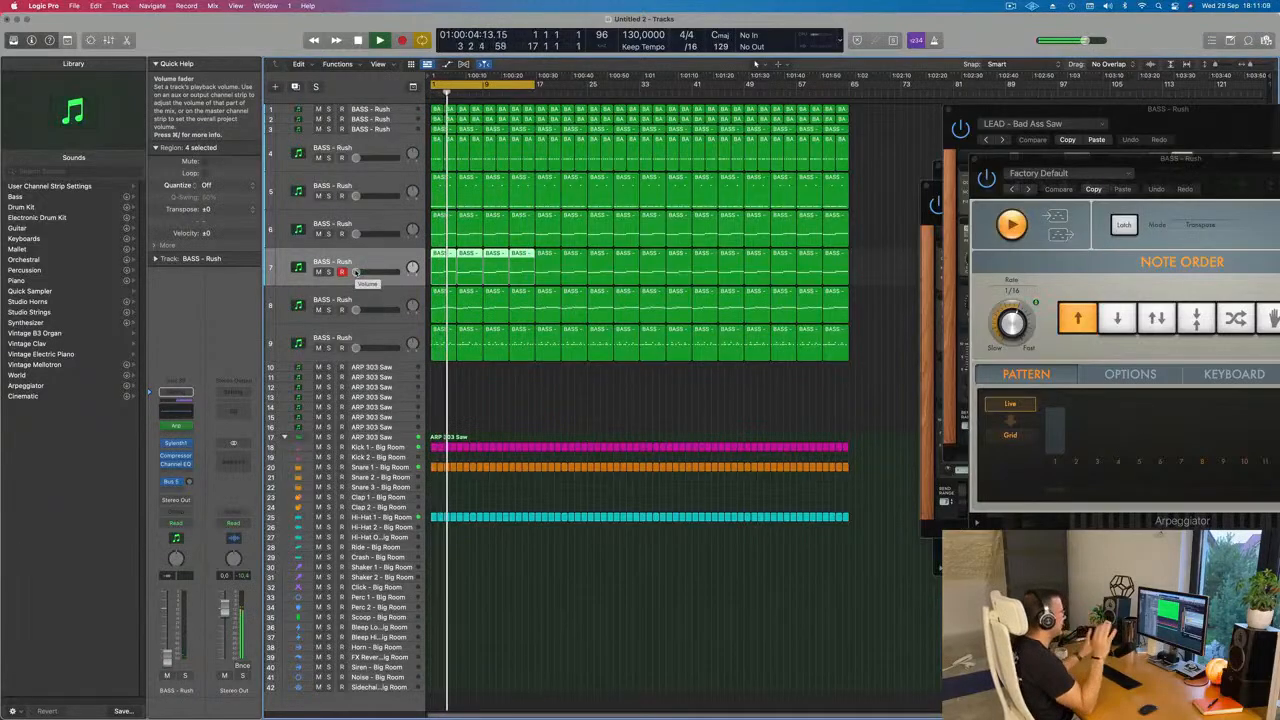
key(Return)
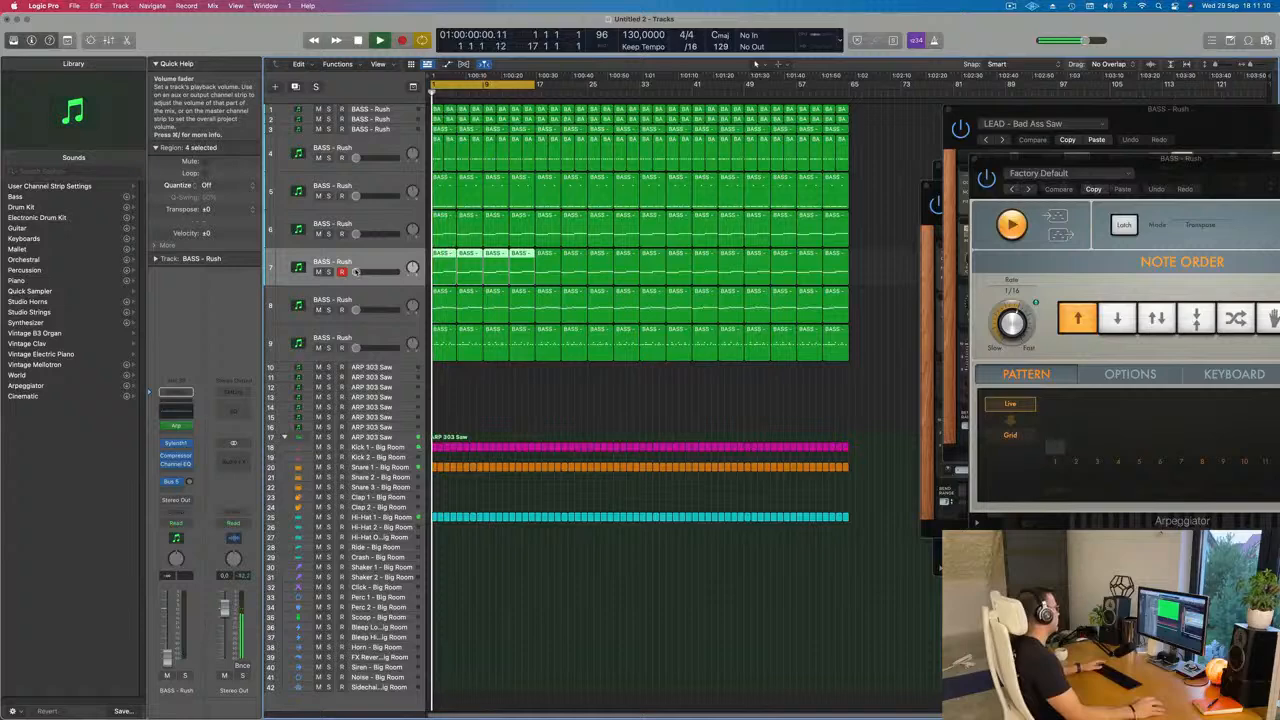
Step: Raise the low-shelf band near 75 Hz in track 7's Channel EQ and close the EQ
click(176, 411)
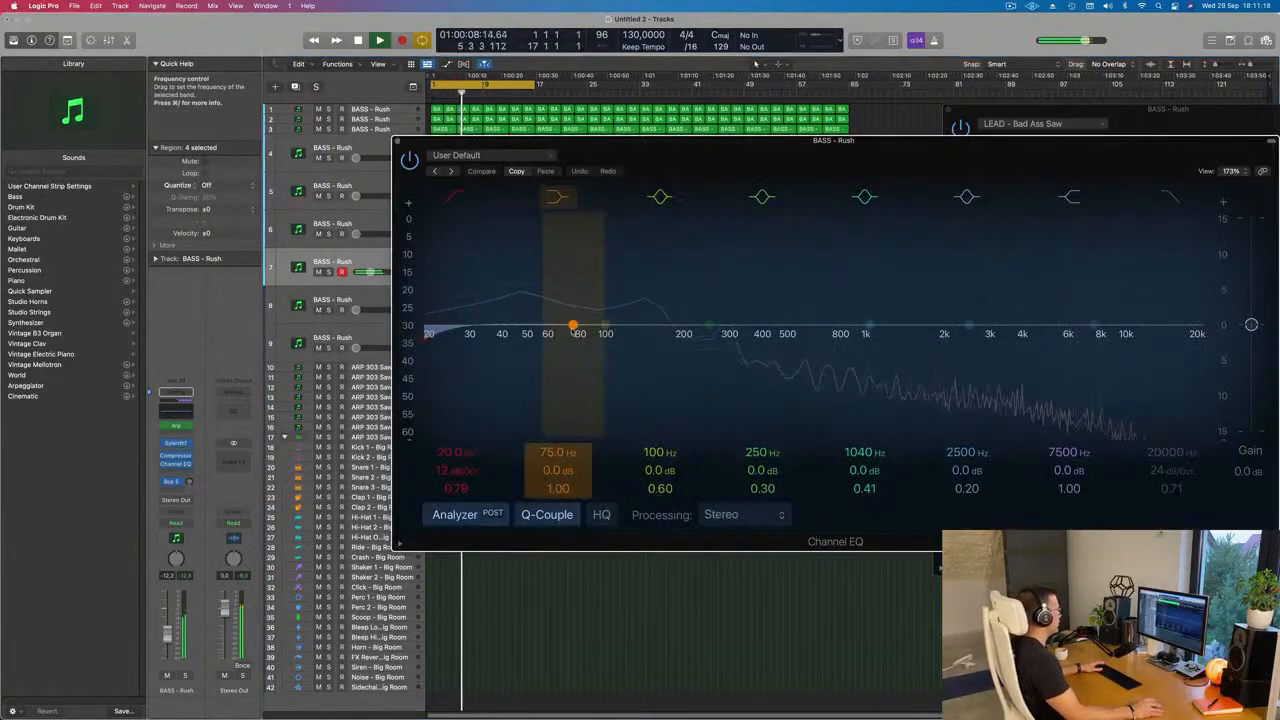
drag(572, 325, 584, 309)
click(397, 143)
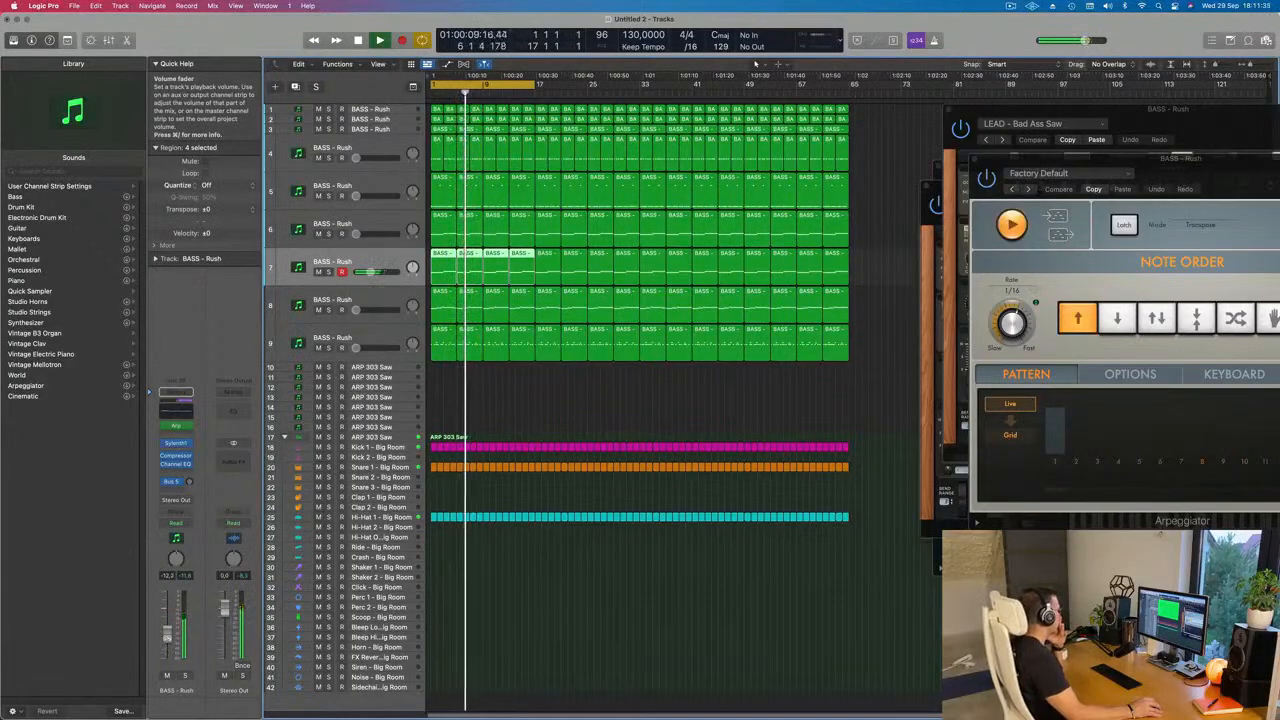
click(546, 397)
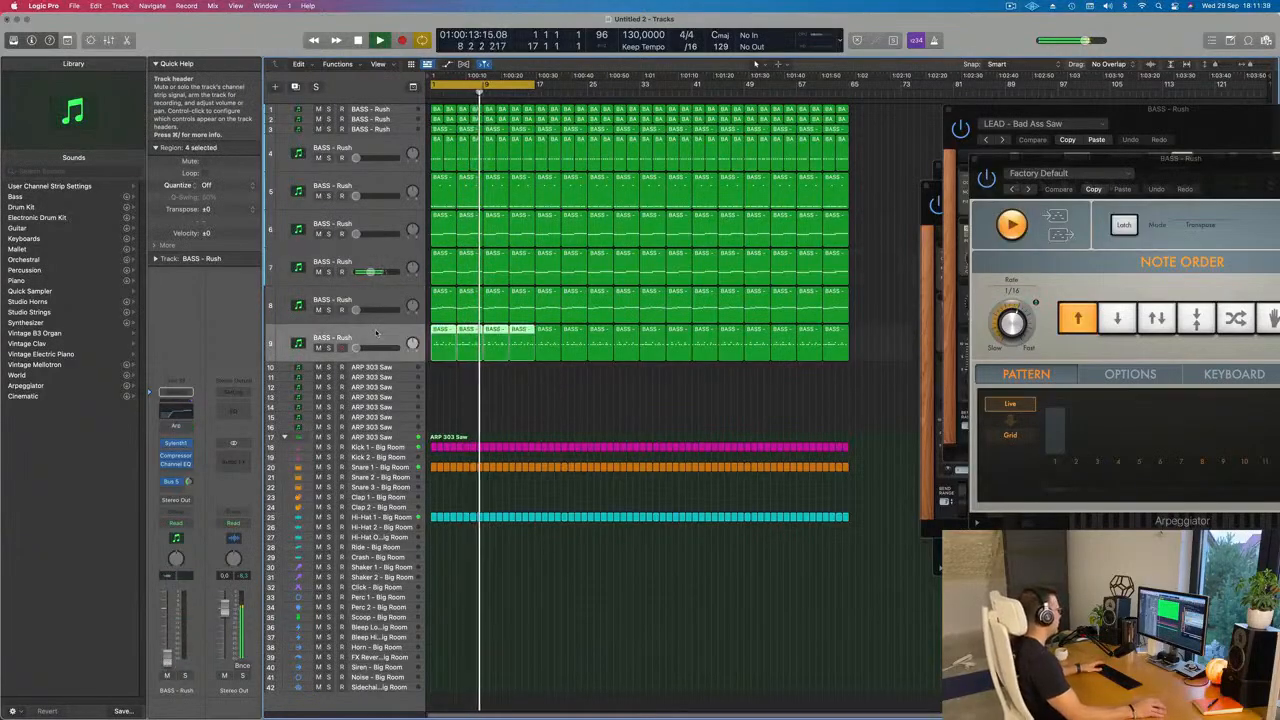
click(388, 291)
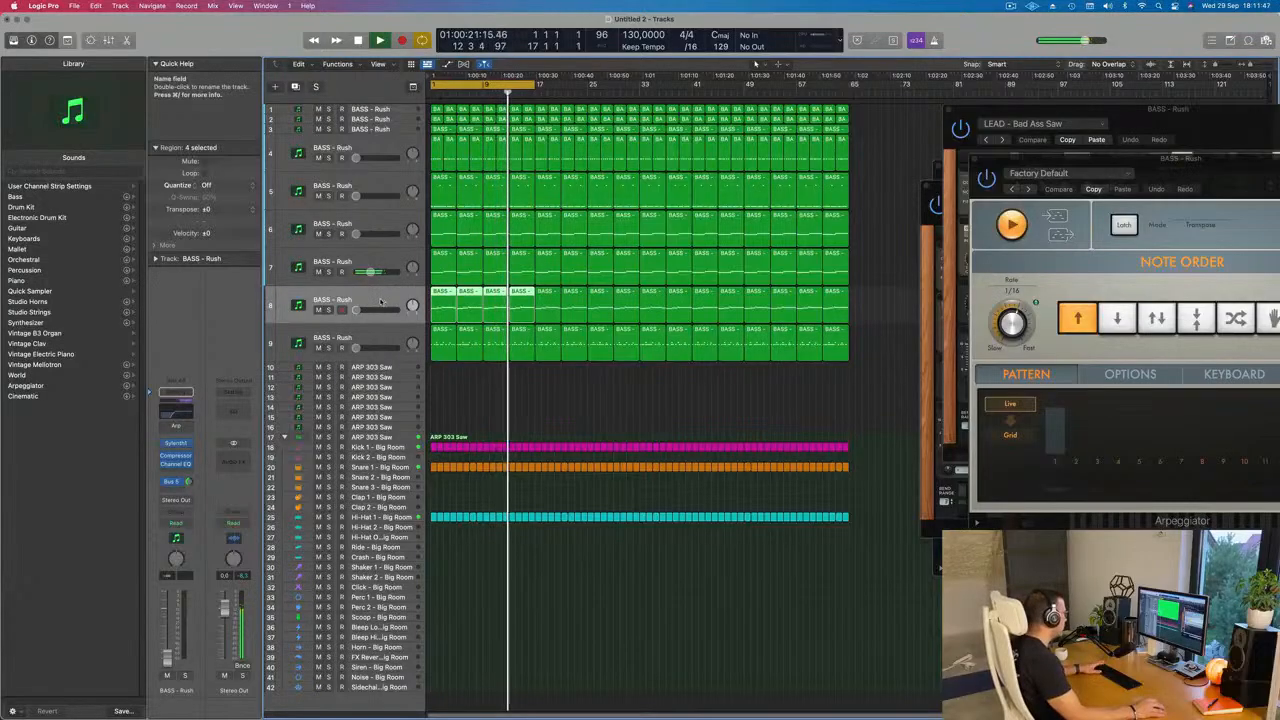
click(340, 235)
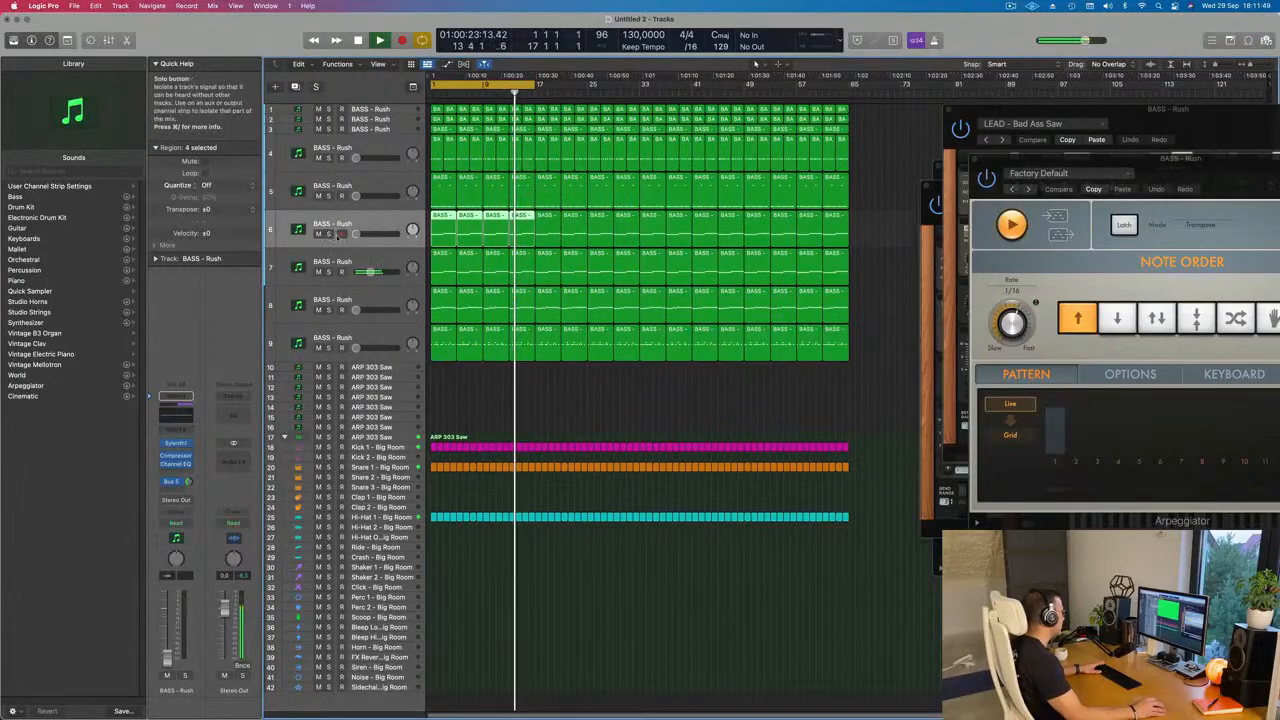
drag(356, 234, 374, 234)
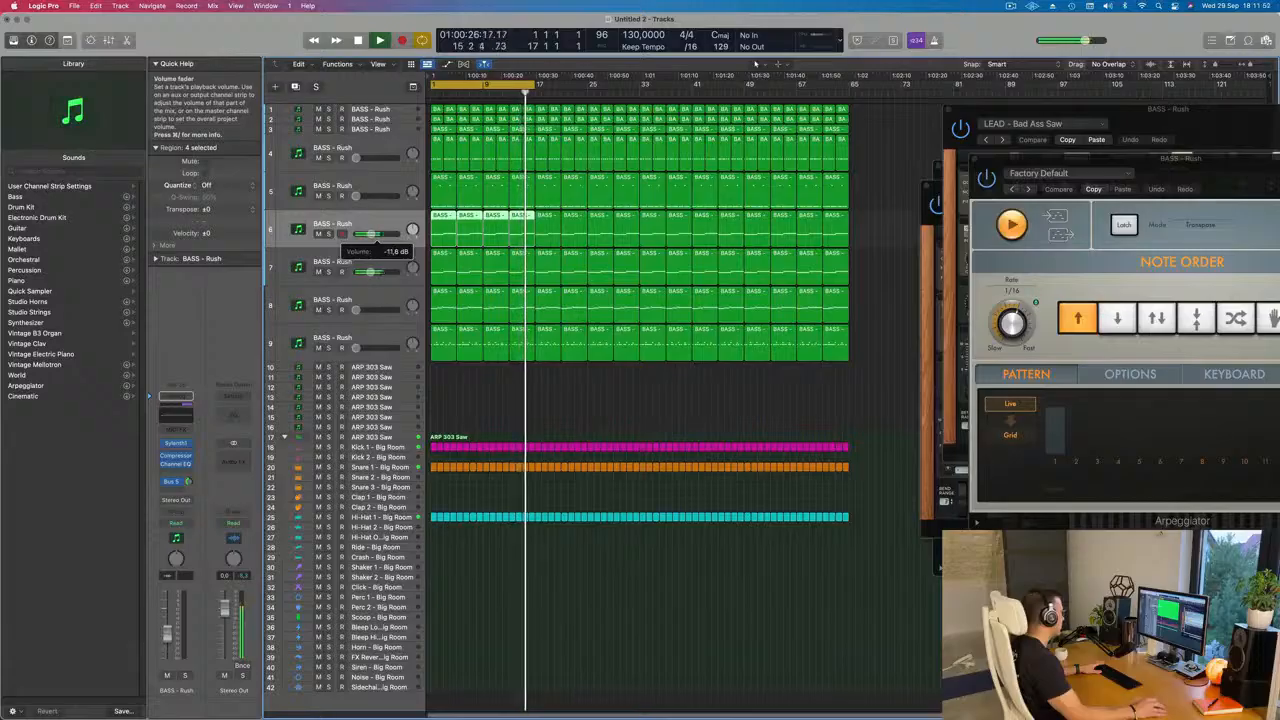
Step: Raise track 8's volume to about -16 dB while replaying the loop from the start
click(378, 316)
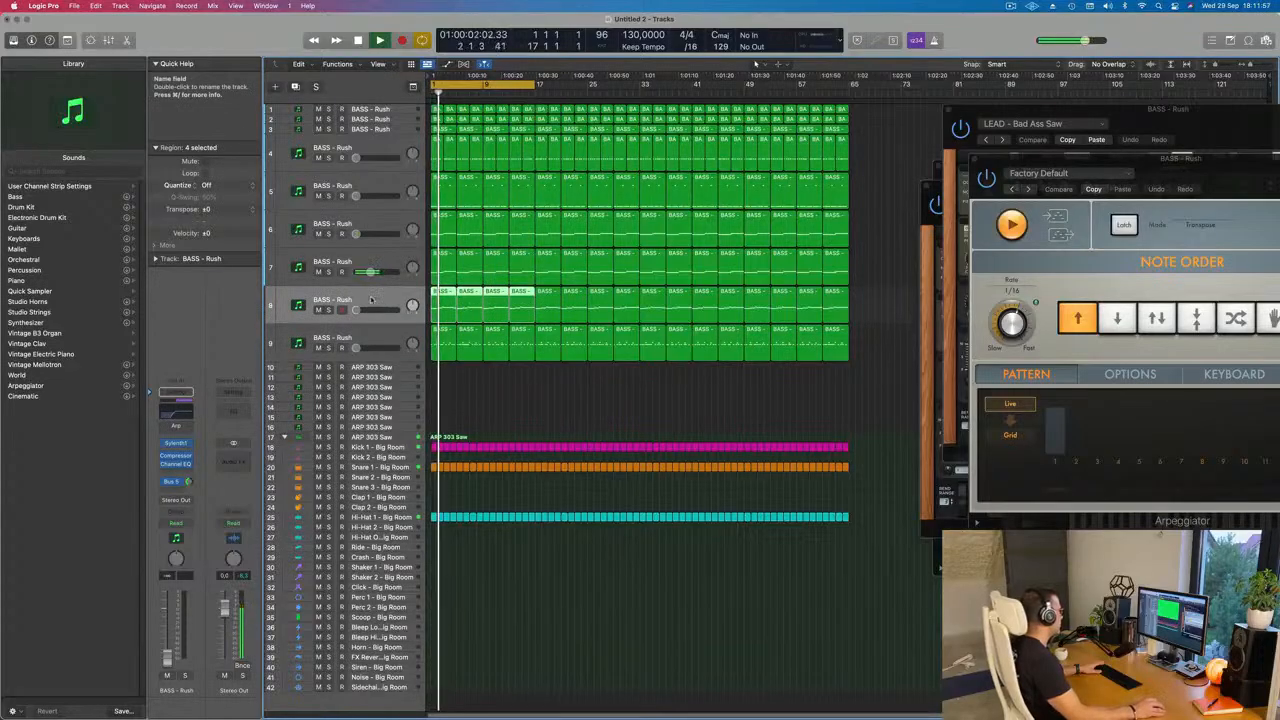
drag(357, 310, 367, 311)
key(Return)
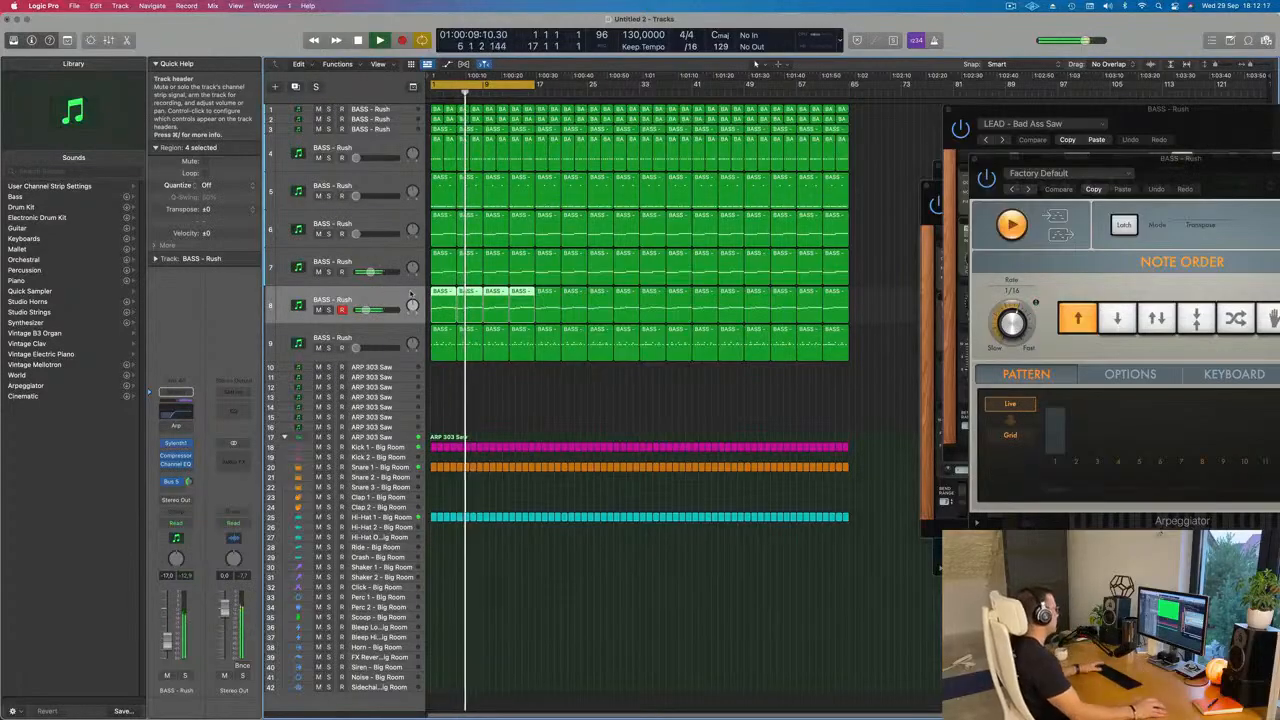
key(space)
click(465, 350)
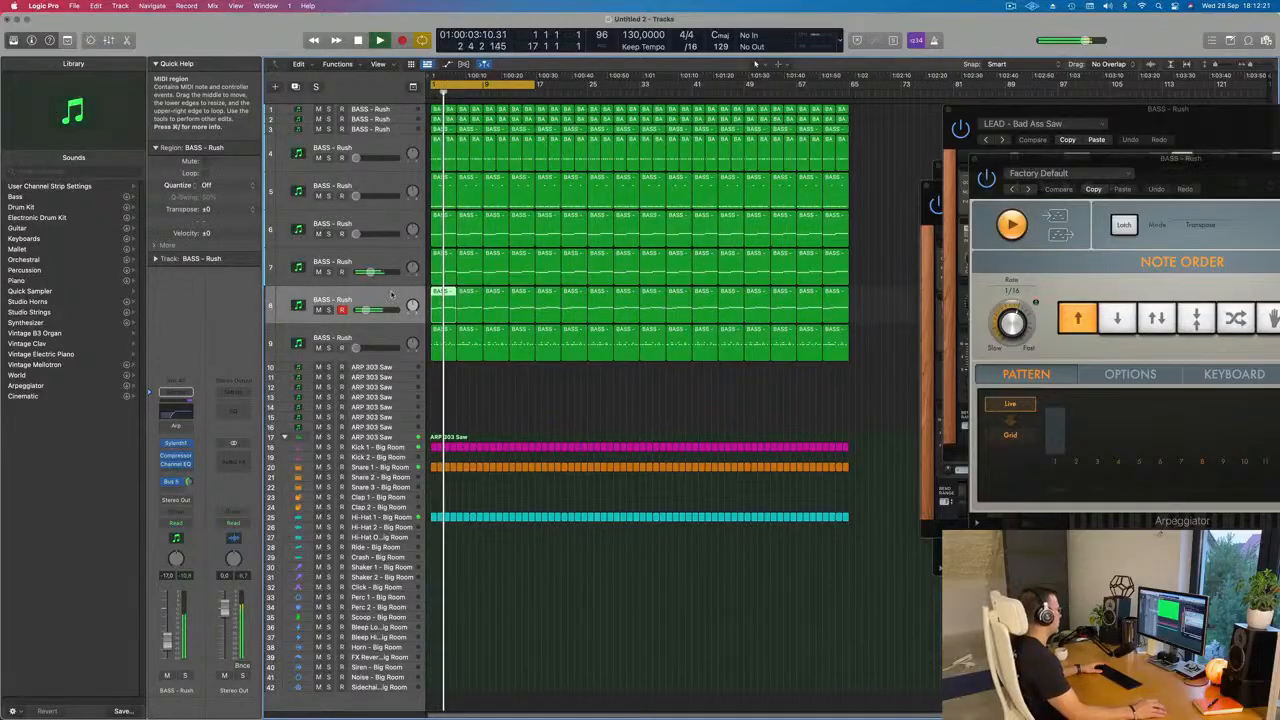
key(Return)
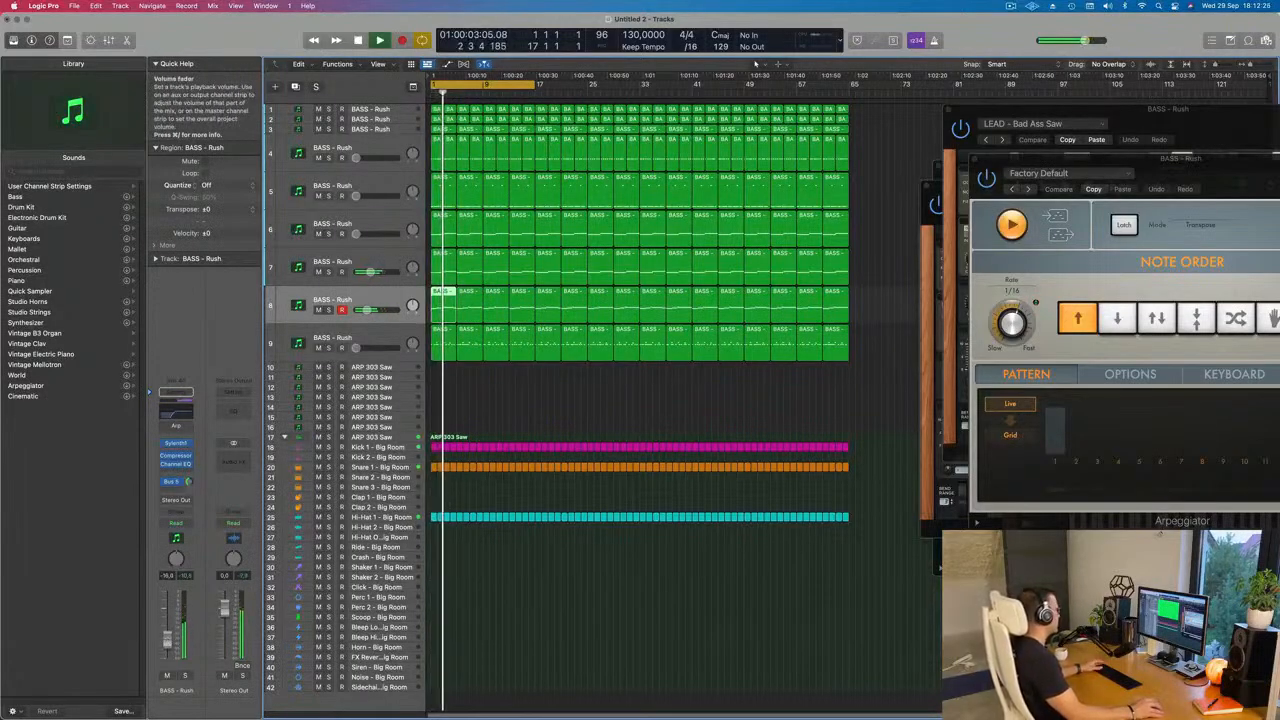
key(Return)
Step: Adjust the filter control cutoff and Filter A resonance in track 7's Sylenth1 during playback, and close the plug-in
click(302, 267)
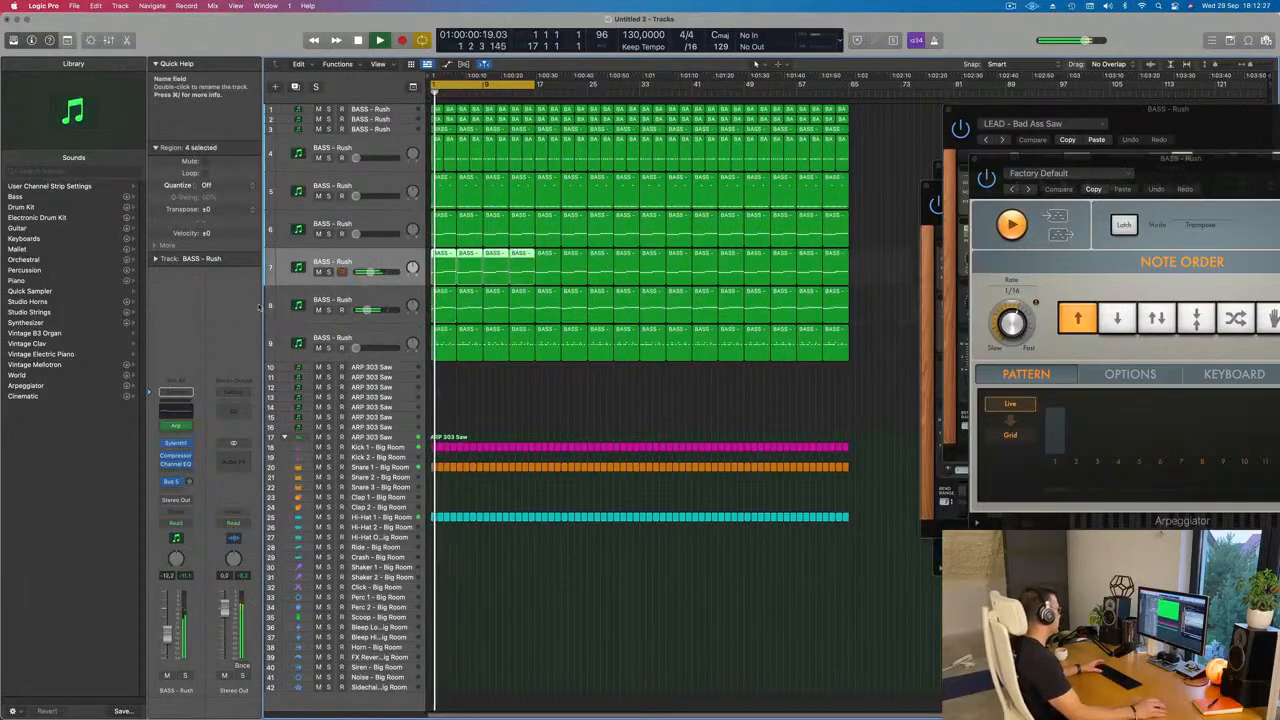
key(Return)
click(175, 443)
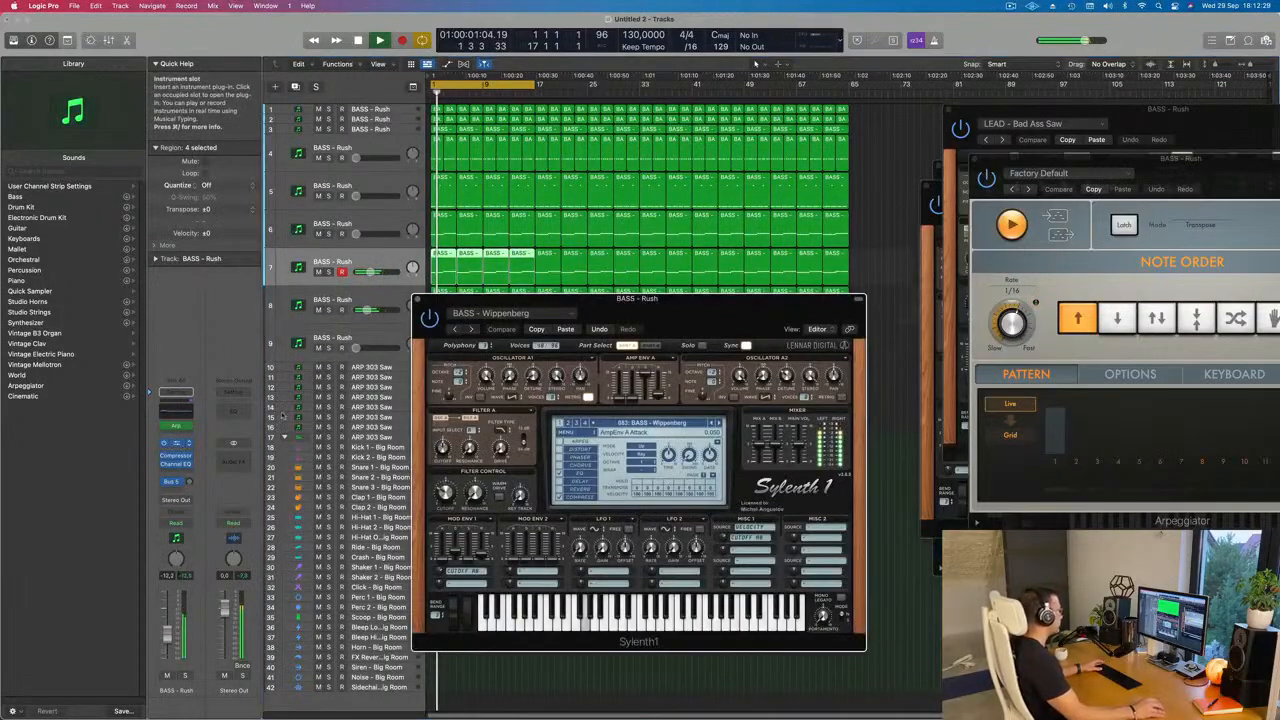
key(Return)
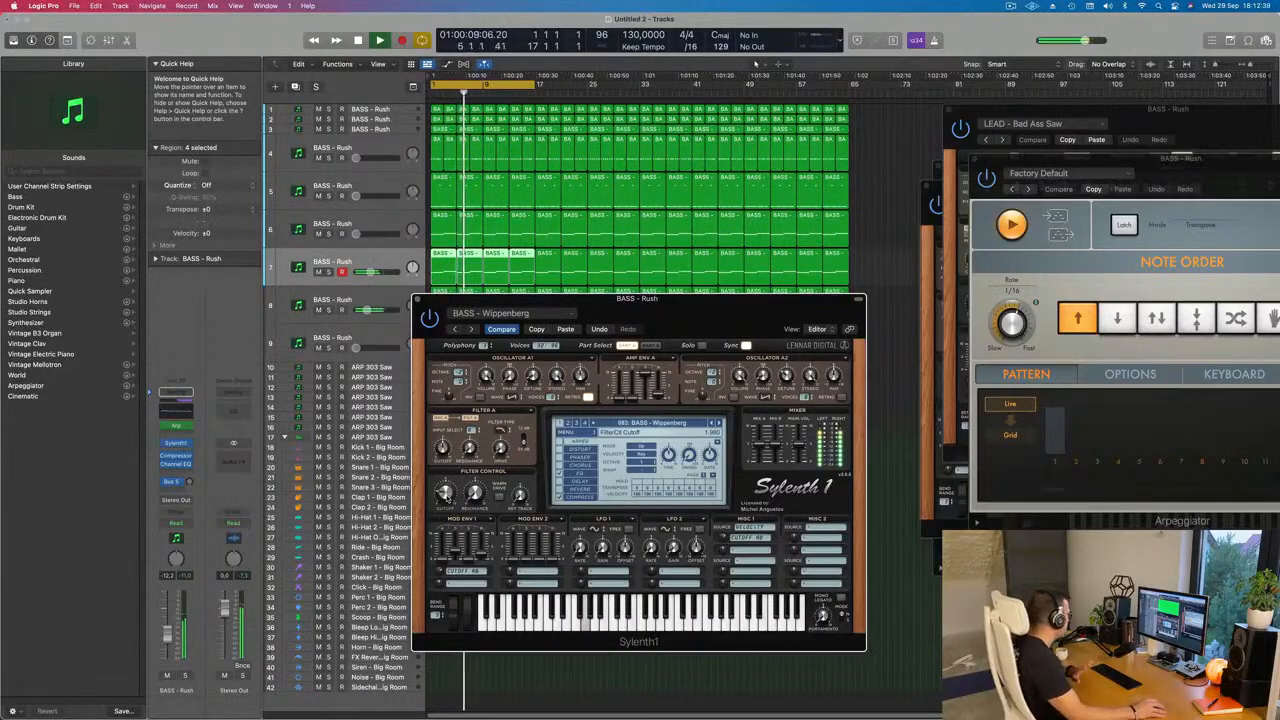
drag(569, 318, 551, 309)
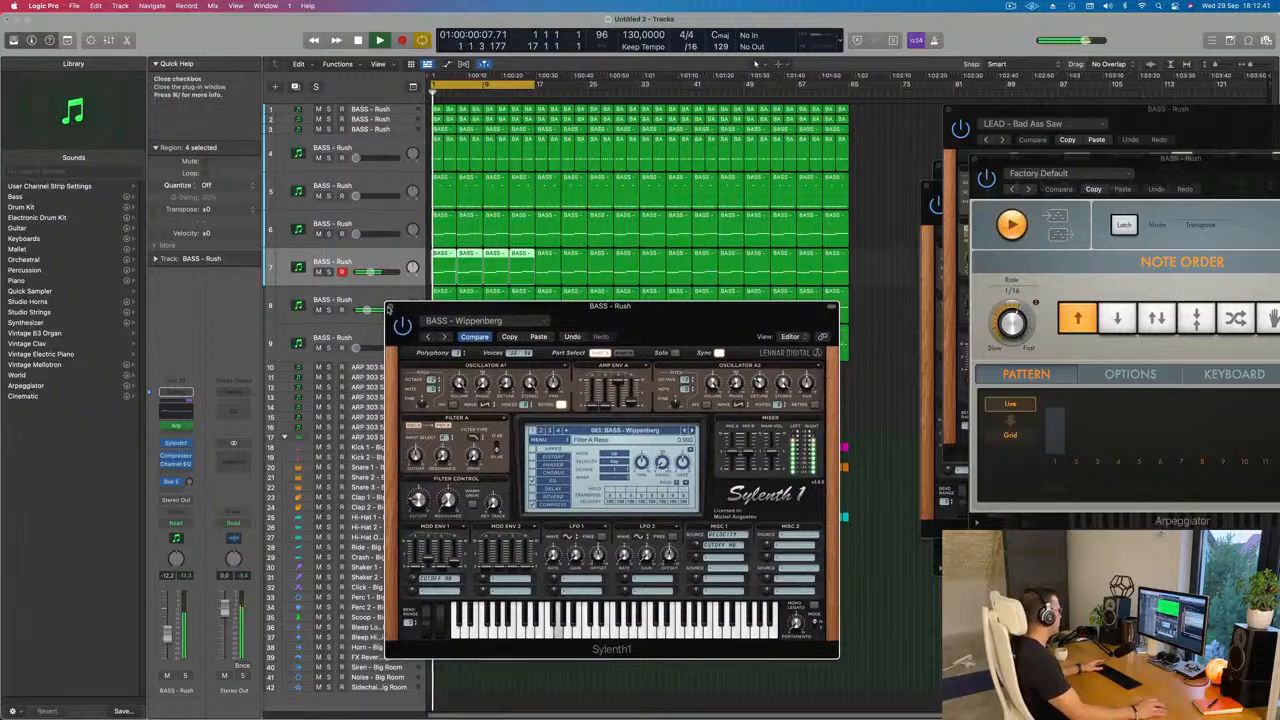
click(390, 307)
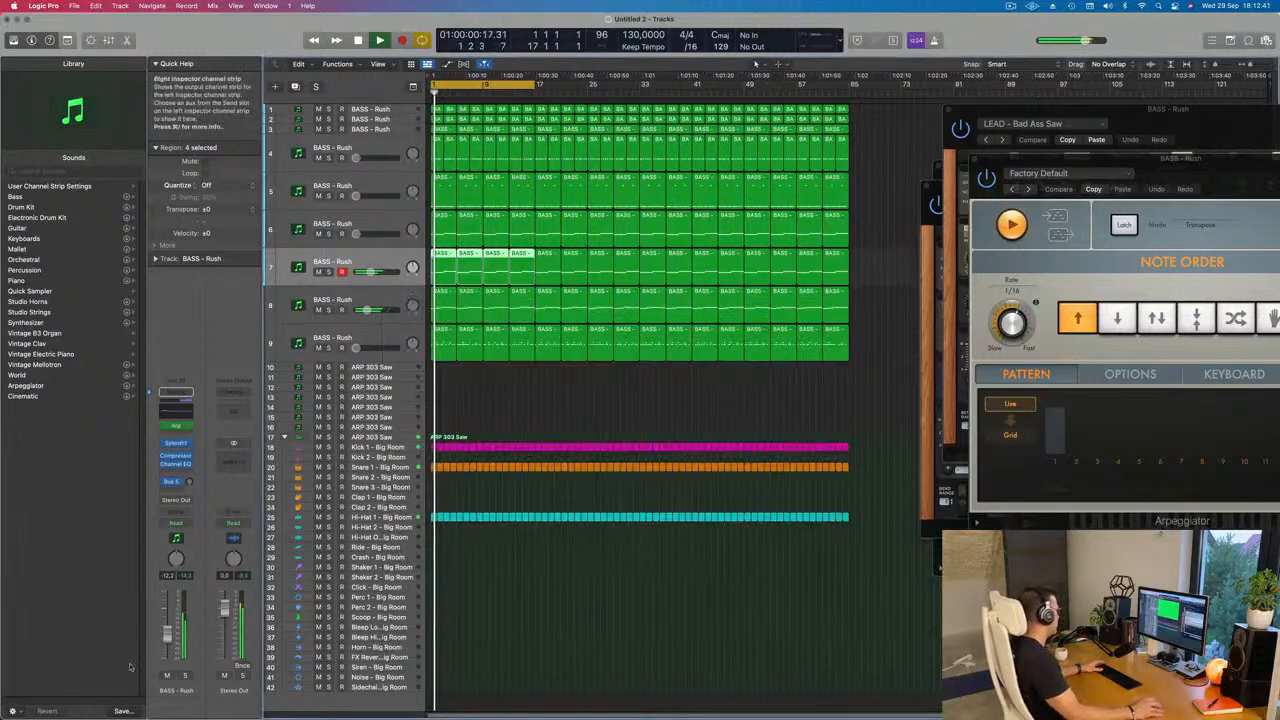
Step: Briefly solo track 7 and track 8 in turn to hear each part alone
click(185, 676)
click(185, 676)
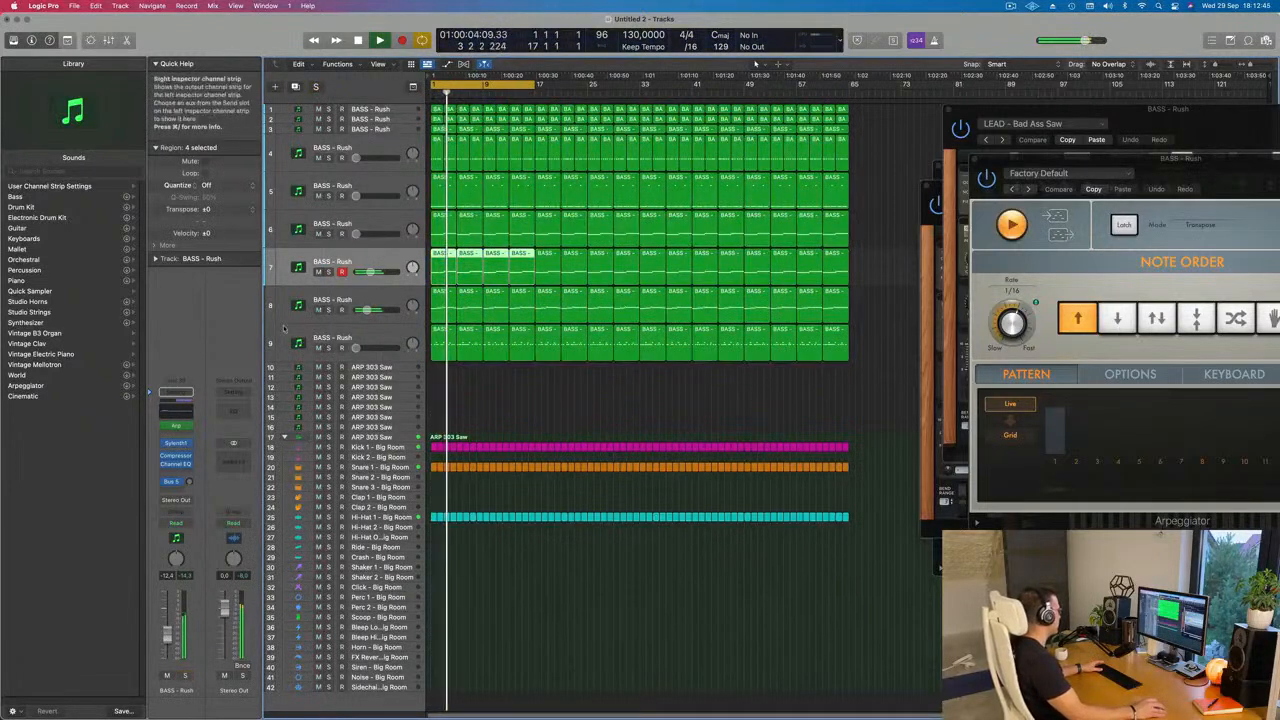
click(328, 309)
click(328, 309)
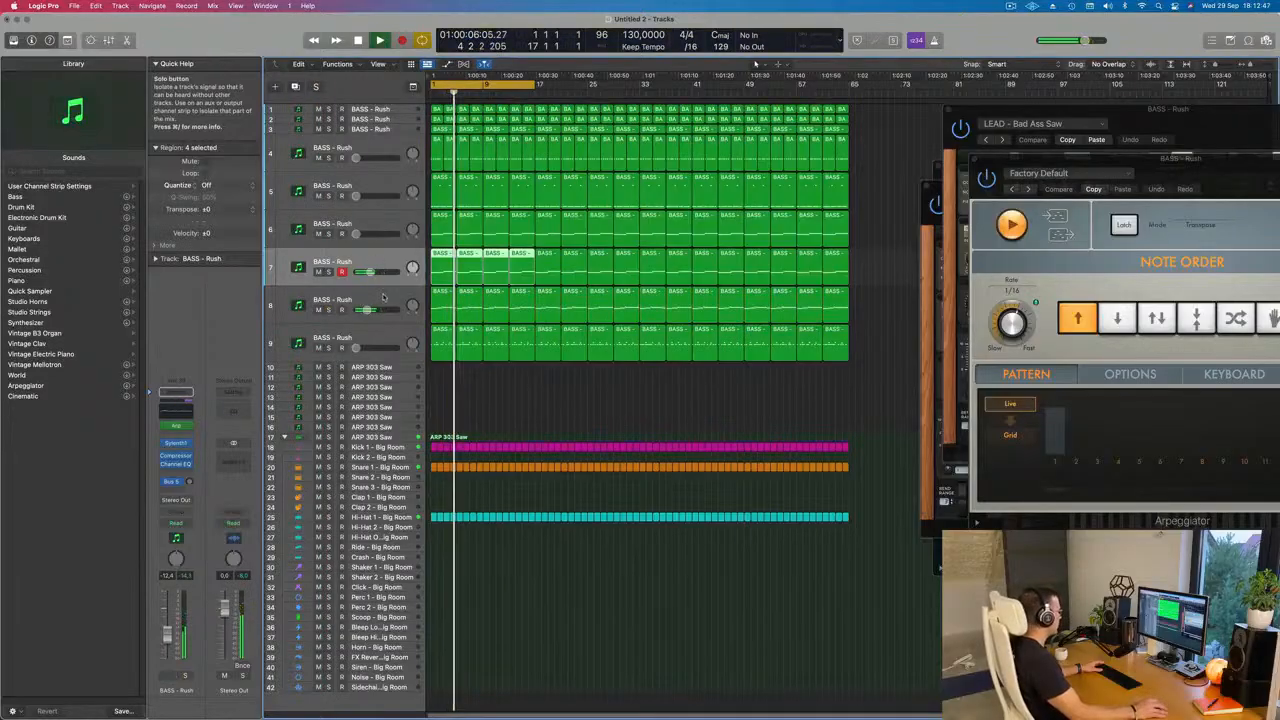
Step: Set the high-pass band of track 8's Channel EQ to 310 Hz, 24 dB/Oct and Q 0.57, and close the EQ
click(176, 413)
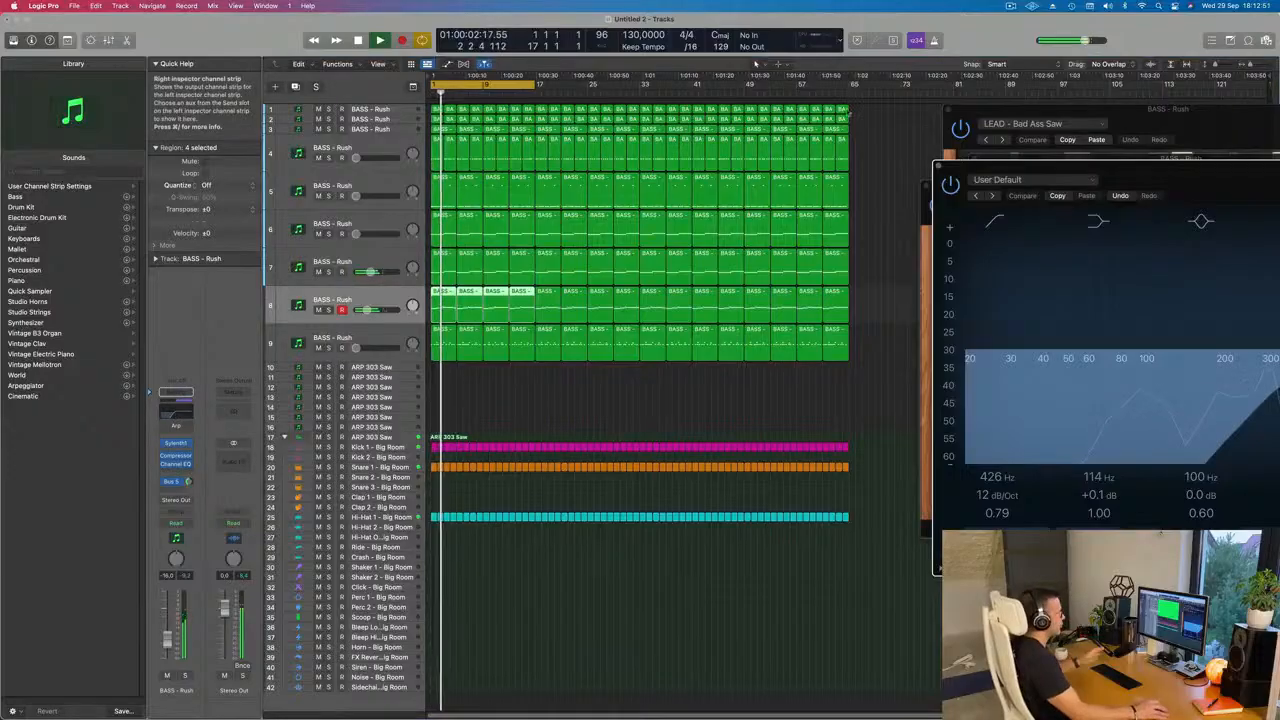
drag(1143, 168, 711, 150)
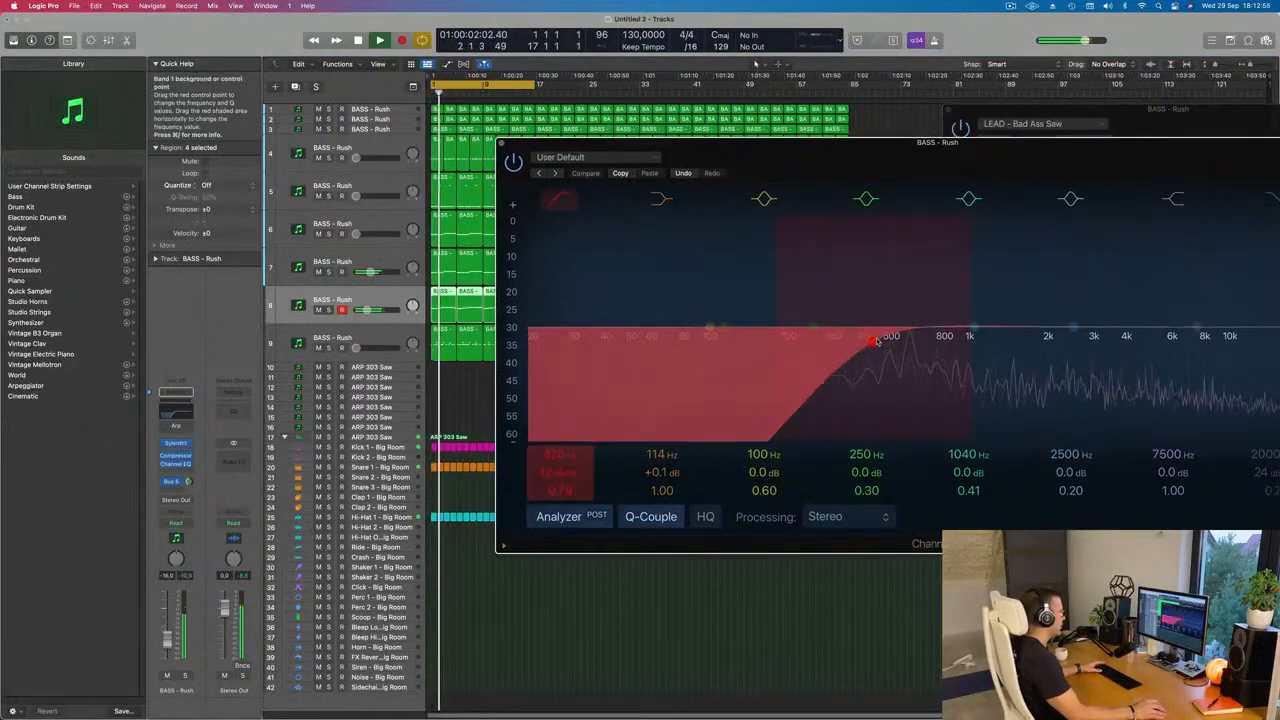
drag(870, 336, 897, 338)
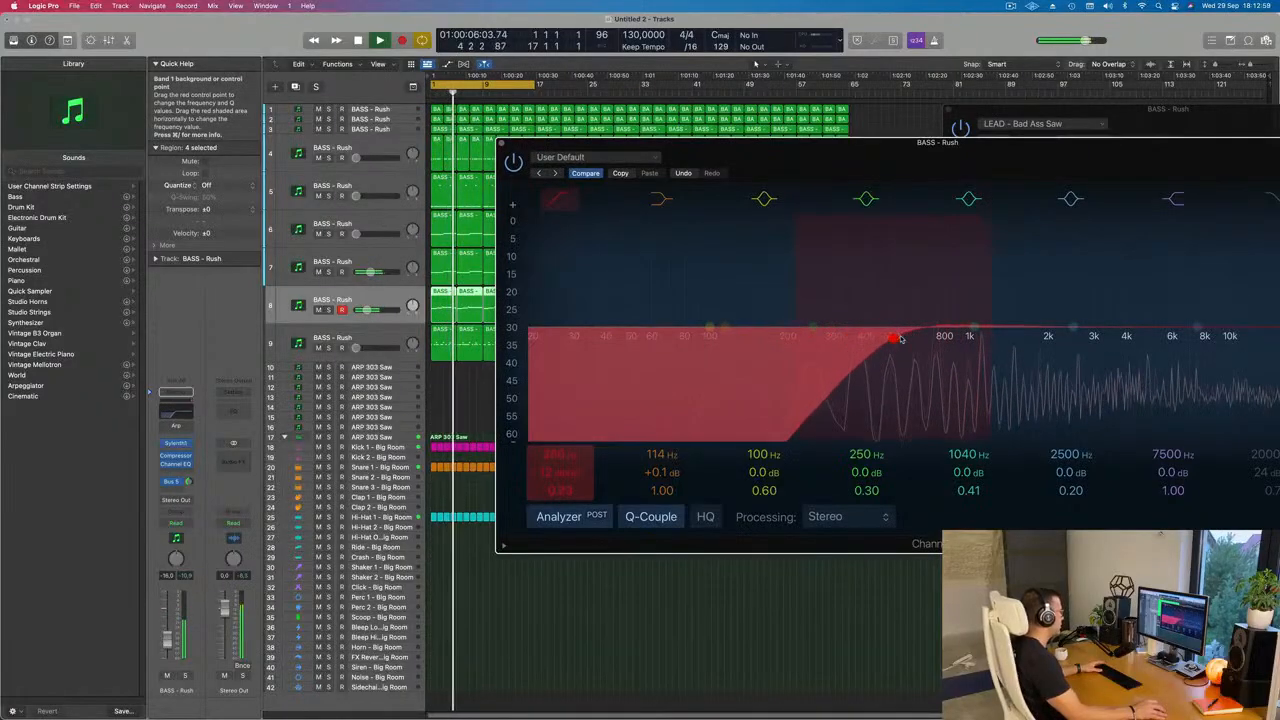
drag(558, 473, 558, 460)
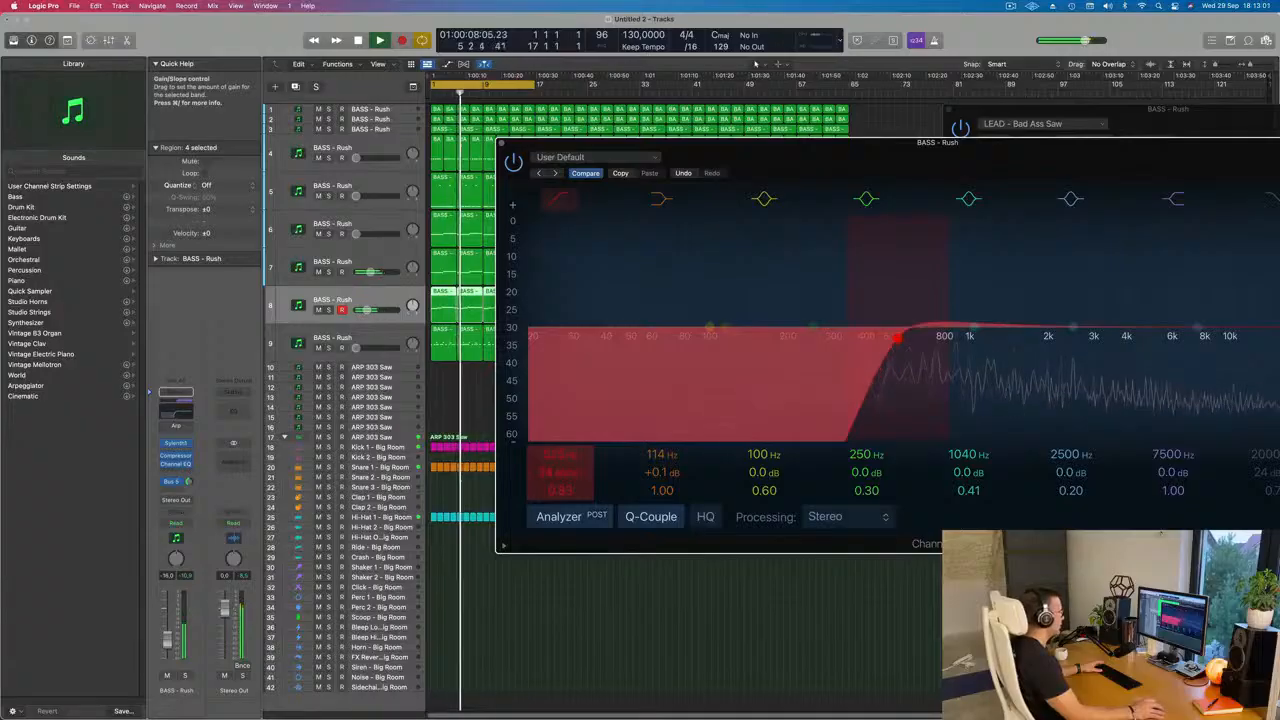
drag(884, 347, 838, 353)
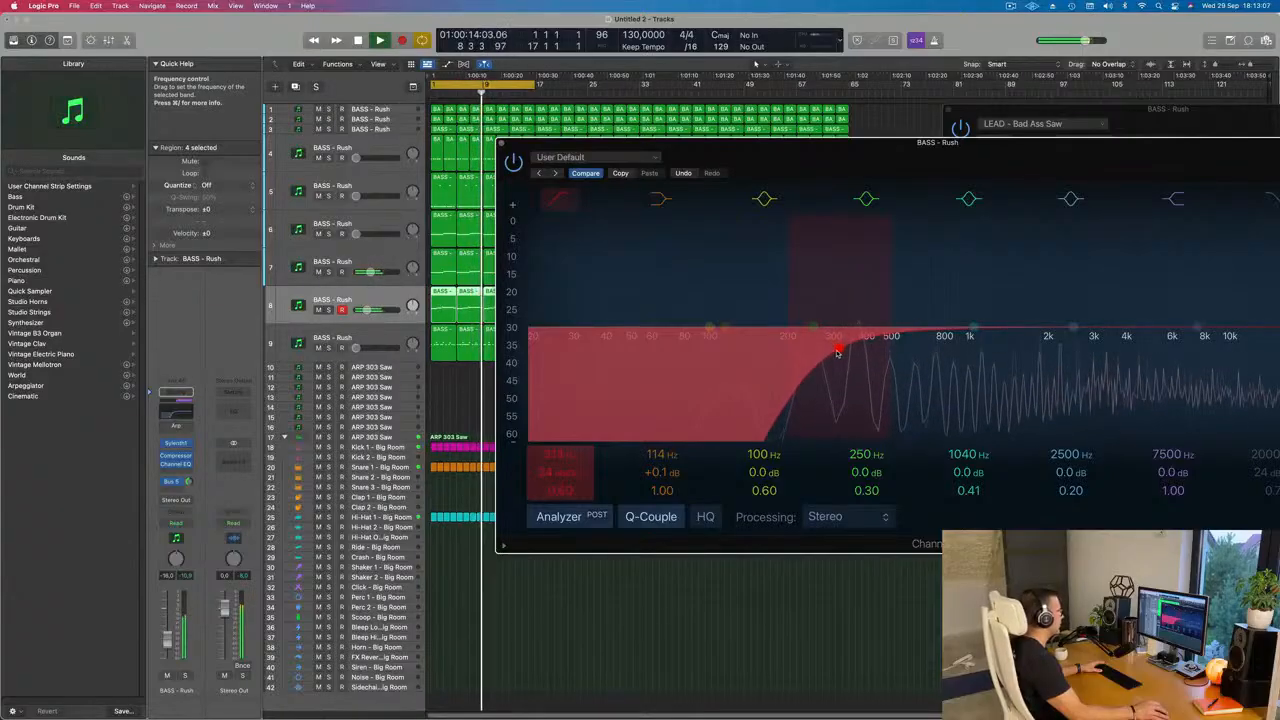
drag(838, 353, 835, 354)
drag(863, 170, 793, 184)
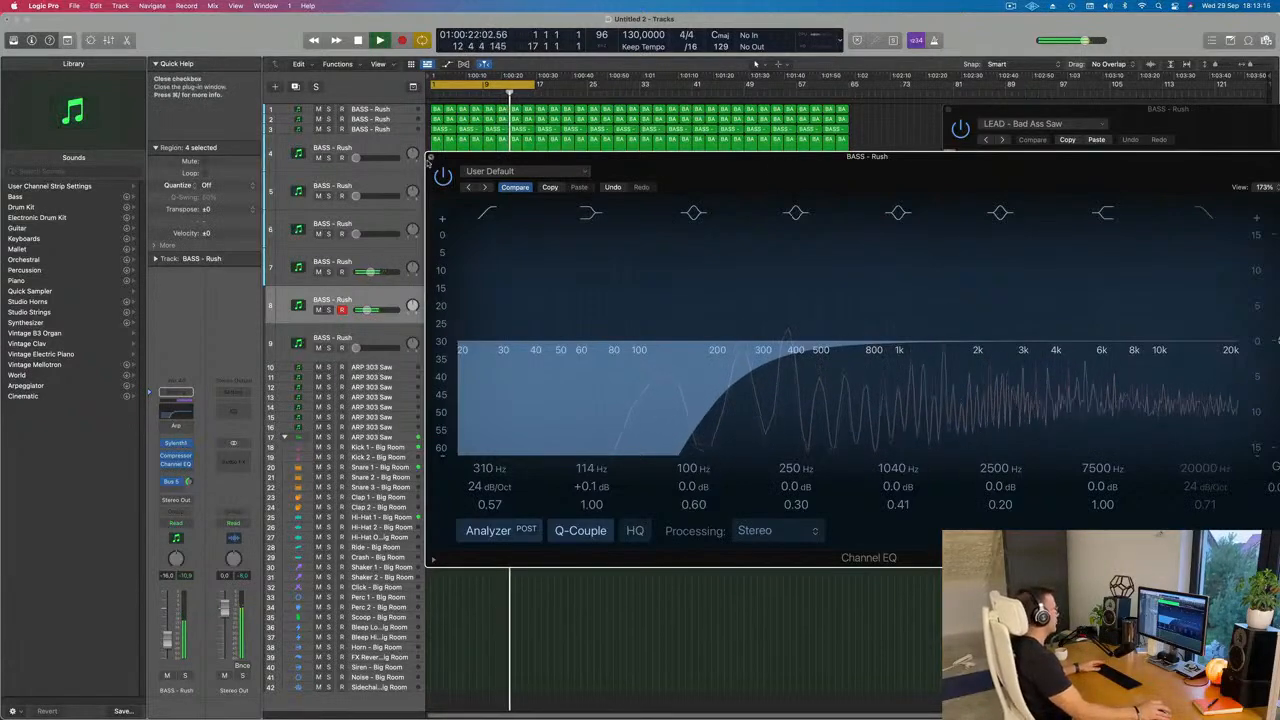
key(super+w)
Step: Raise track 6's volume to about -14.5 dB and select its Bus 5 send
click(372, 334)
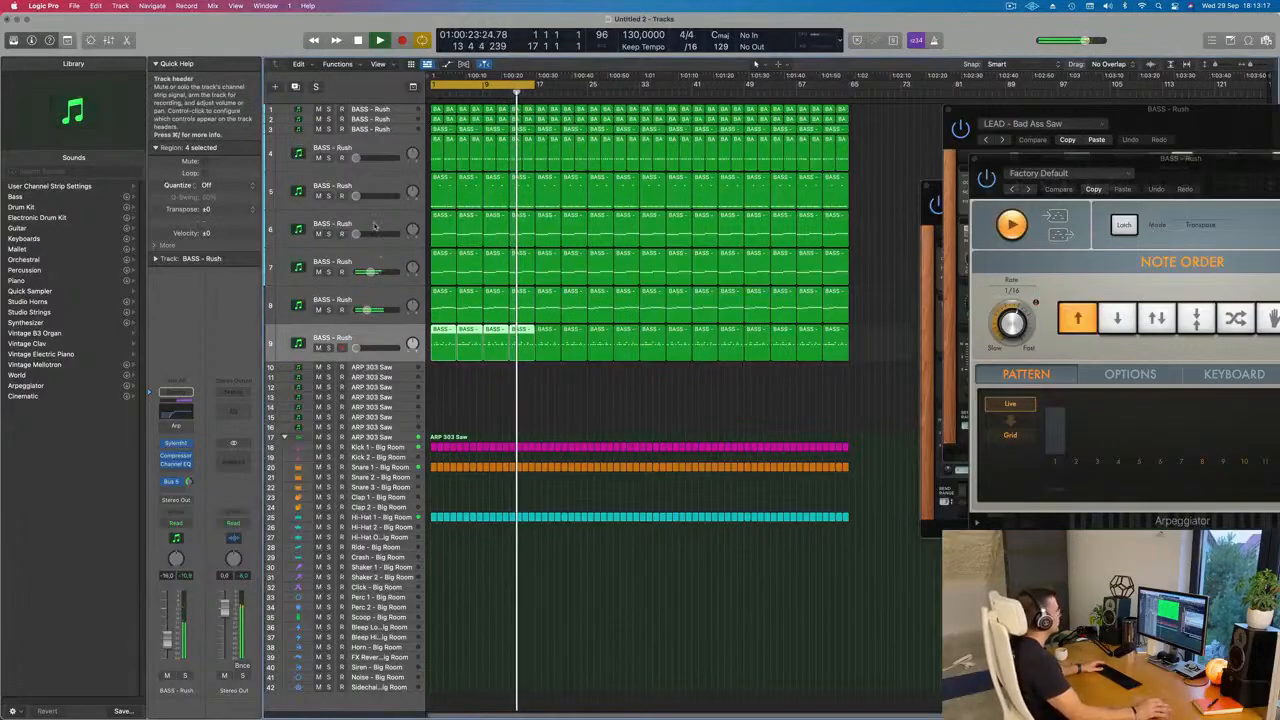
click(388, 224)
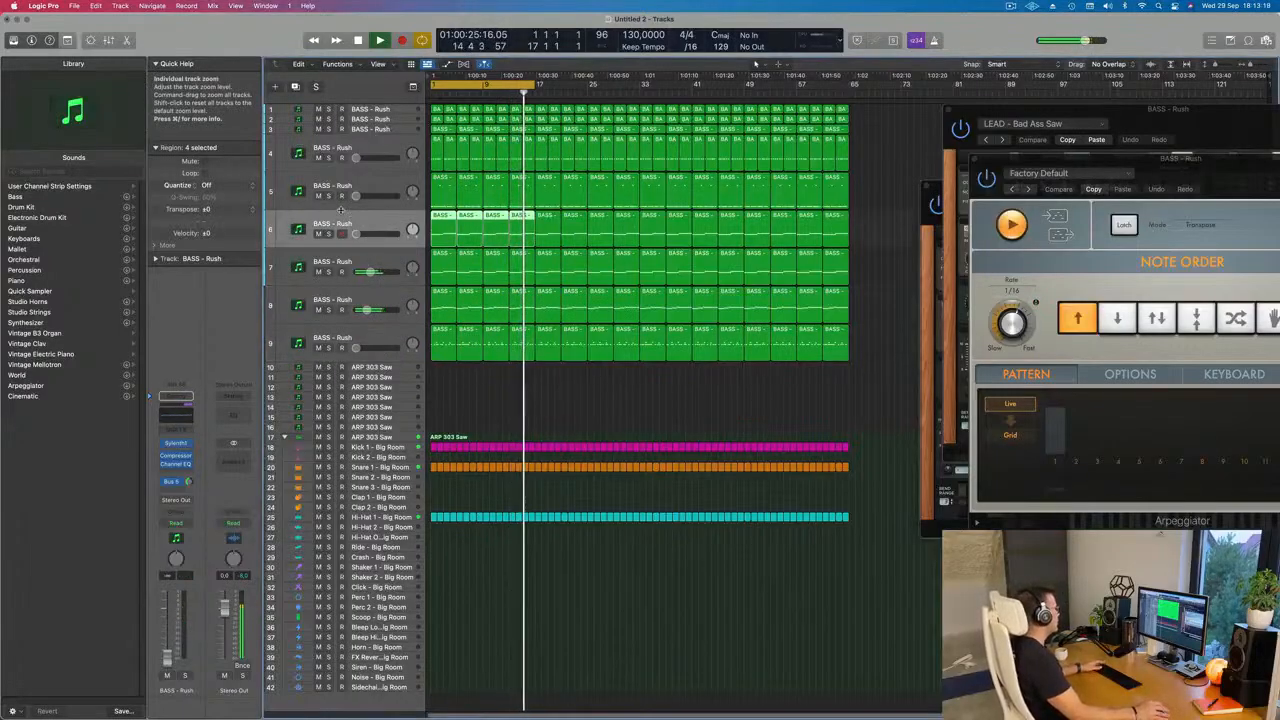
drag(356, 234, 369, 236)
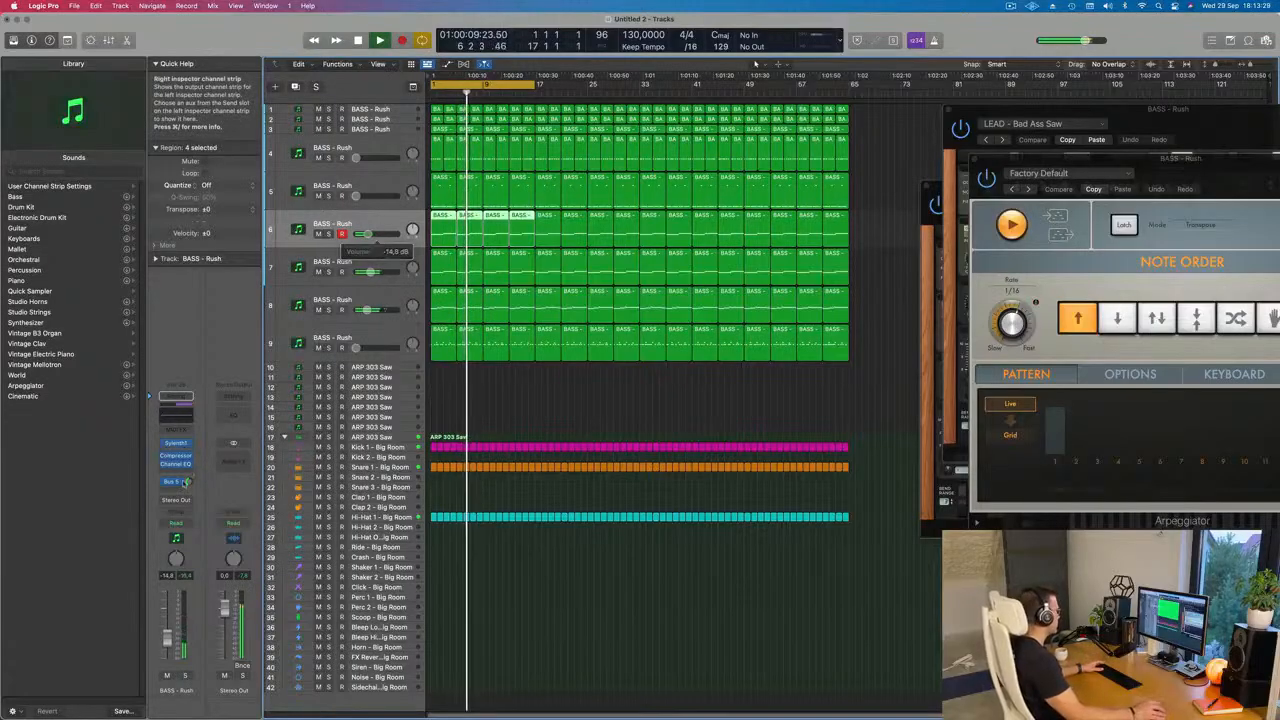
click(190, 481)
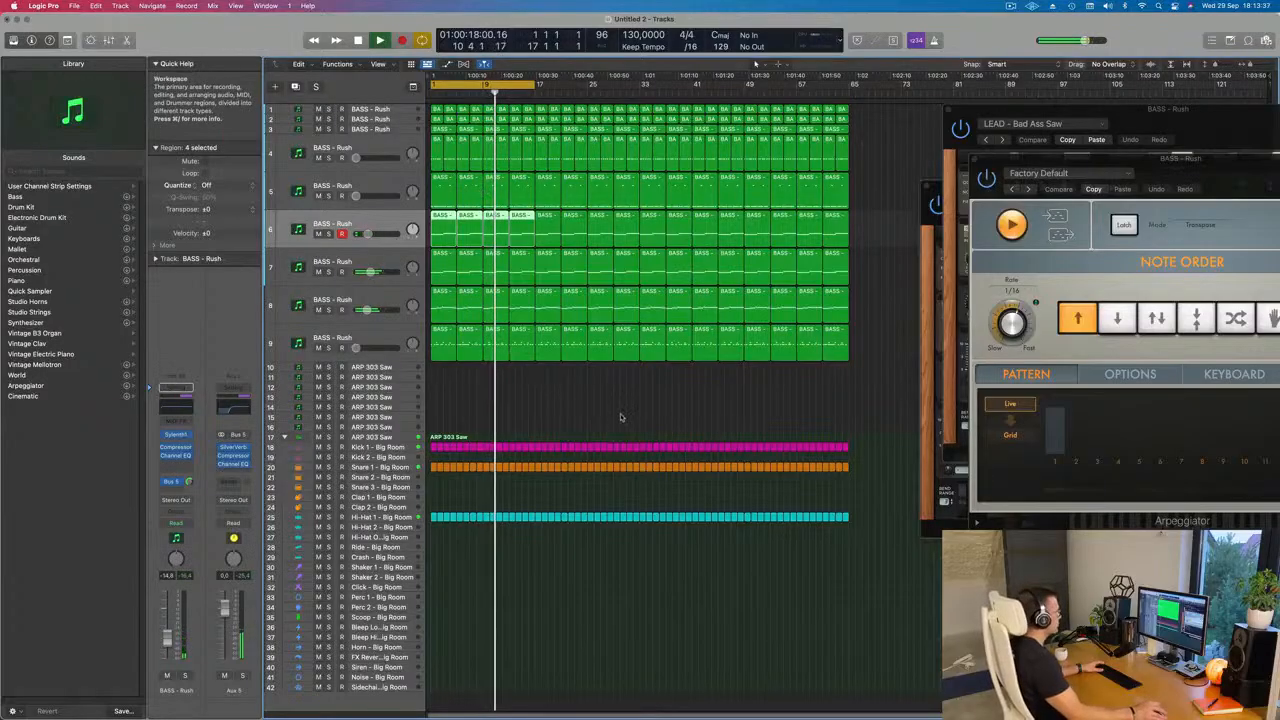
Step: Raise track 9's volume to about -16 dB during playback
click(376, 341)
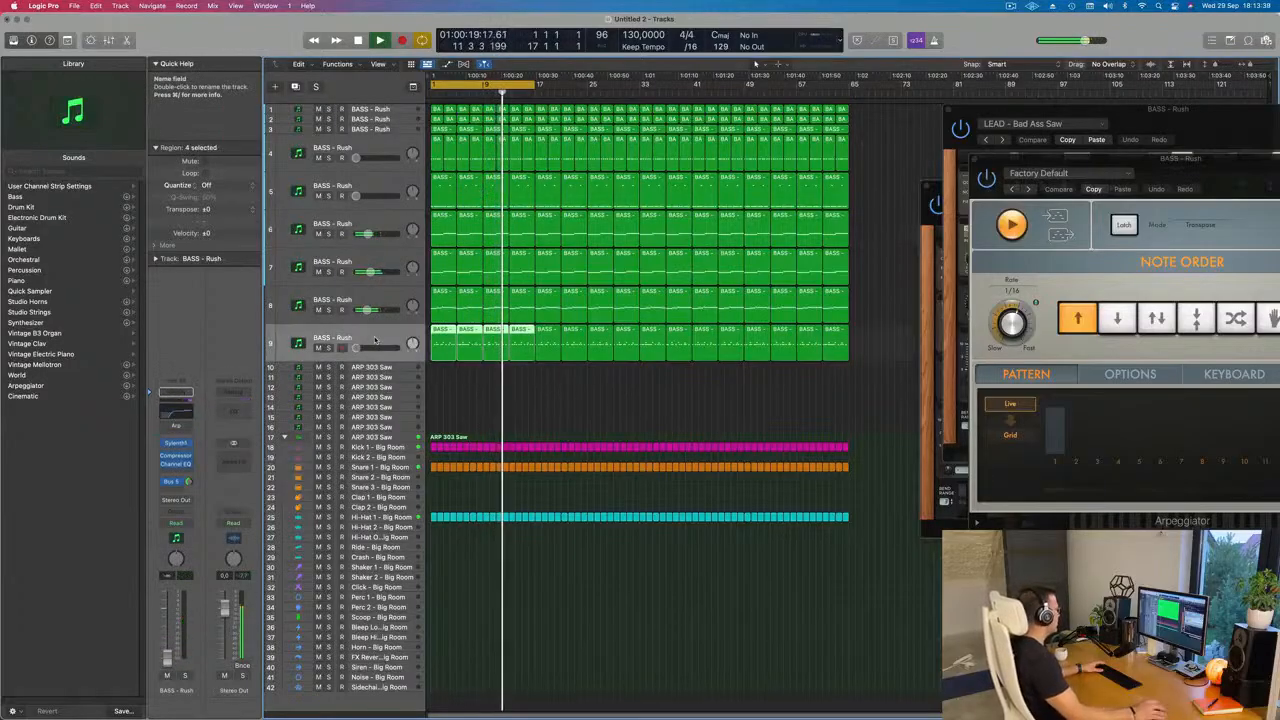
key(space)
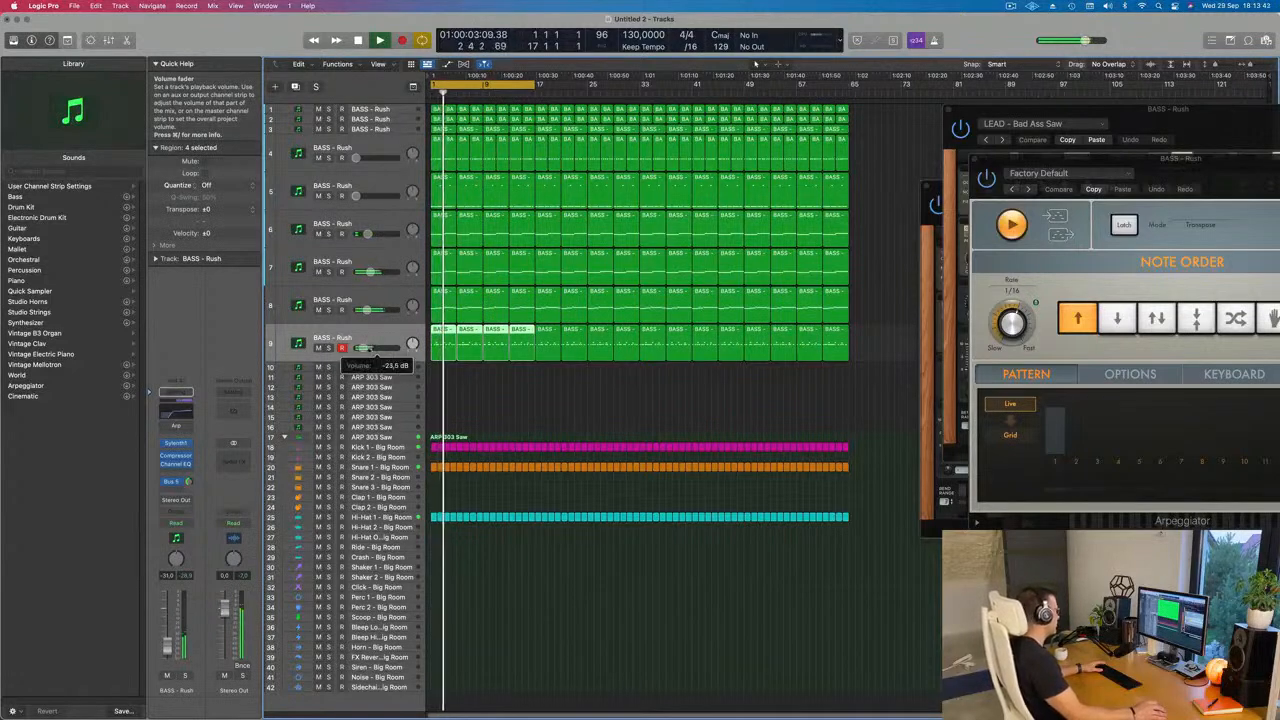
drag(364, 348, 370, 348)
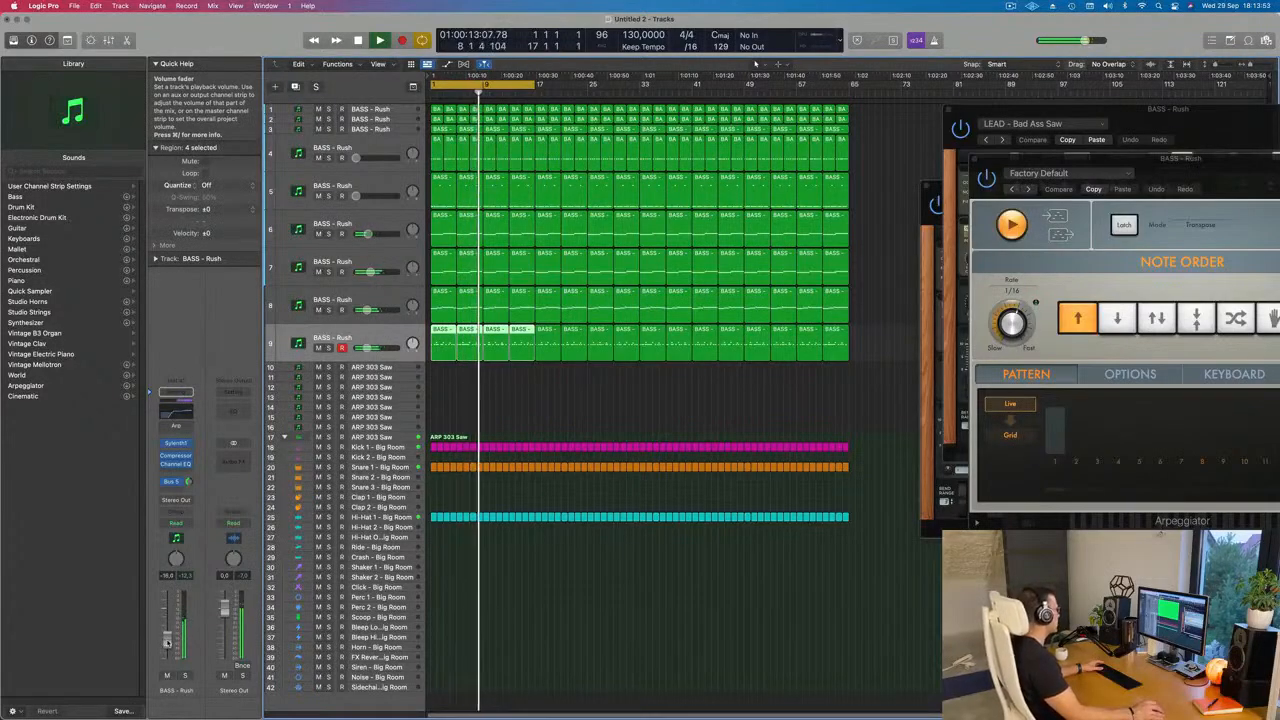
Step: Set band 5 of track 9's Channel EQ to -4.0 dB at 408 Hz, close it, and raise the track's volume to about -14.5 dB
click(176, 444)
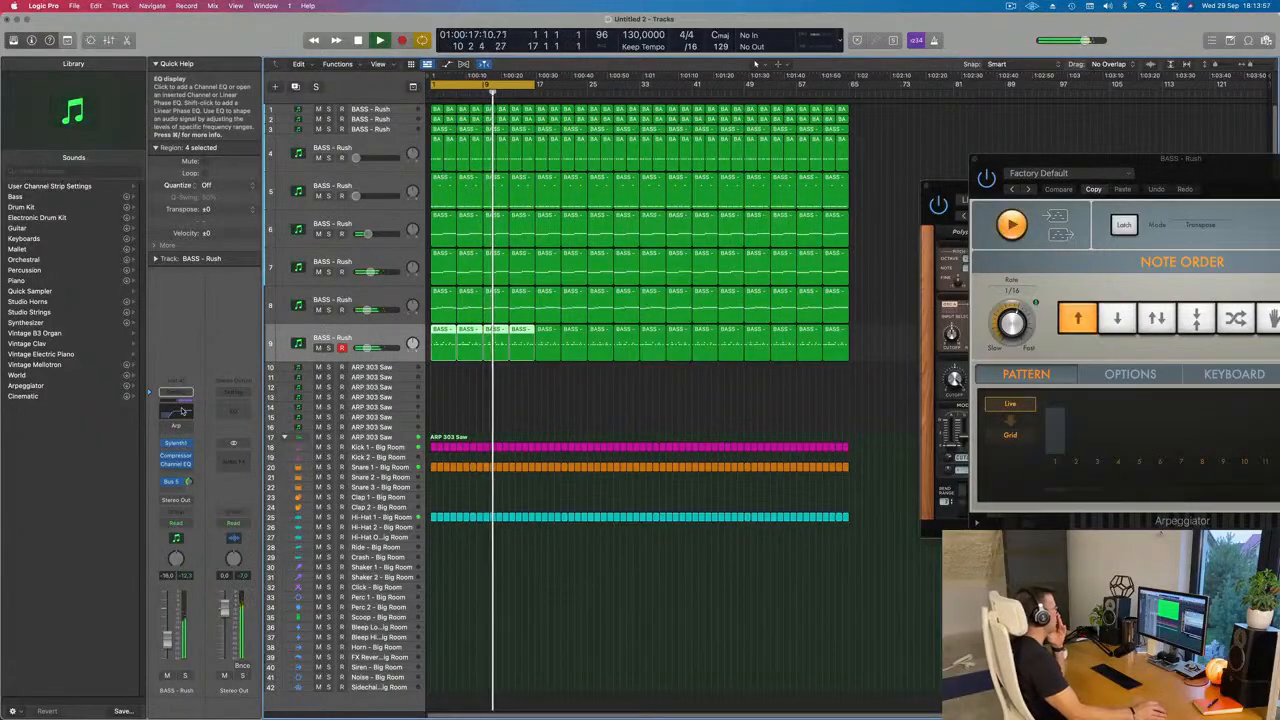
click(182, 410)
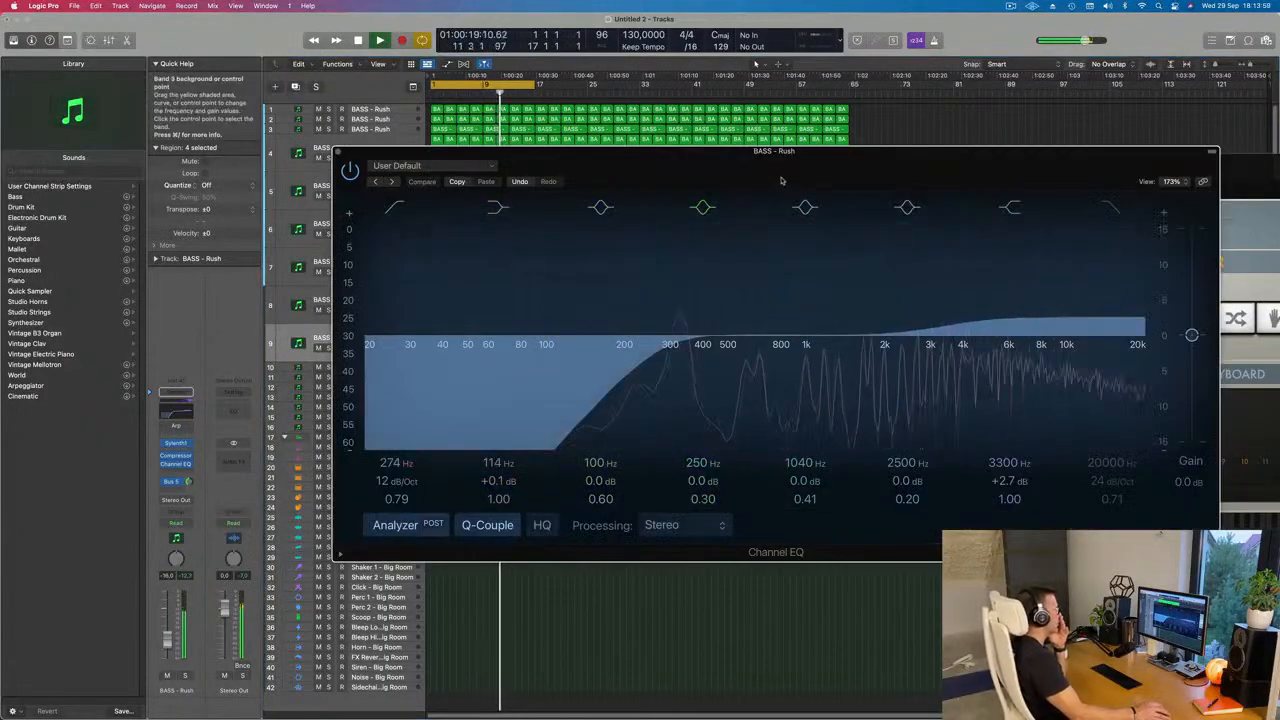
drag(806, 340, 704, 373)
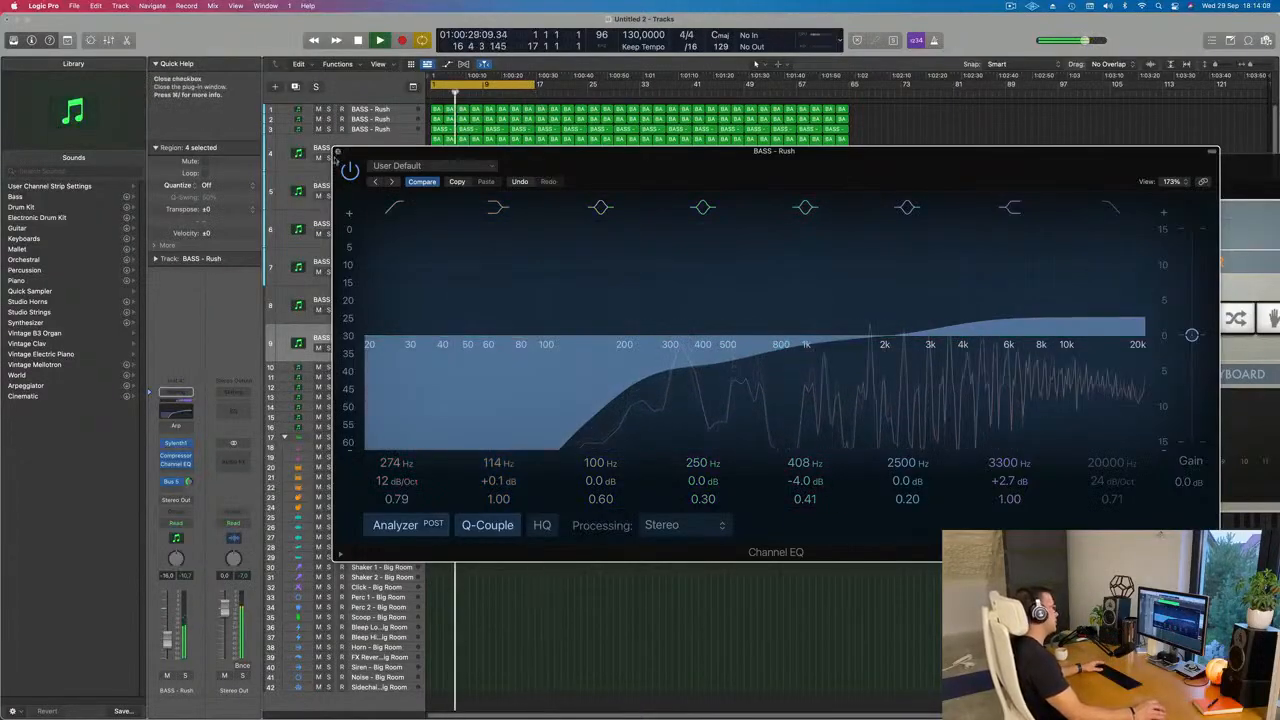
click(338, 155)
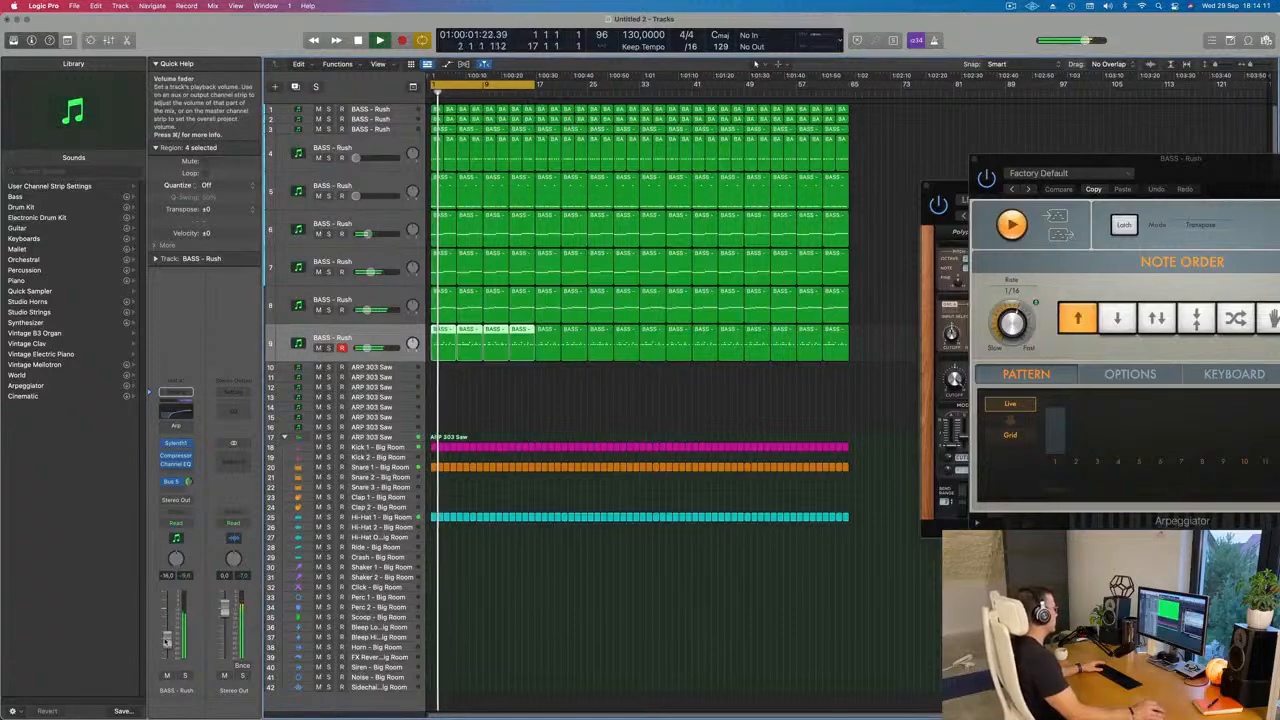
drag(167, 640, 167, 637)
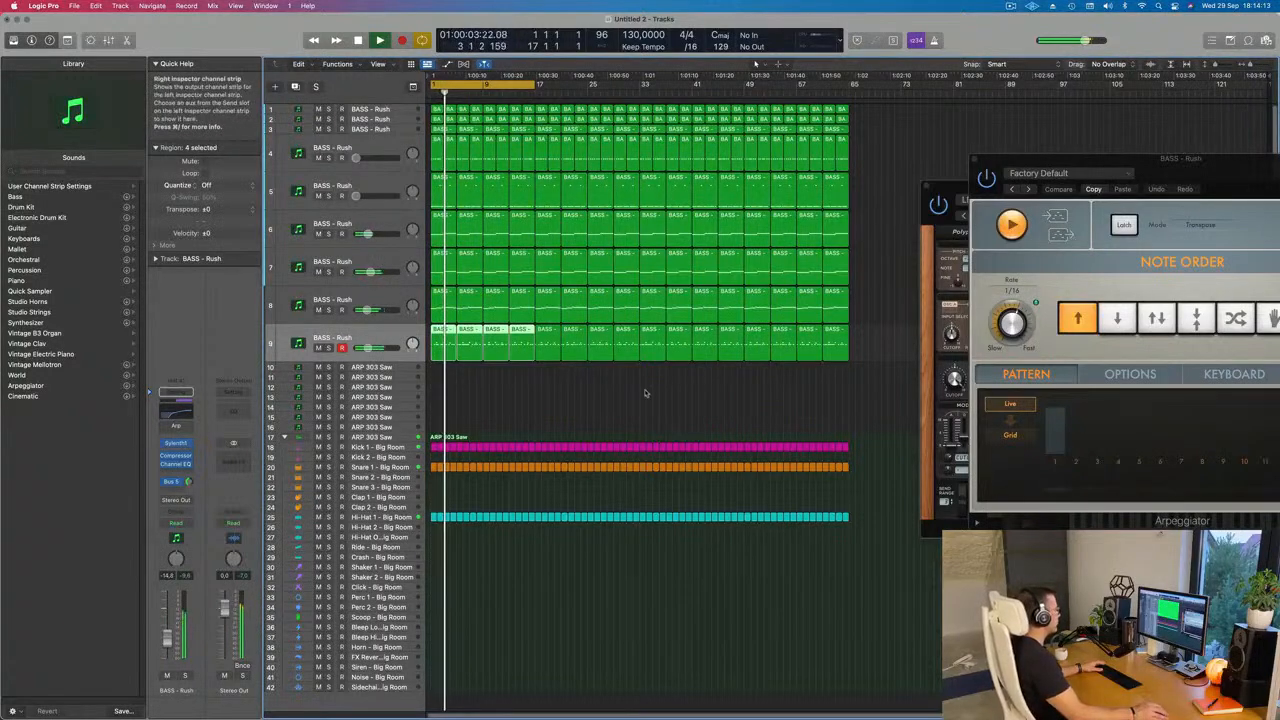
Step: Extend the cycle range to bar 65 and select track 3 during playback
scroll(632, 403, up, 1)
scroll(632, 403, down, 1)
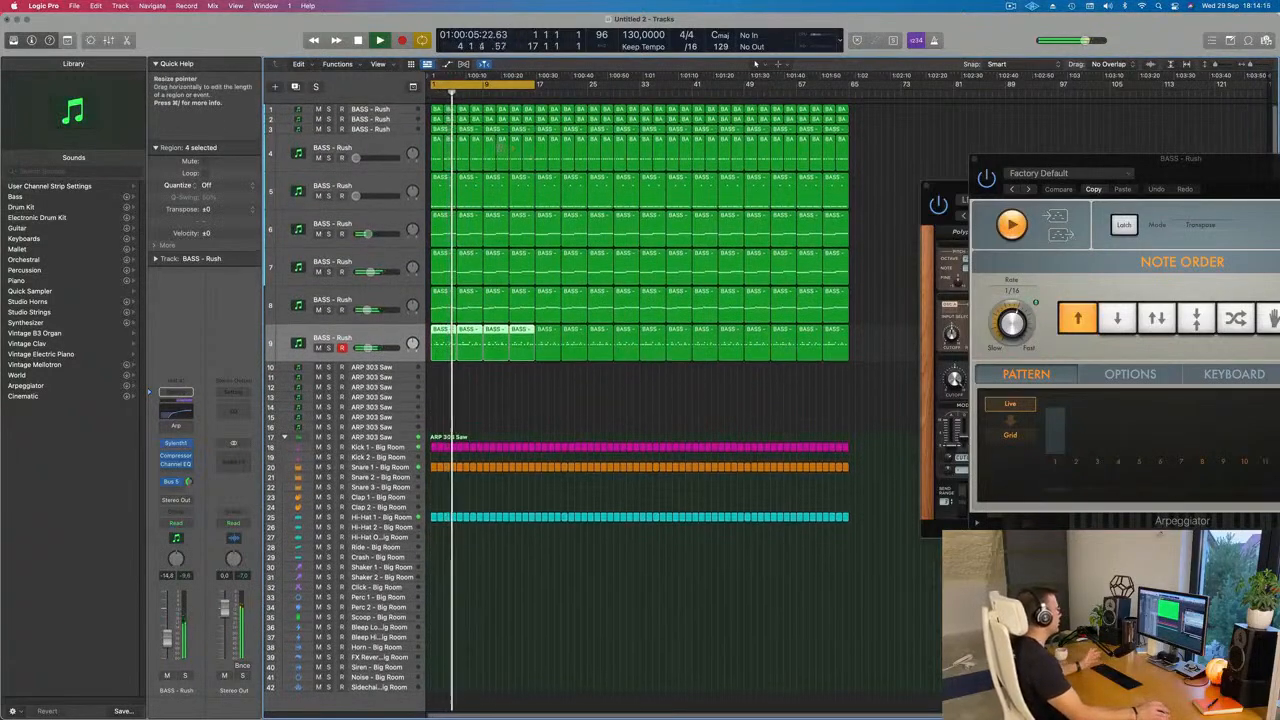
click(362, 119)
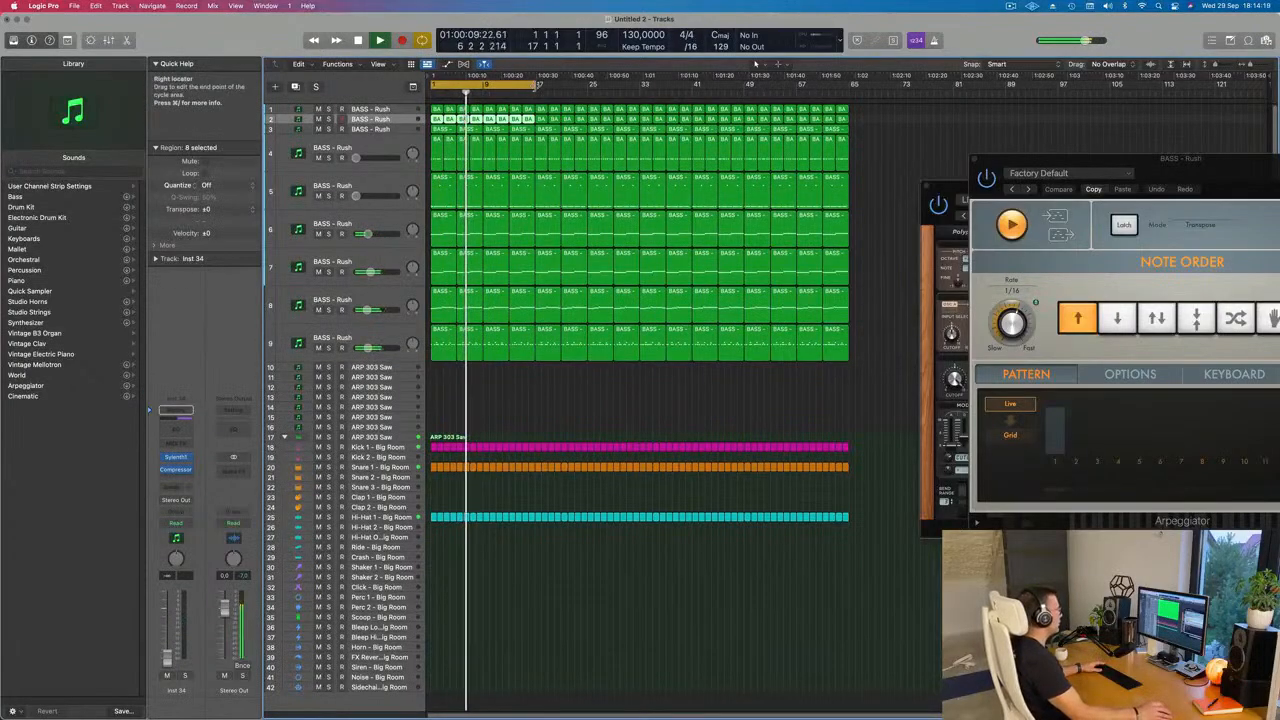
drag(535, 86, 849, 111)
click(388, 130)
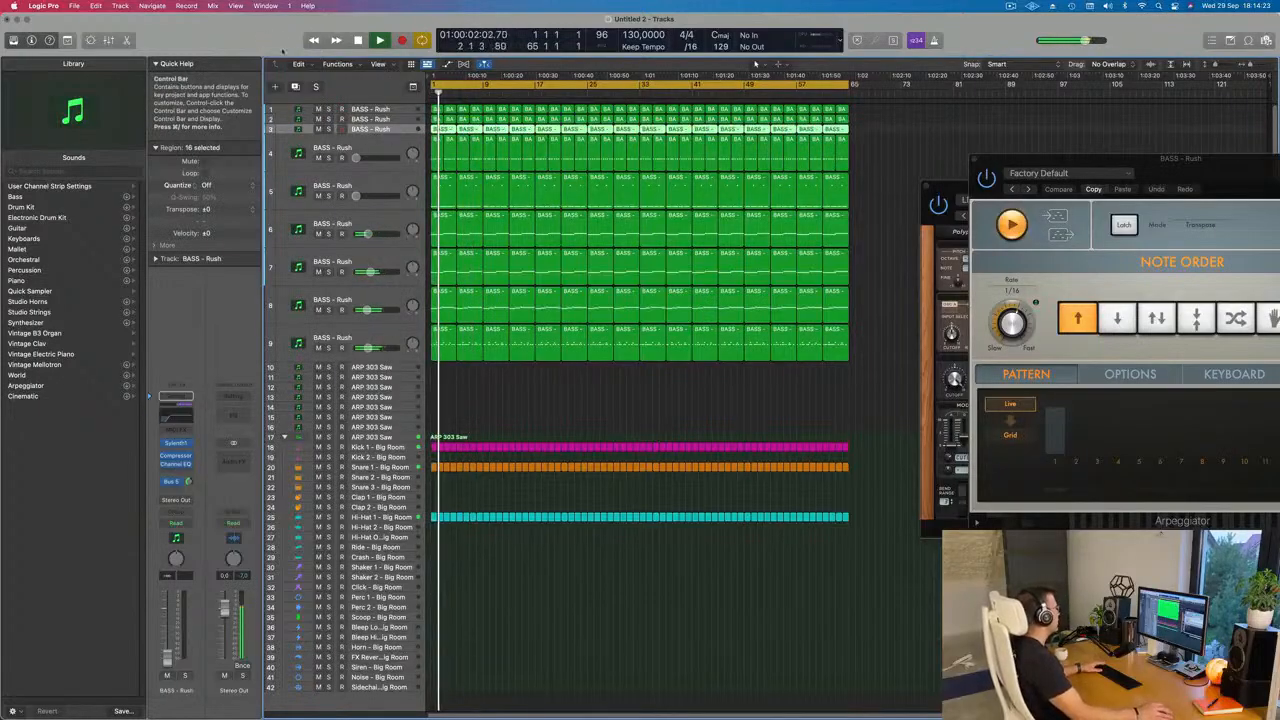
Step: Show the toolbar, turn on Track Zoom and enlarge the selected track 3
key(ctrl+alt+super+t)
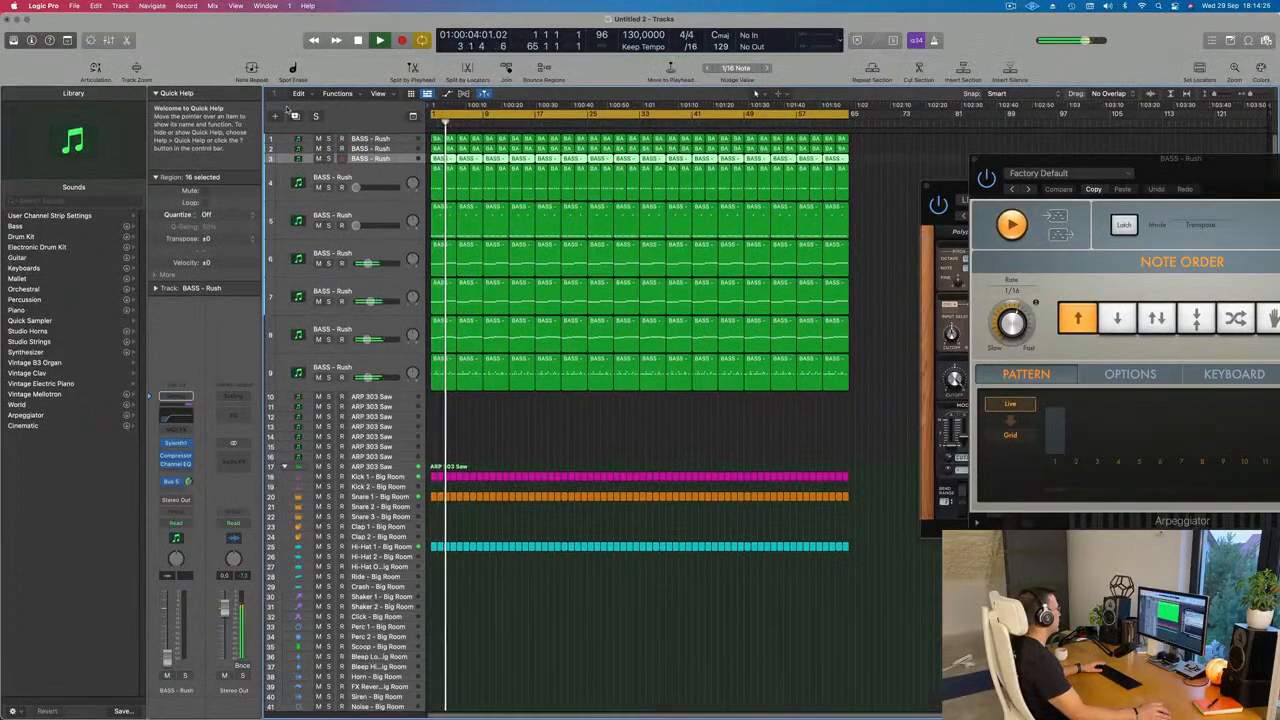
click(134, 68)
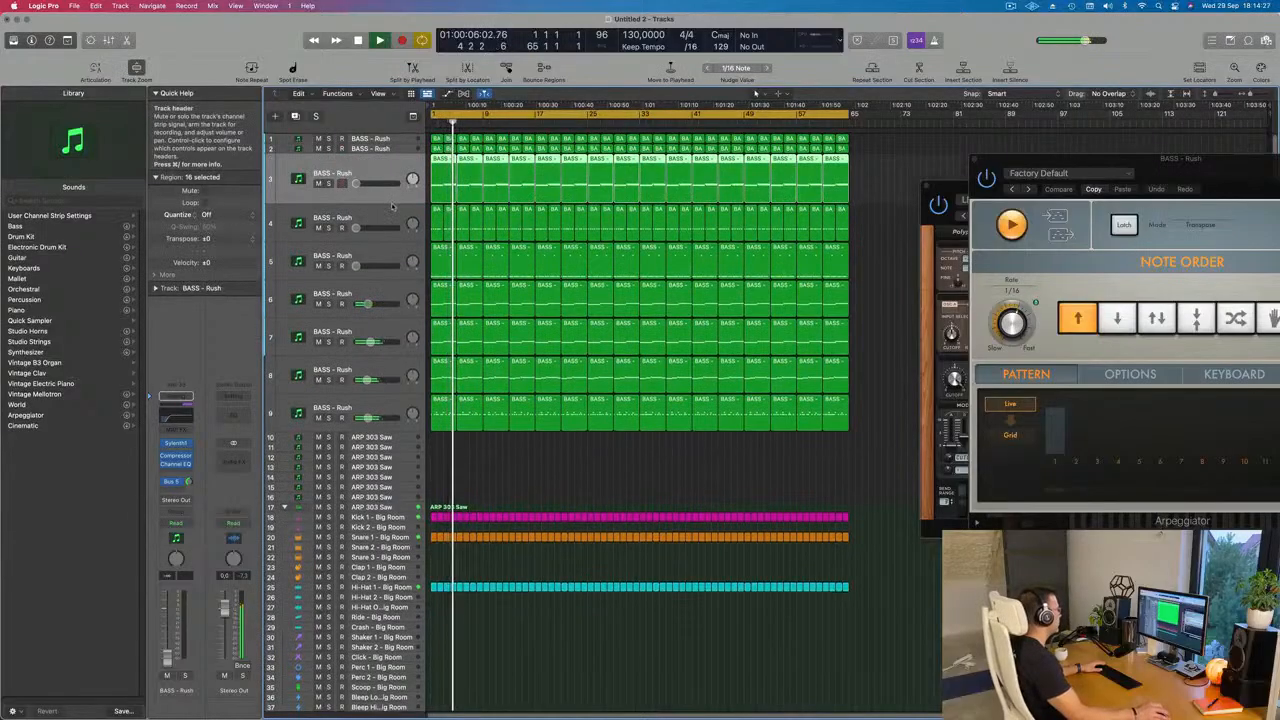
drag(391, 226, 391, 249)
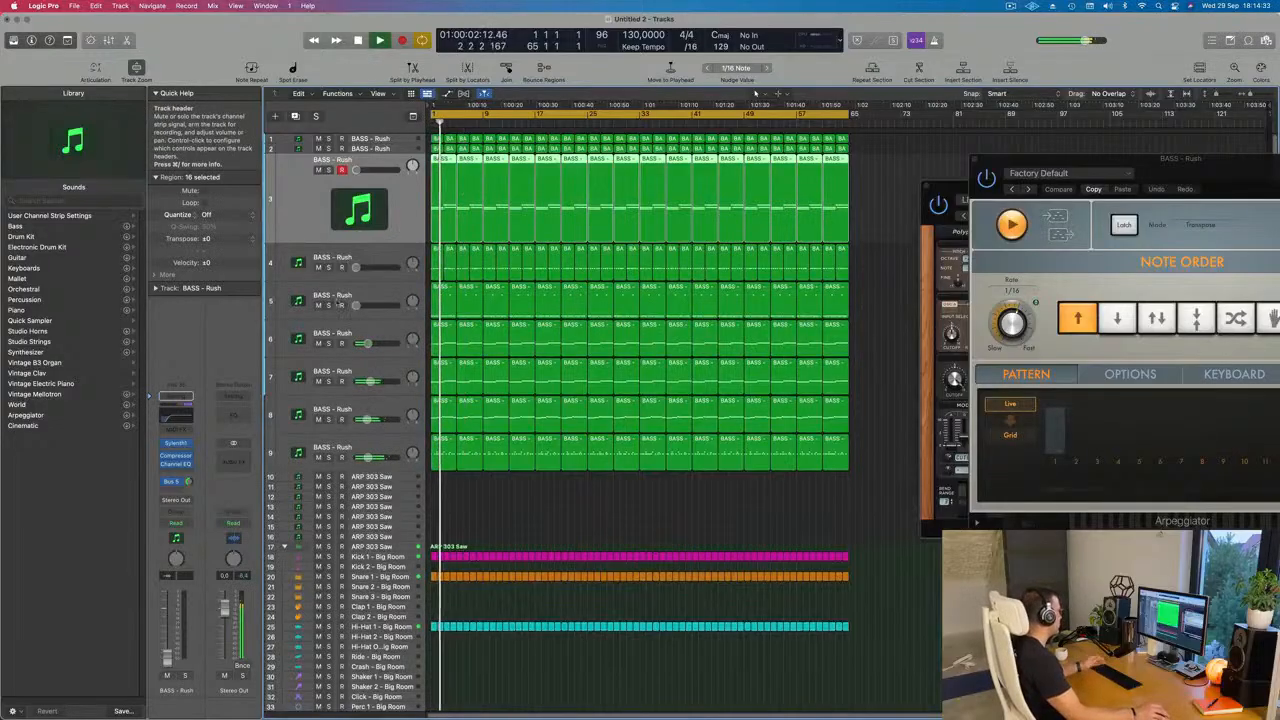
Step: Raise track 3's volume to about -22 dB and compare the part in solo with the full mix
key(Return)
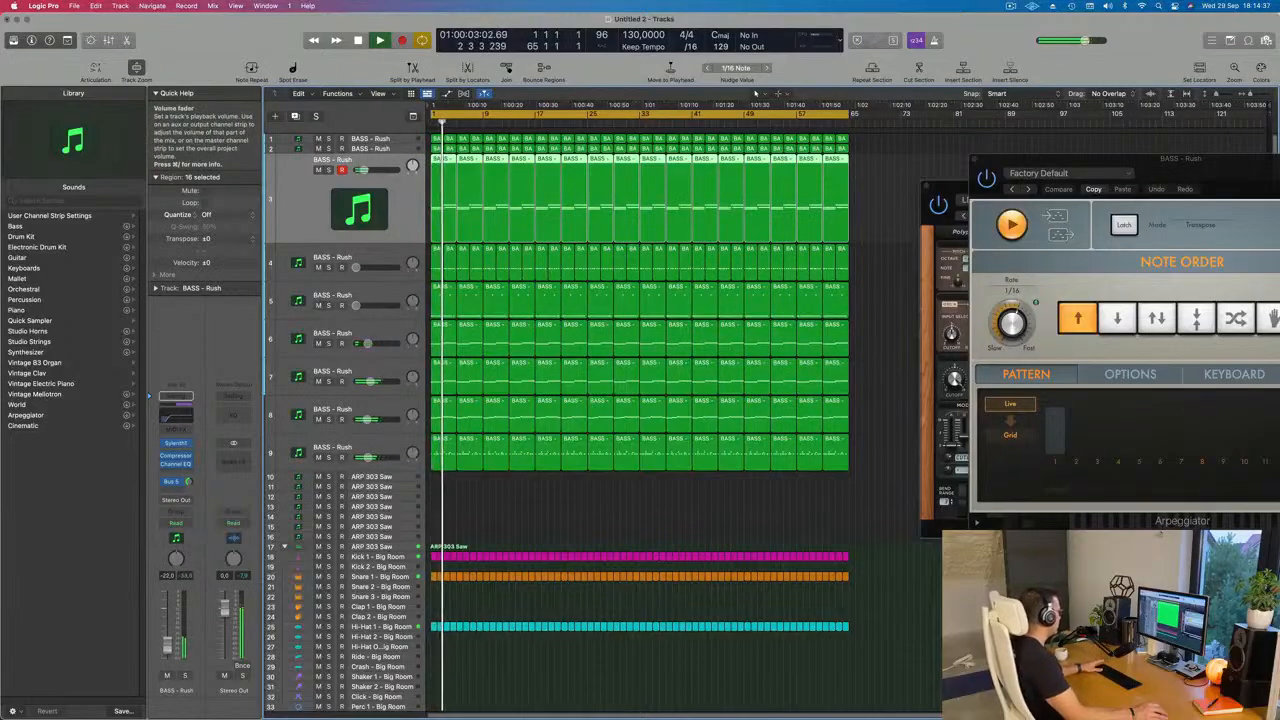
click(185, 677)
click(185, 677)
key(space)
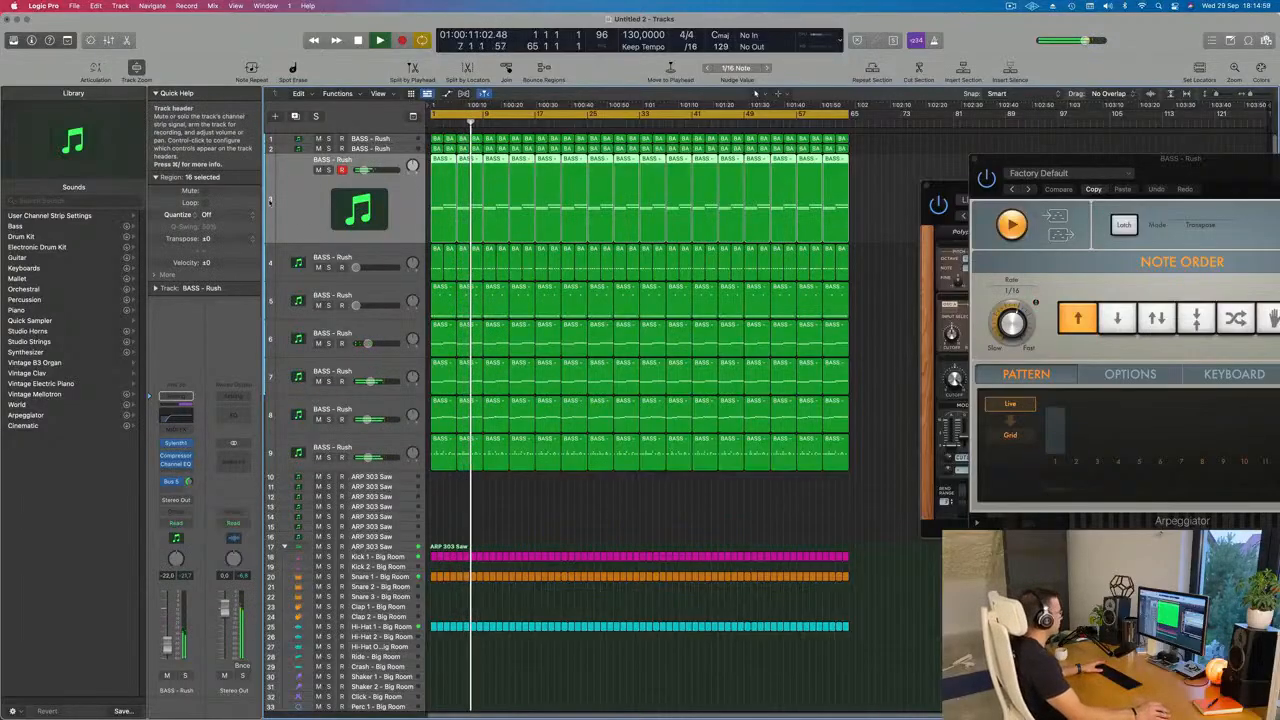
Step: Select tracks 2 and 1 in turn during playback to check their parts
click(397, 150)
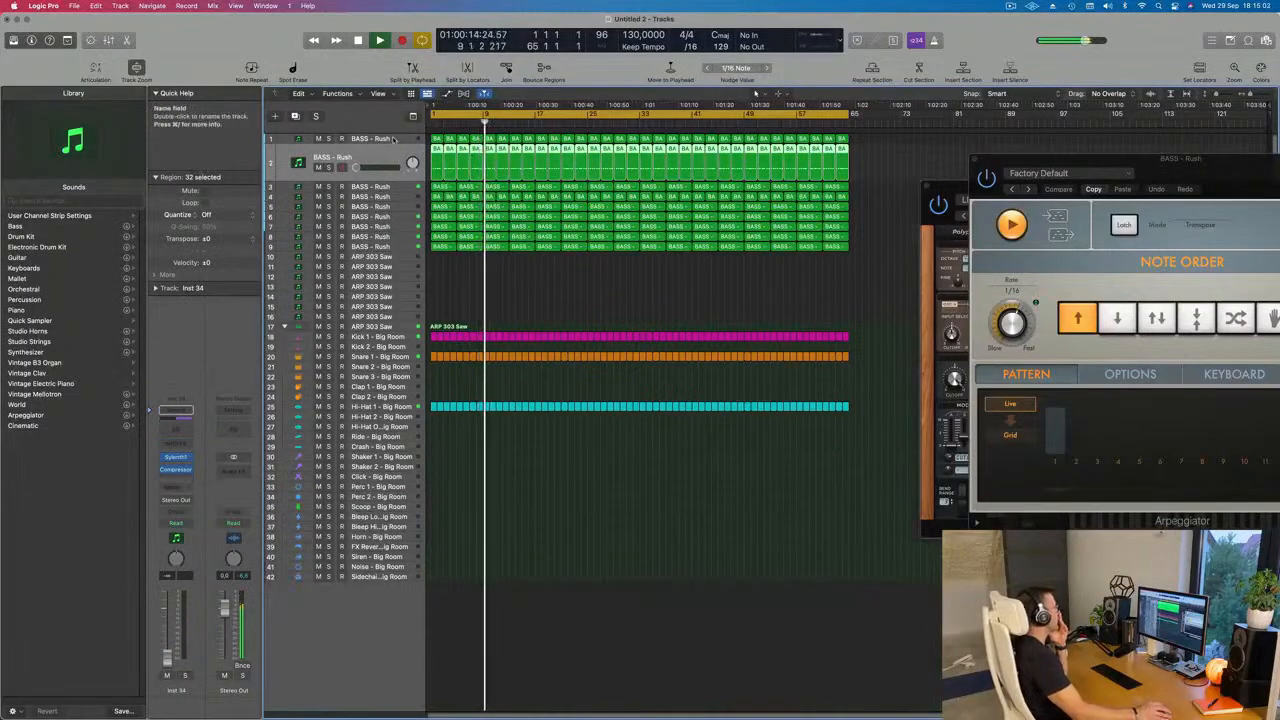
click(392, 140)
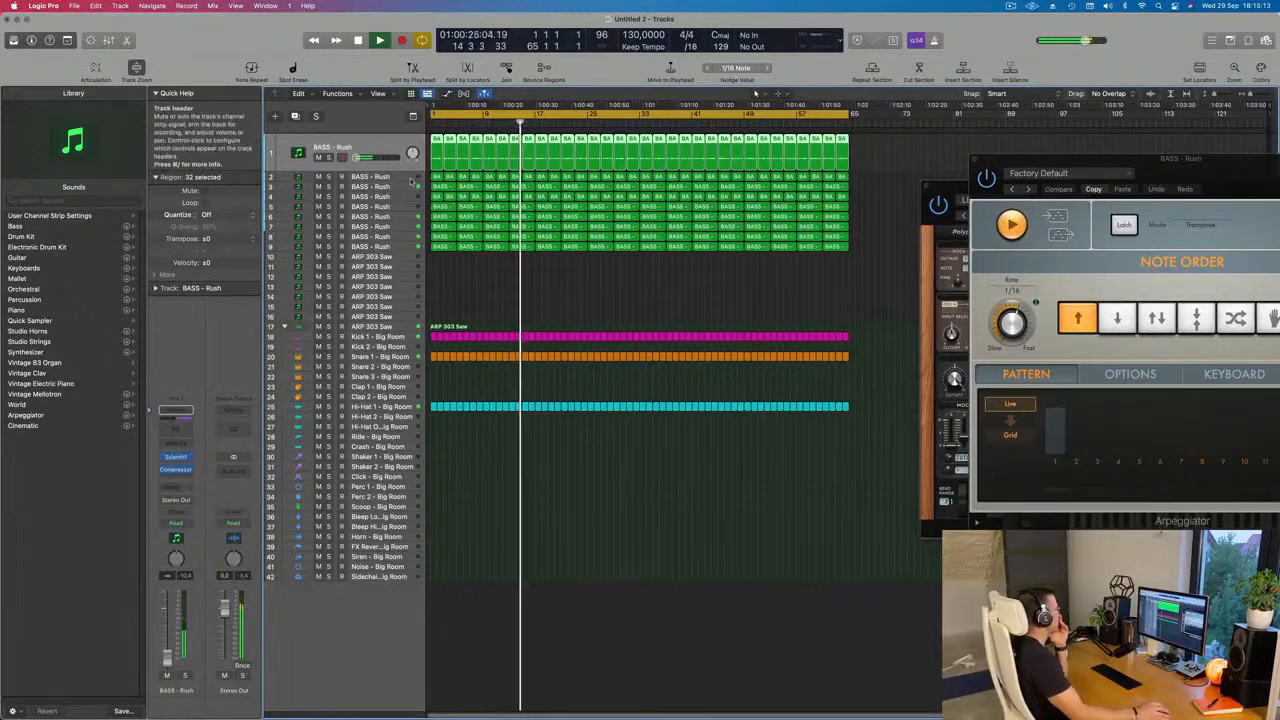
key(Down)
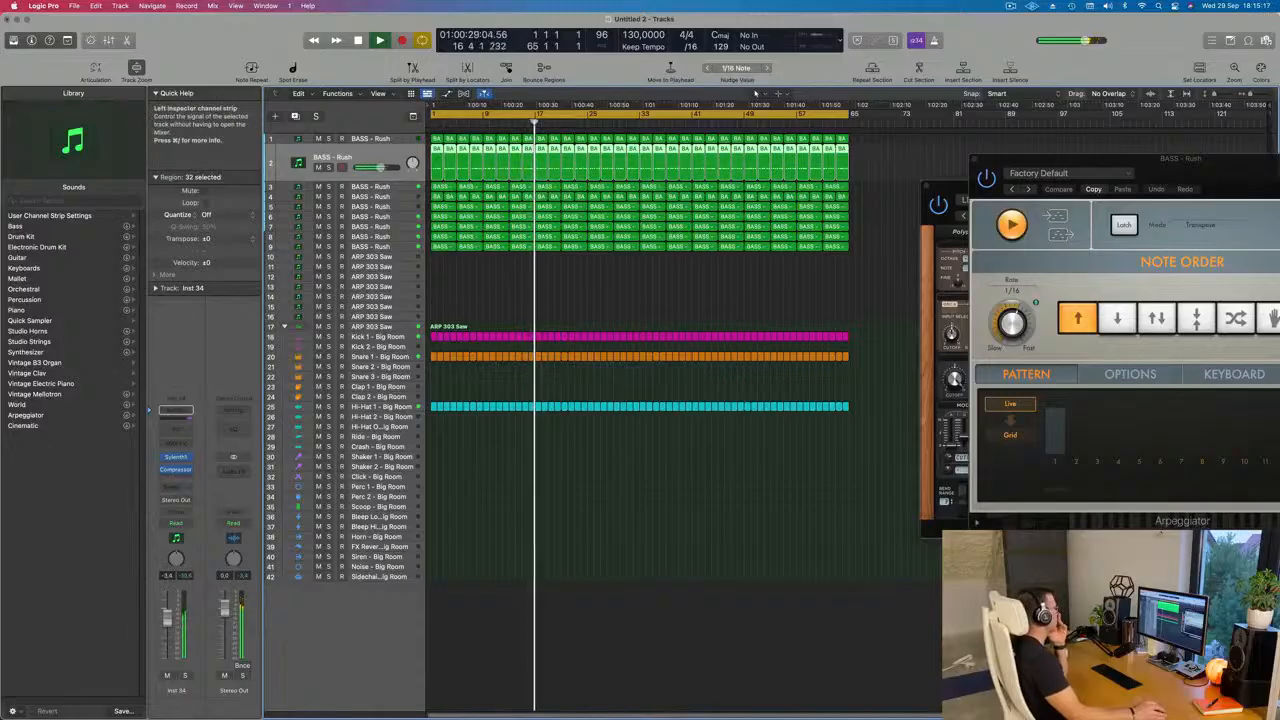
Step: Select track 4, restart playback and raise its volume to about -10.5 dB
click(398, 195)
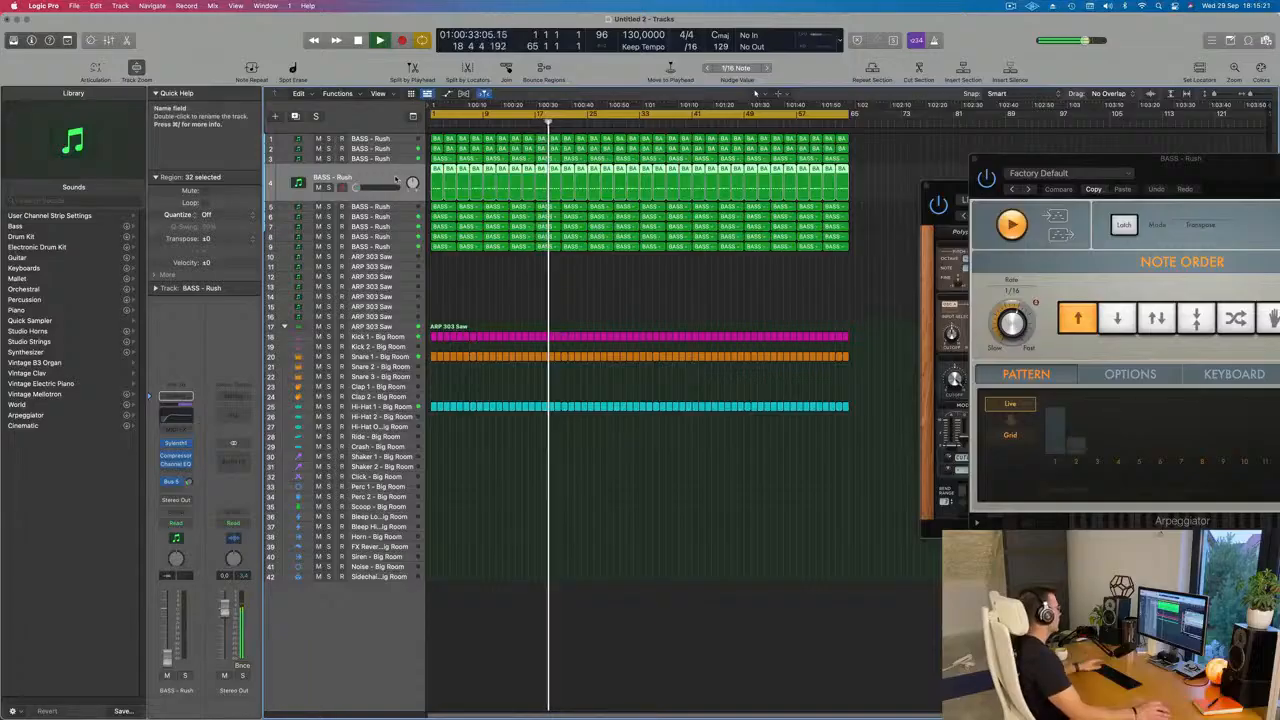
key(Return)
drag(167, 665, 167, 635)
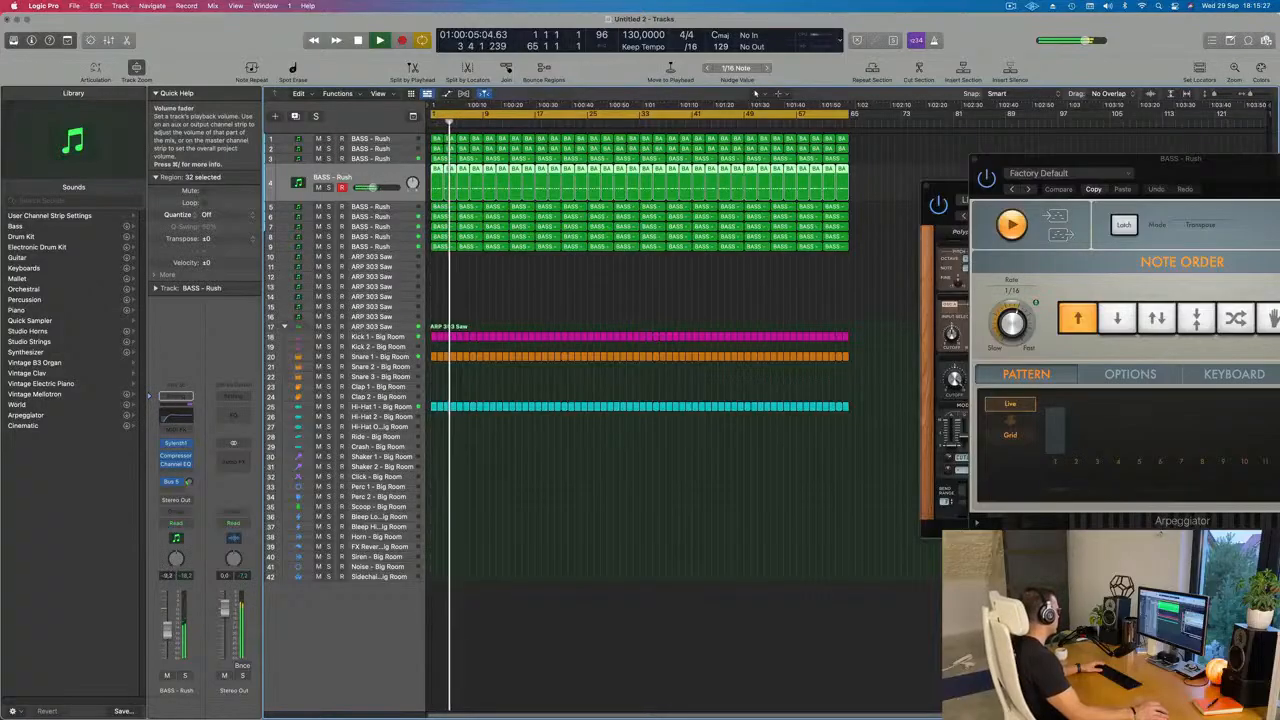
Step: Open track 4's Sylenth1 and lower the track's volume to about -14.5 dB, briefly checking the part in solo
click(175, 443)
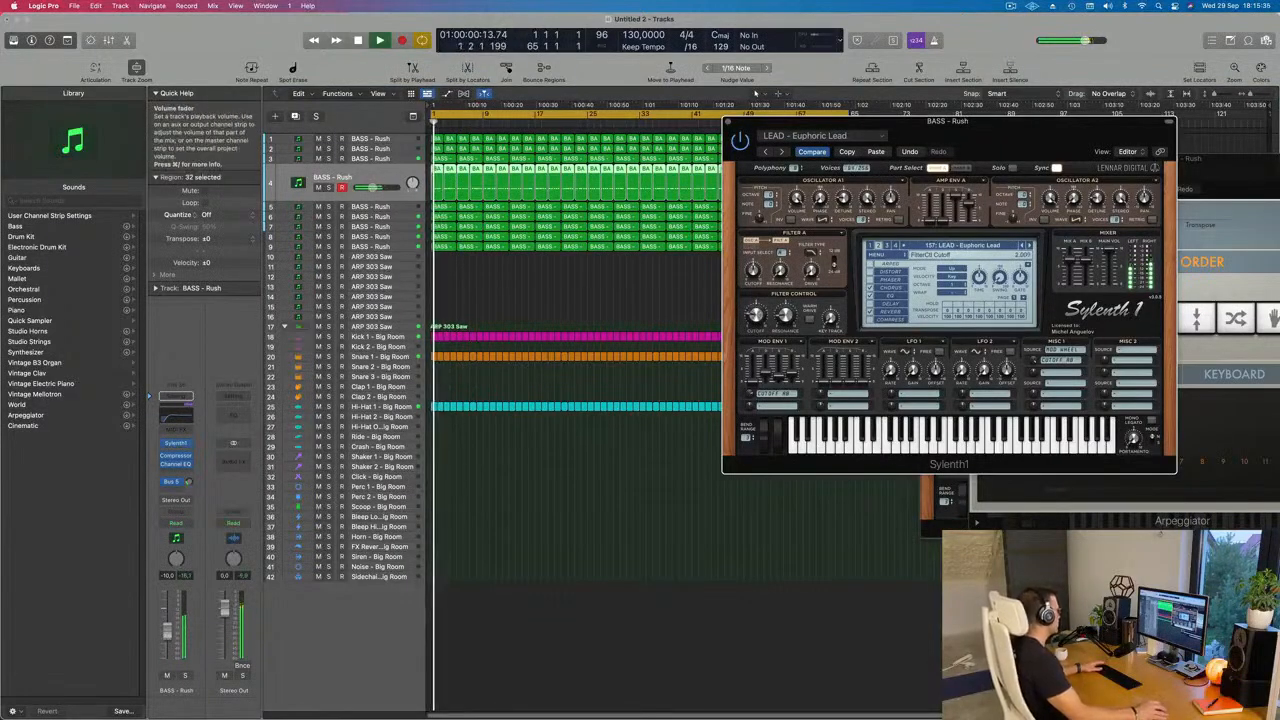
drag(167, 641, 167, 639)
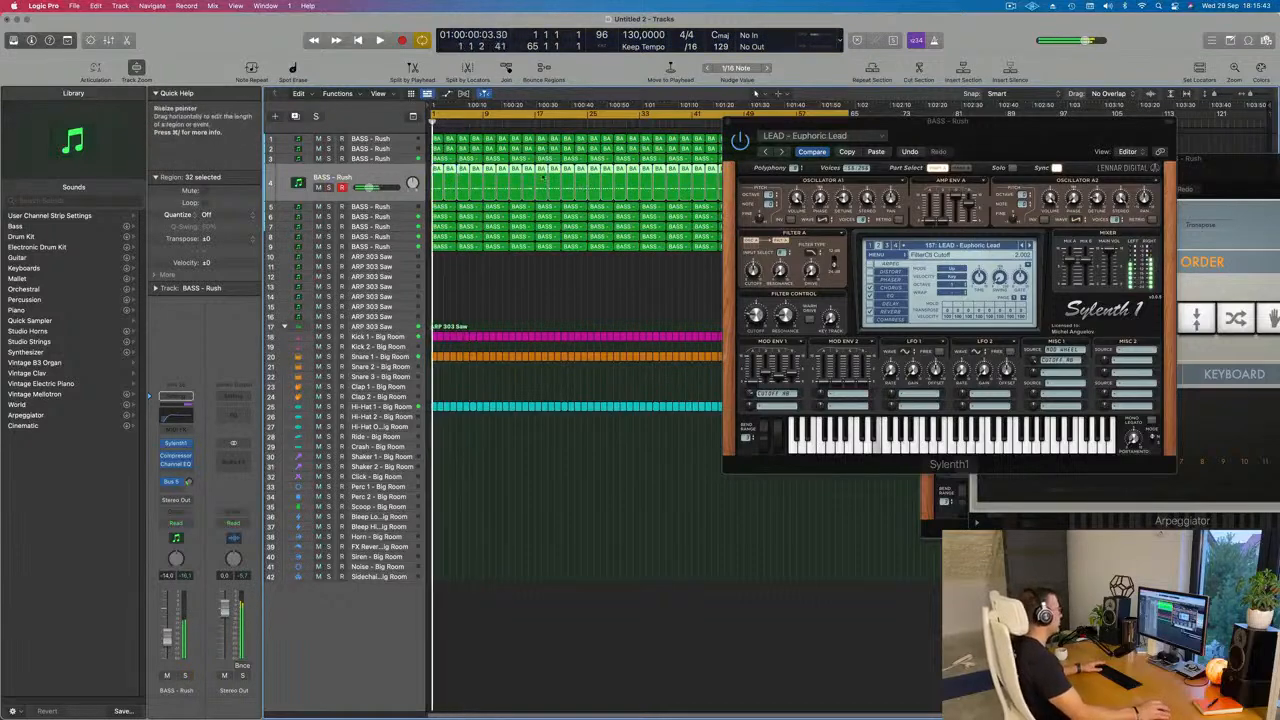
key(Return)
drag(1030, 138, 777, 233)
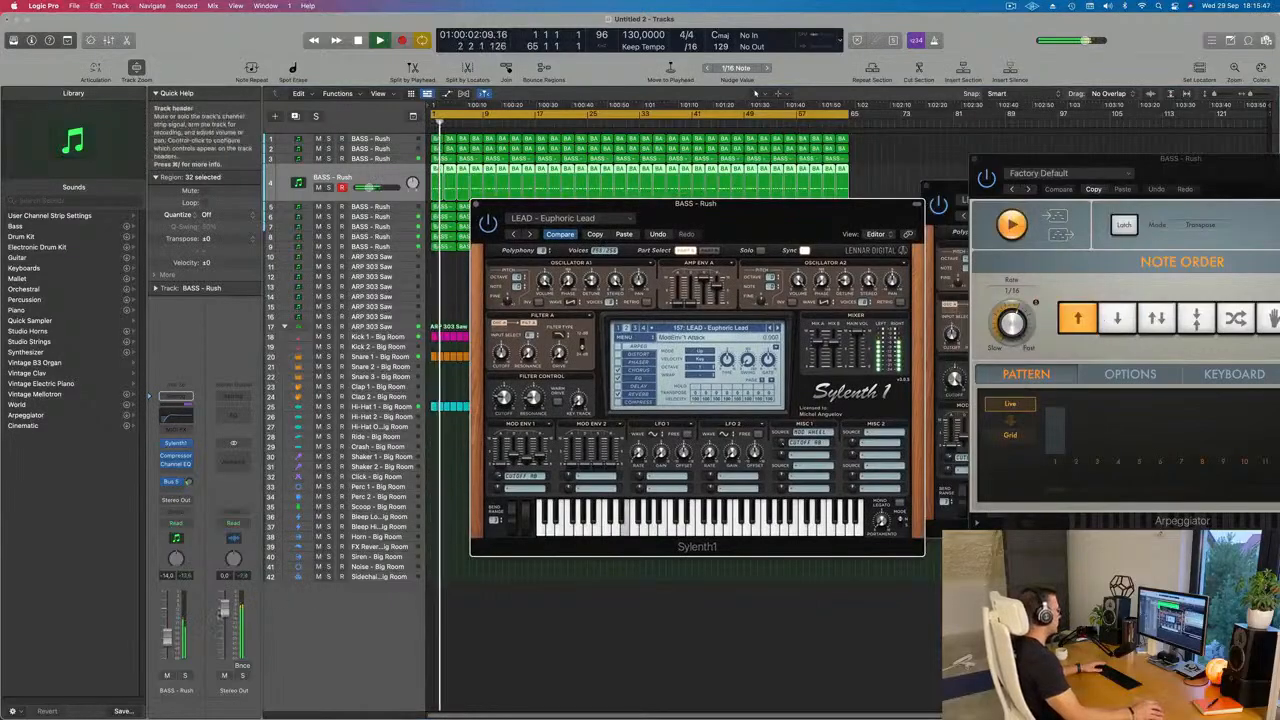
click(185, 676)
click(185, 676)
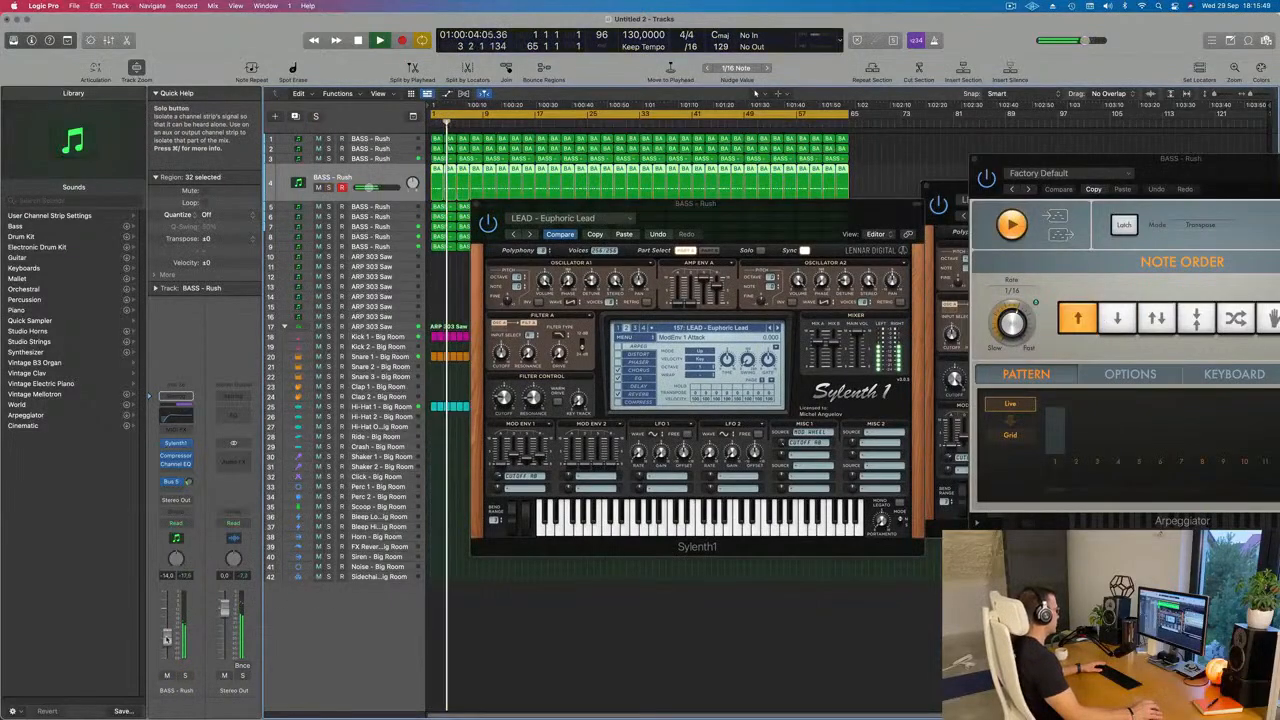
Step: Load the preset PLUCK - 4AM in track 4's Sylenth1 and restart playback to hear it
click(176, 444)
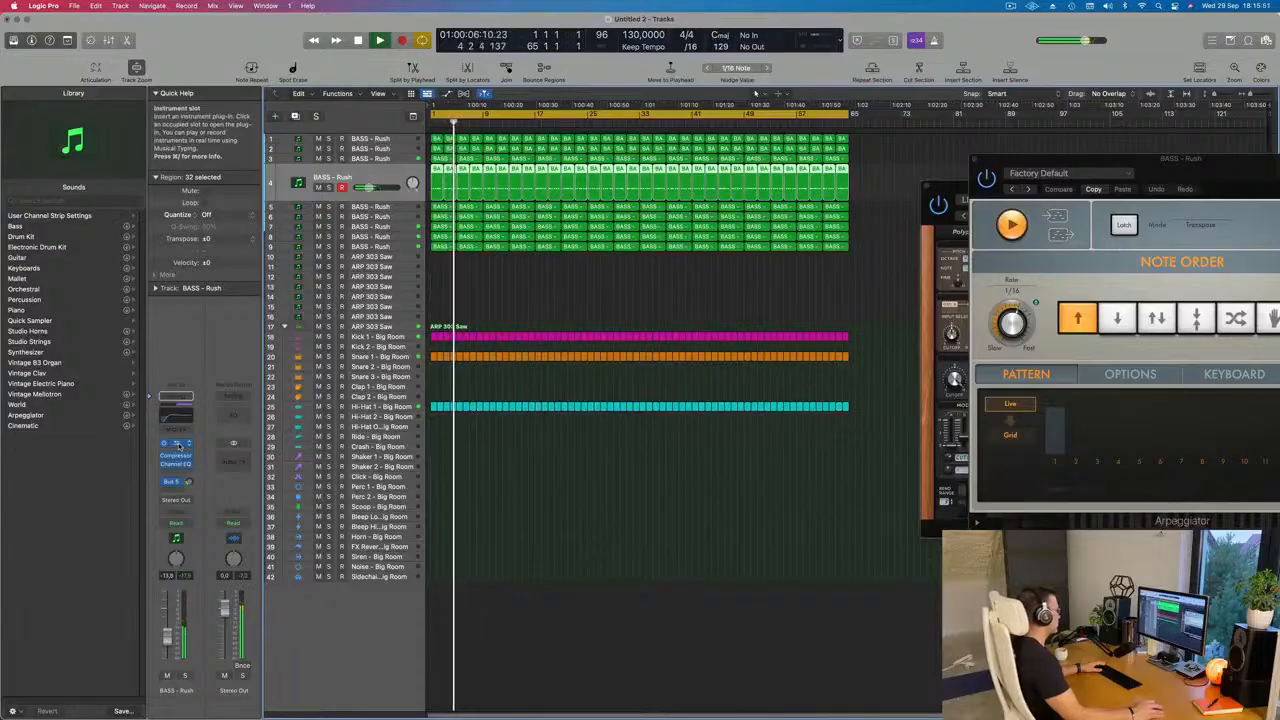
click(176, 444)
drag(788, 212, 823, 180)
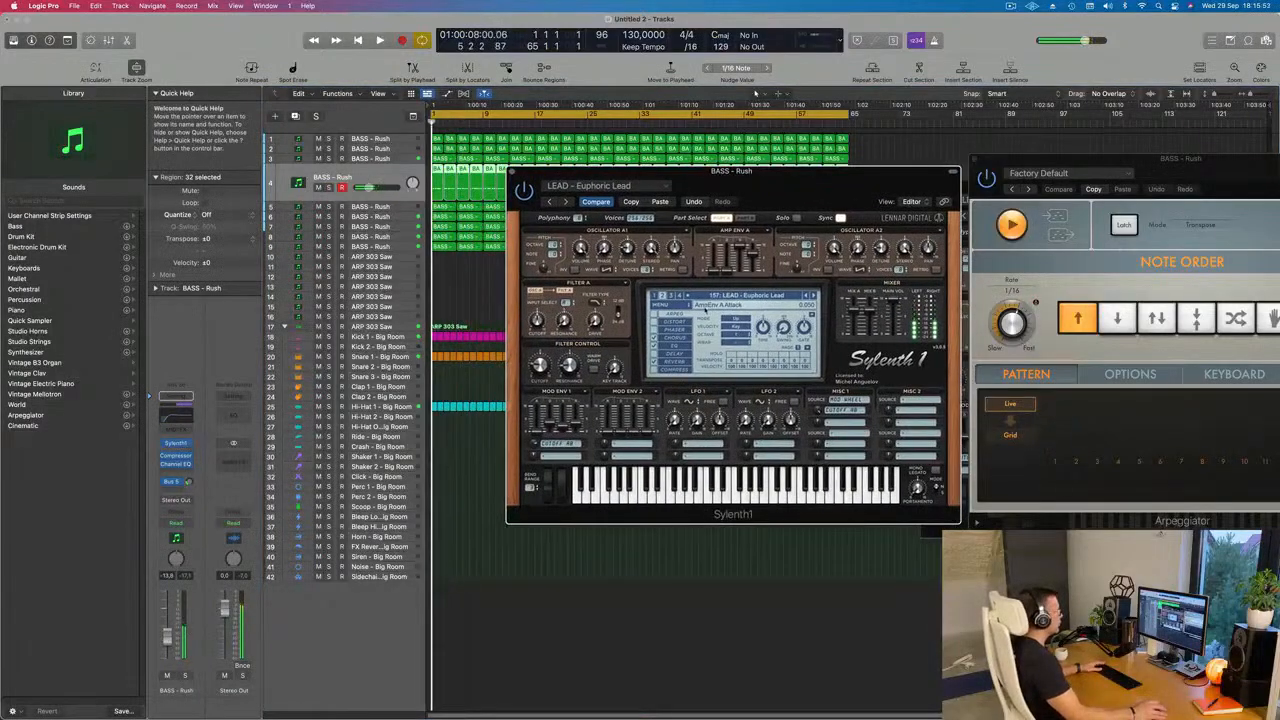
click(727, 296)
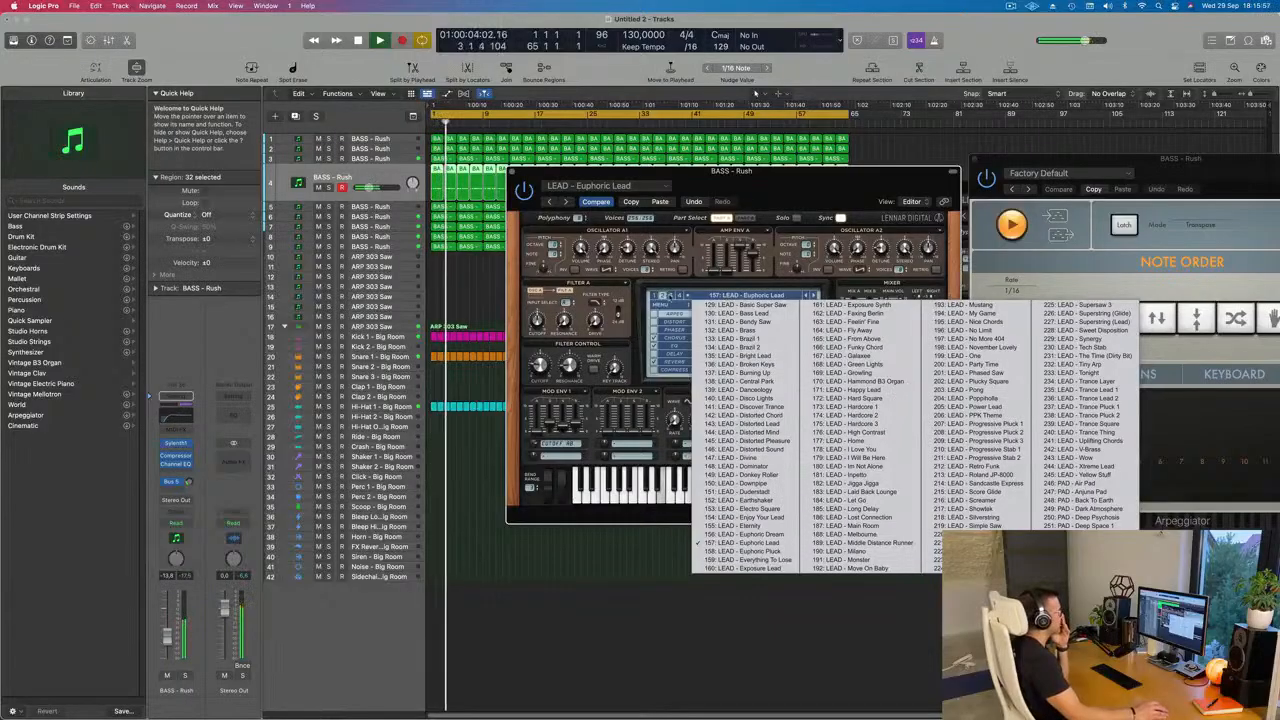
click(671, 296)
click(706, 297)
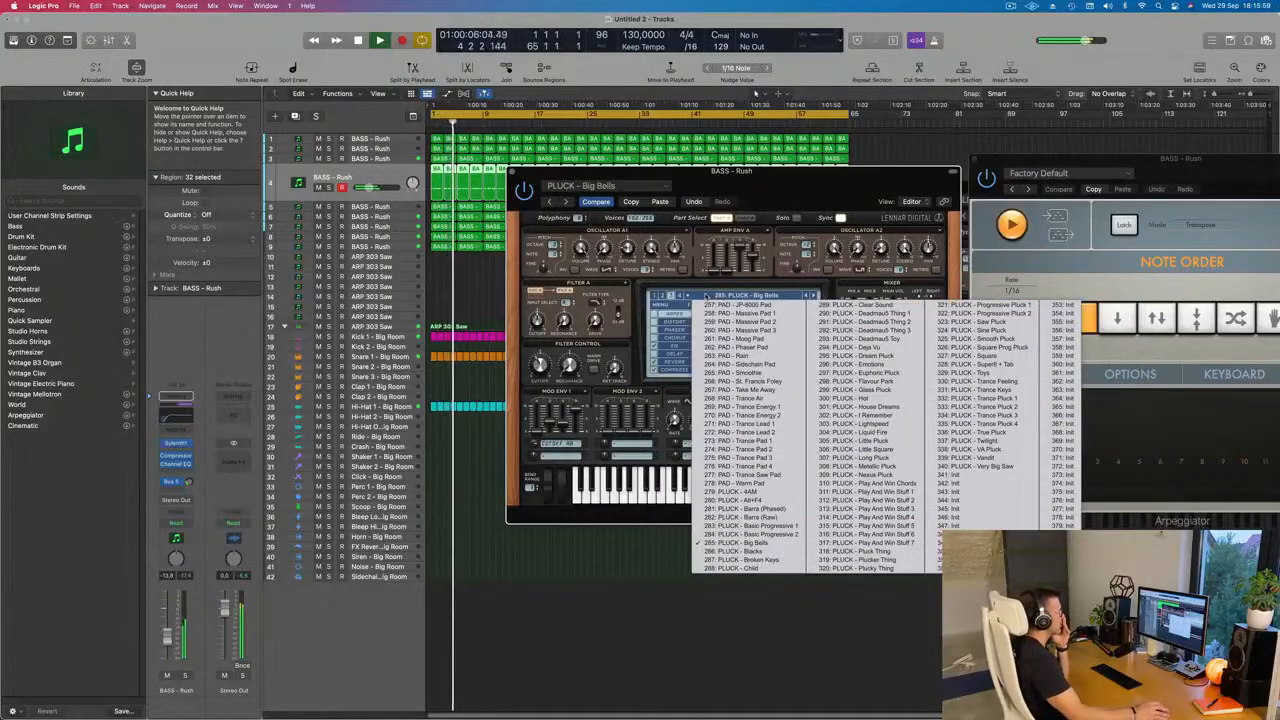
click(745, 491)
drag(815, 200, 856, 285)
key(space)
key(space)
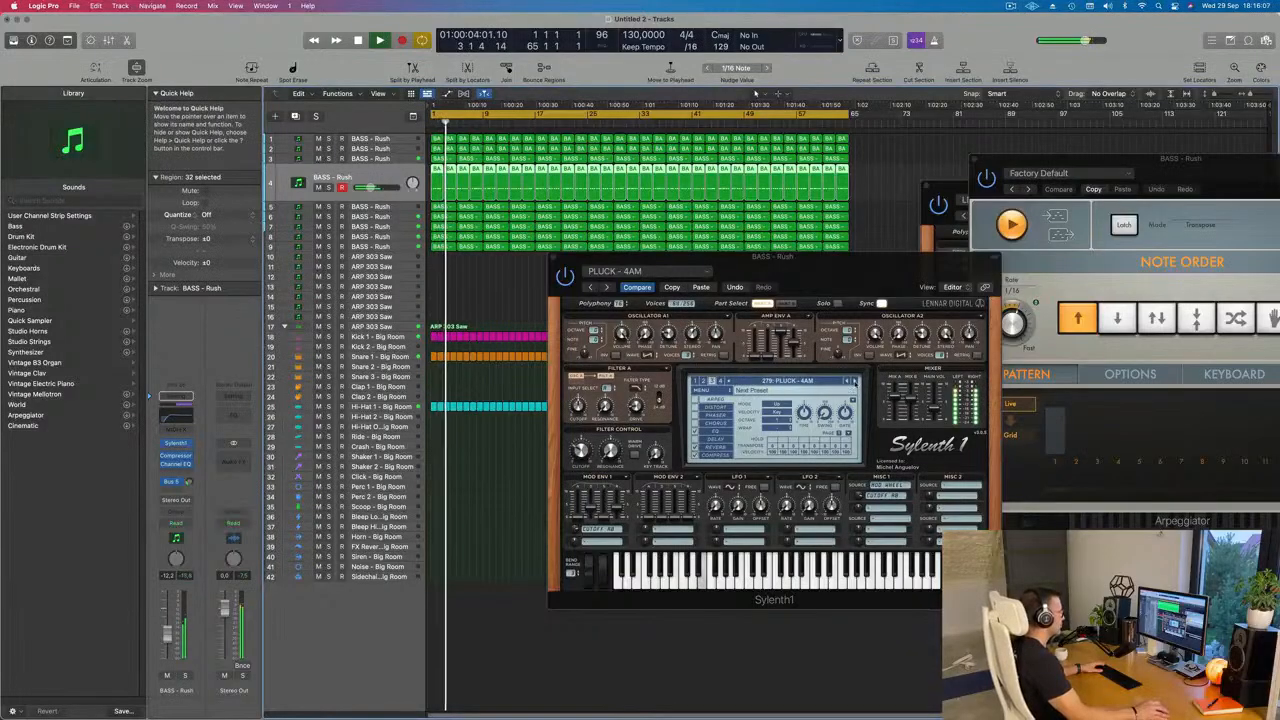
Step: Audition the following pluck presets in track 4's Sylenth1 one by one, up to PLUCK - Child
click(853, 381)
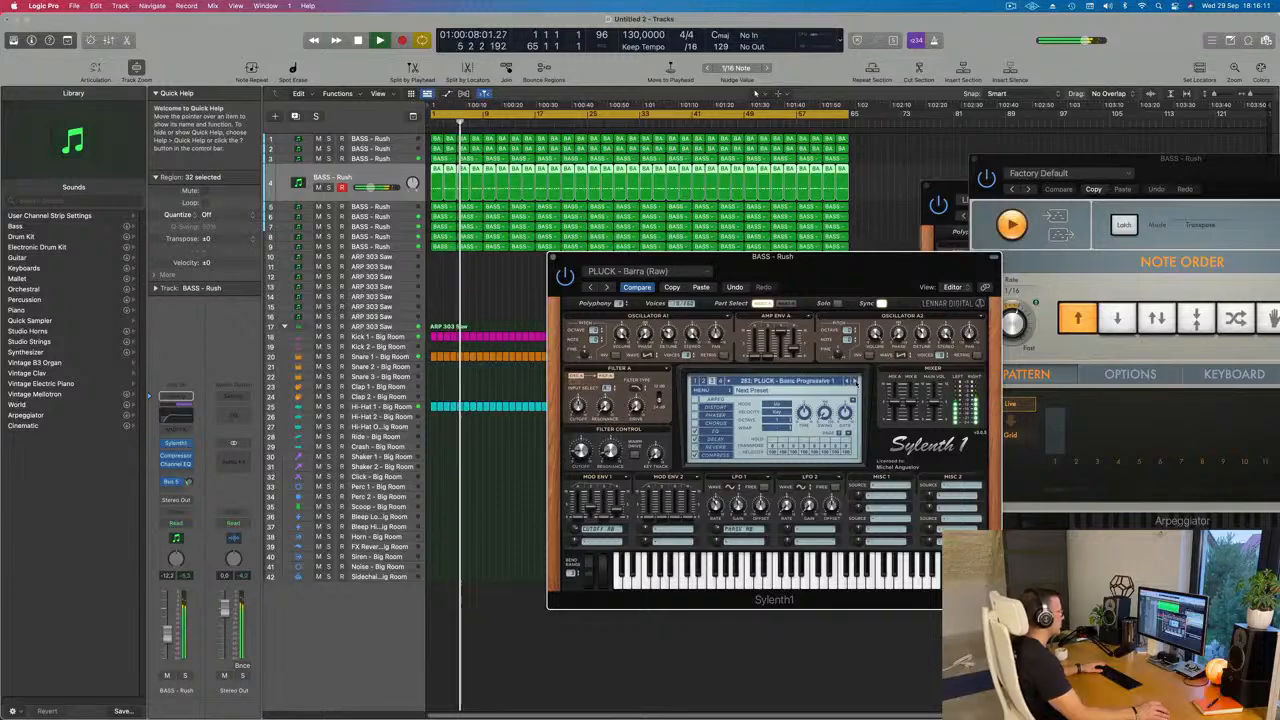
click(853, 381)
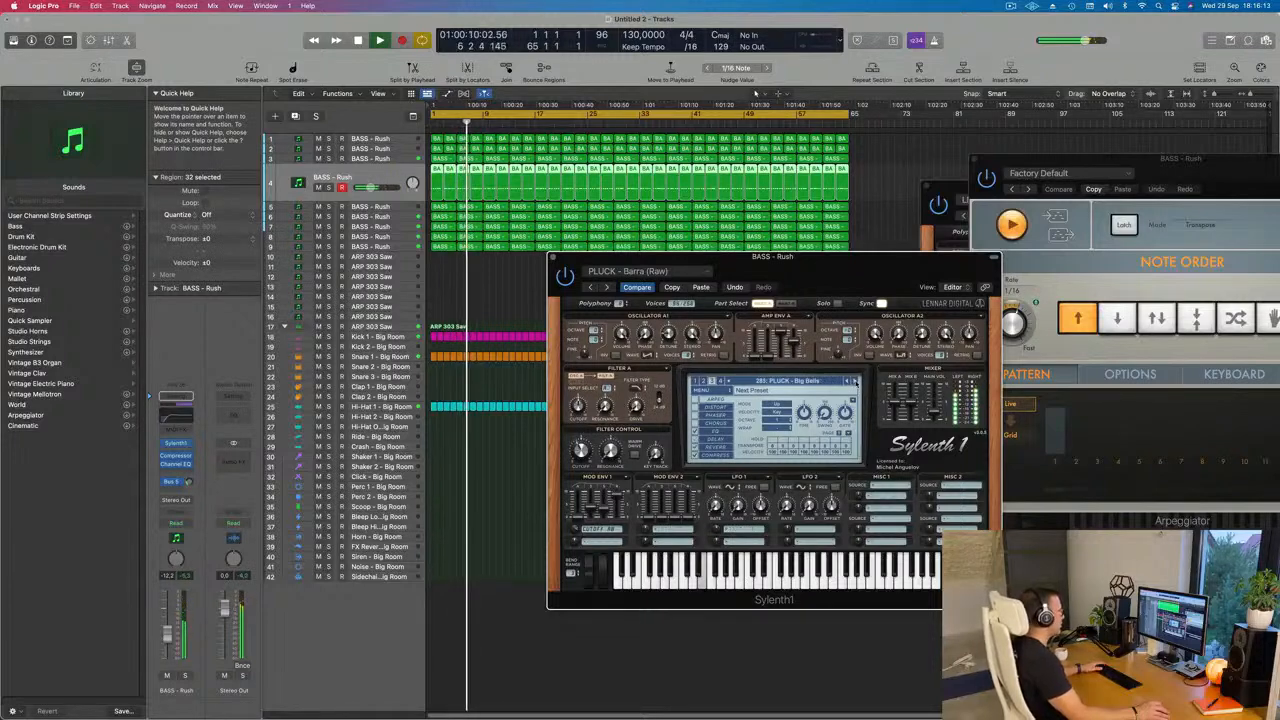
click(853, 381)
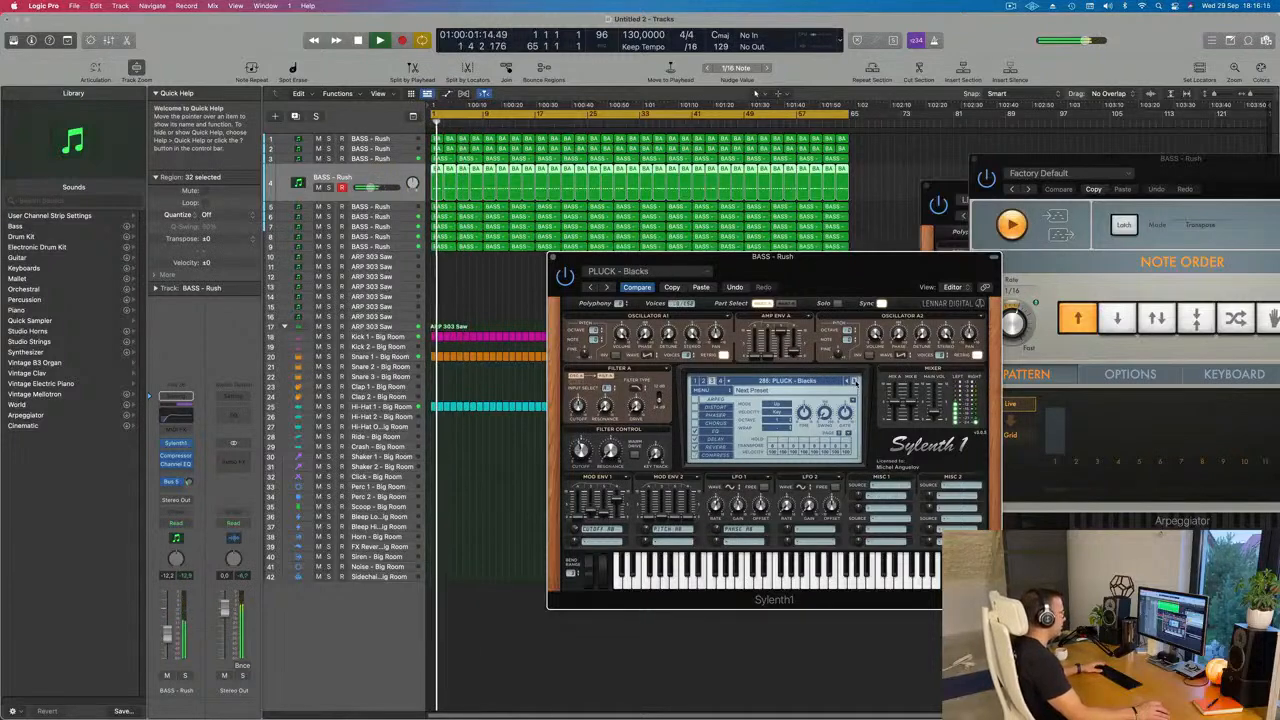
click(853, 381)
click(853, 381)
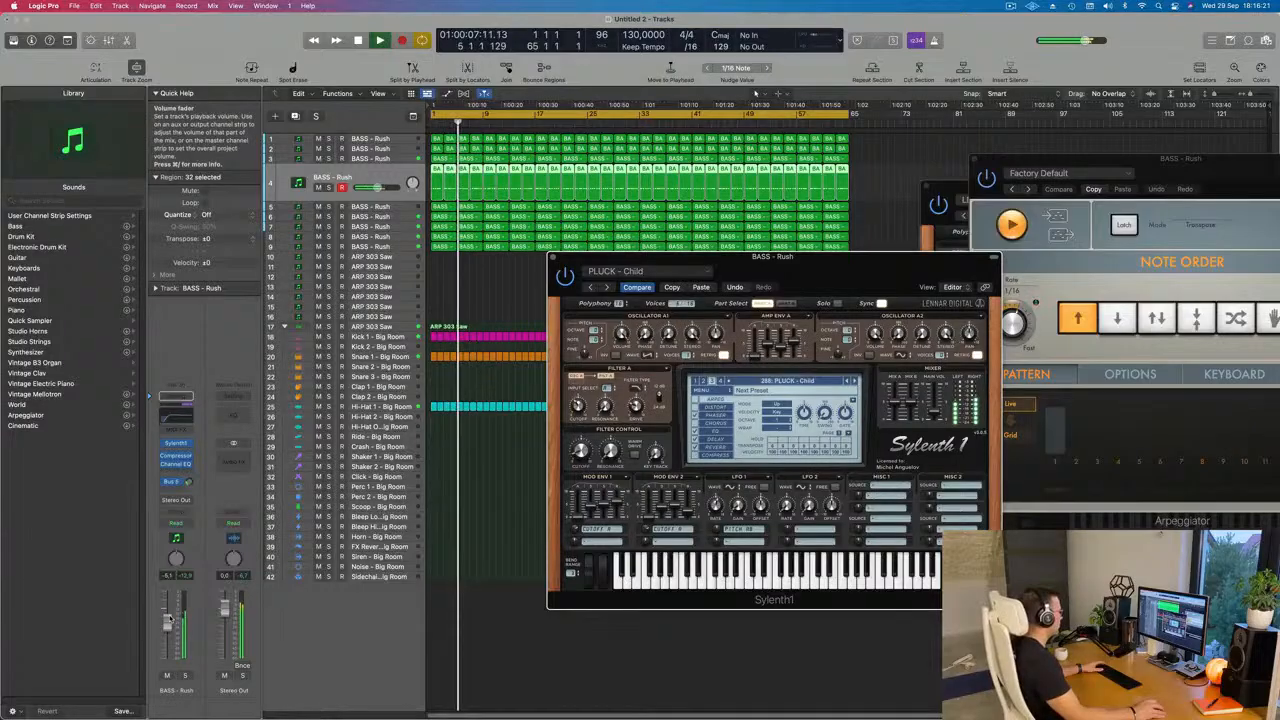
Step: Raise track 4's volume to about -6 dB and its Bus 5 send to about -11 dB
drag(169, 621, 169, 617)
drag(188, 482, 188, 476)
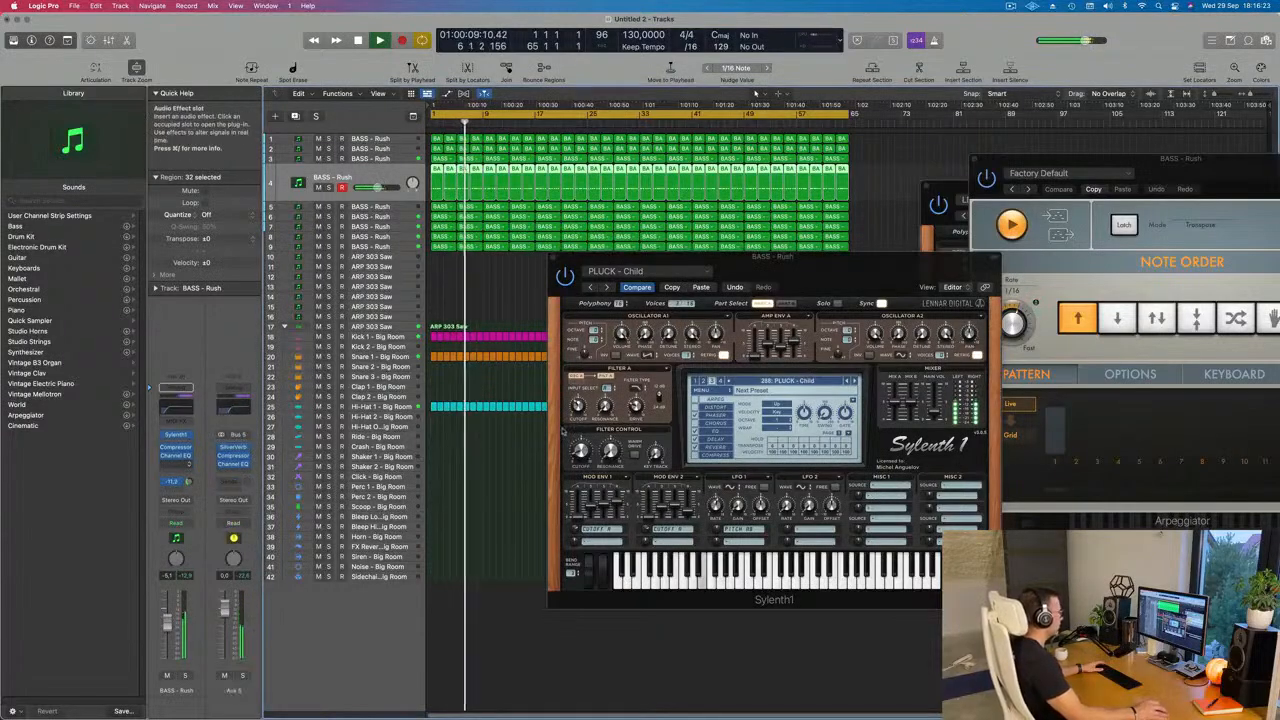
Step: Audition the pluck presets after PLUCK - Child in track 4's Sylenth1 one by one, up to PLUCK - Lightspeed
click(854, 382)
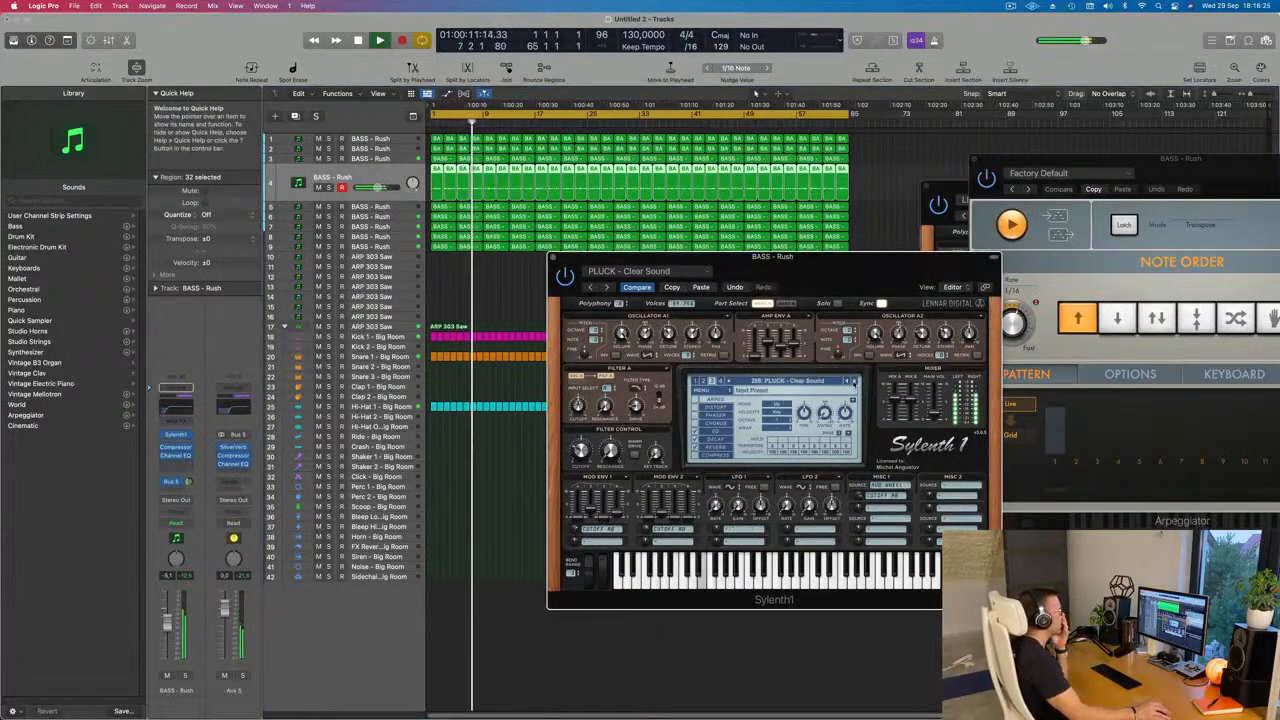
click(854, 382)
click(854, 382)
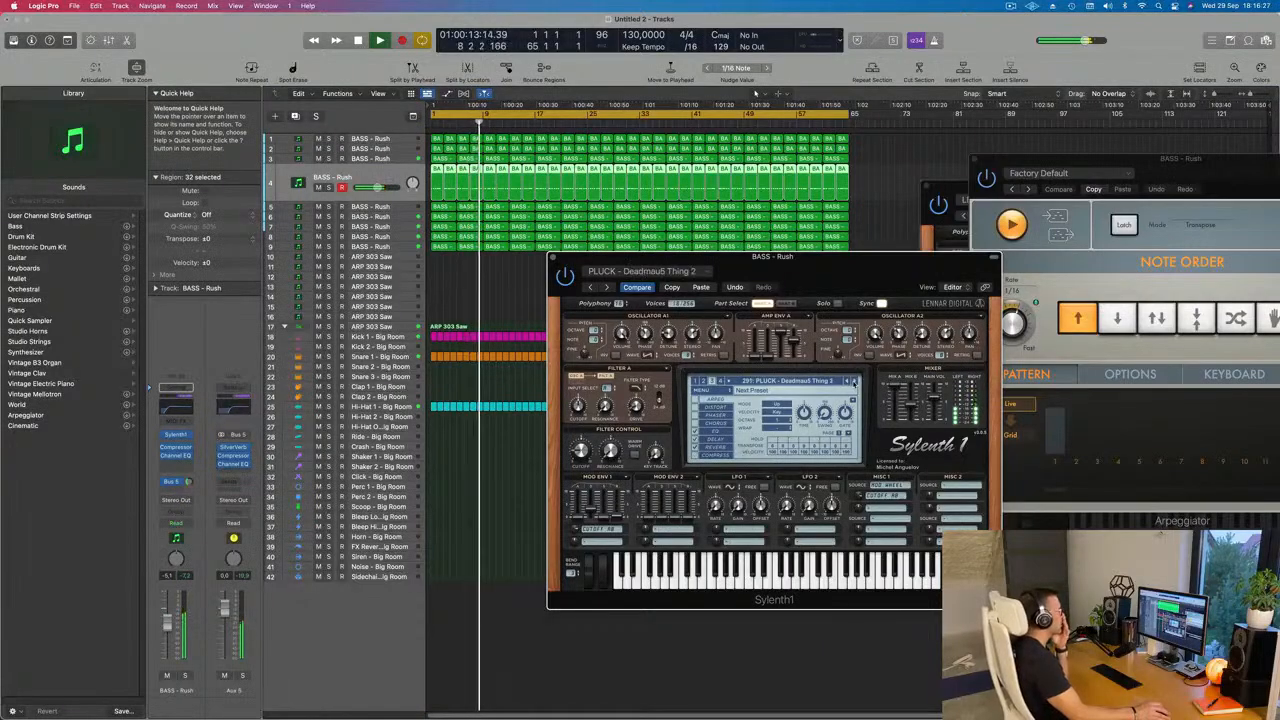
click(854, 382)
click(854, 382)
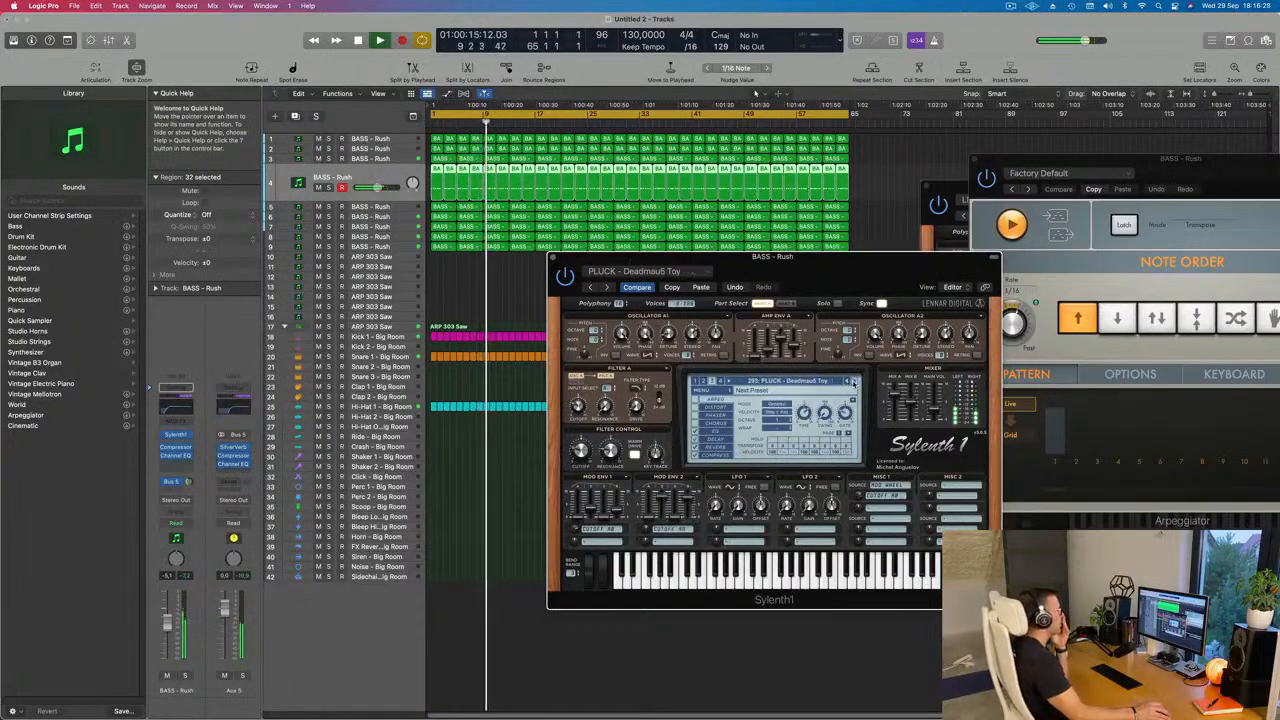
click(854, 382)
click(854, 382)
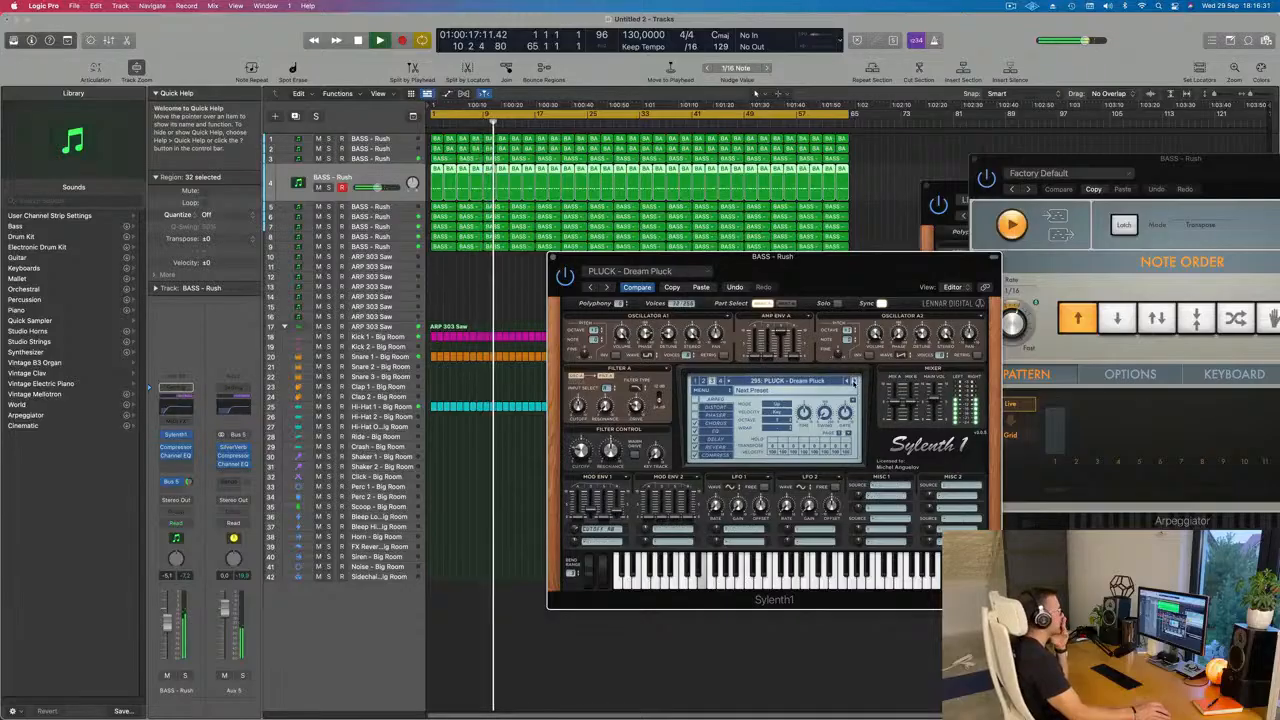
click(854, 382)
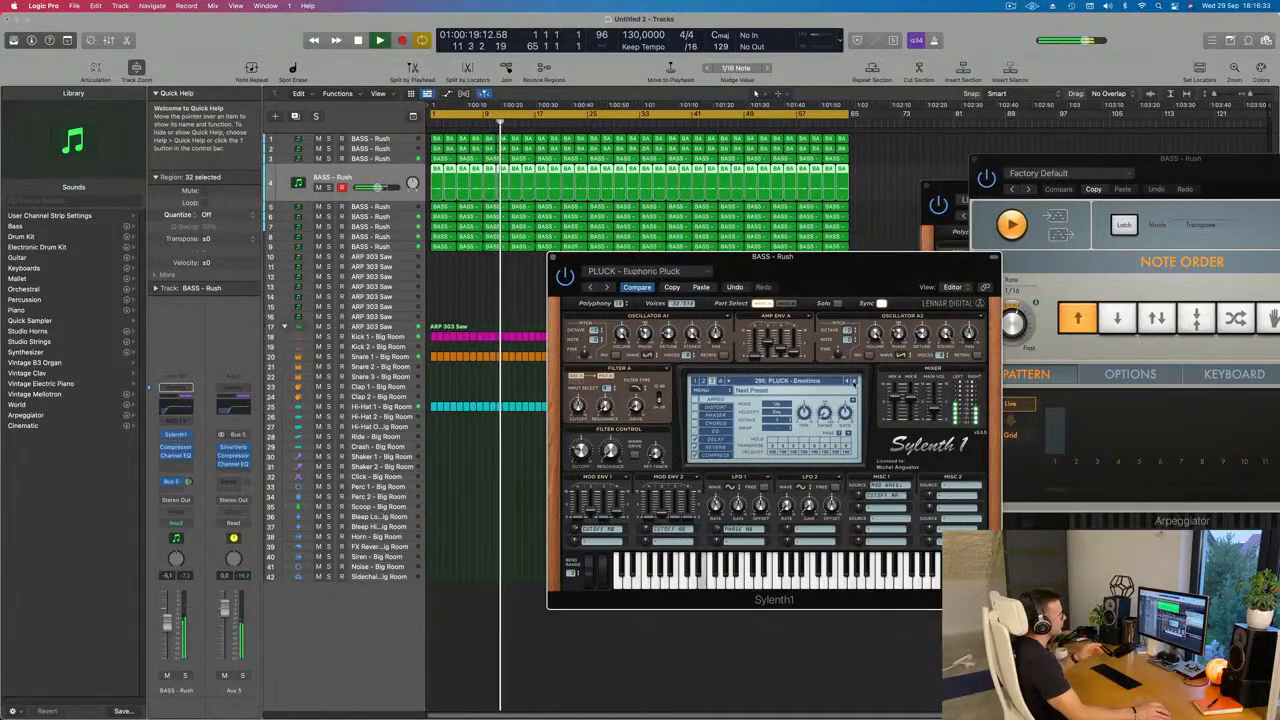
click(854, 382)
click(854, 382)
click(854, 382)
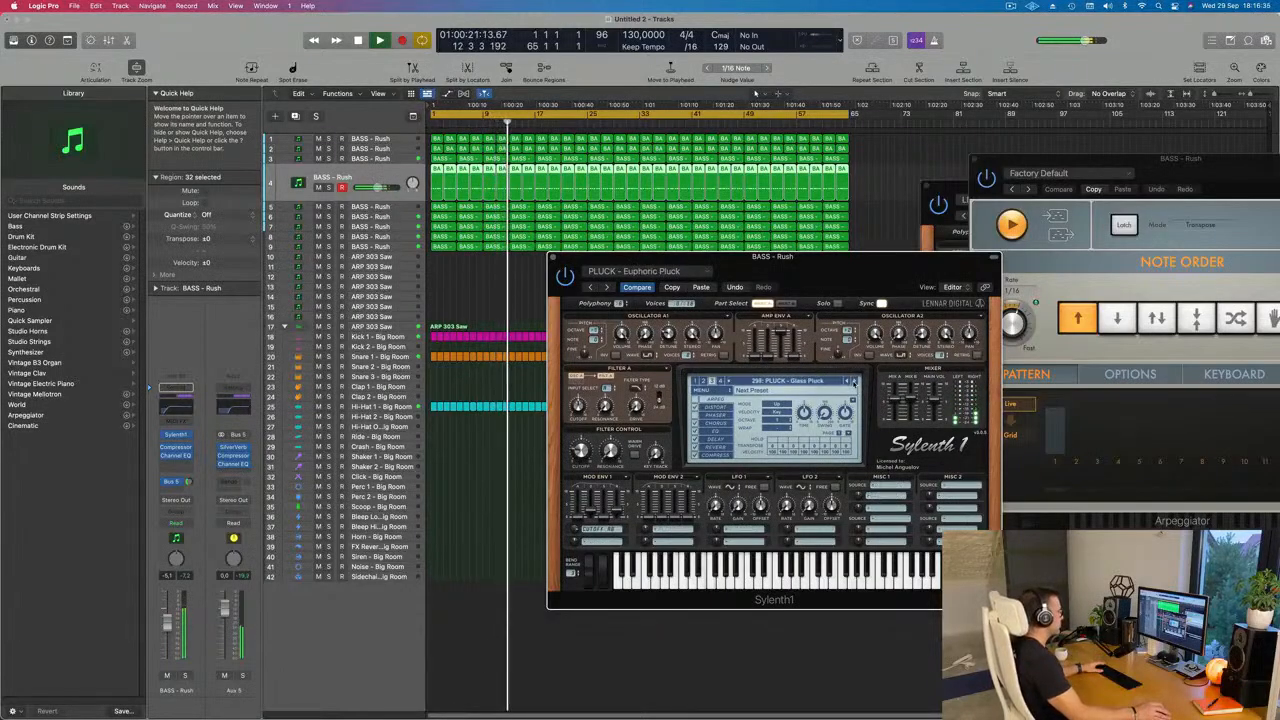
click(854, 382)
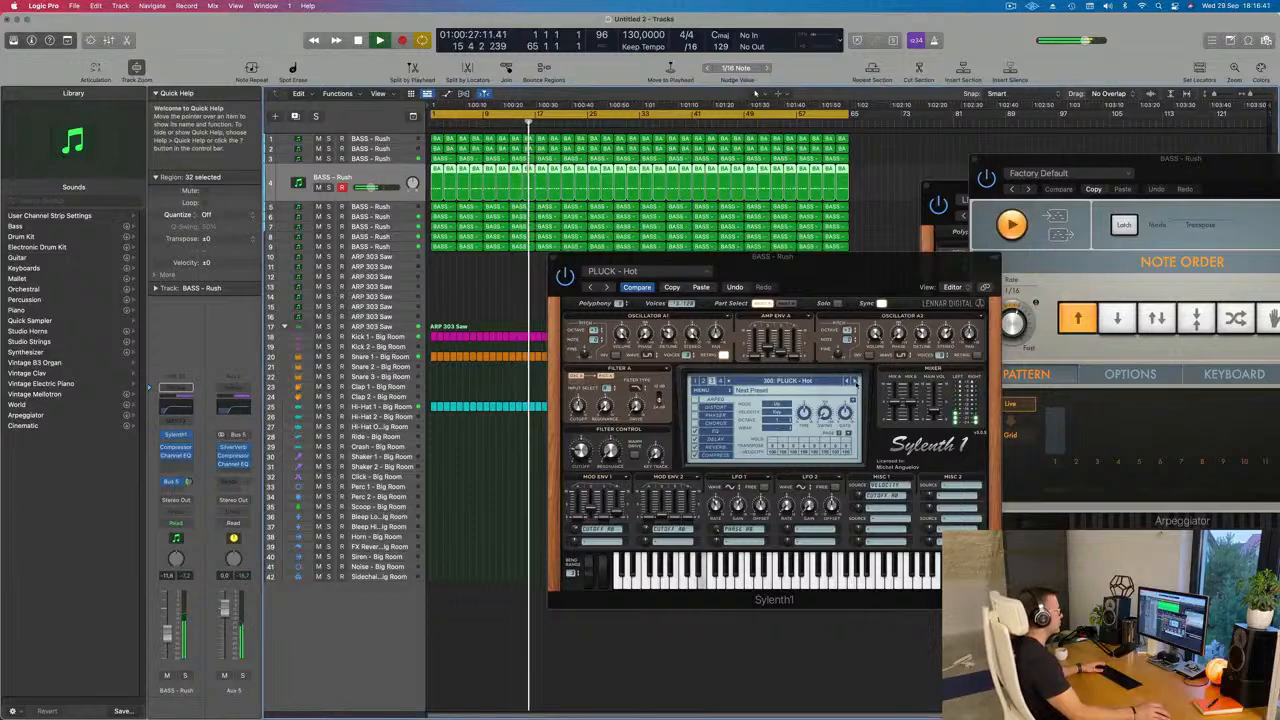
click(854, 382)
click(854, 382)
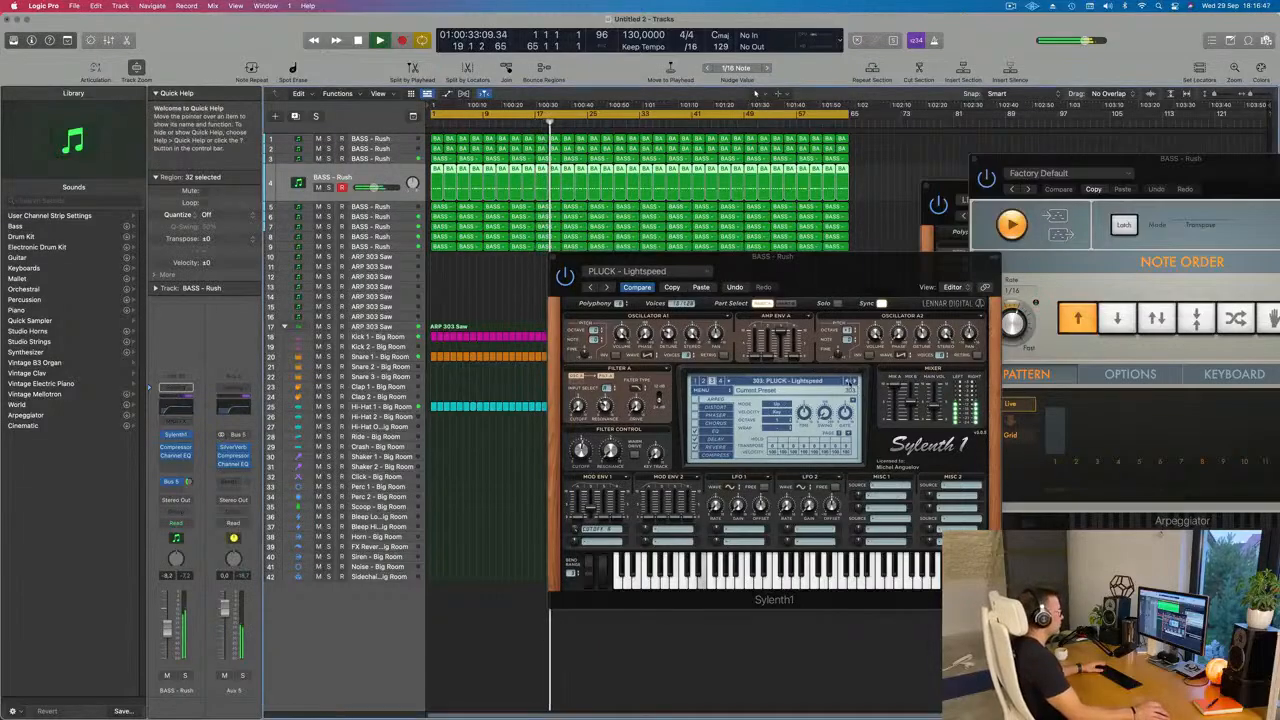
Step: Load the preset PLUCK - Little Pluck in track 4's Sylenth1 and lower the track's volume to about -12 dB, checking it in solo
click(854, 382)
click(854, 382)
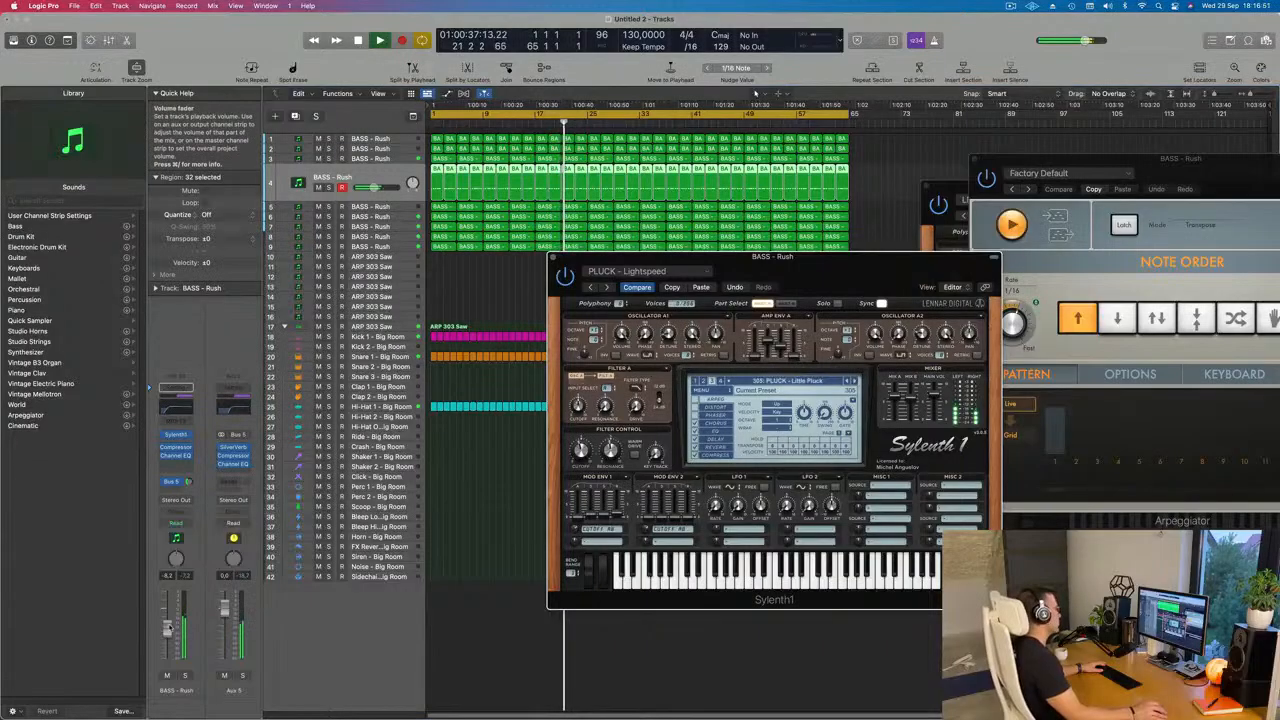
drag(167, 632, 168, 638)
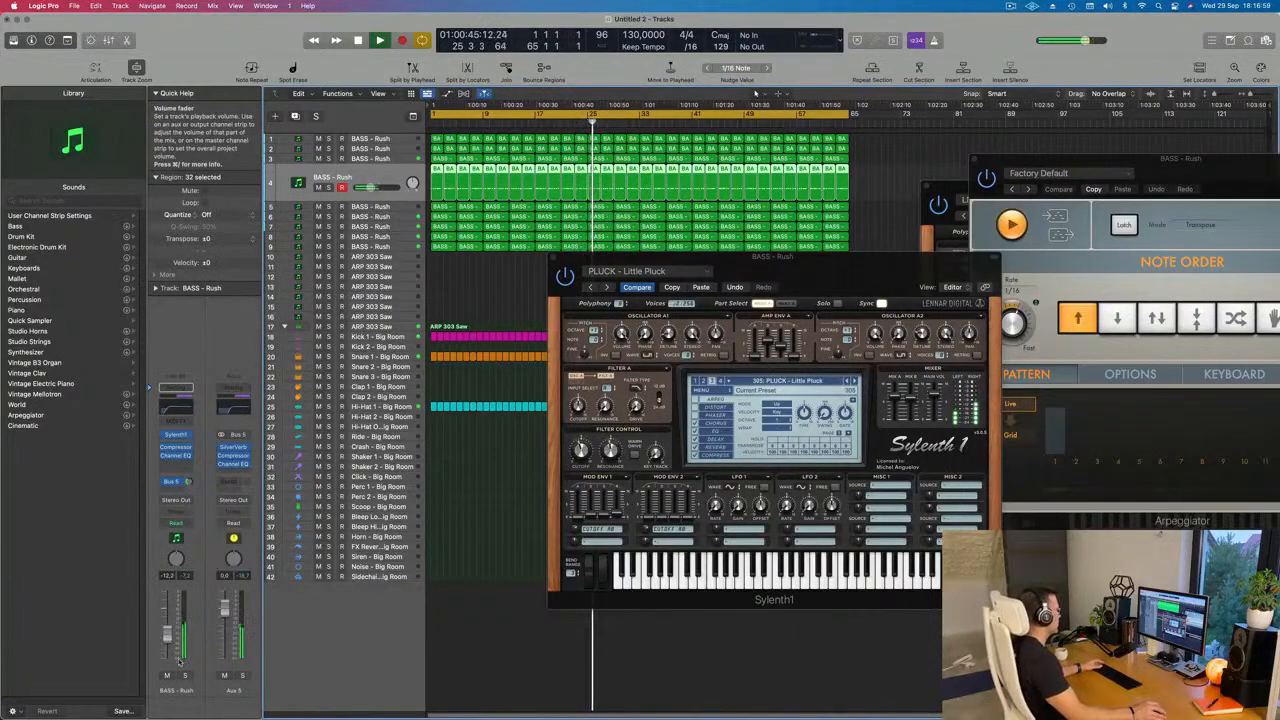
click(185, 676)
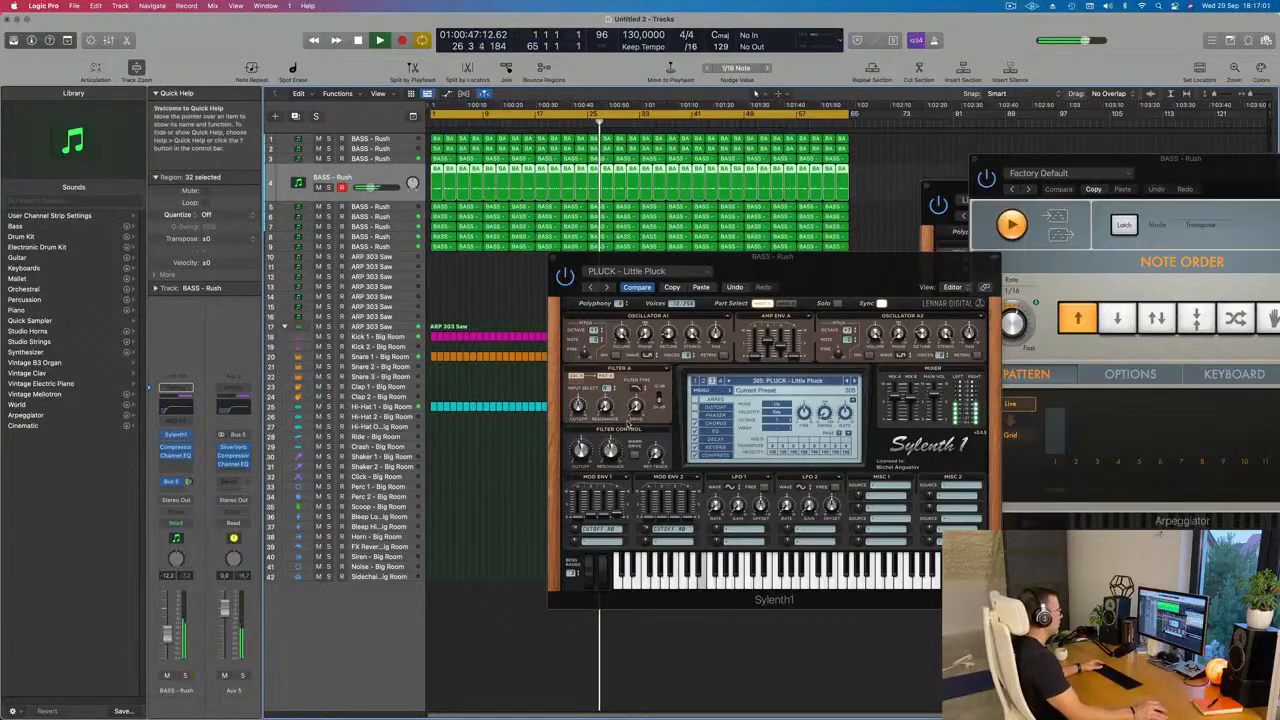
click(185, 676)
Step: Audition the next presets in track 4's Sylenth1 up to PLUCK - Long Pluck and raise the track's volume to about -9 dB
click(799, 368)
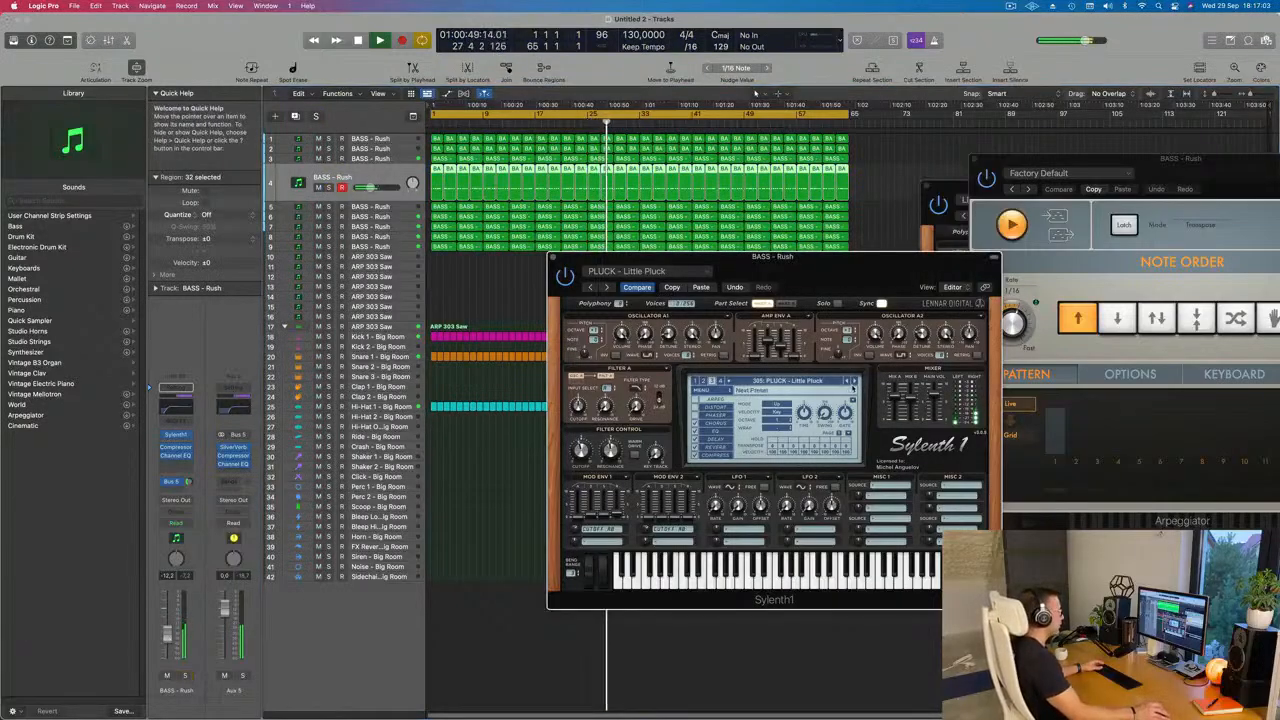
click(854, 382)
click(854, 382)
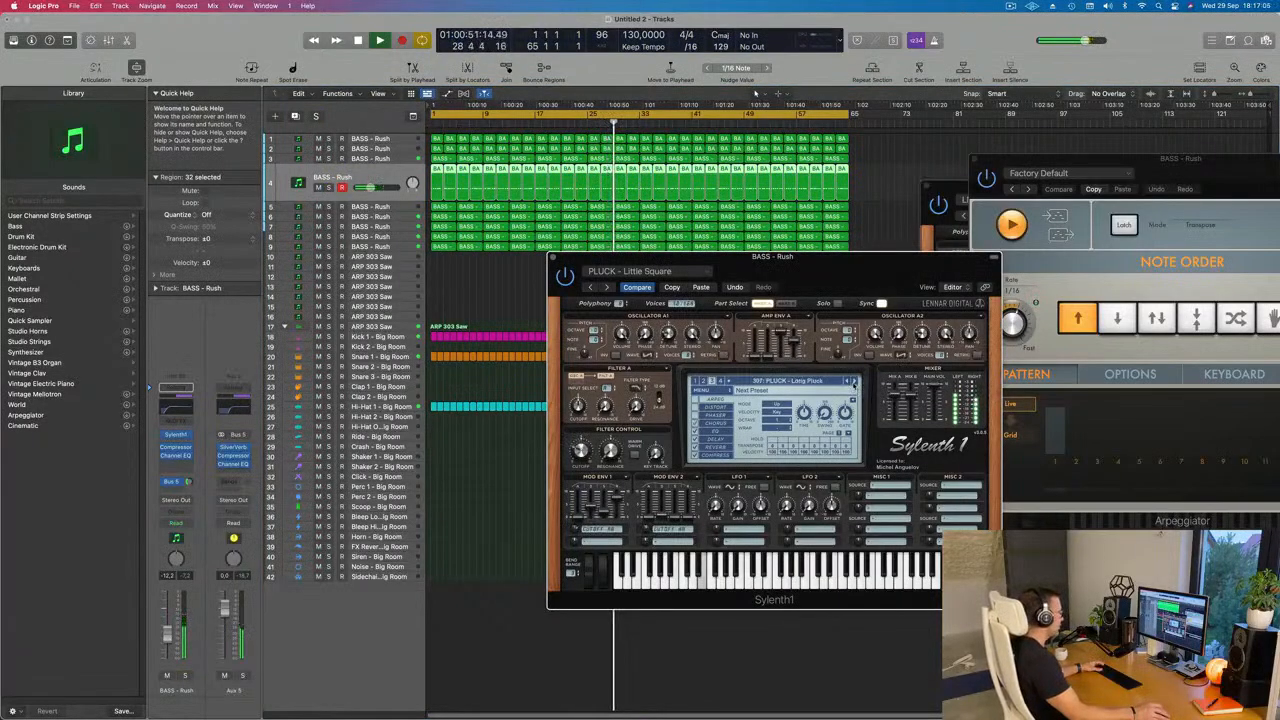
drag(167, 635, 168, 631)
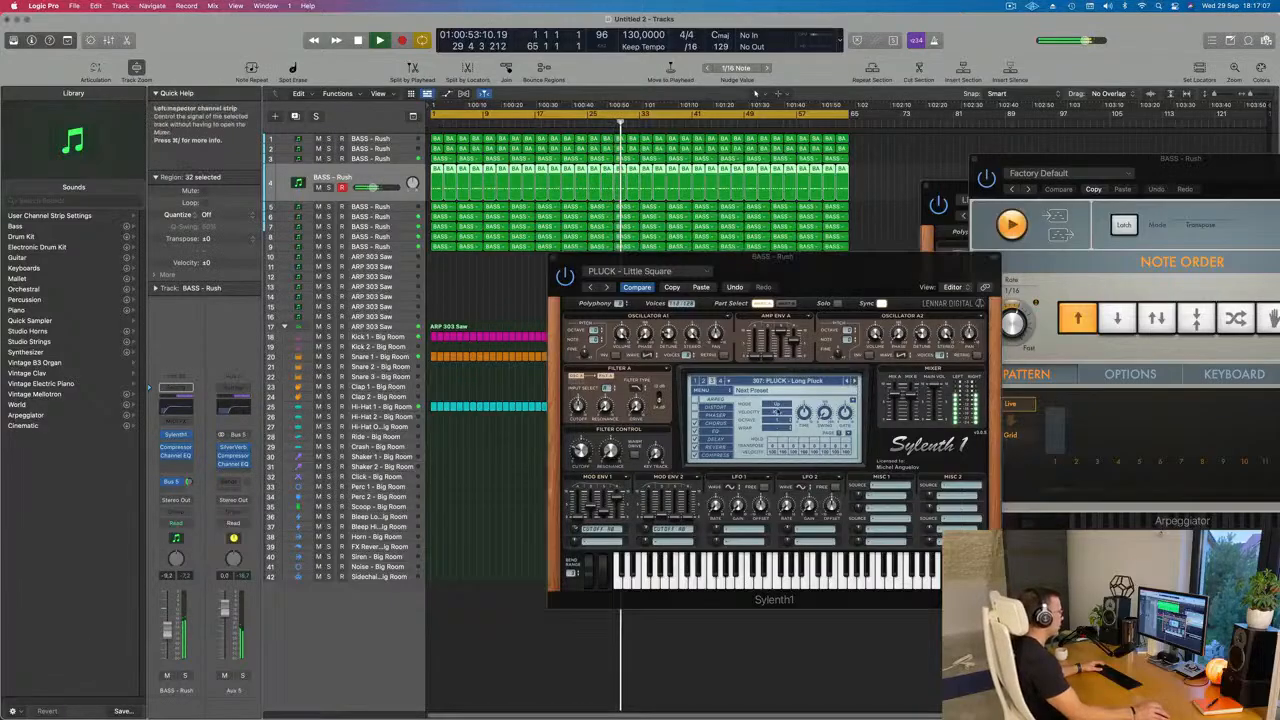
Step: Audition the presets after PLUCK - Long Pluck in track 4's Sylenth1 one by one, up to PLUCK - Plucky Thing
click(852, 383)
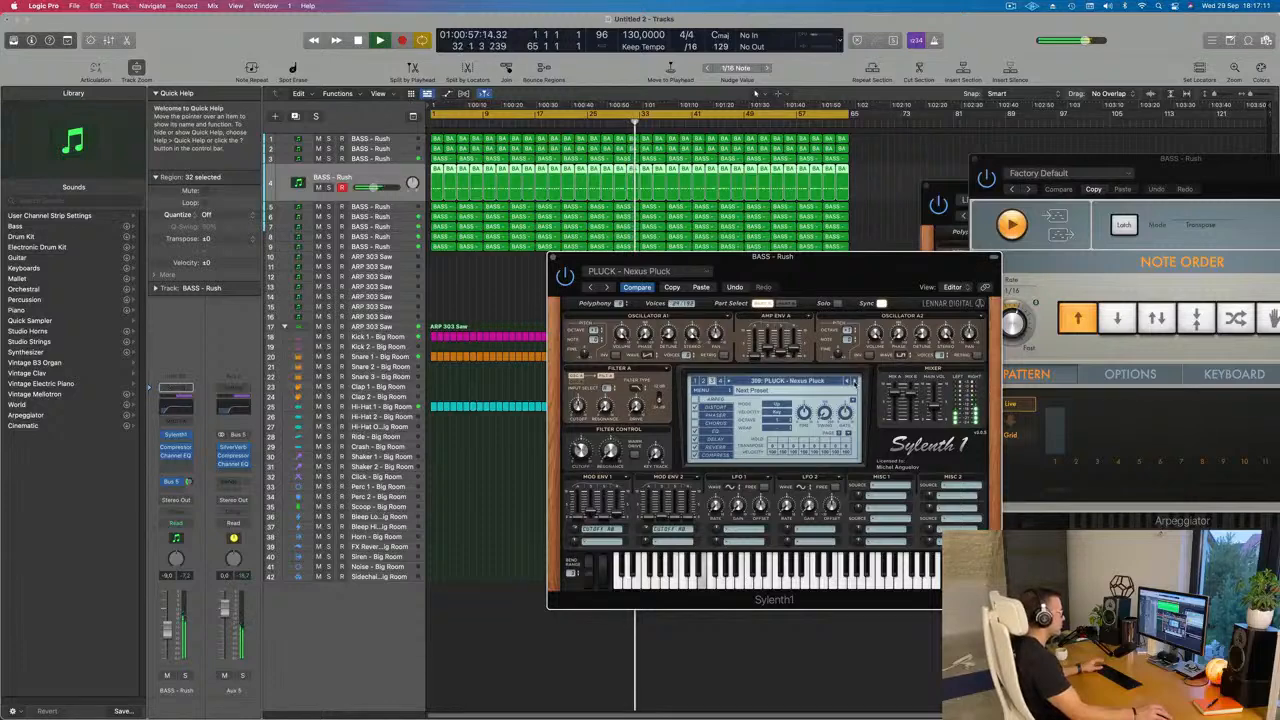
click(853, 382)
click(853, 382)
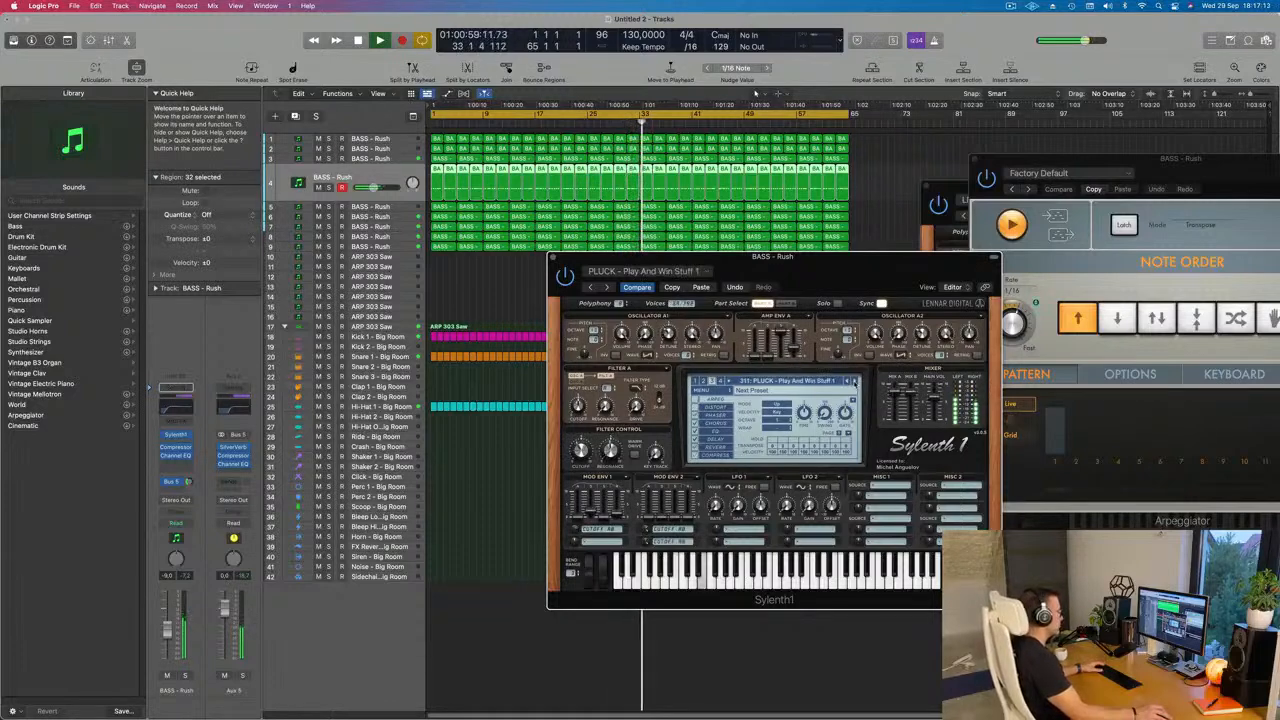
click(853, 382)
click(853, 382)
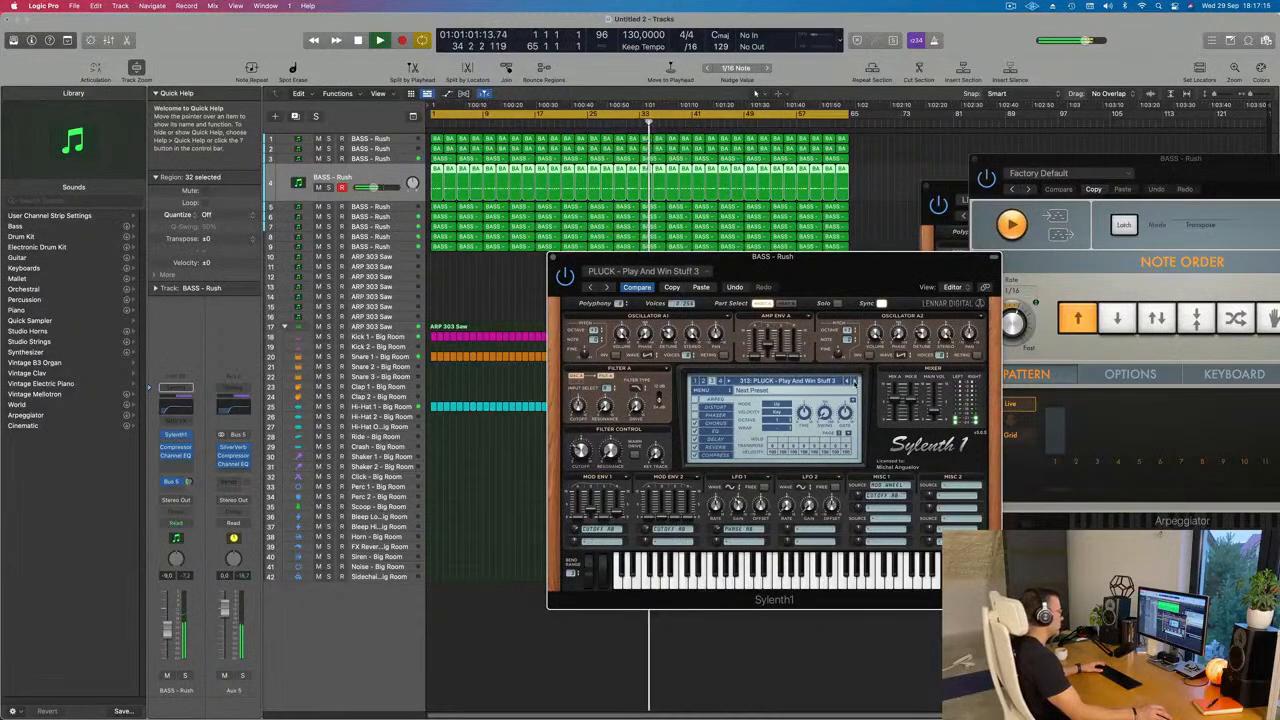
click(853, 382)
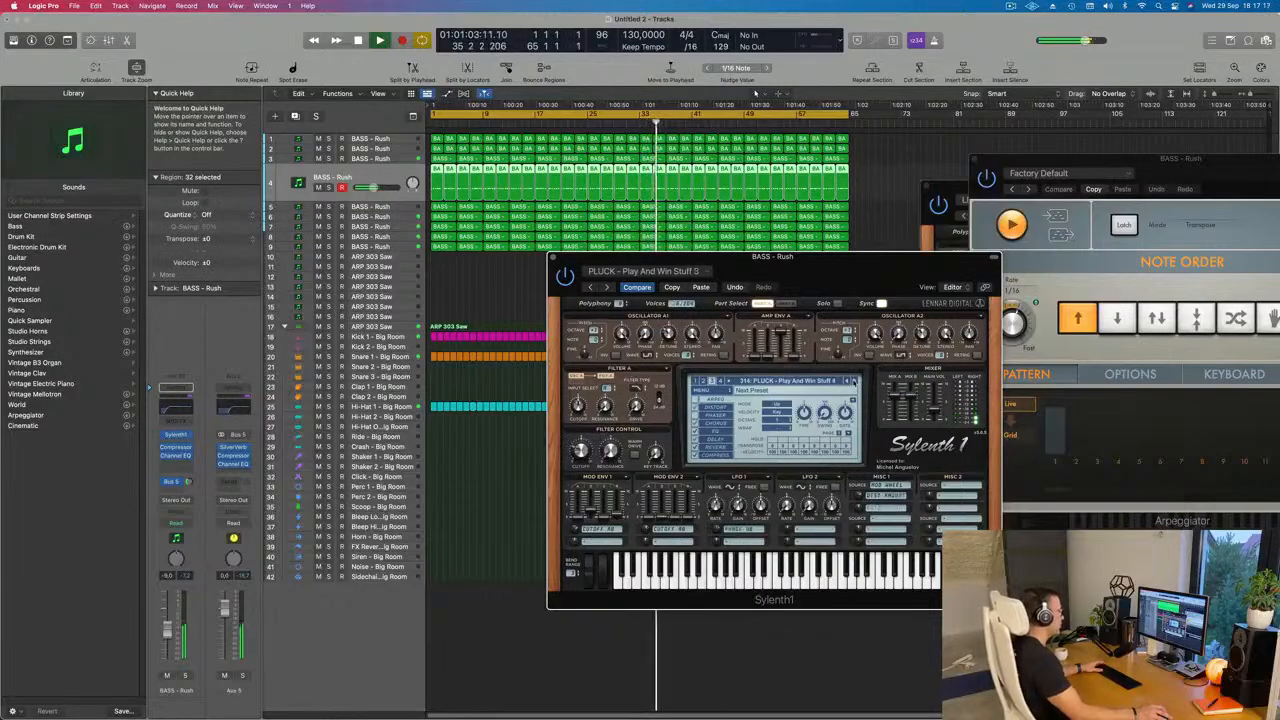
click(853, 382)
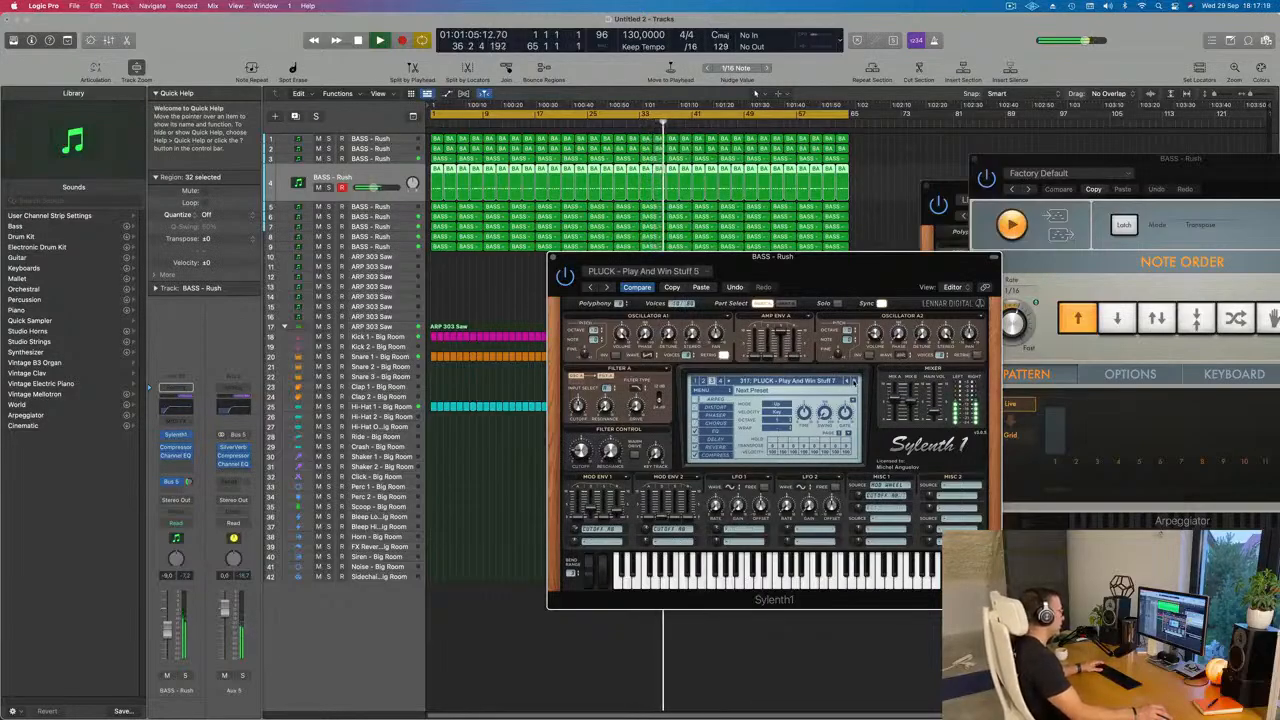
click(853, 382)
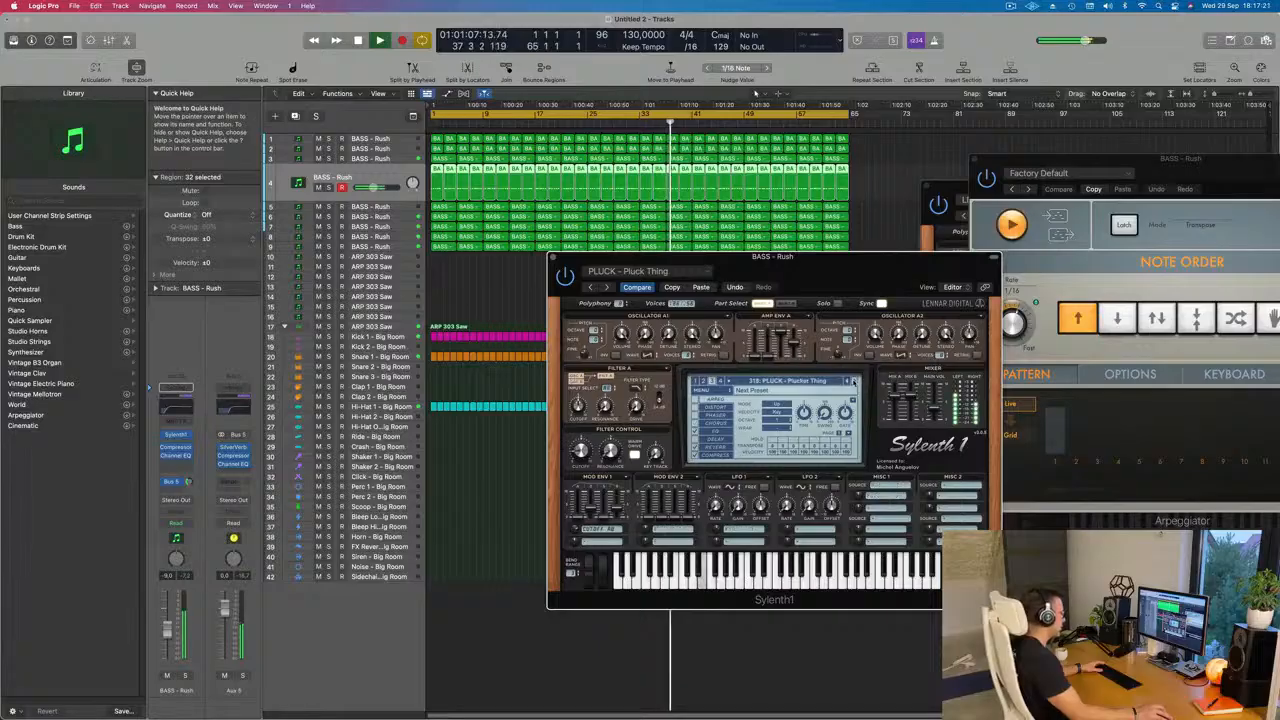
click(853, 382)
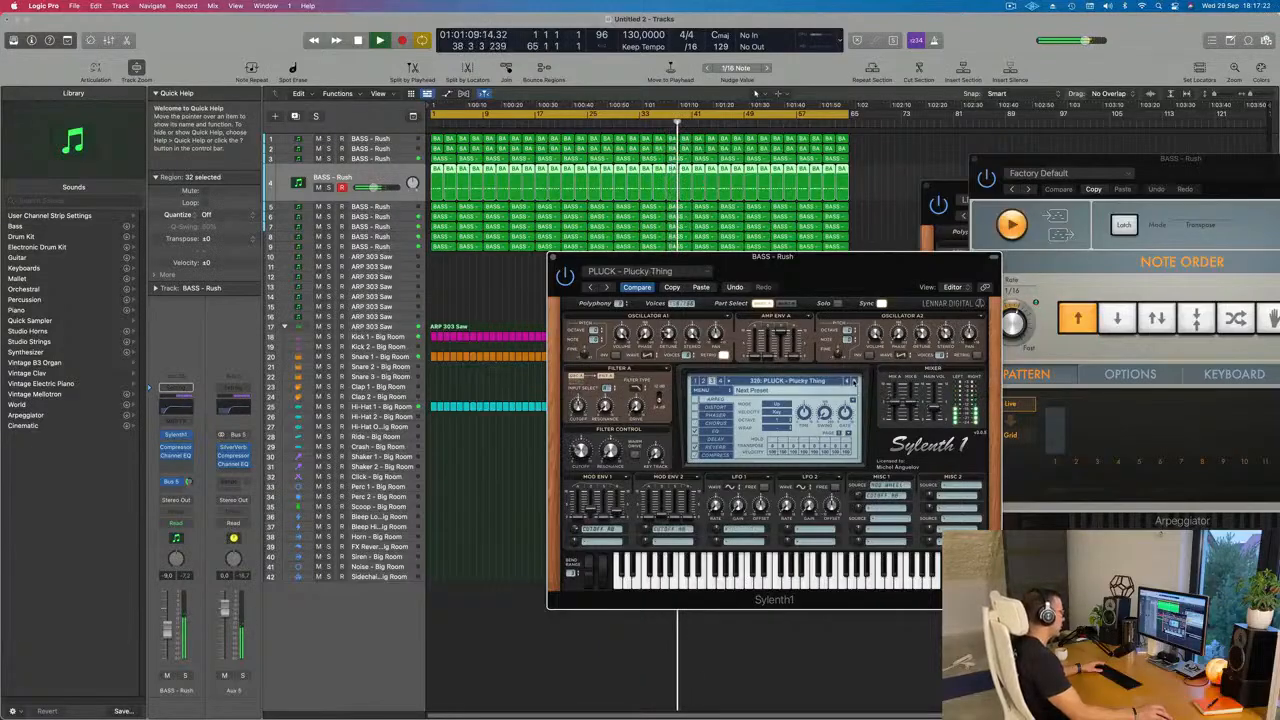
Step: Audition the presets after PLUCK - Plucky Thing in track 4's Sylenth1 one by one, up to PLUCK - Square
click(853, 382)
click(853, 382)
click(853, 382)
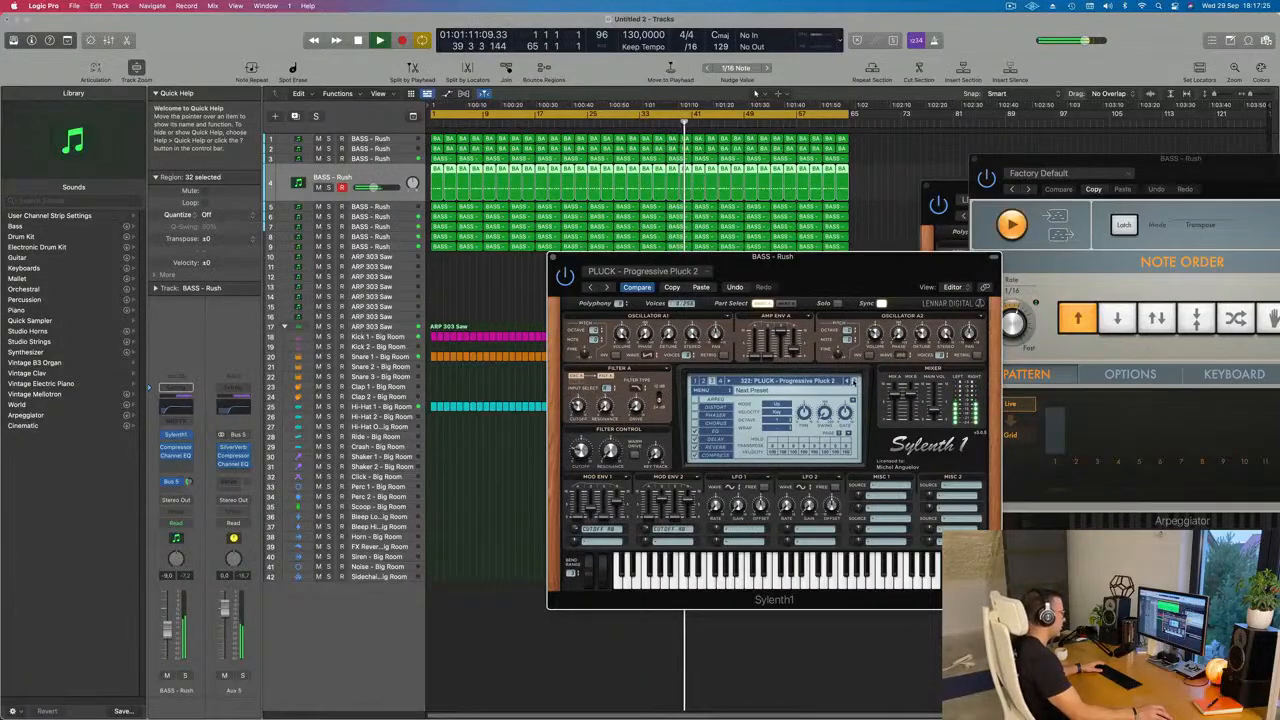
click(853, 382)
click(853, 381)
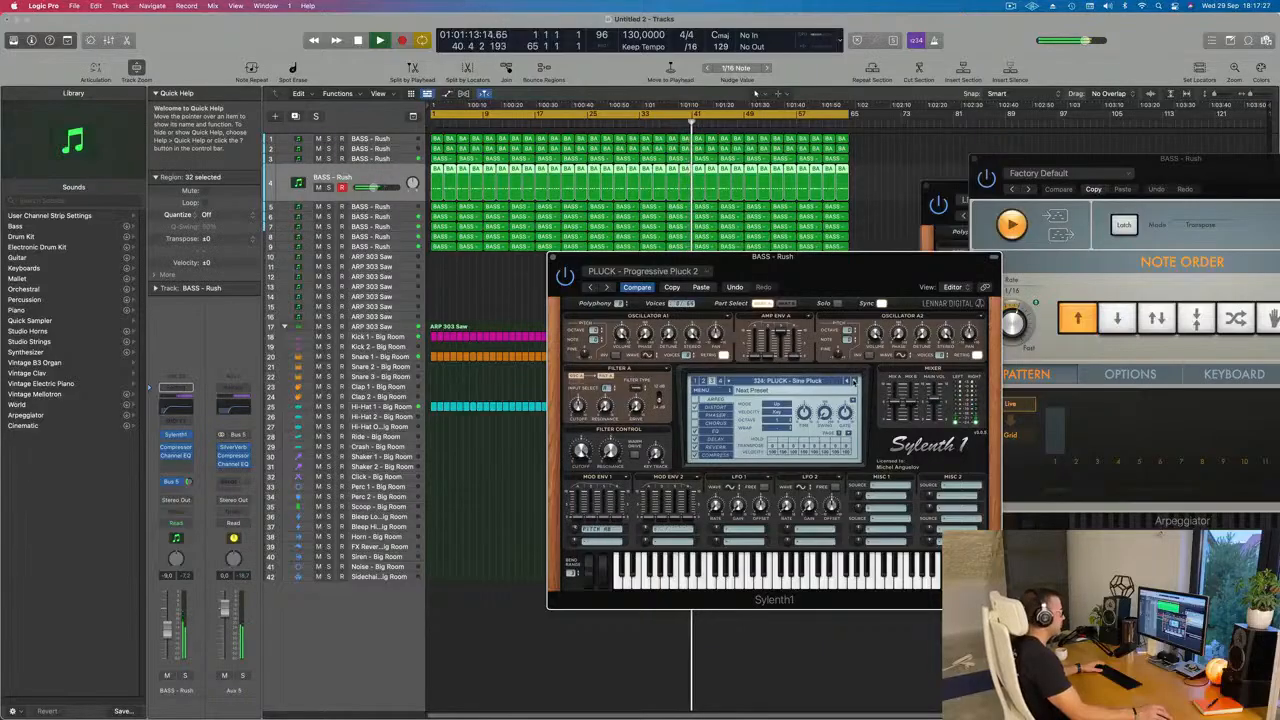
click(853, 381)
click(853, 381)
click(853, 381)
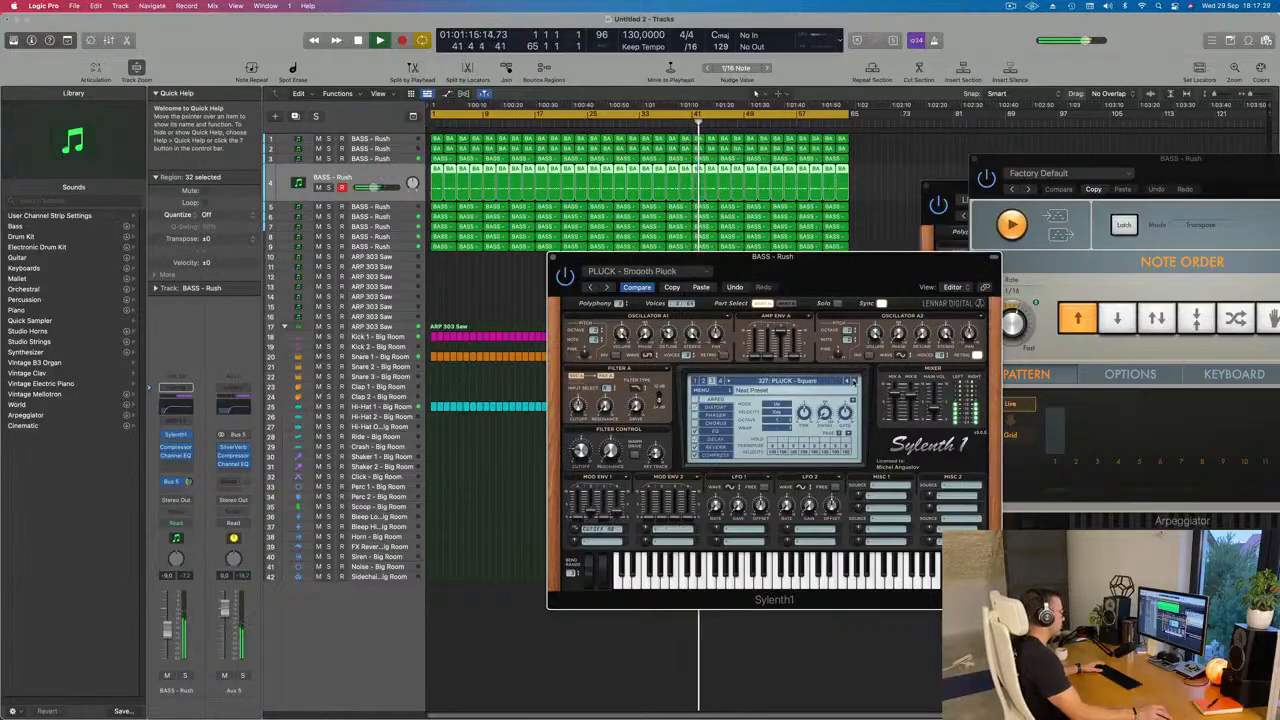
Step: Audition the presets after PLUCK - Square in track 4's Sylenth1 one by one, up to PLUCK - Trance Pluck 2
click(853, 381)
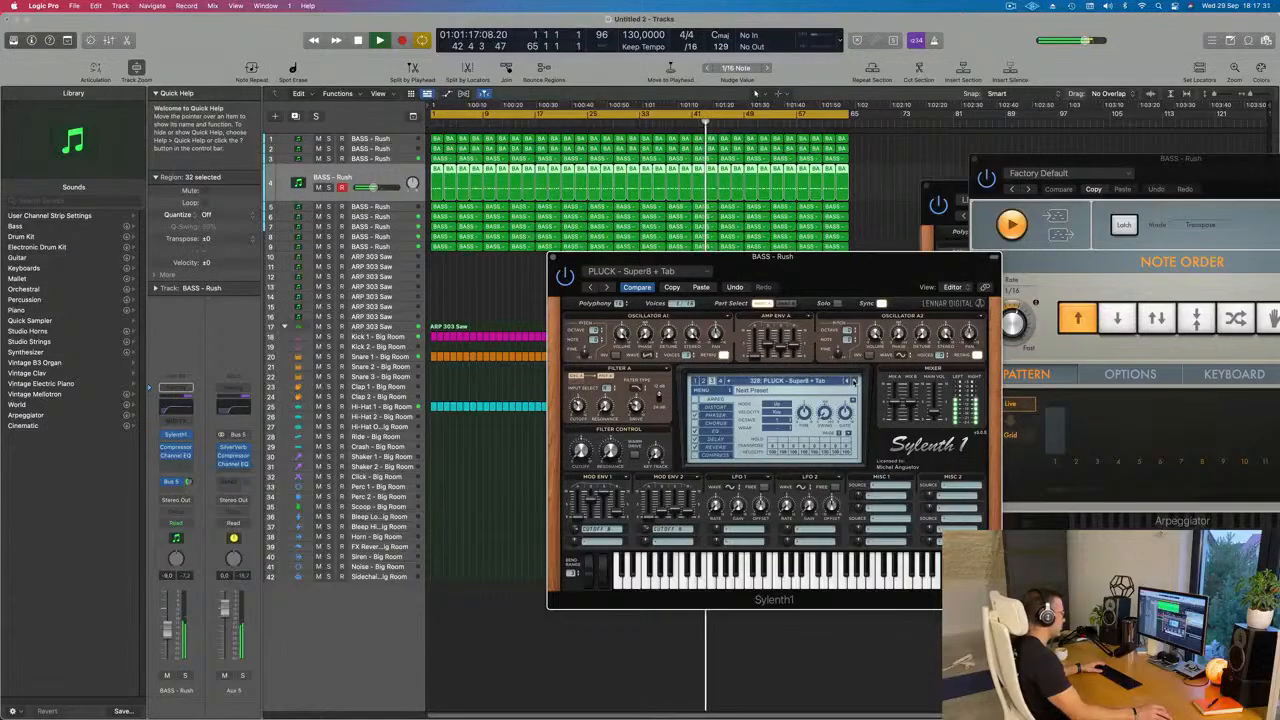
click(853, 381)
click(853, 381)
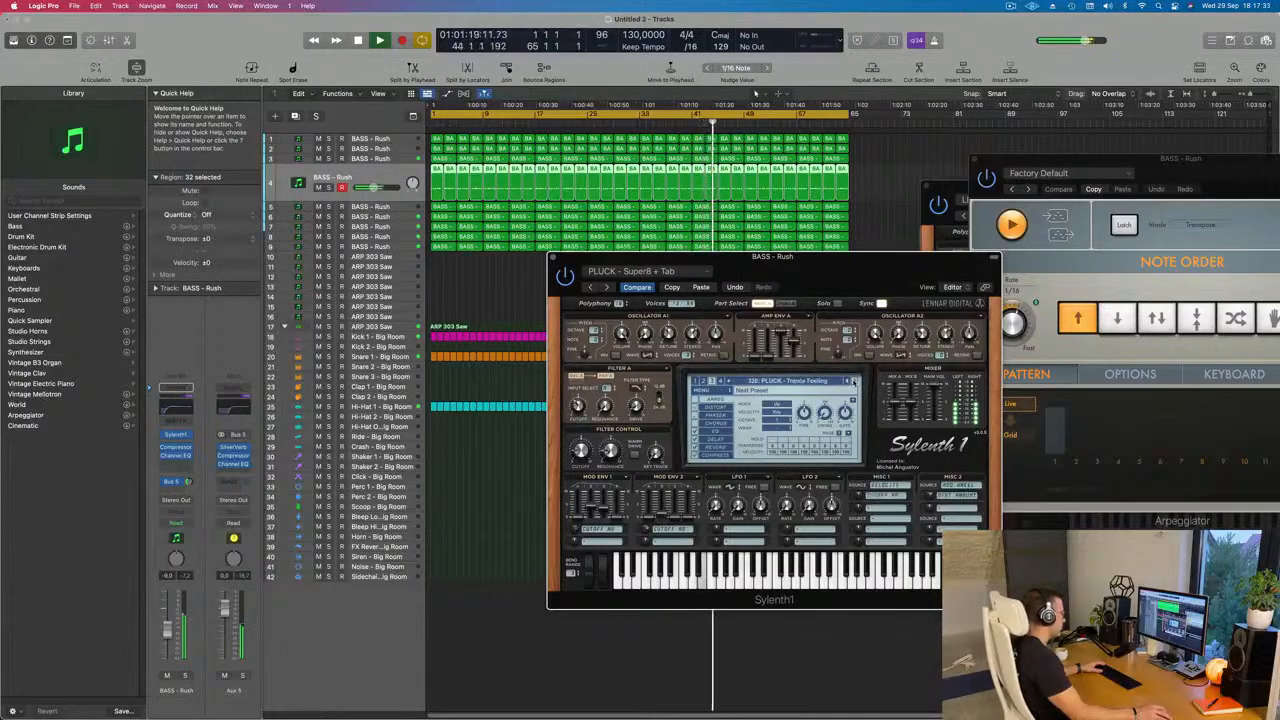
click(853, 381)
click(853, 381)
click(853, 381)
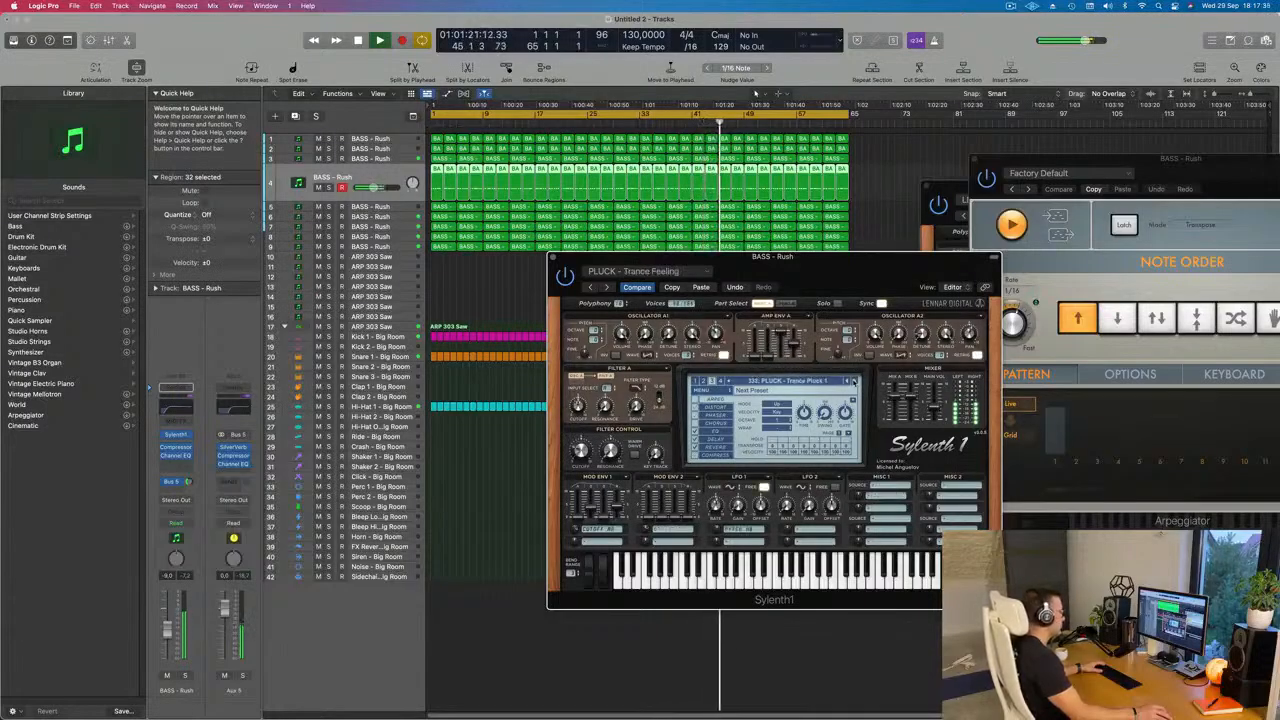
Step: Paste the PLUCK - Little Pluck settings back into track 4's Sylenth1 and restart playback from the beginning
click(700, 288)
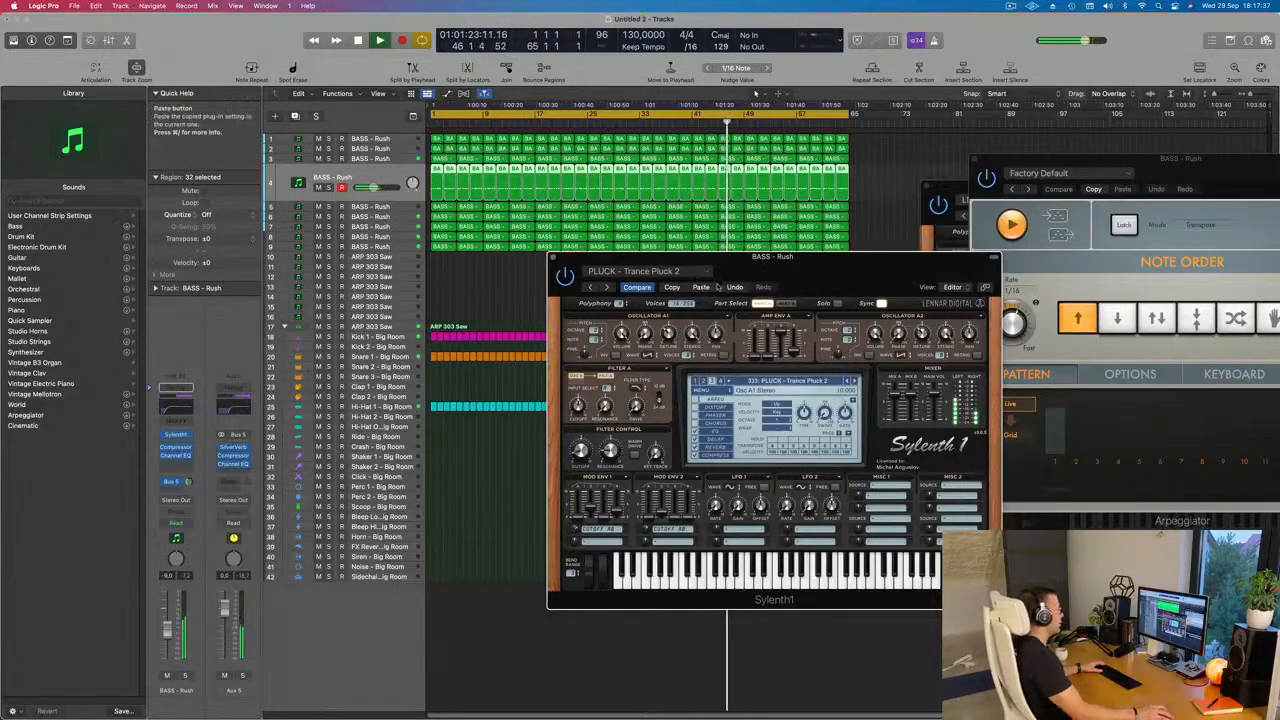
drag(886, 271, 643, 244)
key(space)
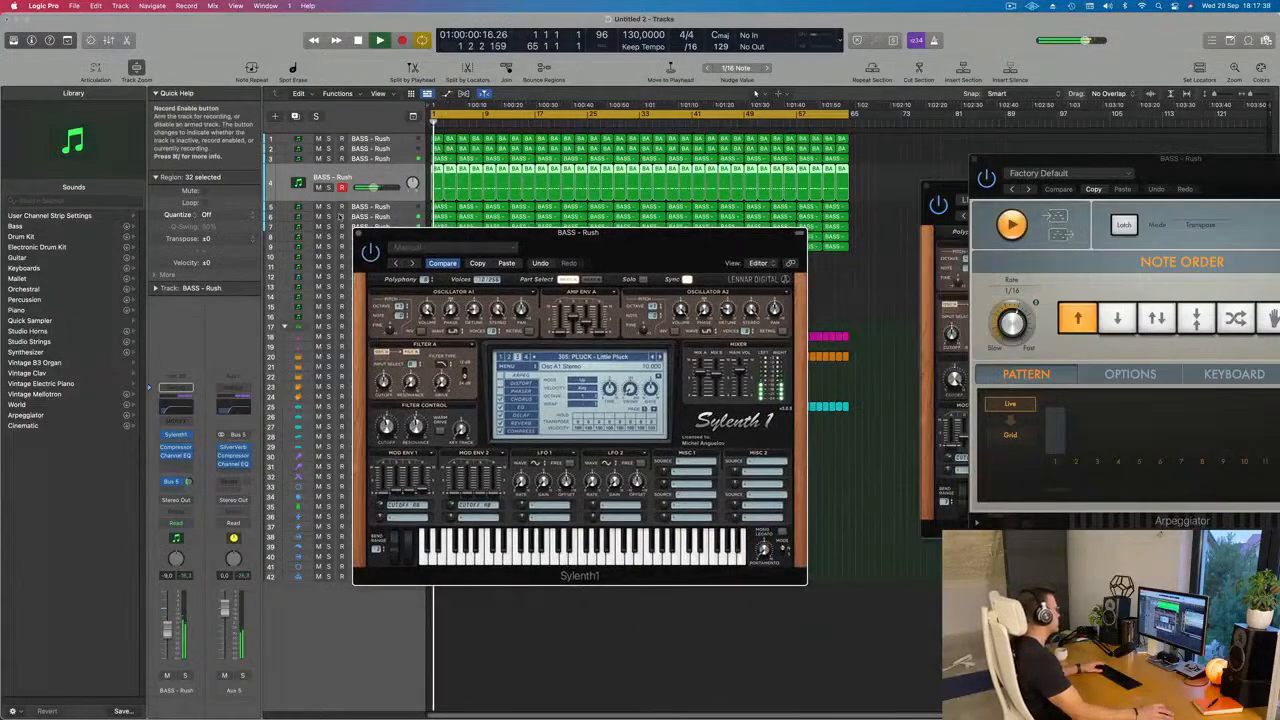
click(358, 234)
key(Return)
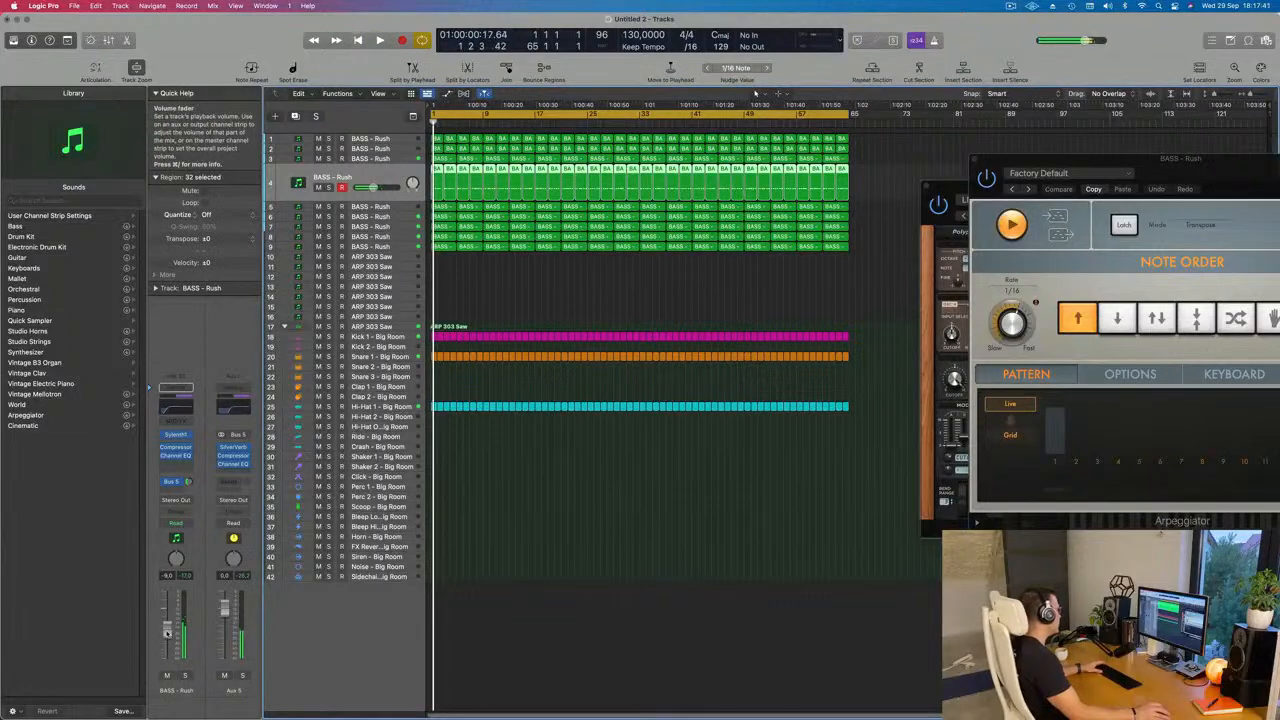
Step: Adjust the filter control cutoff in track 4's Sylenth1 and close the plug-in window
click(175, 434)
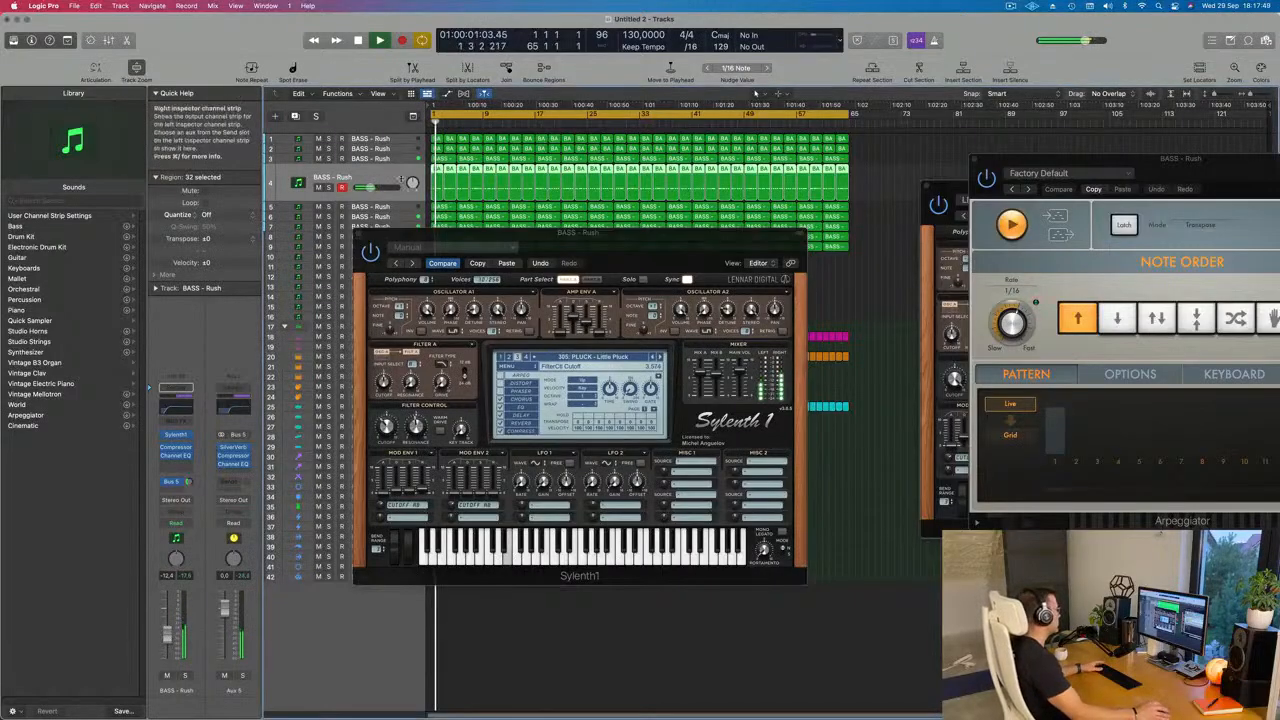
drag(355, 236, 290, 365)
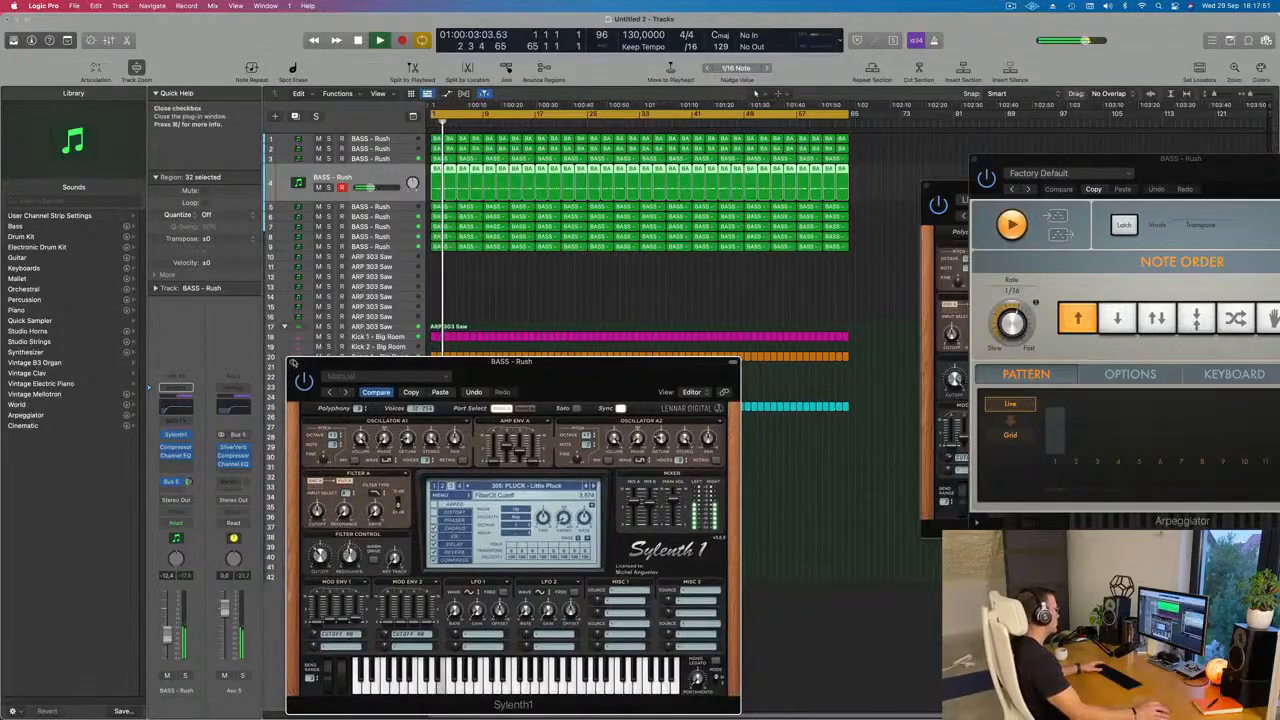
click(292, 362)
Step: Restart playback from bar 1 and trim track 4's volume to about -13 dB
scroll(515, 534, up, 4)
scroll(515, 534, down, 3)
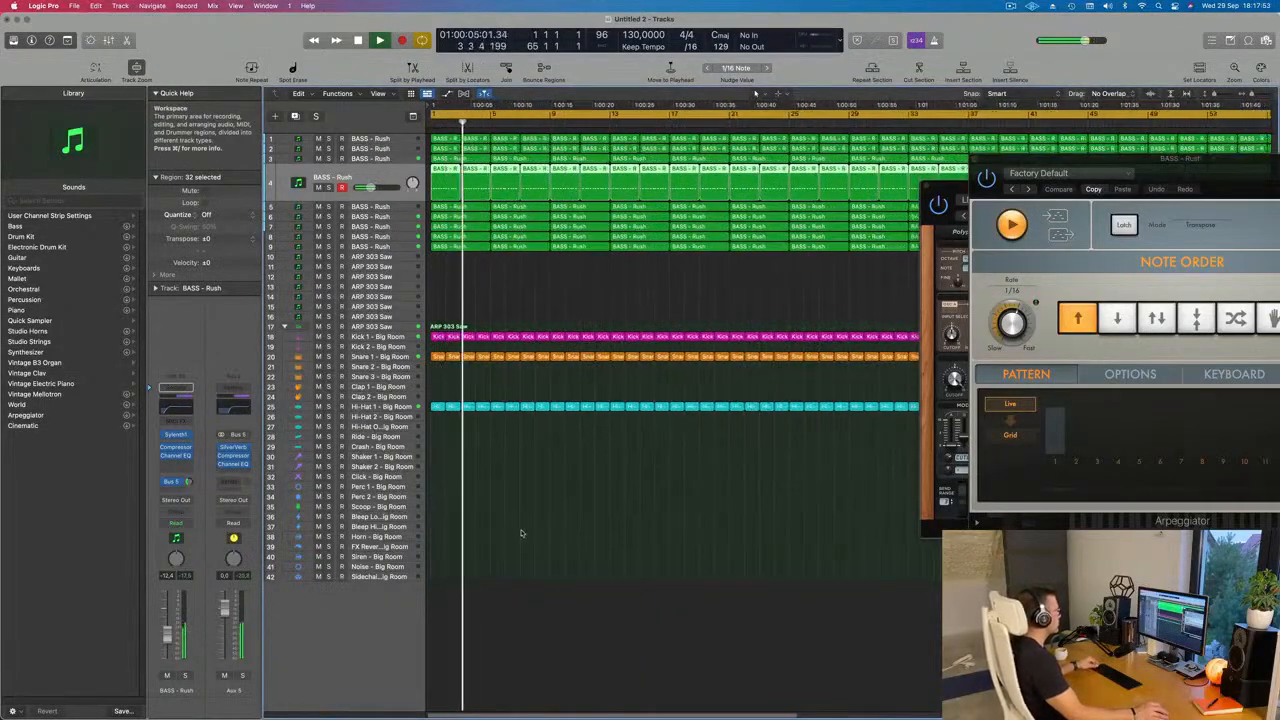
click(433, 123)
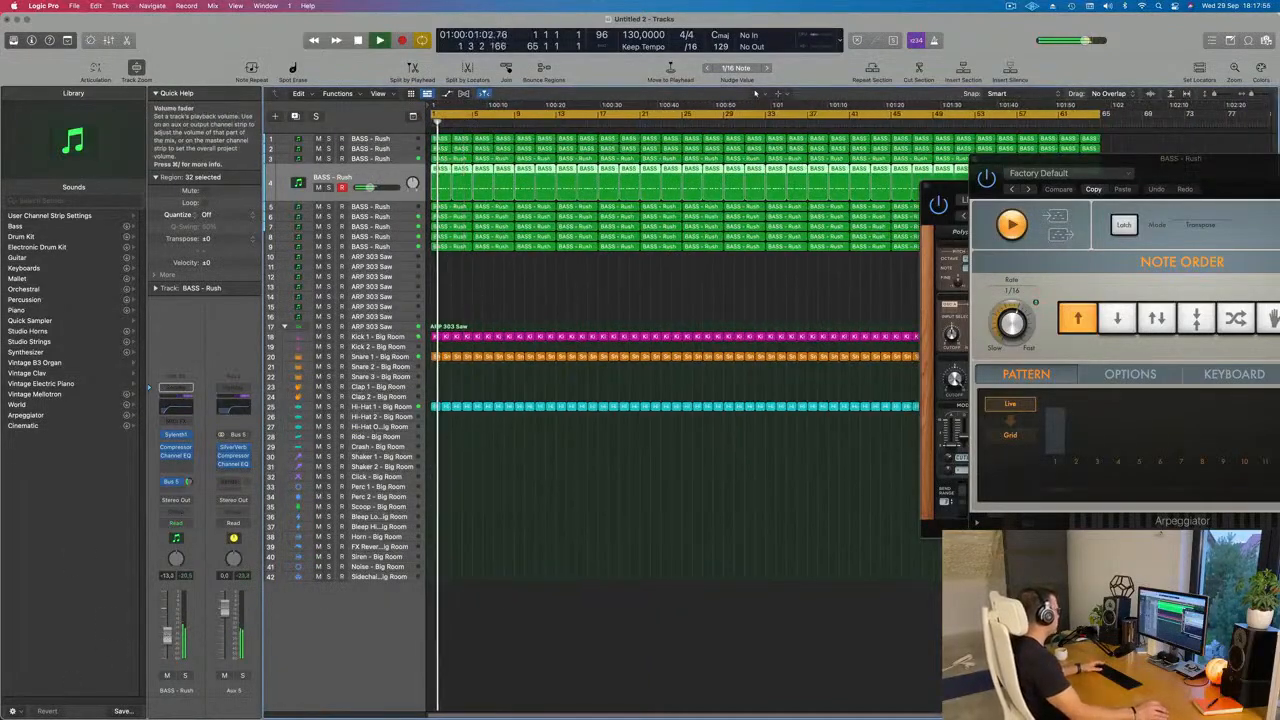
scroll(571, 466, down, 2)
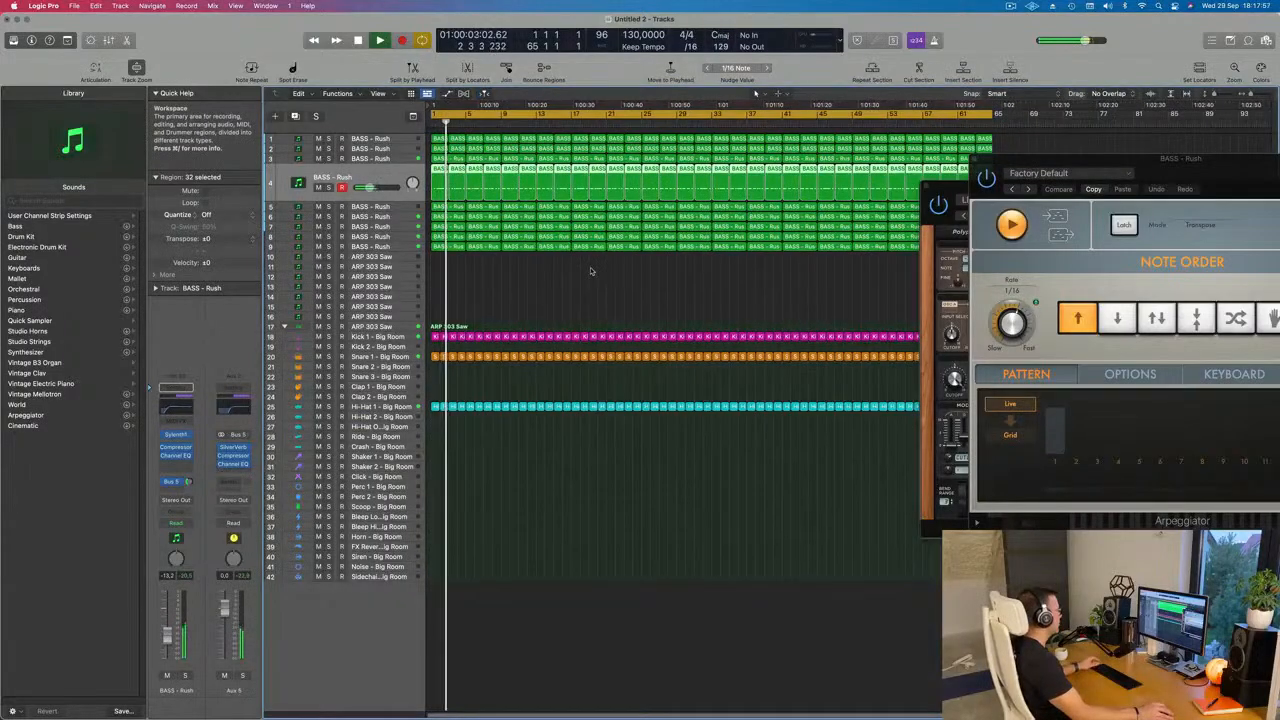
Step: Bring track 5's volume up to about -10 dB, soloing it briefly to check its sound
click(400, 207)
key(space)
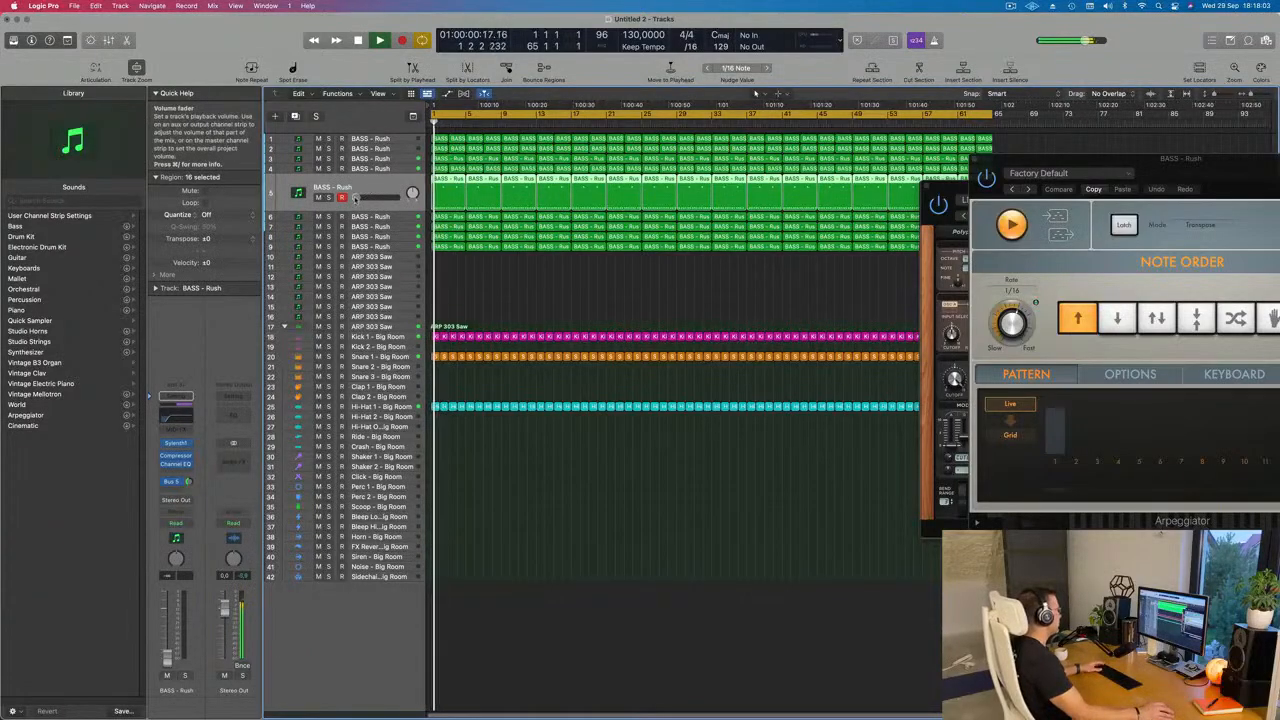
drag(356, 198, 361, 198)
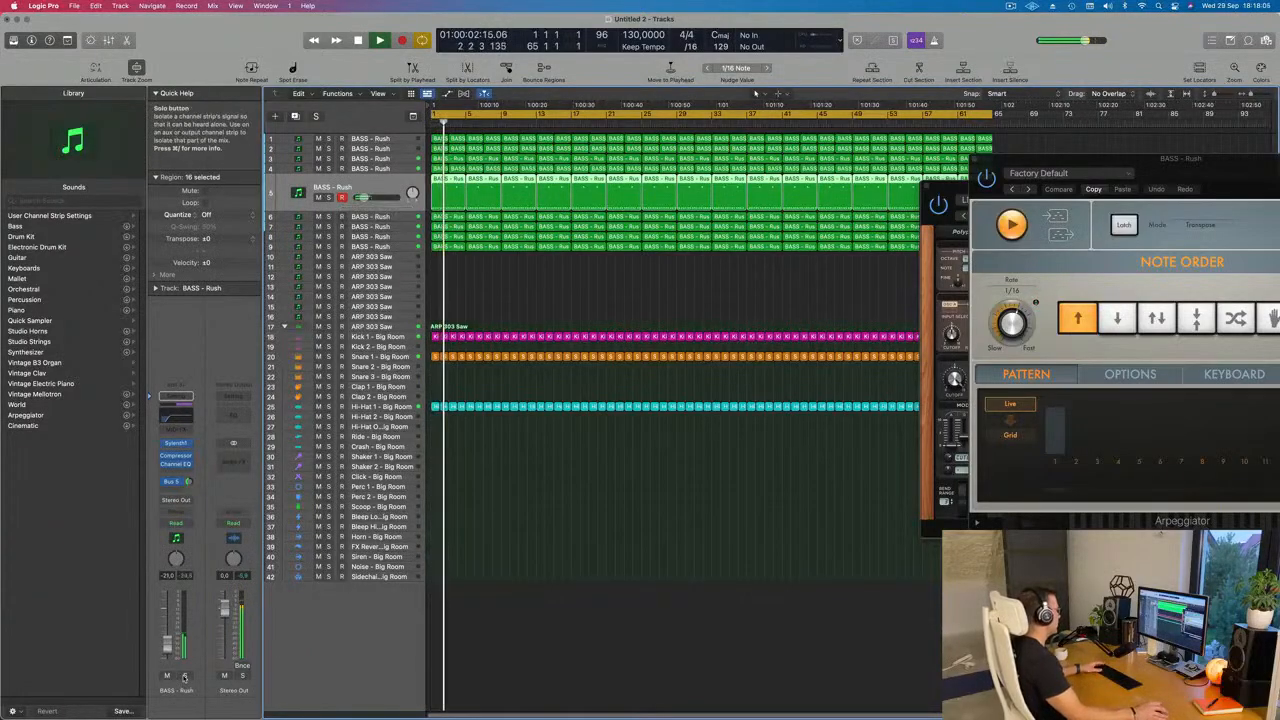
click(330, 197)
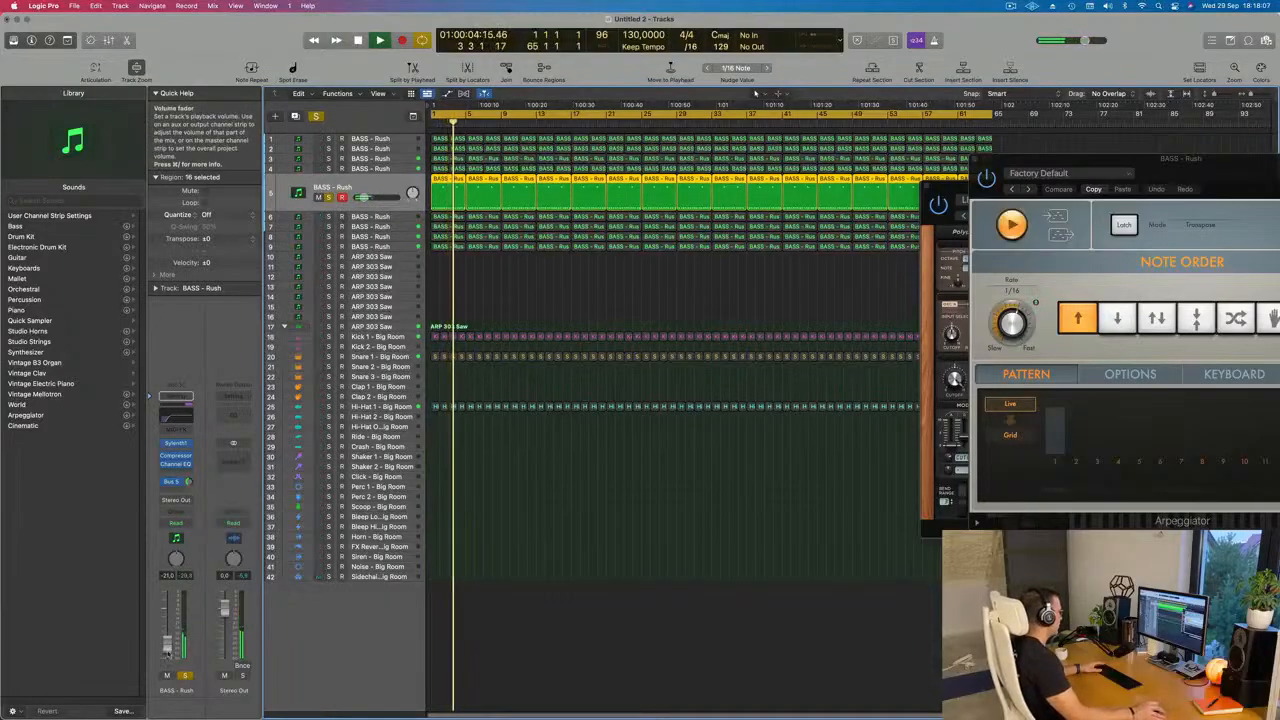
drag(167, 639, 167, 637)
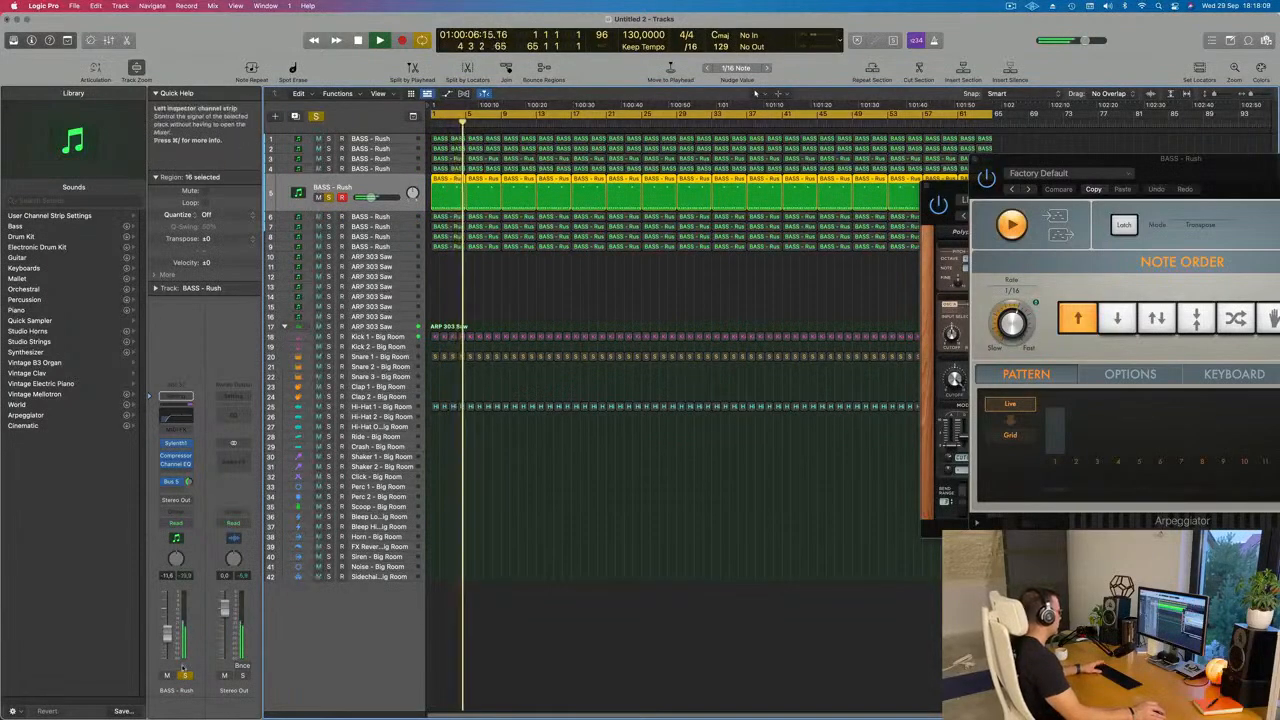
key(Return)
click(185, 675)
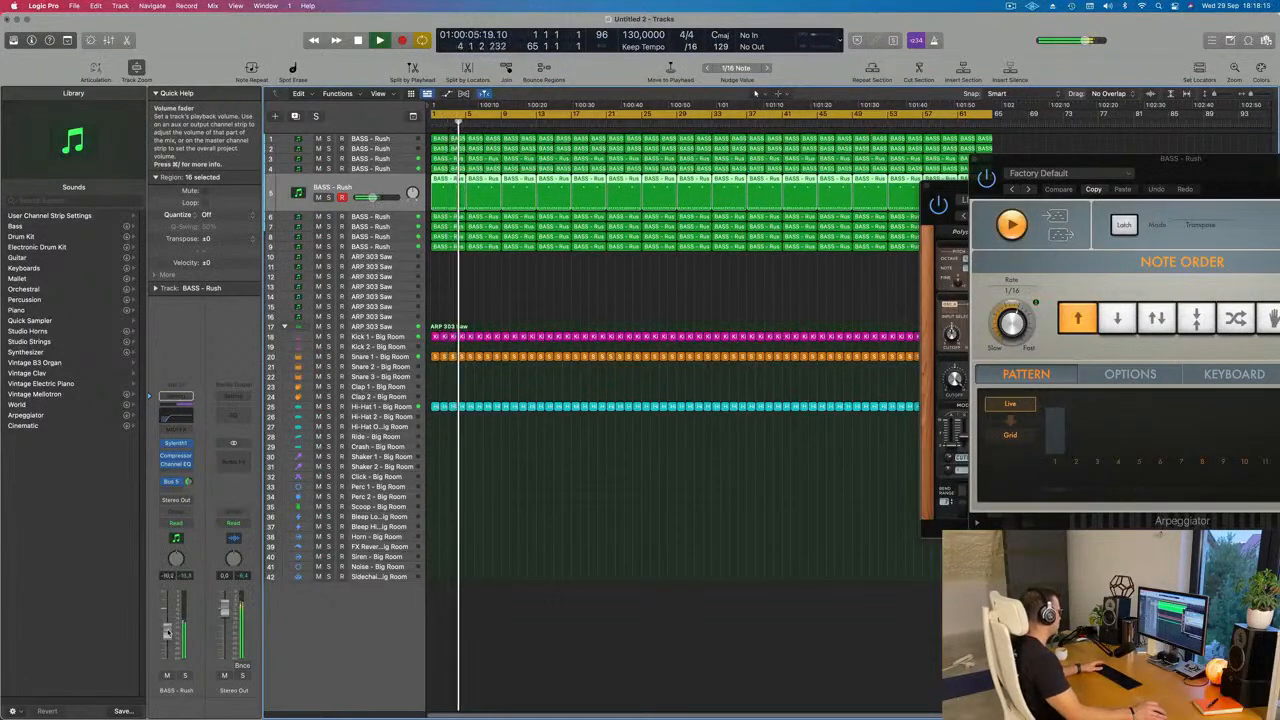
Step: Pull track 5's volume fully down and move the track to the top of the track list
drag(332, 187, 395, 127)
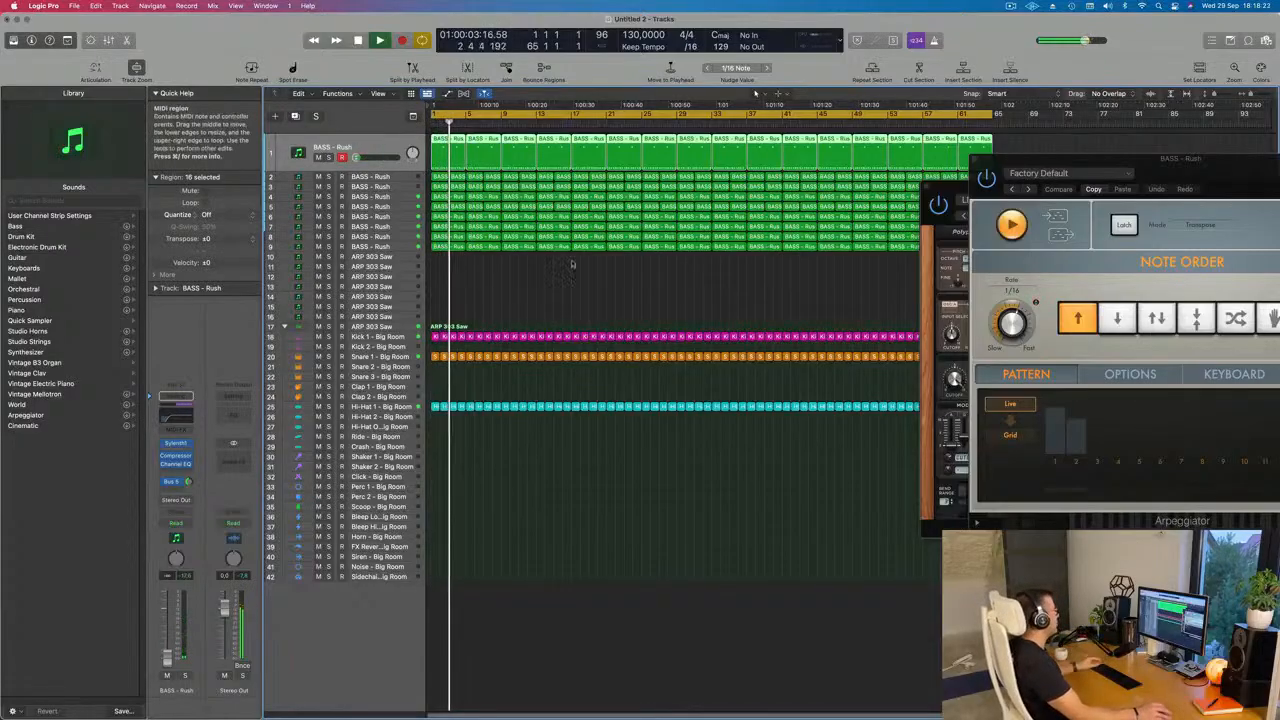
click(509, 306)
Step: Solo track 2 and track 4 one after the other to hear each part alone
click(400, 178)
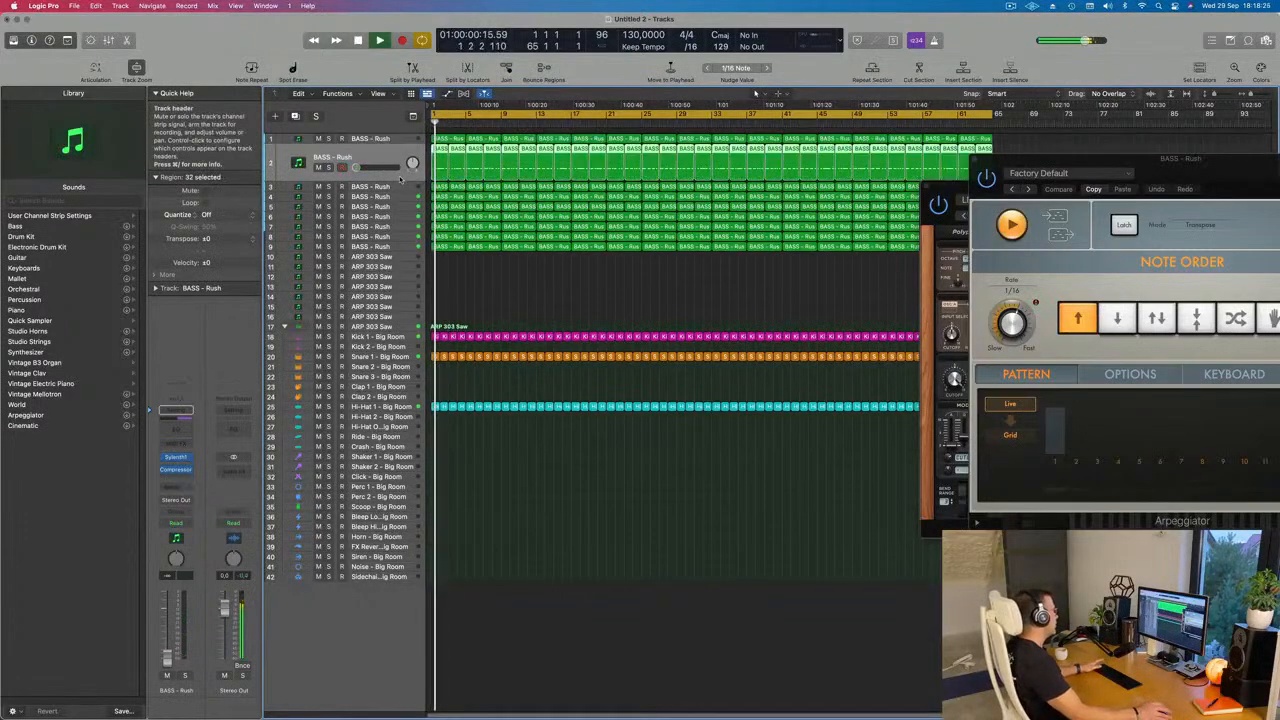
click(327, 167)
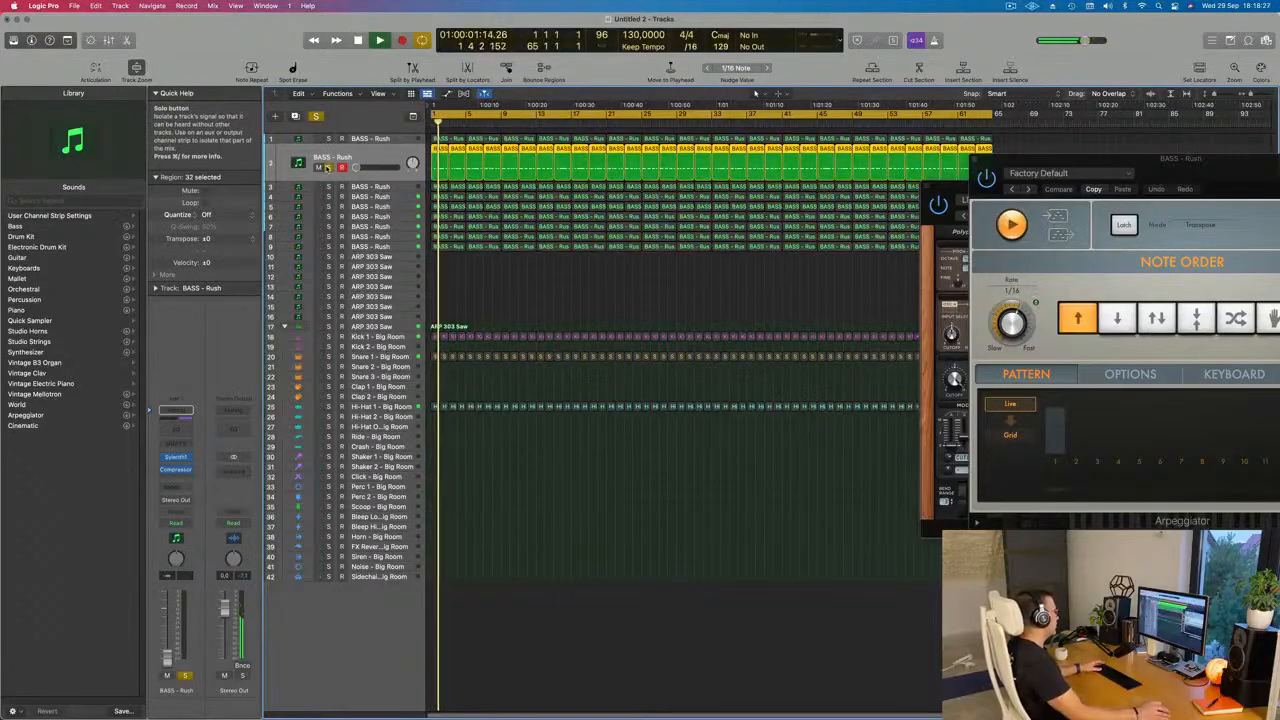
click(327, 168)
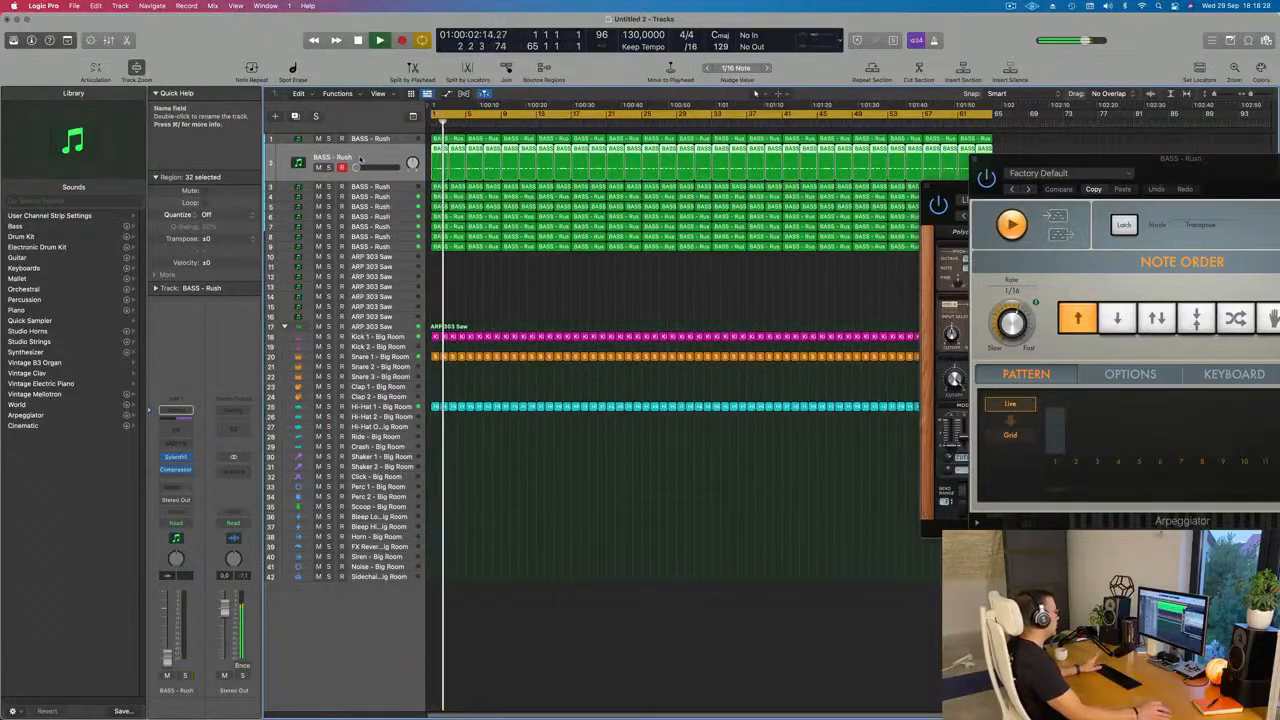
click(405, 197)
click(327, 187)
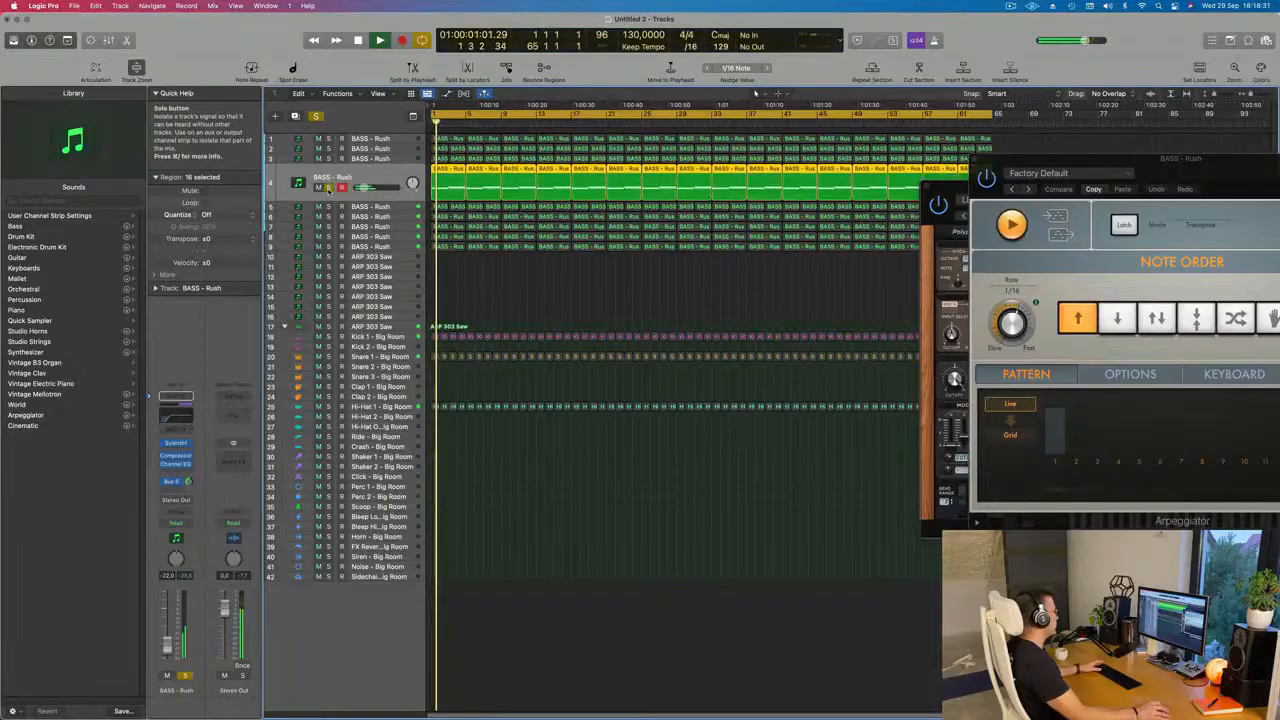
click(327, 187)
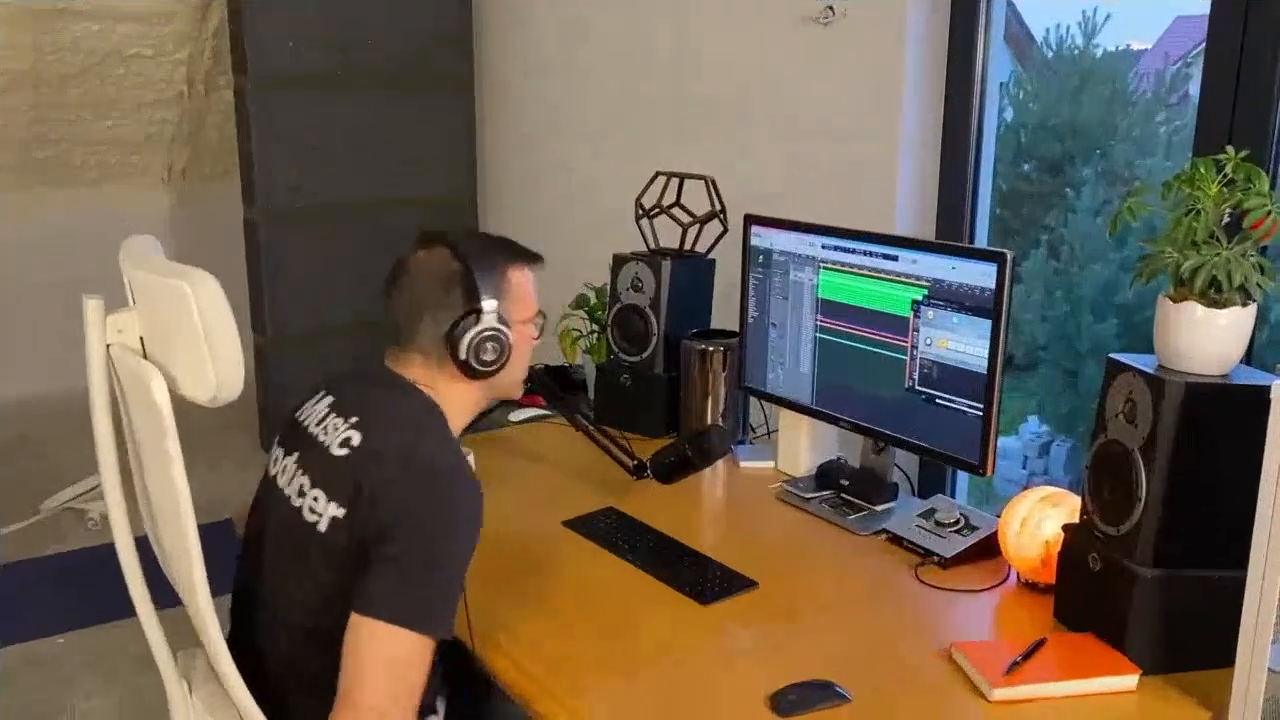